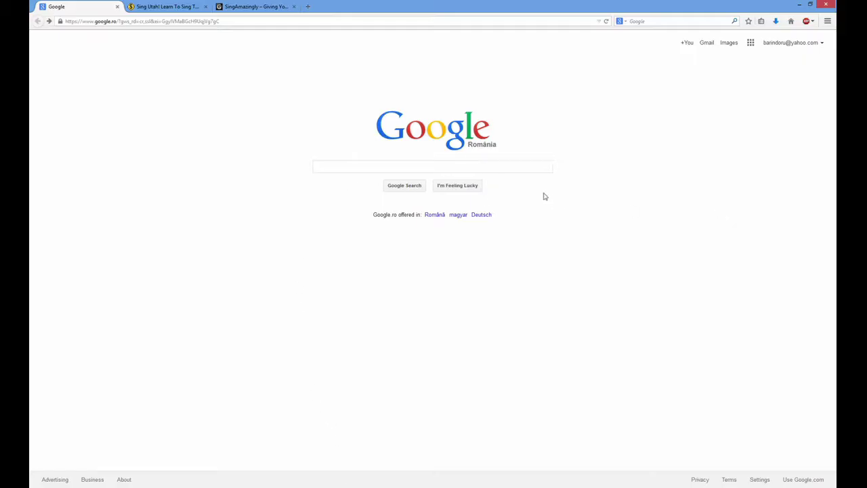
Search Google for 'google image search' and open Google Images from the top result
click(332, 164)
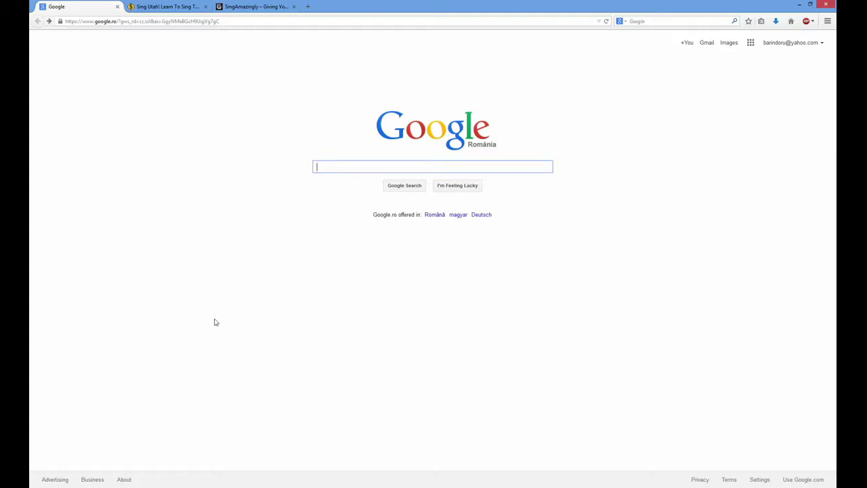
text(google image search)
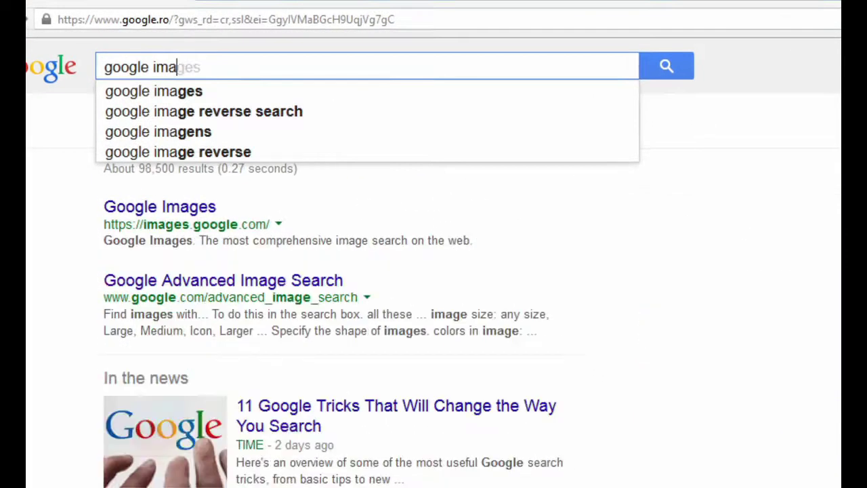
key(Return)
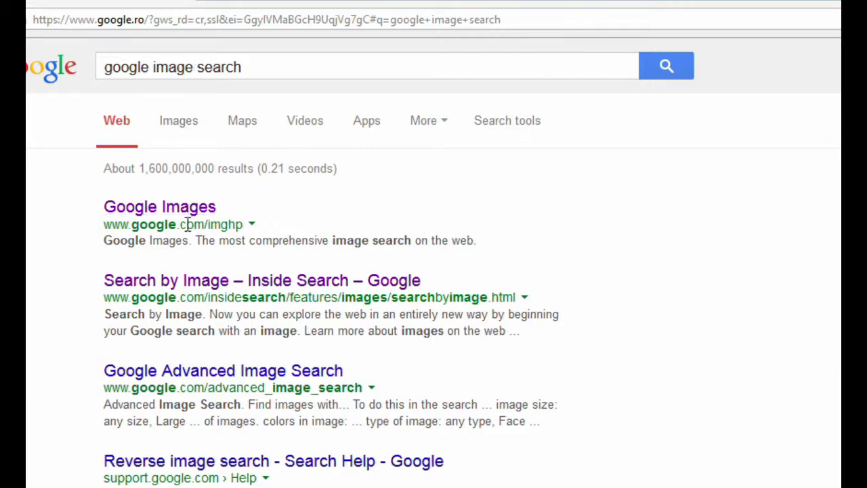
drag(133, 225, 258, 235)
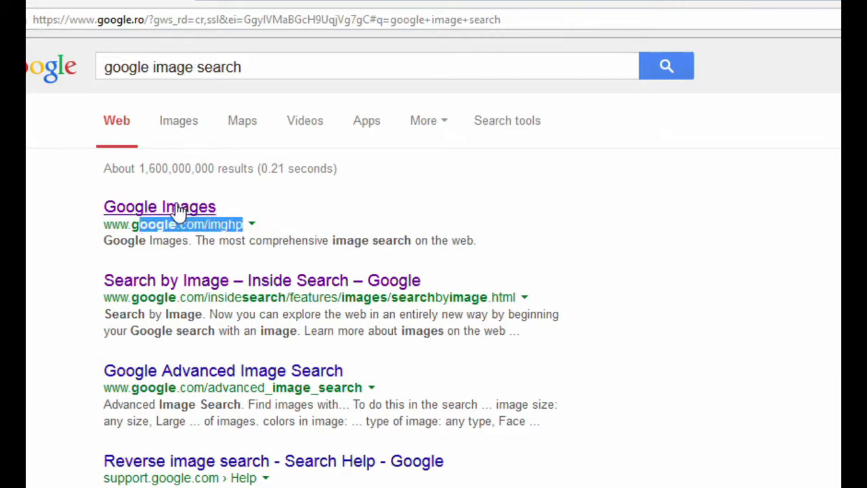
click(184, 210)
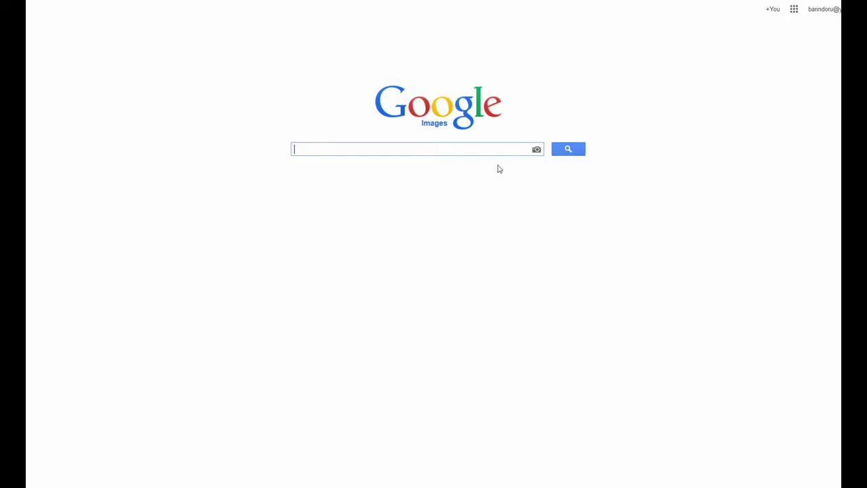
Reverse-search Google Images with the uploaded portrait photo and highlight the singamazingly.com result
click(534, 151)
click(428, 192)
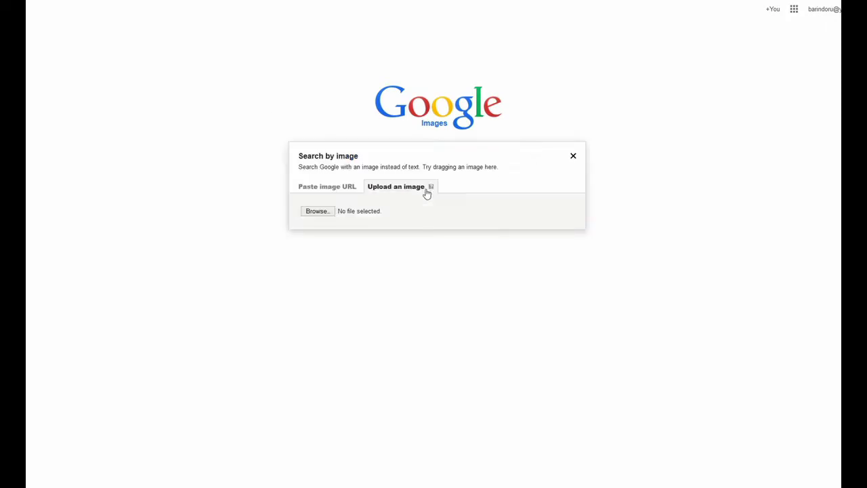
click(316, 210)
double_click(128, 57)
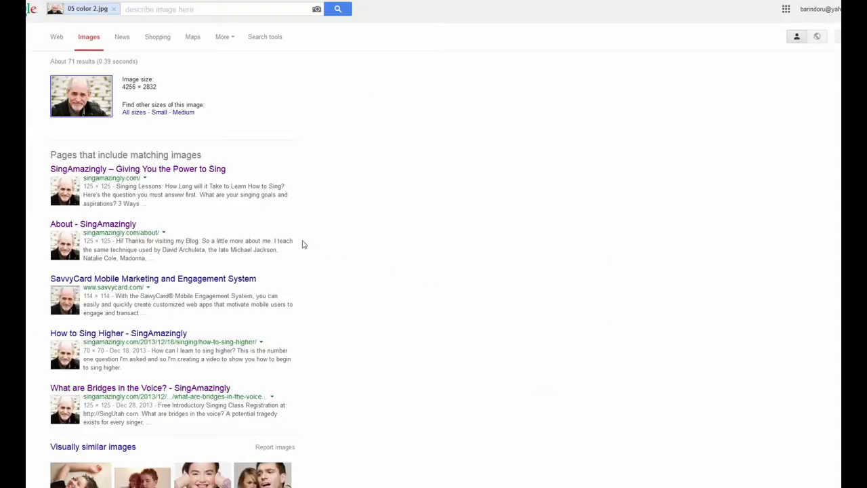
drag(98, 180, 139, 180)
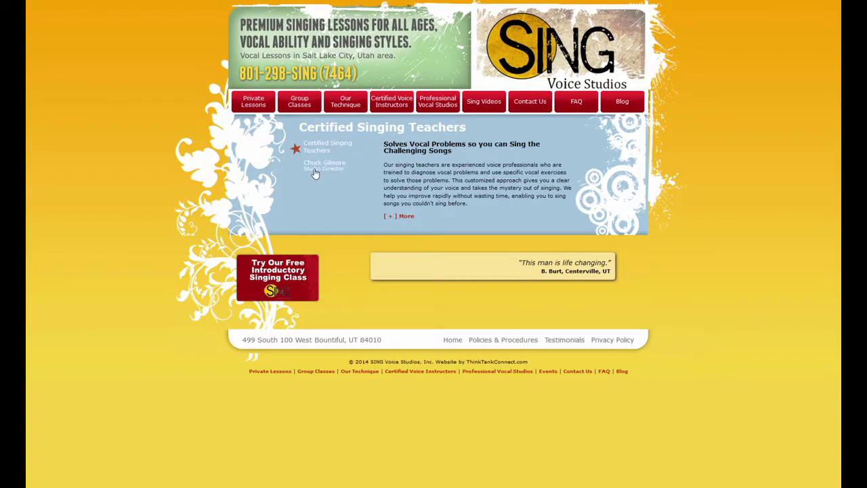
Open the Certified Voice Instructors page and scroll through the teacher's sites
click(314, 173)
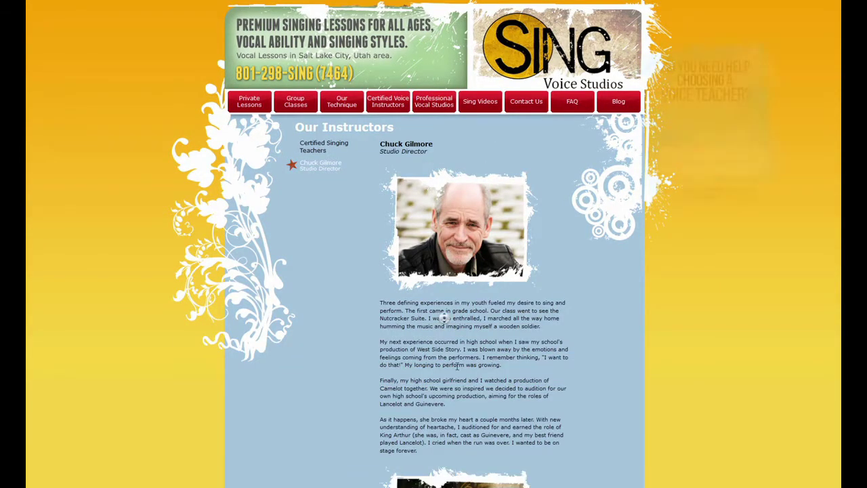
scroll(445, 322, down, 15)
scroll(445, 323, up, 15)
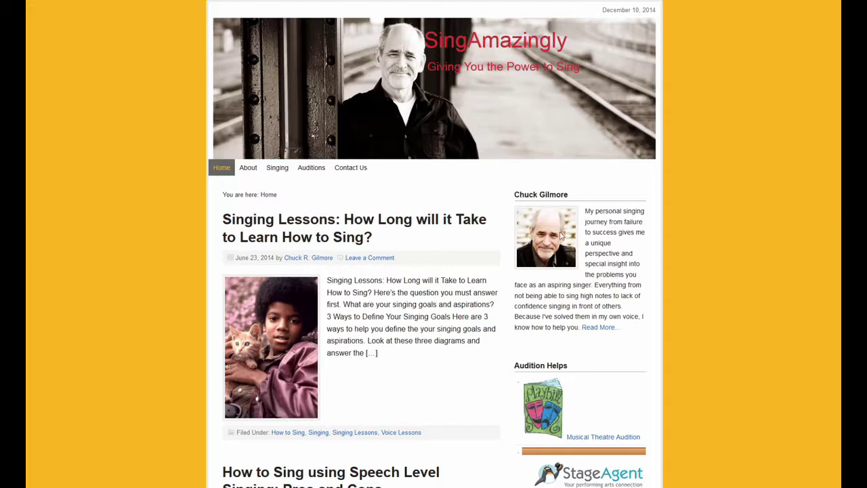
scroll(306, 354, down, 1)
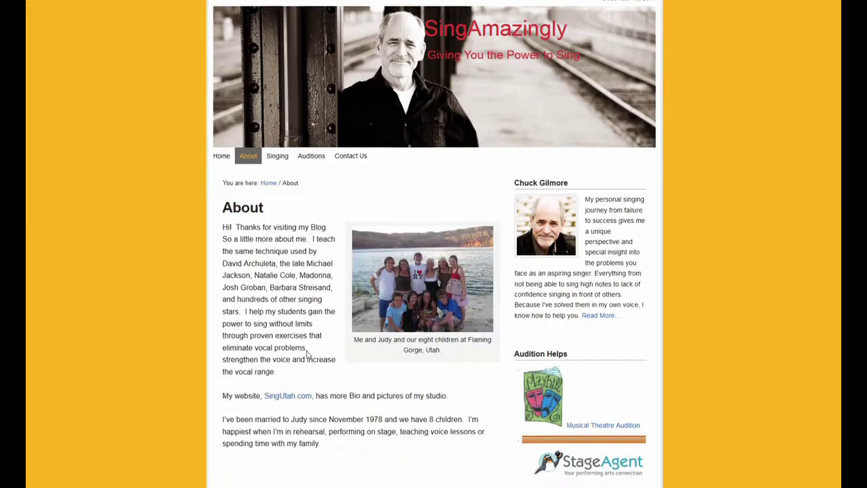
drag(250, 360, 333, 360)
click(332, 360)
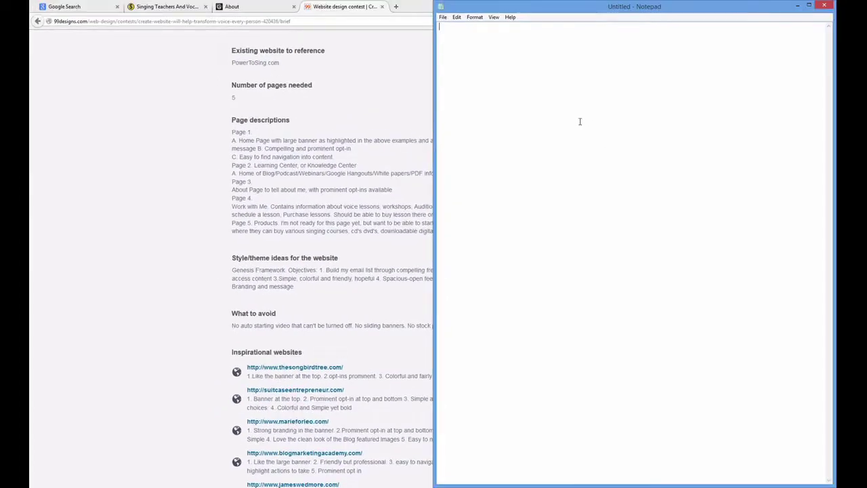
Type 'Home' as the first line of a new Notepad note beside the brief
text(Home)
Narrow the Notepad window, finish the nav labels through Contact on one line, and copy them
drag(436, 162, 529, 173)
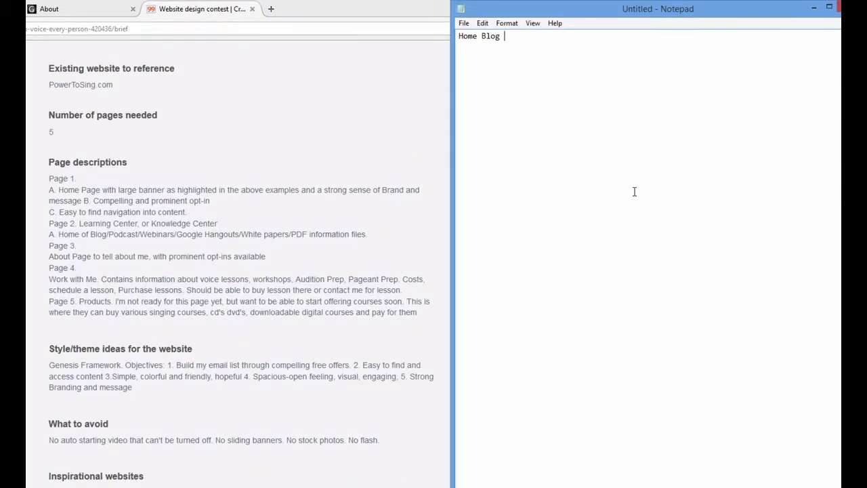
text(ing Center Work with)
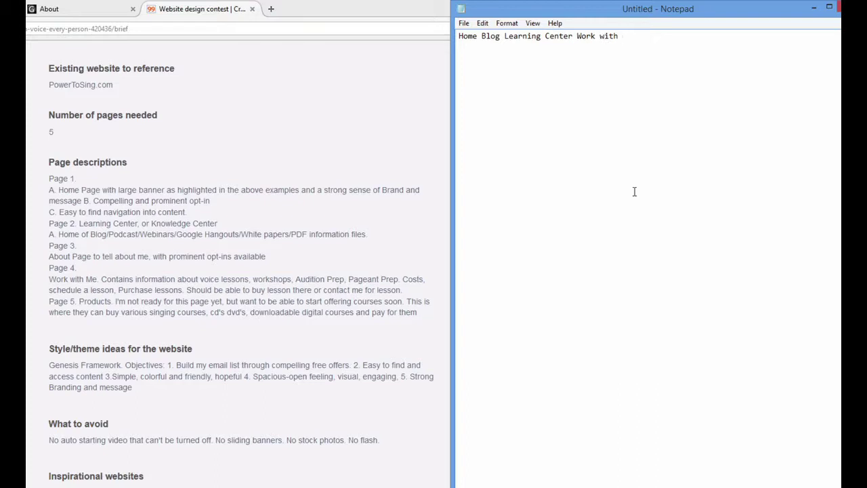
text( me About me Products Contact)
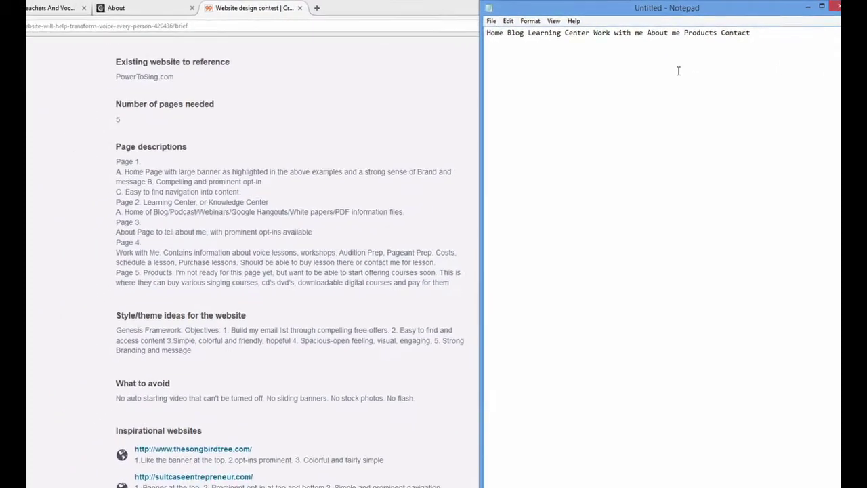
key(ctrl+a)
key(ctrl+c)
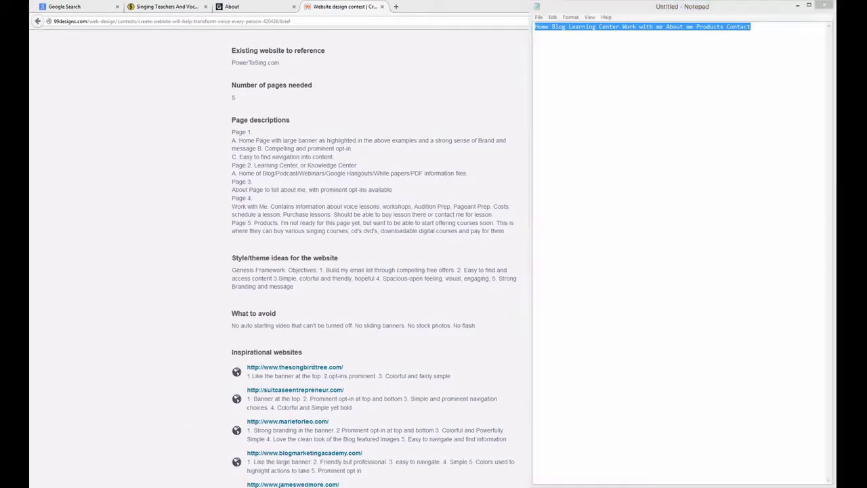
key(alt+Tab)
Paste the nav labels as a new text layer near the top header band
key(t)
click(197, 166)
key(ctrl+v)
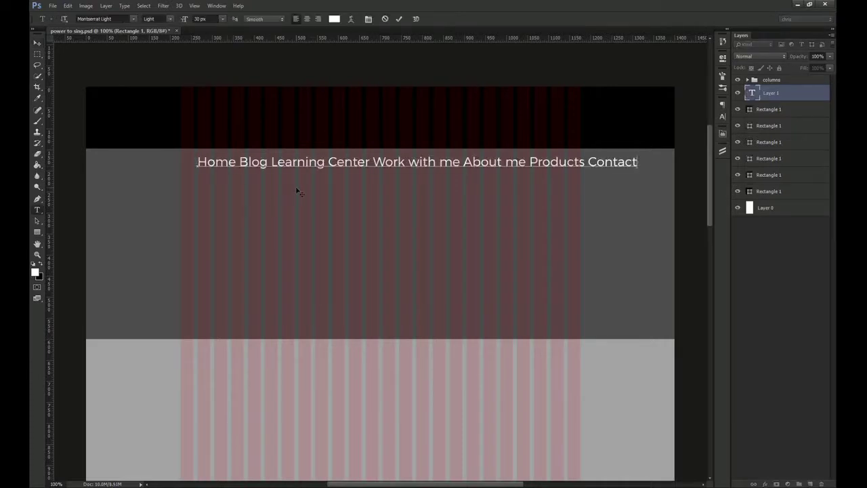
key(ctrl+Return)
key(v)
drag(296, 190, 292, 223)
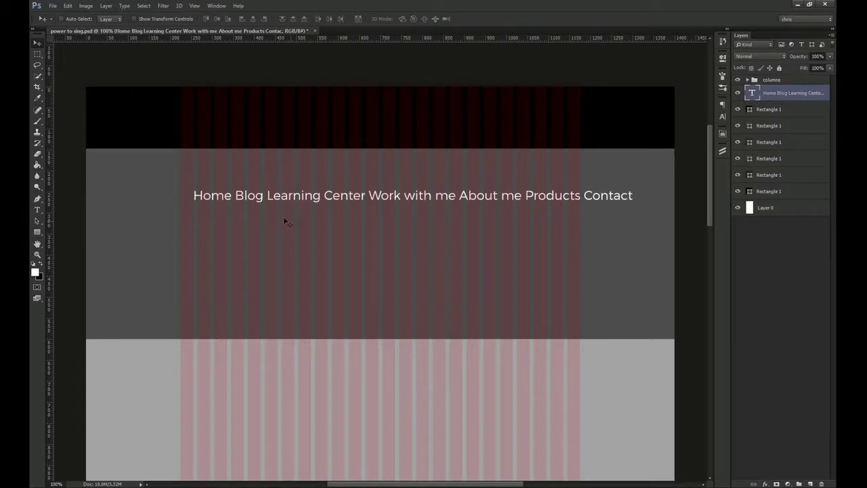
Duplicate the black header rectangle and shrink the copy into a thin strip below it
ctrl+click(145, 139)
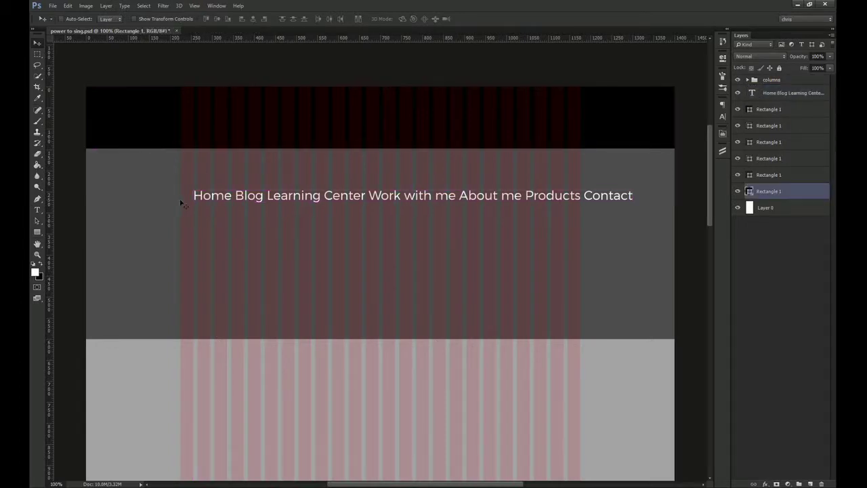
drag(307, 232, 313, 184)
drag(778, 194, 772, 173)
key(ctrl+t)
drag(423, 210, 424, 170)
key(Return)
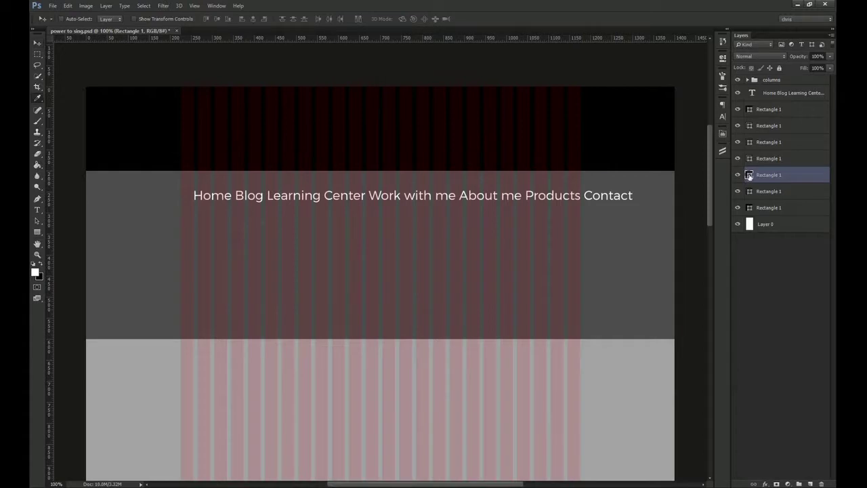
Fill the strip red and move the nav text onto it
double_click(748, 176)
click(544, 229)
key(Return)
drag(404, 197, 409, 159)
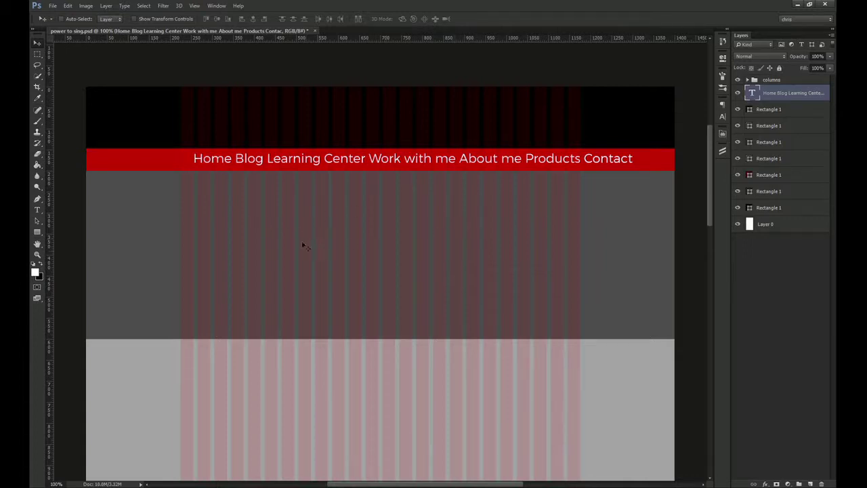
Type the headline 'Power to sing' below the nav bar, aligned with the nav text's left edge
key(t)
click(260, 210)
text(Power to sign)
key(BackSpace)
key(BackSpace)
text(ng)
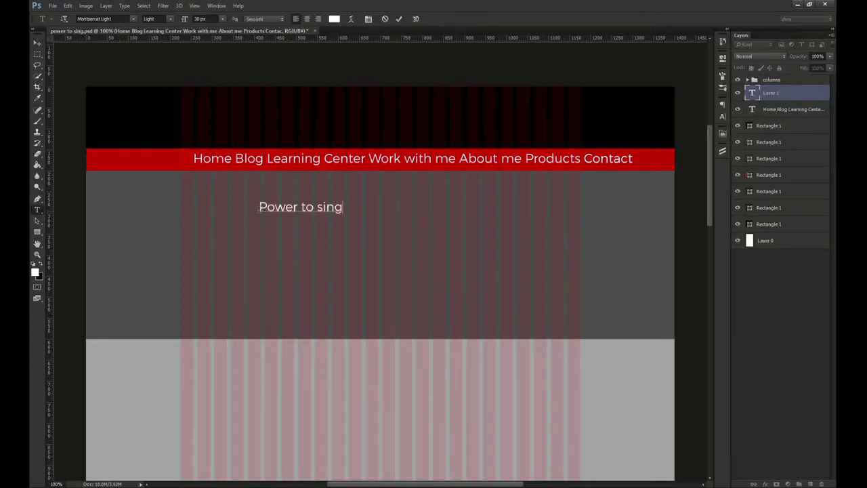
key(ctrl+Return)
drag(262, 212, 251, 228)
Set the headline's font size to 53 px in the Character panel
click(723, 117)
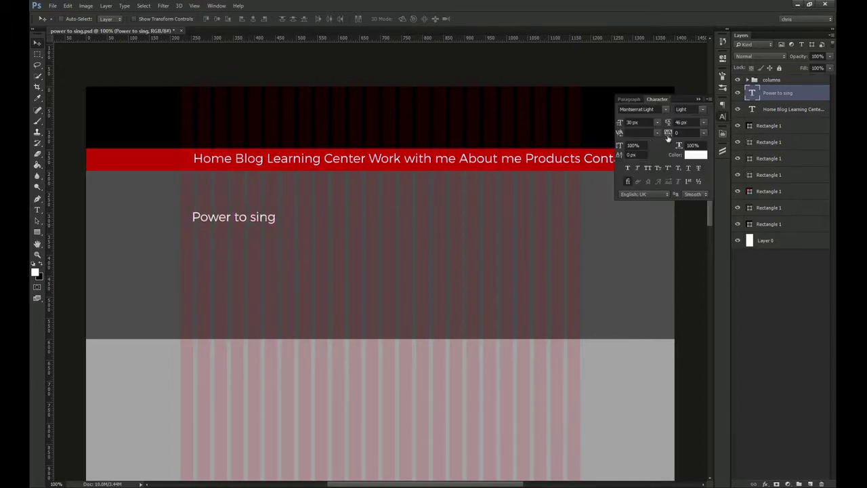
drag(625, 126, 652, 126)
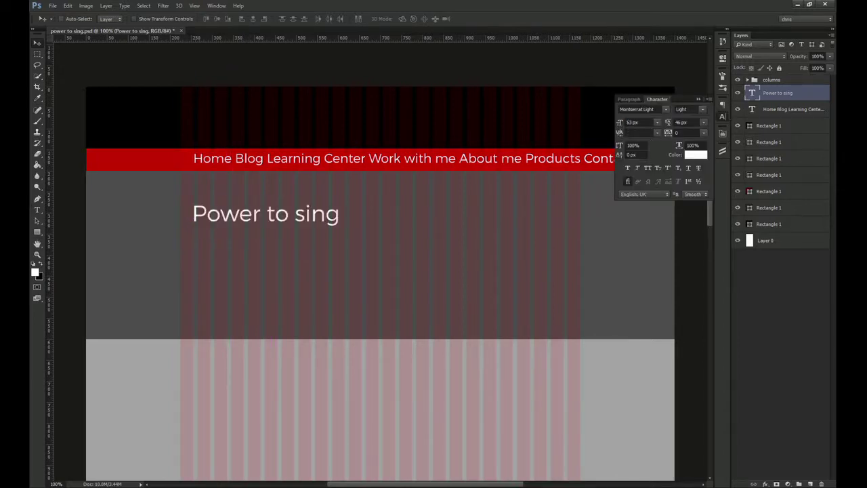
click(721, 116)
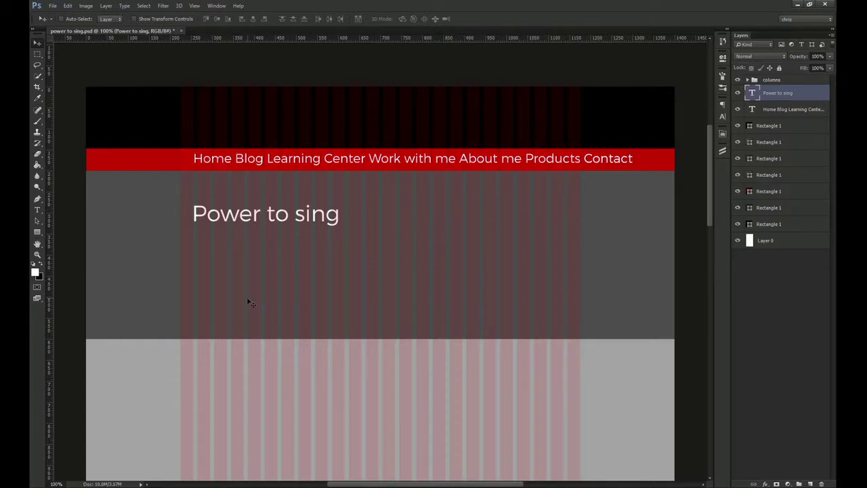
Add the subtitle 'Professional online singing lessons' aligned under the headline
key(t)
click(206, 248)
text(P)
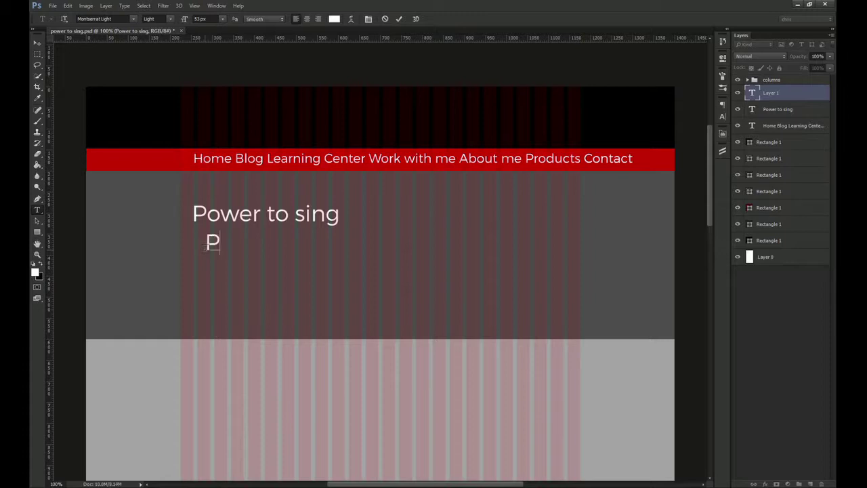
text(rofessional onl)
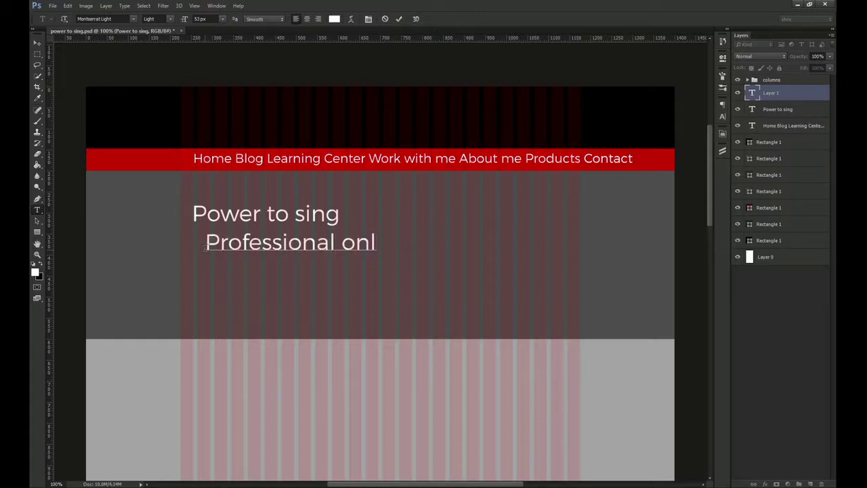
text(ine singing les)
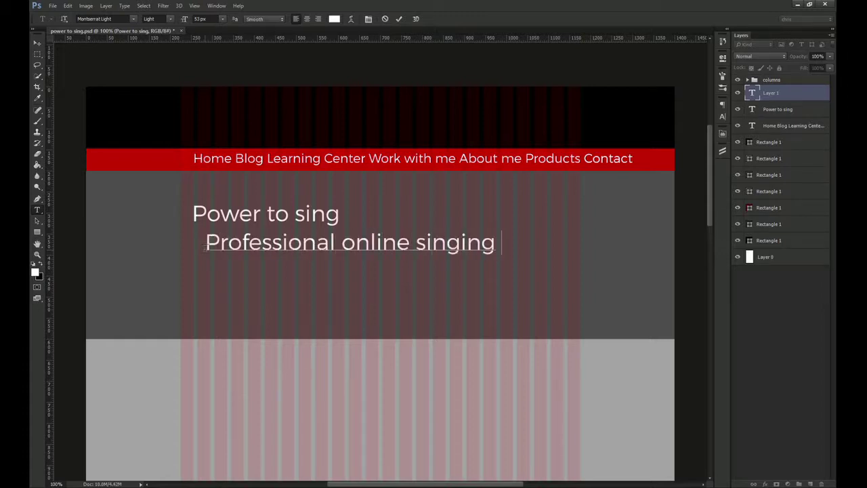
text(sons)
key(ctrl+Return)
key(v)
drag(267, 256, 254, 261)
Draw a white 317 × 76 px button rectangle below the subtitle
key(u)
drag(204, 273, 338, 305)
key(v)
key(t)
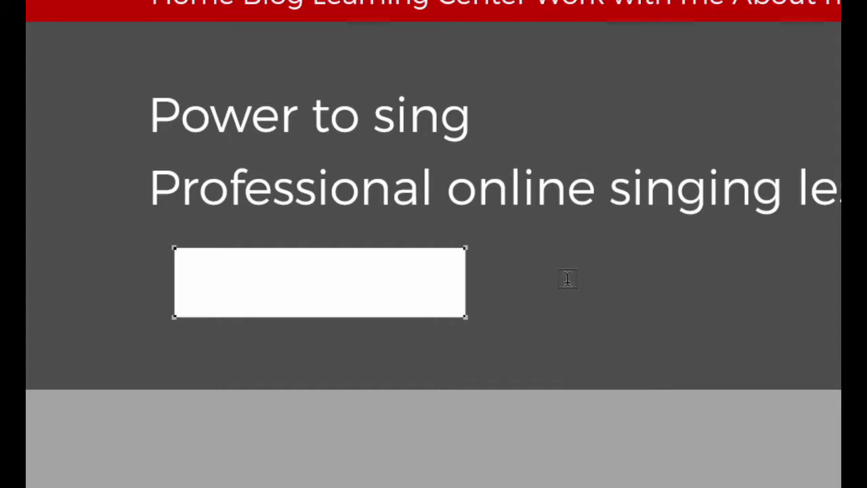
Hide the rectangle's path and type 'Get started' as a text layer inside the button
key(ctrl+shift+h)
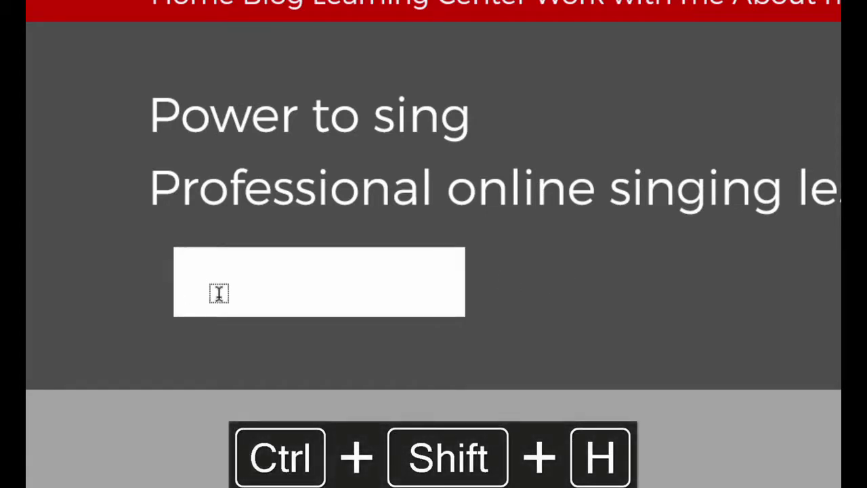
click(219, 293)
text(Get started)
key(ctrl+Return)
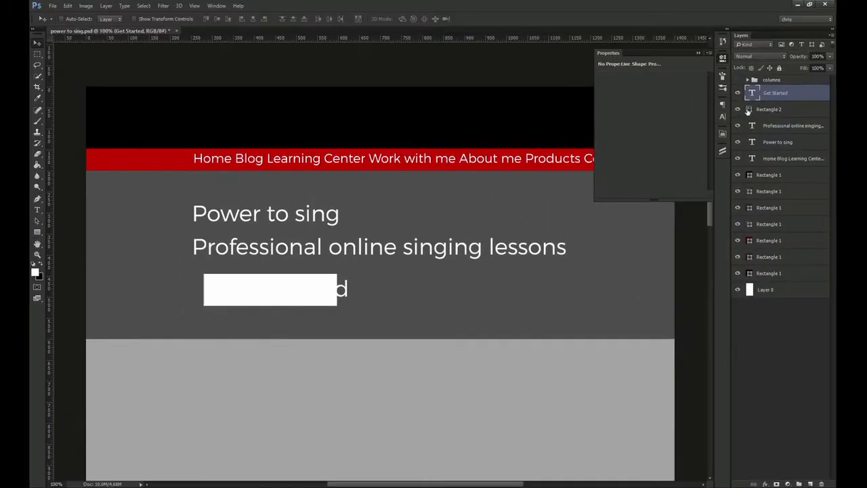
Change the button rectangle's fill to deep red c30404
double_click(751, 110)
click(557, 234)
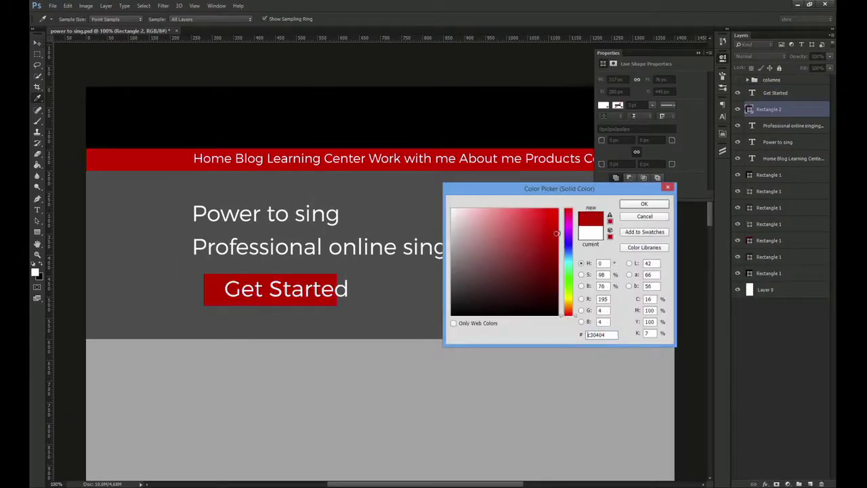
click(644, 204)
Centre the Get Started text in the red button and reduce its font size
click(305, 298)
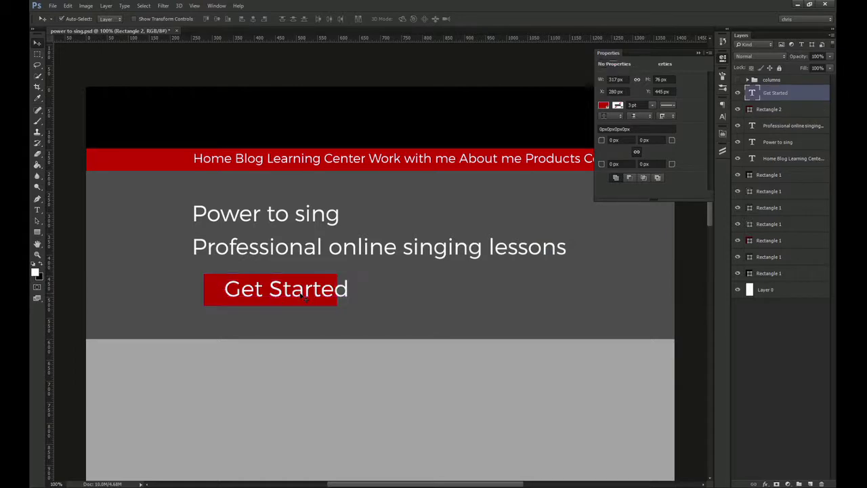
drag(304, 278, 289, 275)
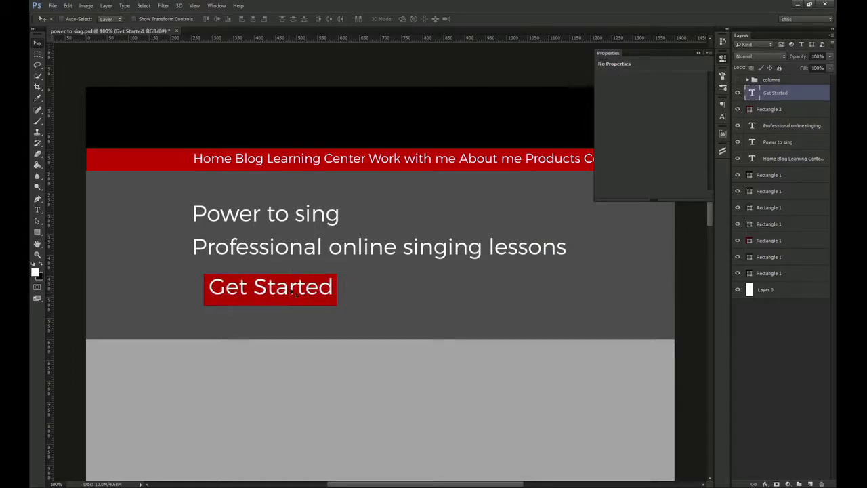
click(723, 117)
drag(623, 124, 616, 126)
Move the subtitle up closer beneath the headline
ctrl+click(500, 244)
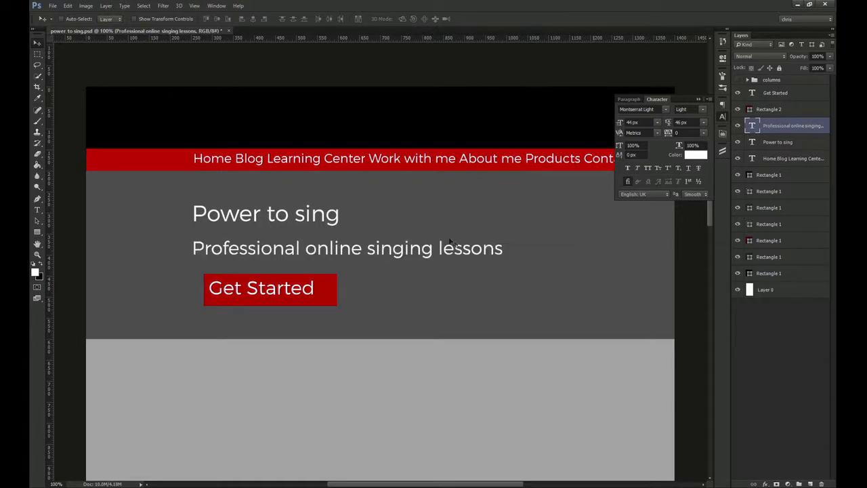
drag(421, 254, 420, 242)
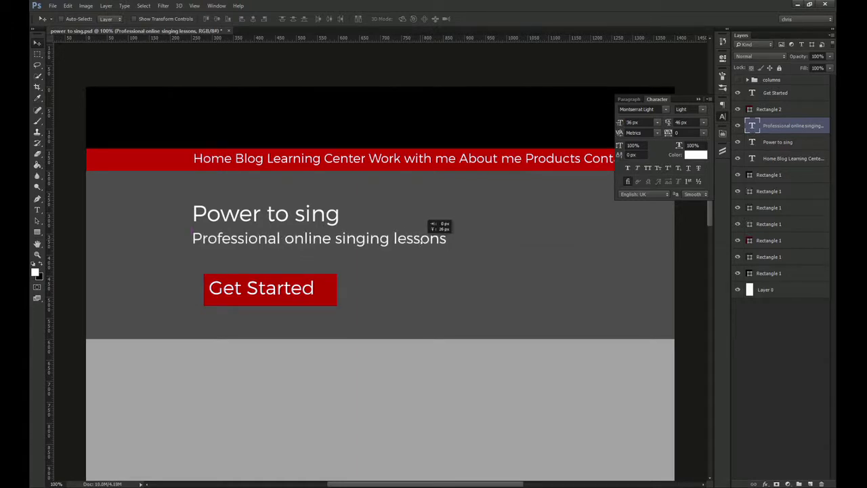
key(alt+Tab)
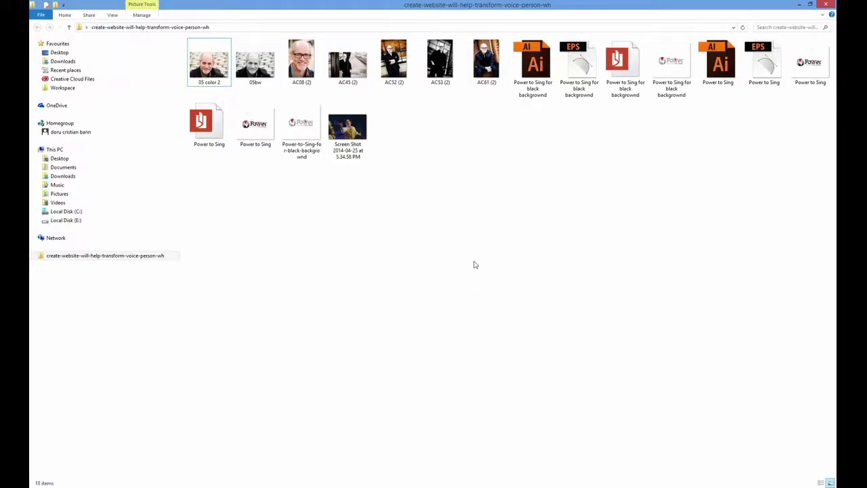
Place one Power to Sing logo file into the mockup, then undo it as the wrong one
click(810, 63)
drag(808, 66, 289, 248)
key(Return)
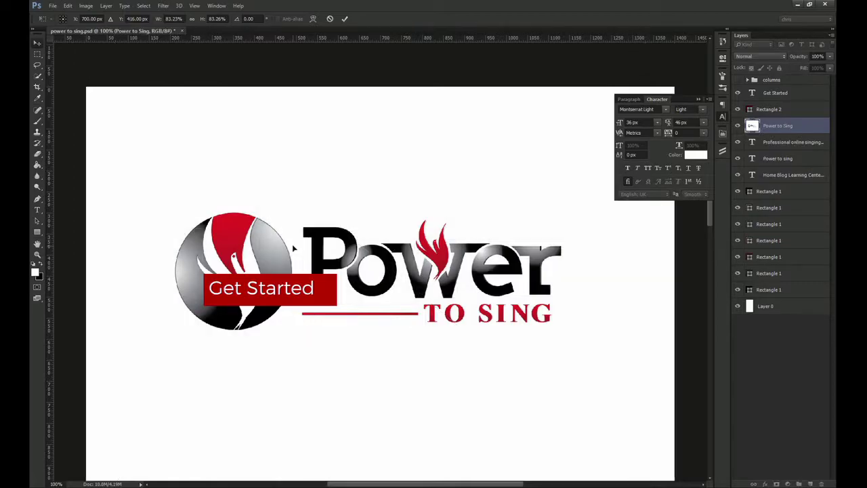
key(ctrl+z)
Drag the other Power to Sing logo file from Explorer onto the Photoshop canvas
key(alt+Tab)
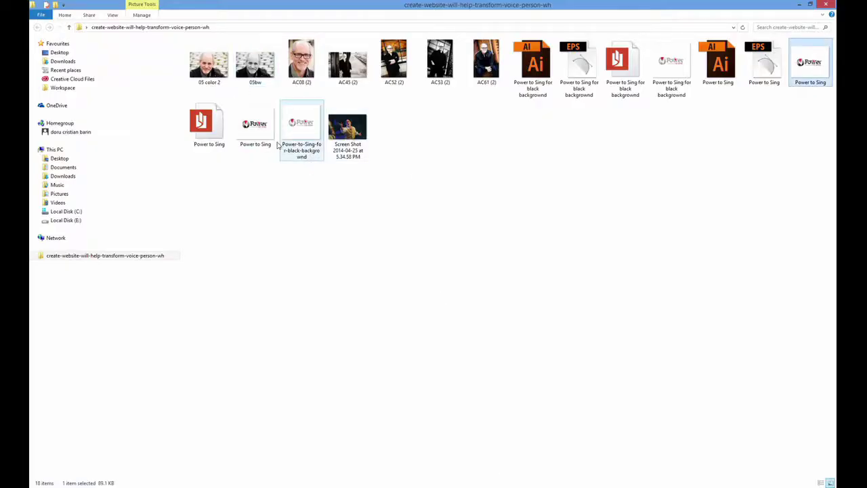
click(256, 124)
drag(254, 139, 266, 208)
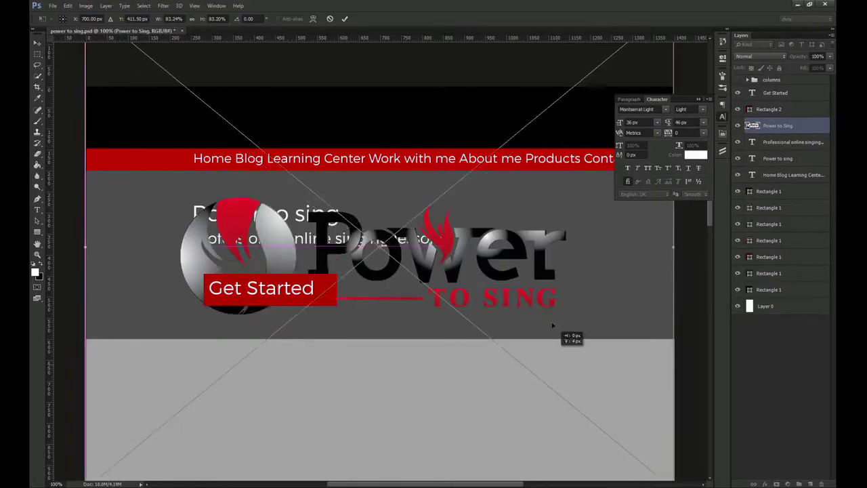
Scale the logo down to about 22% and position it at the black header's left side
drag(667, 405, 307, 97)
drag(264, 68, 378, 225)
key(ctrl+;)
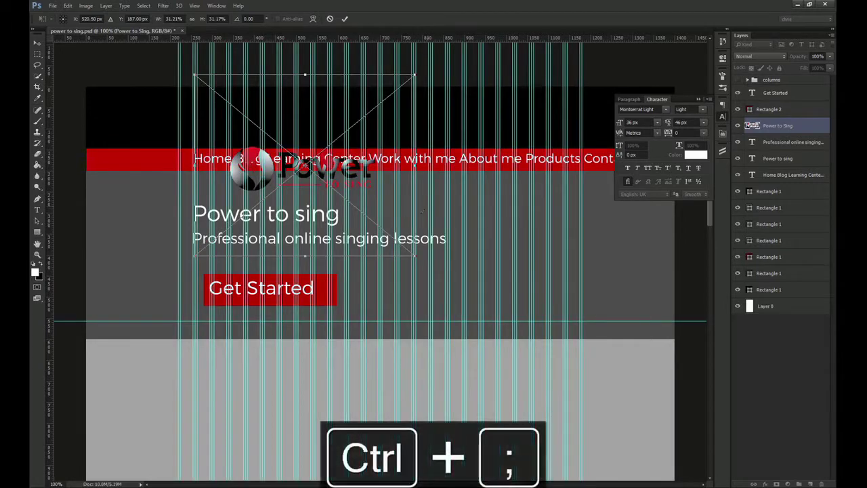
drag(411, 258, 287, 111)
key(Return)
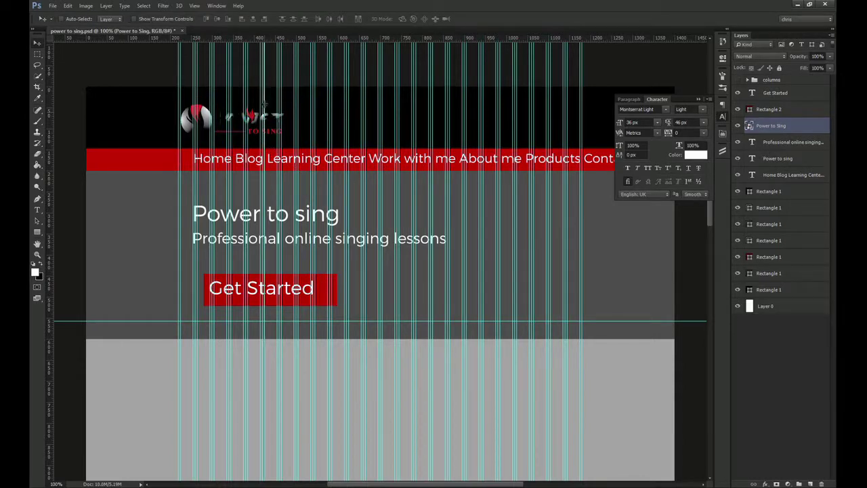
Lock and hide the column guides, with the whole header in view
key(ctrl+z)
key(ctrl+alt+semicolon)
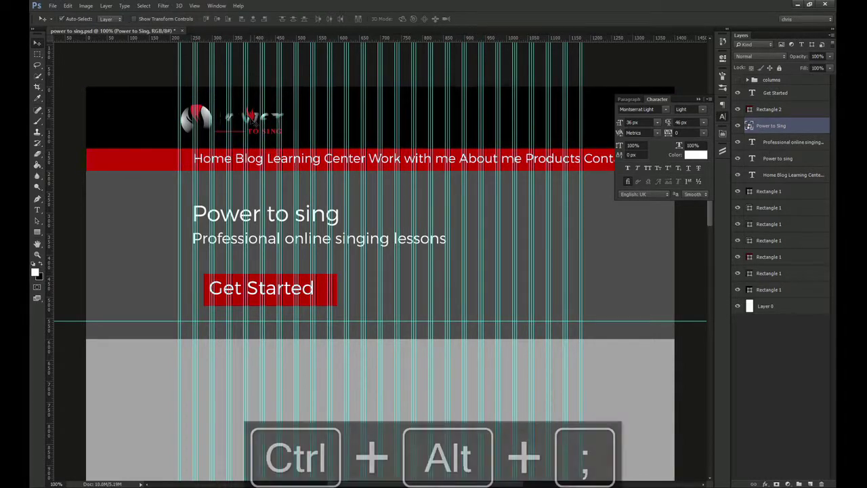
key(ctrl+semicolon)
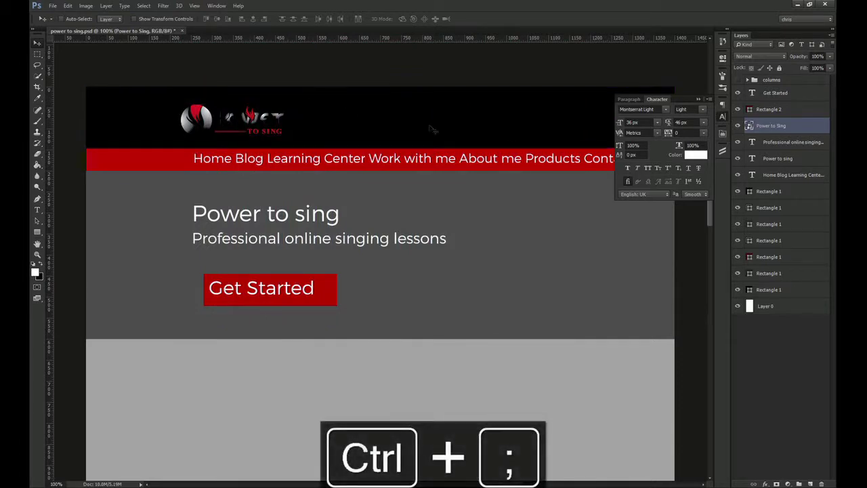
drag(526, 131, 470, 134)
Add the business phone number as white text on the header's right side
key(t)
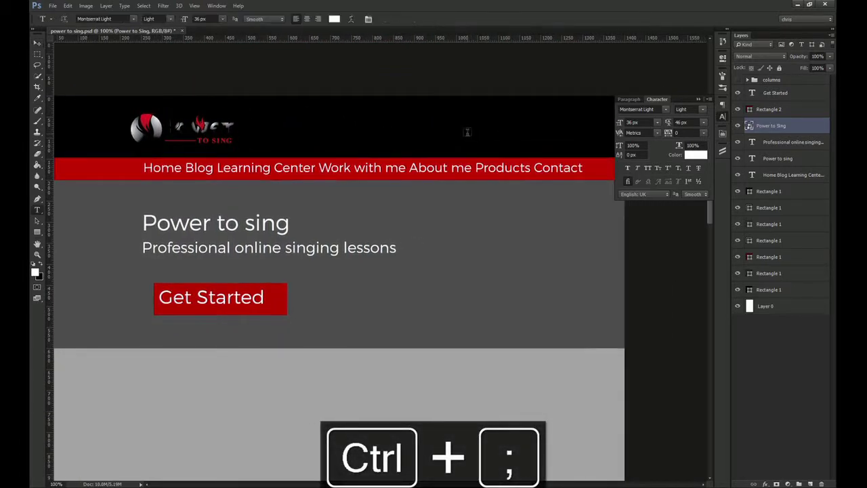
click(467, 131)
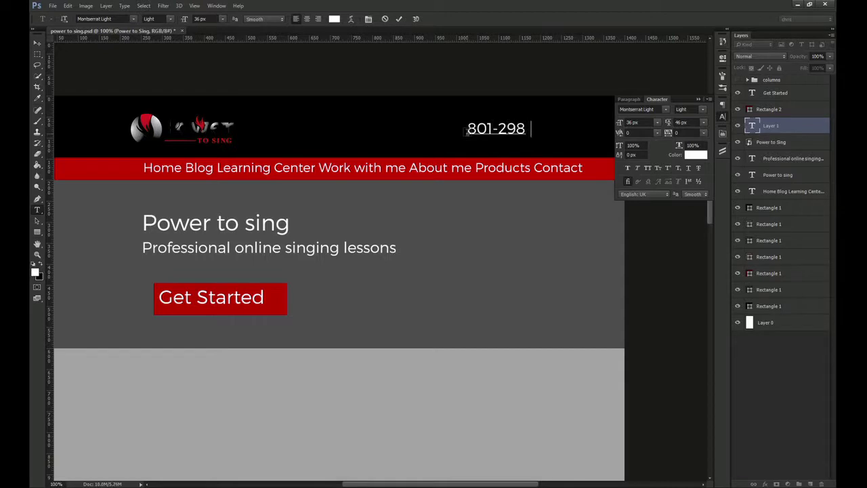
key(BackSpace)
key(ctrl+Return)
Shift the phone number left within the header and select the header background rectangle
key(v)
drag(524, 135, 485, 137)
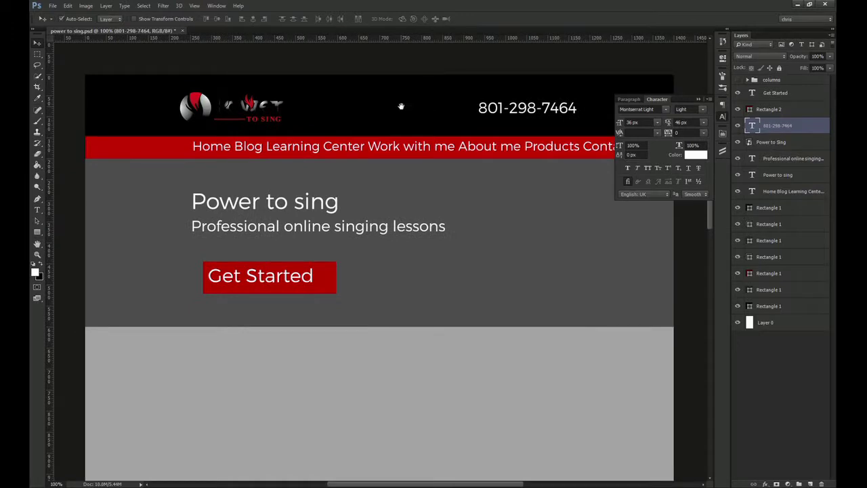
click(817, 303)
Recolour the header rectangle from black to the hero area's dark grey
double_click(750, 307)
click(452, 282)
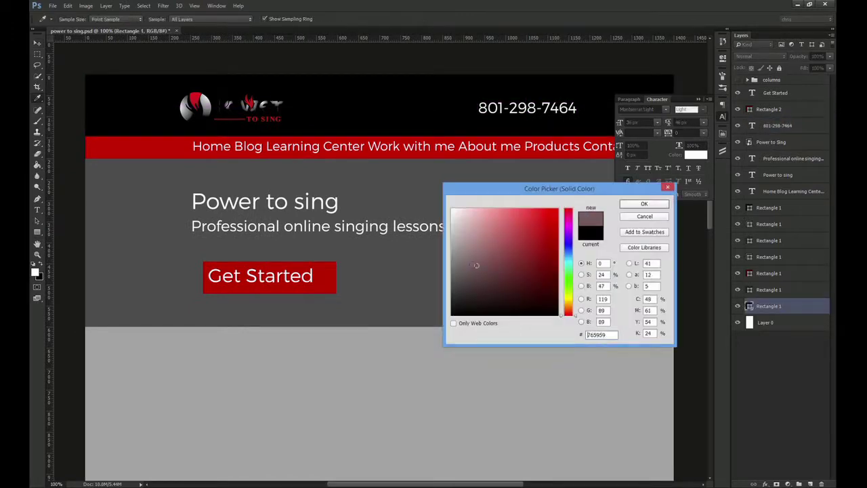
key(Return)
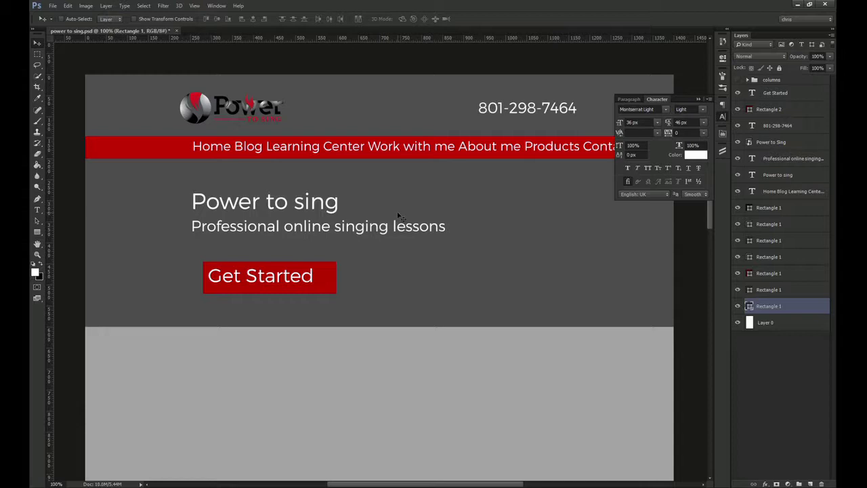
click(725, 116)
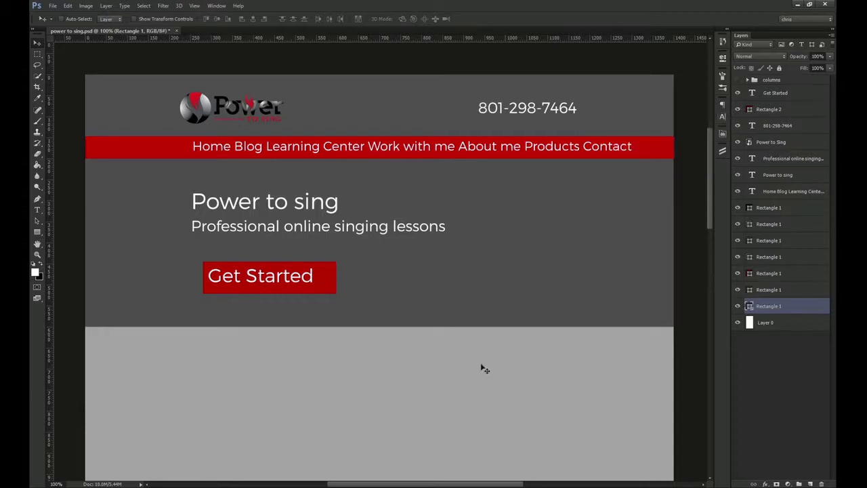
drag(423, 418, 402, 372)
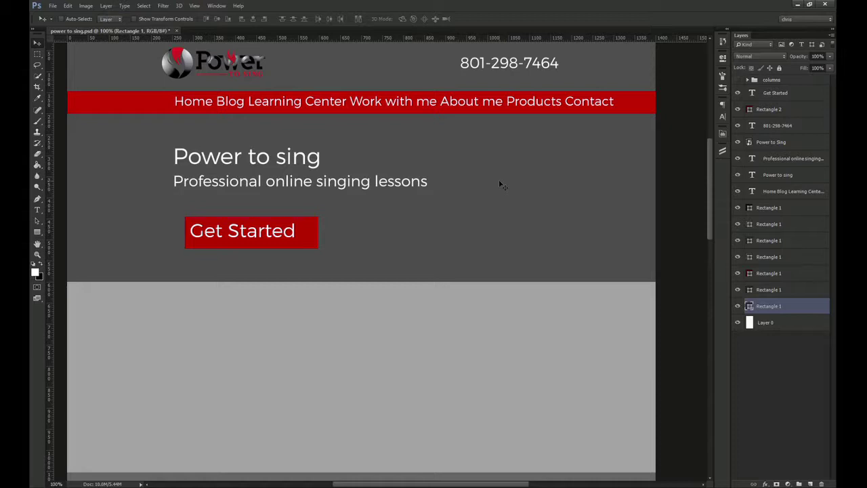
Add the heading 'Private singing lessons' at the top of the light-grey section
ctrl+click(360, 351)
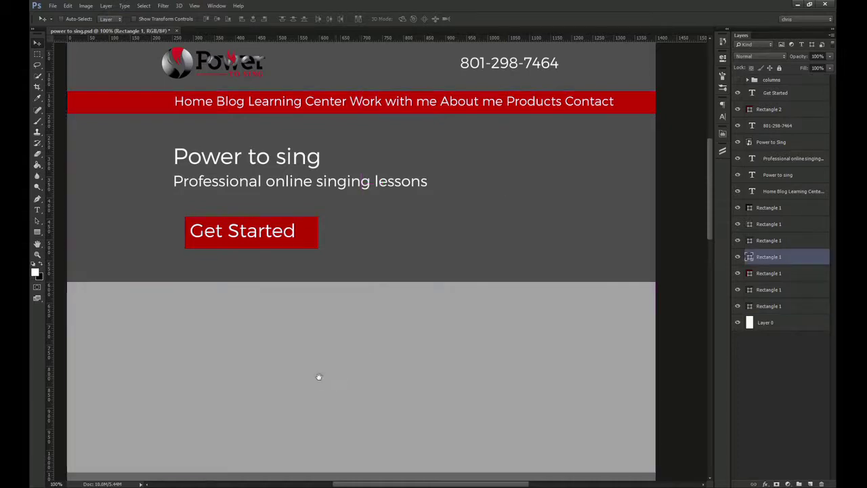
drag(319, 378, 327, 342)
key(t)
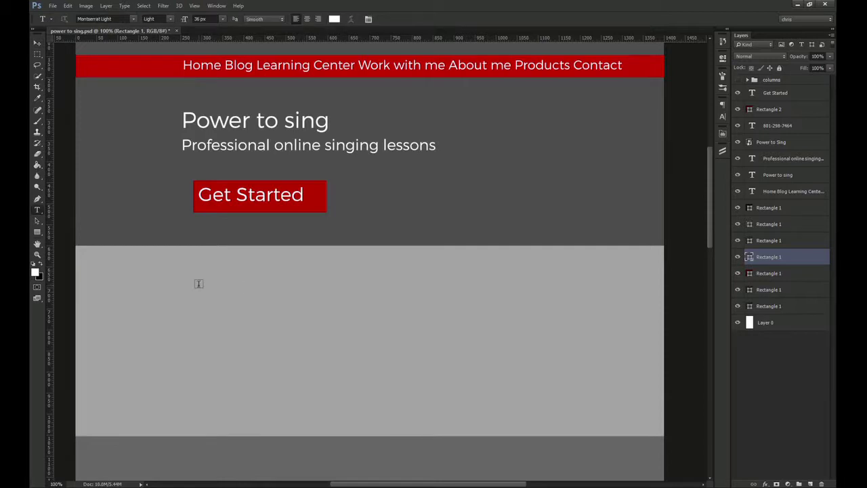
click(291, 280)
text(Private singin)
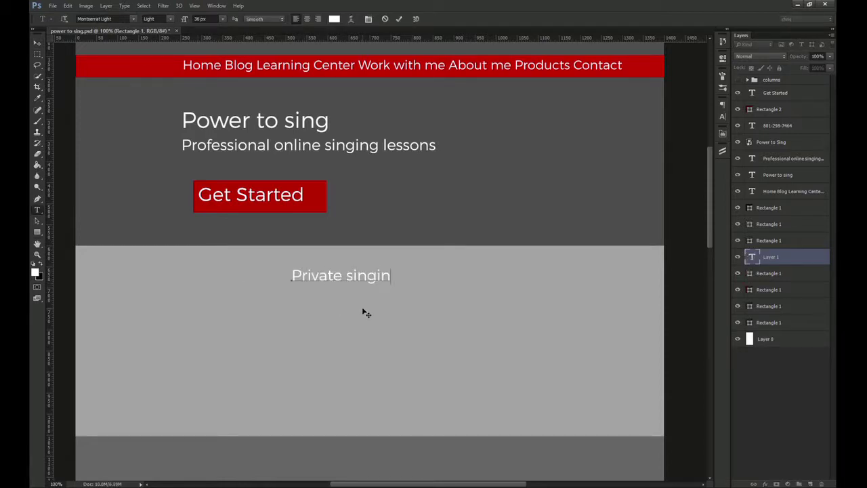
text(g lessons)
key(ctrl+Return)
key(v)
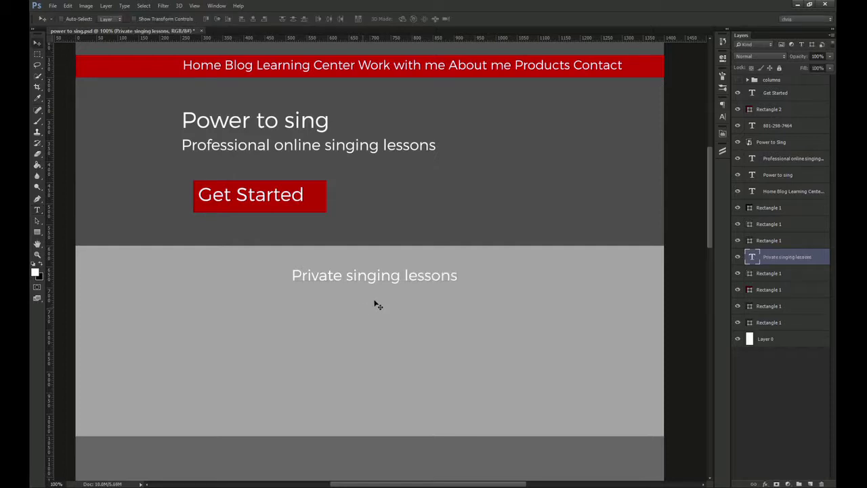
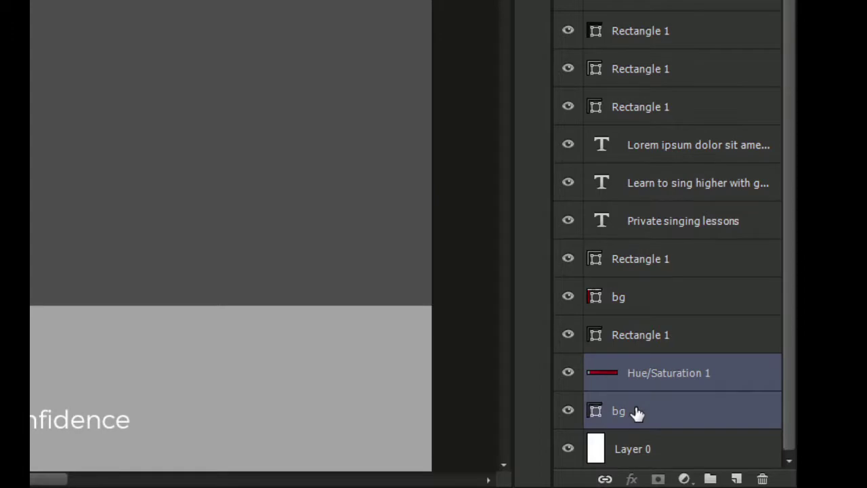
Rename the merged layer 'bg', then select the Power to Sing logo layer
double_click(662, 409)
text(bg)
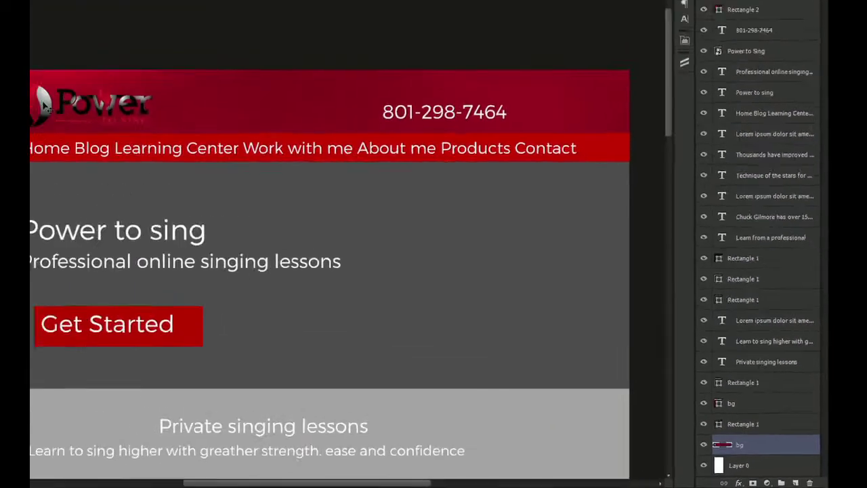
click(217, 185)
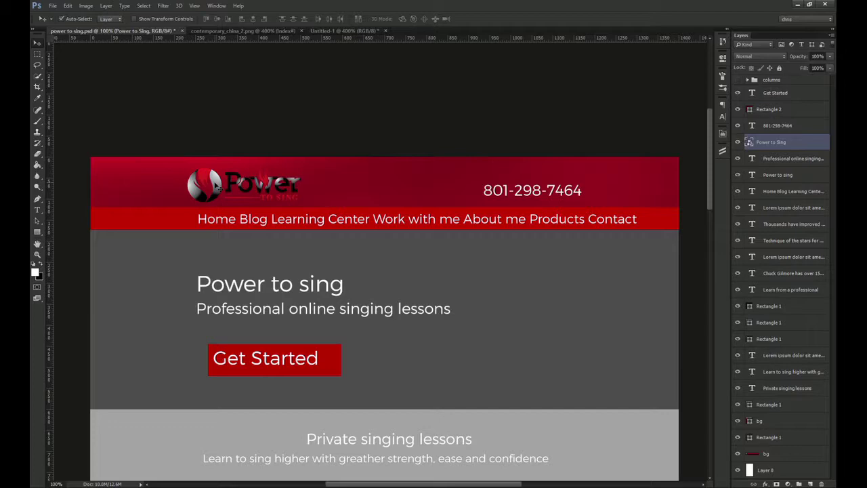
Scale the Power to Sing logo to 20% width and height
key(ctrl+t)
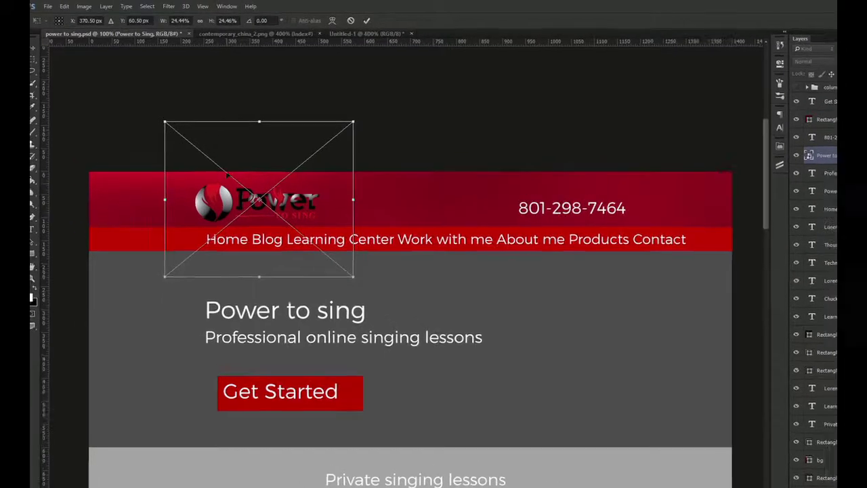
click(175, 19)
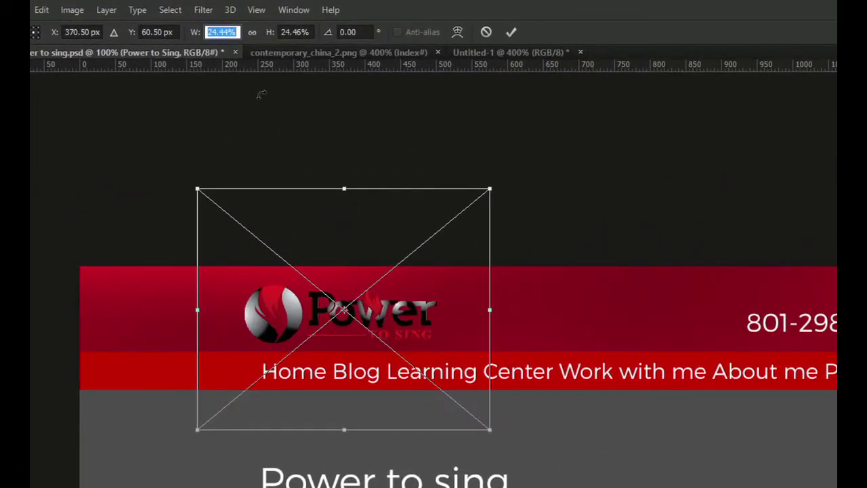
text(20)
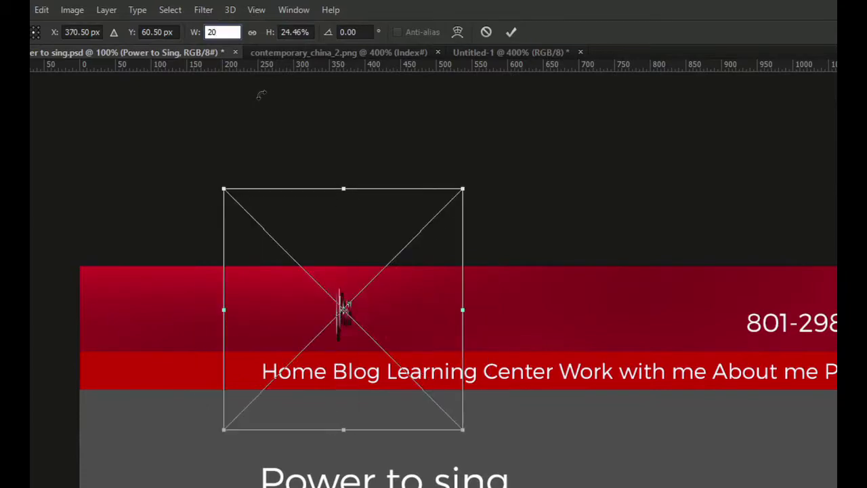
text(%)
key(Tab)
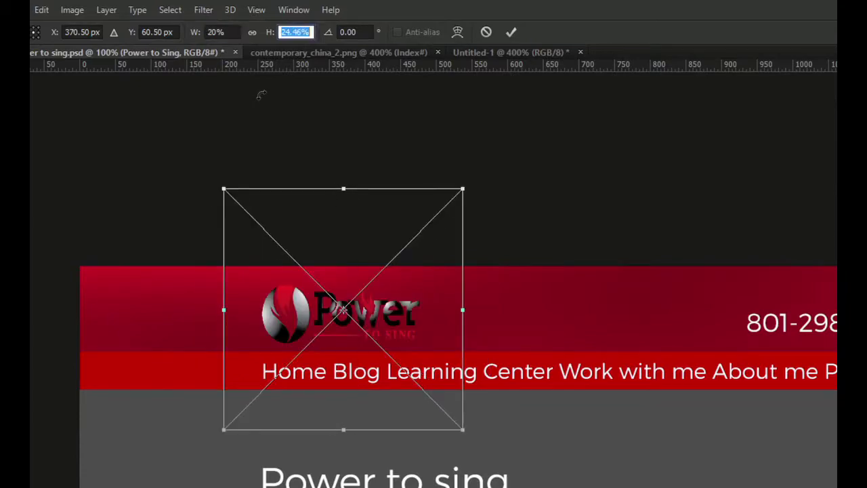
text(20)
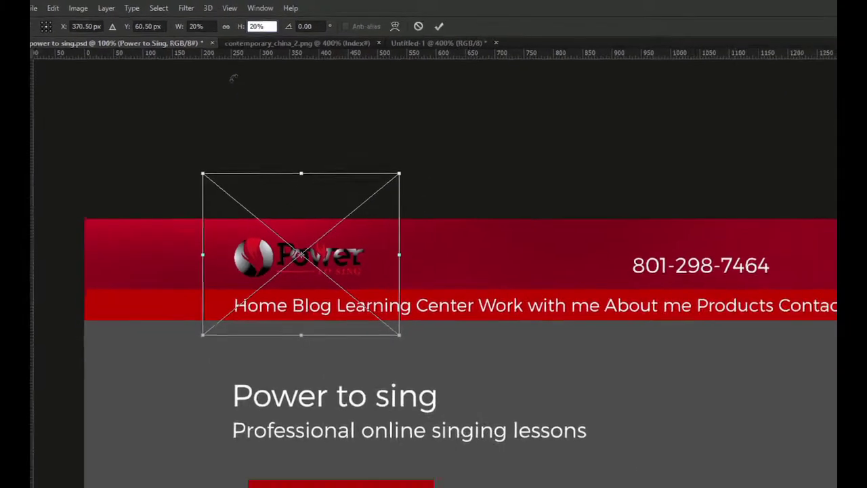
key(Return)
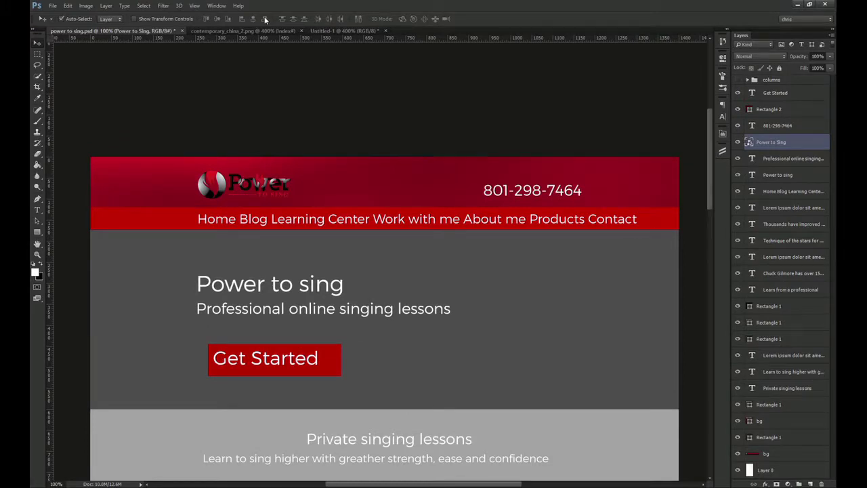
Vertically center the logo within a selection spanning the header band, guides shown
key(ctrl+semicolon)
key(ctrl+space)
drag(190, 164, 200, 247)
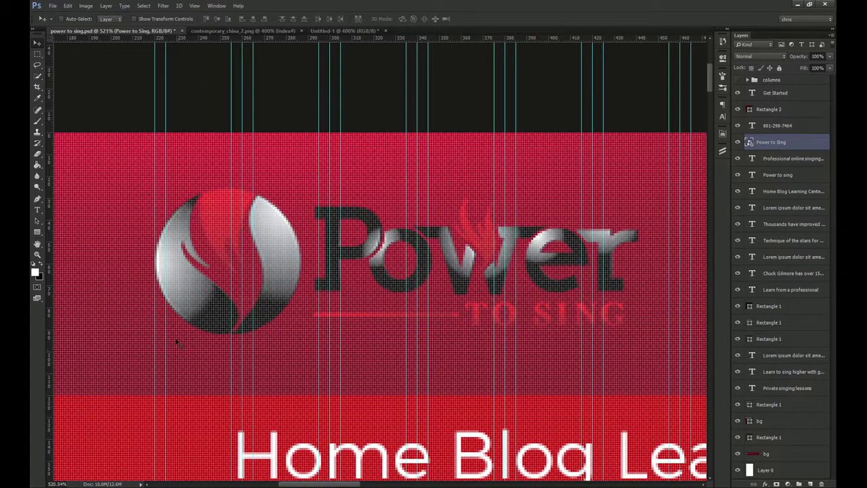
key(m)
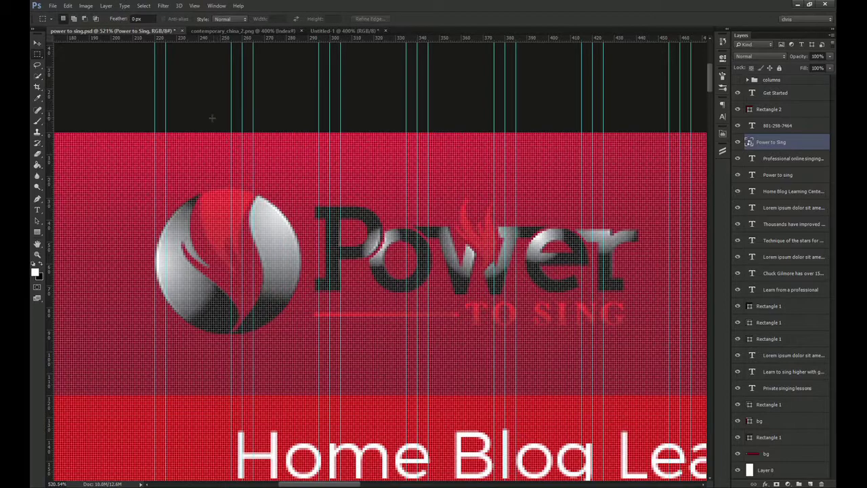
drag(211, 118, 349, 394)
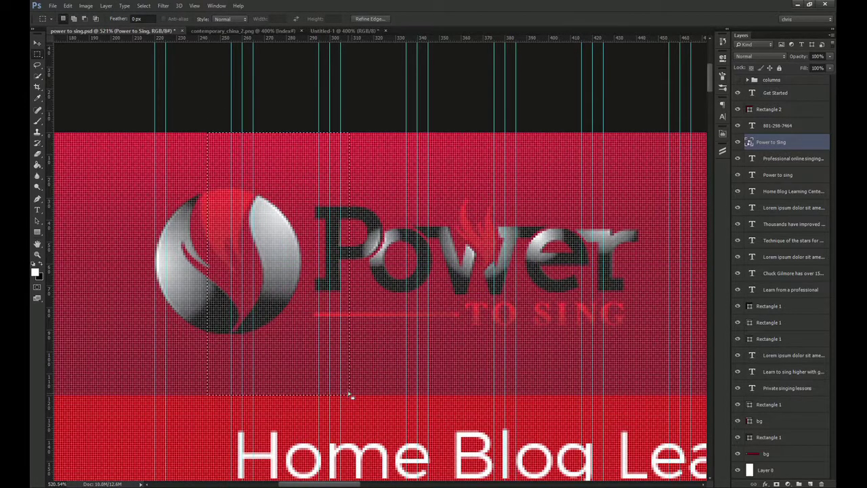
key(v)
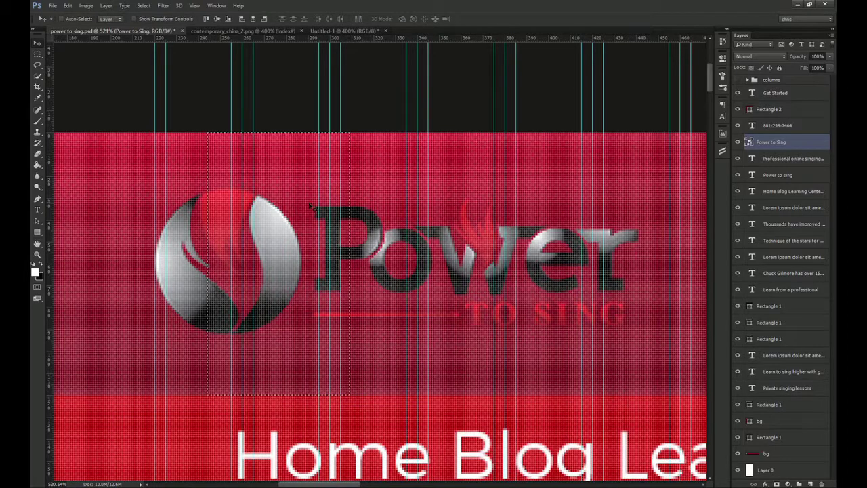
click(218, 19)
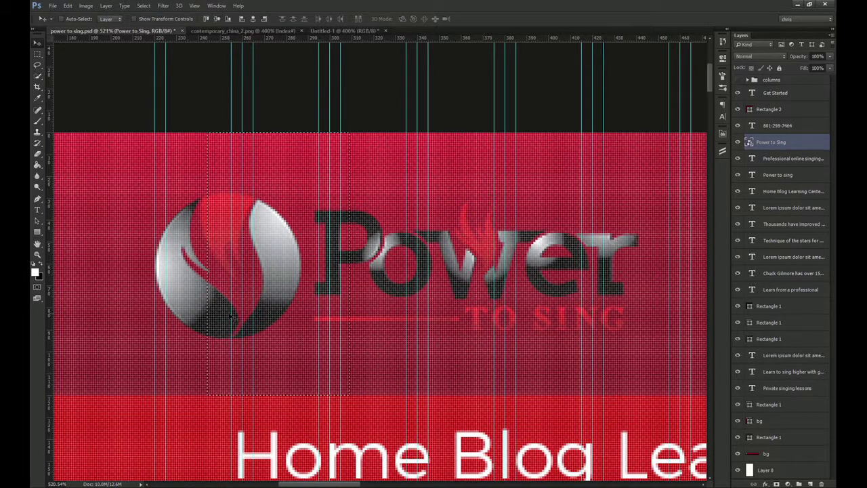
key(ctrl+1)
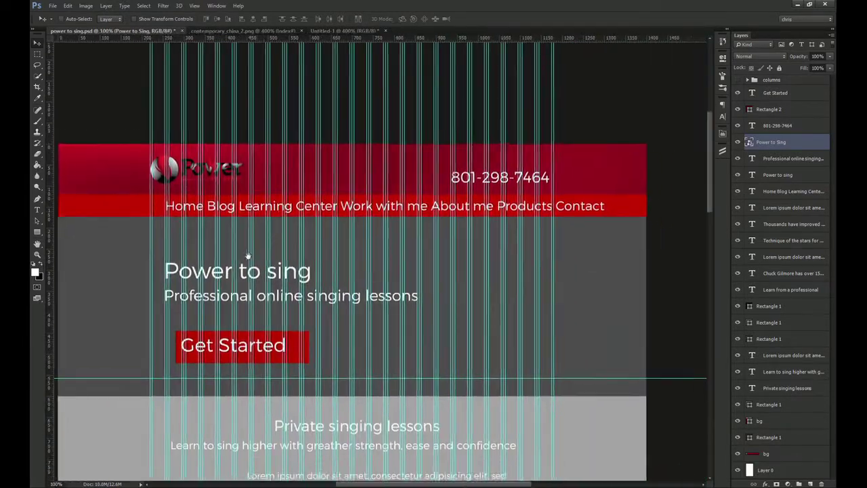
Hide guides and add a white Color Overlay effect to the logo layer
key(ctrl+semicolon)
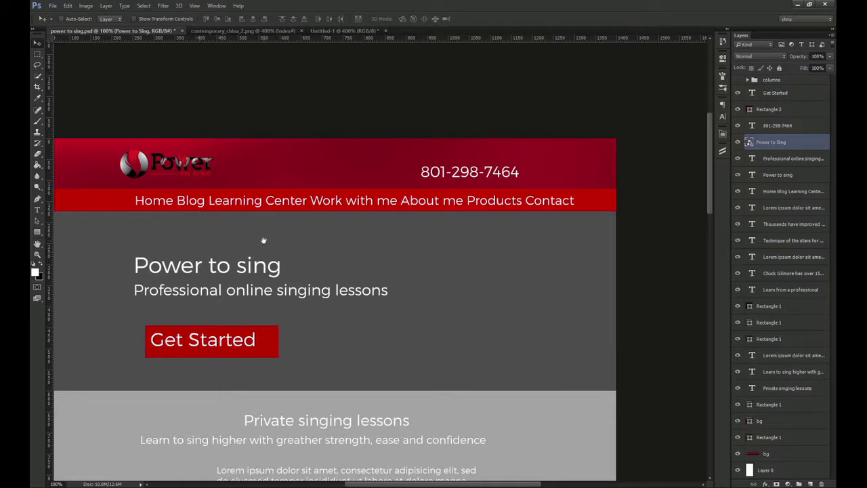
drag(263, 240, 294, 238)
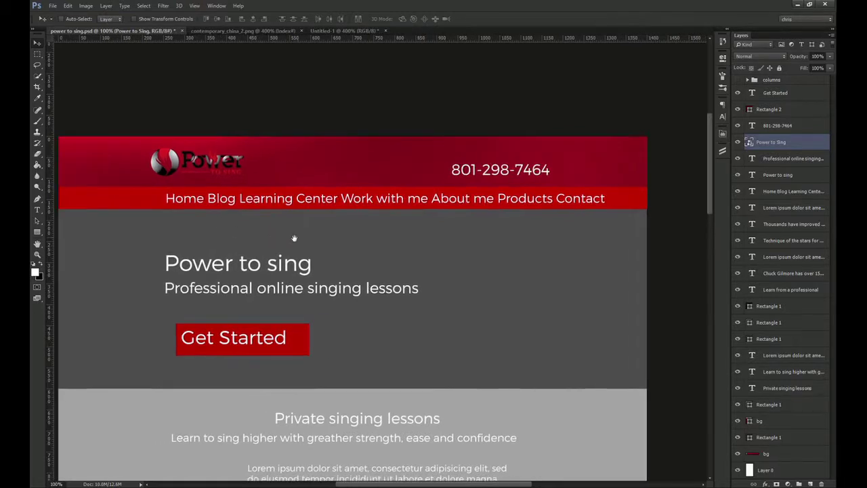
click(774, 483)
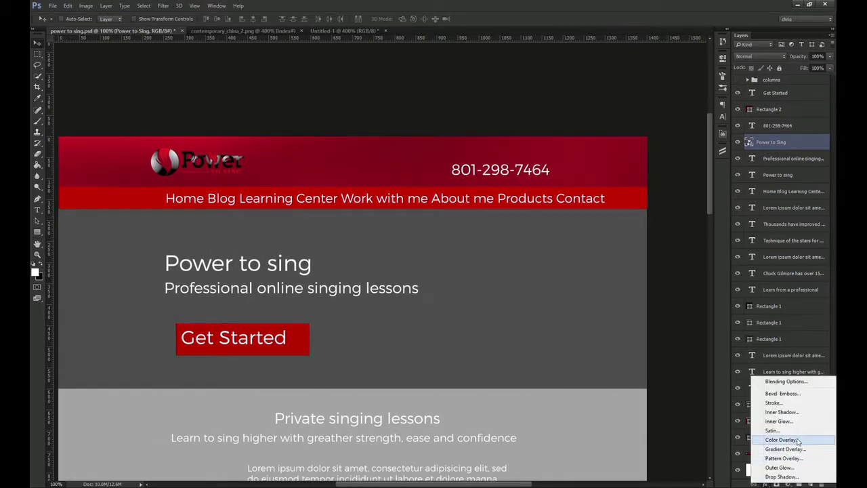
click(786, 440)
click(702, 65)
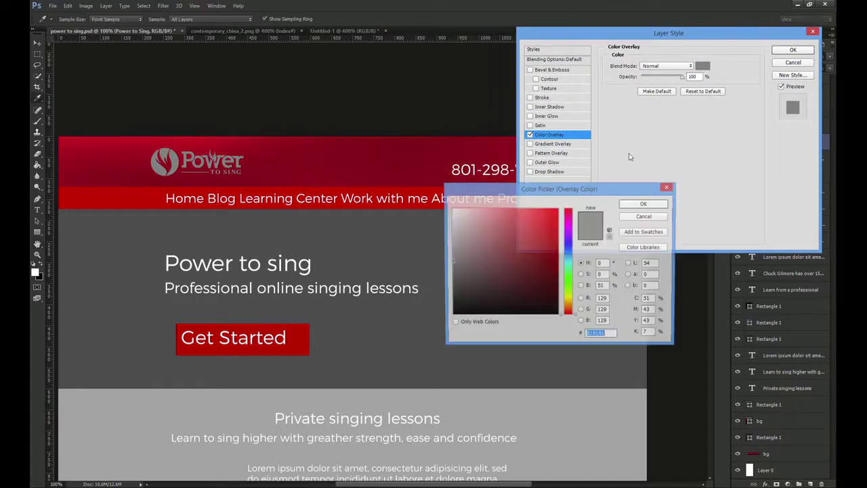
drag(498, 237, 97, 4)
key(Return)
key(Return)
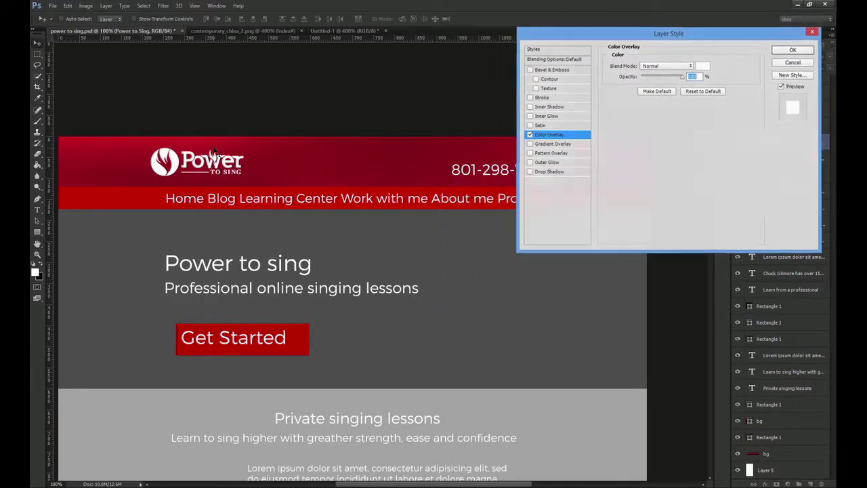
key(ctrl+space)
mouse_move(183, 143)
mouse_down()
mouse_move(341, 156)
mouse_move(423, 207)
mouse_up()
click(828, 142)
key(ctrl+space)
key(ctrl+space)
Select the flame above the w with Magic Wand at tolerance 40 and copy it to Layer 1
key(w)
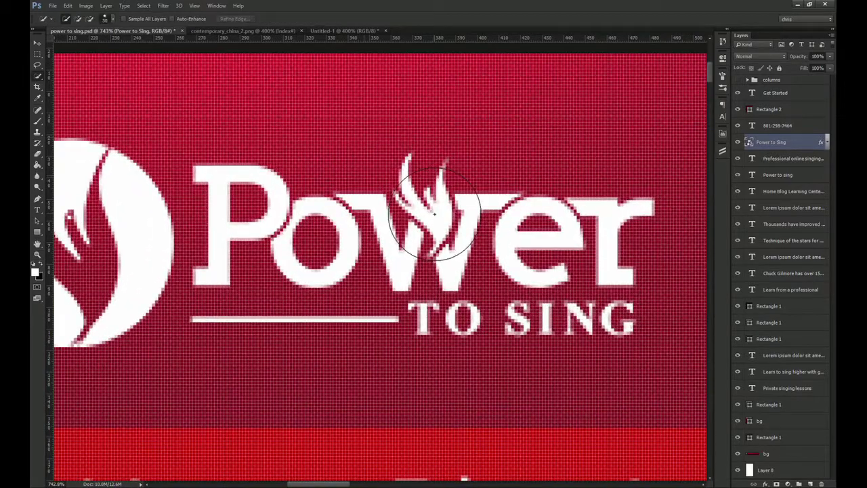
key(shift+w)
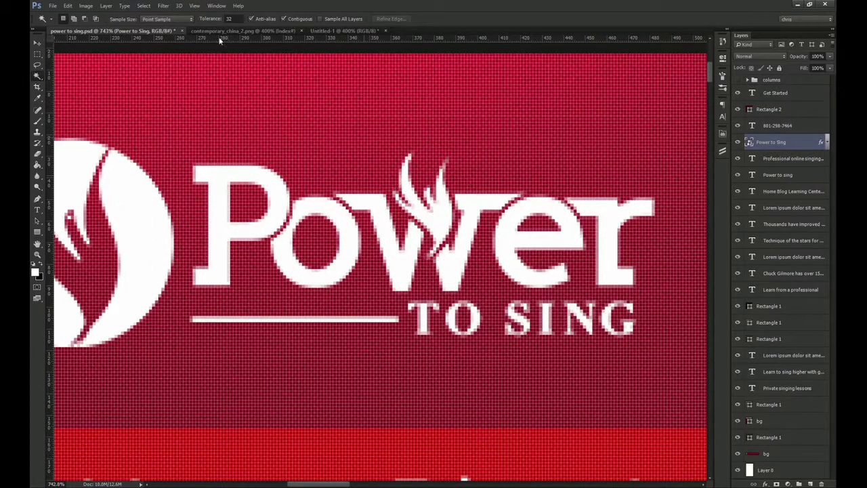
click(234, 19)
key(Return)
click(440, 218)
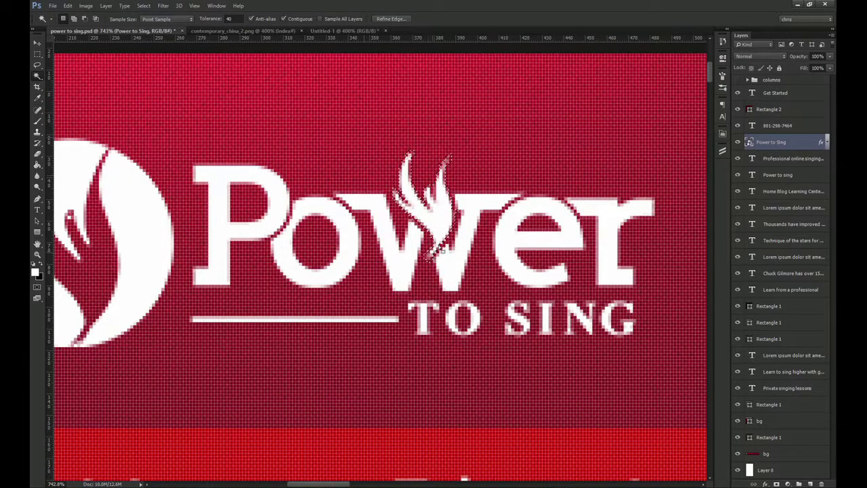
key(ctrl+j)
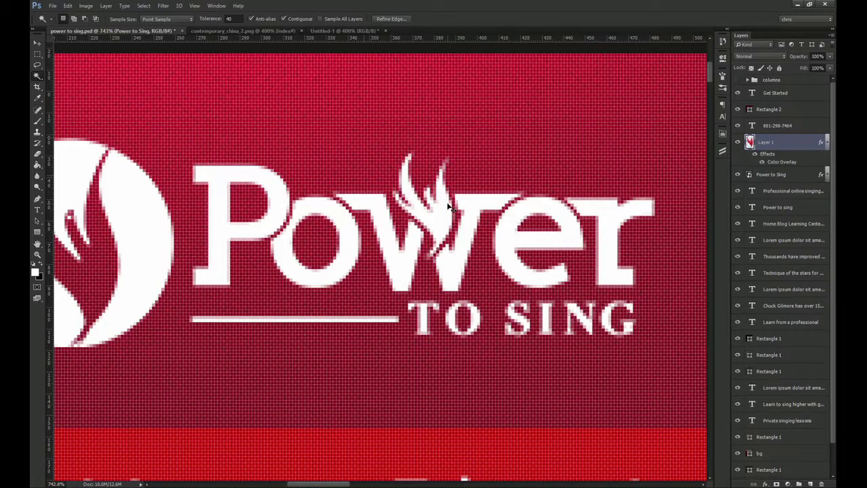
key(v)
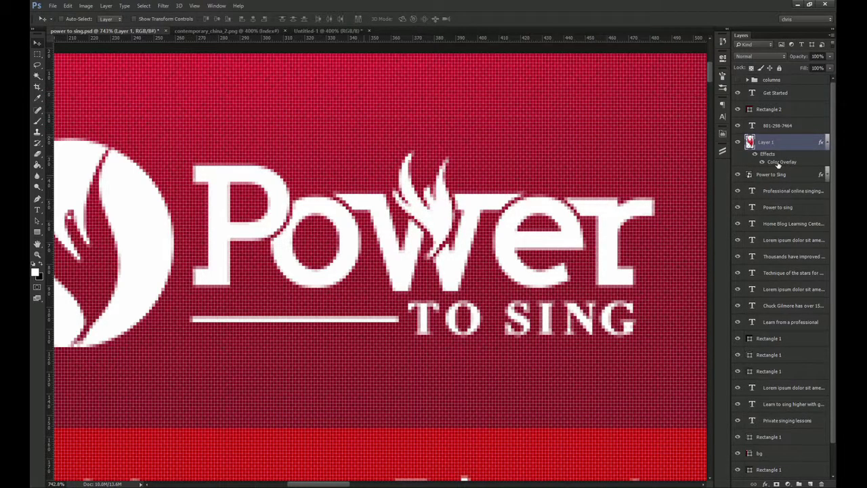
Change the flame layer's Color Overlay to yellow ffe400
double_click(777, 164)
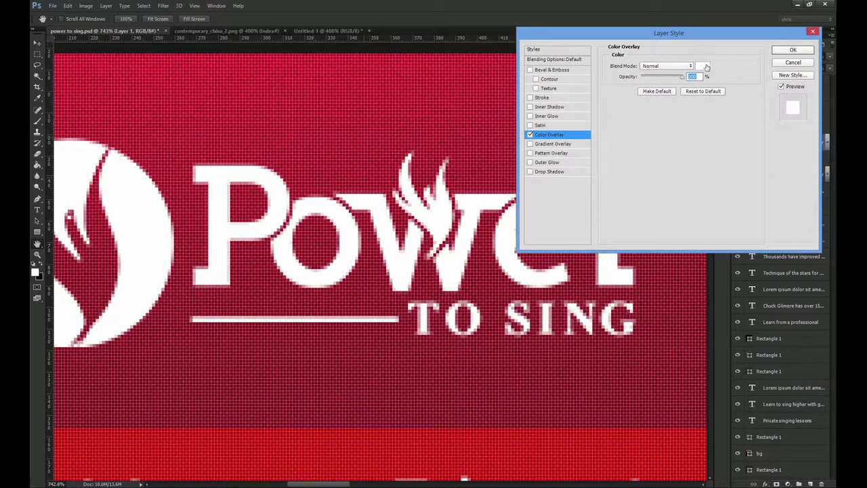
click(704, 66)
drag(548, 189, 638, 138)
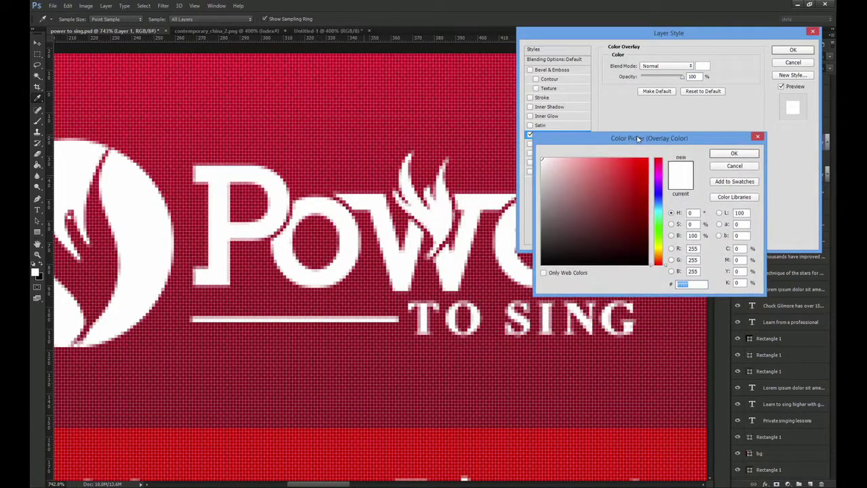
text(0ffe40)
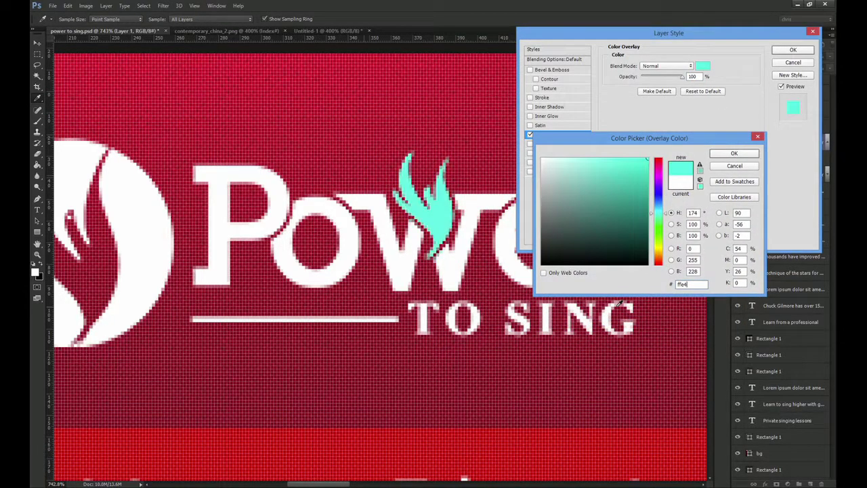
text(0)
key(Return)
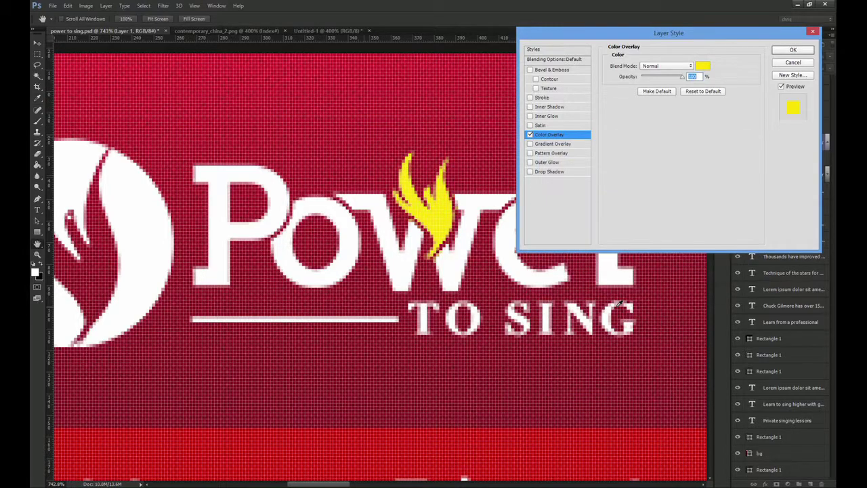
key(Return)
click(827, 142)
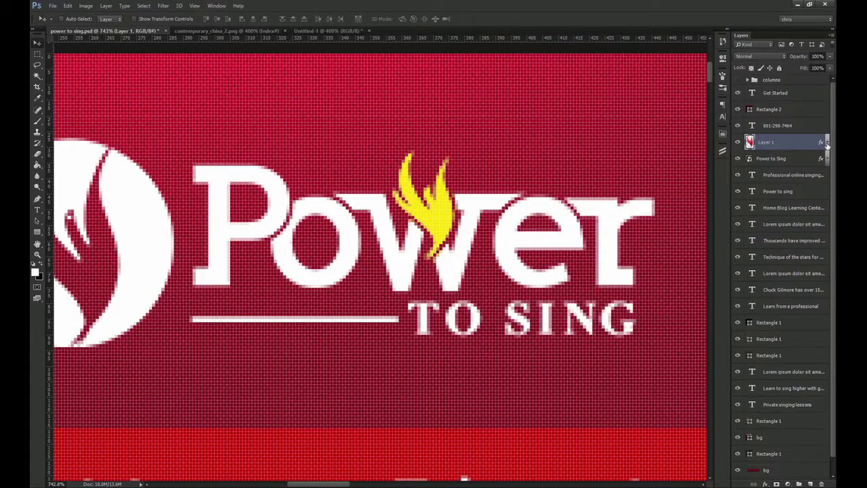
Group the logo and flame layers as 'logo' and move the group just above bg
shift+click(786, 159)
key(ctrl+g)
double_click(775, 139)
text(logo)
key(Return)
key(ctrl+1)
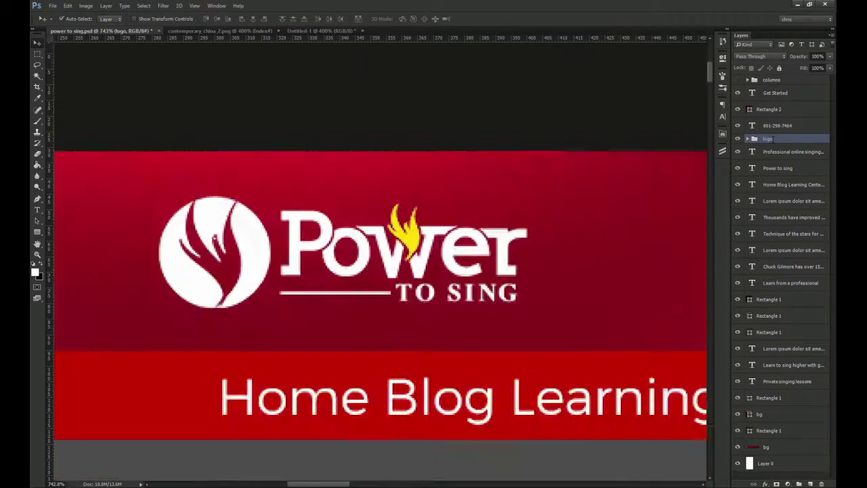
drag(789, 349, 784, 437)
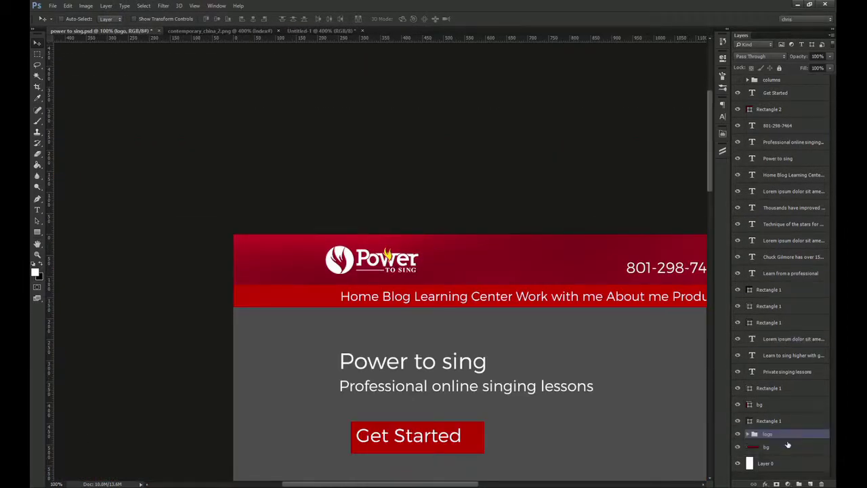
drag(562, 338, 407, 234)
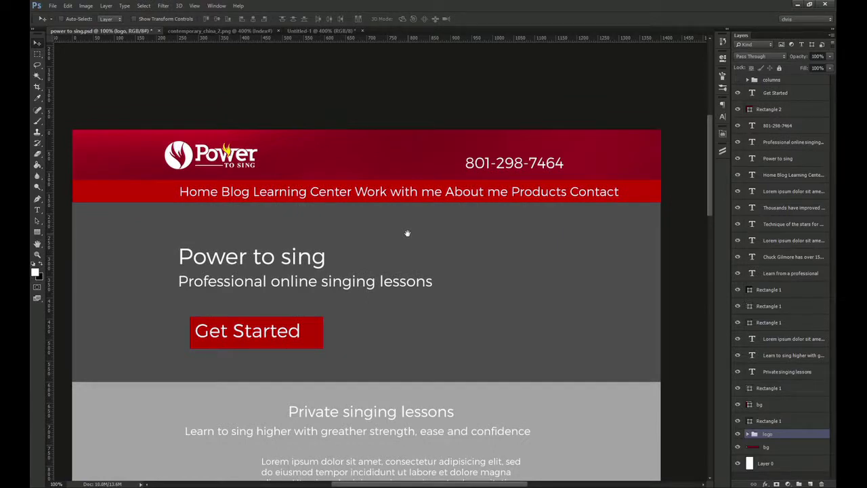
mouse_move(407, 237)
mouse_down()
mouse_move(420, 229)
mouse_move(411, 229)
mouse_up()
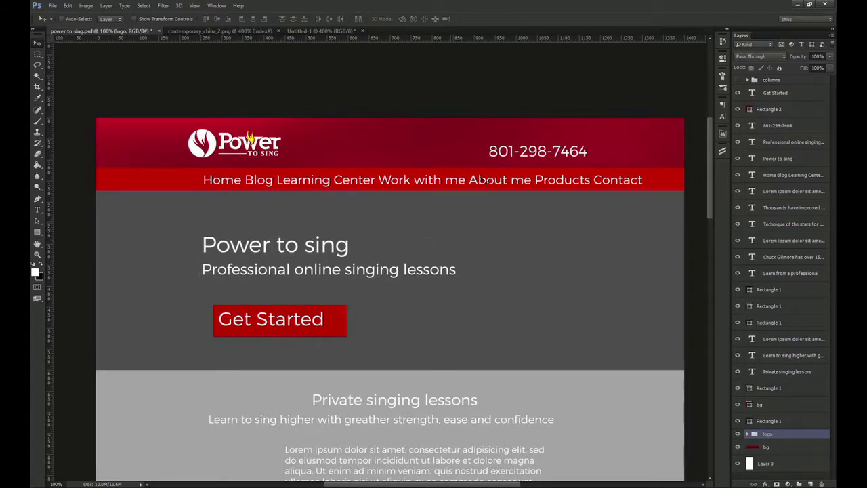
click(777, 125)
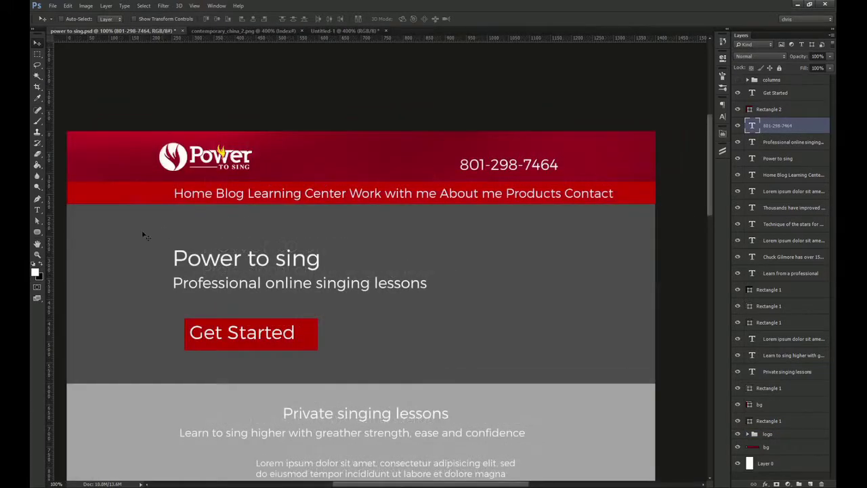
right_click(38, 234)
click(64, 237)
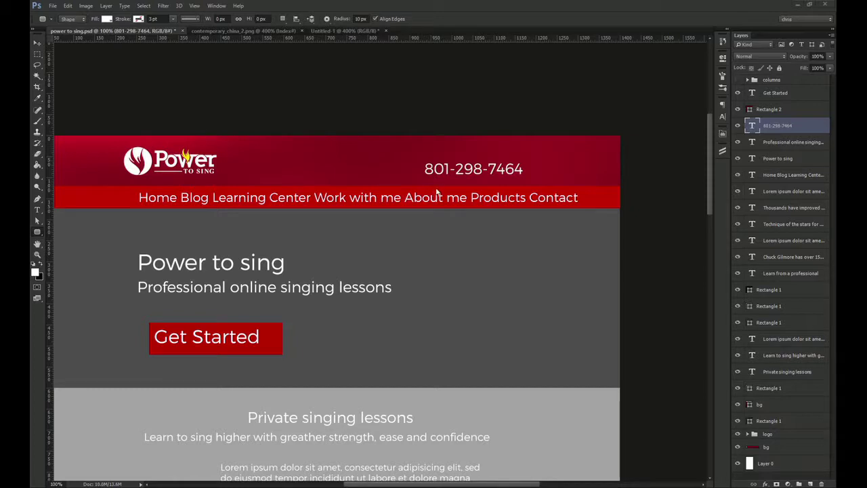
scroll(439, 161, up, 2)
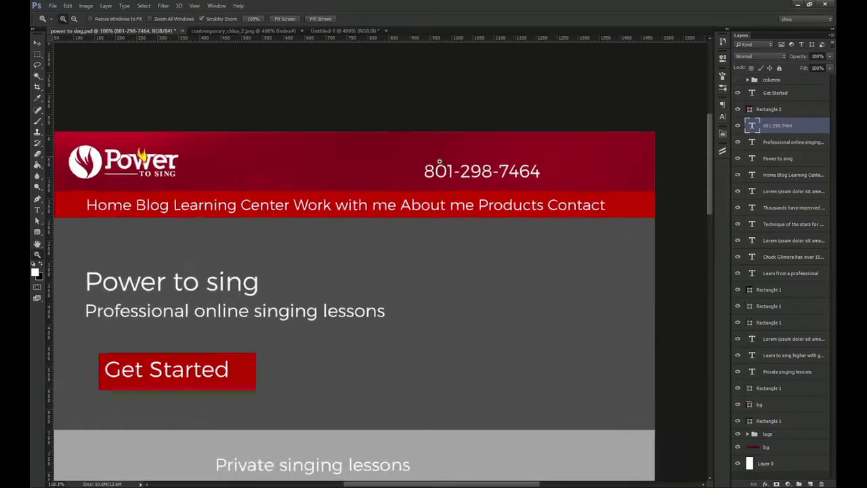
key(ctrl+semicolon)
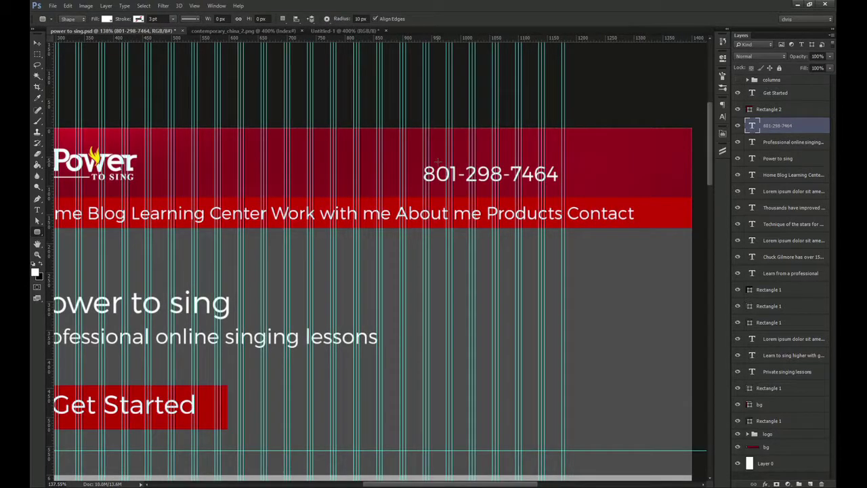
Position the white 222×37 px rounded rectangle over the phone number
drag(432, 156, 536, 172)
key(v)
drag(477, 180, 504, 185)
key(m)
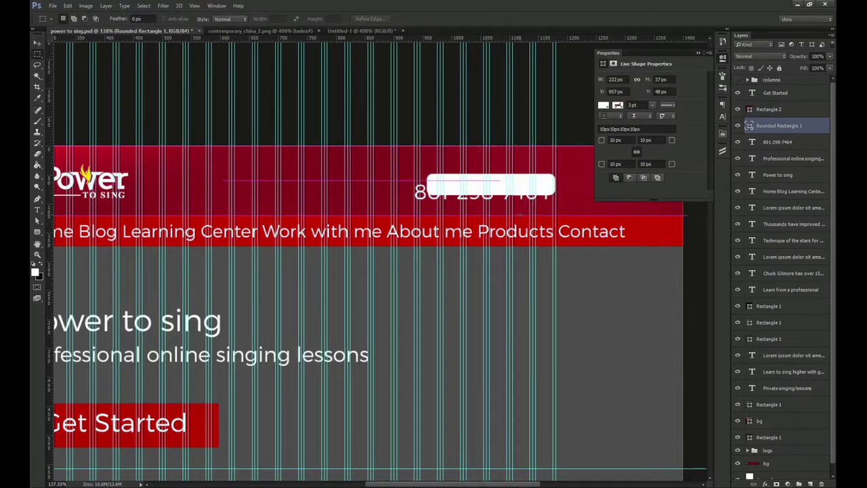
key(v)
key(Up)
key(Up)
key(Up)
key(Up)
key(Up)
key(Up)
drag(478, 199, 400, 188)
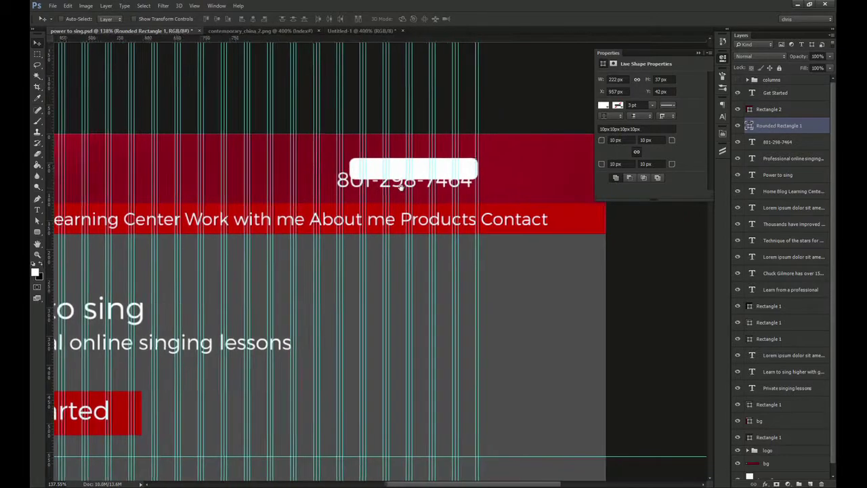
scroll(401, 188, up, 5)
Draw a 60 px white circle at the rounded bar's left end with the Ellipse Tool
click(37, 232)
click(74, 246)
drag(306, 201, 237, 158)
key(v)
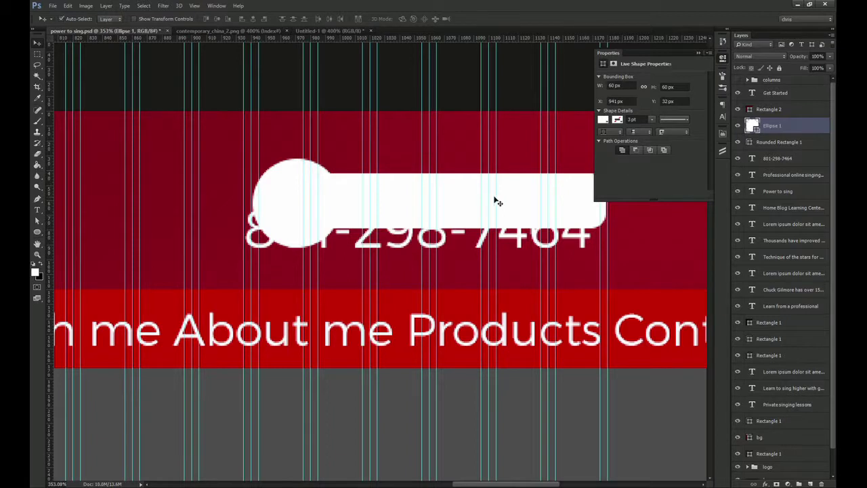
Nudge the circle and rounded bar up and merge them into one Ellipse 1 layer
shift+click(786, 141)
key(m)
drag(362, 111, 463, 288)
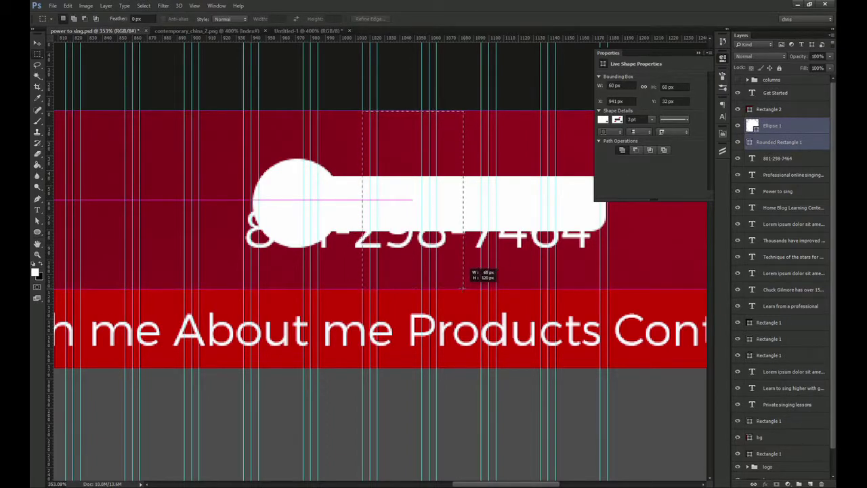
key(v)
key(Up)
key(Up)
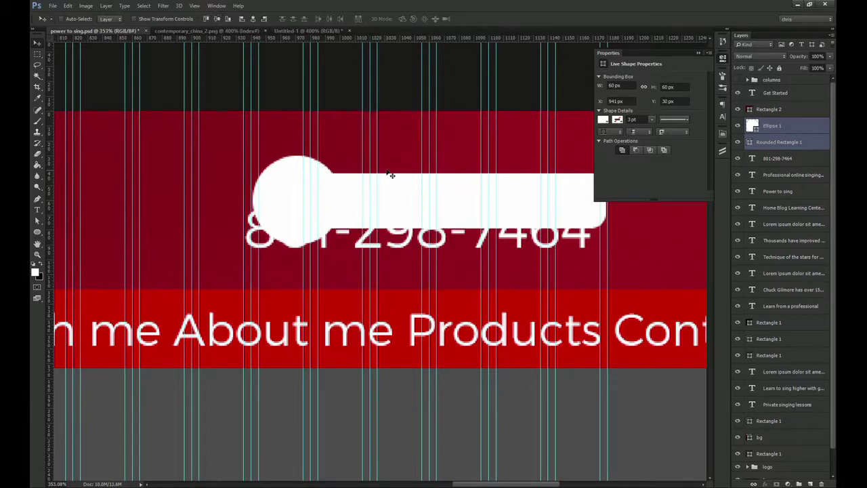
key(ctrl+e)
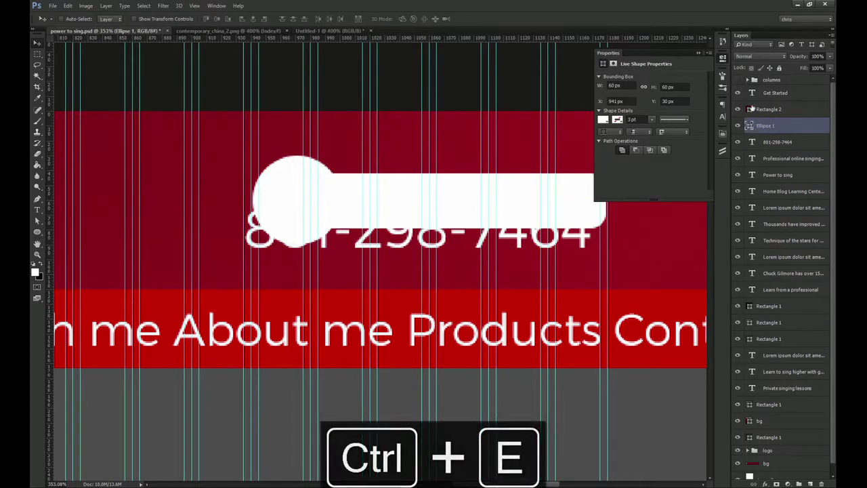
click(723, 59)
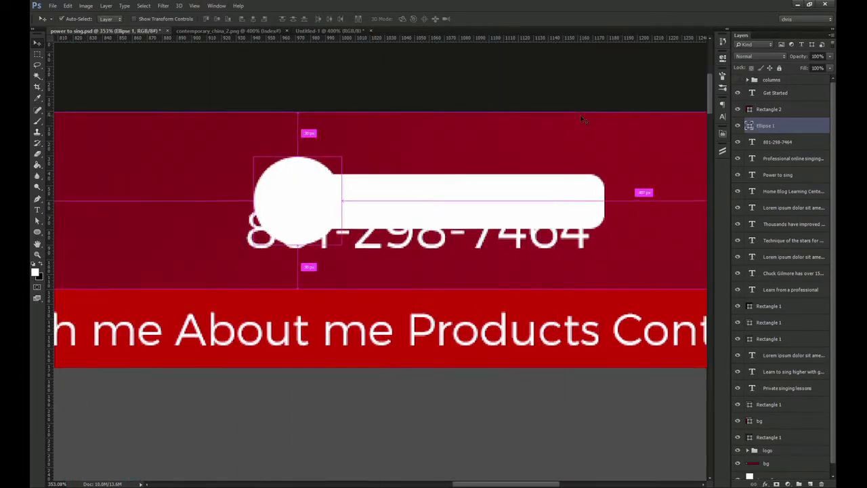
key(ctrl+1)
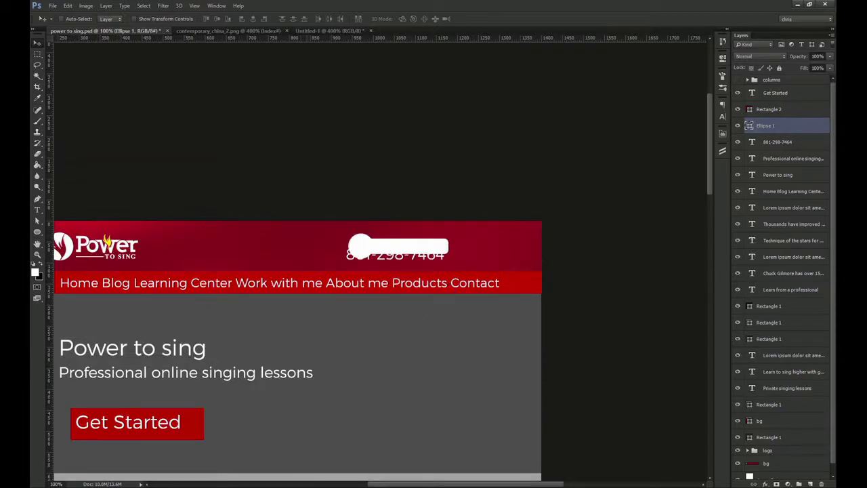
Search flaticon in the browser for 'phone' icons
click(300, 468)
click(335, 217)
text(phone)
key(Return)
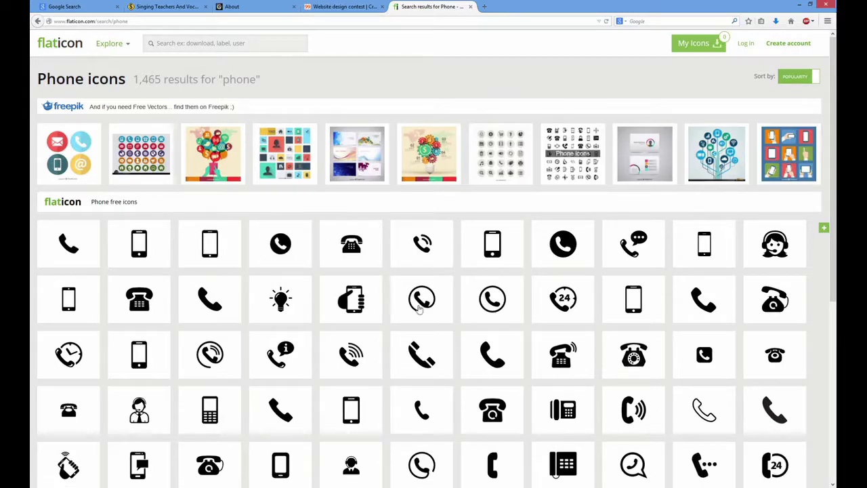
Download the Hand with a mobile phone icon as PSD and open hand27-1.psd in Photoshop
click(353, 311)
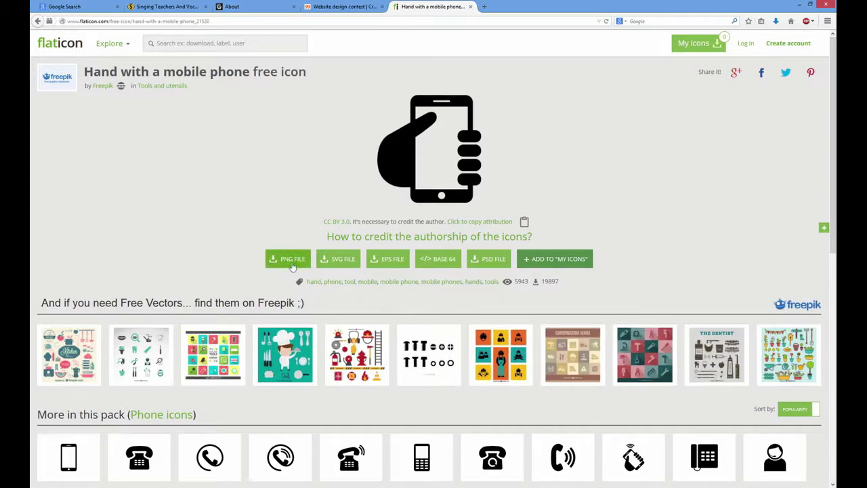
click(494, 260)
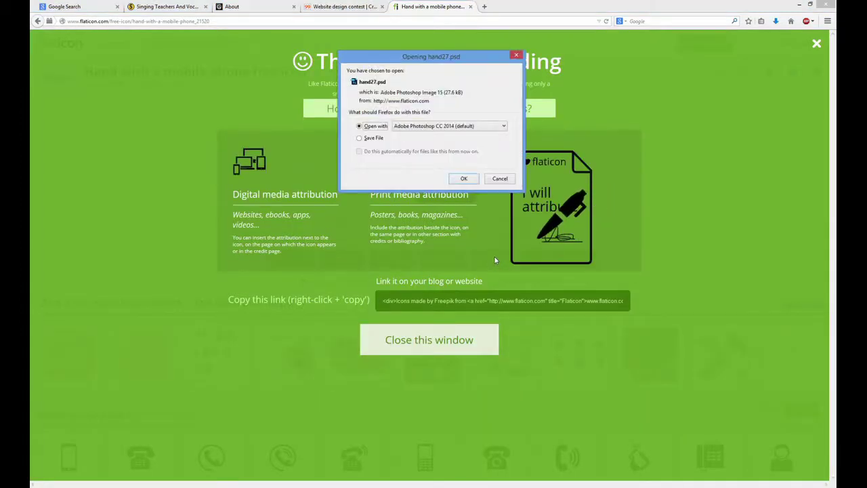
click(464, 179)
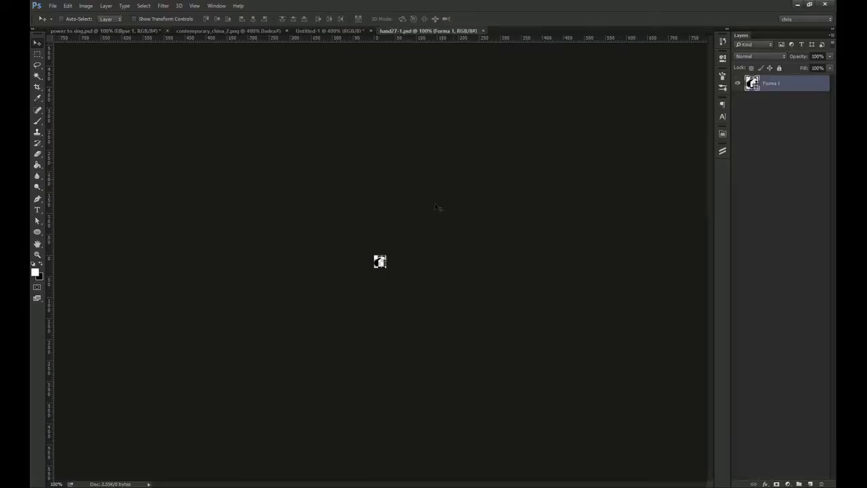
Drop the Forma 1 hand icon onto the badge circle and move the phone number layer above it
click(114, 31)
drag(191, 131, 293, 246)
drag(788, 157, 759, 129)
key(z)
drag(387, 227, 502, 192)
key(v)
click(550, 214)
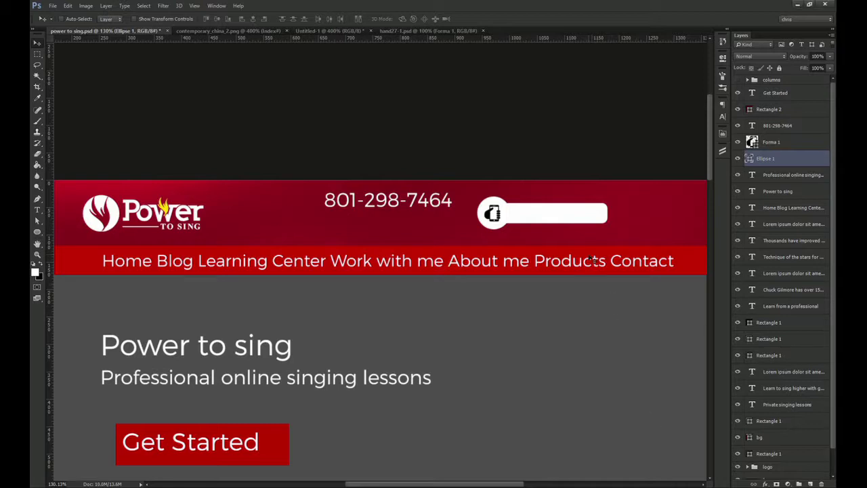
Recolour the Forma 1 hand icon white
key(ctrl+minus)
drag(510, 239, 464, 241)
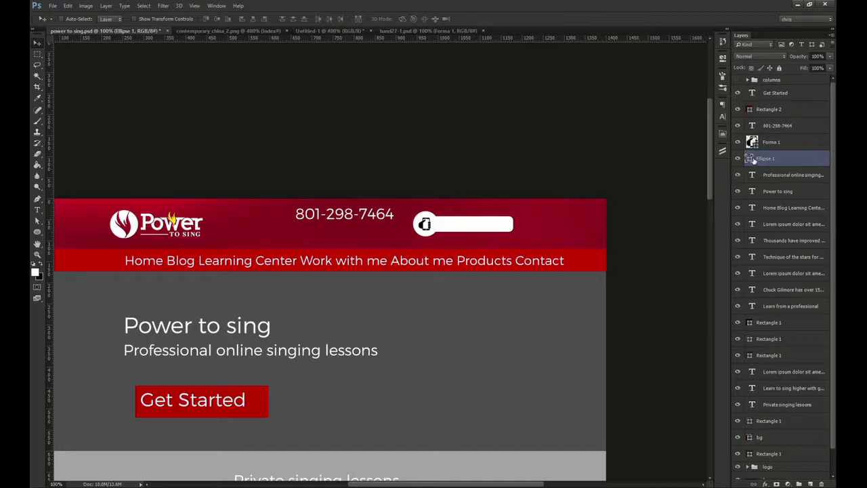
click(752, 142)
drag(596, 176, 346, 88)
key(Return)
Draw a 54 px circle, Ellipse 2, centred on the badge's circle beneath the icon
key(z)
drag(453, 206, 497, 238)
key(v)
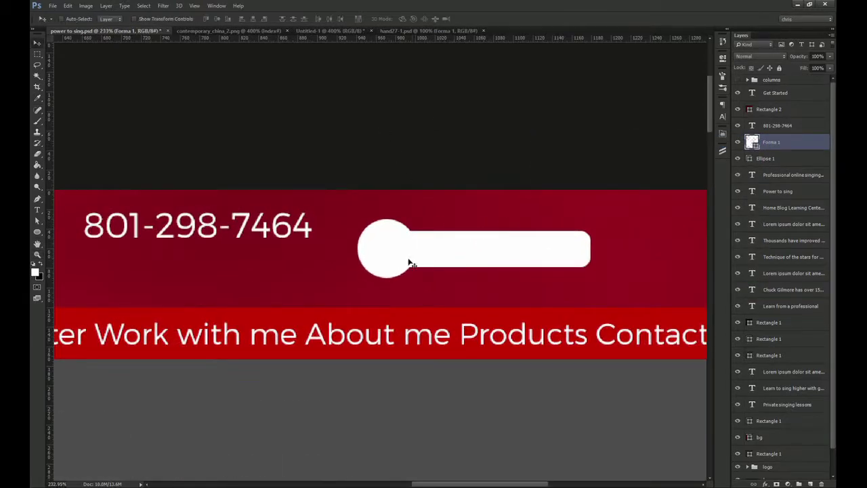
ctrl+click(377, 272)
right_click(37, 234)
click(77, 248)
drag(388, 251, 361, 224)
key(v)
drag(408, 250, 403, 246)
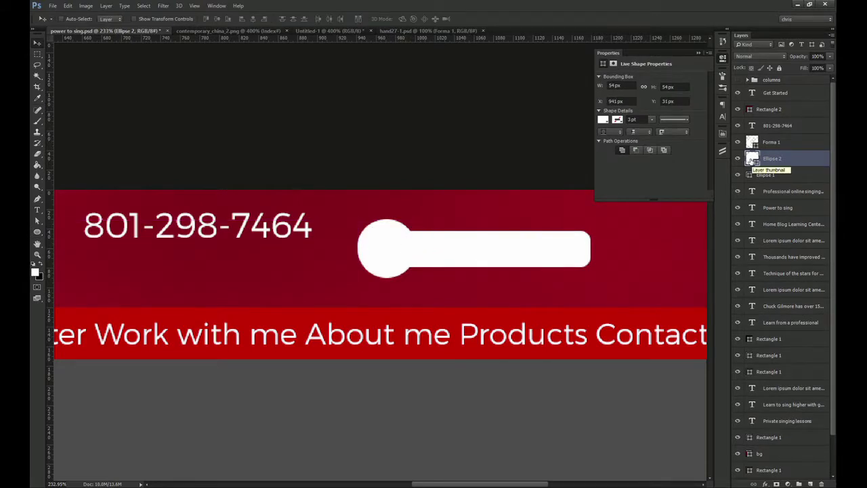
Nudge the new inner circle and give Ellipse 2 a red d6192b fill
drag(443, 233, 447, 236)
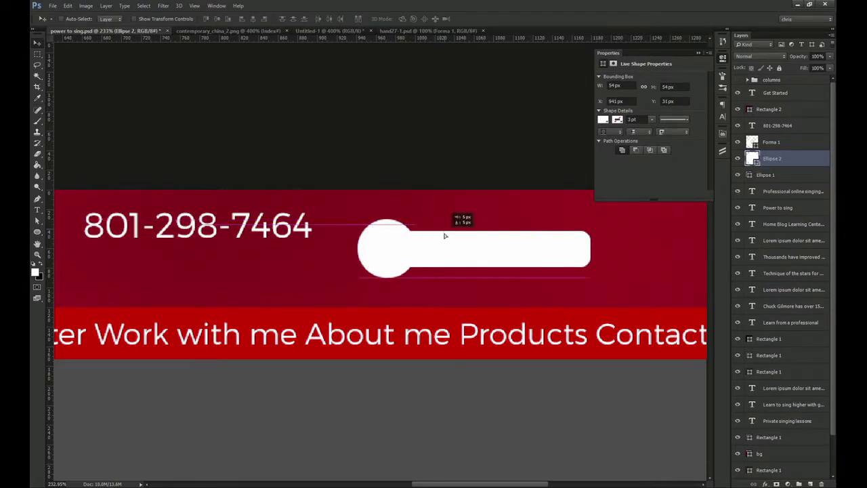
double_click(757, 160)
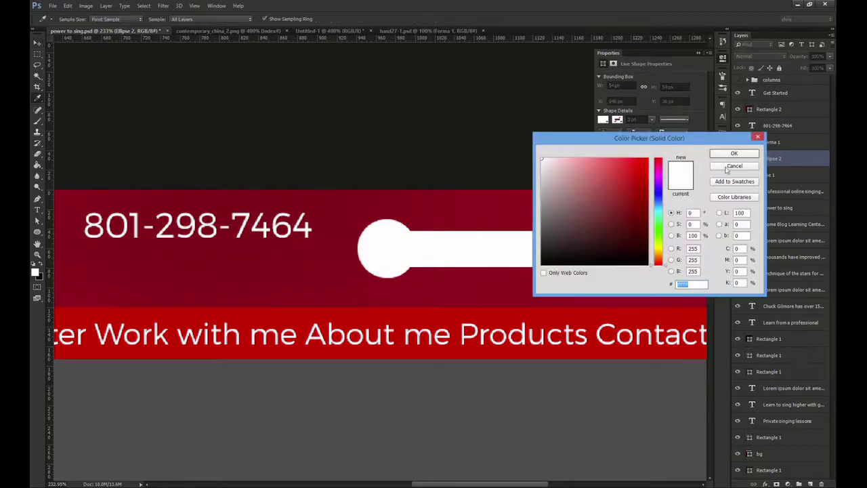
text(d6)
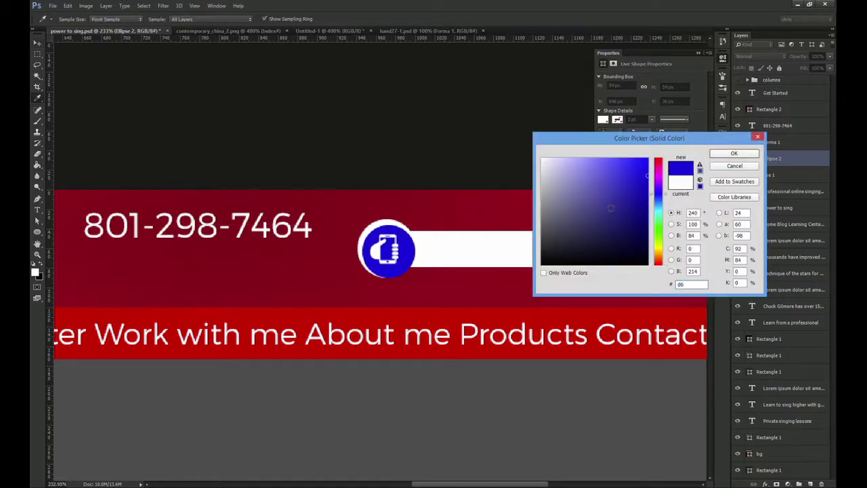
text(19)
text(2b)
key(Return)
Zoom in and centre the red circle within the white ring
key(z)
drag(406, 227, 462, 250)
key(v)
drag(398, 288, 392, 278)
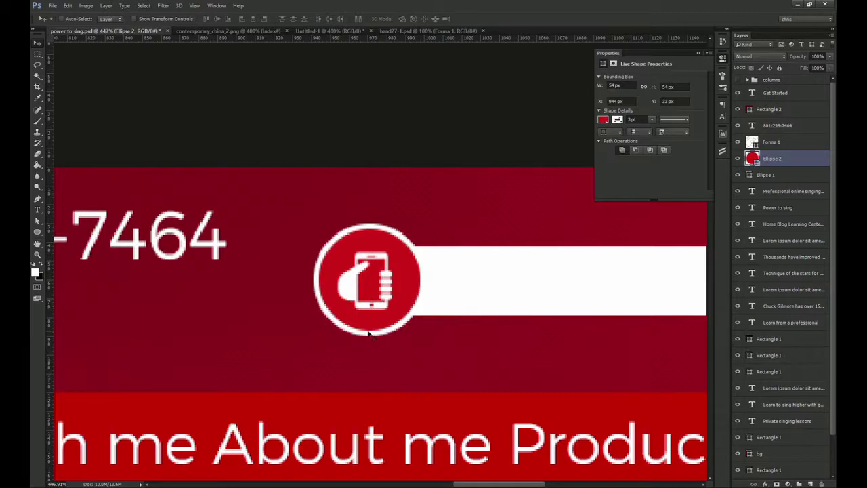
Align the hand icon horizontally centred on the red circle, then select the phone number text layer
ctrl+shift+click(353, 290)
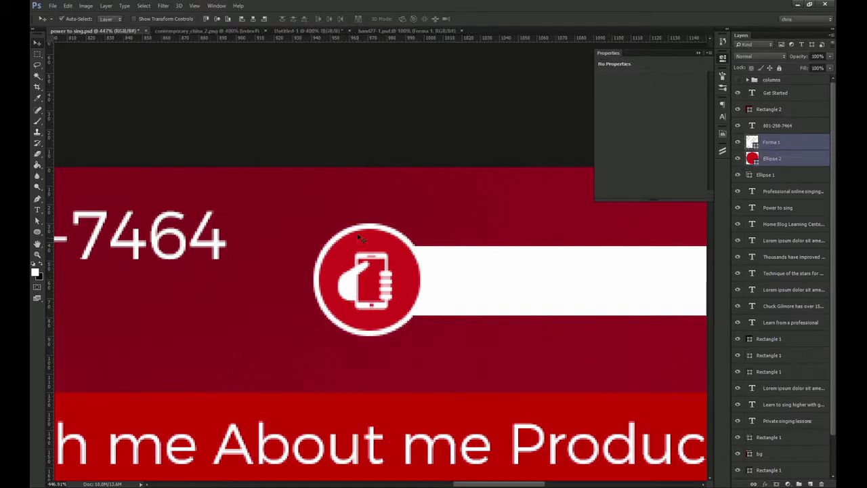
click(252, 19)
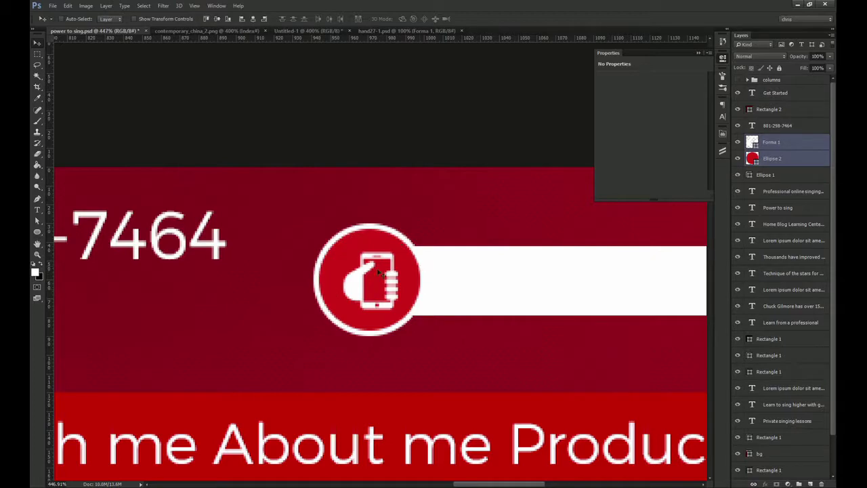
key(ctrl+minus)
key(ctrl+minus)
key(ctrl+minus)
key(ctrl+minus)
key(ctrl+space)
drag(398, 253, 428, 254)
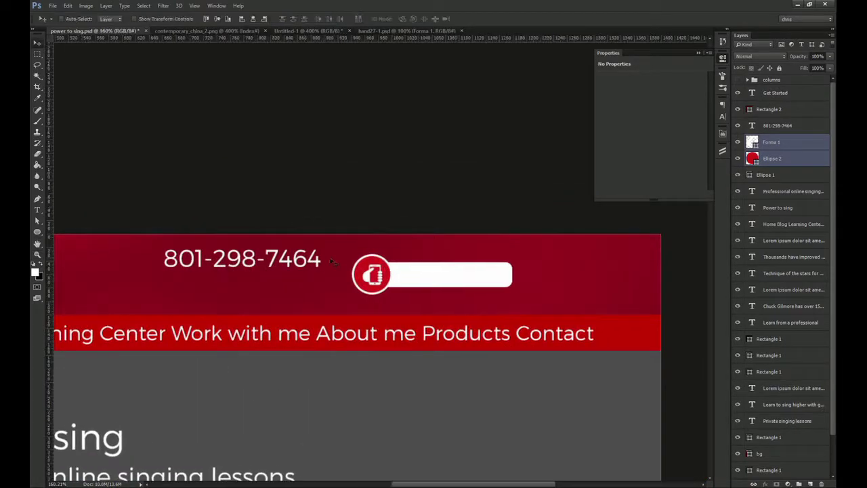
ctrl+click(309, 262)
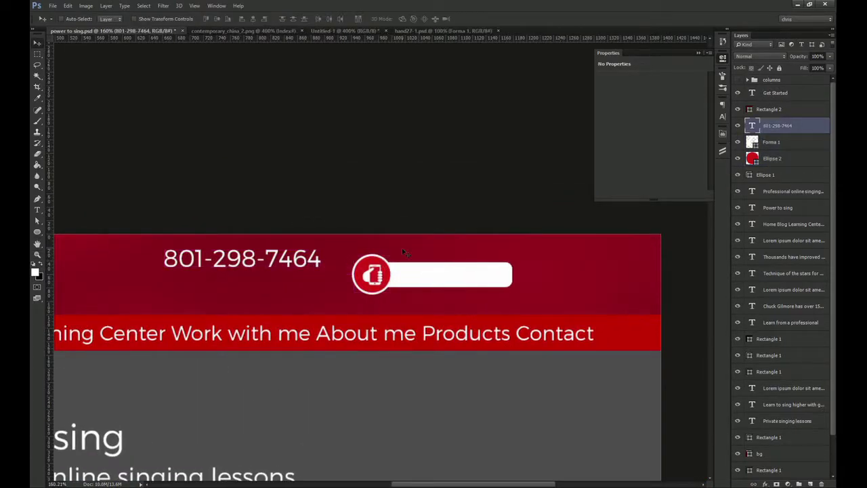
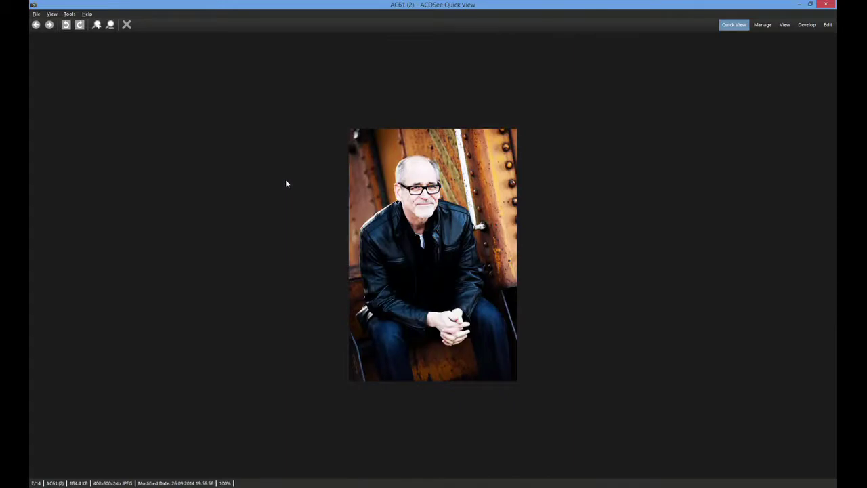
Browse through the photos in ACDSee Quick View
scroll(319, 218, up, 8)
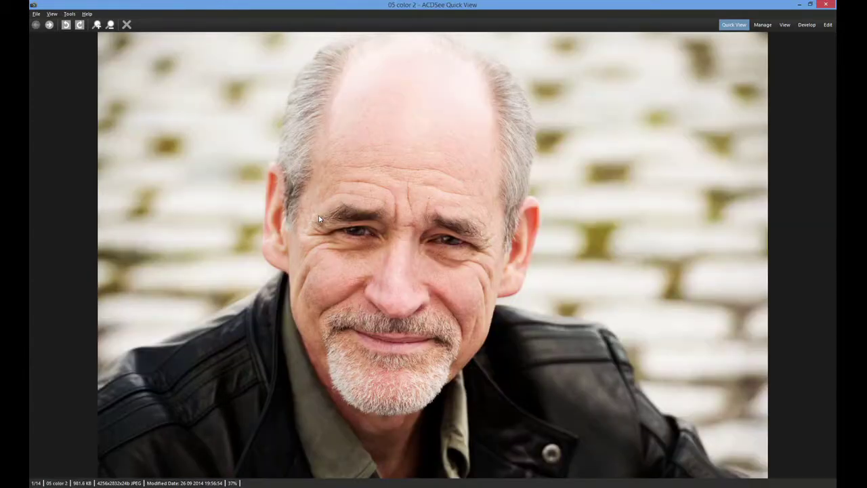
scroll(319, 218, down, 2)
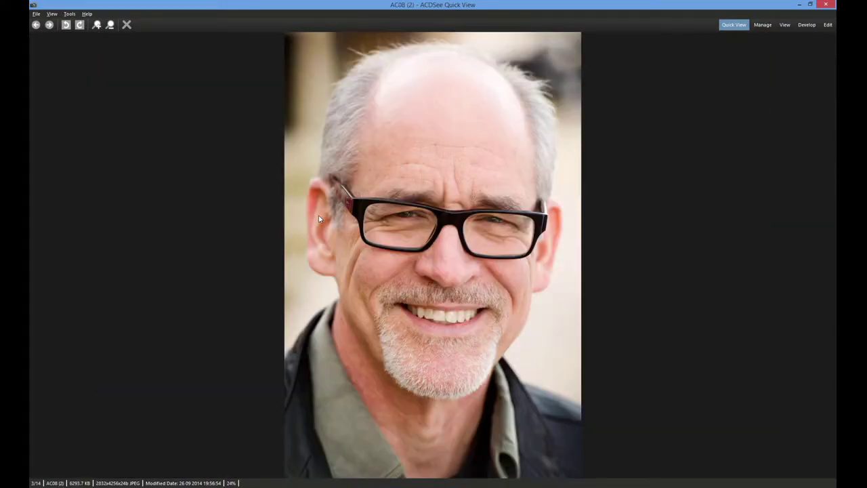
scroll(319, 218, down, 2)
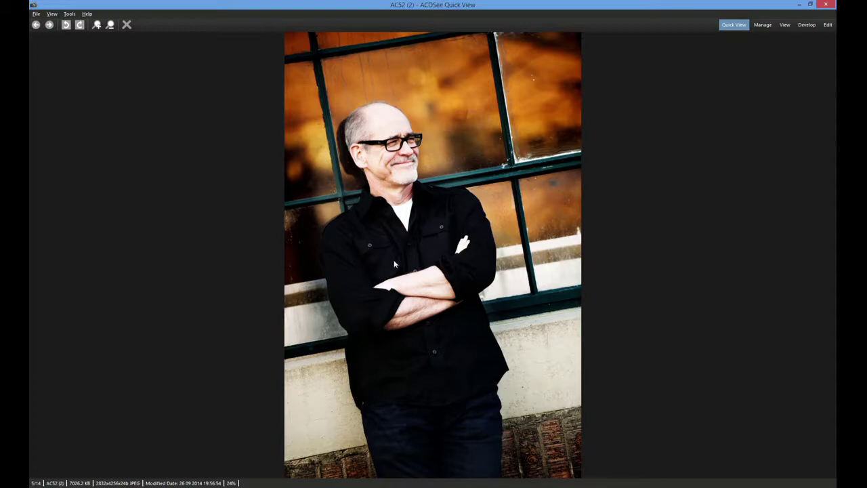
scroll(502, 409, up, 1)
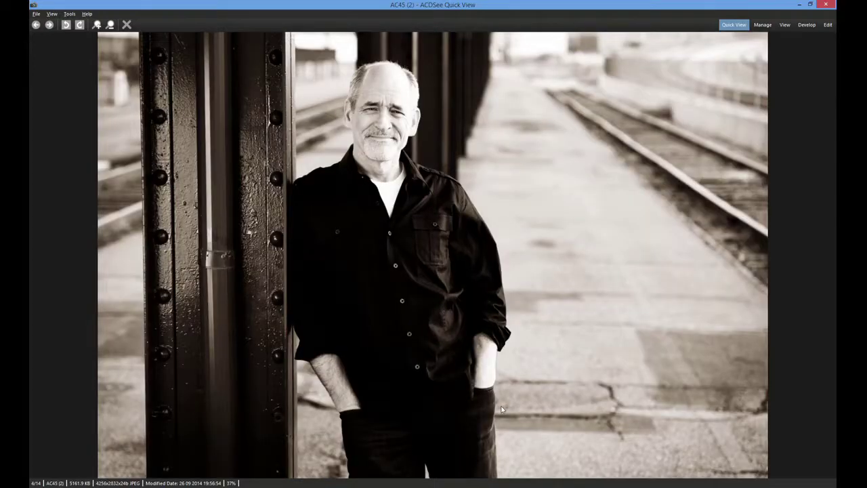
scroll(502, 409, up, 2)
scroll(404, 339, up, 1)
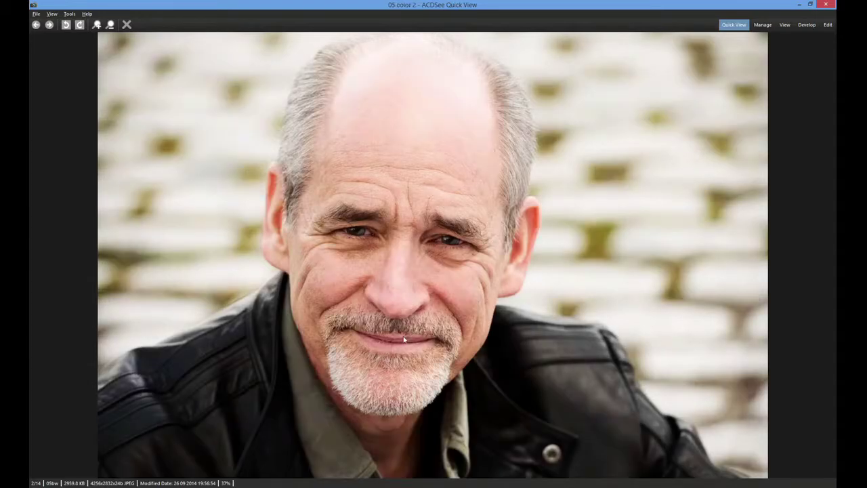
scroll(415, 339, down, 1)
scroll(415, 339, up, 1)
scroll(415, 339, down, 1)
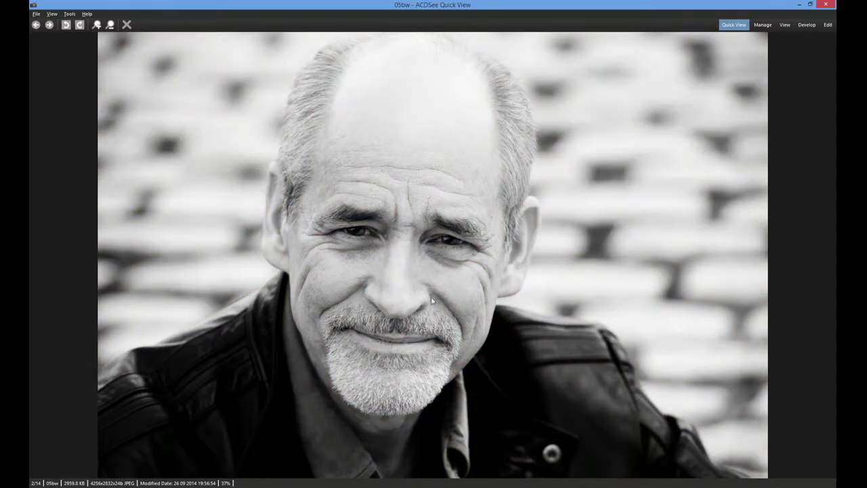
scroll(442, 318, down, 2)
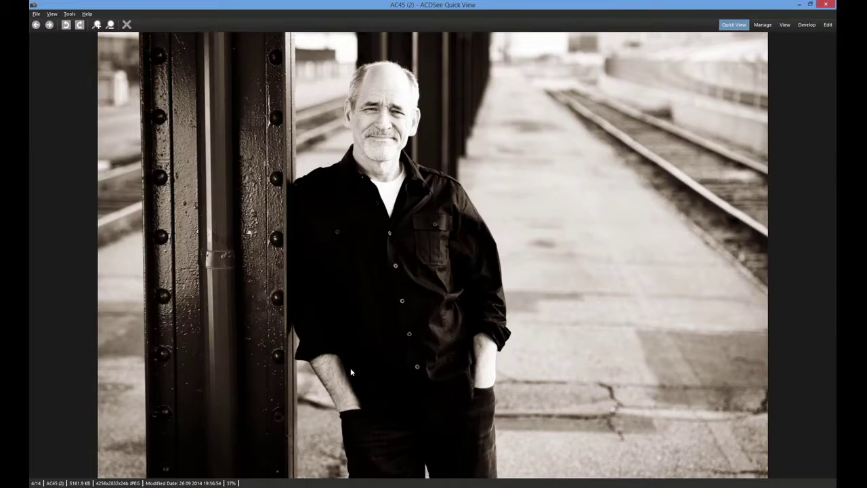
scroll(351, 372, up, 3)
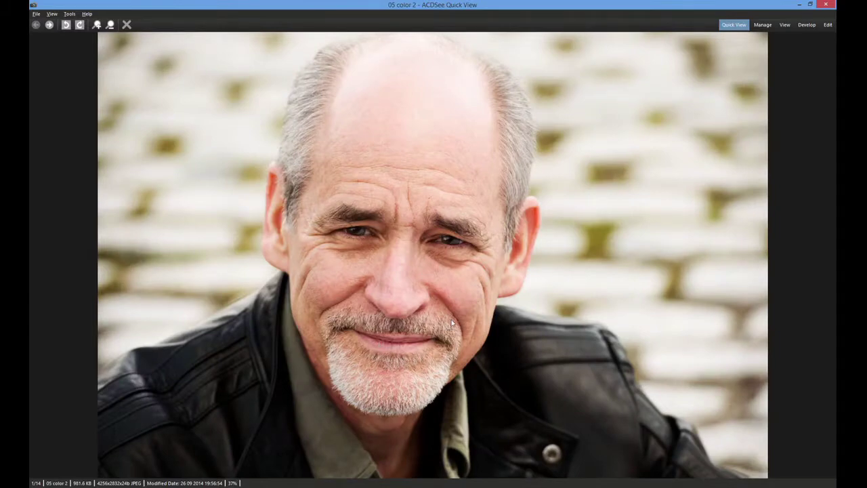
scroll(451, 323, down, 2)
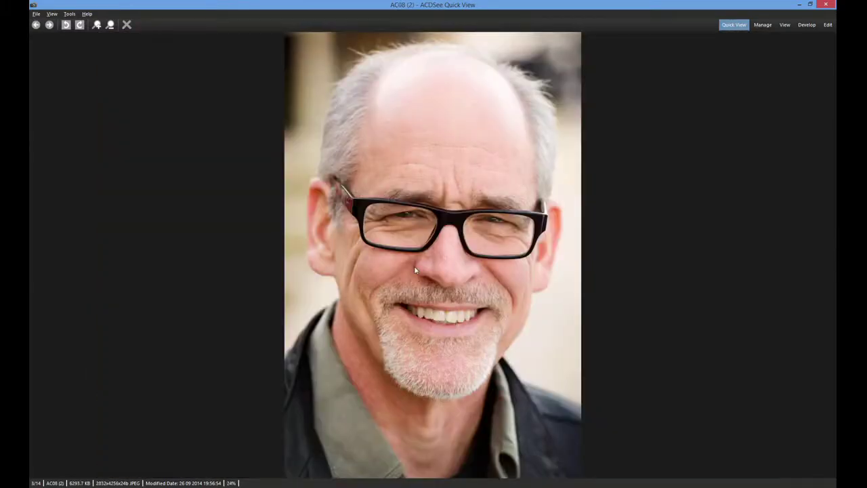
scroll(533, 351, down, 2)
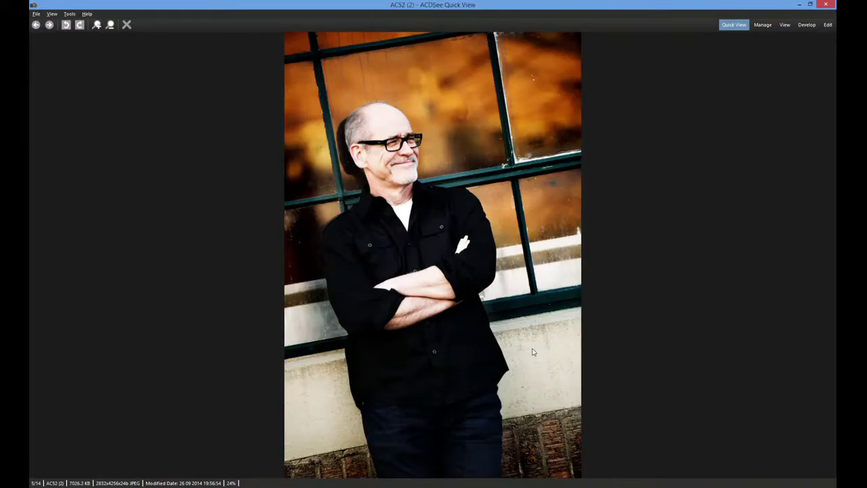
Close the viewer and drag the sepia AC45 (2) photo into power to sing.psd
key(Escape)
double_click(348, 126)
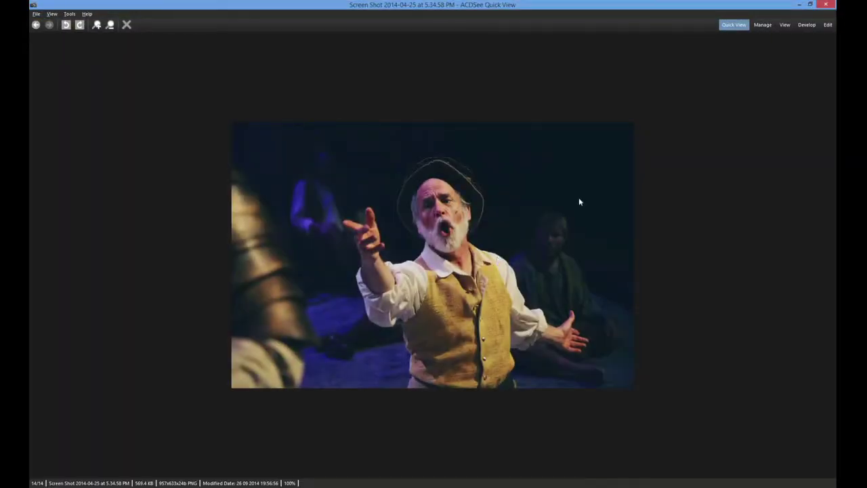
click(826, 5)
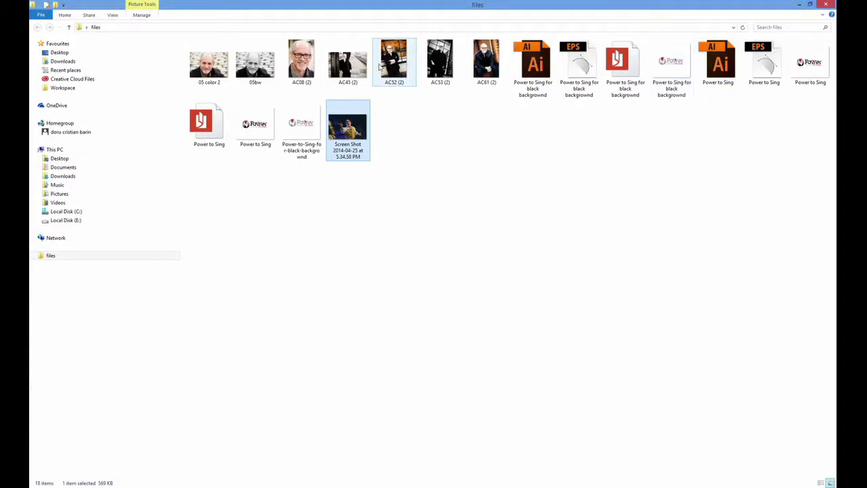
click(352, 80)
drag(351, 79, 444, 243)
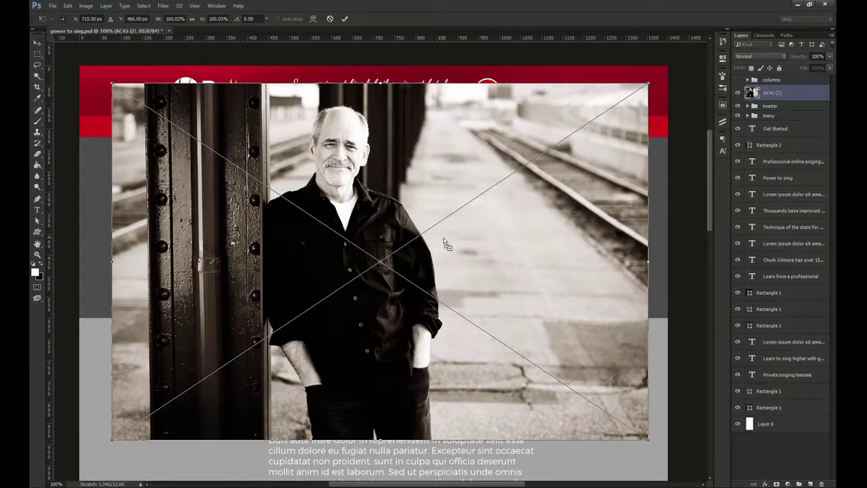
Rename Rectangle 1 to bg and clip the AC45 (2) photo to it
click(737, 93)
click(652, 270)
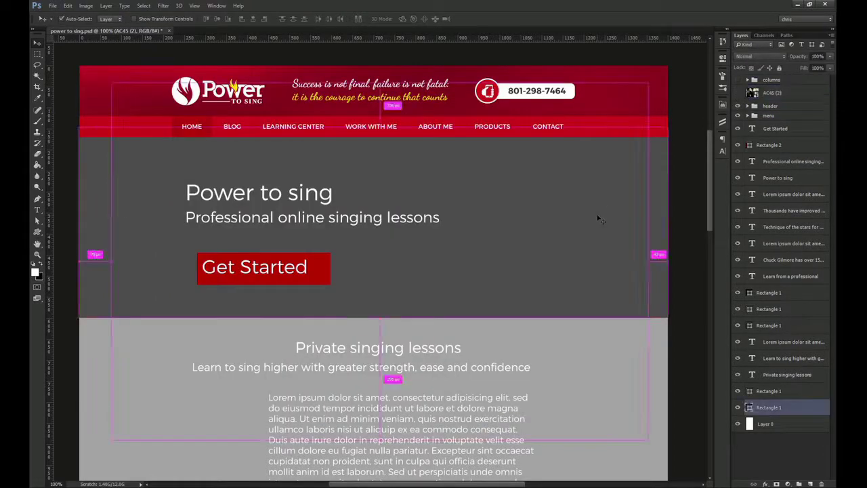
double_click(767, 408)
text(bg)
key(Return)
drag(784, 91, 756, 406)
click(738, 391)
key(ctrl+alt+g)
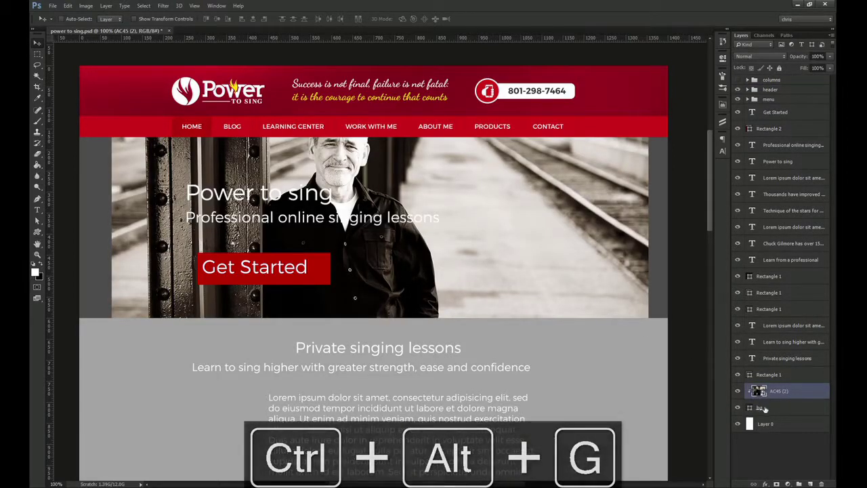
Scale the clipped photo to about 119% and position it to fill the hero banner
drag(467, 275, 464, 309)
key(ctrl+t)
drag(406, 326, 394, 312)
mouse_move(636, 455)
mouse_down()
mouse_move(708, 474)
mouse_move(657, 465)
mouse_move(649, 449)
mouse_up()
drag(442, 199, 532, 225)
drag(516, 190, 516, 214)
drag(309, 176, 401, 196)
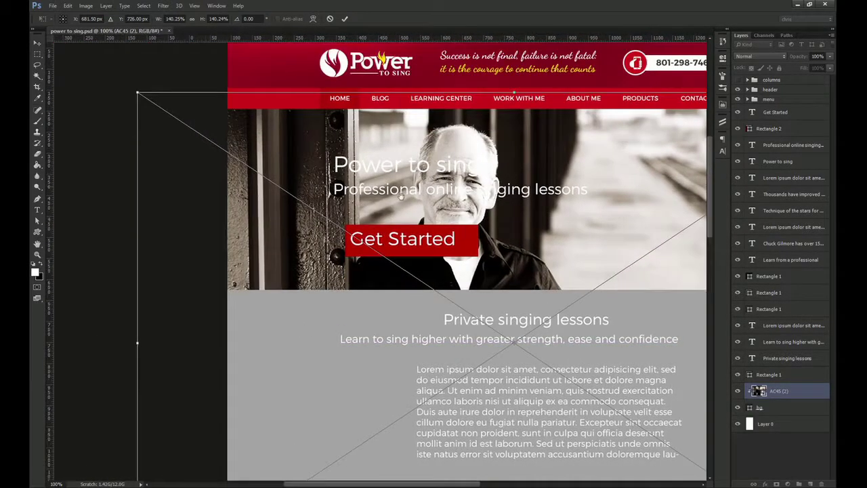
drag(137, 91, 195, 130)
drag(495, 199, 350, 168)
click(346, 19)
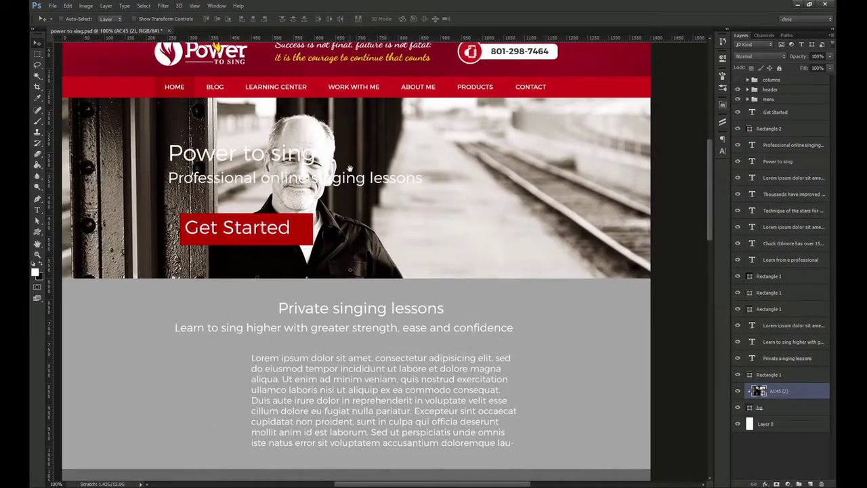
Make the bg rectangle 550 px tall in pixel units and align it to the guides
click(784, 409)
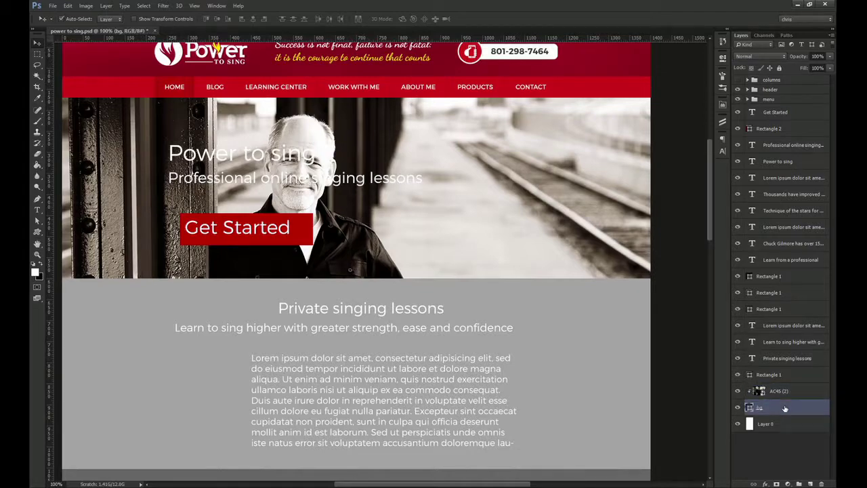
key(ctrl+t)
drag(454, 282, 459, 316)
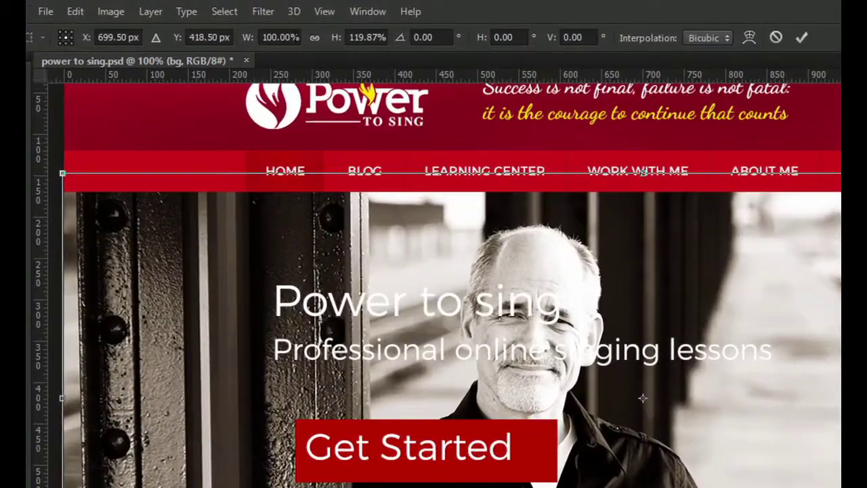
right_click(292, 38)
click(325, 49)
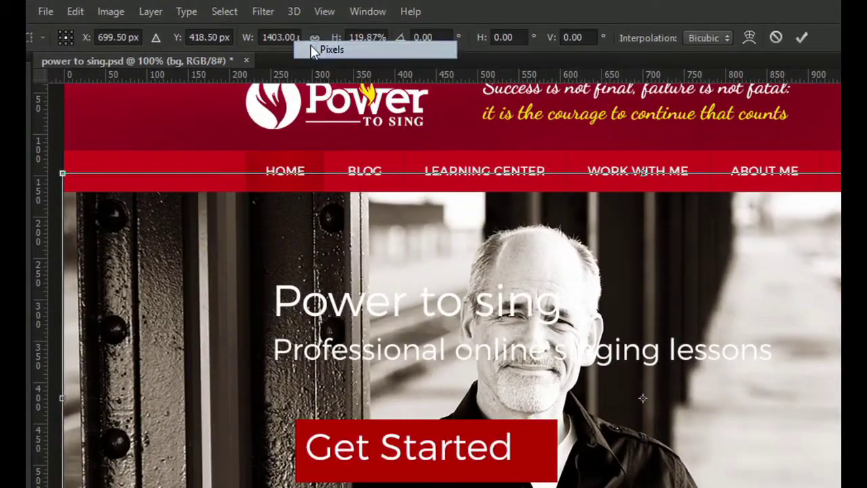
right_click(364, 40)
click(380, 52)
double_click(362, 38)
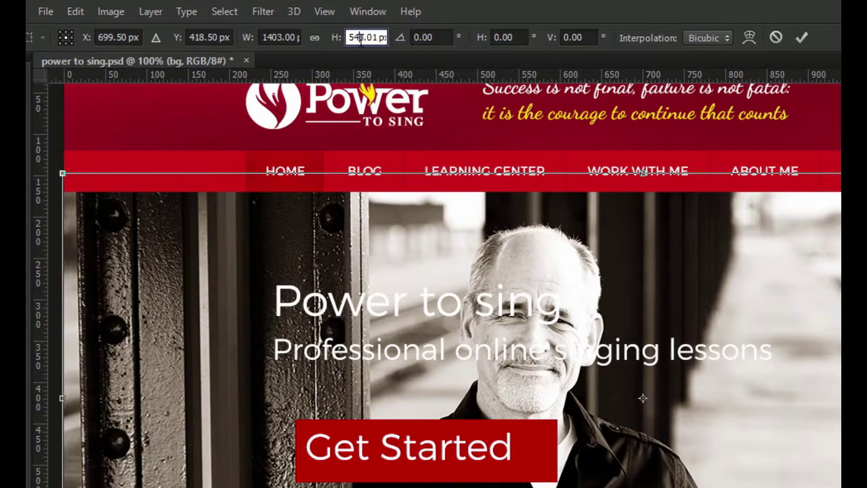
text(550)
key(Return)
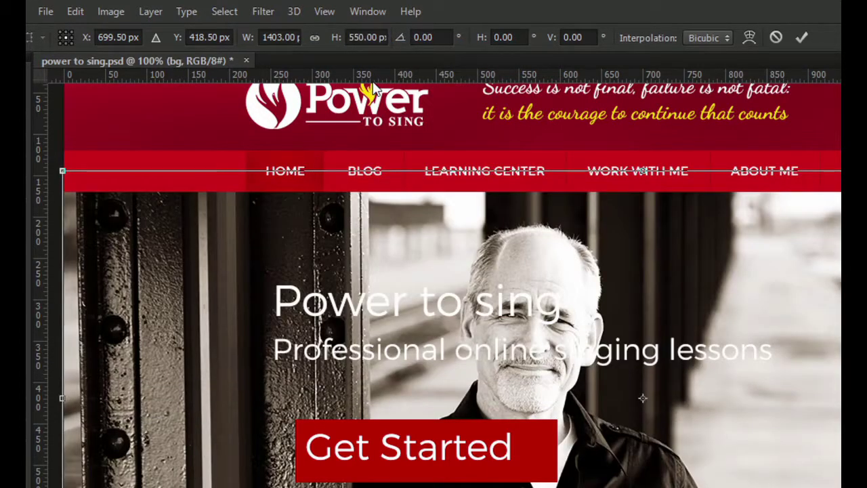
key(Return)
drag(531, 314, 535, 318)
ctrl+click(694, 421)
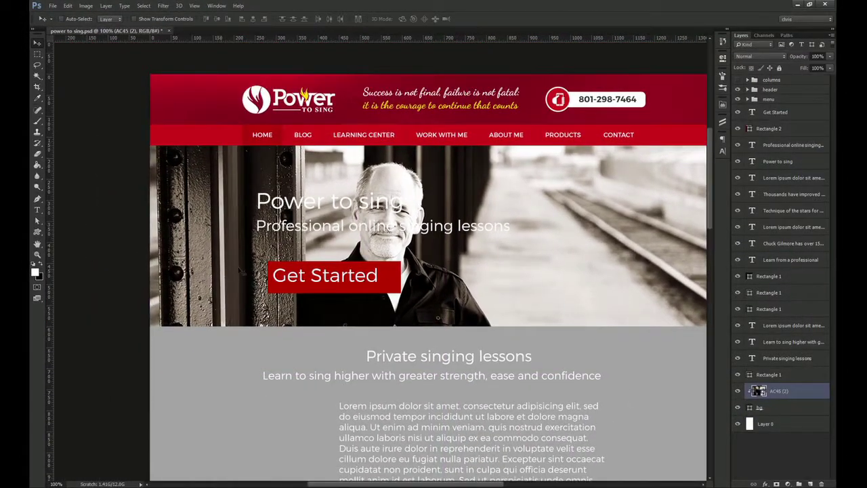
drag(314, 269, 250, 227)
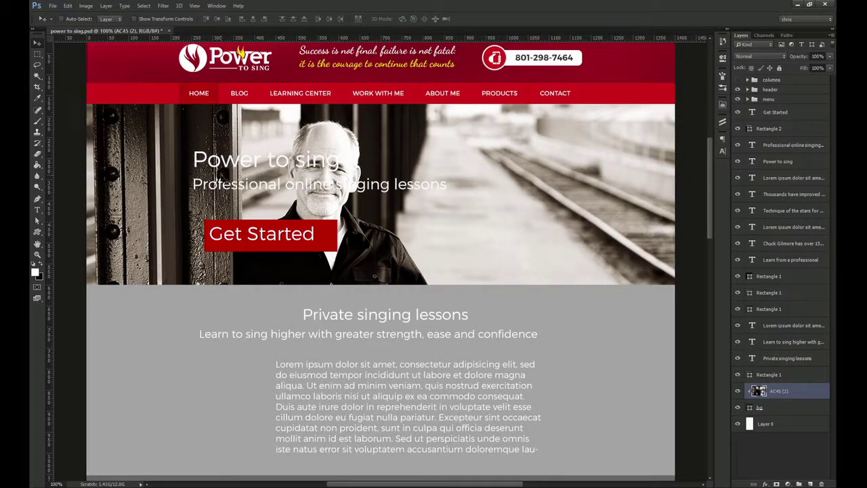
Flip the hero photo horizontally and shift it 78 px right
key(ctrl+t)
right_click(413, 230)
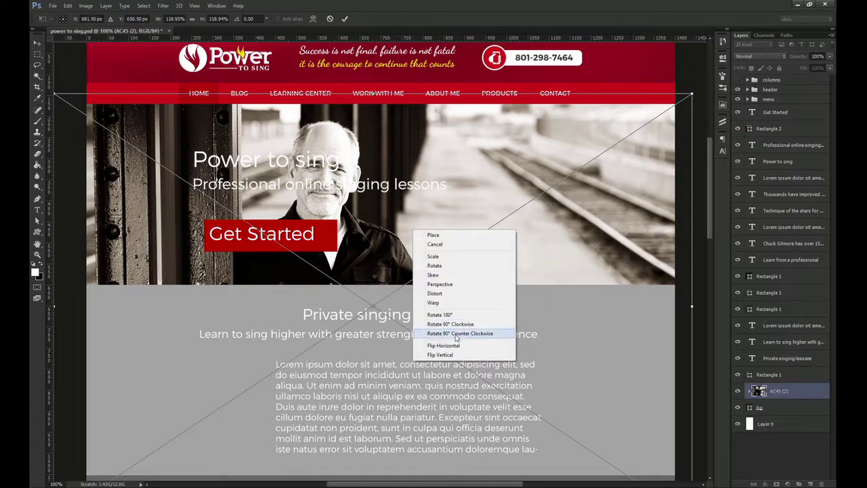
click(453, 347)
drag(470, 296, 506, 290)
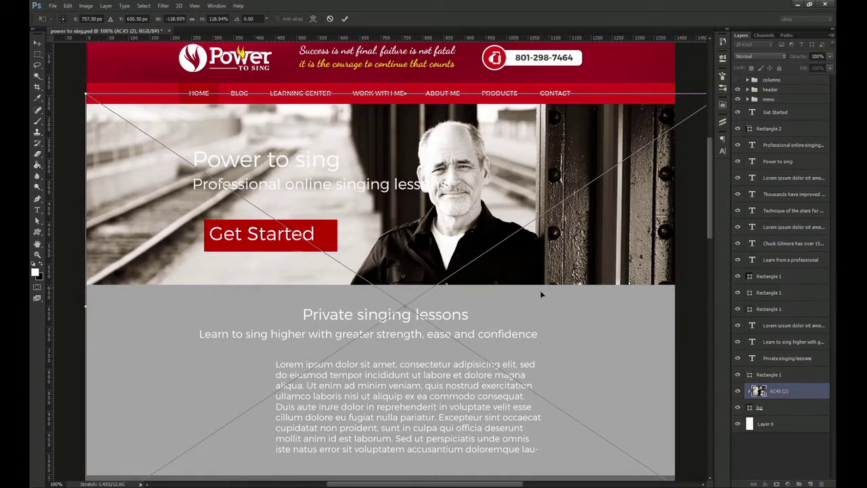
key(Return)
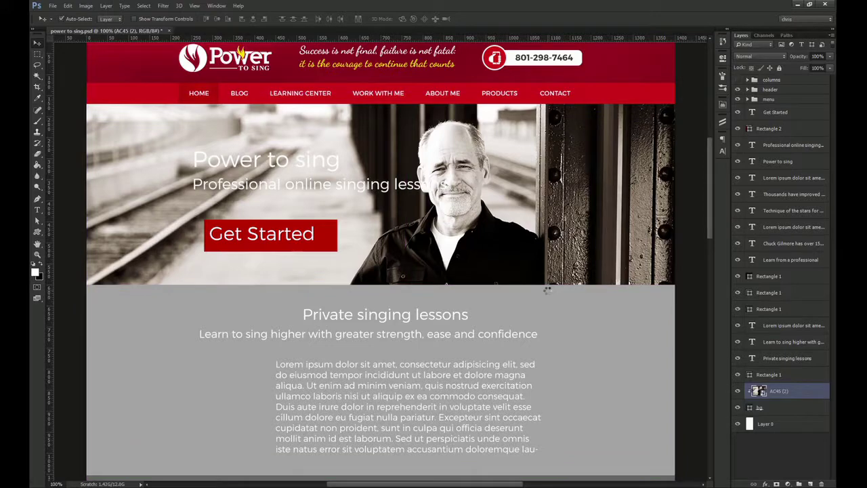
Select the Power to sing headline layer and bring up its character settings
ctrl+click(304, 165)
drag(337, 192, 342, 236)
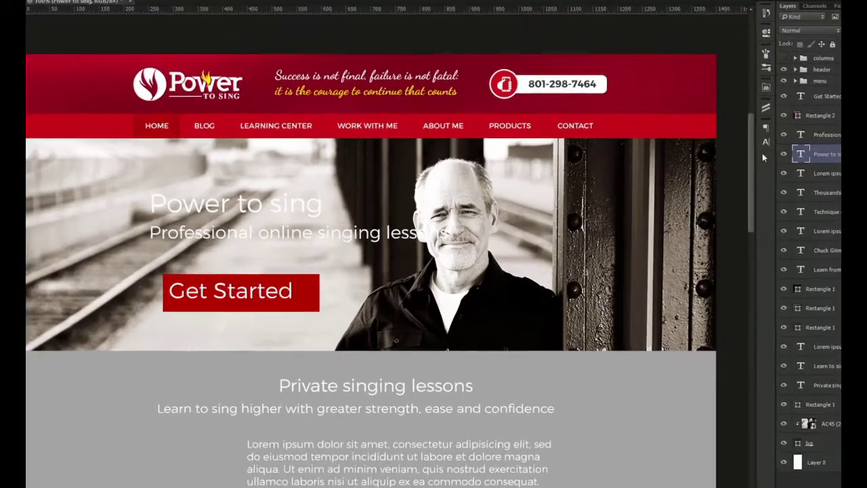
click(722, 150)
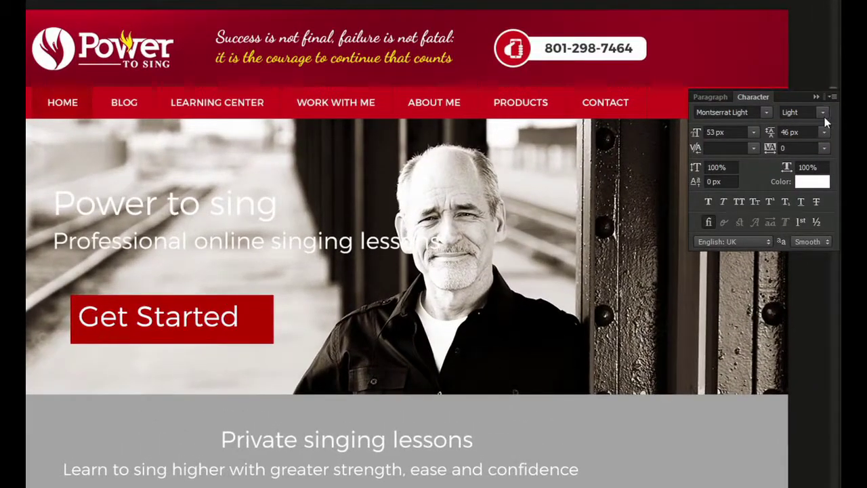
Set the headline to Montserrat Black, 65 px, -40 tracking, All Caps
click(823, 113)
click(800, 168)
click(725, 132)
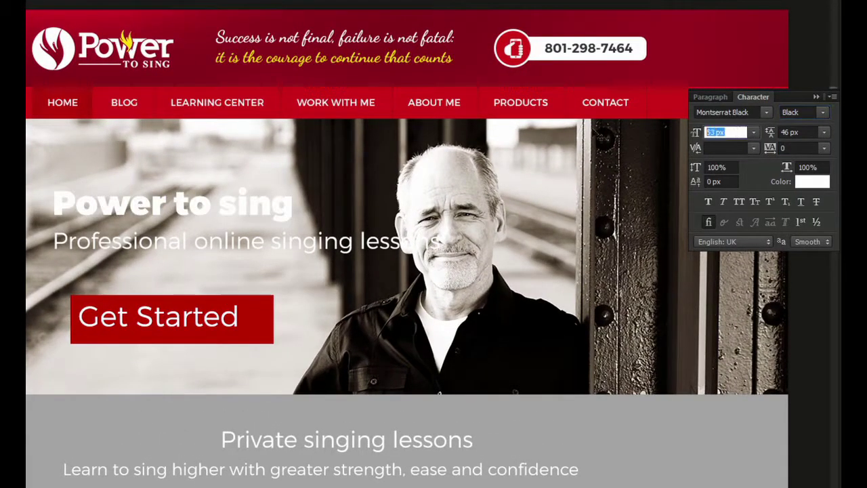
text(65)
key(Return)
click(799, 147)
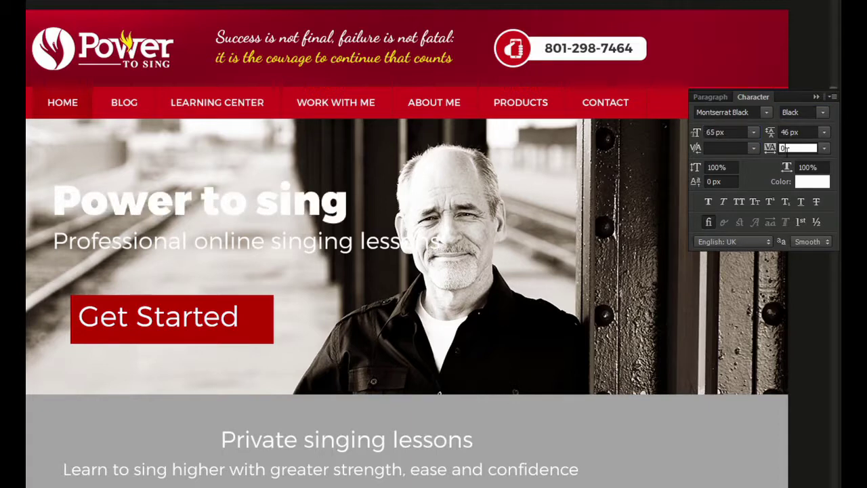
text(-40)
key(Return)
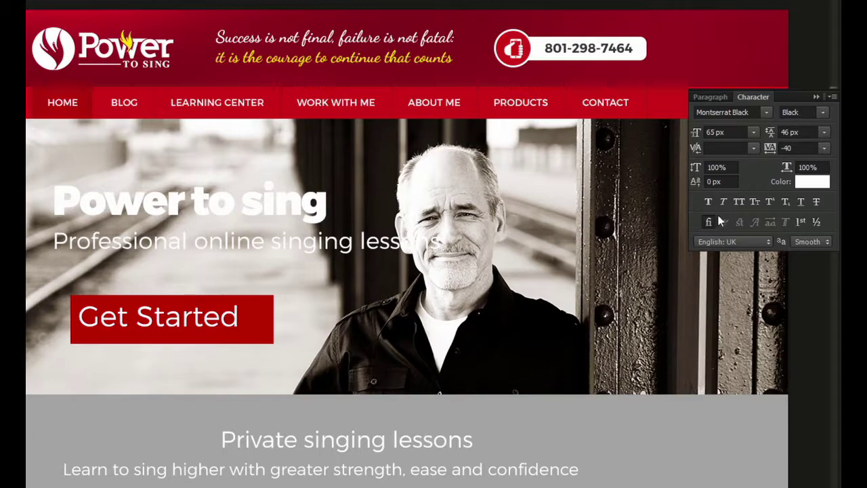
click(734, 203)
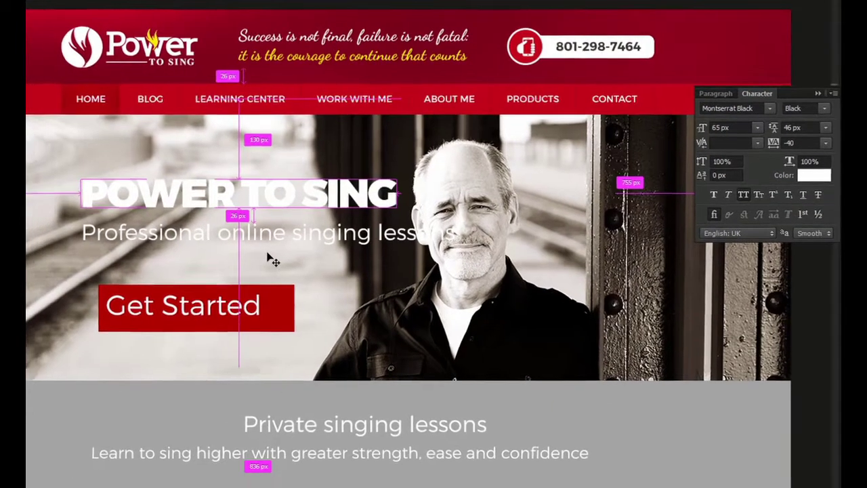
Shift the headline left against the layout guides to line up with the logo
key(ctrl+;)
scroll(163, 186, up, 3)
drag(186, 176, 133, 175)
scroll(441, 215, down, 3)
drag(531, 199, 377, 190)
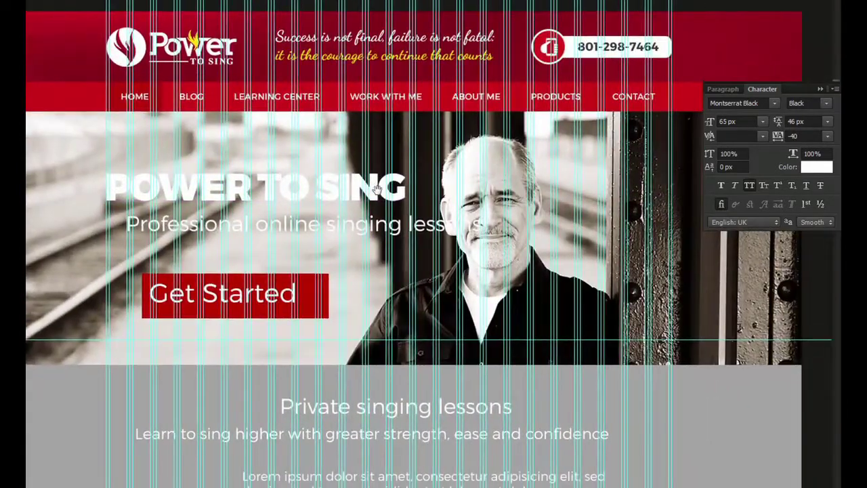
key(ctrl+;)
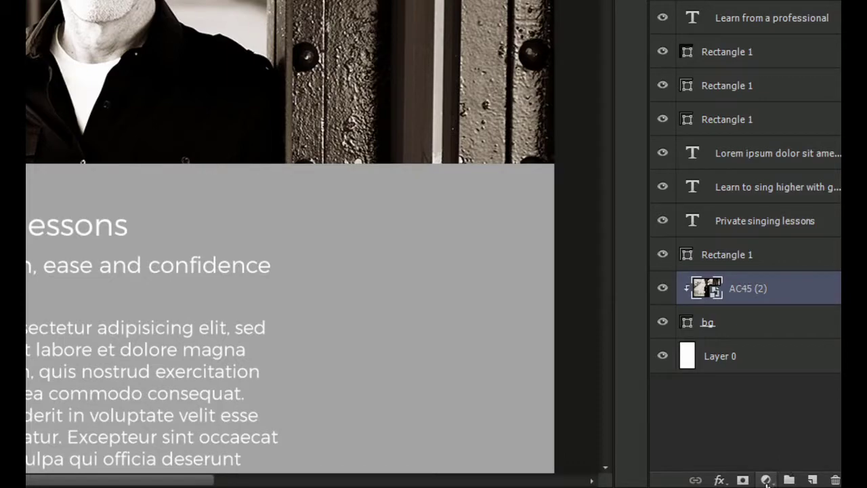
Add a Curves adjustment that darkens the hero photo and compare it on and off
click(766, 480)
click(745, 211)
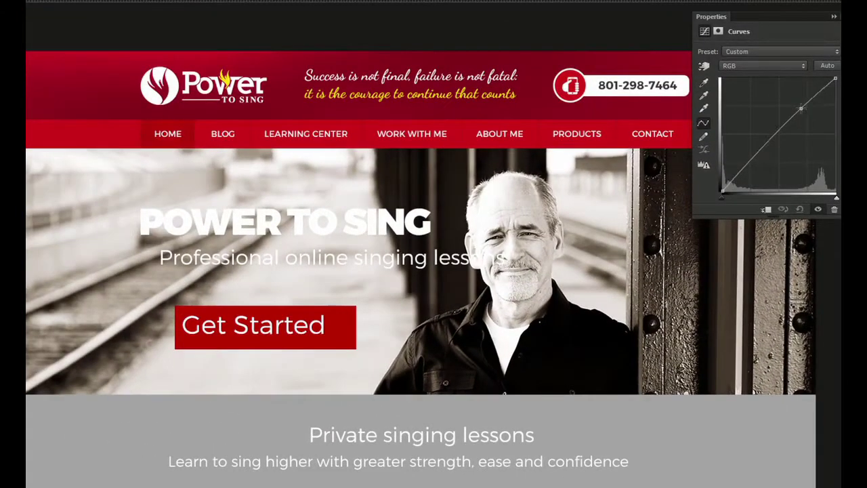
drag(801, 108, 795, 139)
click(838, 449)
click(838, 449)
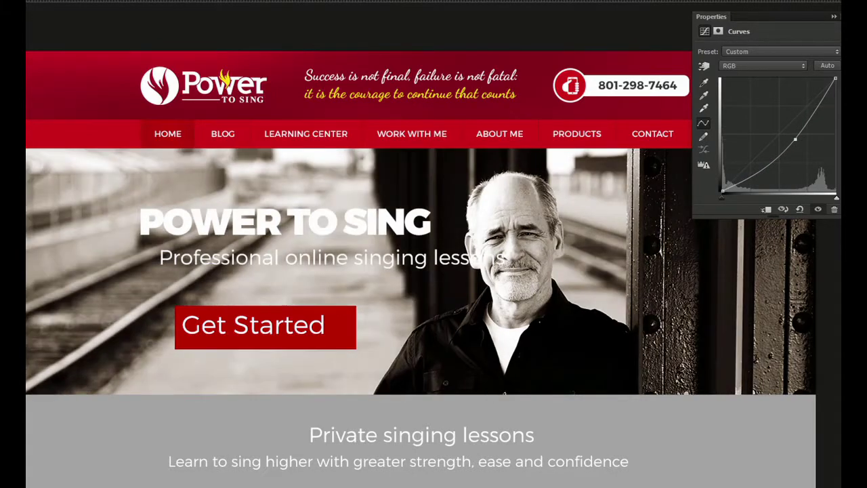
click(837, 448)
click(838, 449)
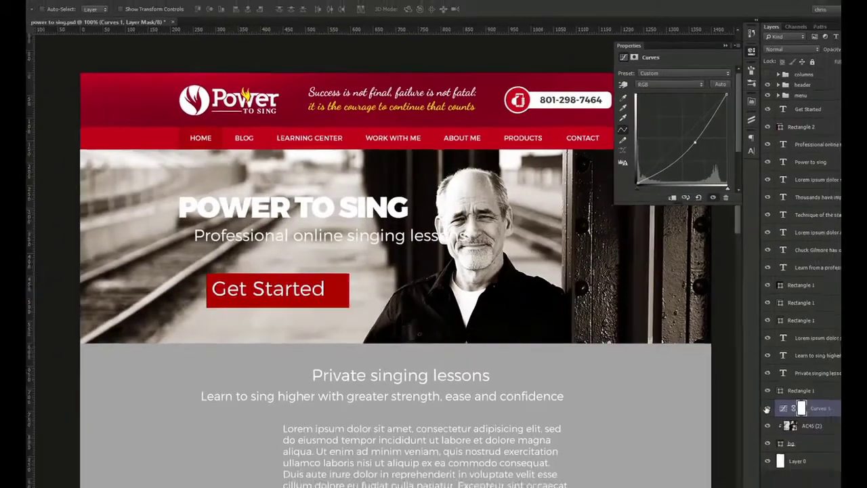
Target the Curves 1 mask and choose a soft round brush
click(801, 408)
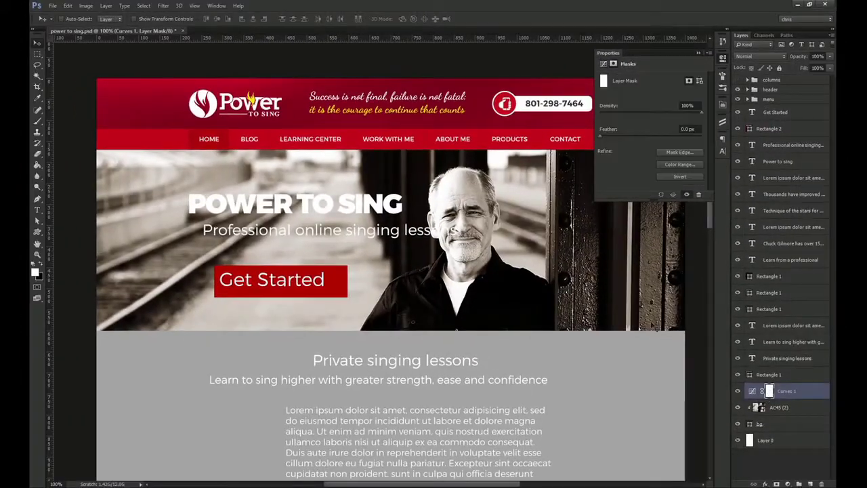
click(17, 122)
right_click(37, 126)
click(58, 121)
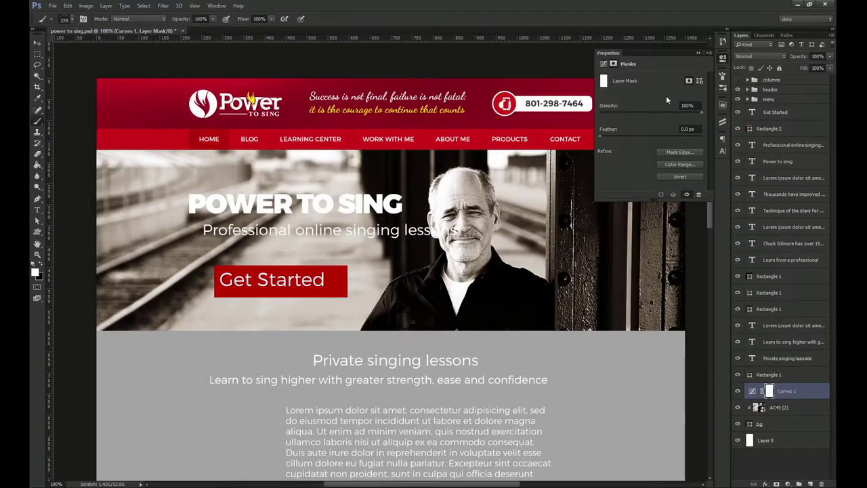
click(723, 80)
click(723, 91)
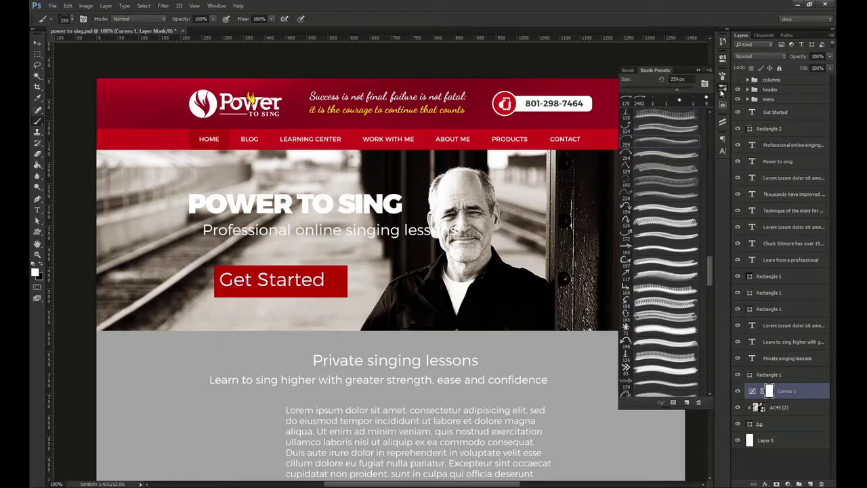
drag(712, 278, 718, 103)
click(672, 117)
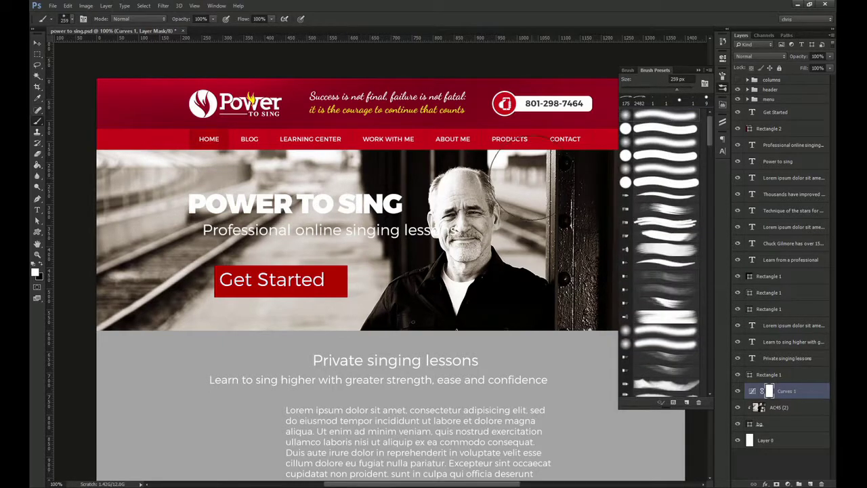
click(723, 88)
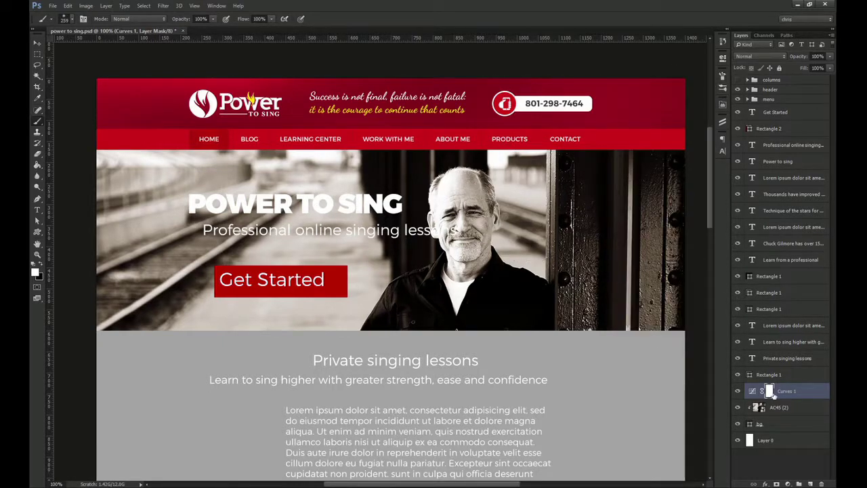
Paint black on the mask to remove the darkening from the man's shirt and the pillar
click(41, 263)
mouse_move(478, 282)
mouse_down()
mouse_move(418, 312)
mouse_move(530, 314)
mouse_move(467, 241)
mouse_move(462, 196)
mouse_move(441, 297)
mouse_move(388, 327)
mouse_move(450, 296)
mouse_move(533, 305)
mouse_move(466, 275)
mouse_move(464, 188)
mouse_move(458, 266)
mouse_move(410, 317)
mouse_up()
key(bracketleft)
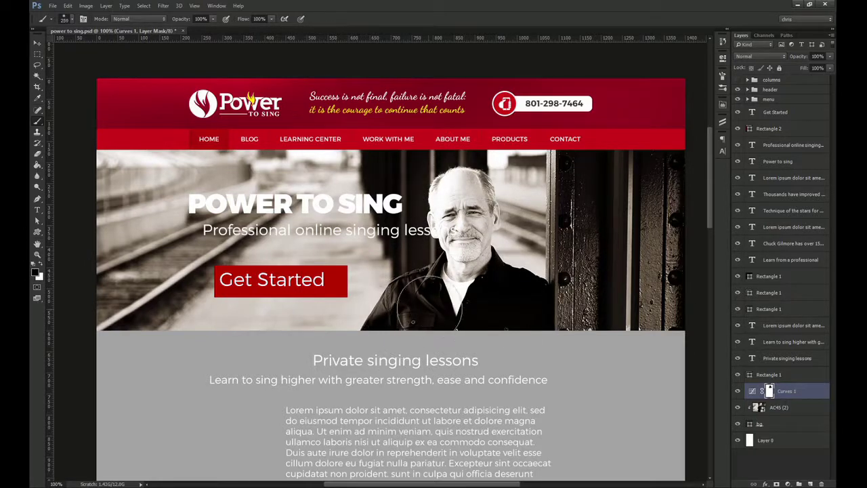
drag(532, 277, 409, 279)
mouse_move(462, 186)
mouse_down()
mouse_move(492, 161)
mouse_move(556, 300)
mouse_move(493, 172)
mouse_move(438, 153)
mouse_move(399, 232)
mouse_up()
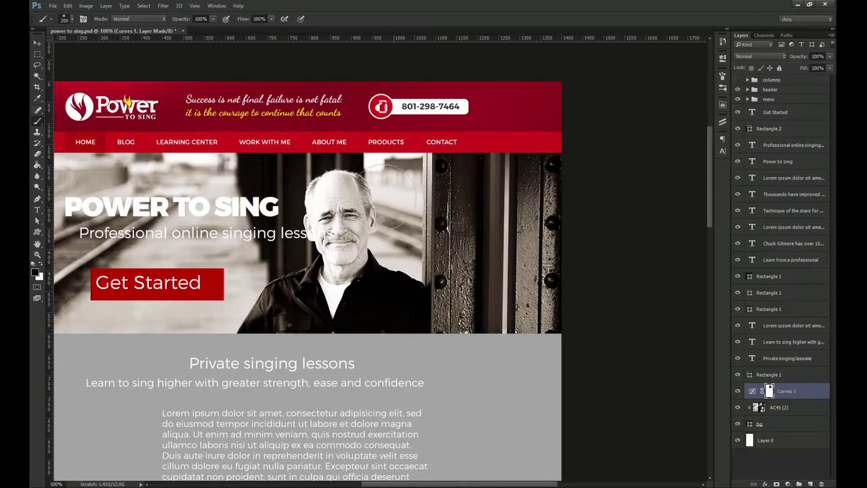
drag(403, 262, 525, 263)
Toggle the Curves adjustment to compare the photo with and without it
key(v)
click(738, 392)
click(738, 392)
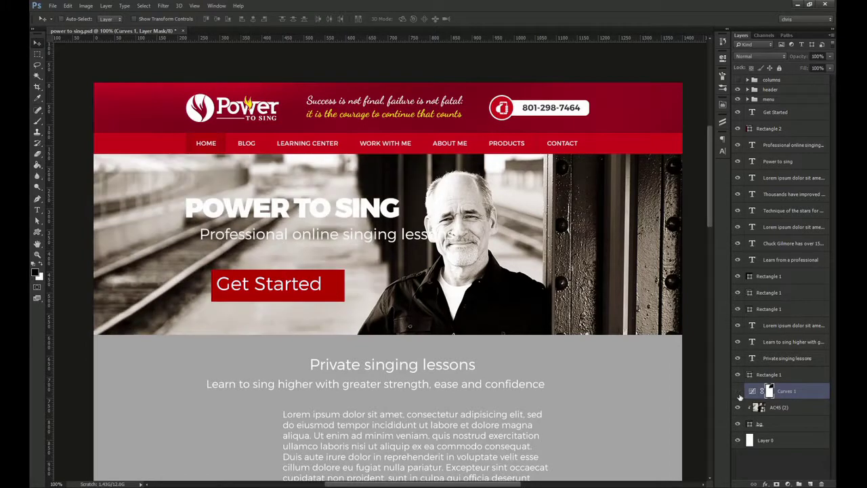
click(739, 394)
click(739, 394)
drag(557, 335, 540, 331)
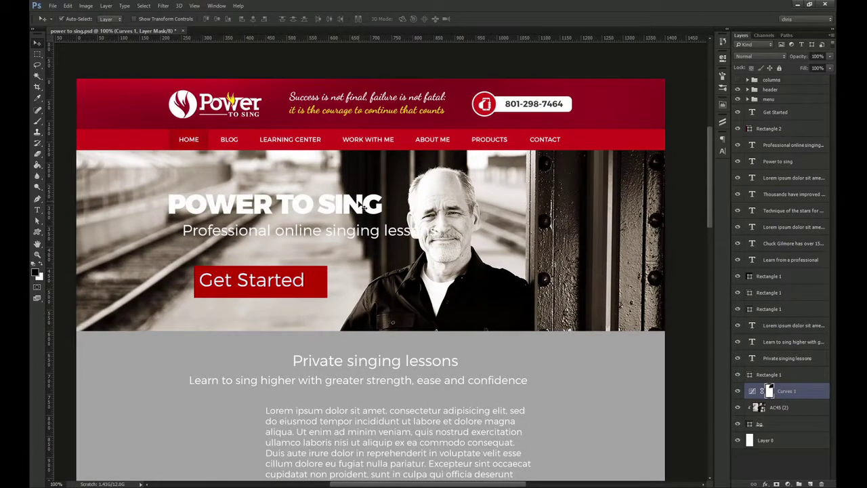
Add a 90°, 35% opacity drop shadow to the headline and nudge the headline and subheading
click(364, 206)
click(766, 484)
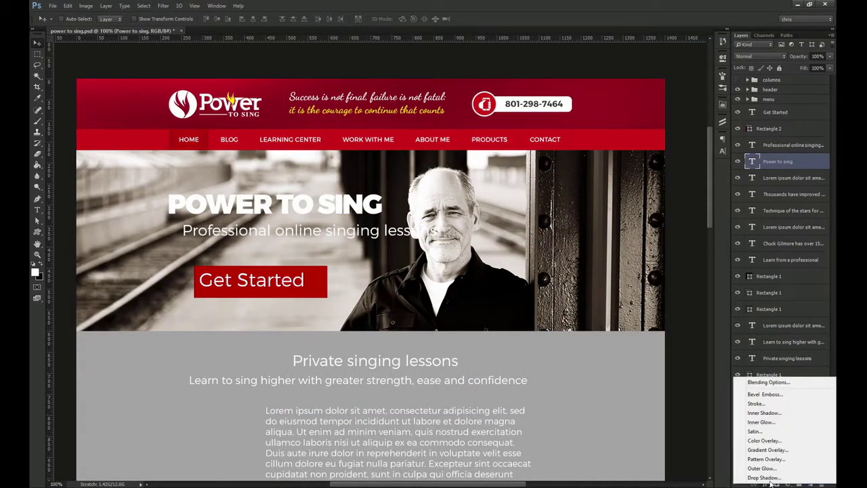
click(749, 477)
drag(665, 117, 676, 175)
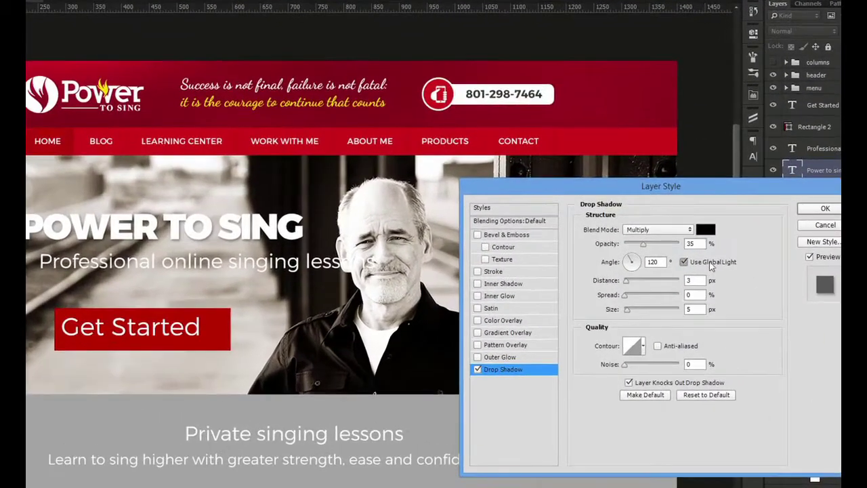
click(680, 256)
text(90)
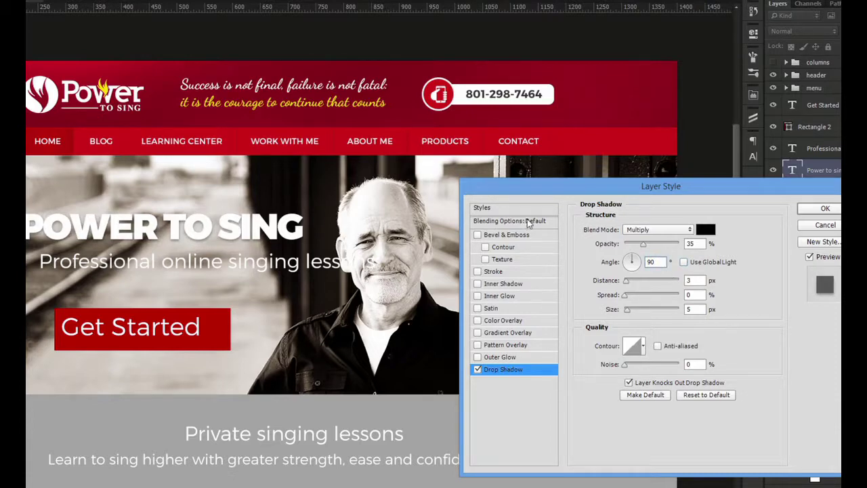
text(1)
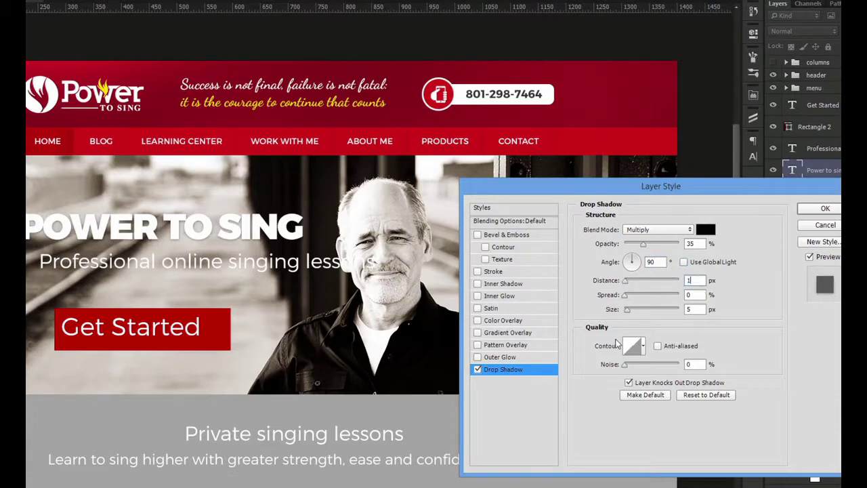
click(652, 245)
click(825, 209)
mouse_move(256, 215)
mouse_down()
mouse_move(257, 227)
mouse_move(259, 219)
mouse_up()
drag(246, 269, 237, 271)
Style the subheading in Museo Slab 500, 24 px, Auto leading, All Caps
click(752, 156)
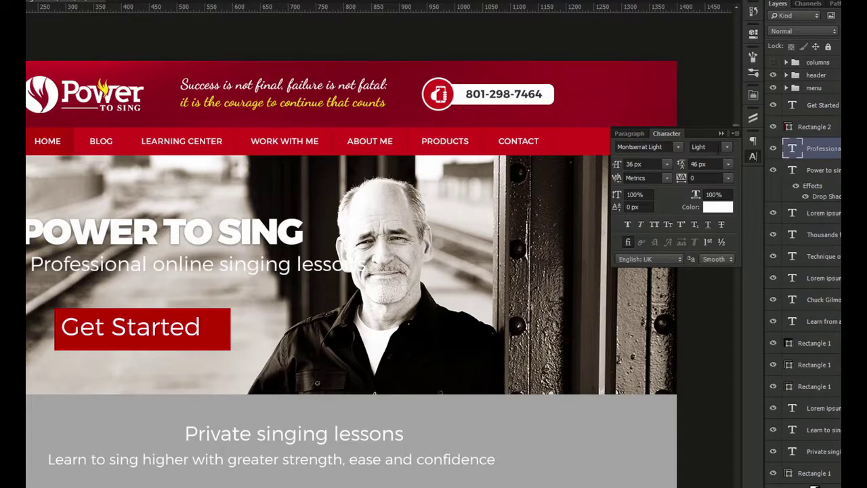
drag(269, 244, 261, 247)
click(664, 147)
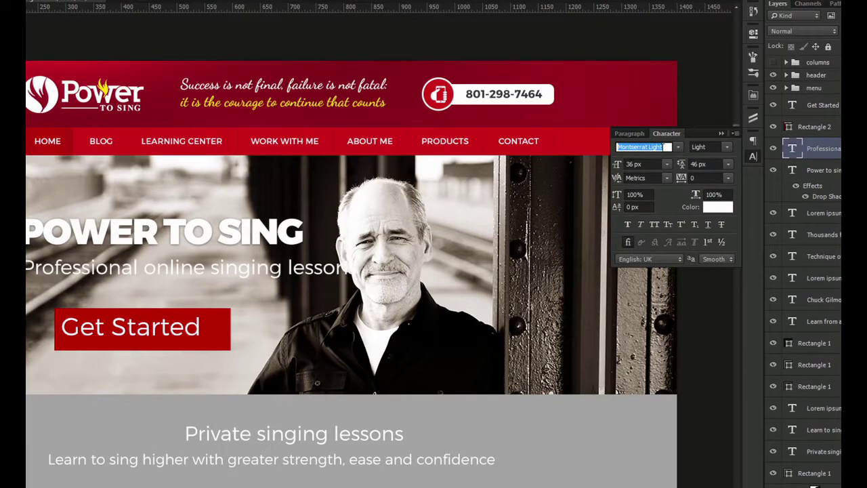
text(useo slab 500)
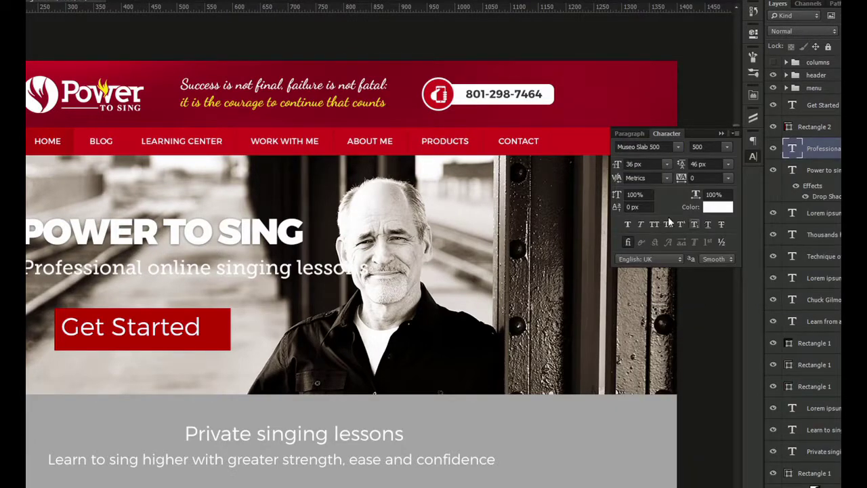
click(641, 164)
key(Return)
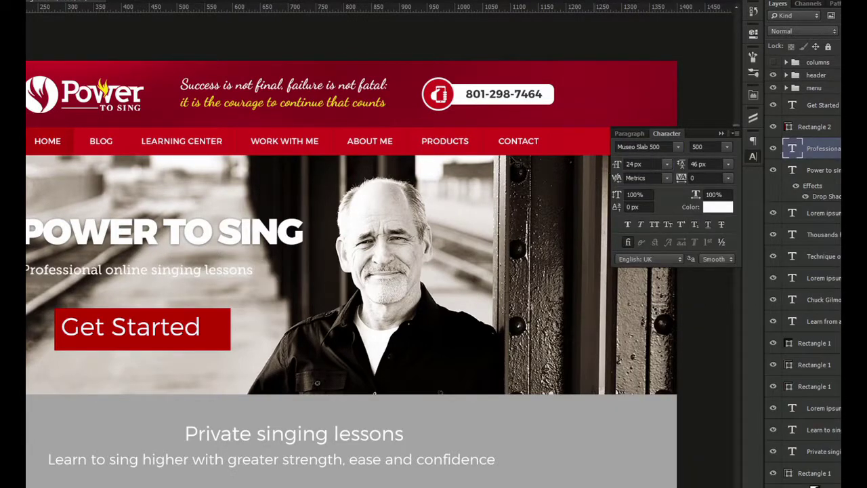
click(728, 164)
click(713, 173)
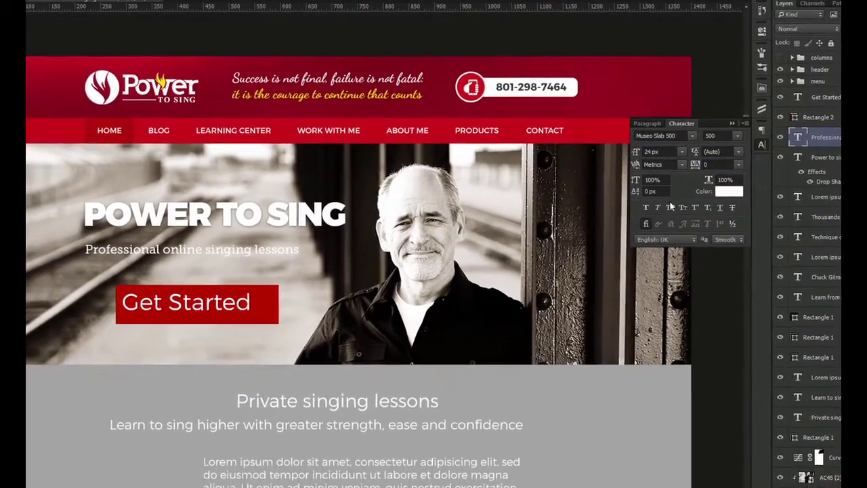
click(653, 224)
Move the subheading under the headline and left-align it with the headline
scroll(132, 242, up, 4)
drag(154, 267, 162, 247)
ctrl+shift+click(185, 197)
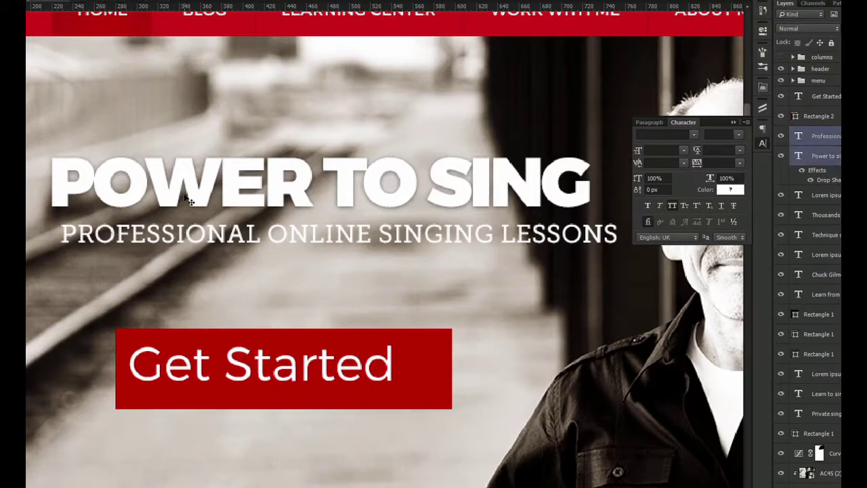
click(163, 0)
ctrl+click(317, 217)
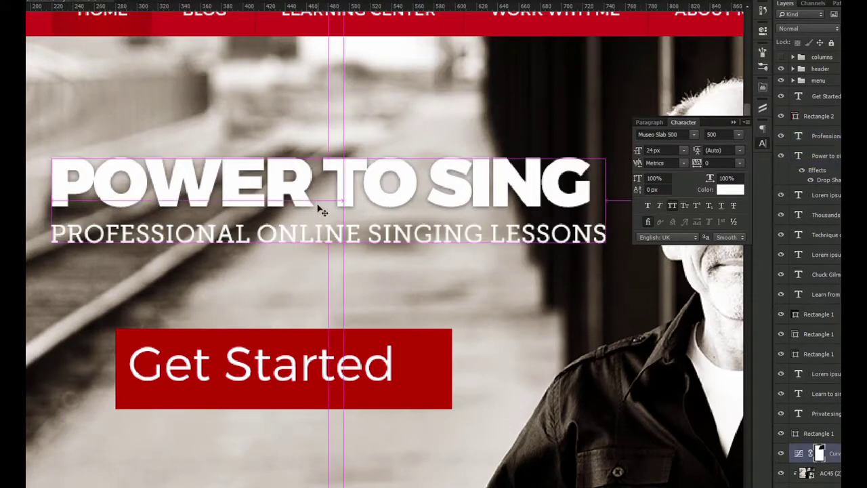
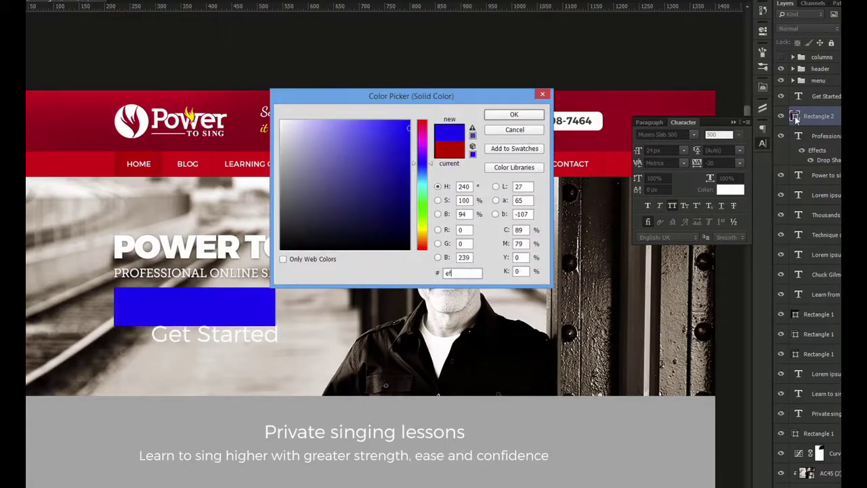
Apply the #c30404 red fill and 10 px rounded corners to the button rectangle
key(Return)
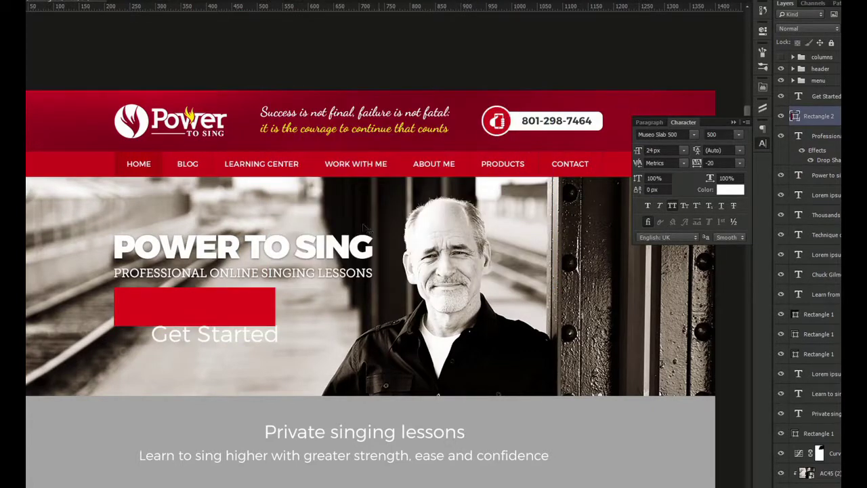
click(847, 137)
key(a)
drag(88, 255, 426, 374)
click(763, 31)
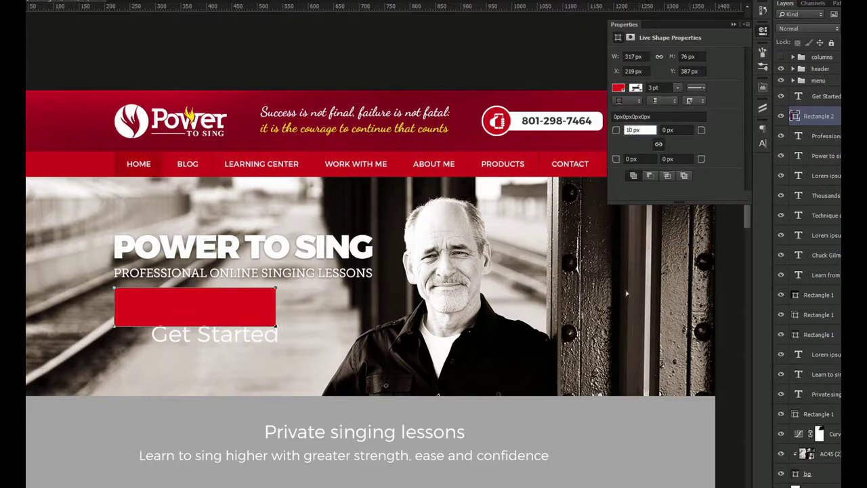
Move the Get Started text onto the button and make it All Caps, Bold, 24 px
key(v)
click(226, 340)
drag(225, 341, 206, 306)
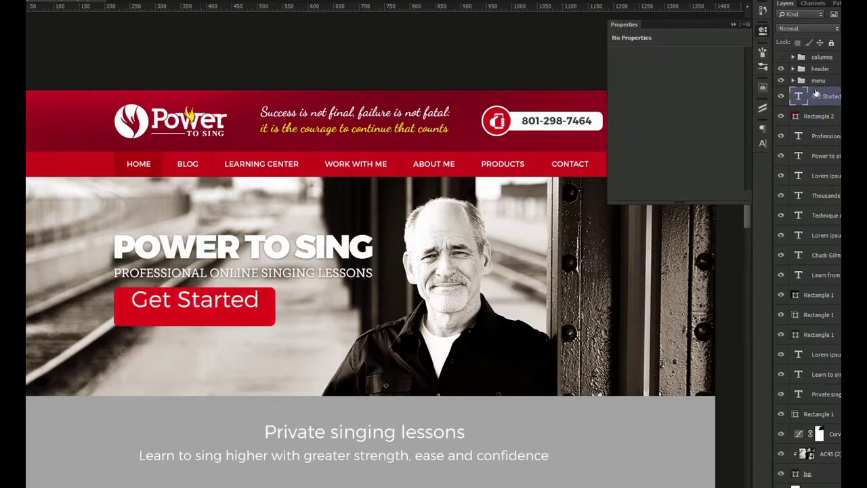
click(762, 142)
click(671, 205)
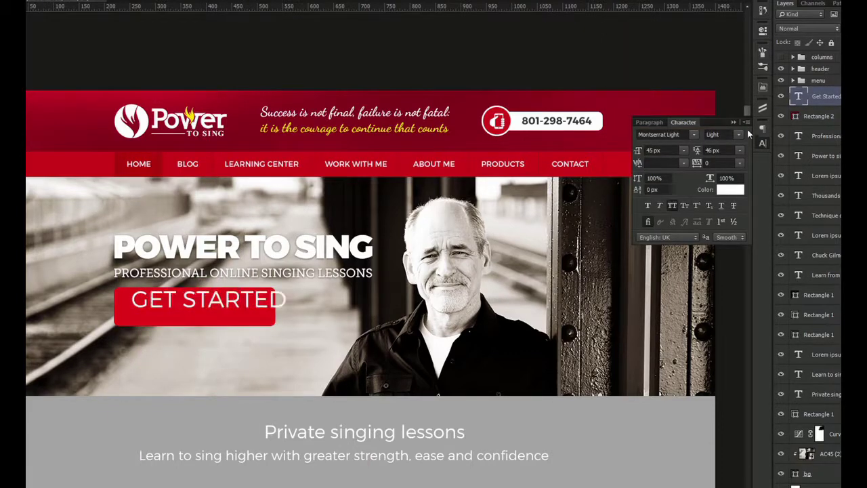
click(724, 135)
click(728, 169)
text(24)
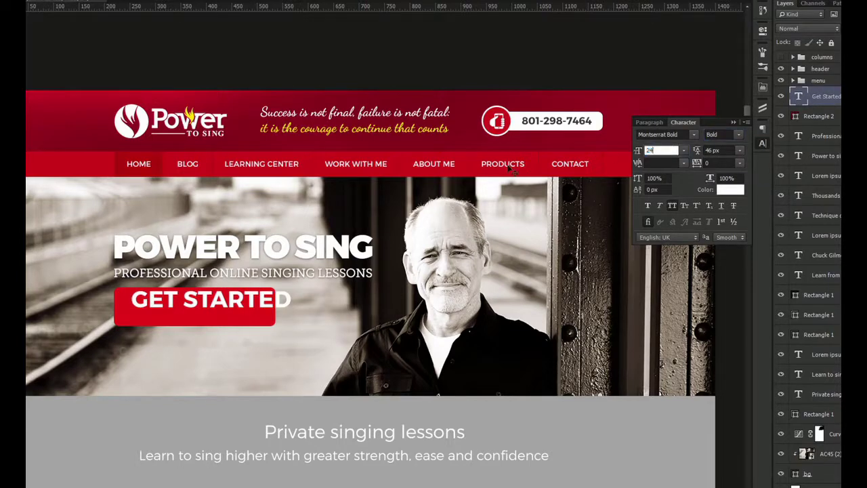
key(Return)
Centre the GET STARTED text horizontally on the red button
shift+click(233, 303)
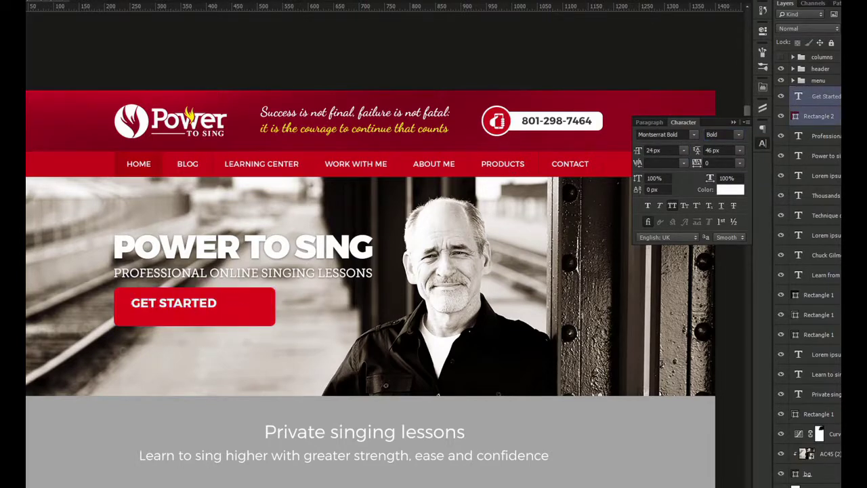
click(193, 1)
drag(146, 301, 209, 358)
Duplicate GET STARTED below itself, retype it as DECIDE TO SUCCEED TODAY!, and position it
click(209, 359)
click(233, 296)
click(230, 306)
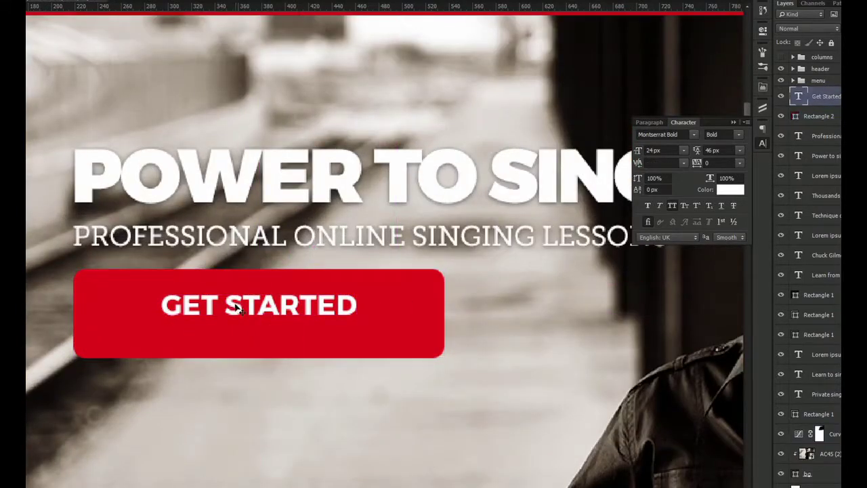
drag(235, 306, 235, 338)
double_click(235, 339)
text(DECIDE TO SUCCEED)
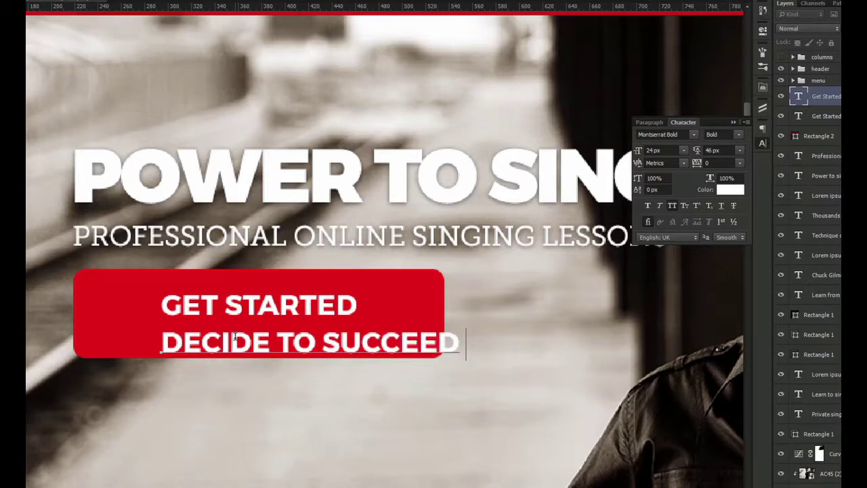
text( TODAY!)
key(ctrl+Return)
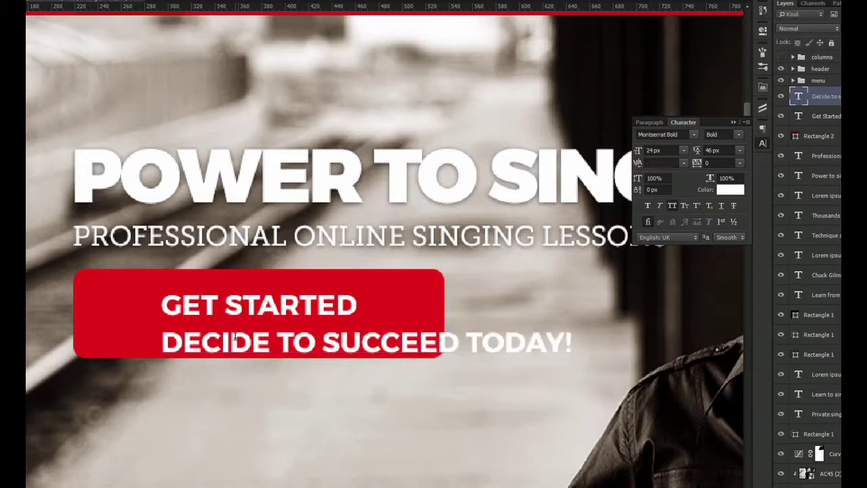
drag(261, 330, 183, 330)
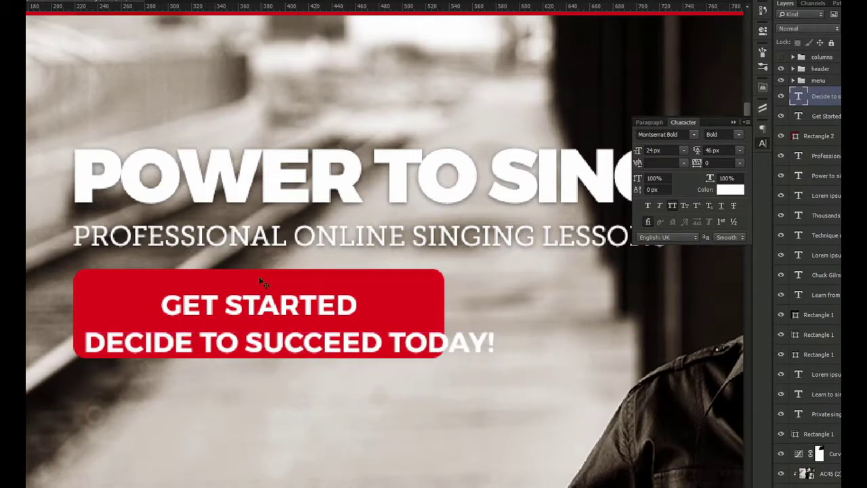
drag(262, 331, 262, 321)
Set the subline's font to upright Museo Slab 700
key(ctrl+minus)
key(ctrl+minus)
drag(419, 216, 335, 241)
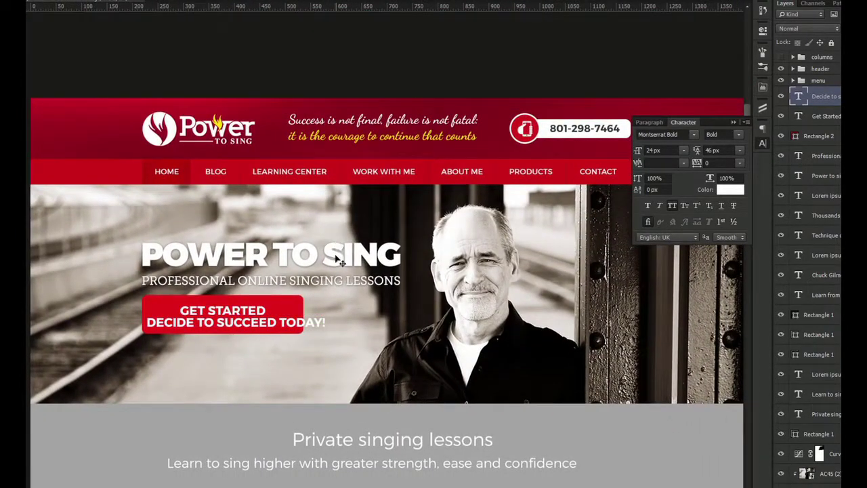
drag(265, 296, 230, 284)
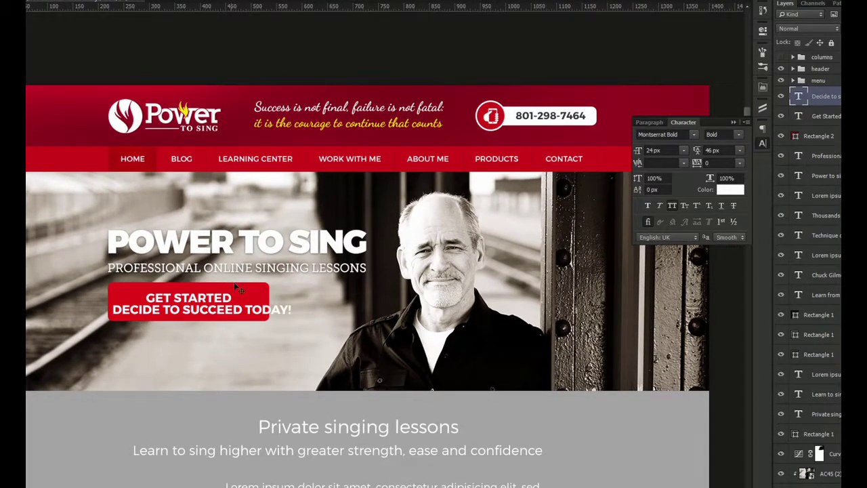
click(661, 135)
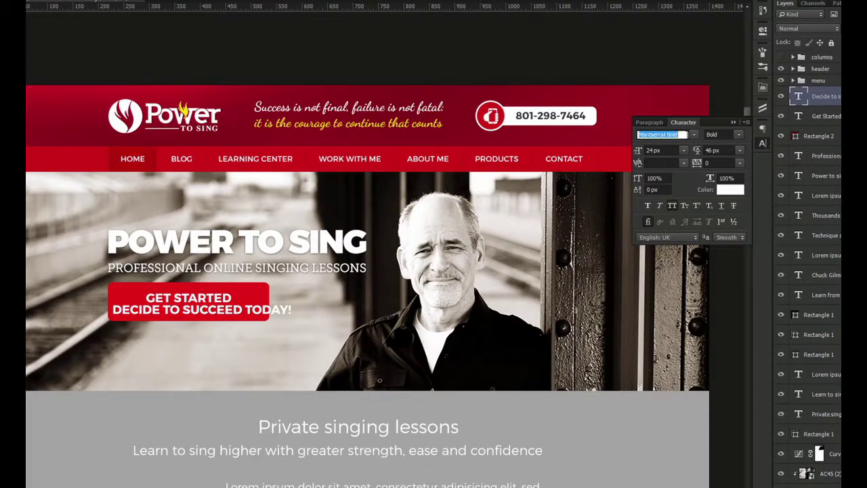
text(museo slab)
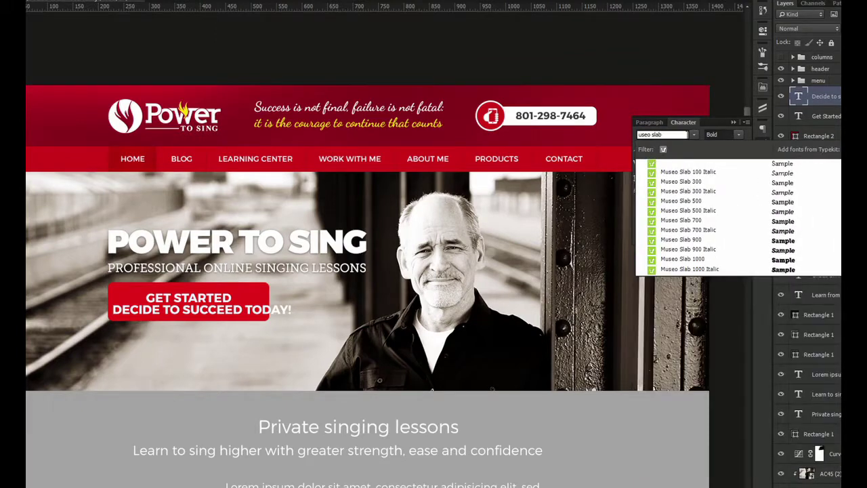
text( 700)
click(701, 171)
click(724, 134)
click(728, 197)
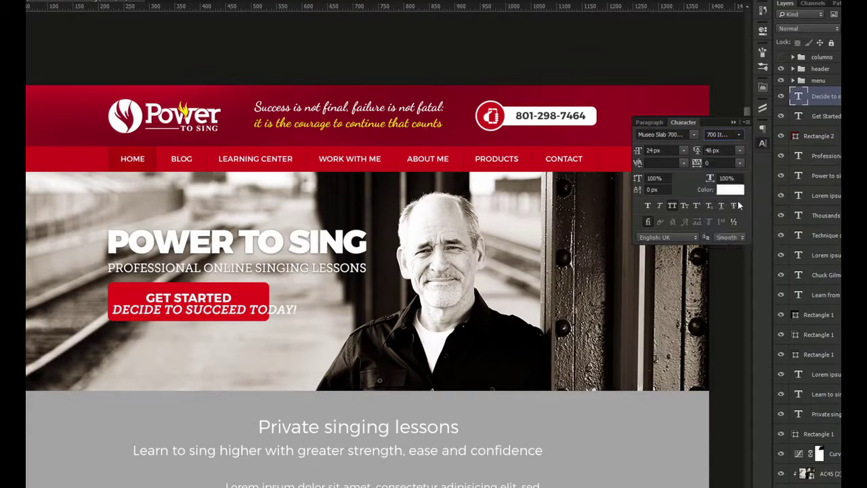
Colour the subline #ffe400 and set its size to 16 px
click(730, 190)
text(ffe400)
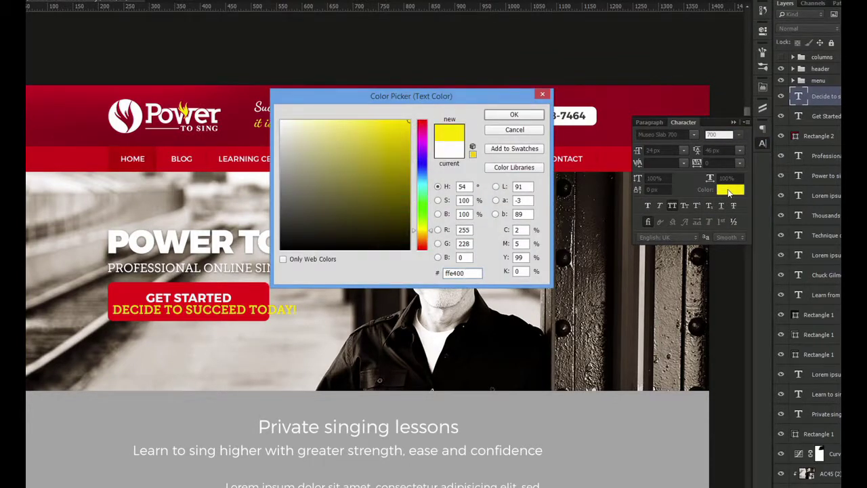
key(Return)
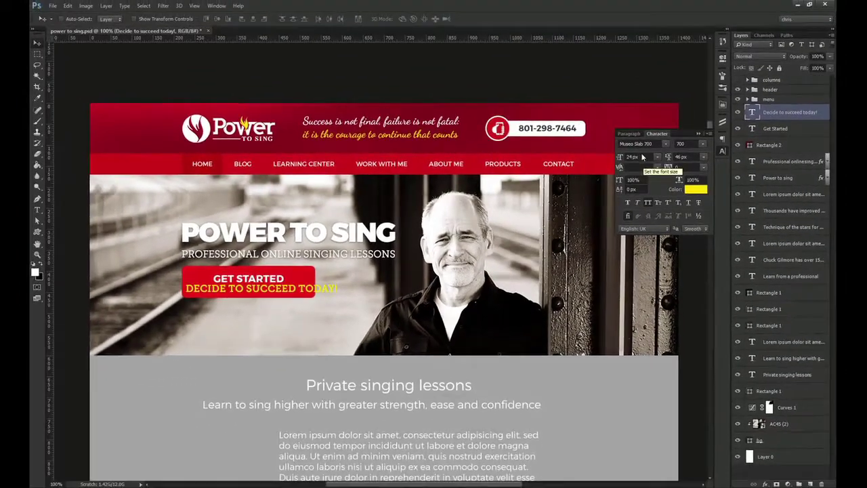
click(662, 150)
text(16)
key(Return)
key(z)
drag(290, 268, 251, 296)
Centre the subline on the button and nudge both text lines up
key(v)
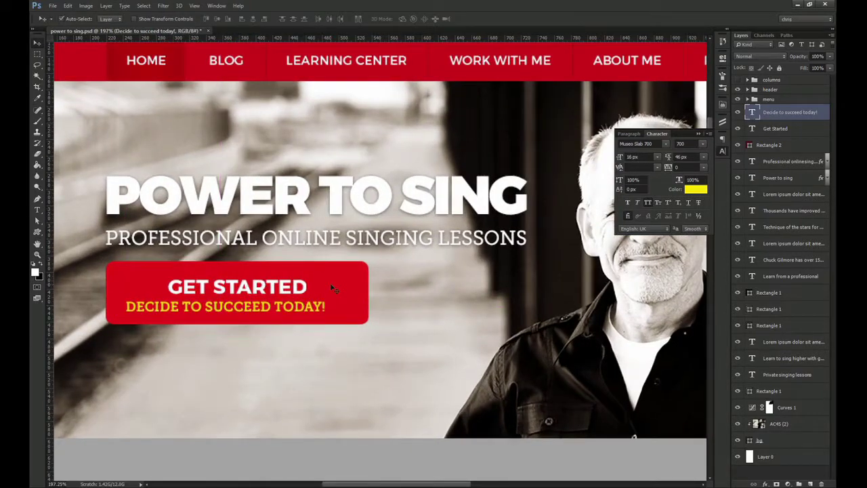
shift+click(334, 287)
click(255, 21)
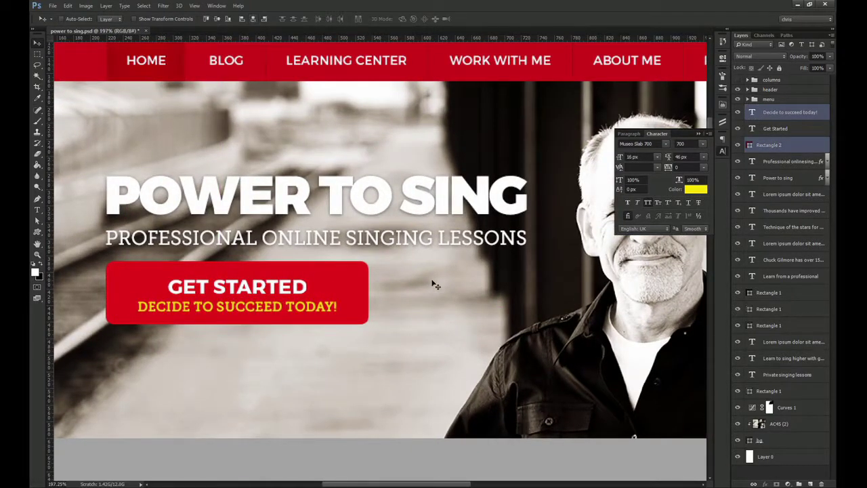
click(766, 407)
click(265, 308)
shift+click(281, 287)
key(Up)
key(Up)
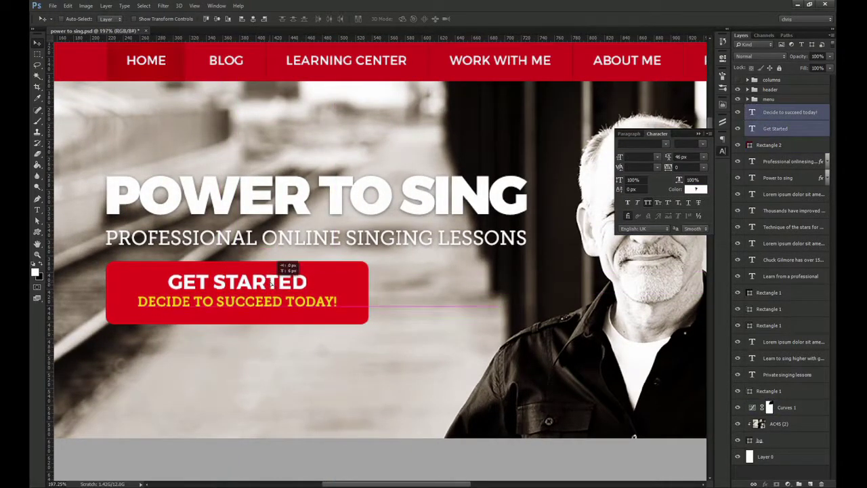
Rename the button rectangle layer to btn after undoing an accidental text group
key(ctrl+g)
shift+click(349, 268)
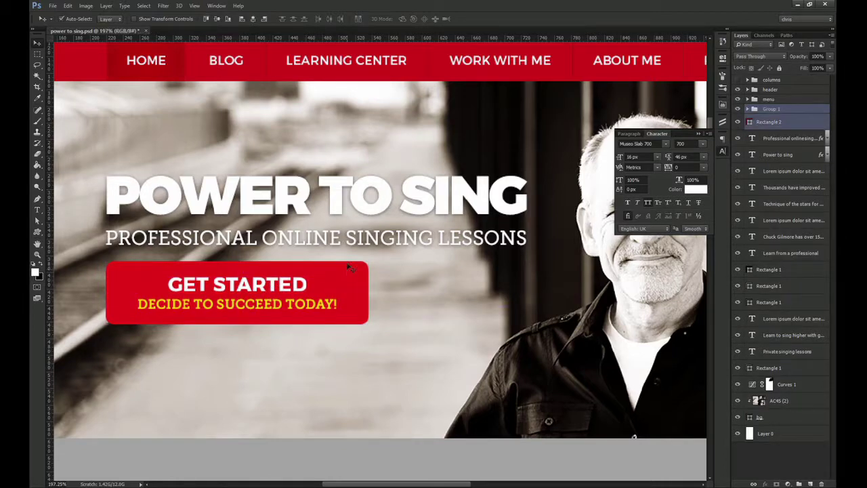
right_click(800, 114)
click(767, 170)
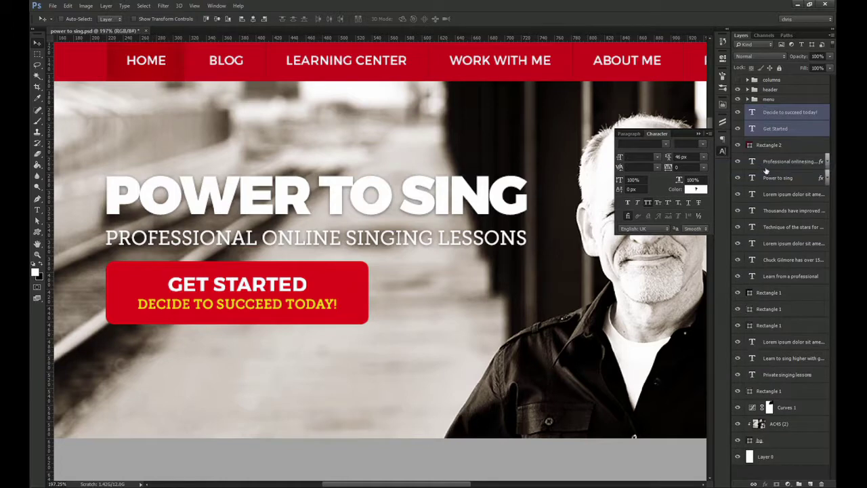
double_click(777, 146)
text(btn)
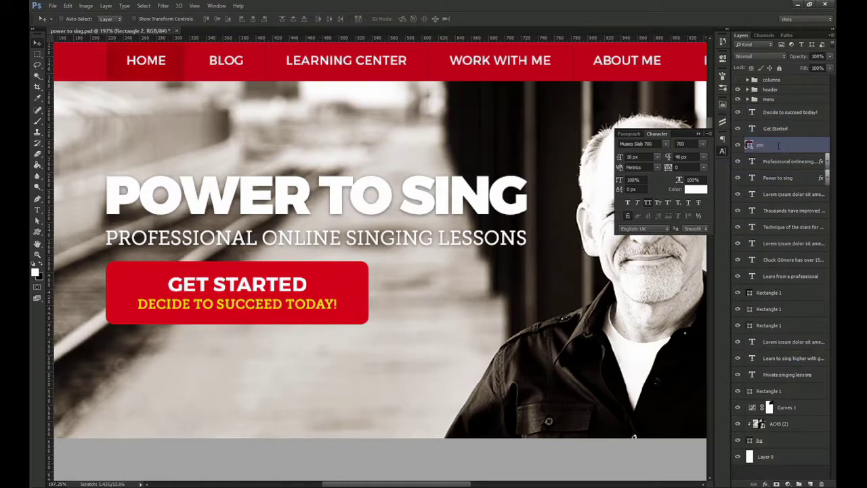
key(Return)
Try zero line spacing on the text, then restore the leading to 46 px
drag(695, 157, 602, 156)
text(0)
key(Return)
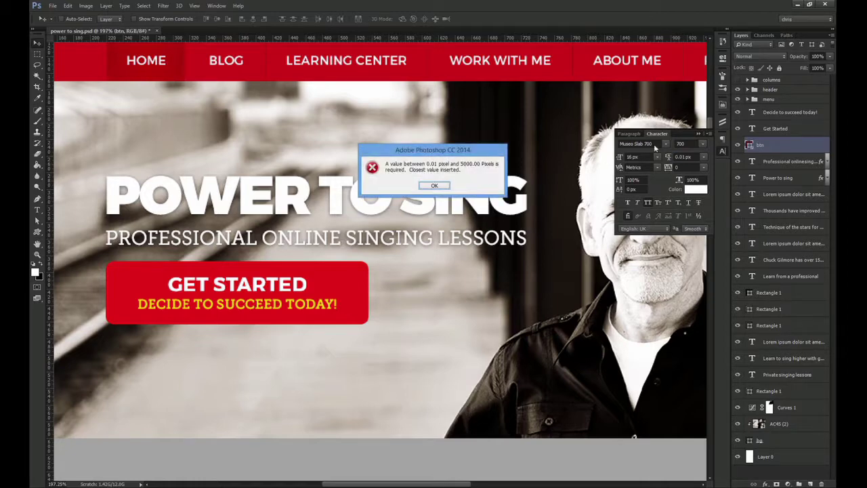
key(Return)
click(785, 129)
key(Return)
click(703, 156)
click(701, 167)
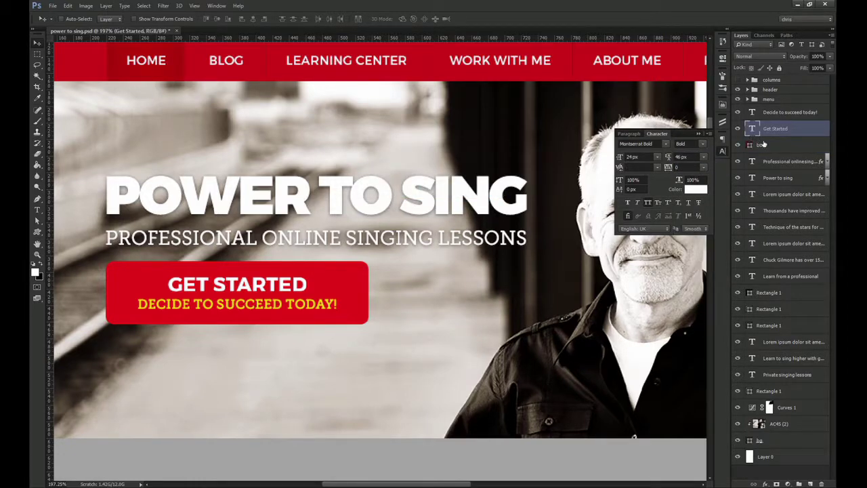
Group btn, GET STARTED and the subline into a group named cta
click(763, 144)
key(ctrl+1)
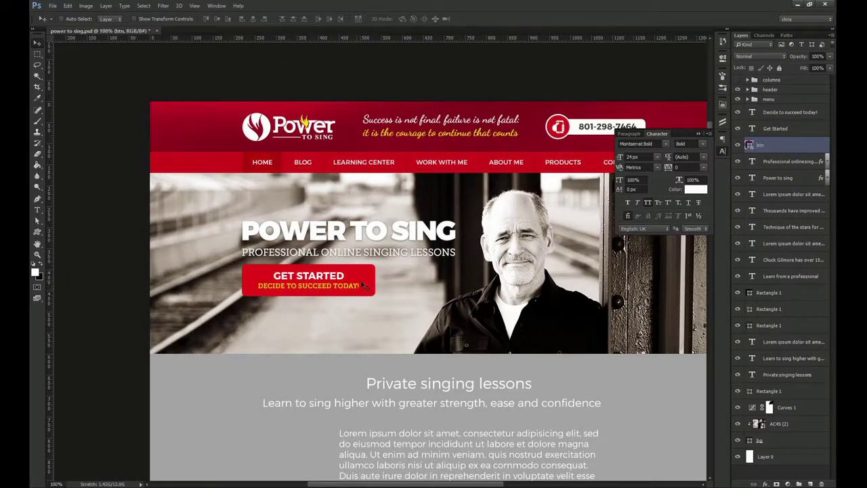
drag(348, 300, 306, 274)
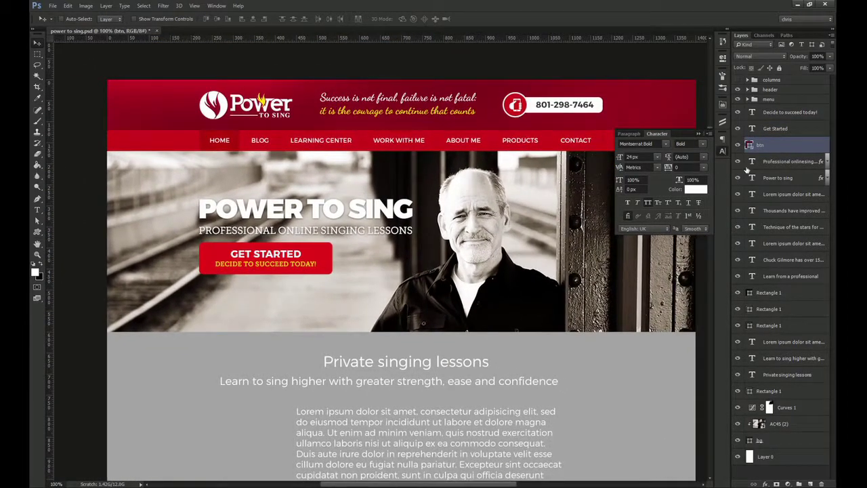
shift+click(774, 129)
shift+click(787, 112)
drag(372, 236, 341, 206)
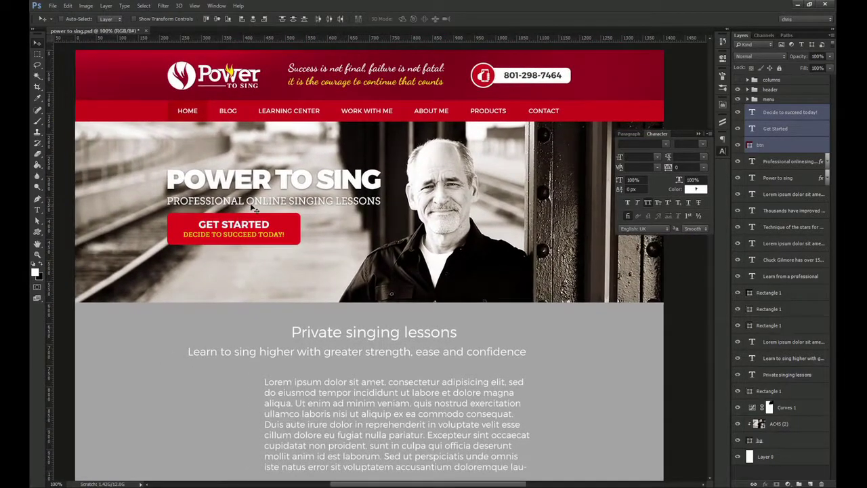
key(ctrl+g)
double_click(772, 110)
text(cta)
key(Return)
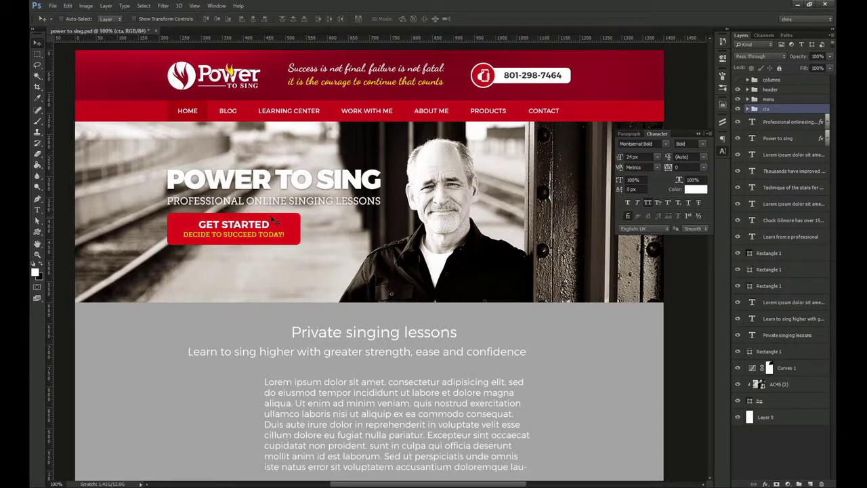
drag(313, 212, 295, 253)
click(723, 150)
Preview the page full-screen and try moving the photo and bg layers up, then undo
key(f)
key(f)
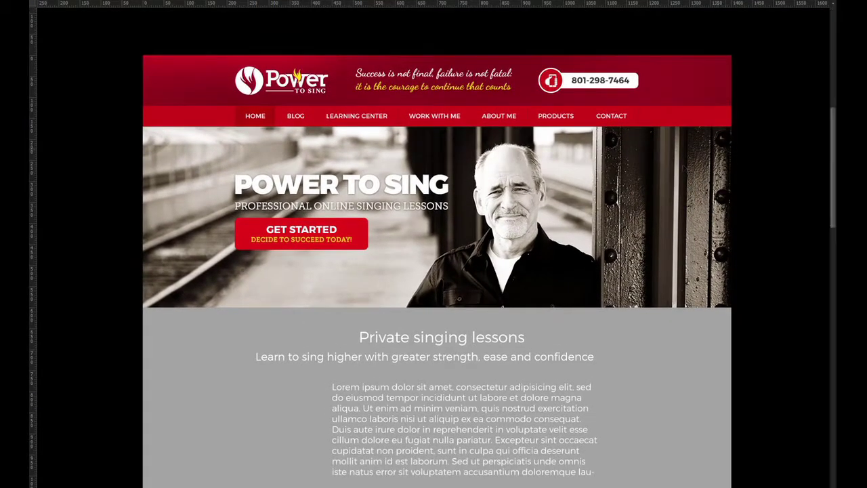
key(f)
click(768, 402)
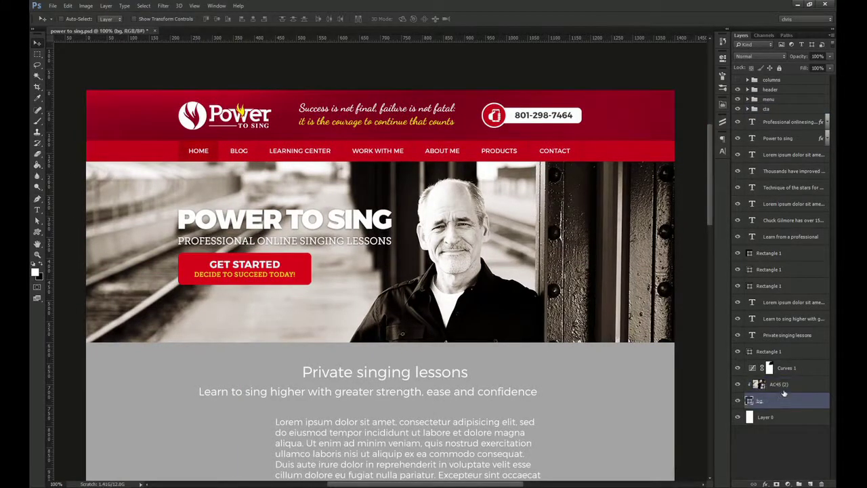
shift+click(785, 386)
drag(792, 385, 795, 152)
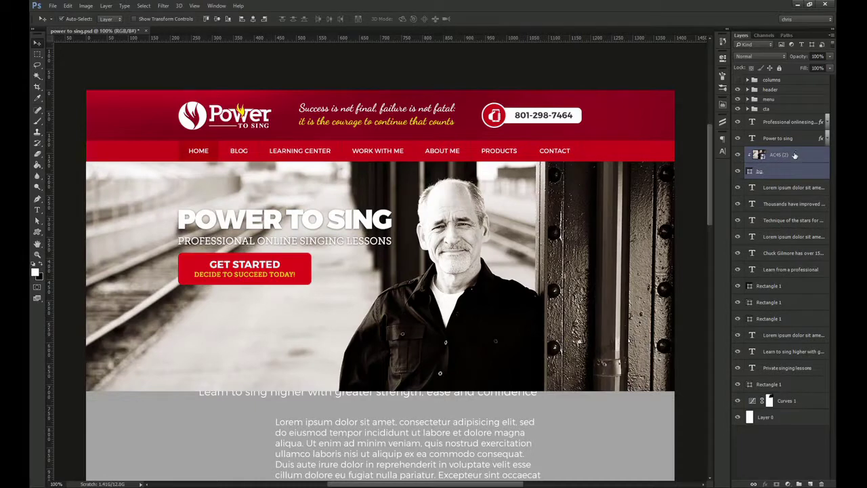
key(ctrl+z)
Move bg, AC45 (2) and Curves 1 up the stack and clip Curves 1 to the photo
shift+click(806, 368)
click(738, 352)
click(738, 352)
click(789, 352)
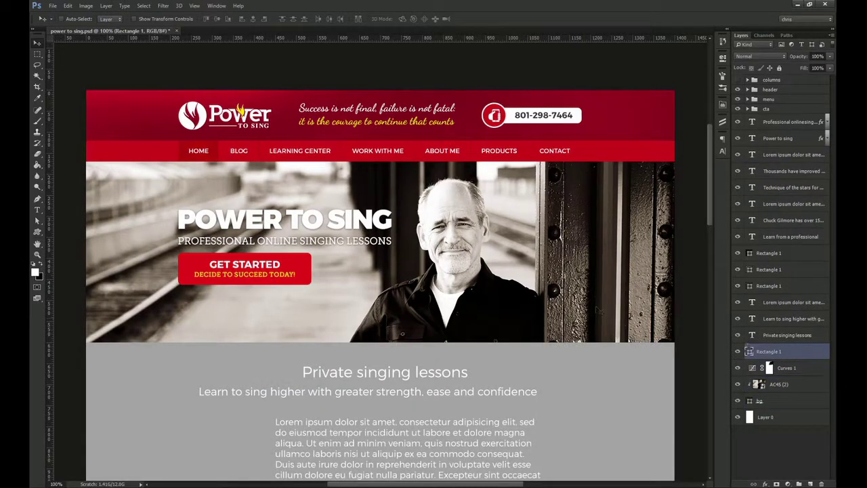
click(786, 406)
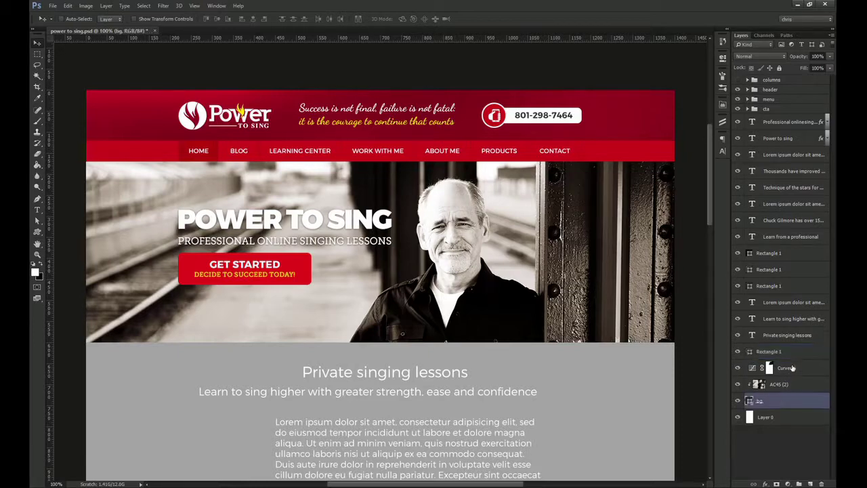
shift+click(801, 369)
drag(800, 369, 792, 155)
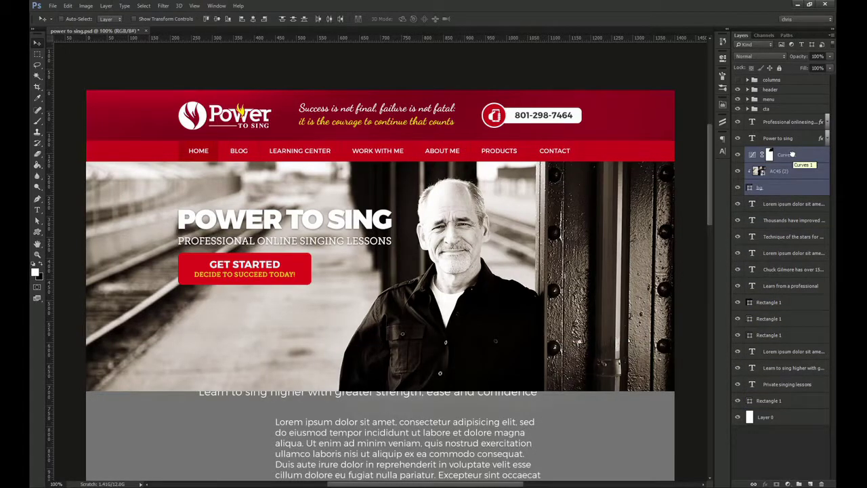
click(792, 154)
key(ctrl+alt+g)
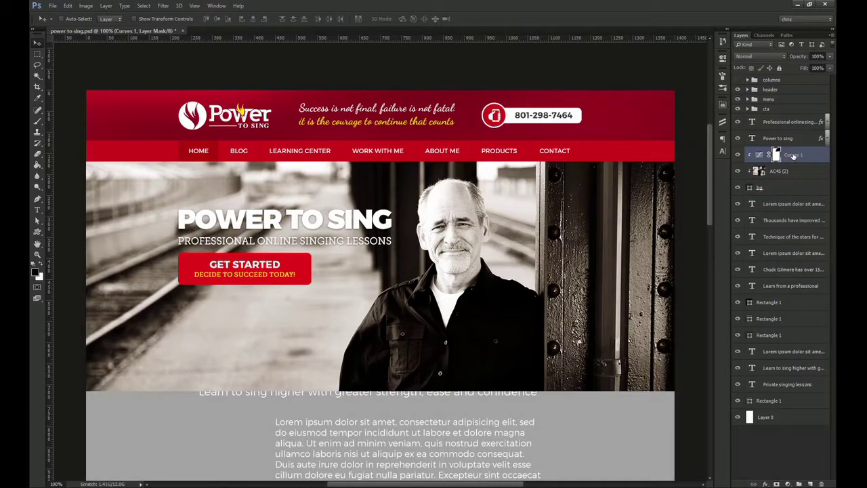
Group the layers from cta down to bg into a group named hero
click(786, 111)
shift+click(779, 188)
drag(474, 217, 518, 243)
key(ctrl+z)
key(ctrl+g)
double_click(773, 109)
text(hero)
key(Return)
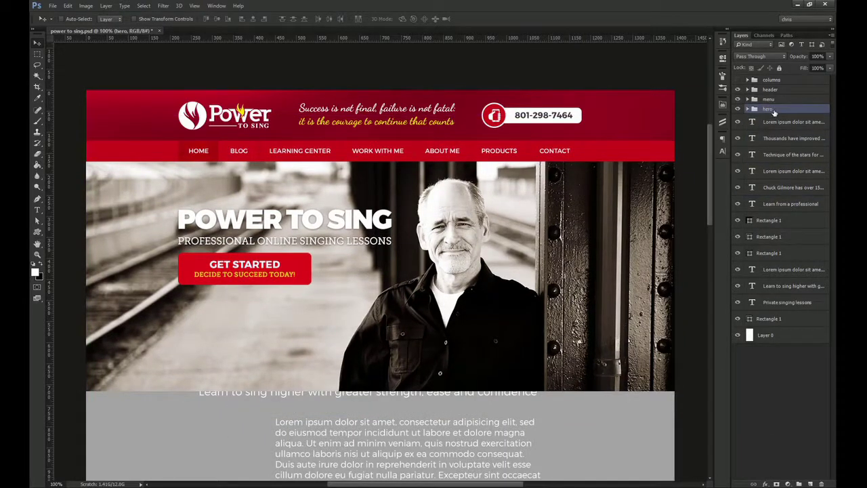
Draw a wide rectangle band across the hero's bottom and move it to the top of the group
click(771, 319)
ctrl+click(651, 291)
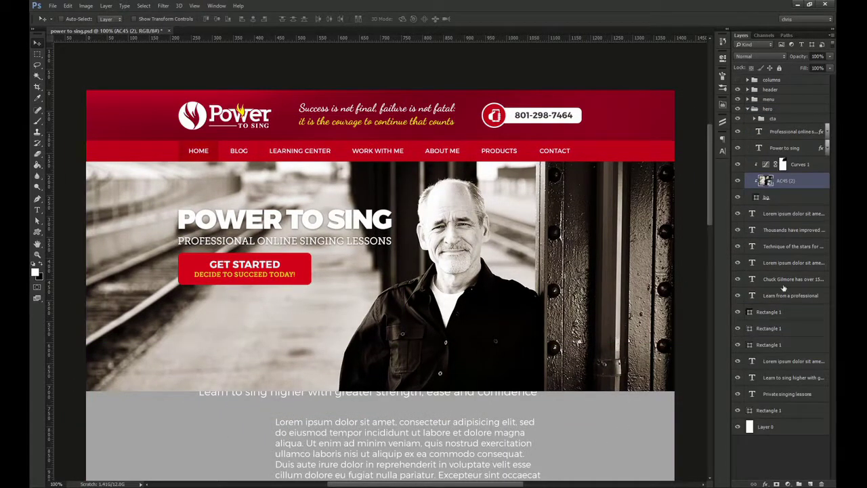
click(777, 200)
drag(195, 361, 186, 295)
click(38, 232)
click(68, 231)
mouse_move(75, 293)
mouse_down()
mouse_move(401, 326)
mouse_move(592, 325)
mouse_up()
key(v)
drag(798, 201, 759, 123)
Give the band a dark fill, 60% opacity and 70 px height, nudging it down slightly
double_click(756, 122)
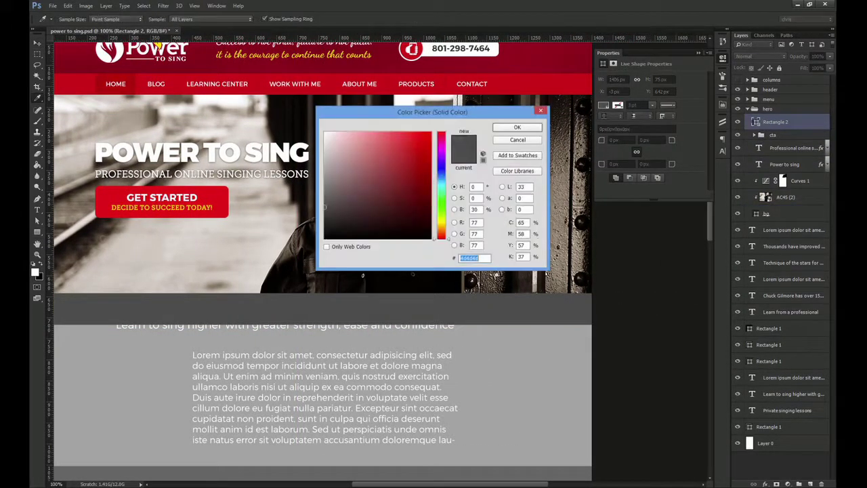
click(538, 127)
key(6)
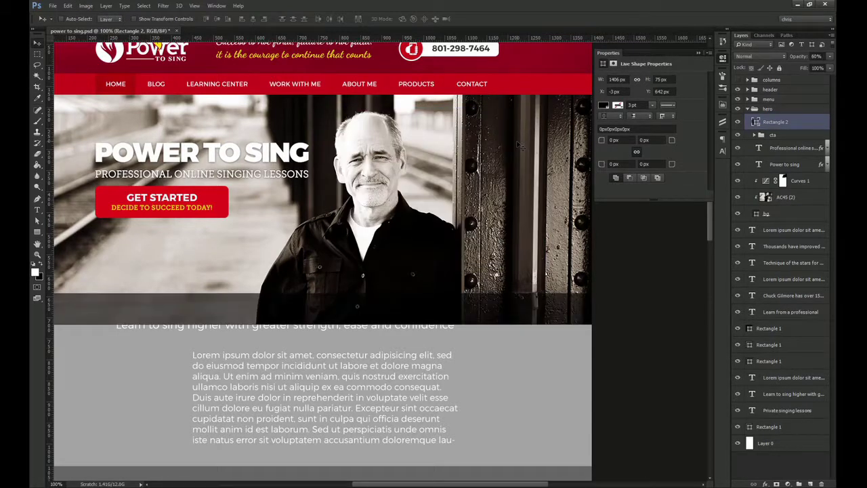
drag(362, 275, 391, 267)
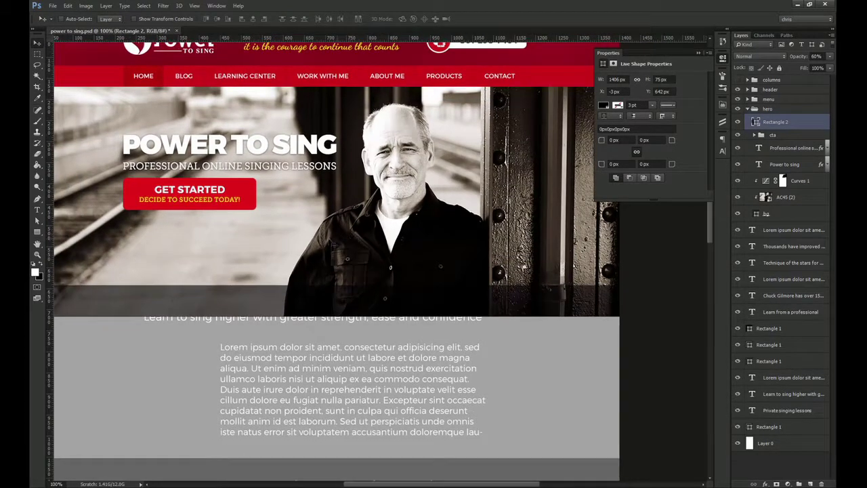
drag(242, 232, 314, 223)
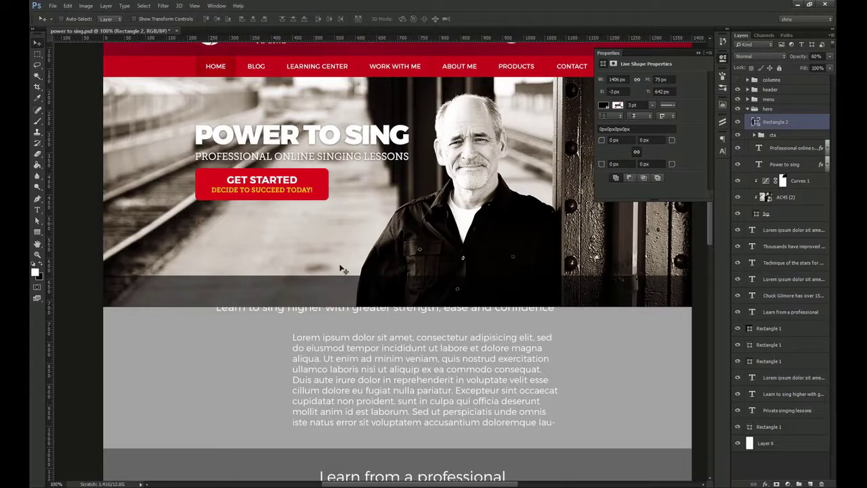
click(659, 80)
text(70)
key(Return)
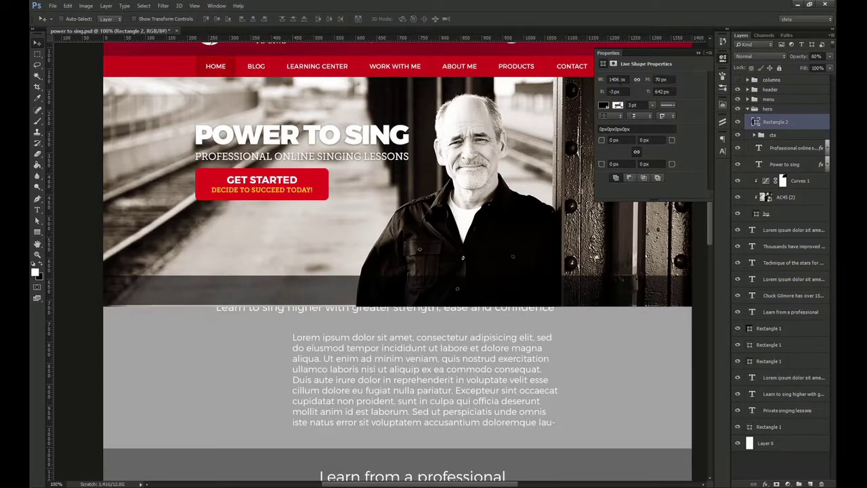
key(Down)
key(Down)
key(Down)
key(Down)
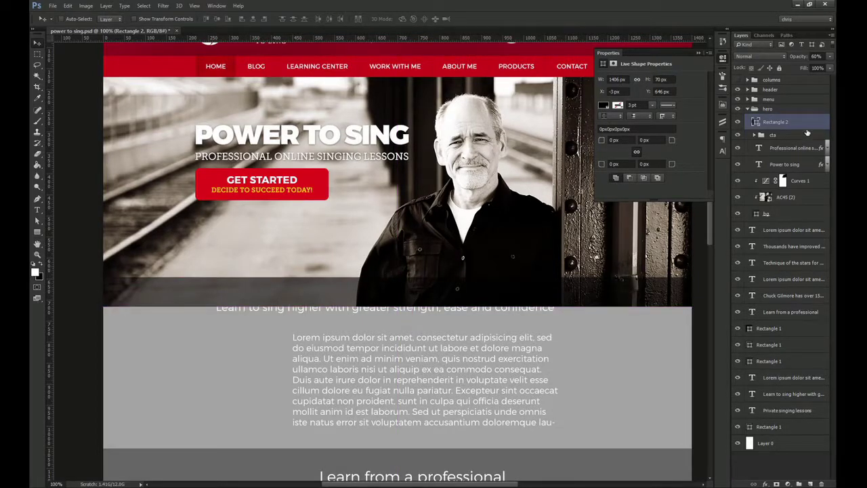
Add a 1 px outside white stroke at 40% opacity to the band
double_click(809, 124)
click(514, 238)
click(637, 216)
click(638, 226)
text(40)
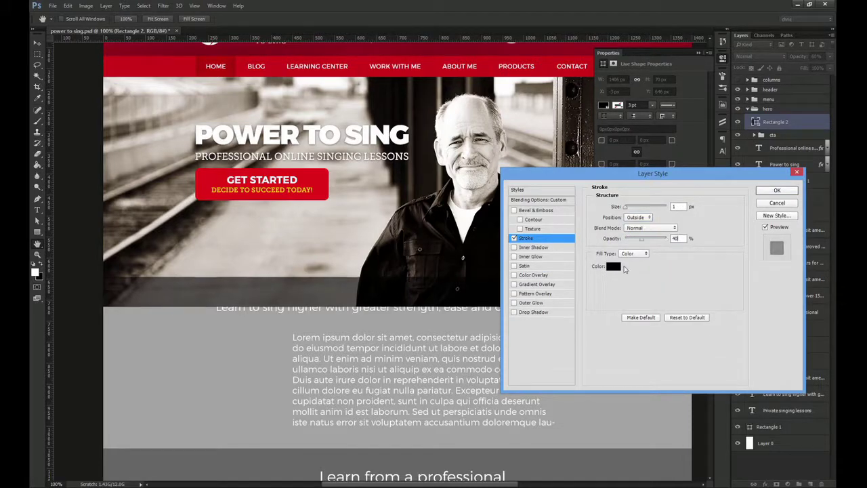
click(616, 269)
text(fff)
key(Return)
key(Return)
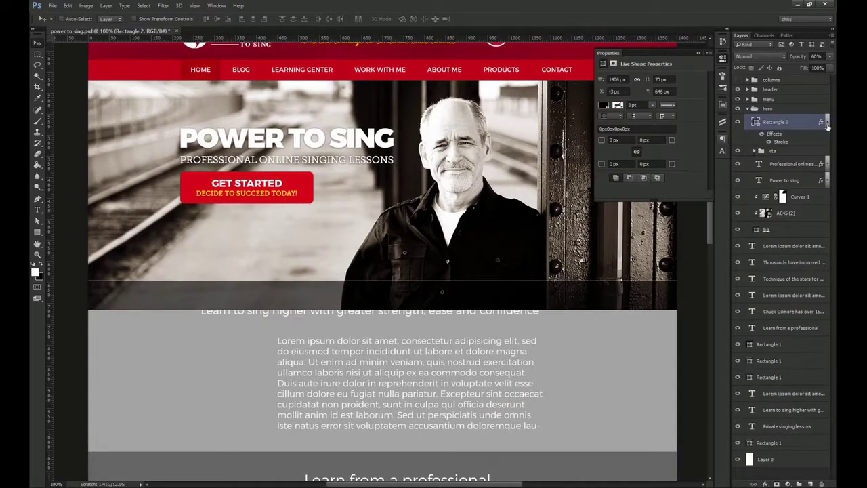
click(826, 123)
Rename the band layer to black line
double_click(775, 122)
text(black line)
key(Return)
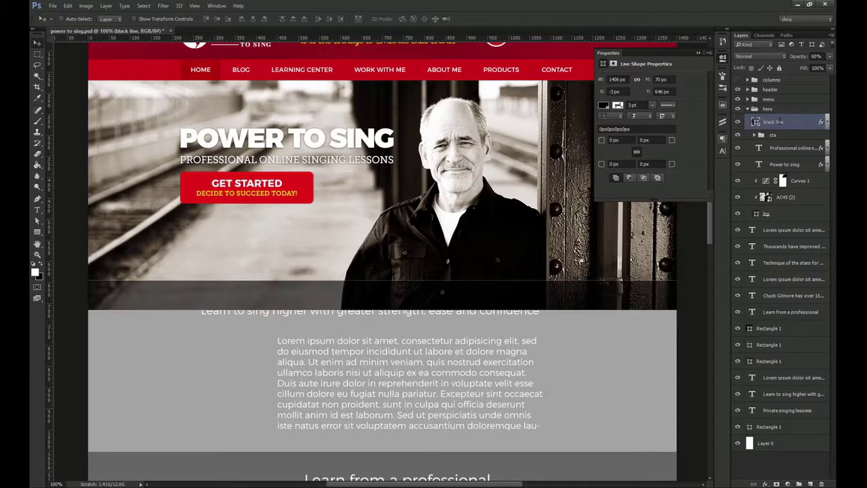
Type 'GET MY COURSE VALUED AT $99 FOR FREE' as a text line in the dark band
key(t)
click(201, 269)
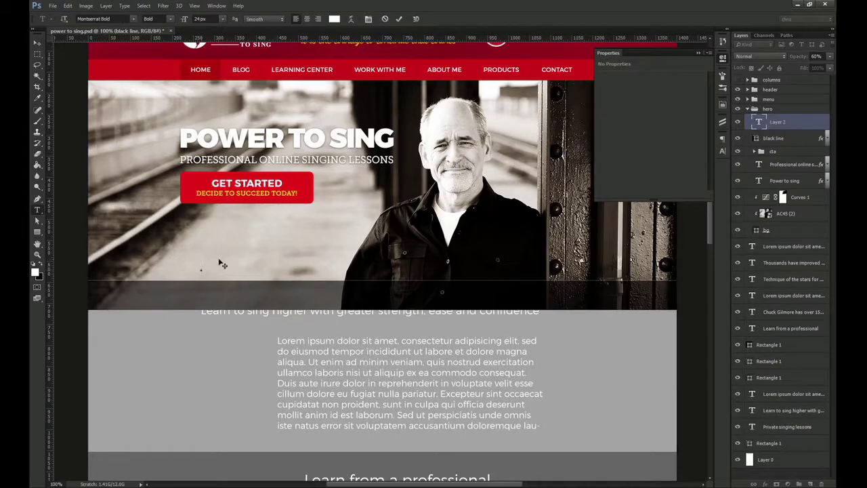
text(GET MY COURSE VALUED AT $99)
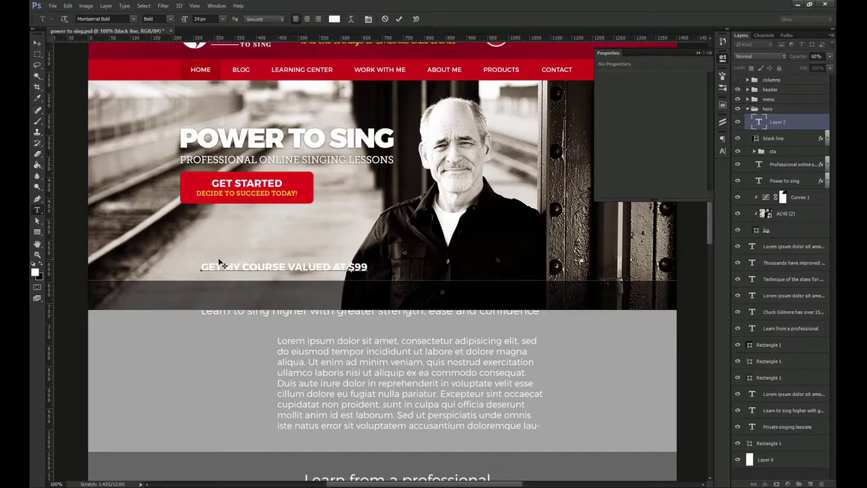
text(FOR FREE)
key(ctrl+Return)
Move the course text left and centre it vertically on the band's black line
key(v)
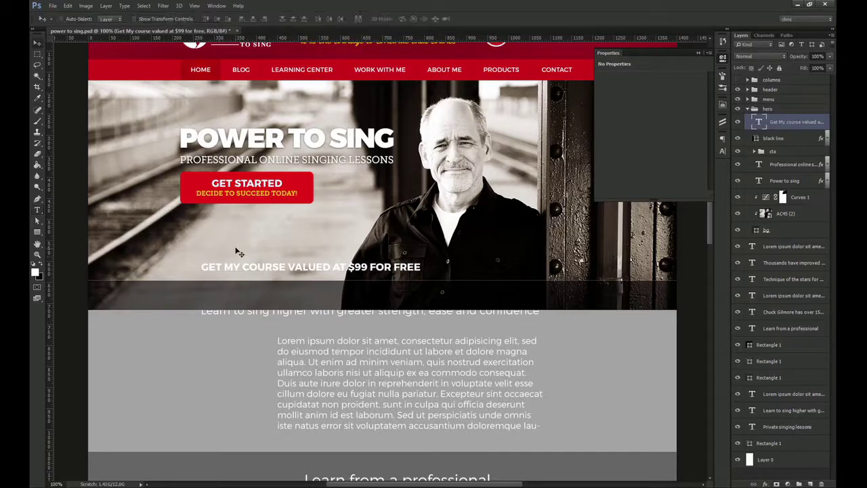
drag(270, 264, 254, 290)
ctrl+shift+click(170, 297)
click(216, 19)
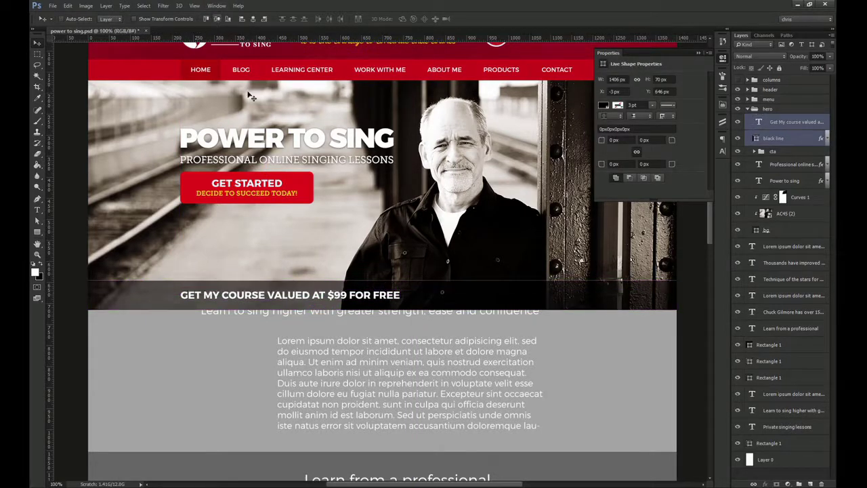
ctrl+click(346, 277)
ctrl+click(345, 294)
Set the course text to Montserrat Regular 18 px, tracking -20, and re-centre it in the band
click(722, 151)
click(702, 144)
click(694, 167)
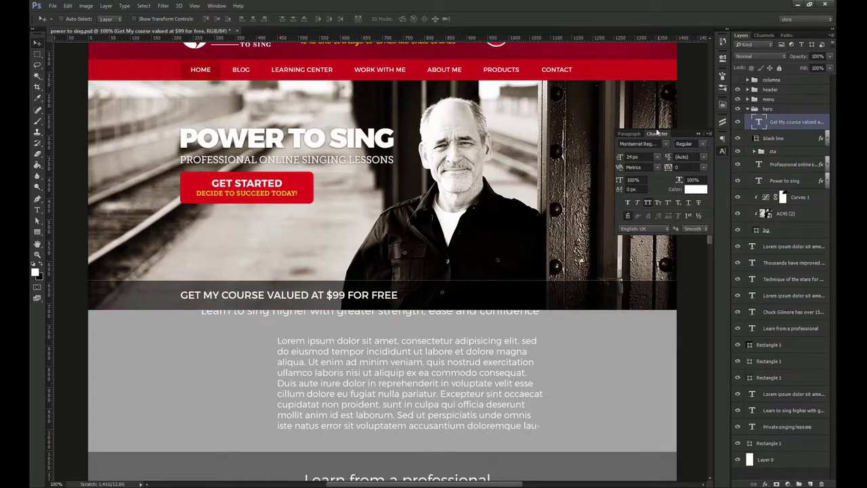
double_click(632, 157)
text(18)
key(Return)
double_click(679, 167)
text(-20)
key(Return)
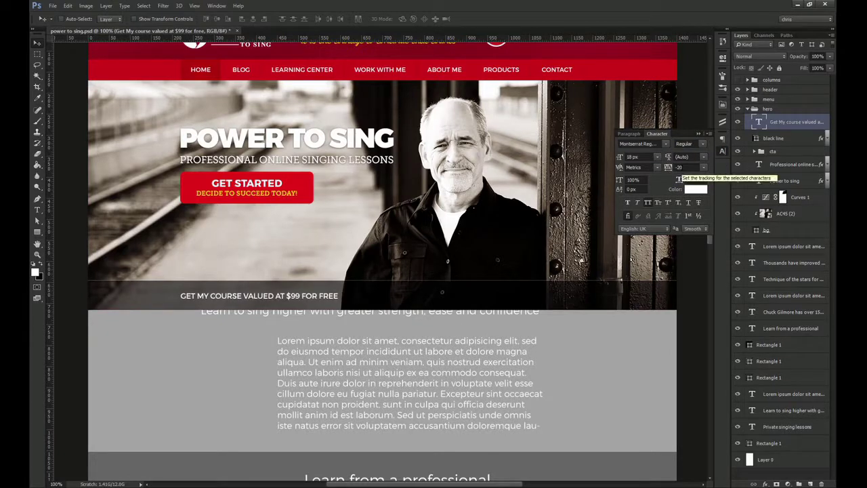
ctrl+shift+click(381, 291)
click(218, 19)
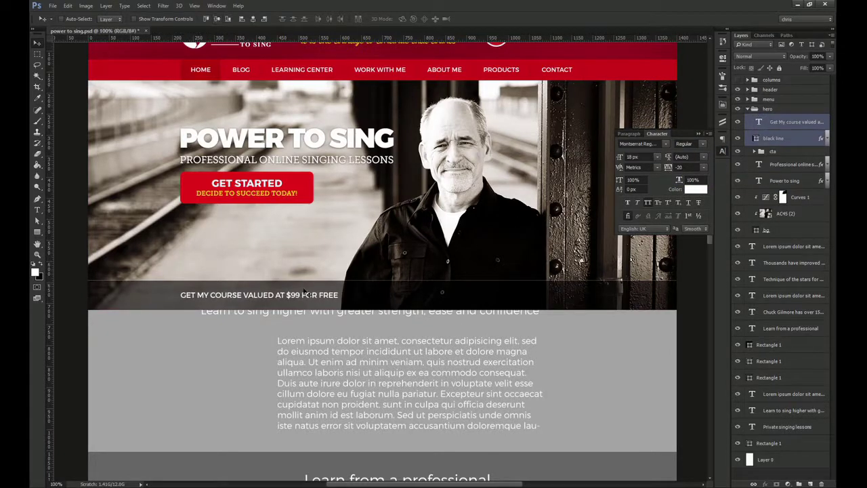
Make the words FOR FREE bold
key(t)
drag(302, 295, 338, 294)
click(691, 144)
click(693, 177)
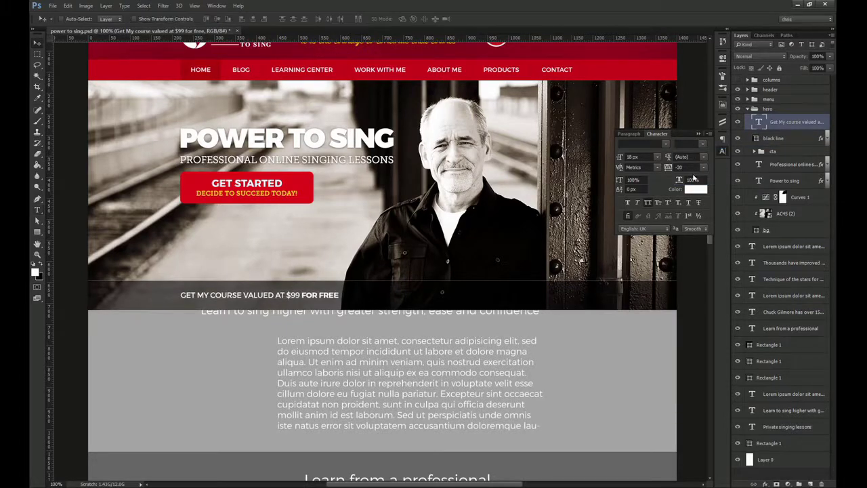
key(ctrl+Return)
key(v)
scroll(390, 163, up, 3)
Colour FOR FREE with the same yellow as the header tagline
key(t)
click(316, 96)
click(334, 20)
key(Return)
key(ctrl+Return)
drag(301, 349, 339, 349)
click(696, 189)
key(Return)
key(ctrl+Return)
key(v)
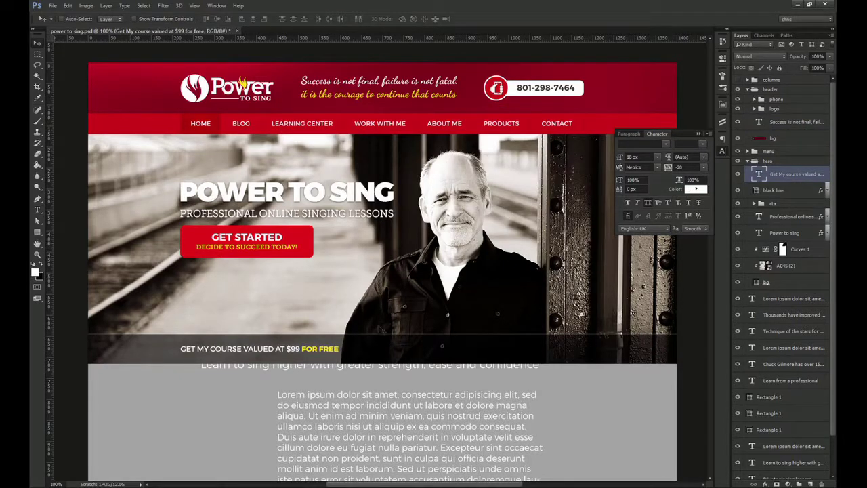
Switch FOR FREE to the Montserrat Black weight
key(t)
drag(301, 349, 340, 349)
click(703, 145)
click(698, 181)
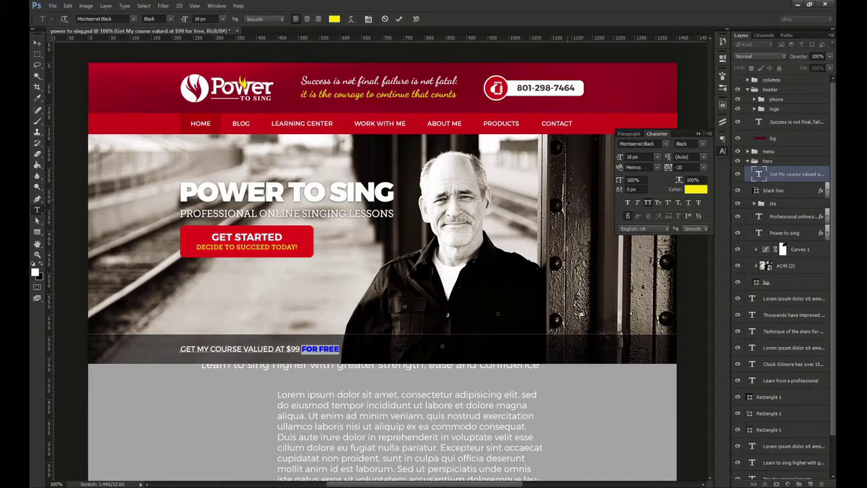
key(ctrl+Return)
Check the course text's alignment against the guides up close and realign it to the band
key(v)
key(ctrl+semicolon)
key(ctrl+space)
drag(185, 350, 233, 384)
key(Left)
key(Right)
ctrl+shift+click(215, 298)
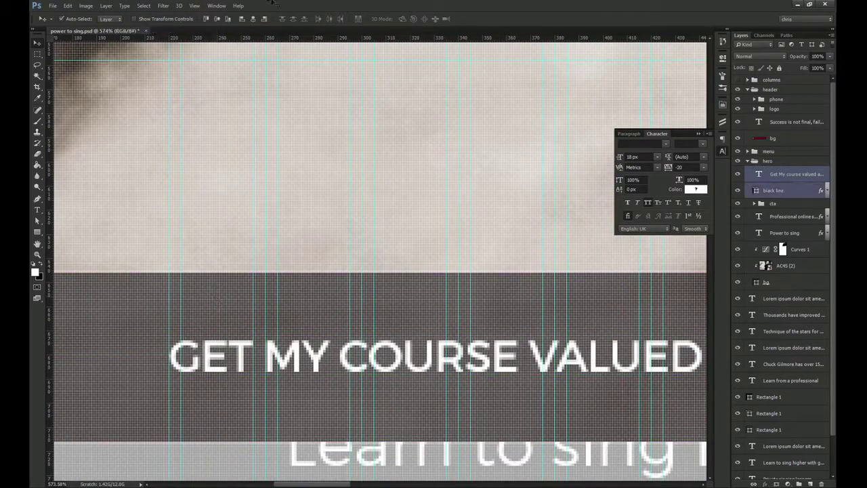
key(ctrl+1)
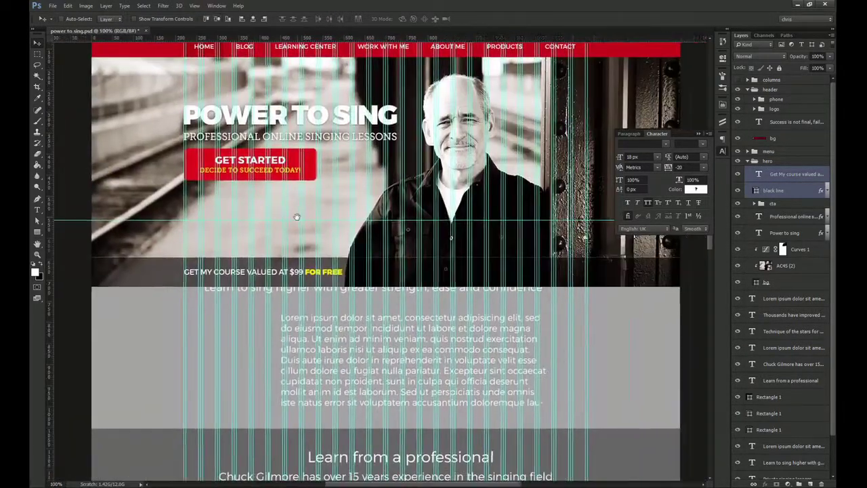
key(ctrl+semicolon)
key(u)
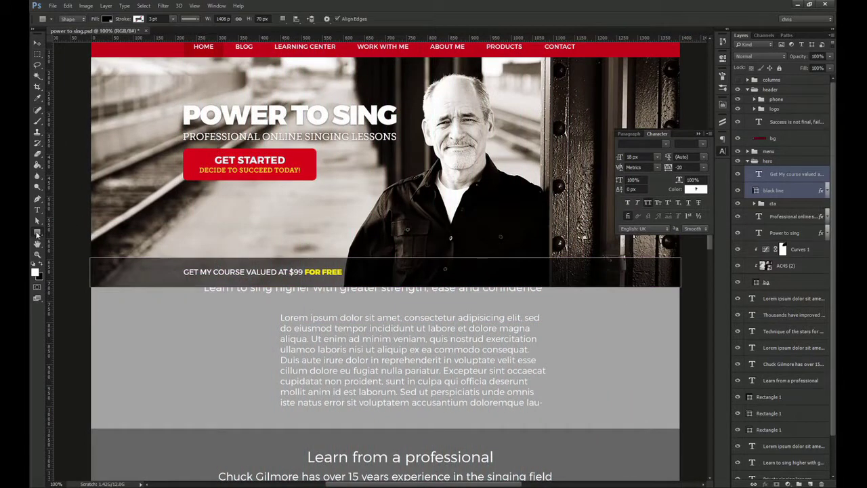
key(shift+u)
Draw a rounded rectangle in the dark band and fill it white (#fff)
drag(360, 265, 420, 284)
key(v)
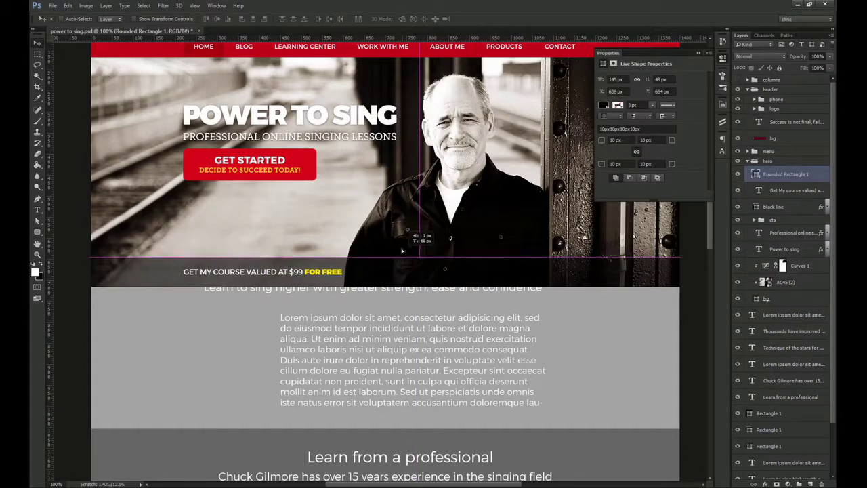
double_click(757, 176)
text(fff)
key(Return)
Resize the white box to 160×40 px and move it beside FOR FREE
drag(624, 80, 488, 79)
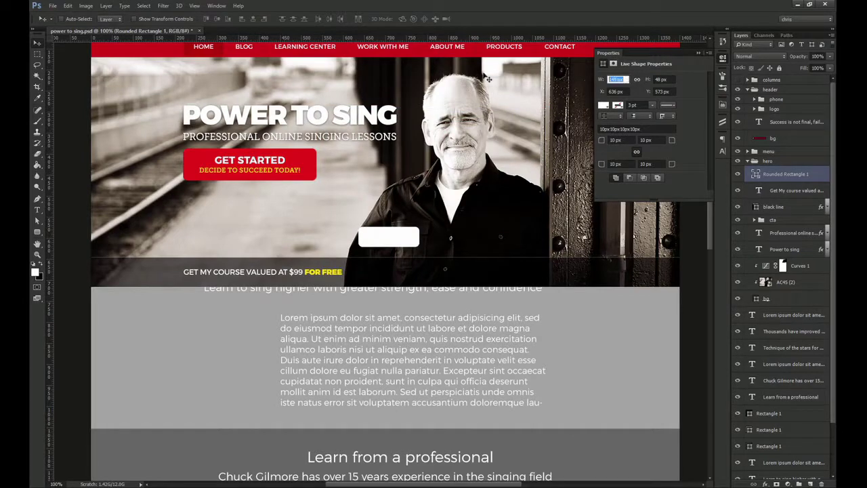
text(60)
key(Tab)
text(4)
drag(390, 221, 392, 256)
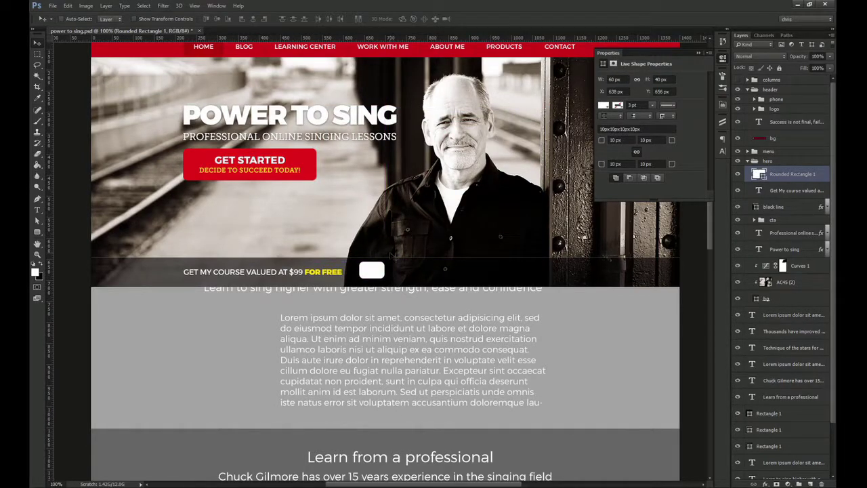
click(601, 79)
text(160)
key(Return)
Fine-tune the white box's position, nudging it right within the band
drag(389, 269, 401, 273)
drag(401, 272, 334, 290)
ctrl+shift+click(306, 250)
key(Right)
key(Right)
key(Right)
key(Right)
key(Right)
key(Right)
key(Right)
key(Right)
key(Right)
key(Right)
key(Right)
key(Right)
key(Right)
key(Right)
key(Right)
key(Right)
key(Right)
key(Right)
key(Right)
key(Right)
key(ctrl+1)
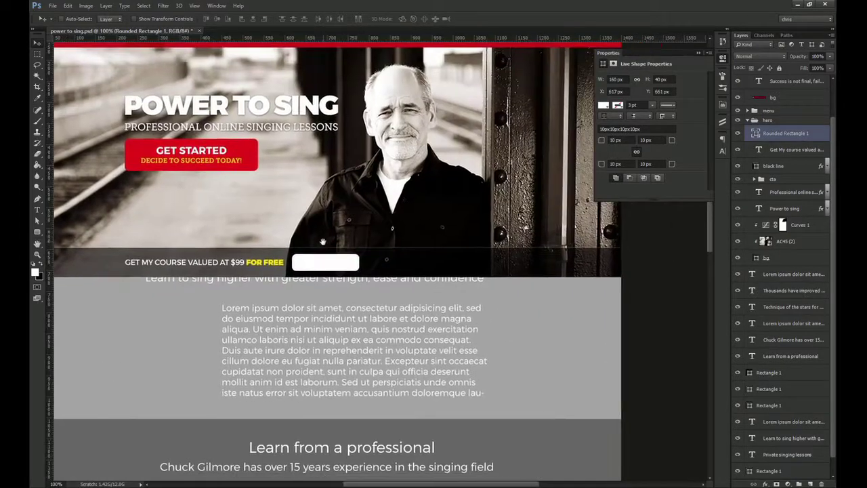
key(shift+Right)
drag(323, 242, 369, 242)
Add the text 'Your Name' on the white box
key(t)
click(236, 277)
key(Escape)
key(v)
click(324, 302)
key(t)
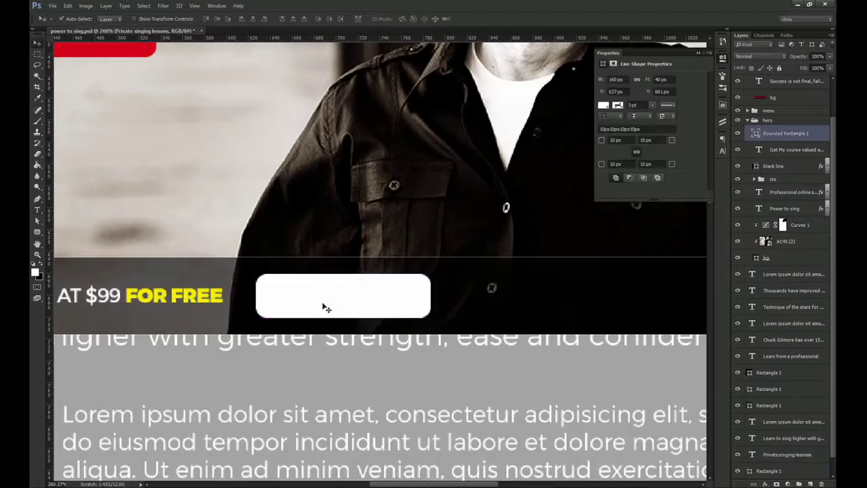
click(286, 300)
key(Escape)
key(v)
click(296, 308)
key(t)
click(279, 312)
text(Your Name)
key(ctrl+Return)
Style 'Your Name' as Regular 14 px, colour #333, with Auto line spacing
key(v)
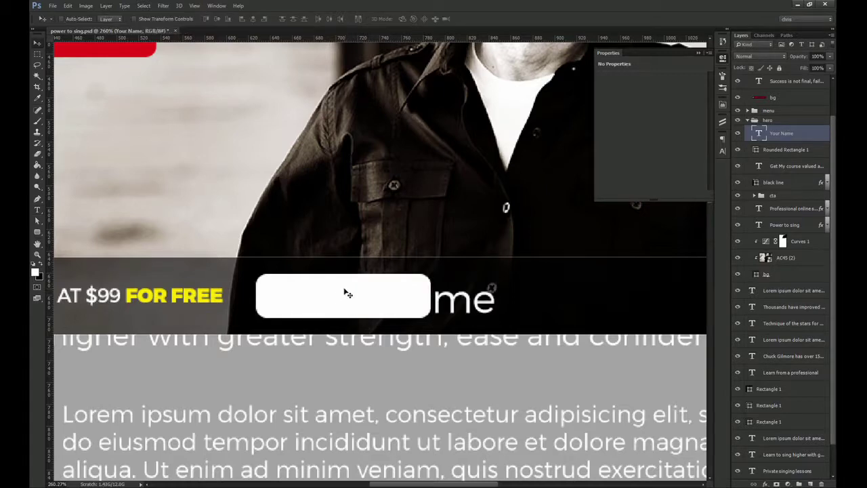
click(723, 150)
click(703, 144)
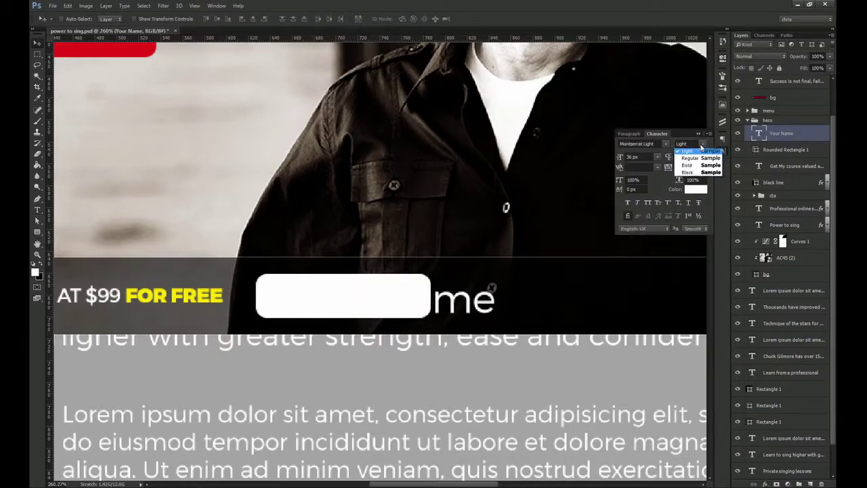
click(702, 167)
click(696, 189)
text(333)
click(521, 130)
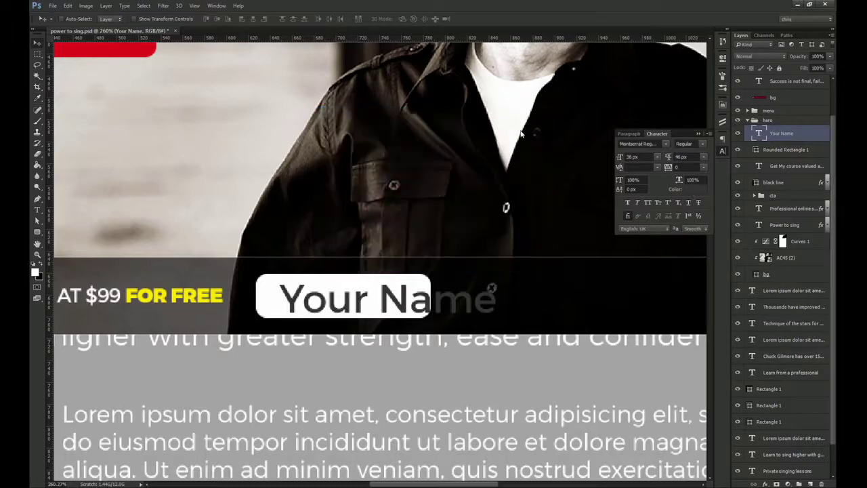
drag(640, 157, 547, 155)
text(14)
key(Return)
click(704, 157)
click(705, 167)
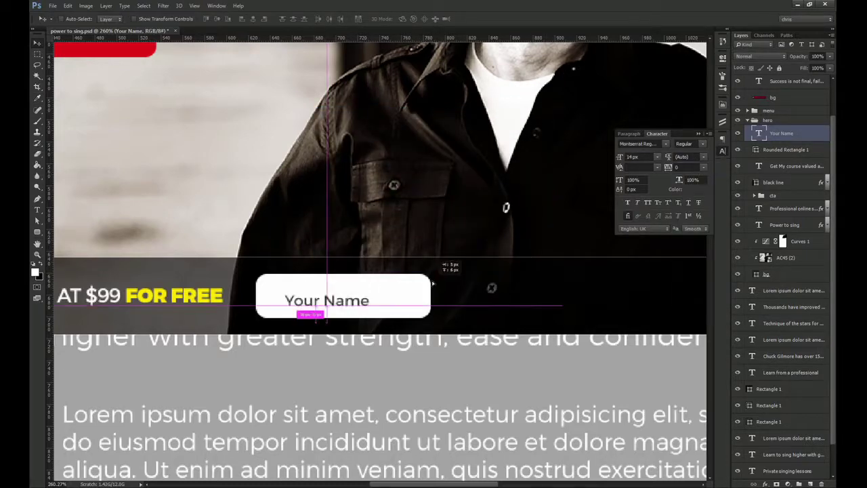
Centre 'Your Name' vertically in the box and shift it toward the left edge
shift+click(413, 294)
click(216, 19)
click(320, 296)
drag(319, 297, 300, 299)
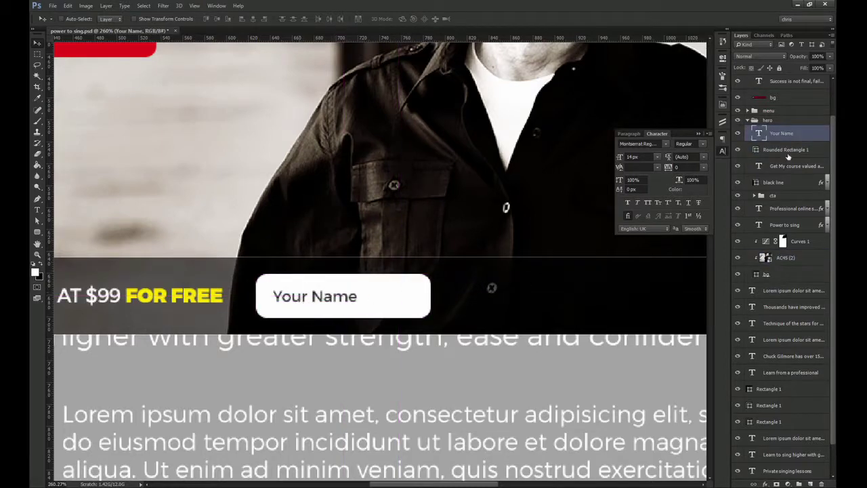
Rename the box layer 'field' and group it with the text as 'name'
double_click(782, 150)
text(field)
key(Return)
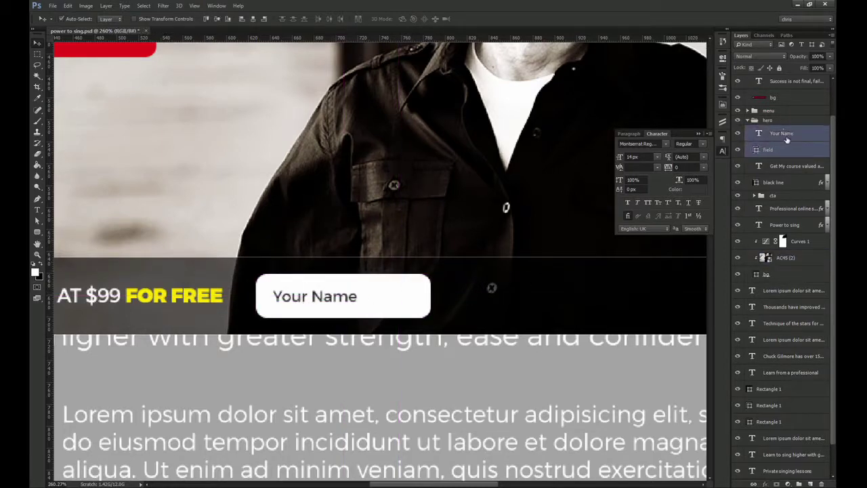
shift+click(787, 140)
key(ctrl+g)
double_click(774, 129)
text(name)
key(Return)
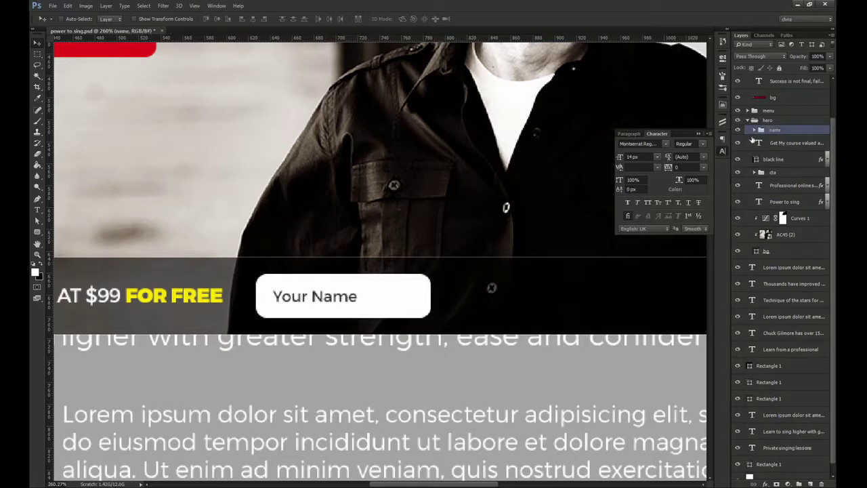
Duplicate the name field to the right and change its text to 'Your Email'
scroll(425, 312, right, 3)
drag(200, 269, 385, 271)
double_click(406, 270)
text(Email)
key(ctrl+Return)
key(ctrl+minus)
key(ctrl+minus)
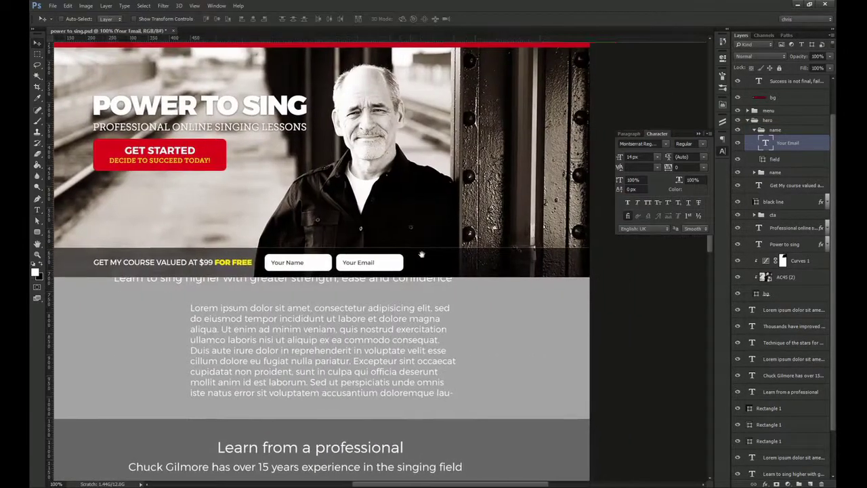
Duplicate a form field box and place it just right of the Your Email field
drag(786, 161, 772, 130)
key(ctrl+t)
drag(403, 262, 451, 289)
key(ctrl+space)
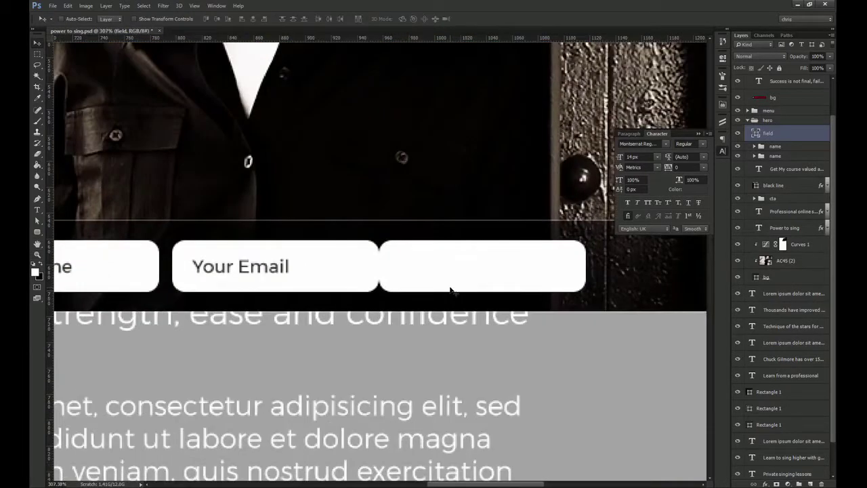
key(shift+Right)
Set the new box's shape width to 140 px
click(777, 146)
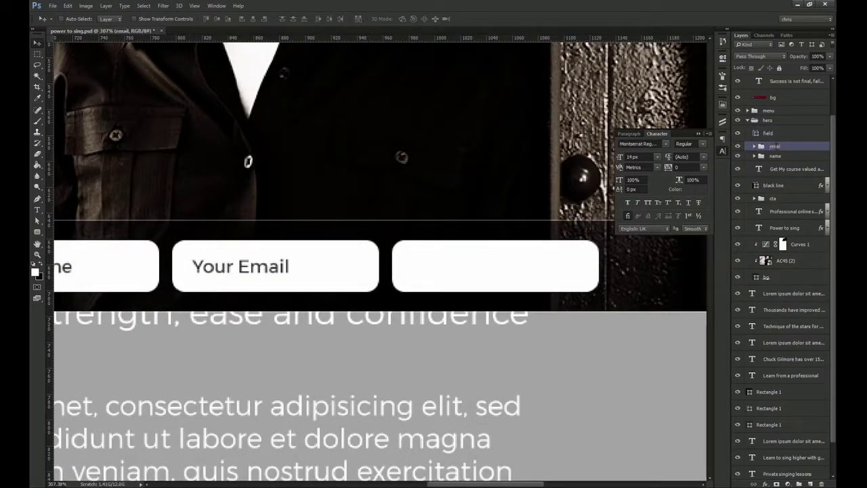
ctrl+click(542, 264)
key(a)
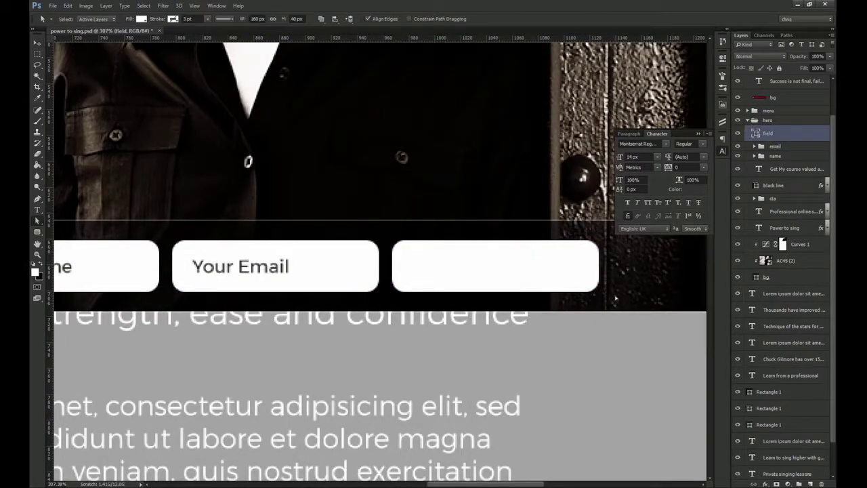
key(ctrl+semicolon)
drag(614, 289, 567, 292)
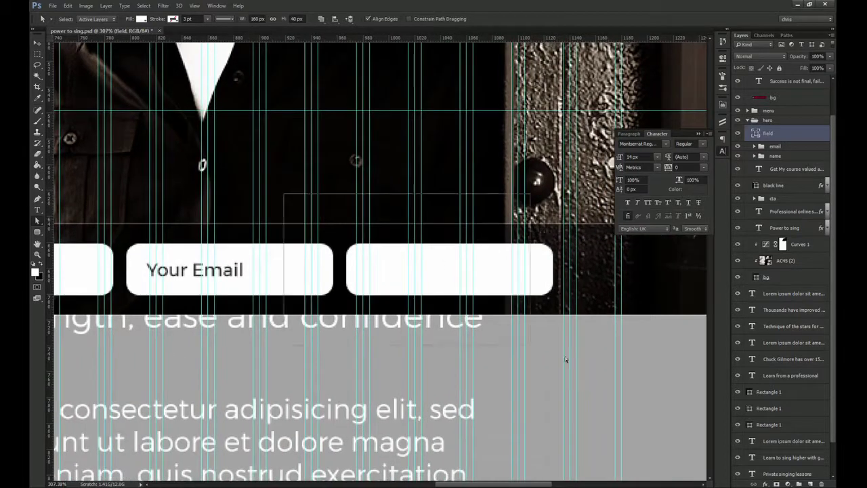
click(721, 59)
text(140)
key(Return)
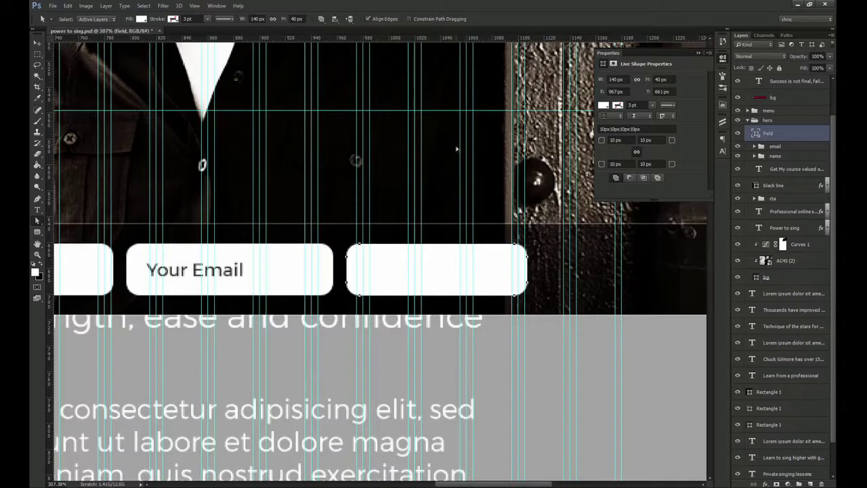
Fill the new box with the red hex colour
key(v)
double_click(756, 133)
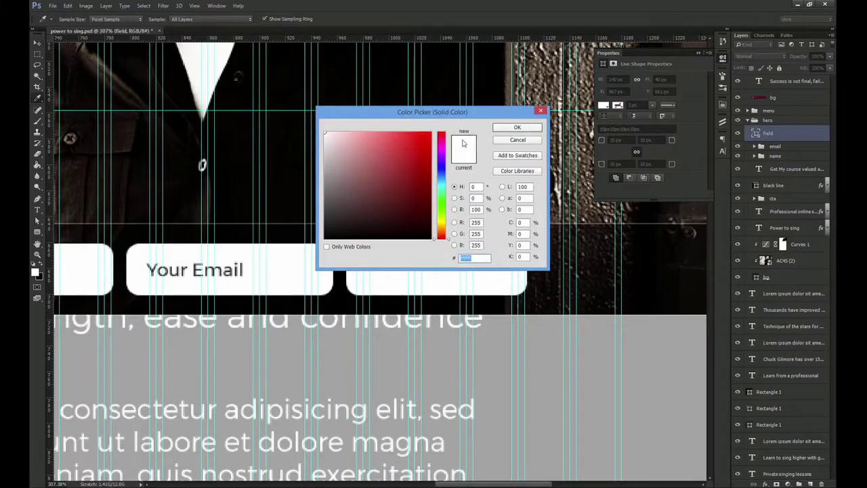
key(alt+Tab)
key(alt+Tab)
text(0000eb)
text(1b22)
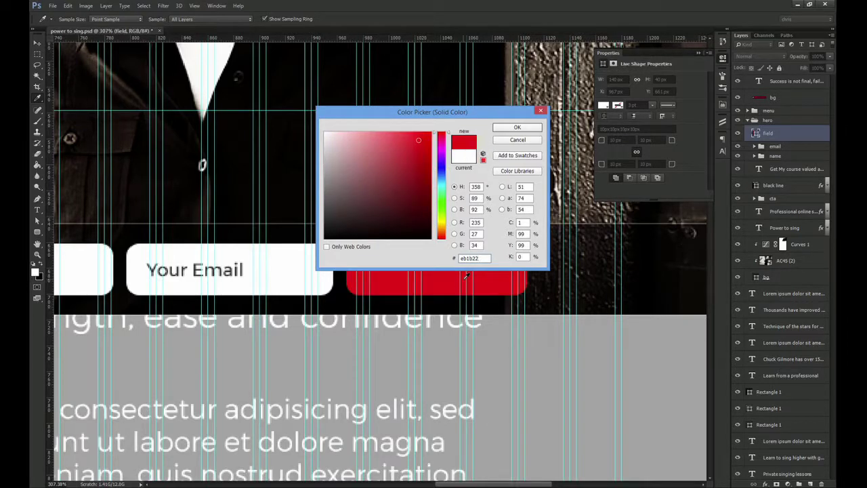
key(Return)
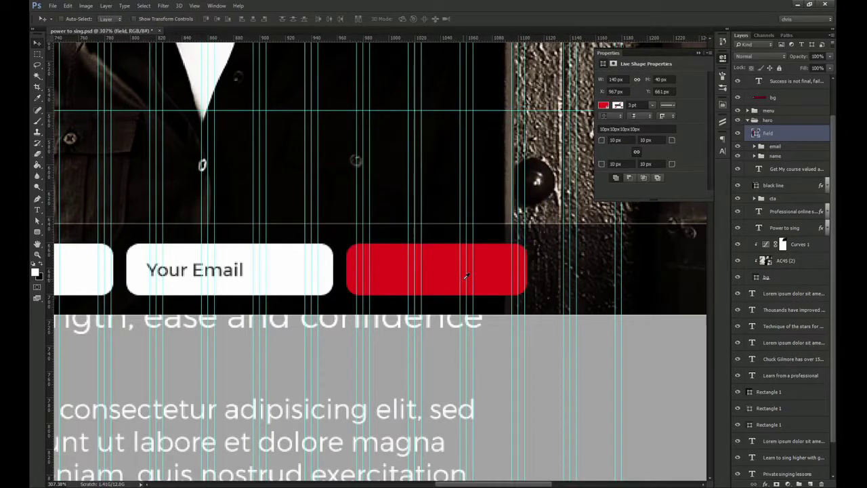
Copy the Your Email text onto the red box and change it to 'Download'
ctrl+click(223, 273)
drag(788, 160, 787, 126)
drag(303, 234, 542, 236)
key(t)
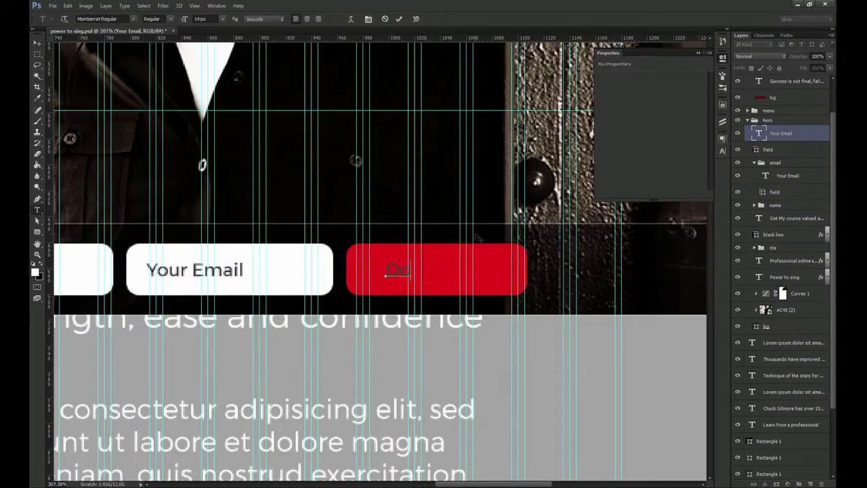
text(Download)
key(ctrl+Return)
Style the label bold, 16 px, white (fff), all caps, centred in the red box
click(722, 150)
click(691, 143)
click(655, 158)
text(16)
key(Return)
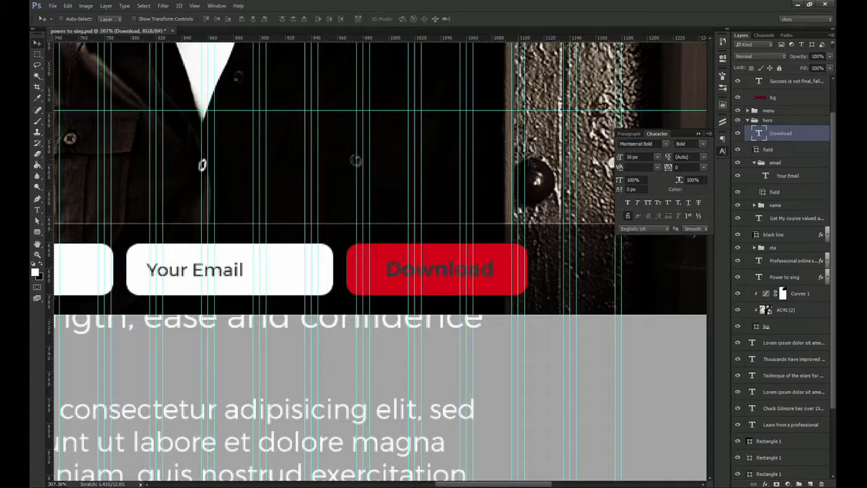
click(695, 190)
text(ffffff)
key(Return)
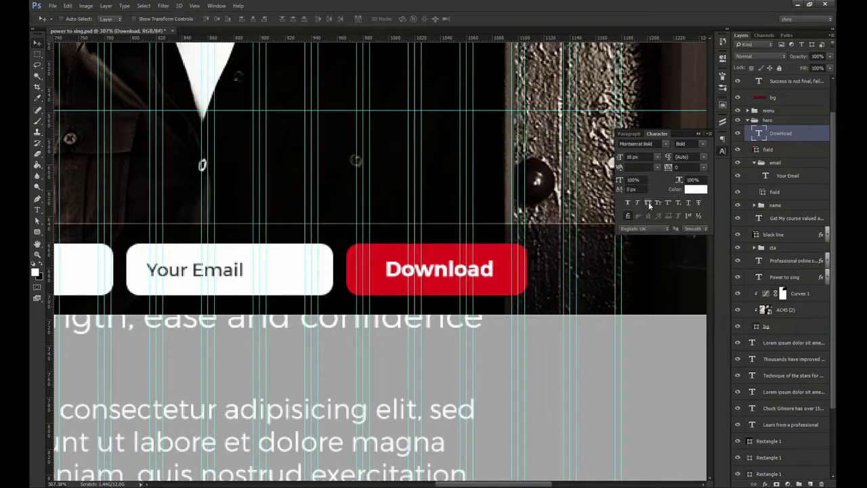
click(648, 203)
ctrl+shift+click(384, 275)
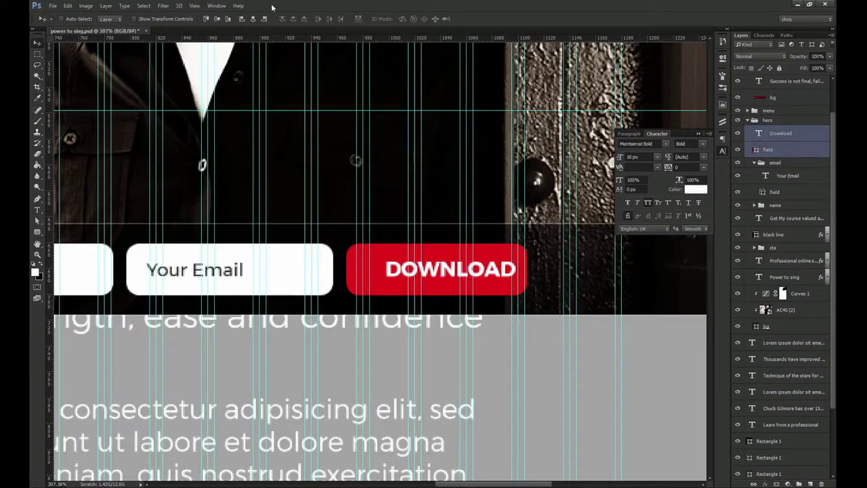
click(253, 19)
Group the DOWNLOAD label and red box as 'download'
key(ctrl+1)
drag(357, 189, 420, 147)
key(ctrl+g)
double_click(786, 129)
text(download)
key(Return)
Shift the name, email and download fields right to realign the form row
click(755, 140)
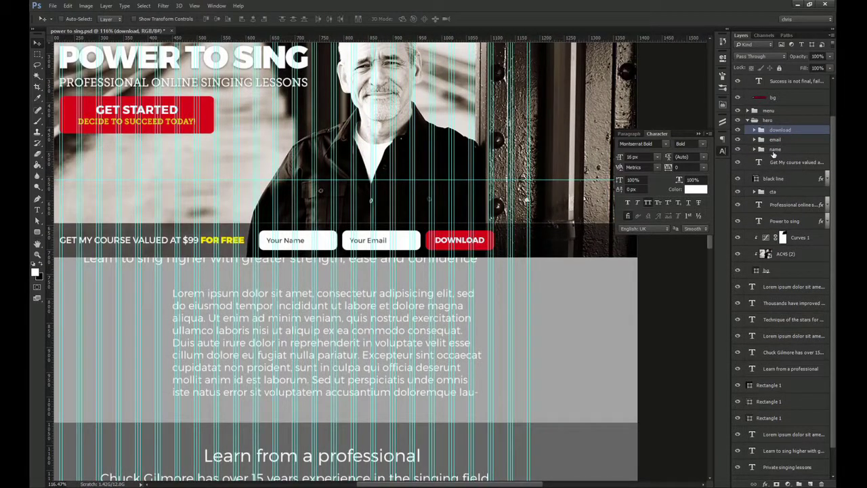
shift+click(773, 150)
drag(473, 219, 521, 202)
key(z)
drag(523, 234, 575, 290)
key(v)
key(Left)
key(ctrl+1)
drag(249, 240, 433, 220)
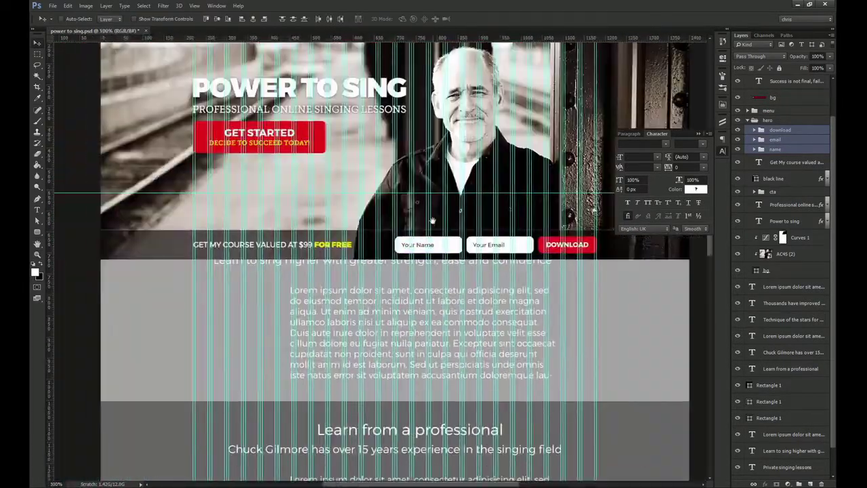
Set the offer text size to 22 px
ctrl+click(334, 245)
click(620, 157)
text(2)
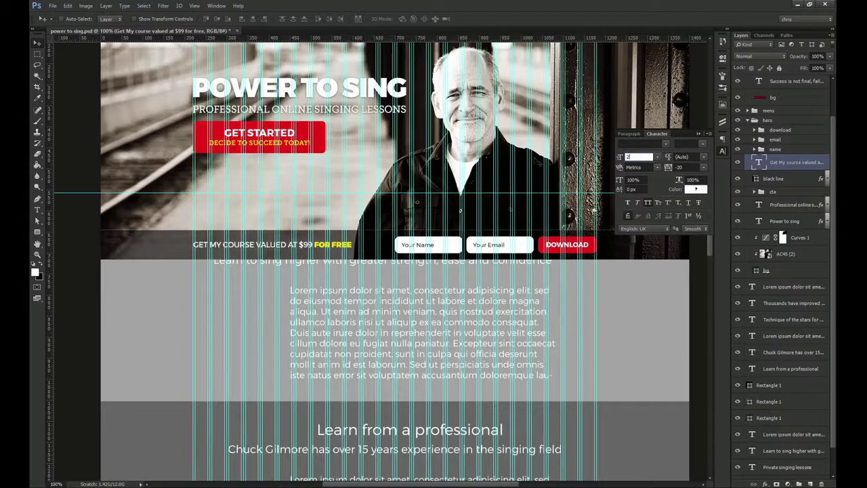
text(2)
key(Return)
Group the download group through the black line layer as 'email sign up'
ctrl+shift+click(178, 239)
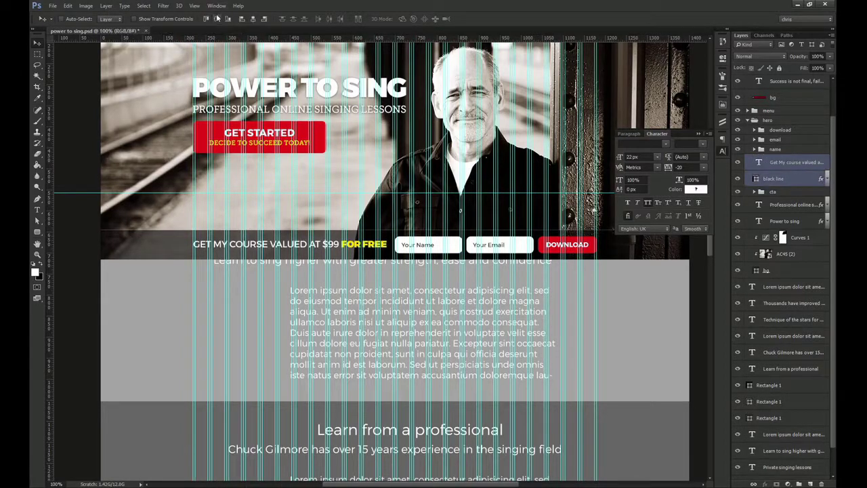
drag(381, 172, 327, 201)
click(778, 130)
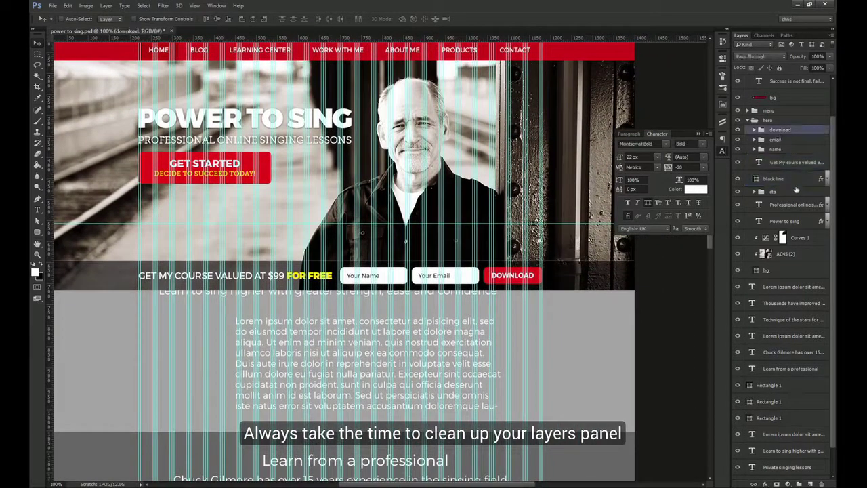
shift+click(773, 178)
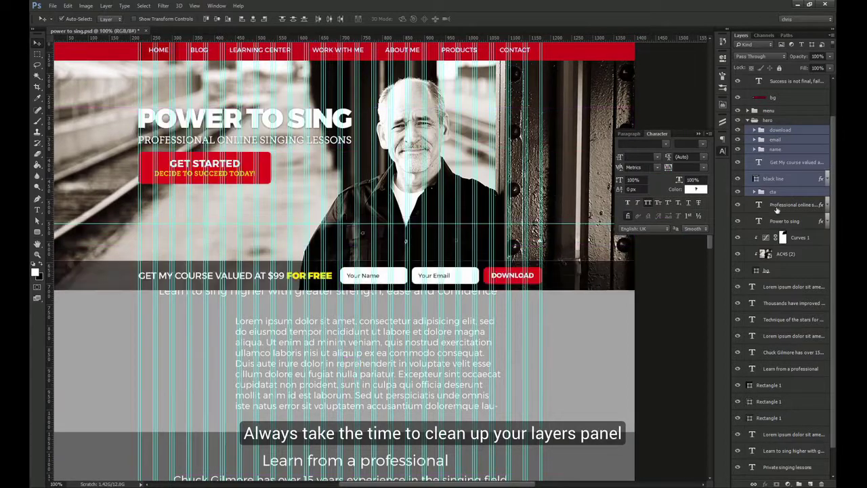
key(ctrl+g)
double_click(777, 153)
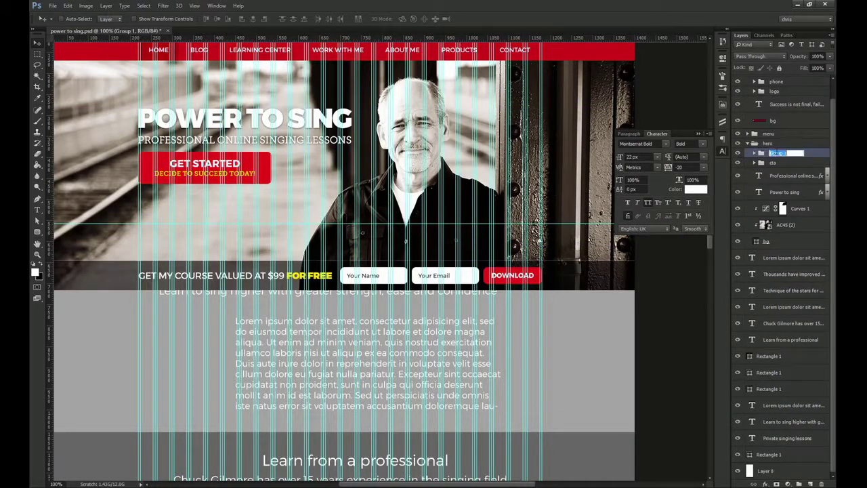
text(email sign up)
key(Return)
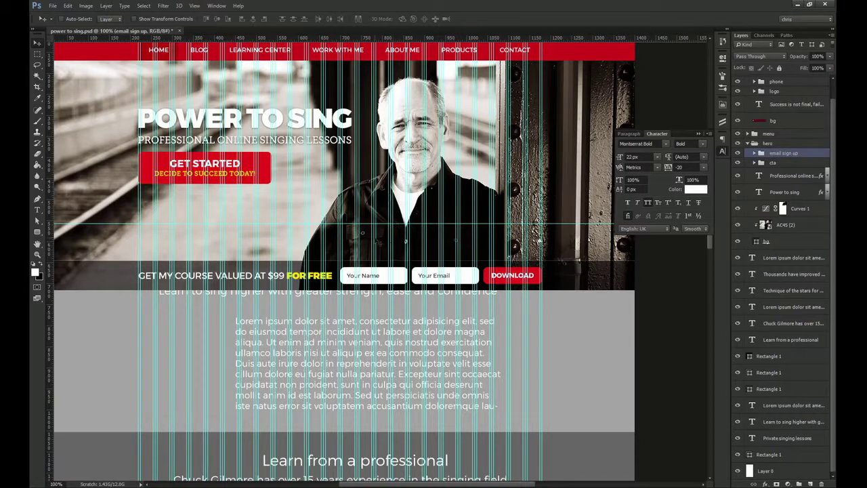
Start a text line above the sign-up bar reading 'BECOME THE BEST YOU'
key(t)
click(344, 240)
text(BECOME THE BEST YOU CAN BE. DON'T HESITATE)
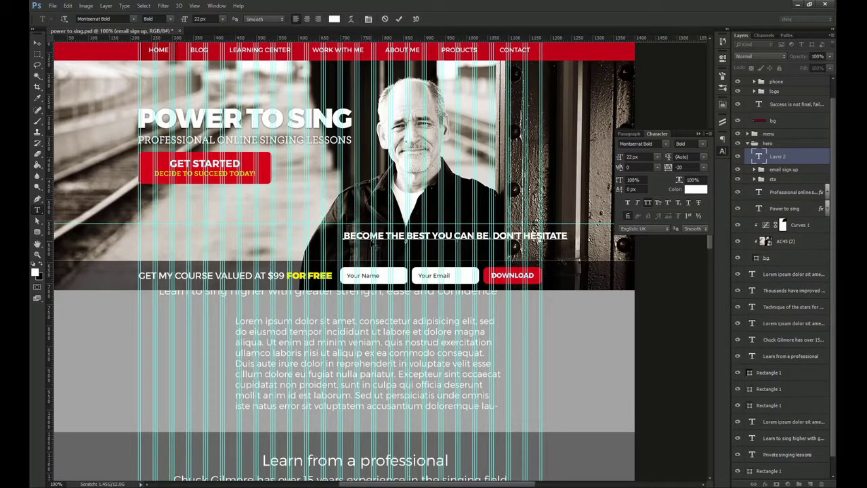
Commit the headline text and add quotation marks to it
key(ctrl+Return)
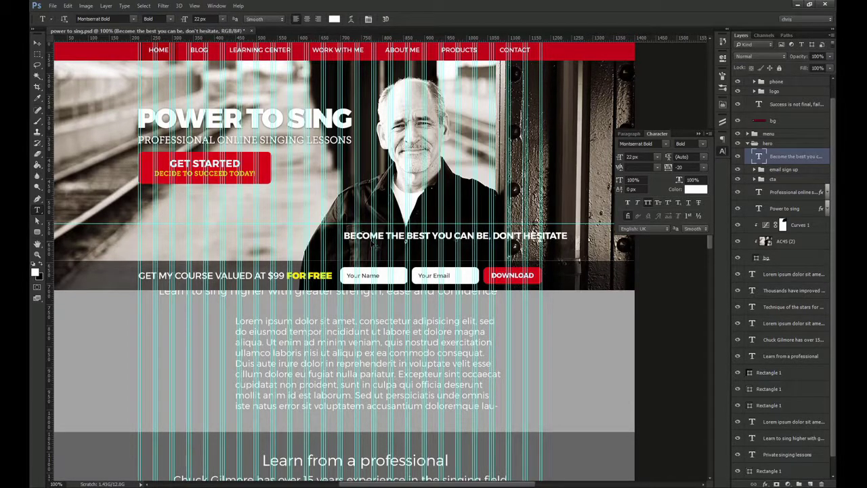
scroll(352, 251, up, 1)
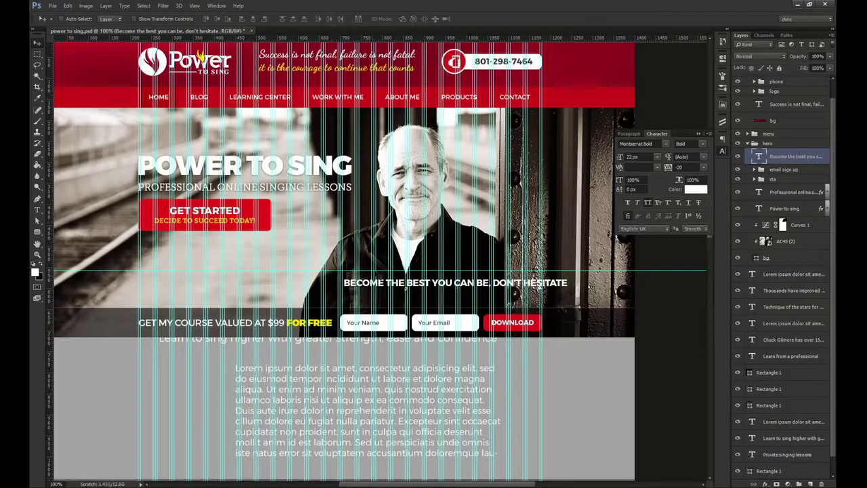
scroll(446, 279, up, 3)
click(380, 296)
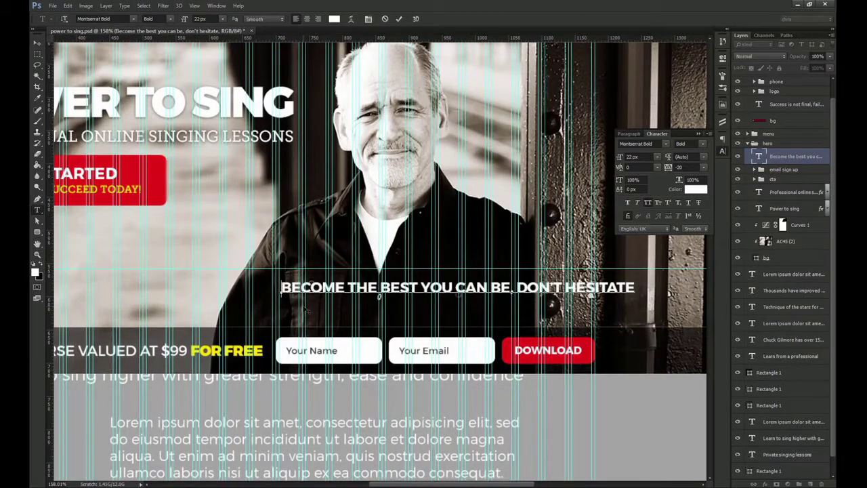
text(')
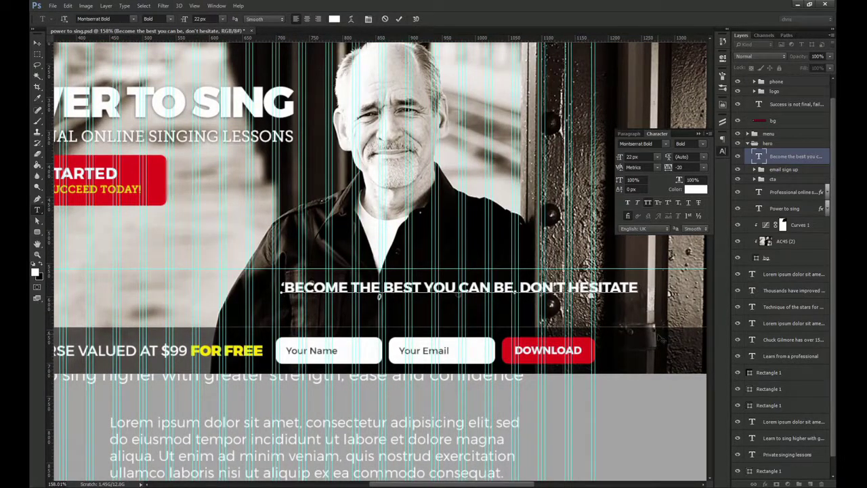
key(ctrl+Return)
Set the quote's font to Dancing Script Bold and turn off All Caps
click(640, 143)
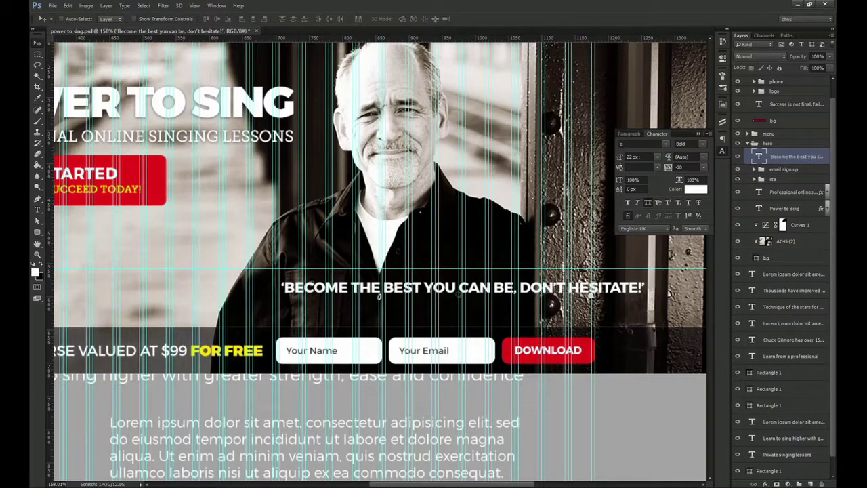
text(Dancing s)
click(664, 175)
click(649, 202)
Set the quote's size to 30 px and nudge it into place above the bar
drag(621, 158, 627, 157)
drag(421, 292, 407, 300)
key(ctrl+minus)
drag(461, 279, 372, 211)
drag(639, 158, 569, 159)
text(30)
key(Return)
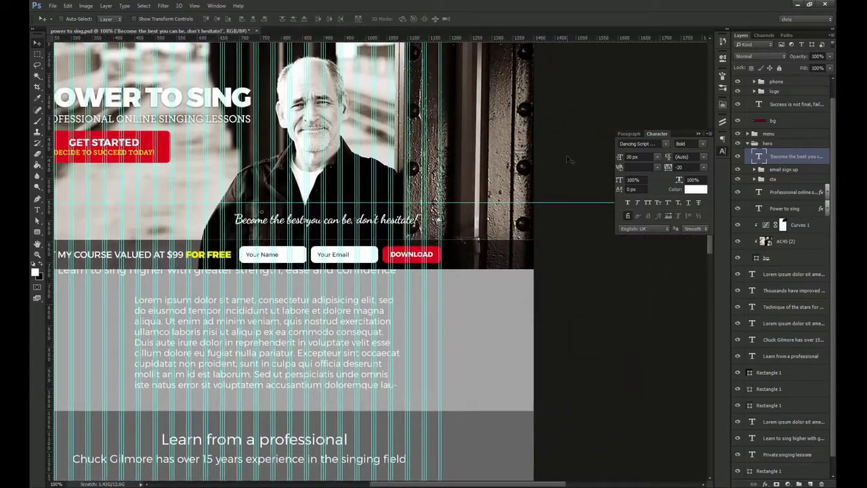
mouse_move(388, 215)
mouse_down()
mouse_move(395, 220)
mouse_move(393, 209)
mouse_up()
key(alt+Tab)
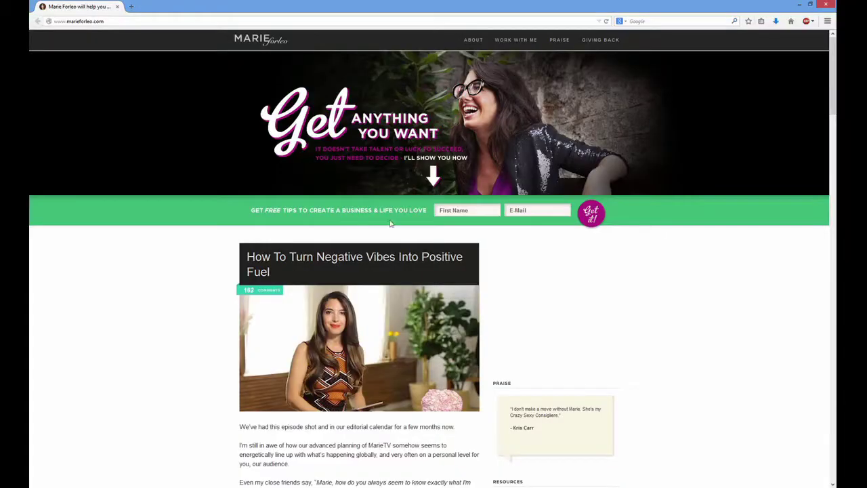
key(alt+Tab)
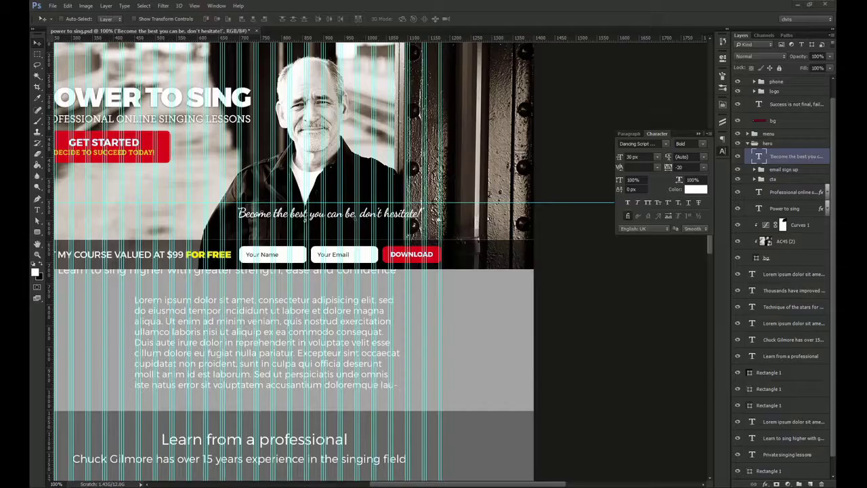
Reset the quote's tracking to 0 and shift it slightly down and right
drag(392, 251, 460, 248)
key(ctrl+apostrophe)
key(ctrl+apostrophe)
key(ctrl+apostrophe)
key(ctrl+h)
key(b)
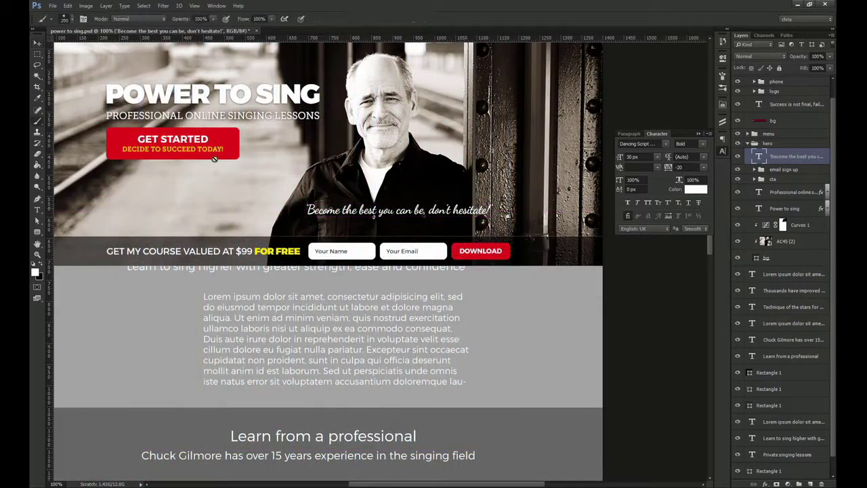
key(v)
drag(507, 213, 482, 232)
scroll(459, 224, up, 2)
click(704, 168)
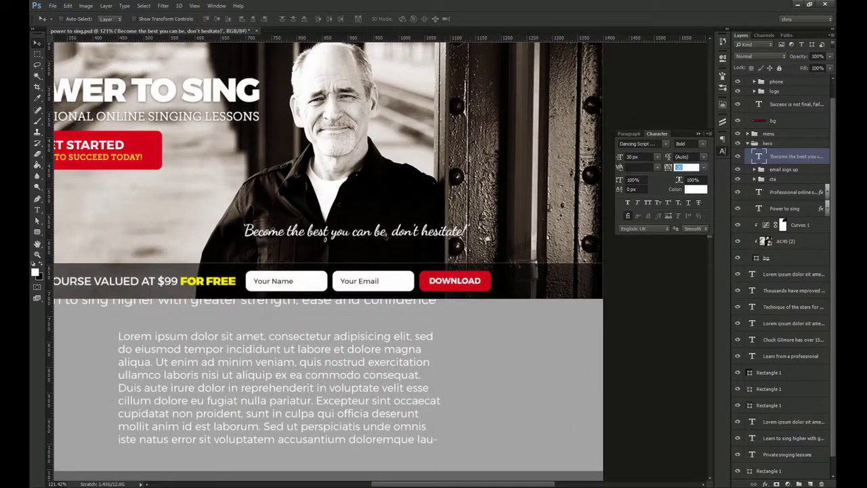
key(Return)
mouse_move(464, 225)
mouse_down()
mouse_move(470, 231)
mouse_move(407, 235)
mouse_up()
On a new layer, stamp the 259 px arrow brush at about 80 px beside the quote
click(810, 482)
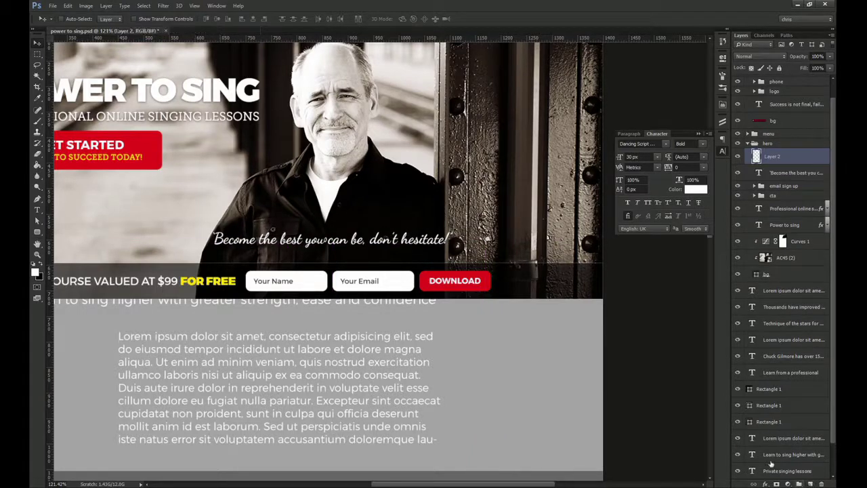
key(b)
click(722, 88)
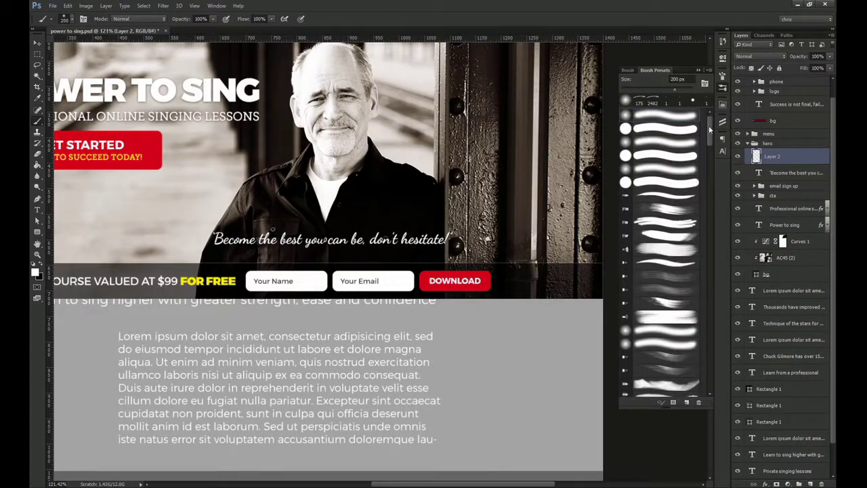
click(650, 102)
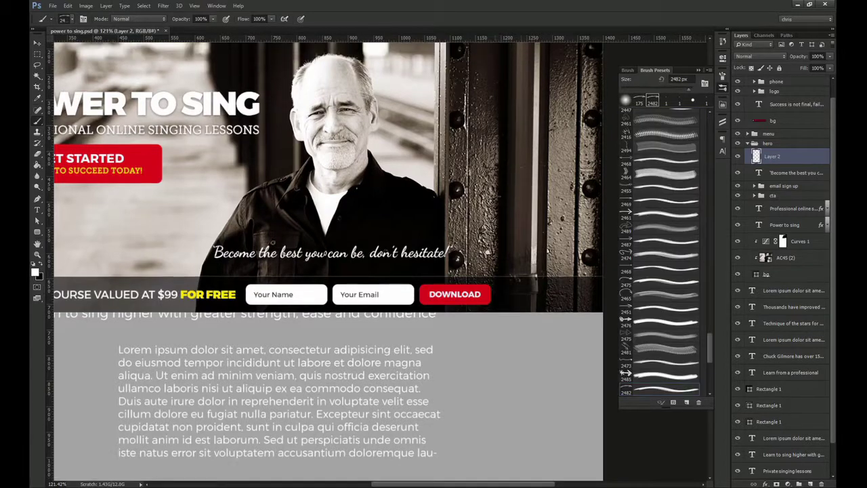
key(bracketleft)
key(bracketleft)
key(bracketleft)
key(bracketleft)
key(bracketleft)
key(bracketleft)
key(bracketleft)
key(bracketleft)
key(bracketleft)
key(bracketleft)
key(bracketleft)
key(bracketleft)
key(bracketleft)
key(bracketleft)
key(bracketleft)
key(bracketleft)
key(bracketleft)
key(bracketleft)
key(bracketleft)
key(bracketleft)
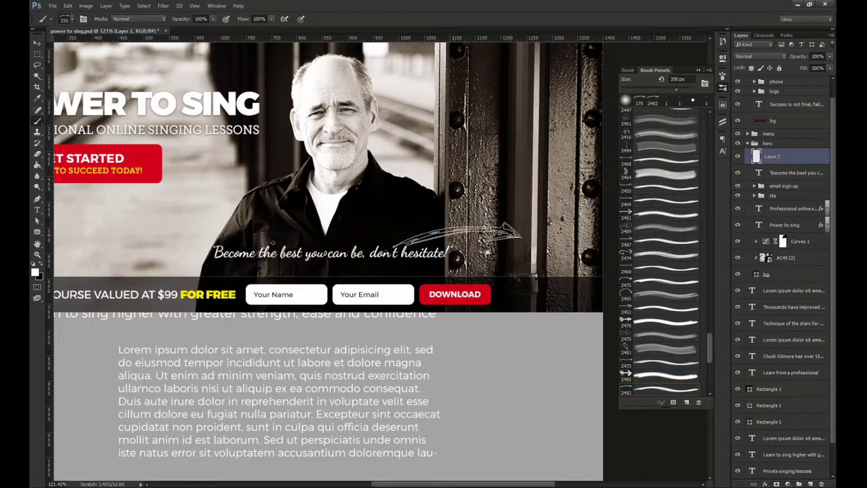
drag(710, 345, 711, 292)
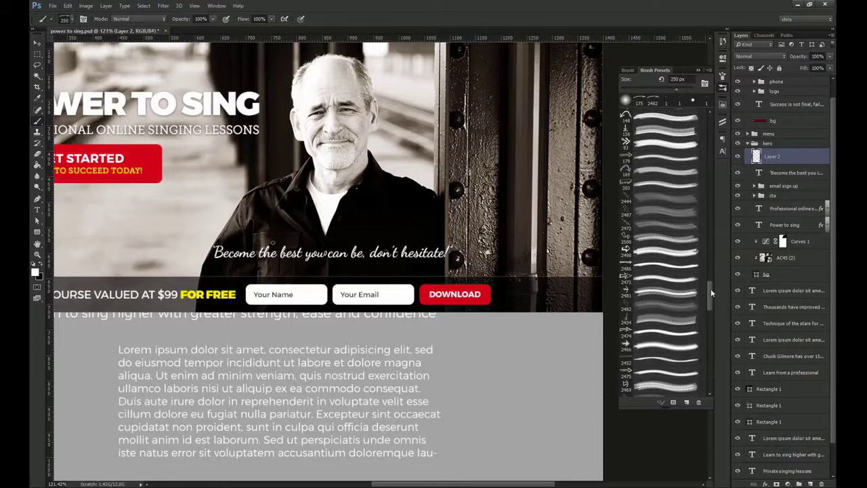
click(666, 337)
scroll(660, 258, up, 5)
click(664, 183)
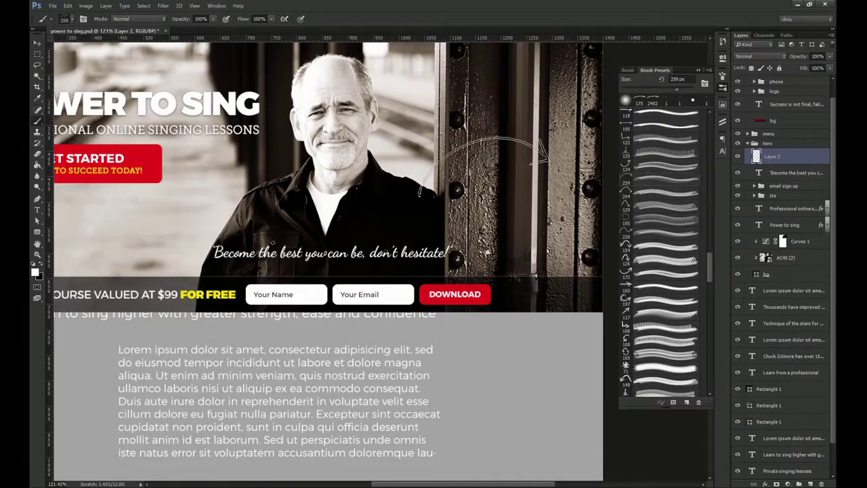
key(bracketleft)
key(bracketleft)
key(bracketleft)
key(bracketleft)
key(bracketleft)
key(bracketleft)
key(bracketleft)
click(482, 227)
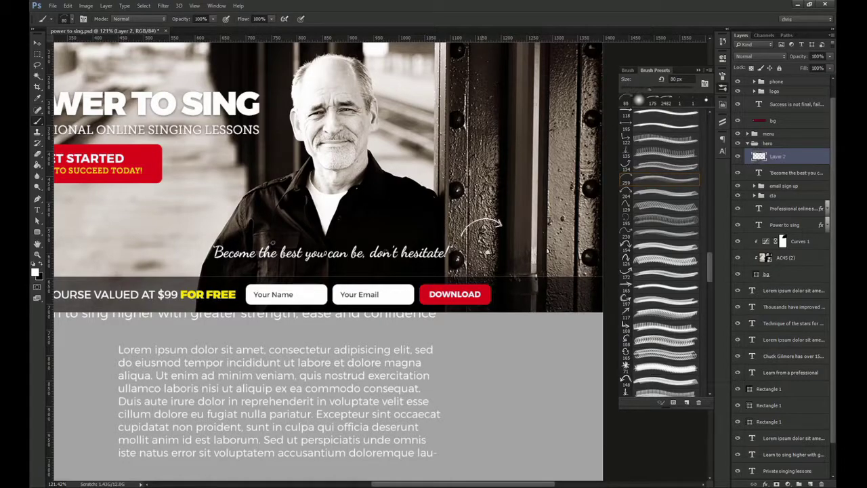
Rotate the arrow to 105 degrees and move it down behind the email field
key(ctrl+t)
drag(535, 193, 506, 290)
key(Return)
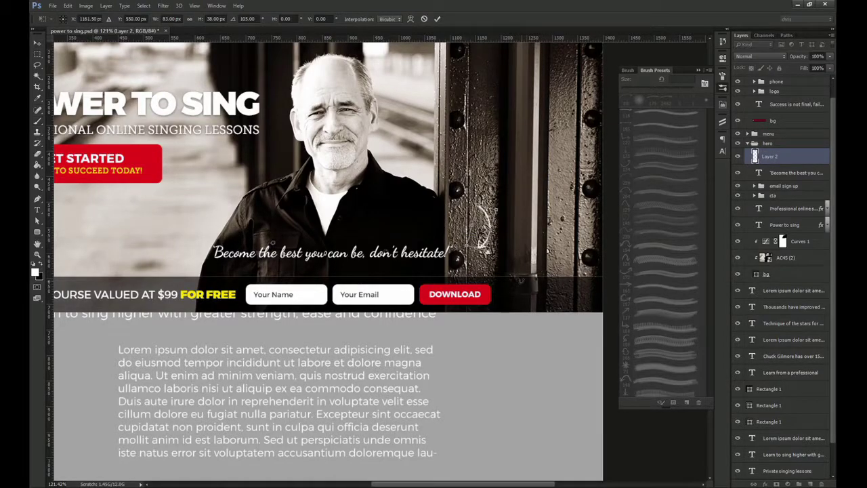
key(v)
drag(535, 223, 408, 284)
scroll(420, 281, up, 3)
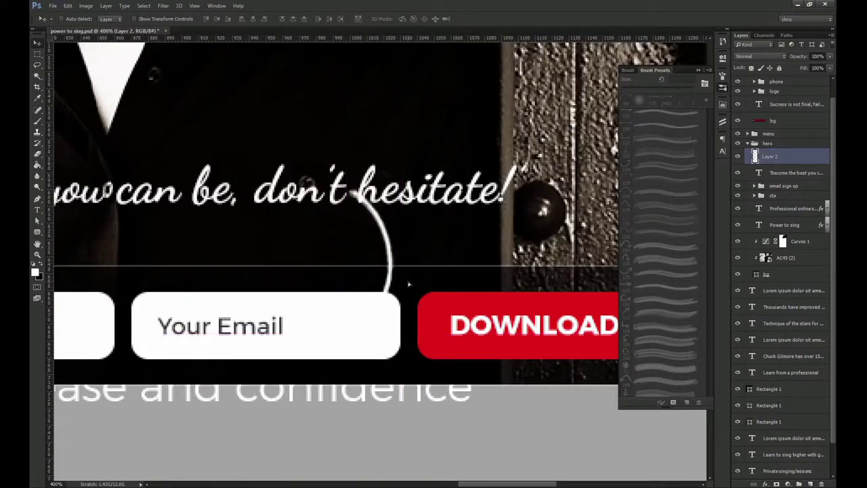
mouse_move(496, 218)
mouse_down()
mouse_move(509, 240)
mouse_move(491, 242)
mouse_up()
double_click(778, 156)
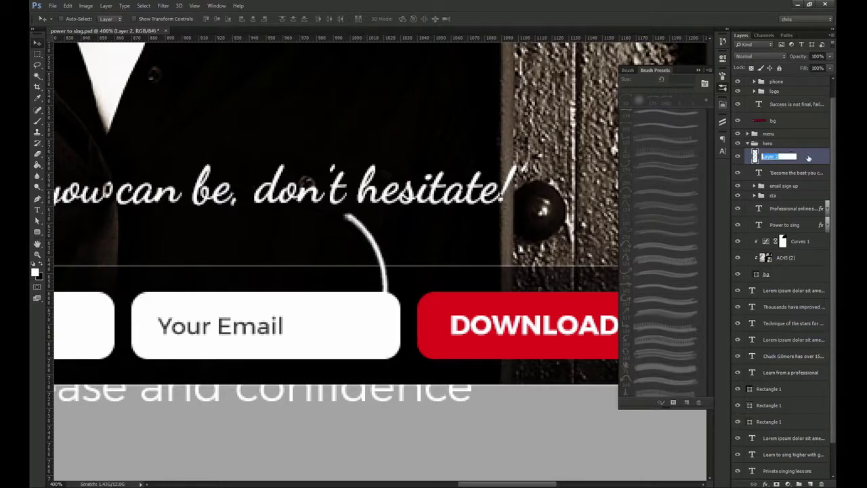
double_click(809, 157)
Give the arrow a Color Overlay using red sampled from the DOWNLOAD button
click(553, 276)
click(688, 209)
click(440, 325)
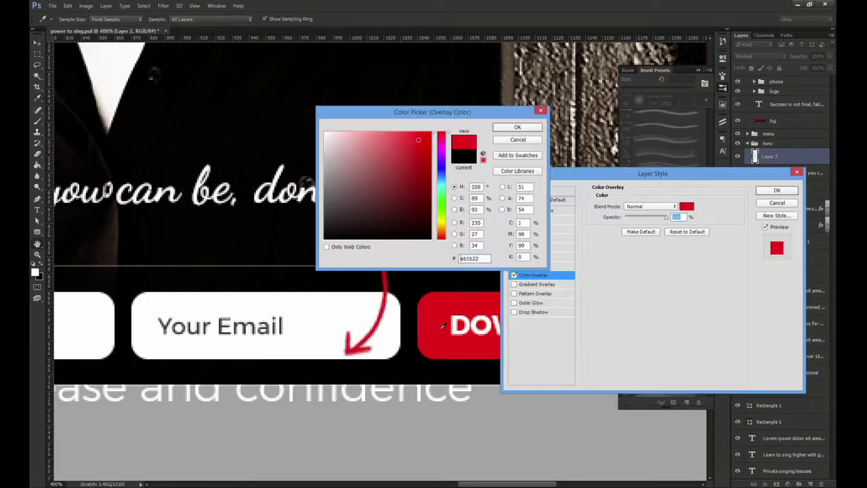
key(Return)
key(Return)
key(ctrl+1)
Erase the arrow's top end and nudge the arrow into place
drag(379, 259, 433, 259)
key(e)
drag(359, 230, 338, 205)
key(v)
drag(388, 292, 397, 287)
key(ctrl+1)
drag(377, 256, 397, 257)
drag(394, 271, 391, 266)
Rotate the arrow counterclockwise and shrink it slightly to point at the email field
key(ctrl+t)
drag(403, 300, 450, 289)
key(Return)
key(ctrl+t)
drag(337, 318, 330, 313)
key(Return)
key(ctrl+1)
drag(419, 266, 514, 308)
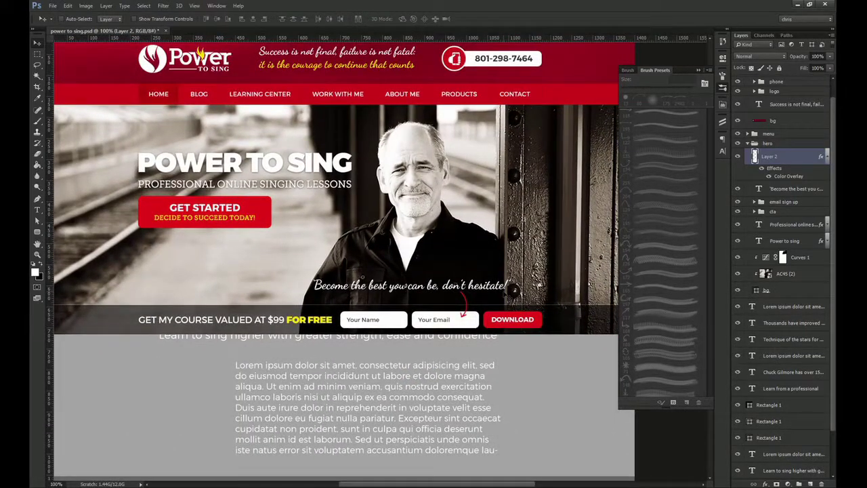
Rename Layer 2 to 'arrow'
double_click(775, 163)
key(Escape)
double_click(770, 157)
text(arrow)
key(Return)
Collapse the arrow's effects, the Brush Presets panel and the hero and header groups, then go full screen
click(825, 156)
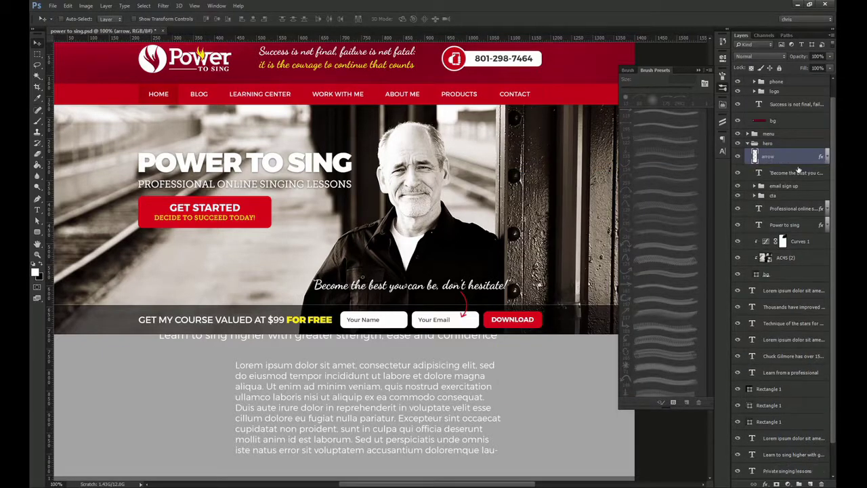
shift+click(796, 172)
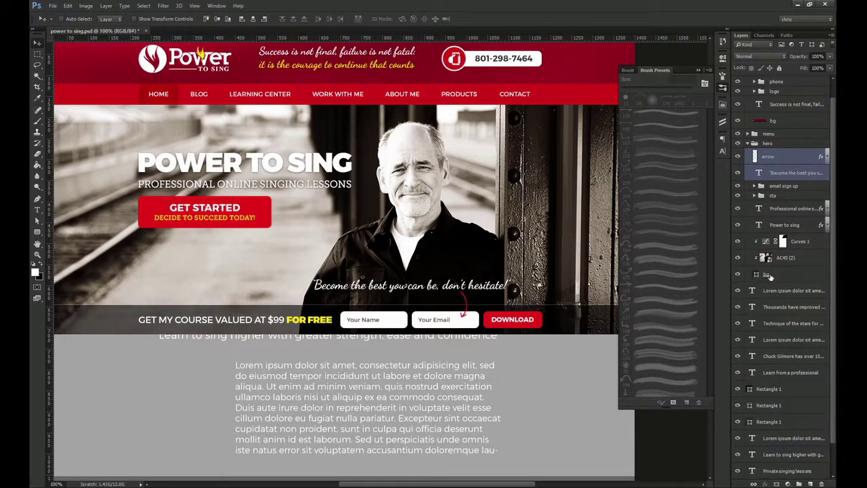
click(725, 92)
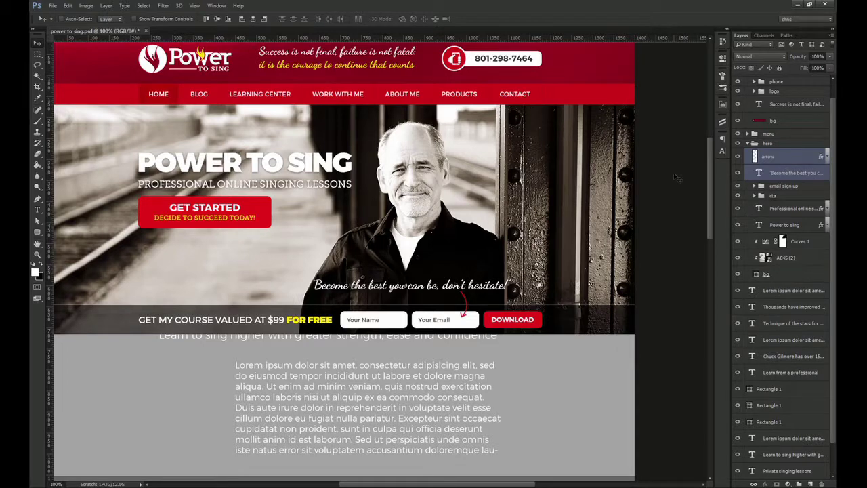
drag(525, 246, 560, 264)
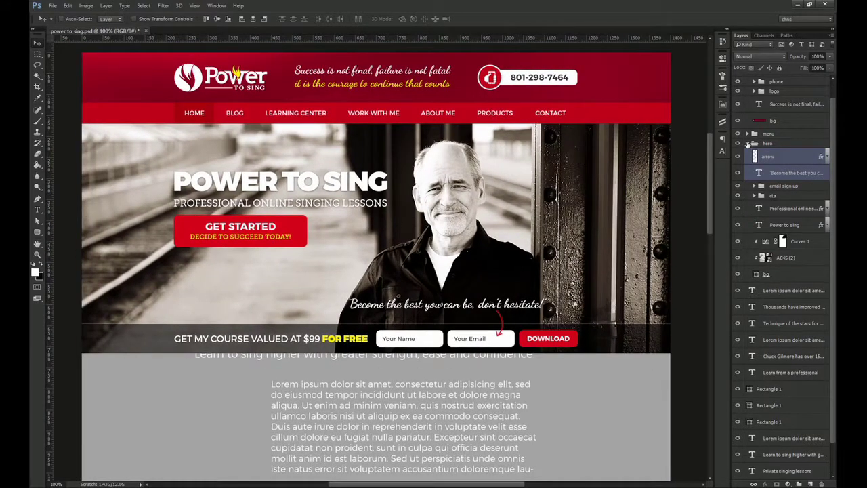
click(748, 143)
click(748, 90)
key(f)
key(f)
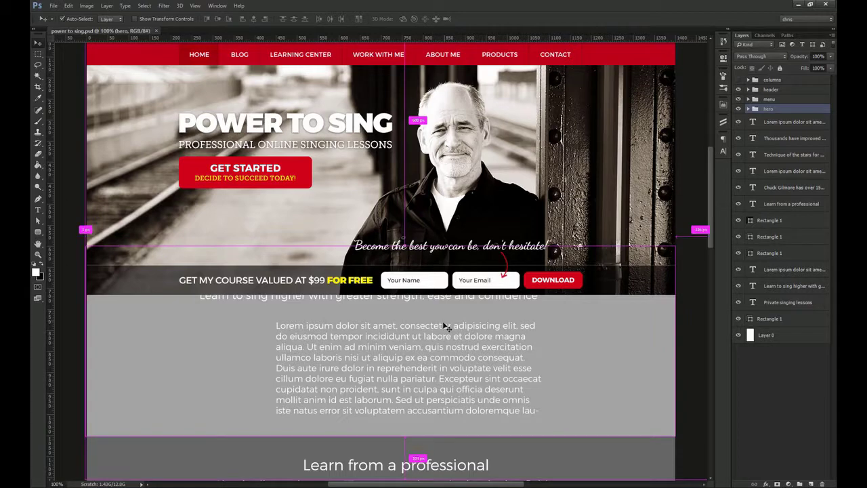
Move the Private singing lessons heading, subline and paragraph down 55 px
click(444, 327)
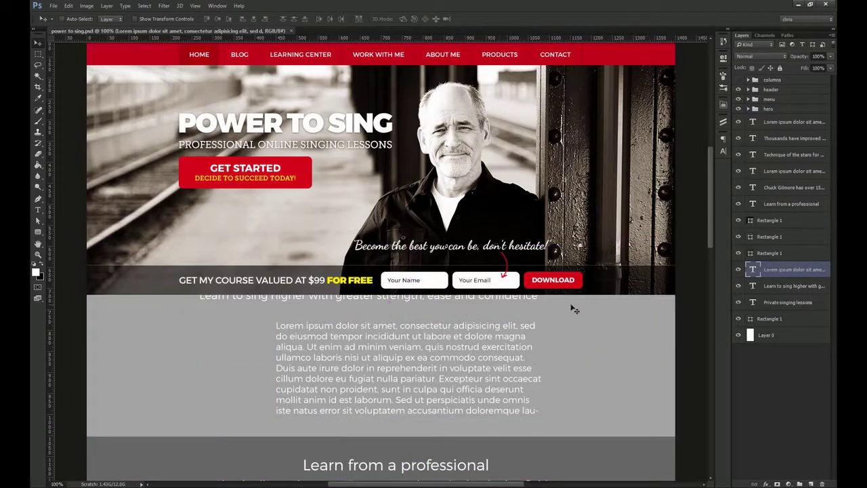
shift+click(785, 287)
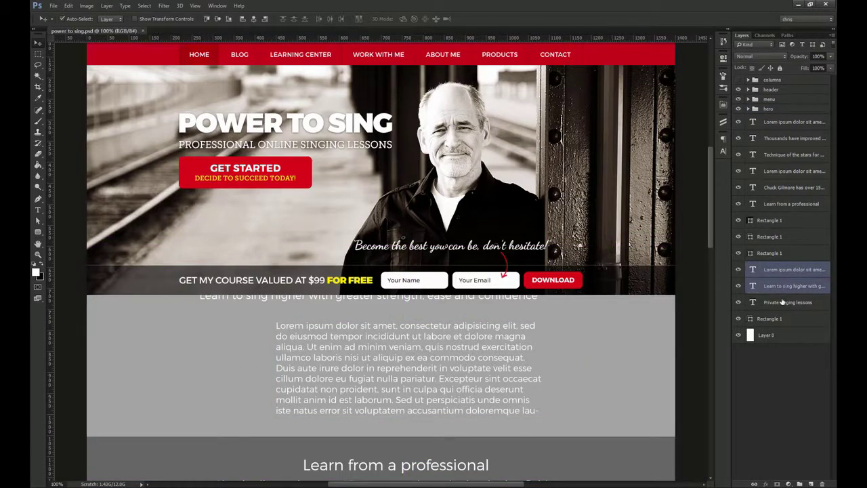
shift+click(785, 303)
drag(532, 327, 532, 365)
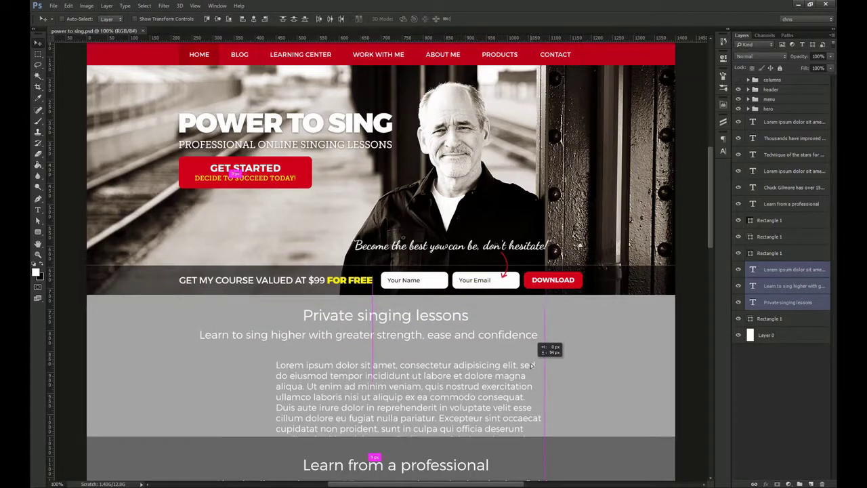
Push the lower section layers down about 63 px and drag the grey band down to fill the gap
scroll(532, 365, down, 5)
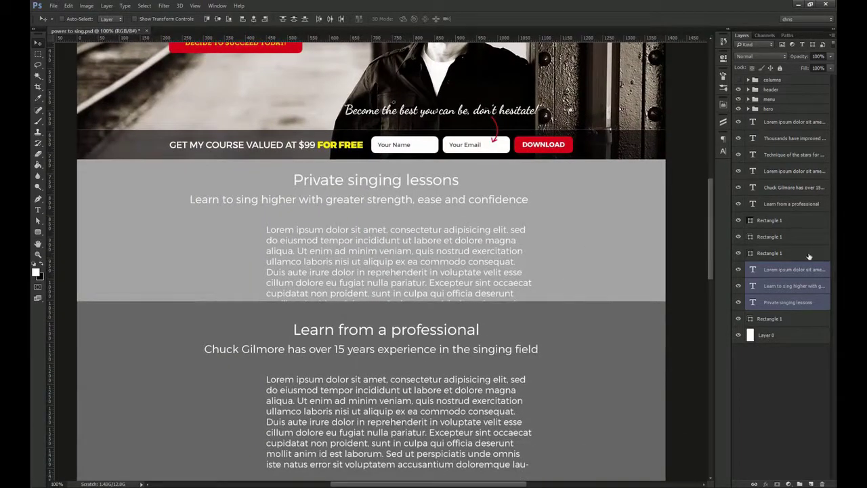
click(809, 253)
shift+click(784, 123)
drag(538, 183, 539, 234)
click(769, 319)
drag(596, 207, 601, 256)
scroll(432, 213, up, 8)
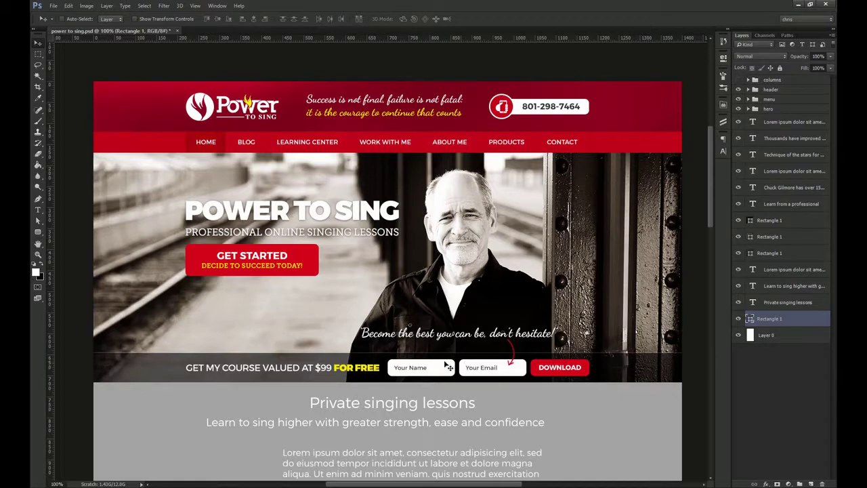
scroll(486, 426, down, 3)
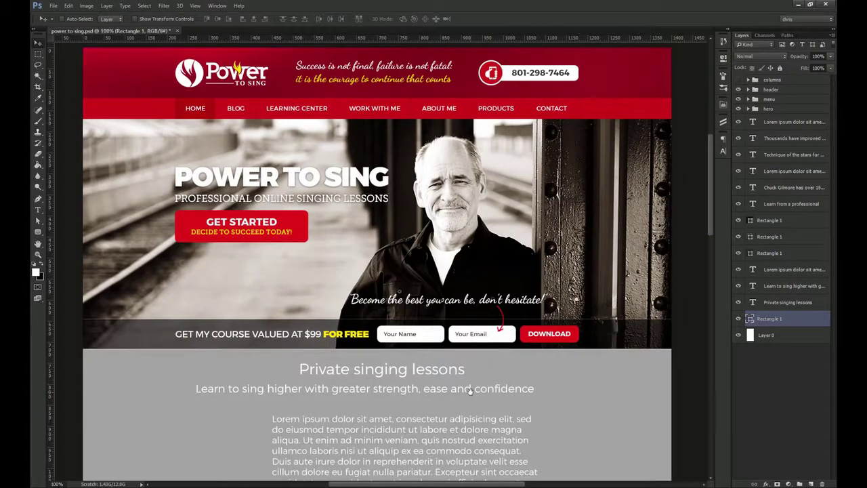
drag(471, 391, 485, 321)
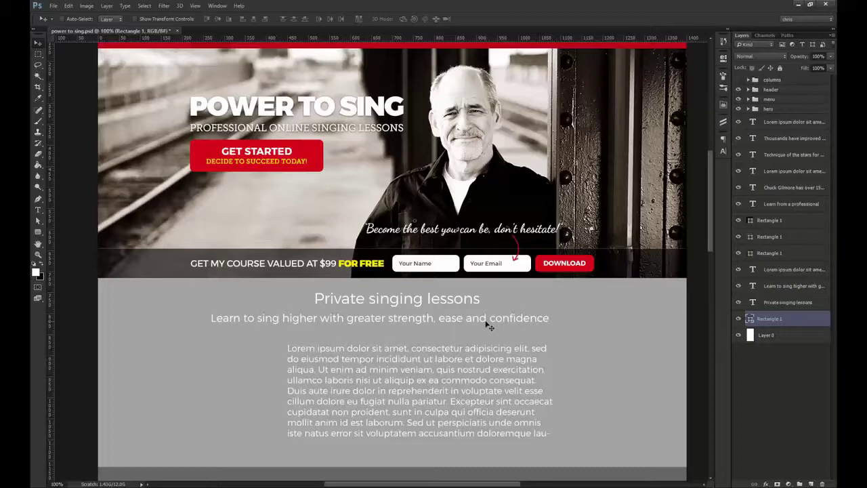
scroll(489, 326, up, 2)
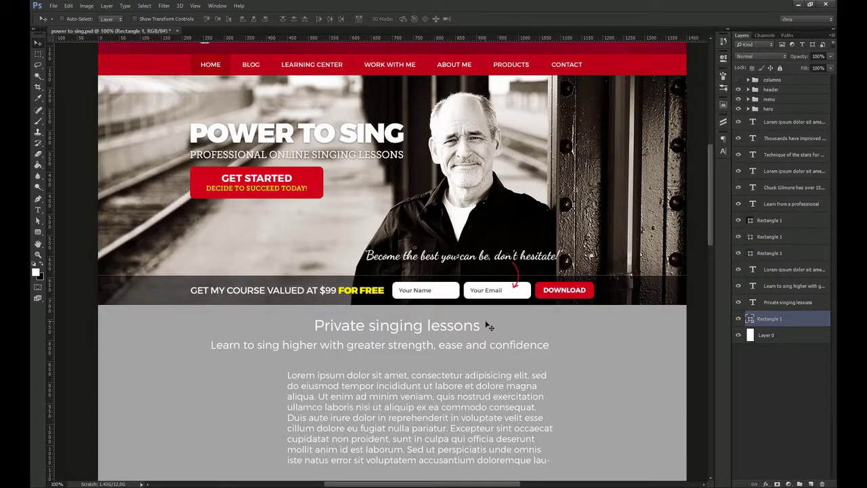
scroll(489, 326, down, 4)
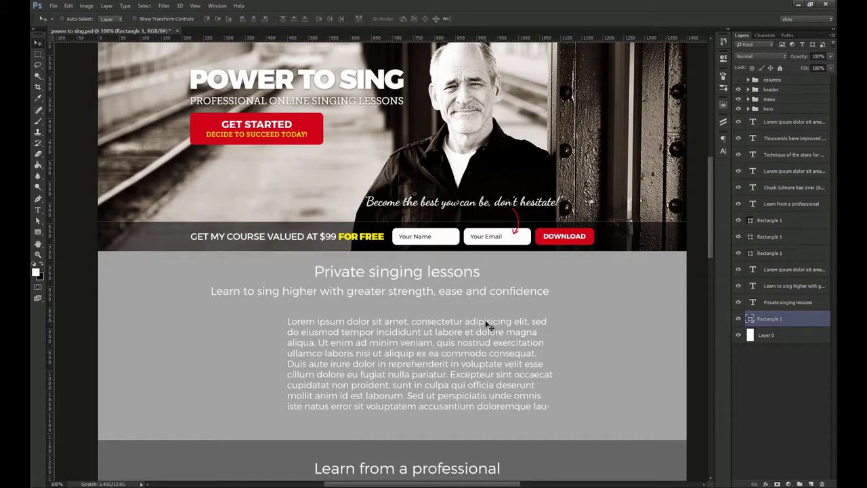
ctrl+click(425, 277)
ctrl+click(411, 294)
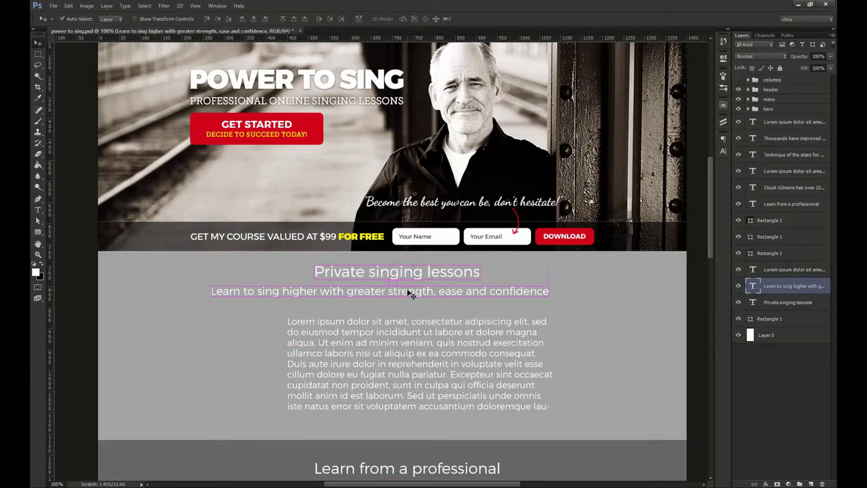
ctrl+click(400, 325)
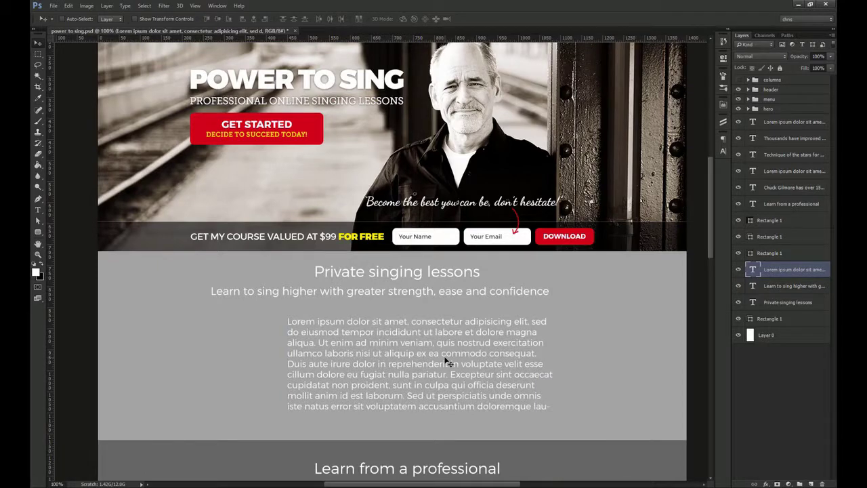
drag(453, 405, 452, 225)
drag(452, 450, 453, 196)
key(ctrl+r)
drag(365, 447, 355, 360)
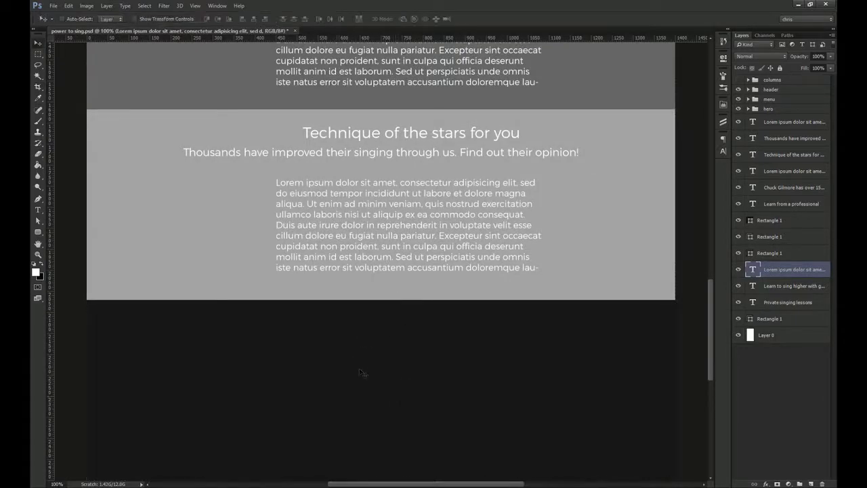
scroll(400, 359, up, 10)
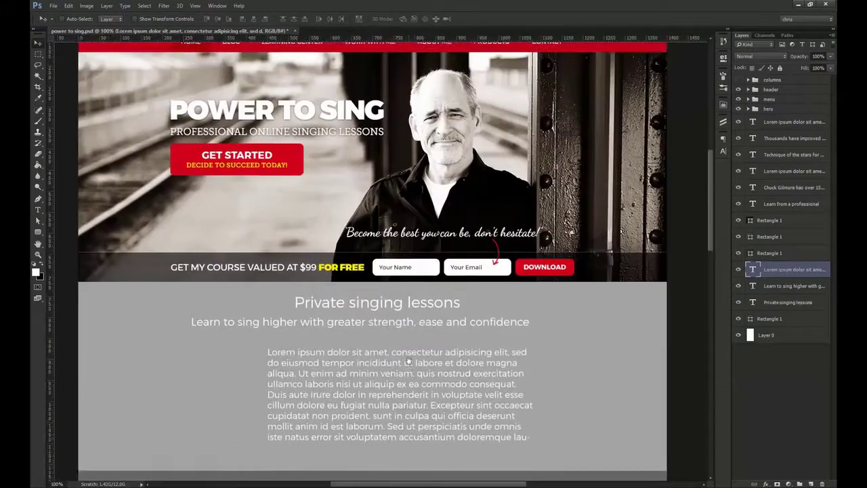
drag(408, 361, 414, 242)
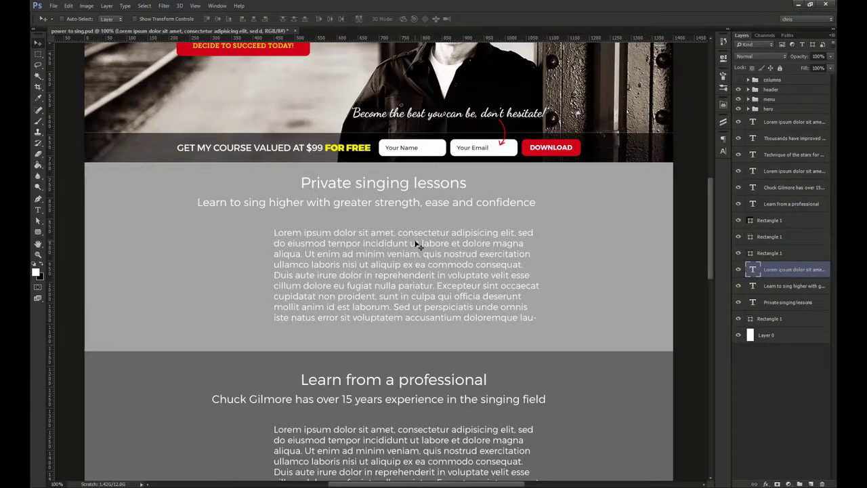
drag(418, 245, 409, 273)
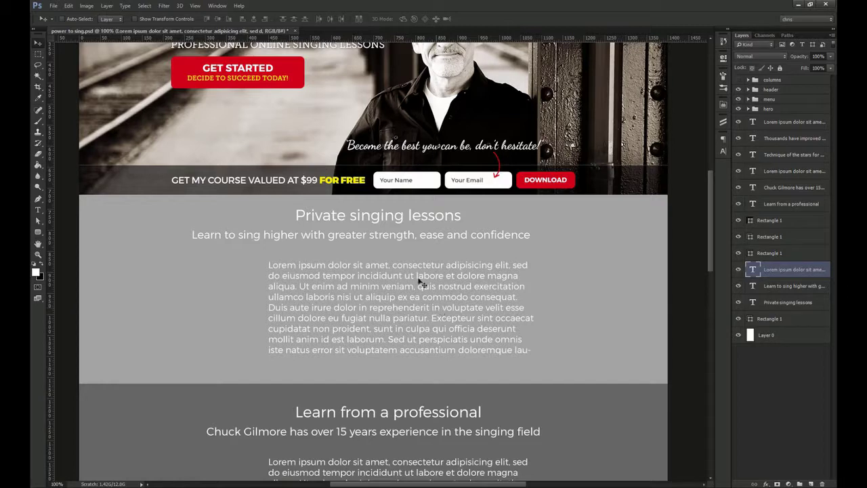
drag(384, 251, 380, 283)
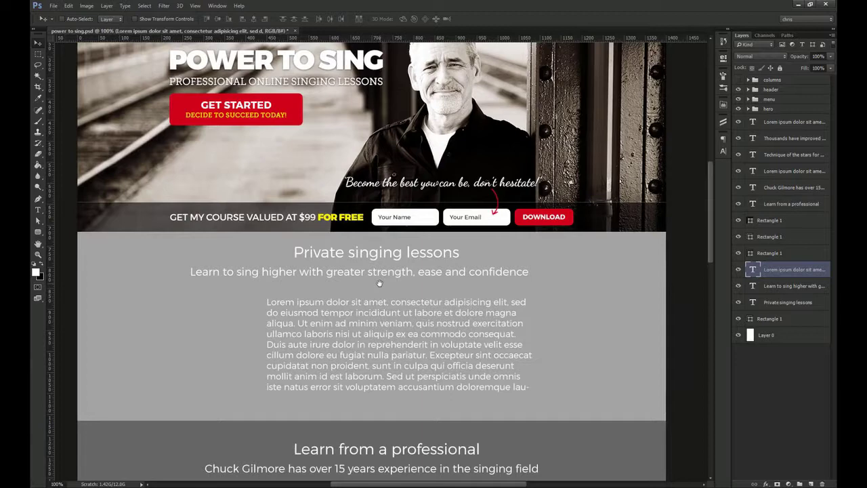
Make the Private singing lessons heading Montserrat Bold in All Caps
ctrl+click(383, 261)
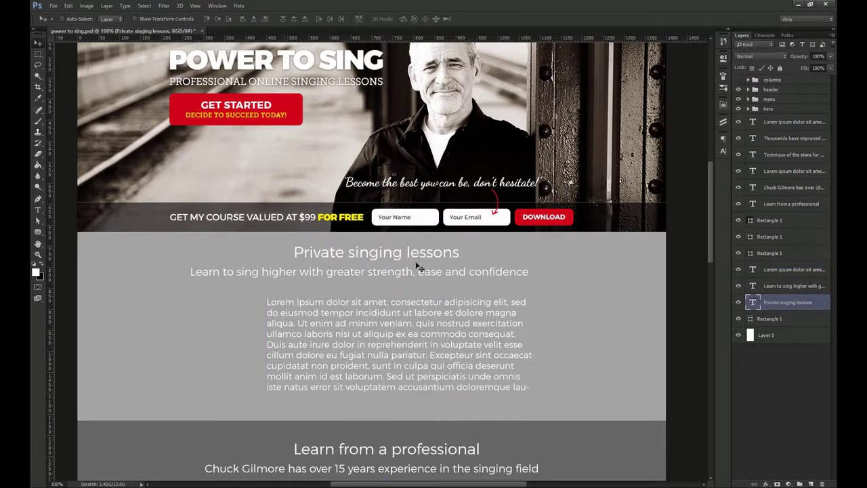
click(722, 151)
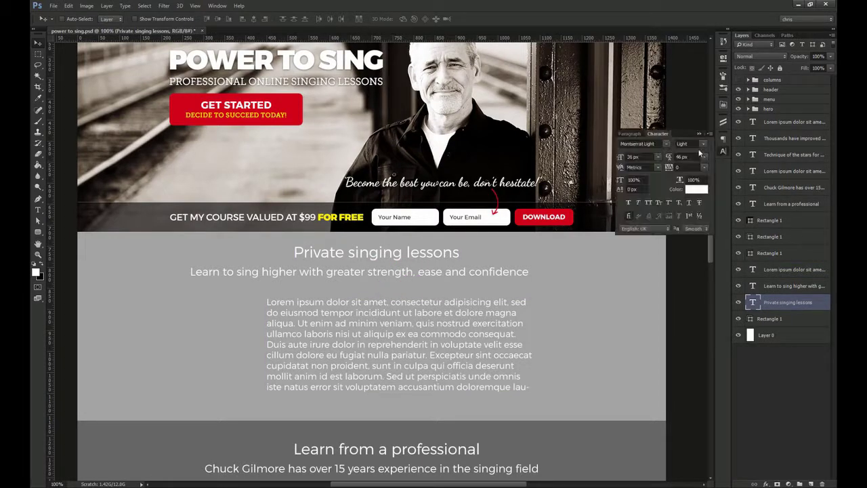
click(702, 145)
click(689, 174)
click(648, 202)
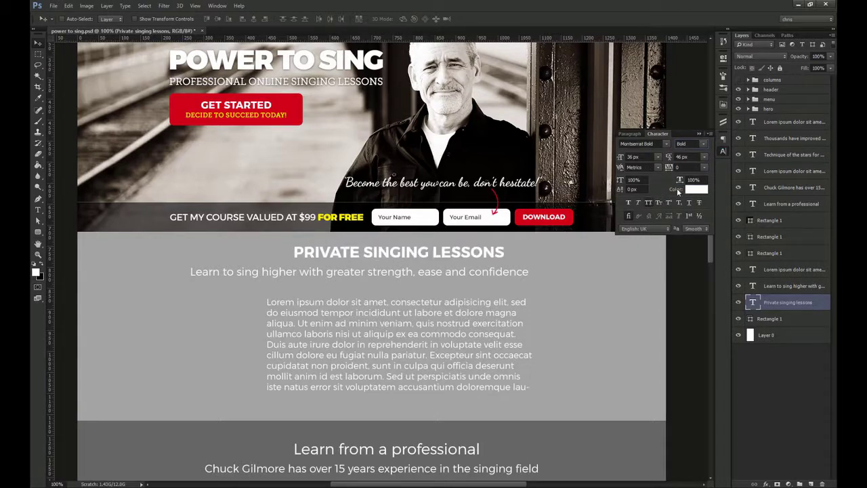
Colour the heading dark grey #333333 and centre it horizontally on the canvas
click(696, 189)
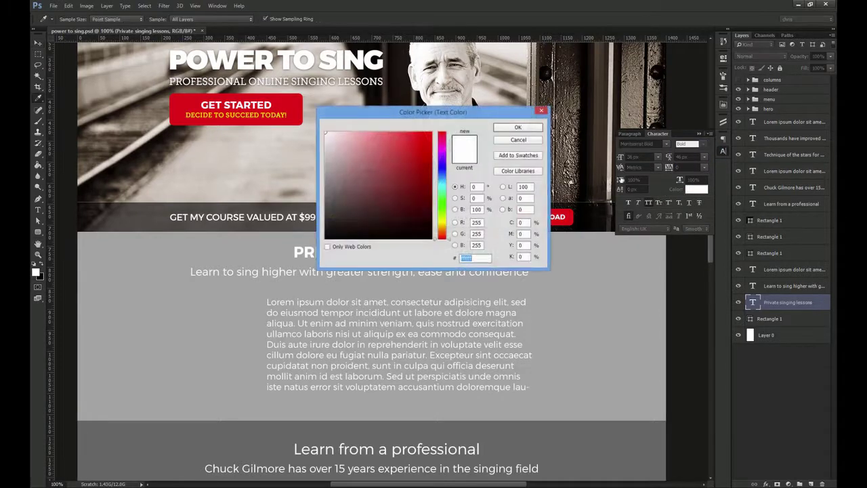
click(512, 129)
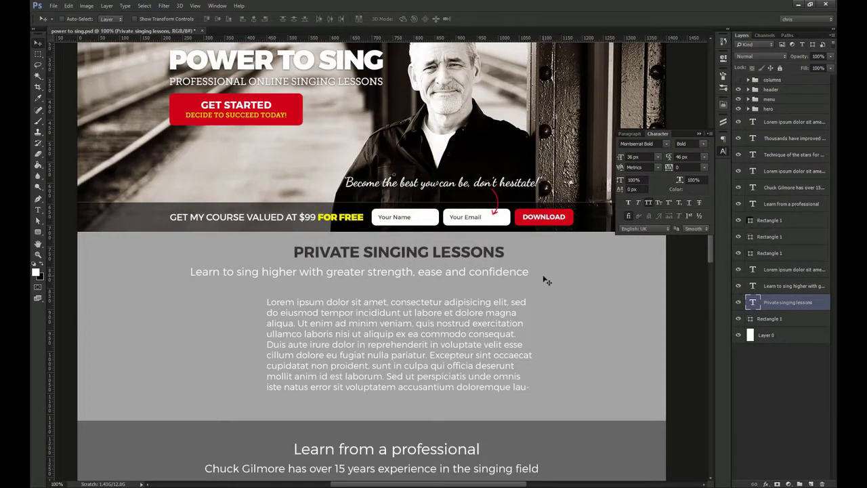
key(ctrl+a)
click(253, 19)
key(ctrl+d)
ctrl+click(367, 278)
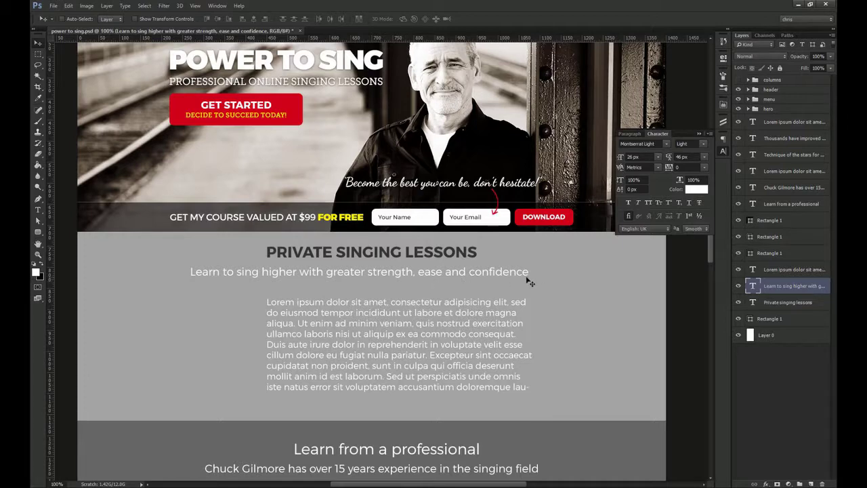
Set the subheading in Museo Slab 300 and centre it horizontally on the page
click(656, 144)
text(museo slab 300)
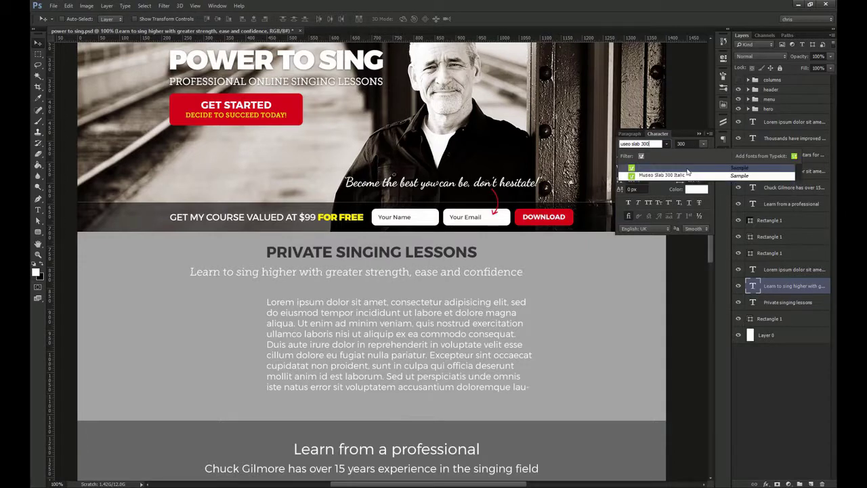
click(687, 168)
click(643, 156)
double_click(644, 157)
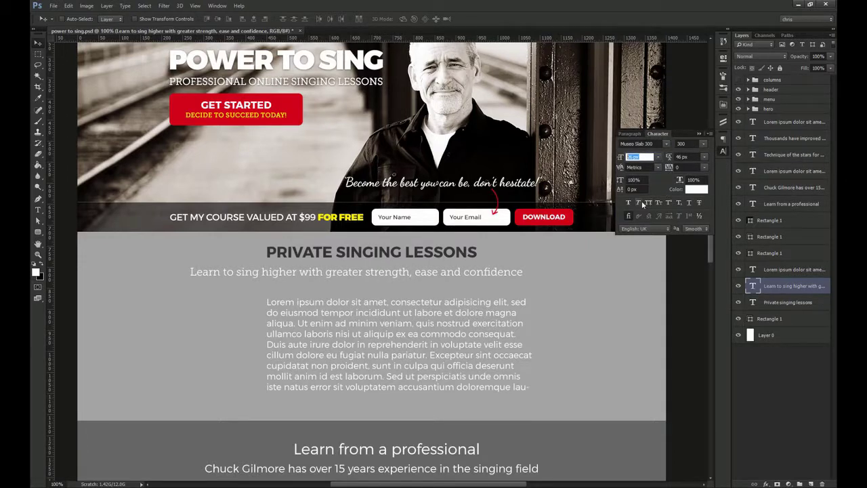
key(Return)
key(ctrl+a)
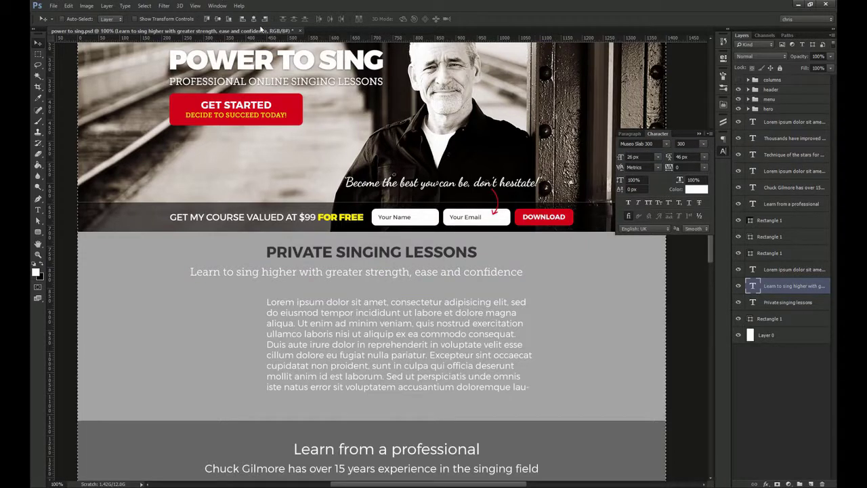
click(254, 19)
Fine-tune the heading and subheading positions so the subline sits evenly spaced below the heading
key(ctrl+space)
drag(348, 235, 384, 288)
drag(383, 309, 383, 300)
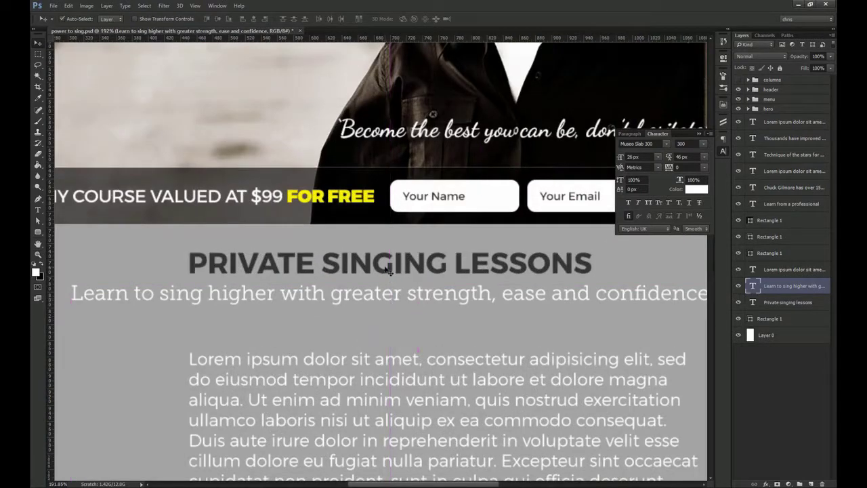
ctrl+shift+click(391, 266)
drag(391, 266, 391, 239)
key(shift+Down)
key(shift+Down)
key(shift+Down)
key(shift+Down)
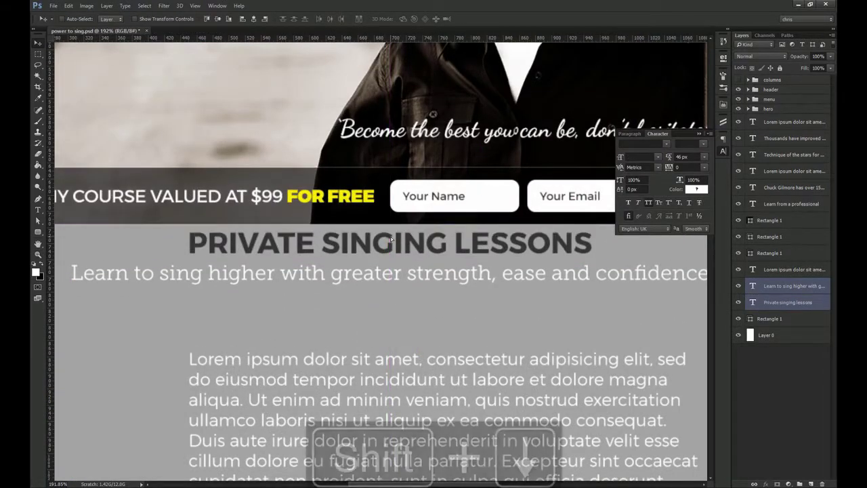
key(shift+Down)
key(ctrl+1)
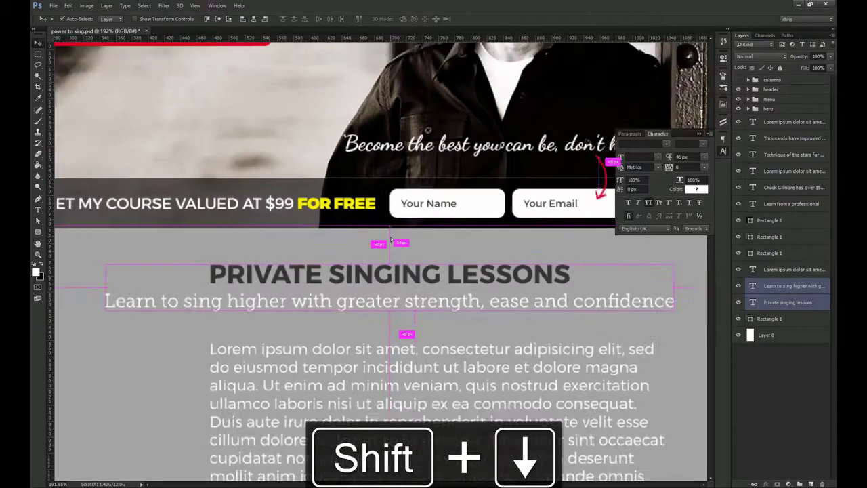
click(788, 303)
key(z)
drag(367, 277, 401, 279)
key(v)
mouse_move(390, 302)
mouse_down()
mouse_move(390, 285)
mouse_move(397, 289)
mouse_up()
key(ctrl+z)
key(ctrl+z)
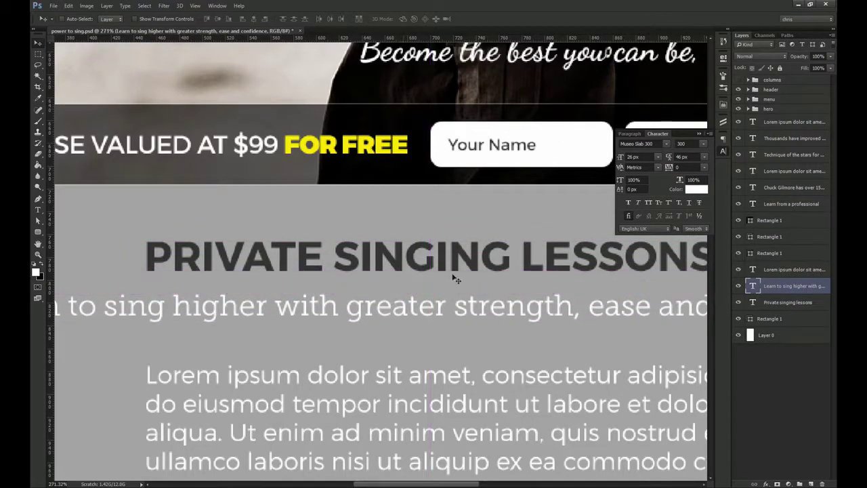
key(ctrl+1)
Colour the subheading text dark grey
click(697, 190)
click(302, 262)
click(519, 126)
drag(504, 334, 498, 274)
ctrl+click(299, 315)
Resize the lessons section's background band to 550 px tall
click(723, 152)
drag(687, 292, 699, 291)
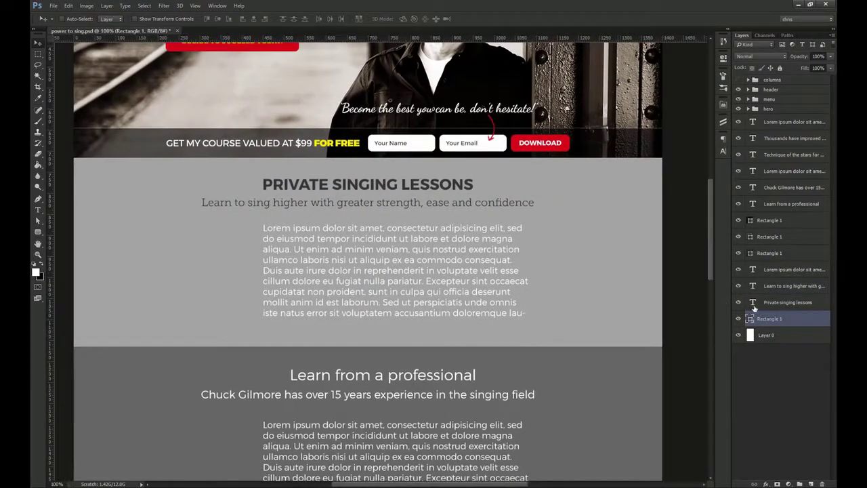
double_click(750, 320)
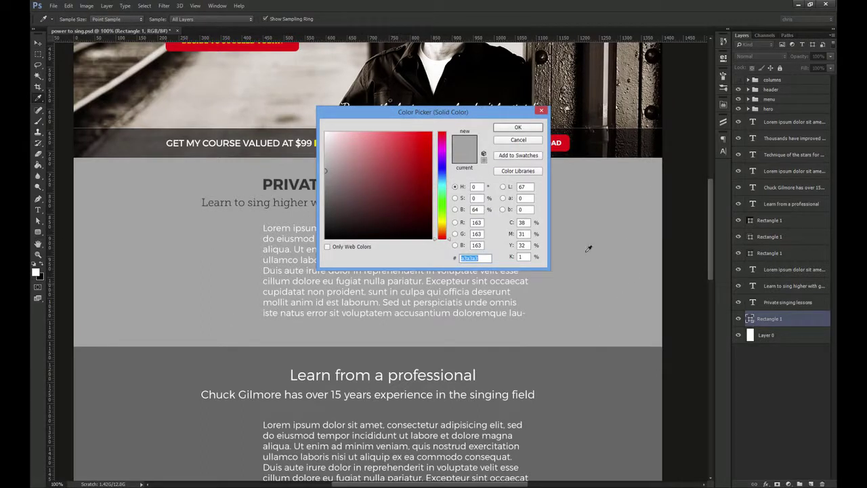
drag(455, 117, 592, 170)
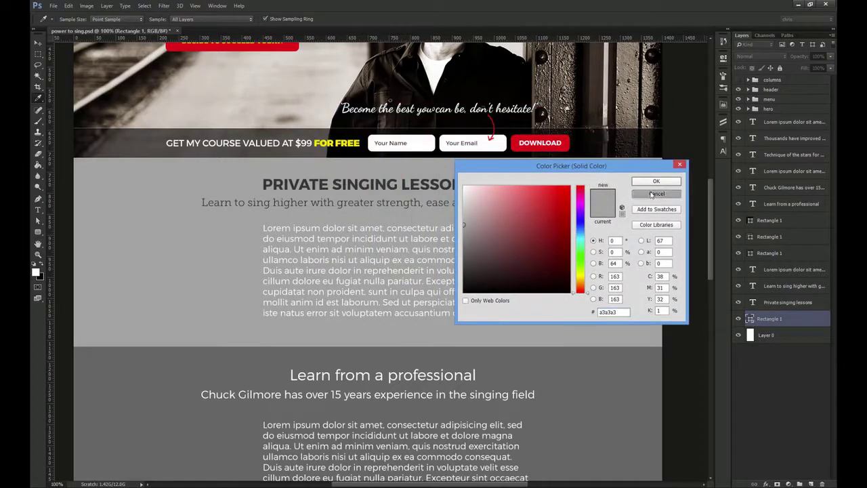
click(656, 193)
key(ctrl+t)
click(217, 19)
double_click(214, 18)
text(550)
key(Return)
key(Return)
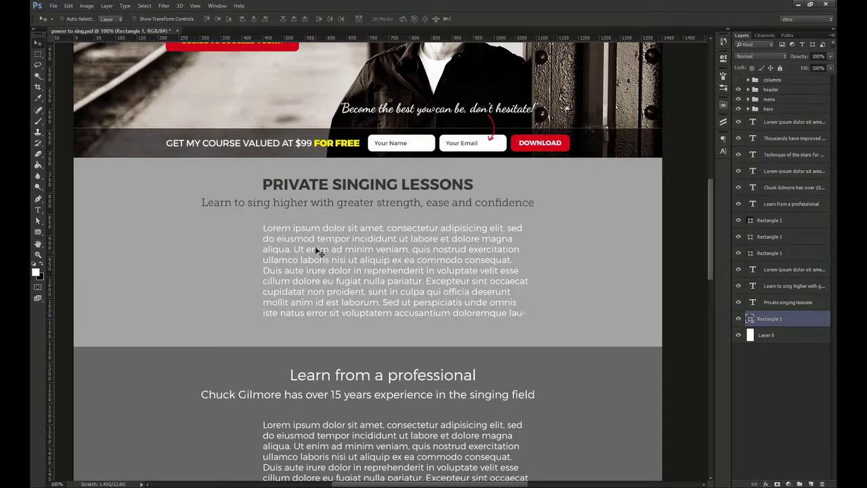
Fill the band with an off-white cream colour (#f5f5ef)
double_click(751, 319)
text(0f5f5f)
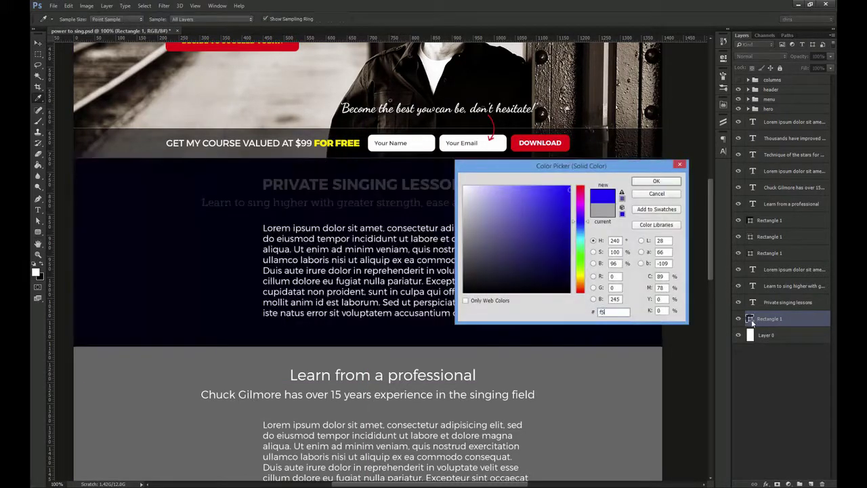
text(0)
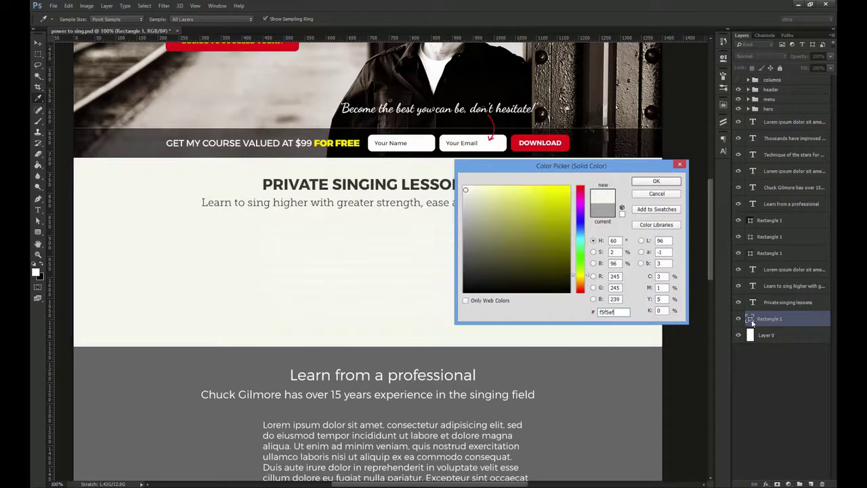
key(Return)
drag(576, 223, 581, 217)
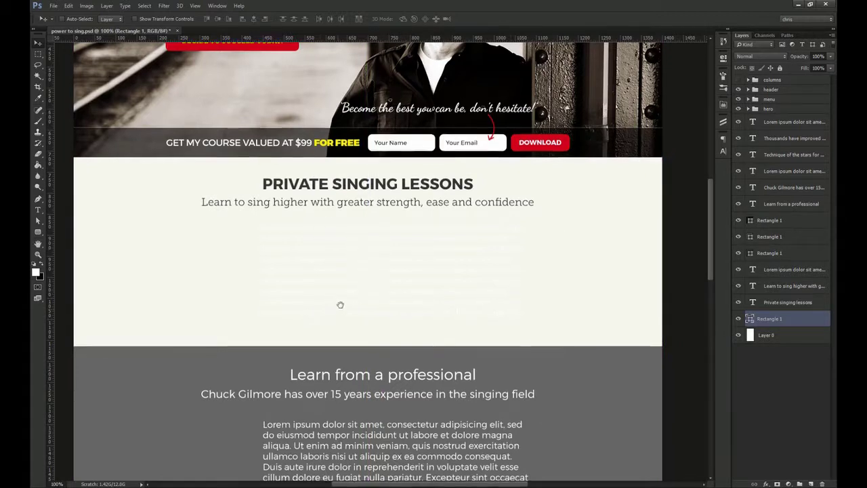
drag(339, 306, 348, 291)
ctrl+click(421, 248)
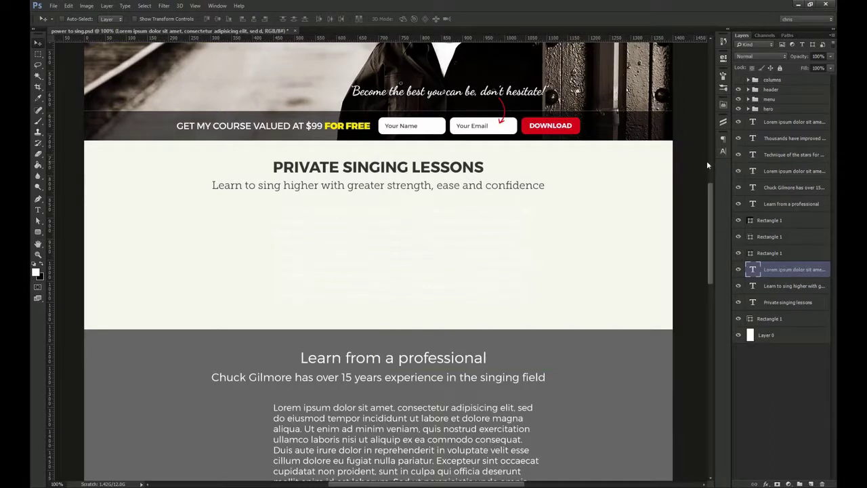
Delete the Lorem ipsum paragraph and create a 290 px circle with the Ellipse Tool
key(Delete)
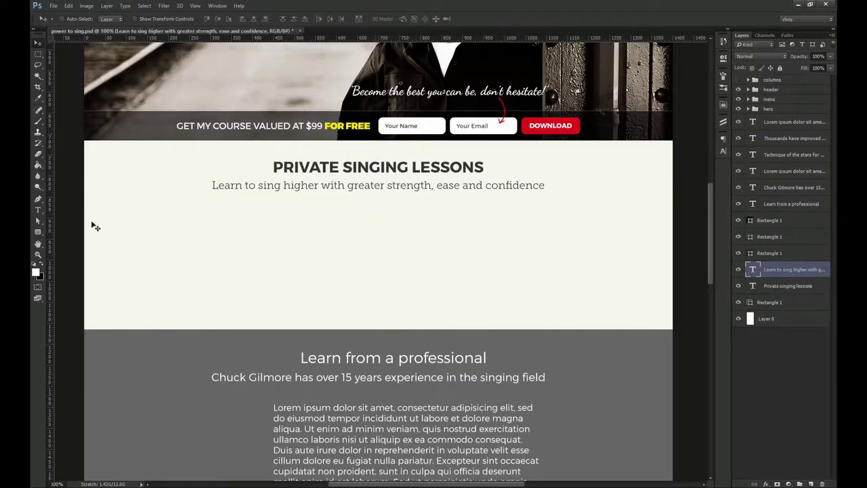
click(37, 234)
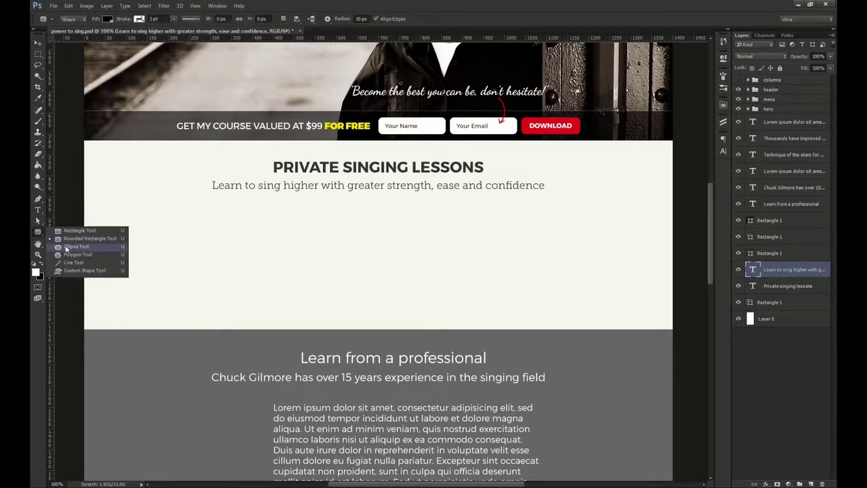
click(66, 248)
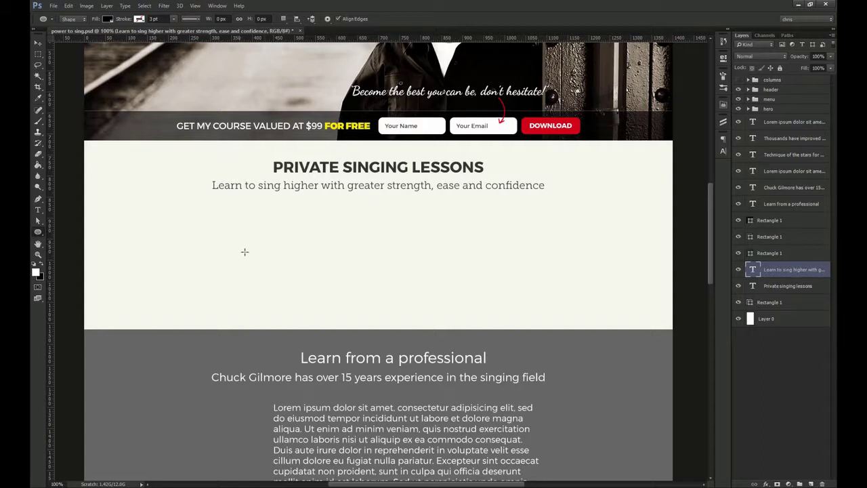
click(270, 267)
text(290)
key(Tab)
text(2)
key(Return)
Move the circle up and left and fill it red (eb1b22)
key(v)
drag(342, 312, 299, 260)
double_click(753, 269)
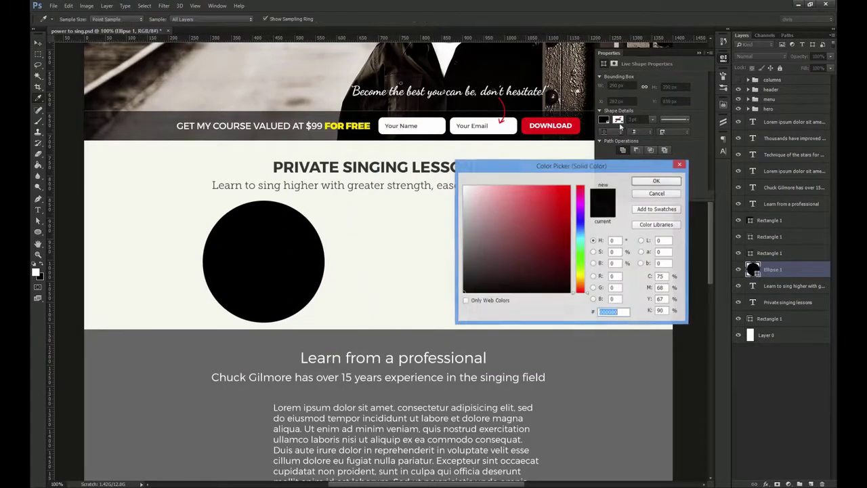
text(eb1b22)
click(656, 181)
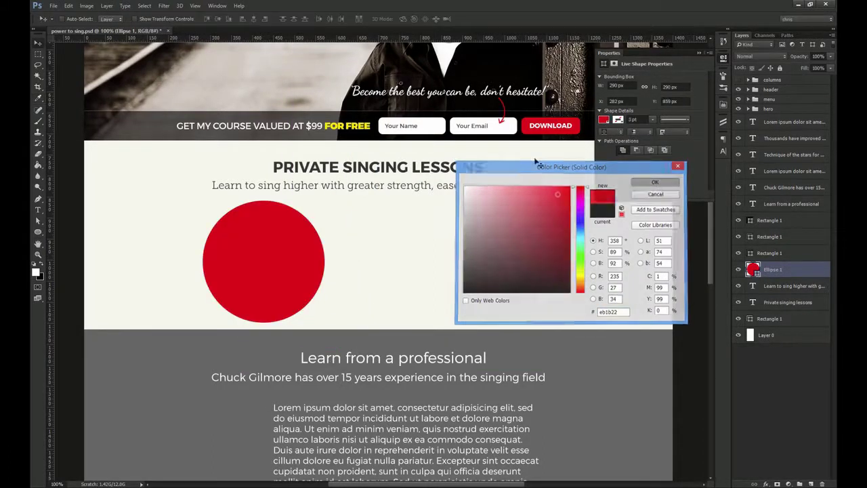
Snap the red circle left onto the column guide, then hide the guides
key(ctrl+semicolon)
scroll(196, 199, up, 3)
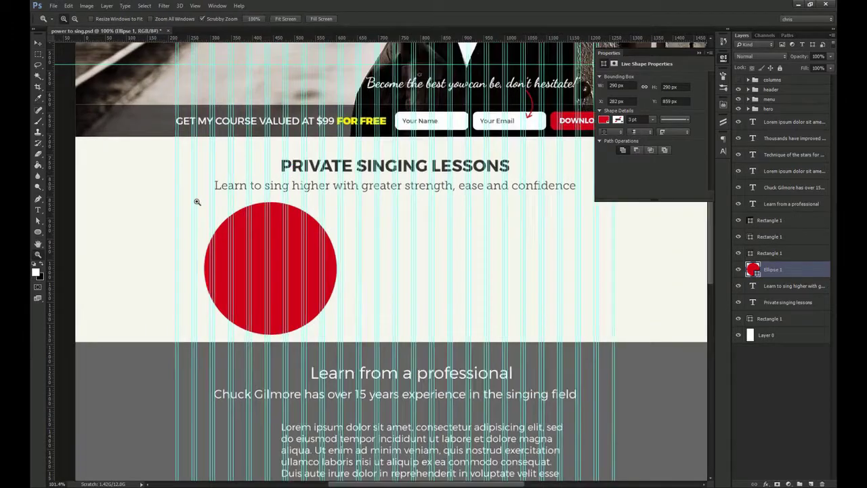
drag(271, 270, 230, 270)
drag(230, 269, 230, 270)
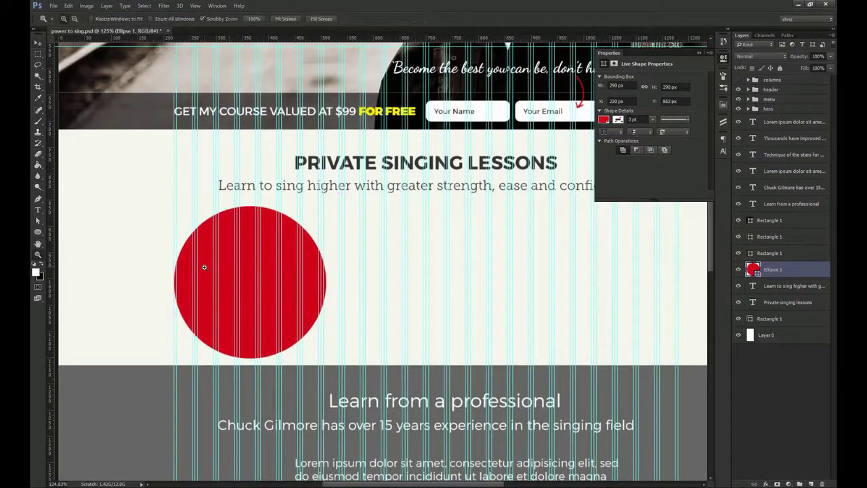
scroll(230, 278, up, 4)
key(ctrl+minus)
key(ctrl+minus)
drag(351, 261, 257, 297)
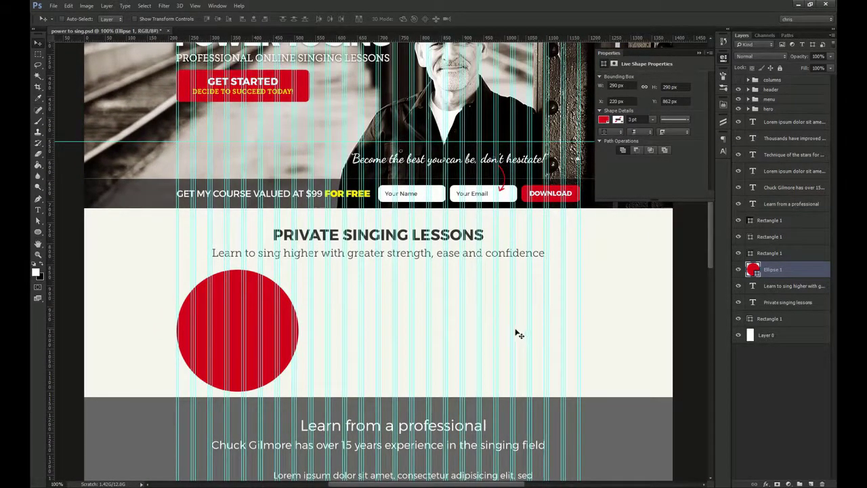
click(723, 60)
key(ctrl+h)
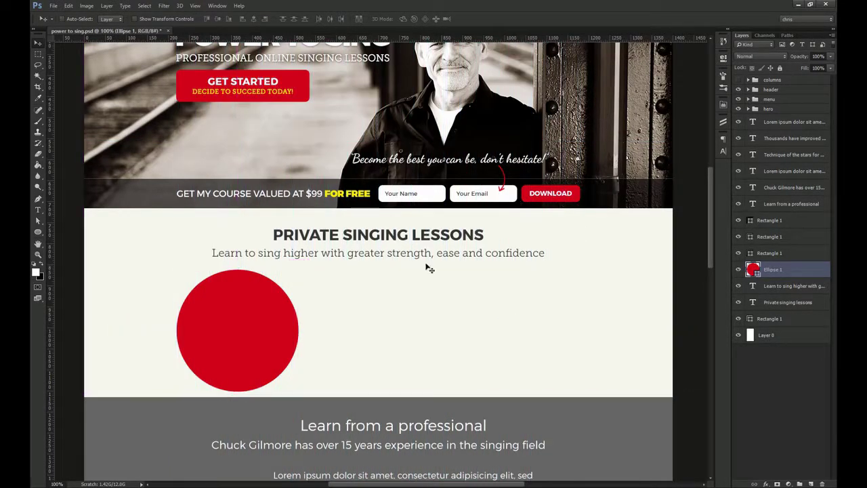
click(306, 486)
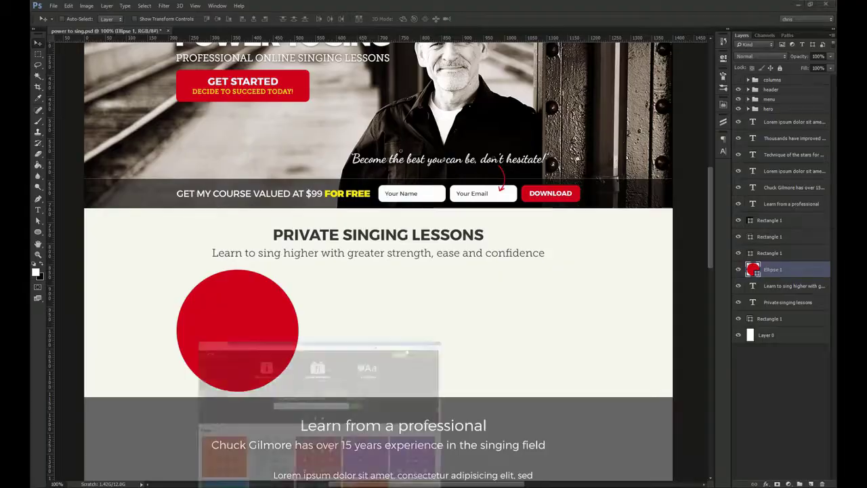
Search Flaticon for microphone and bring the Jukebox microphone PSD icon onto the red circle
text(microhp)
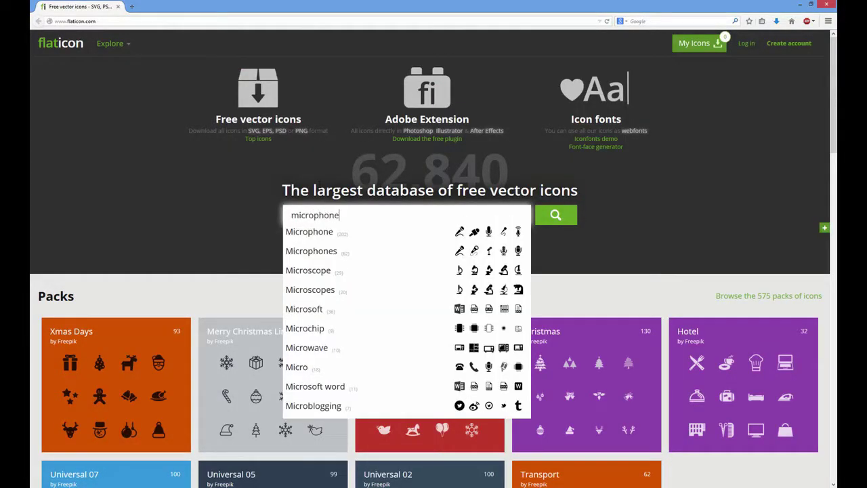
text(one)
key(Return)
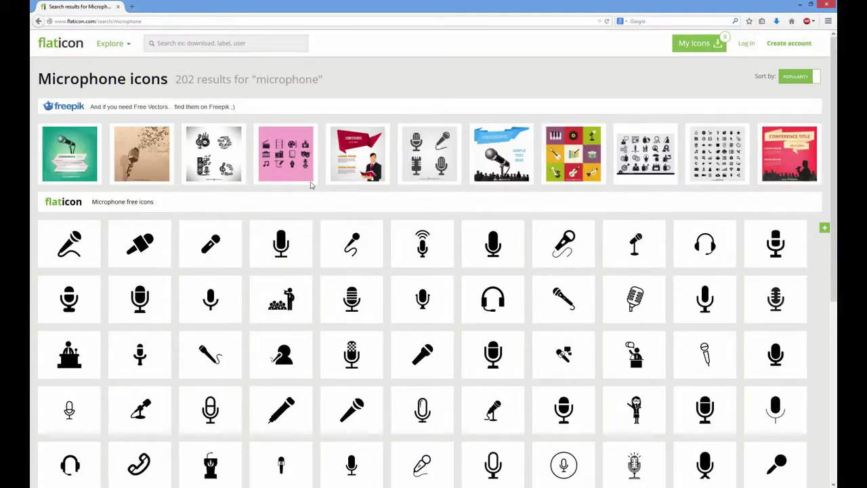
scroll(459, 272, down, 3)
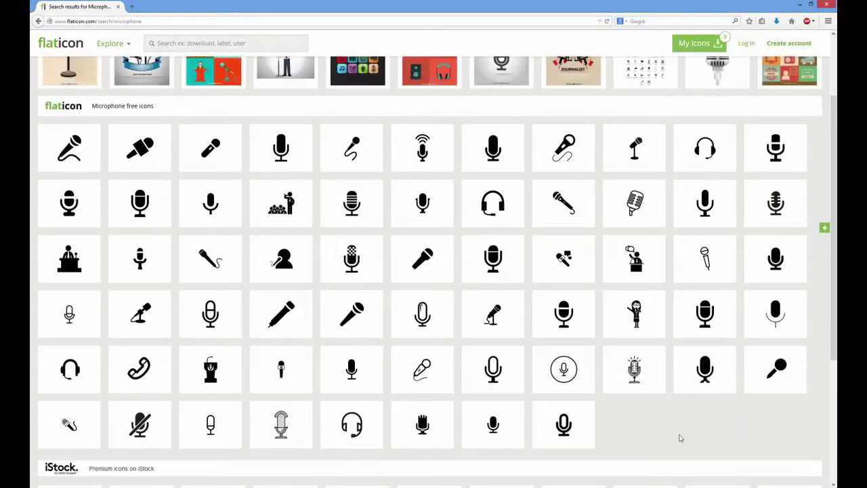
click(281, 425)
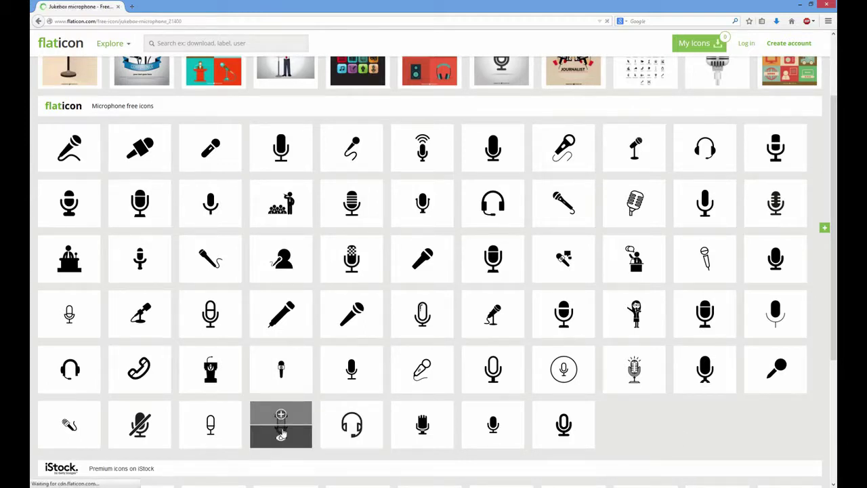
click(489, 258)
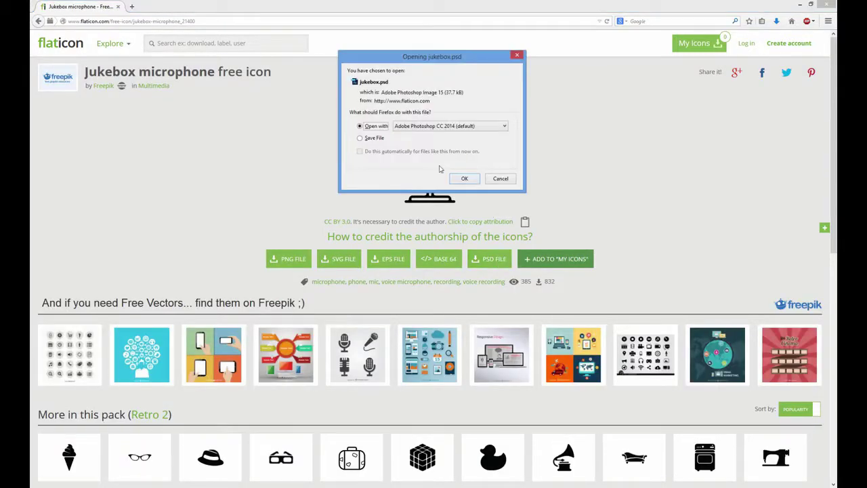
click(462, 178)
drag(134, 24, 260, 321)
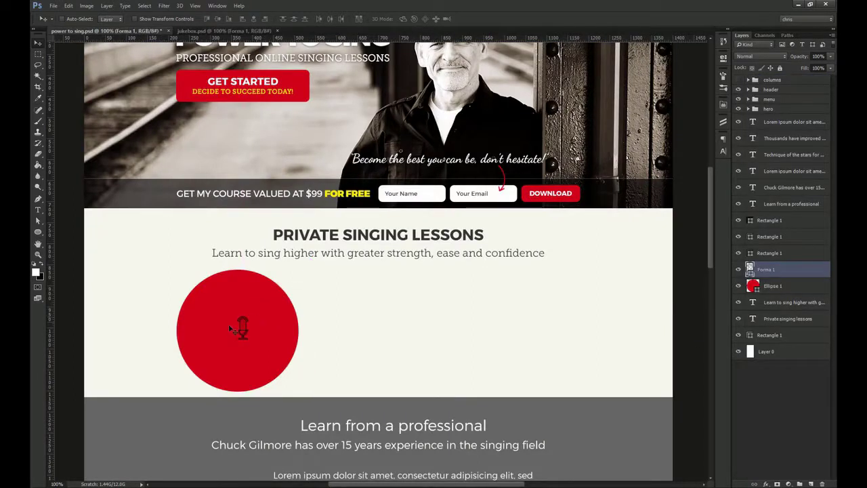
Enlarge the microphone icon with Free Transform and colour it white
key(ctrl+t)
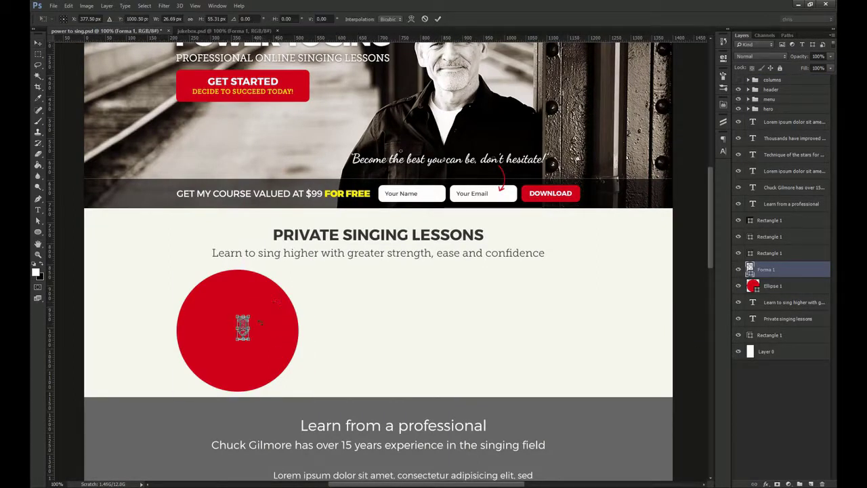
drag(250, 342, 268, 377)
key(Return)
double_click(750, 270)
click(464, 178)
click(663, 174)
Centre the microphone horizontally and vertically on the Ellipse 1 circle
drag(245, 309, 252, 307)
ctrl+shift+click(287, 328)
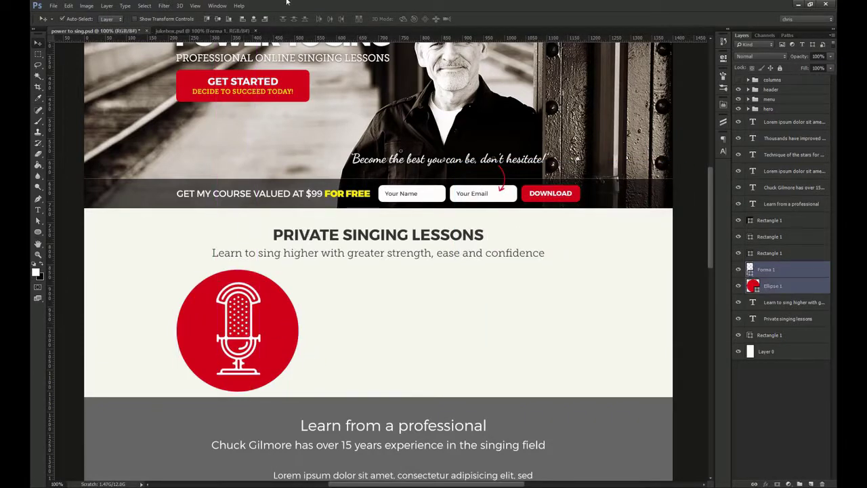
click(259, 19)
click(217, 19)
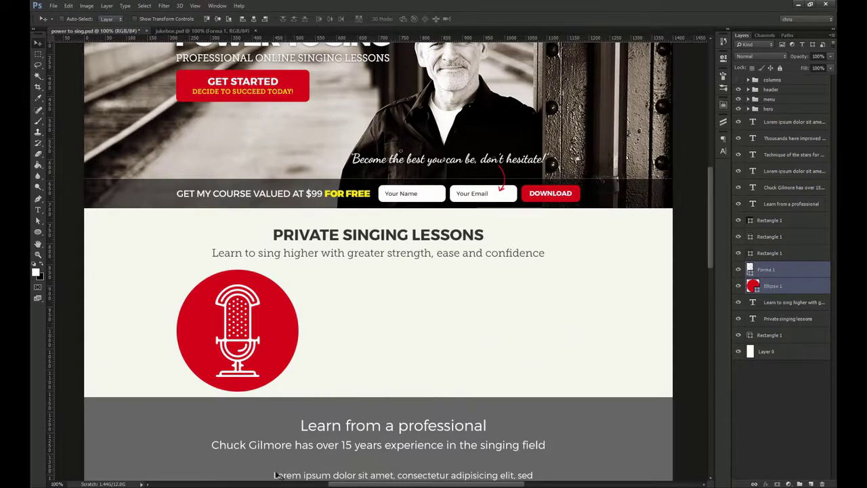
key(alt+Tab)
click(220, 45)
Search Flaticon for 'music', bring the musical notes PSD icon into the mockup and colour it white
text(music)
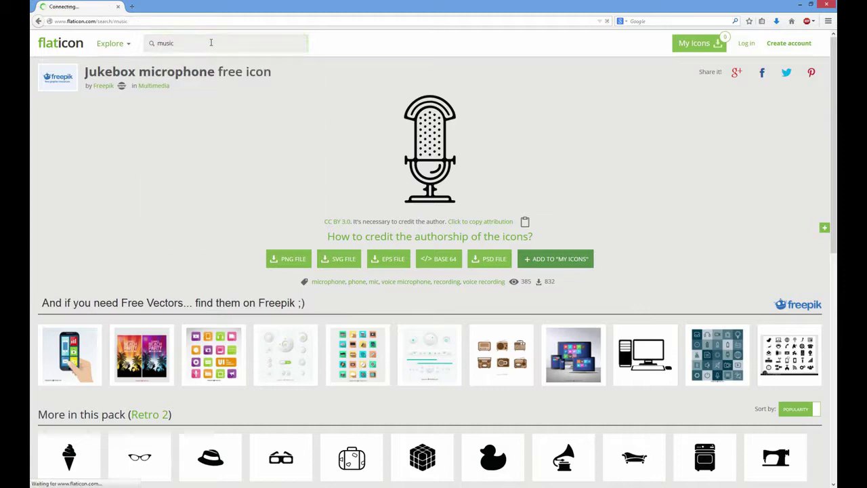
key(Return)
click(157, 258)
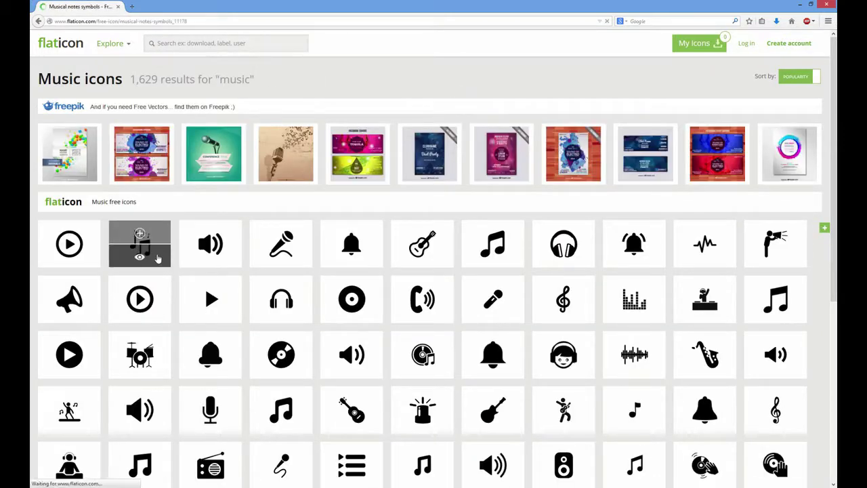
click(480, 263)
click(462, 179)
drag(435, 192, 208, 309)
double_click(752, 270)
drag(503, 237, 454, 178)
key(Return)
Enlarge the white note icon and its copied note around the microphone
key(ctrl+t)
drag(205, 322, 278, 343)
key(Return)
key(ctrl+t)
key(Return)
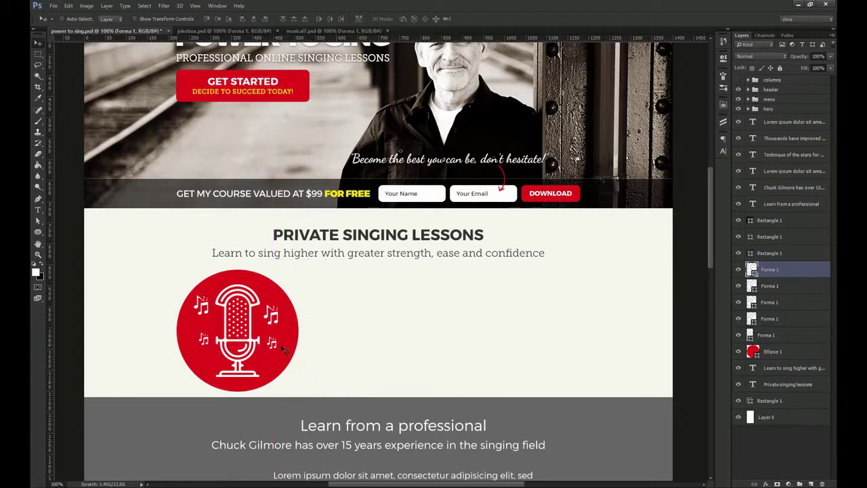
Move the grey Learn-from-a-professional section and its headings down slightly
scroll(250, 372, up, 3)
scroll(407, 311, down, 3)
drag(408, 311, 317, 261)
drag(535, 360, 536, 373)
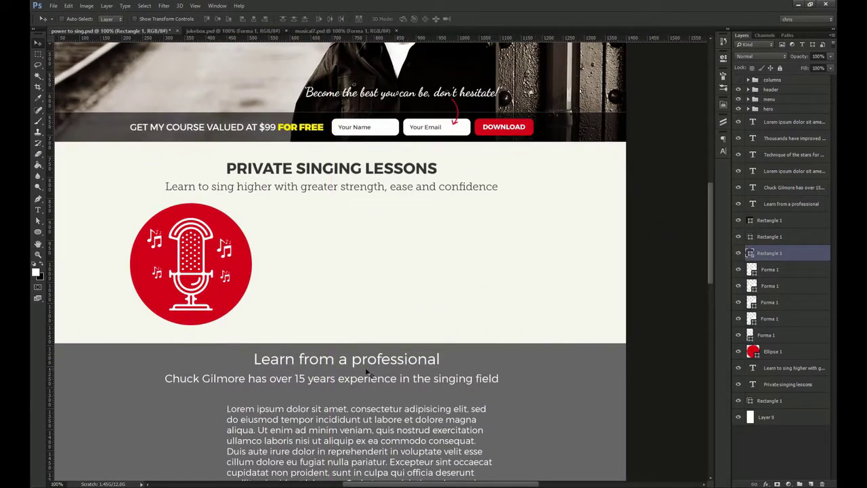
shift+click(364, 366)
shift+click(362, 378)
drag(369, 375, 392, 351)
Select the red circle and microphone layers and bring up the Long Shadow Generator extension
click(202, 309)
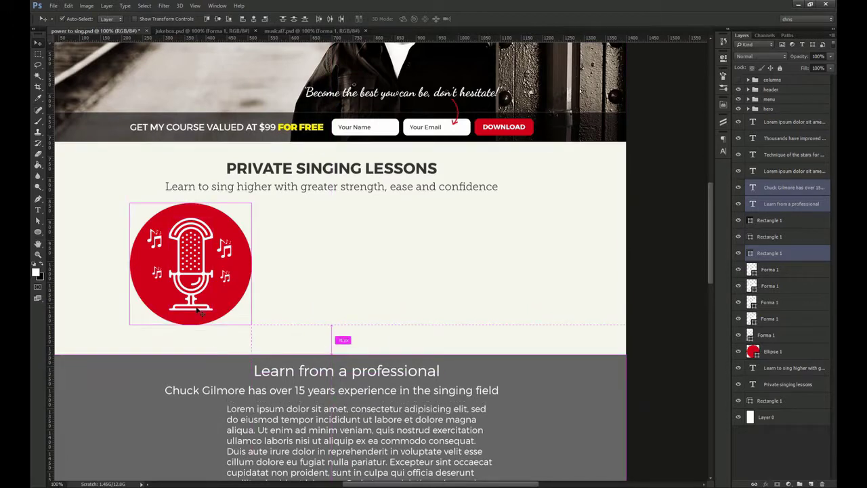
click(773, 335)
drag(297, 266, 309, 256)
key(ctrl+z)
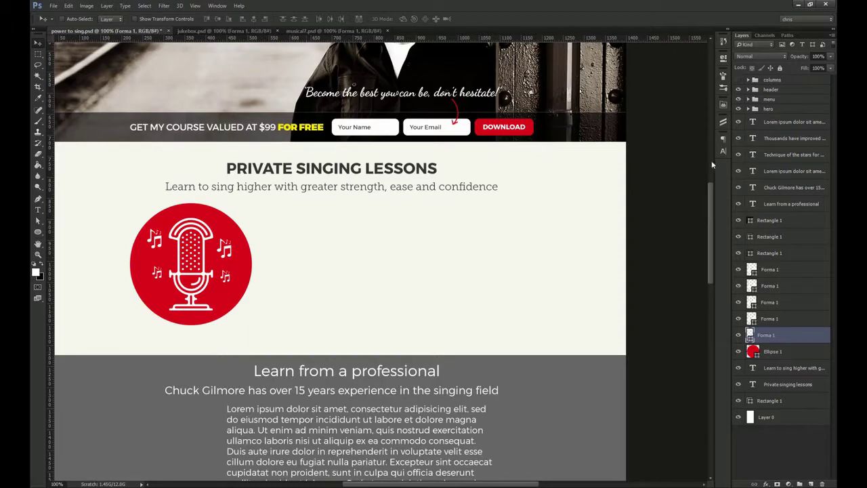
click(723, 122)
click(723, 105)
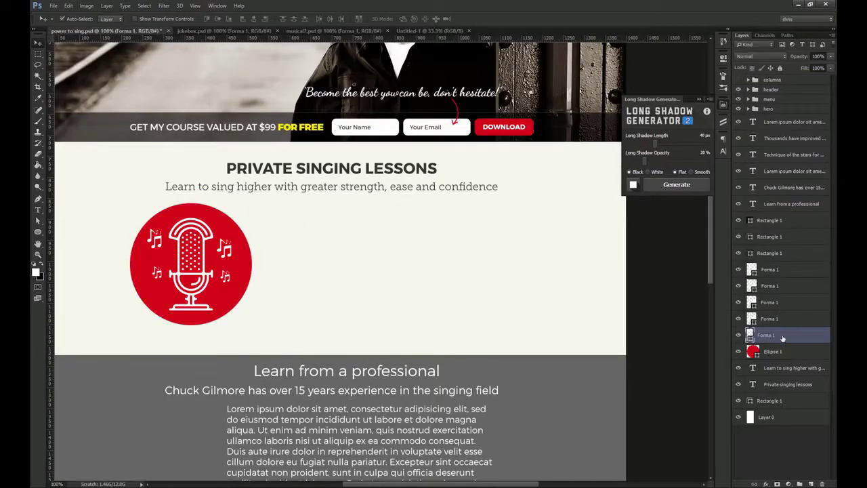
Copy the microphone badge into Untitled-1 and generate a flat black 40 px long shadow at 20% opacity
ctrl+click(782, 340)
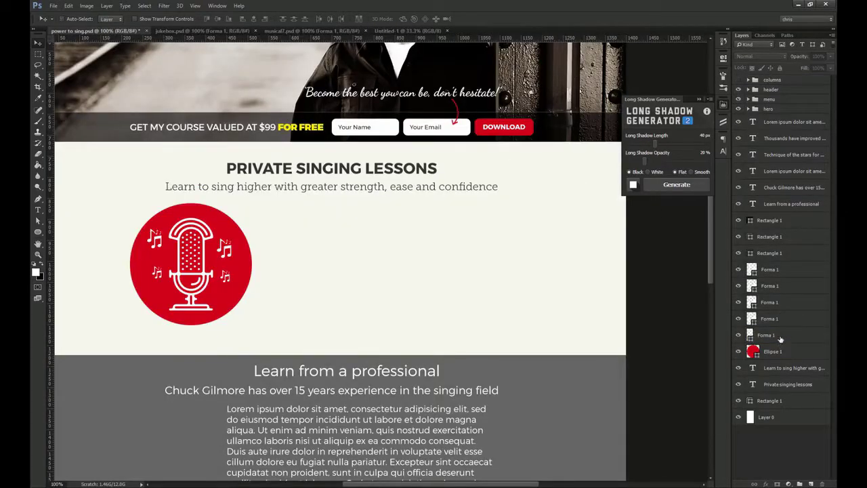
ctrl+click(781, 338)
ctrl+click(778, 351)
drag(219, 242, 457, 265)
key(ctrl+1)
click(780, 83)
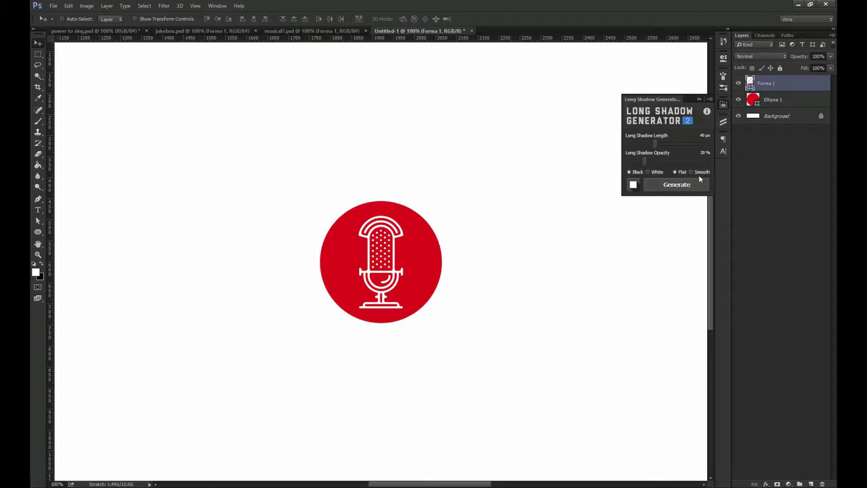
click(675, 186)
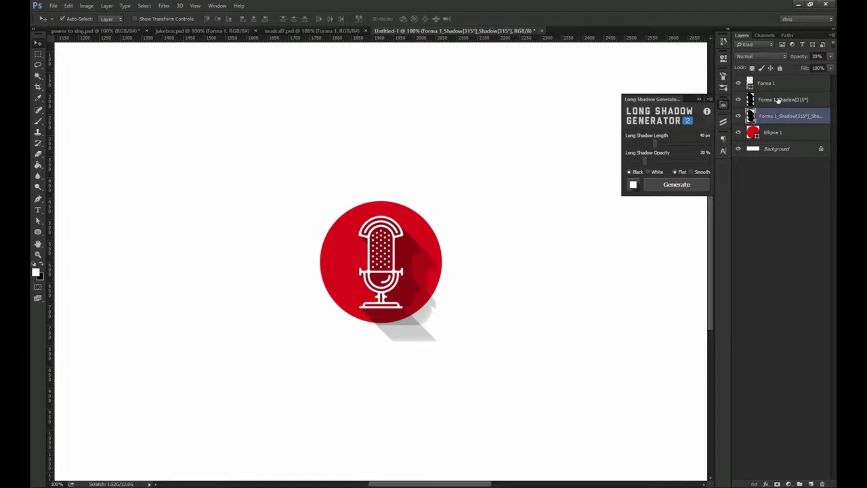
Merge the two shadow layers into one and add a layer mask to it
shift+click(778, 100)
key(ctrl+e)
key(z)
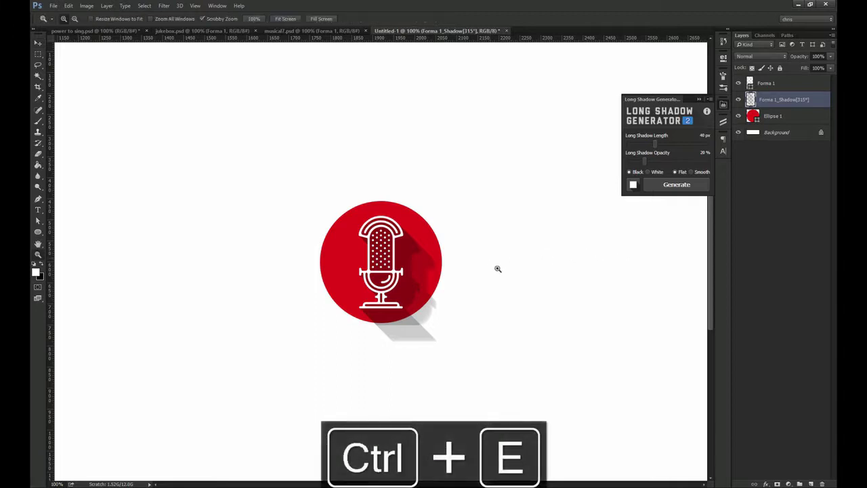
drag(494, 263, 521, 262)
key(v)
click(777, 484)
Fade the shadow's tail with a gradient on the mask and clip it to the red circle
key(g)
key(d)
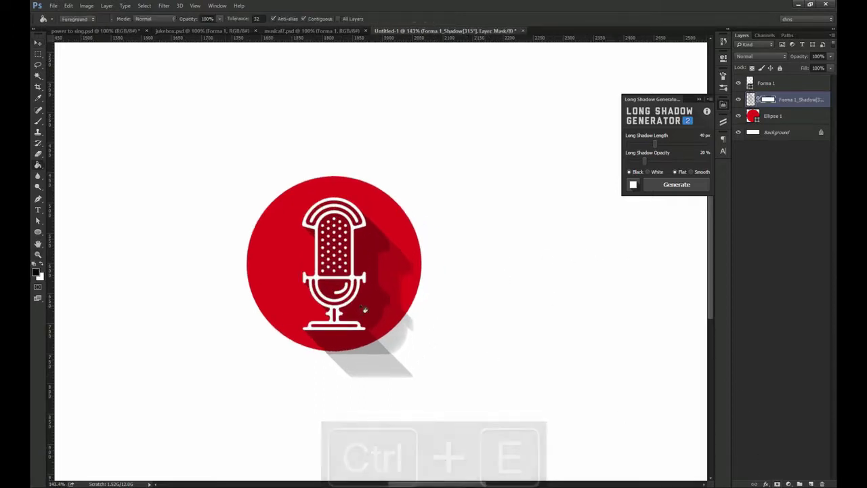
key(shift+g)
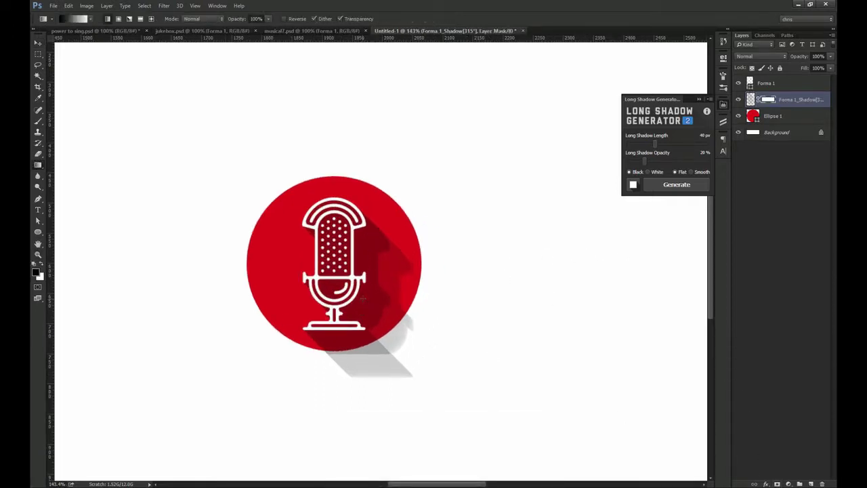
right_click(34, 166)
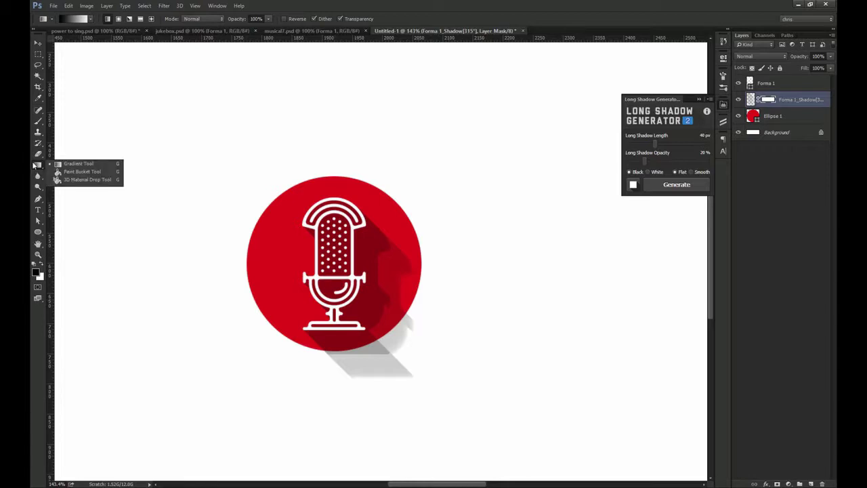
click(39, 166)
drag(359, 298, 318, 263)
drag(430, 339, 380, 291)
drag(407, 322, 409, 325)
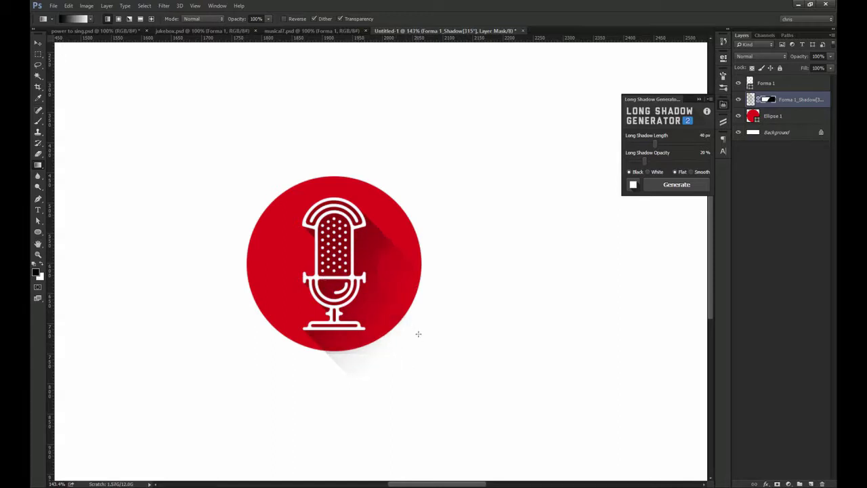
key(ctrl+minus)
key(v)
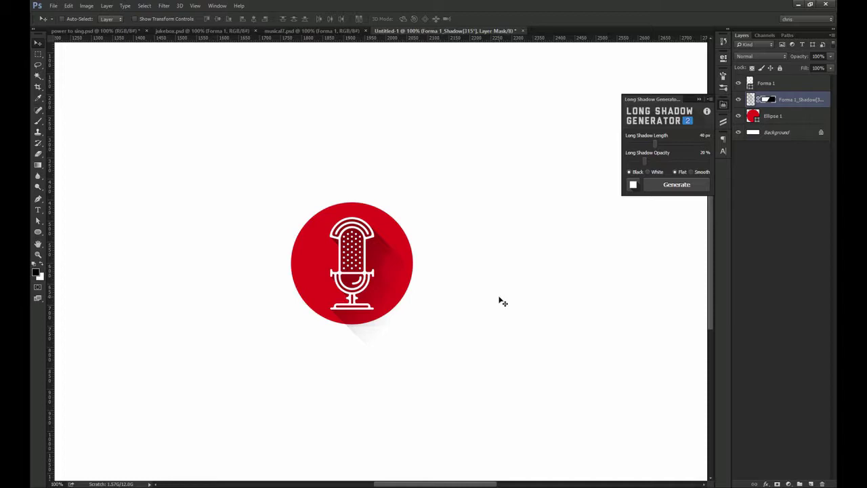
key(ctrl+alt+g)
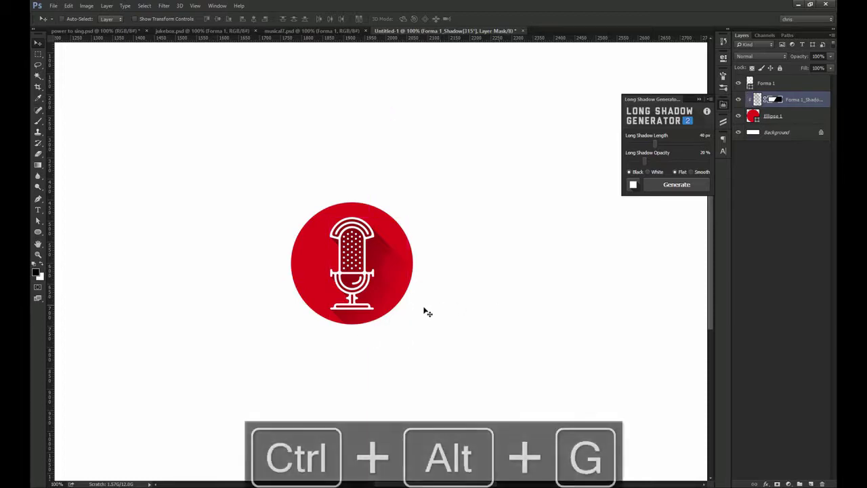
Move the shadowed badge into power to sing.psd and delete the old Forma 1 and Ellipse 1 layers
click(777, 119)
shift+click(779, 82)
drag(379, 231, 236, 259)
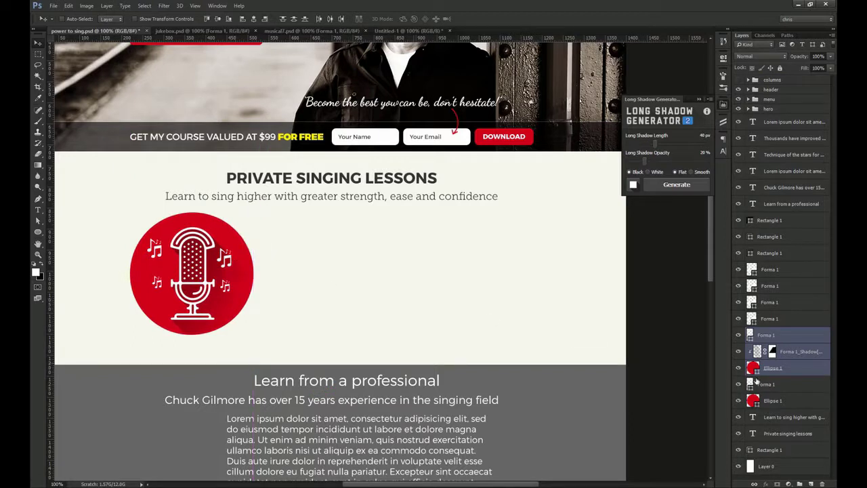
click(790, 384)
ctrl+click(784, 403)
key(Delete)
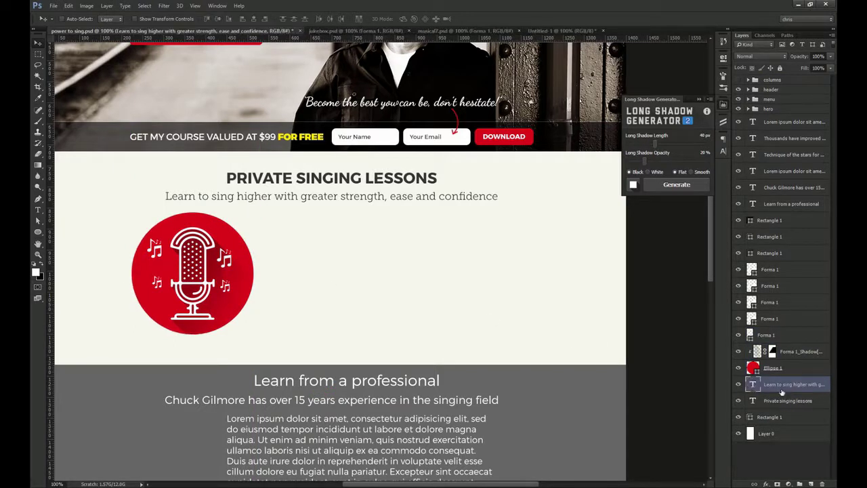
Align the new badge's left edge with the column guides
click(784, 367)
shift+click(798, 351)
key(ctrl+semicolon)
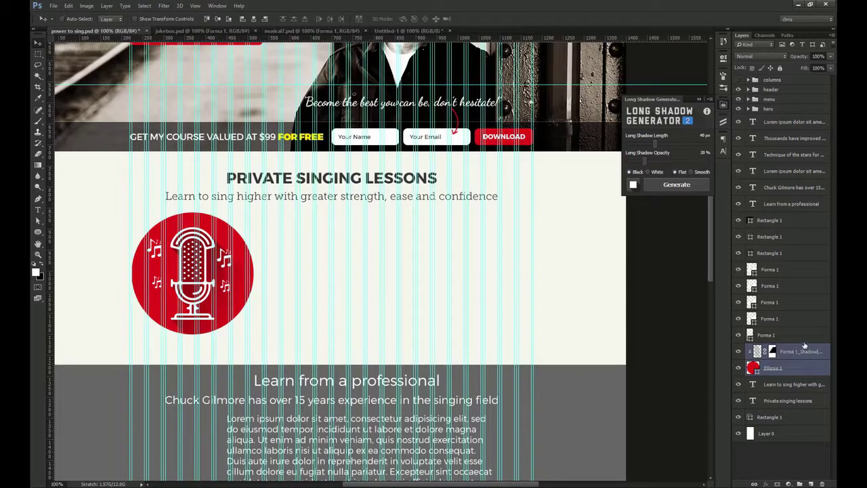
drag(127, 264, 171, 296)
key(ctrl+1)
Group the badge layers as 'graphic' and draw a paragraph text box beside the badge
click(810, 321)
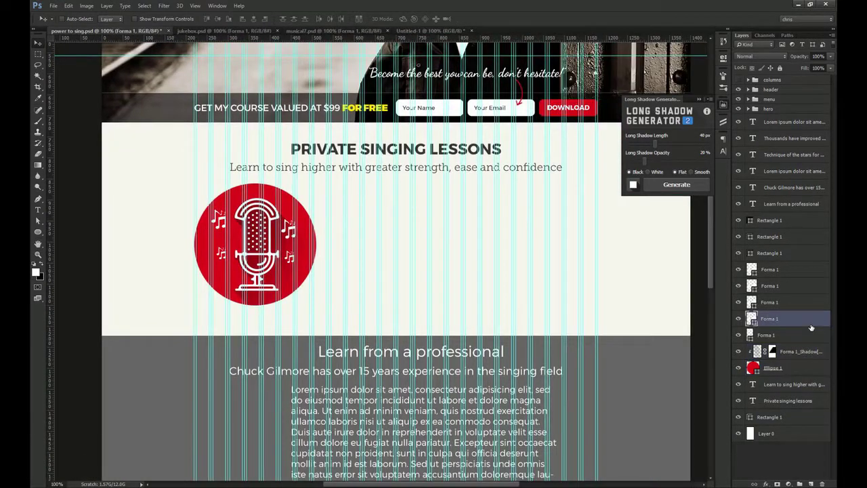
shift+click(784, 271)
key(ctrl+g)
double_click(772, 266)
key(Return)
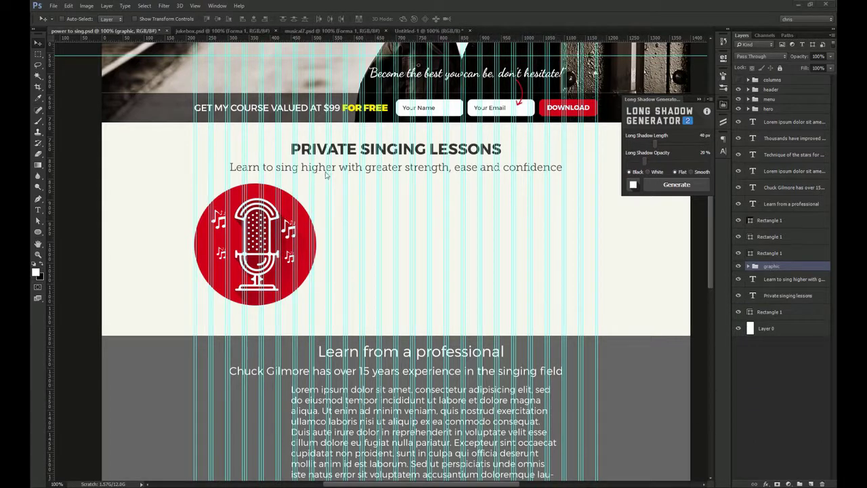
key(t)
drag(331, 188, 597, 262)
Paste the intro paragraph and set it in Montserrat Bold 18 px with 30 px leading
text(Private singing lessons designed to give you new confidence and excitement about your voice you never thought possible.You will be)
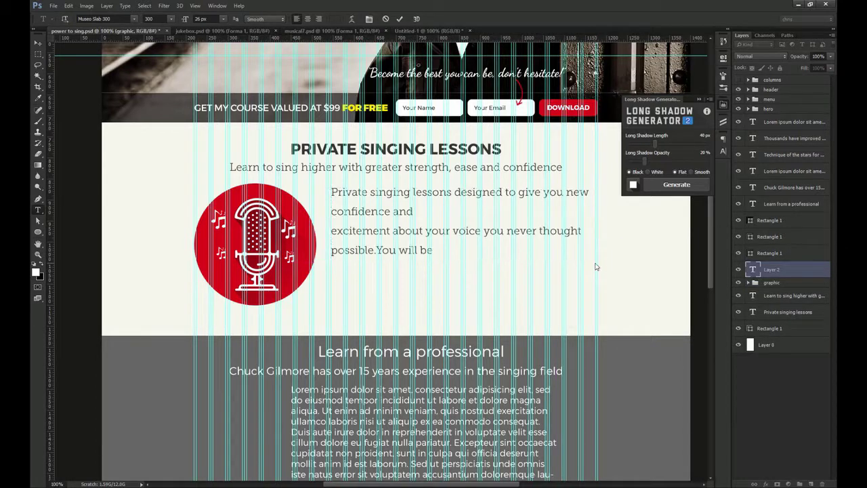
key(ctrl+Return)
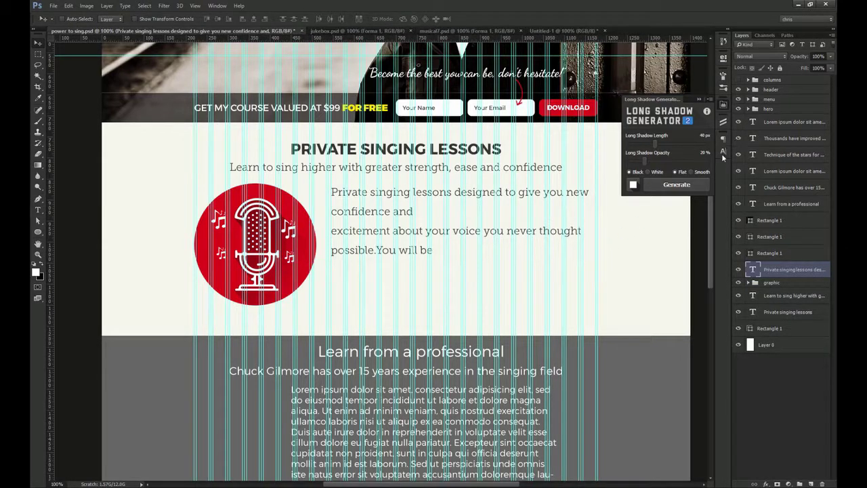
click(722, 154)
click(656, 144)
text(ontser)
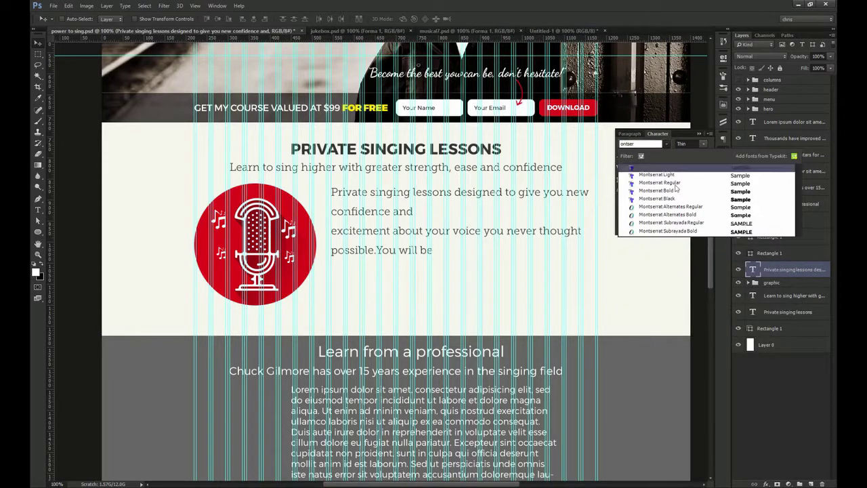
click(670, 191)
drag(643, 156, 602, 152)
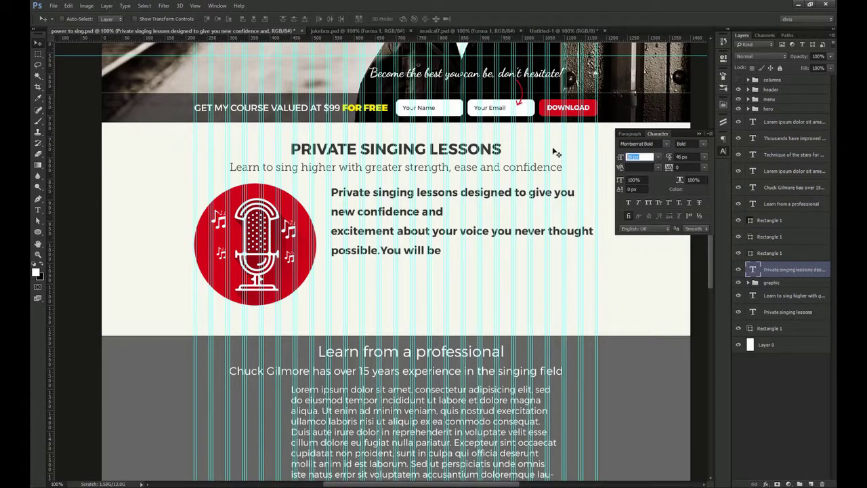
text(18)
key(Return)
drag(695, 158, 571, 154)
text(30)
key(Return)
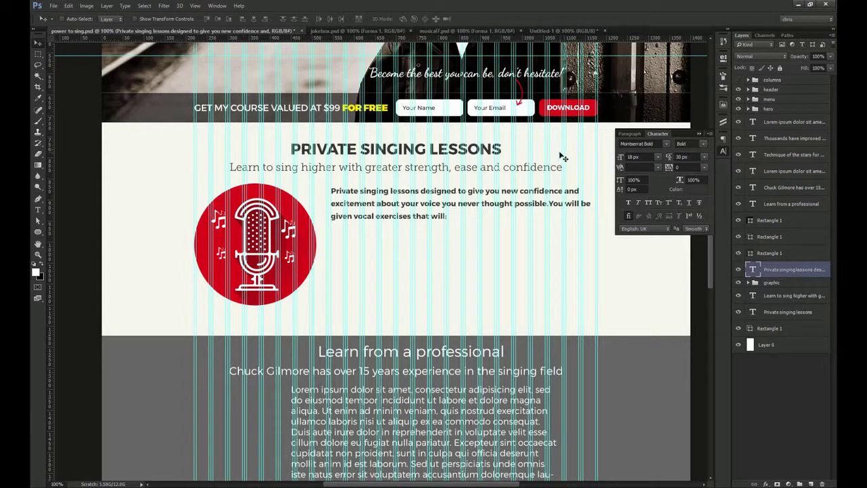
Nudge the paragraph into alignment, shifting it 20 px to the right
scroll(540, 177, up, 3)
drag(359, 205, 352, 209)
scroll(404, 236, down, 3)
drag(467, 230, 477, 230)
scroll(576, 240, up, 6)
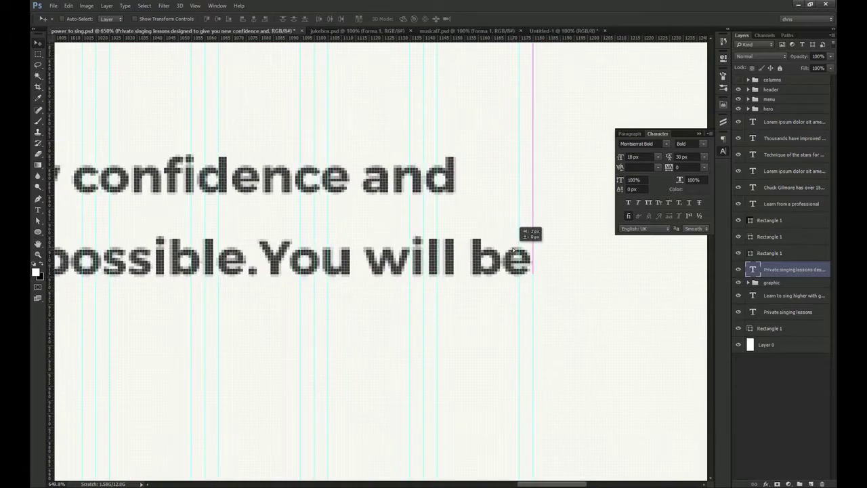
scroll(504, 251, down, 6)
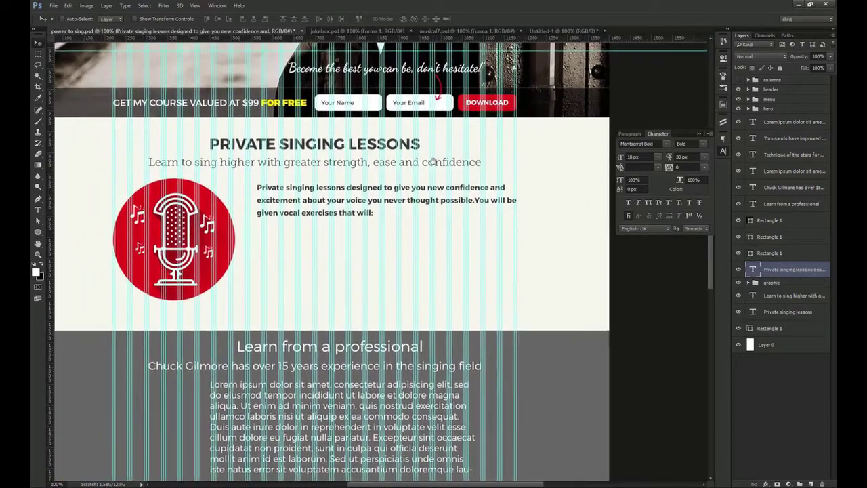
drag(434, 162, 462, 171)
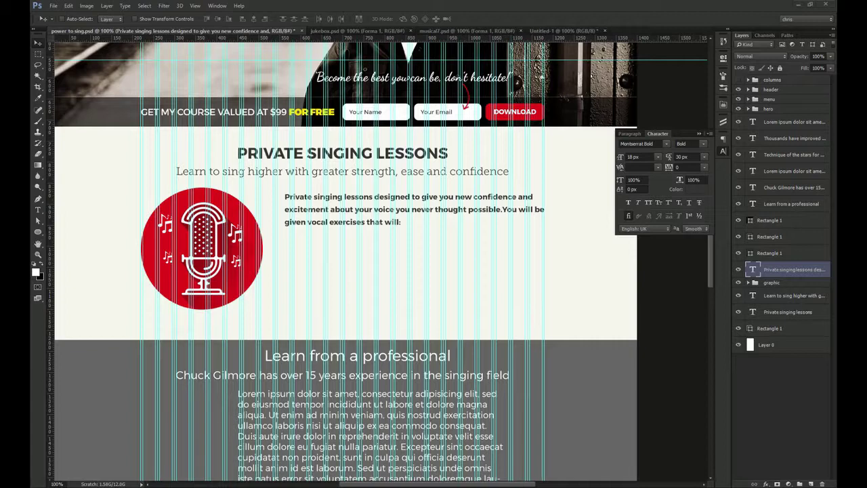
Duplicate the paragraph below and replace its text with the bullet list
alt+drag(382, 215, 381, 267)
key(t)
click(369, 264)
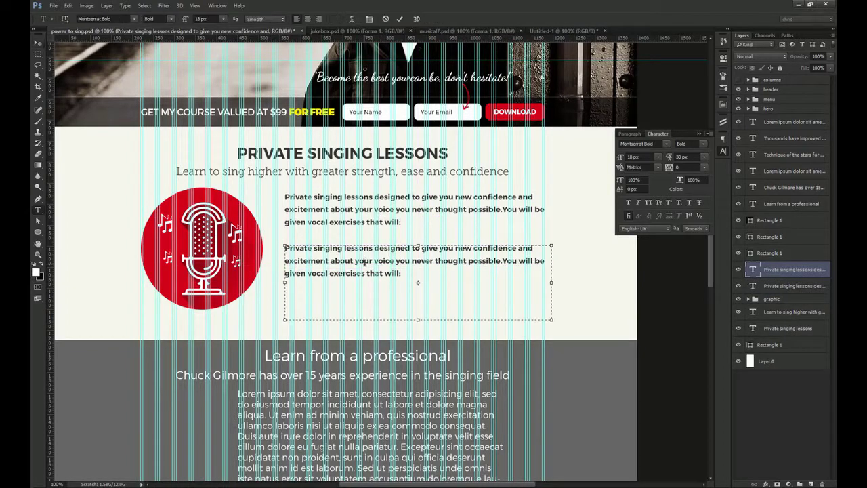
key(ctrl+a)
key(ctrl+v)
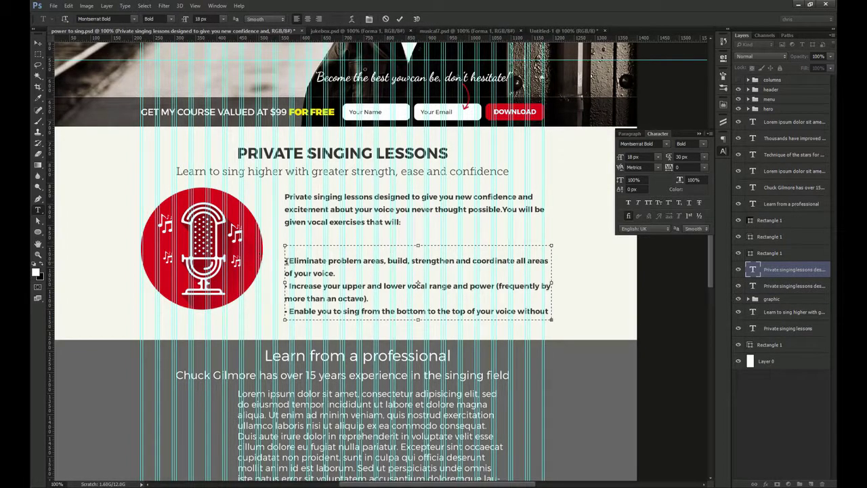
key(BackSpace)
key(ctrl+Return)
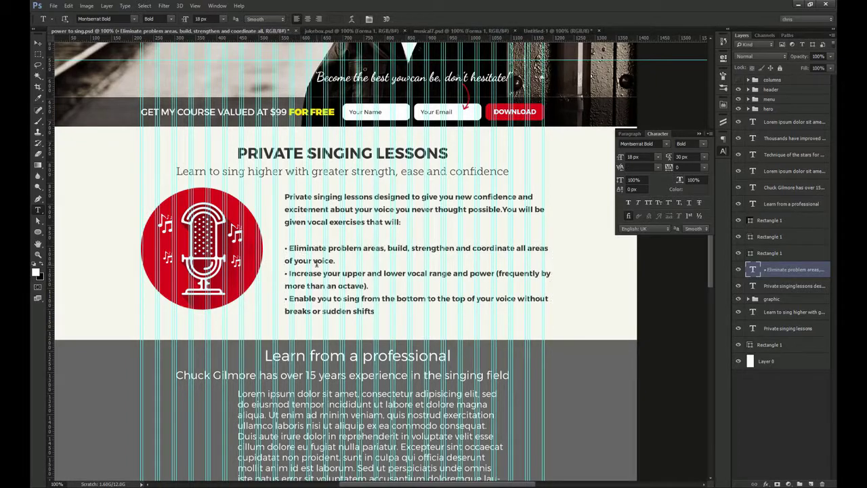
Enlarge the bullet list's text box to show all bullets and move it up slightly
click(414, 270)
drag(419, 326, 419, 362)
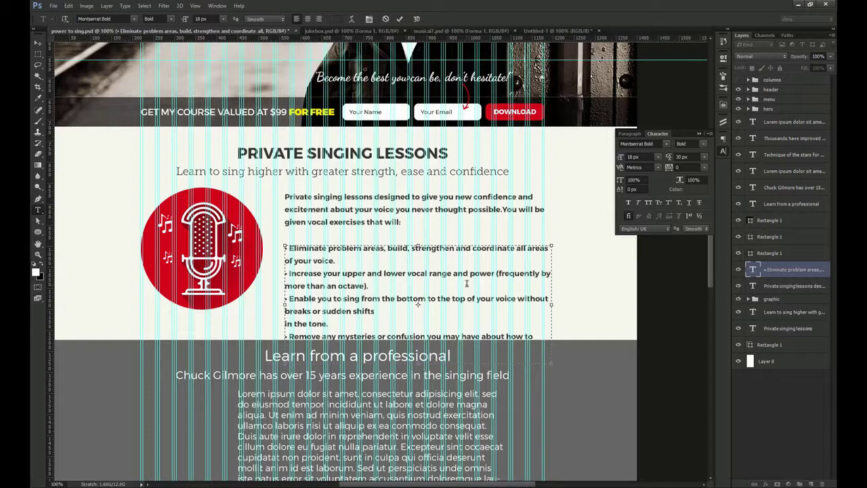
key(ctrl+Return)
key(ctrl+semicolon)
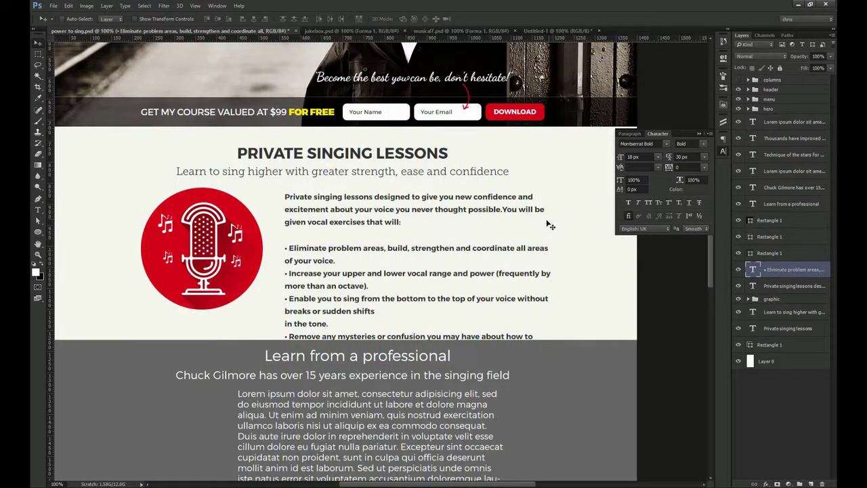
drag(481, 253, 481, 247)
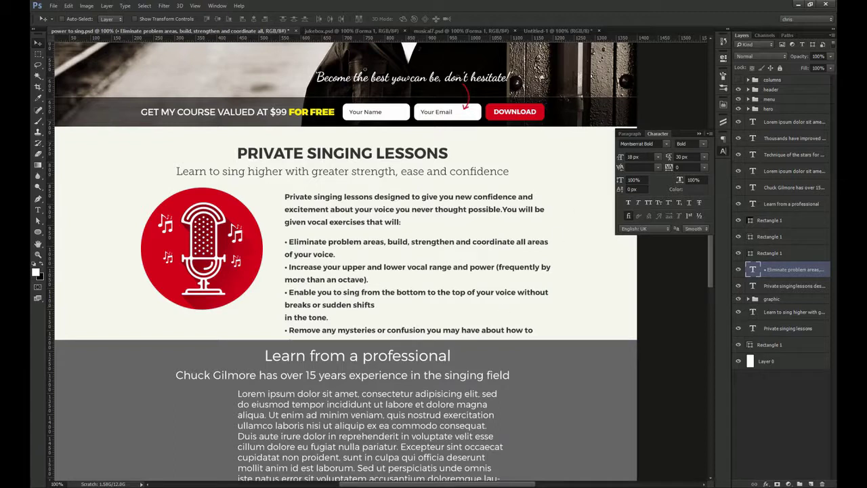
Set the bullets in Montserrat Regular 14 px with 28 px leading
click(704, 144)
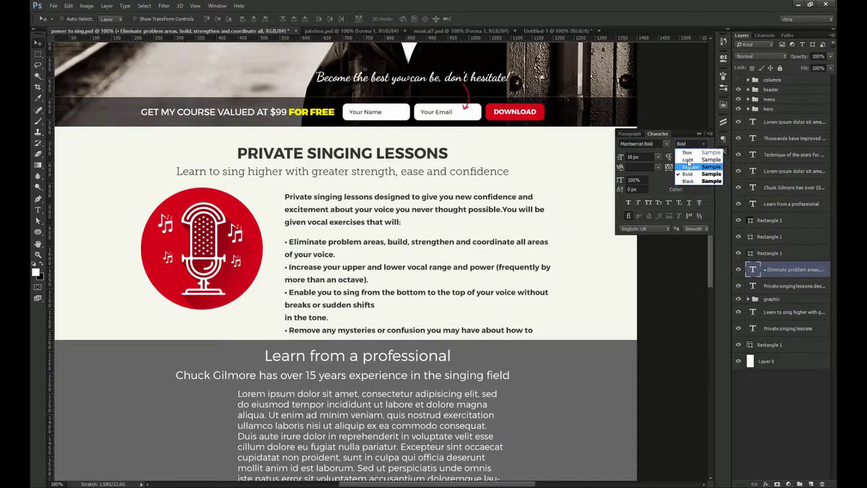
click(689, 166)
drag(641, 157, 597, 158)
text(14)
key(Tab)
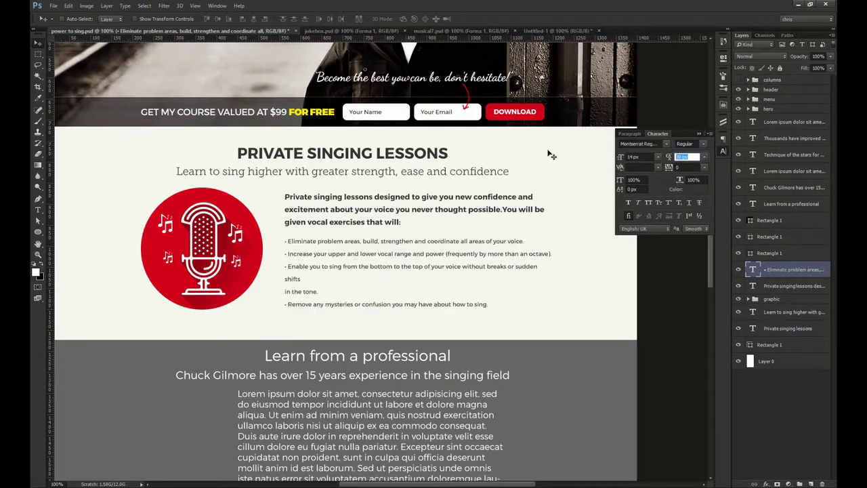
key(Return)
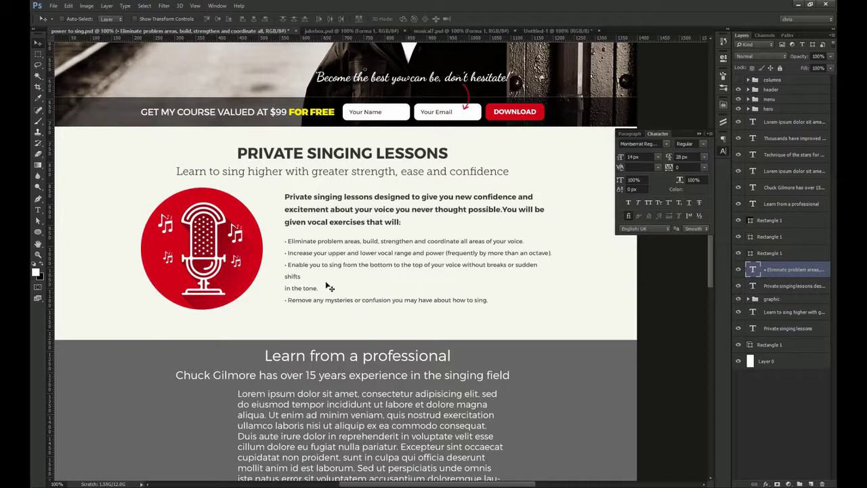
Remove the line break so 'shifts in the tone.' sits on one line
key(t)
click(298, 275)
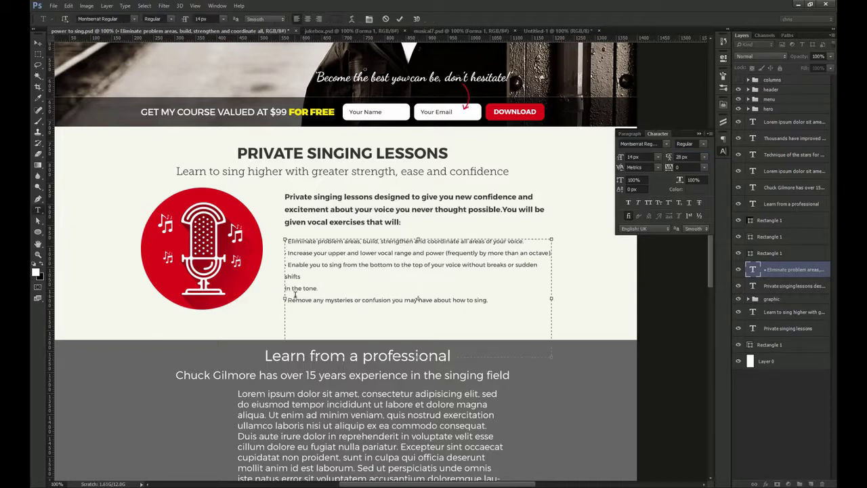
key(BackSpace)
Convert the bullet list and intro paragraph to point text and group them
key(ctrl+Return)
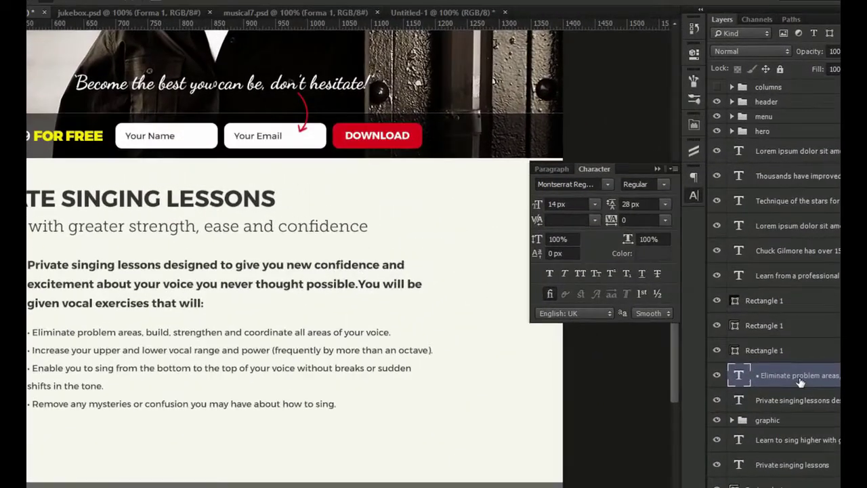
right_click(801, 383)
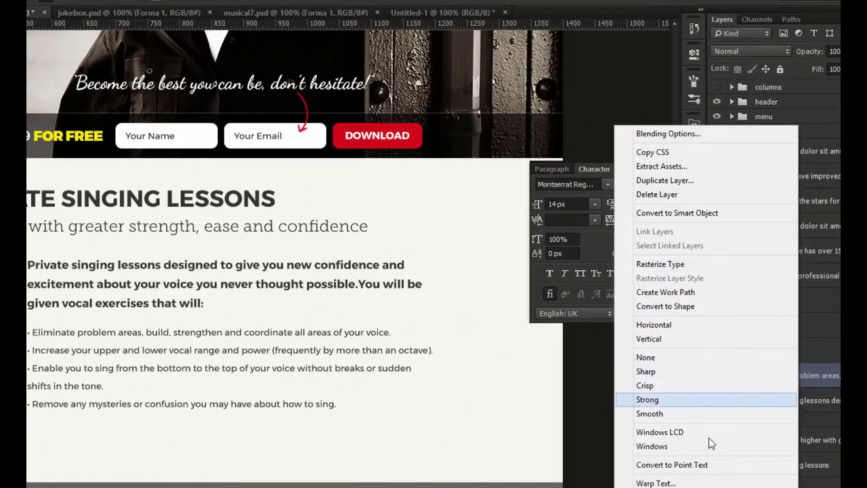
click(672, 465)
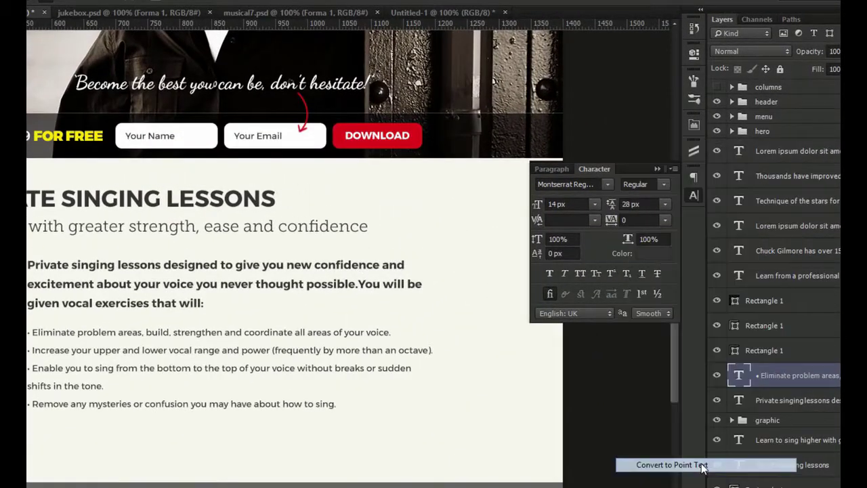
click(155, 284)
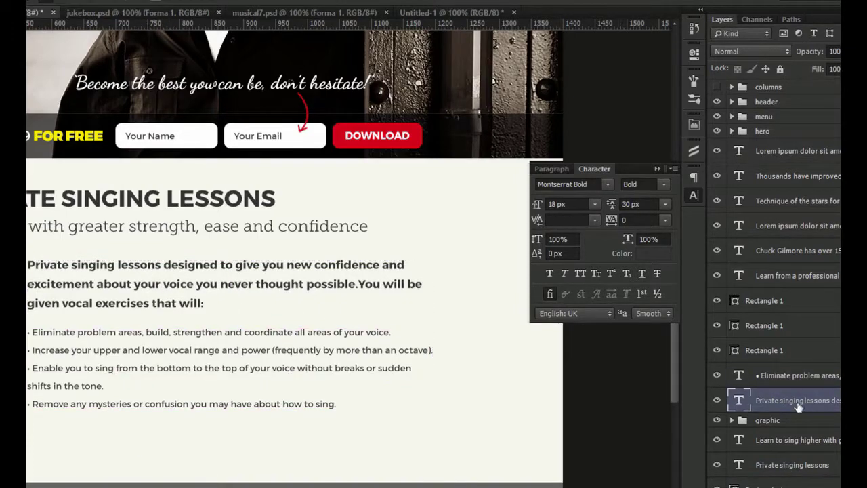
right_click(794, 410)
click(670, 465)
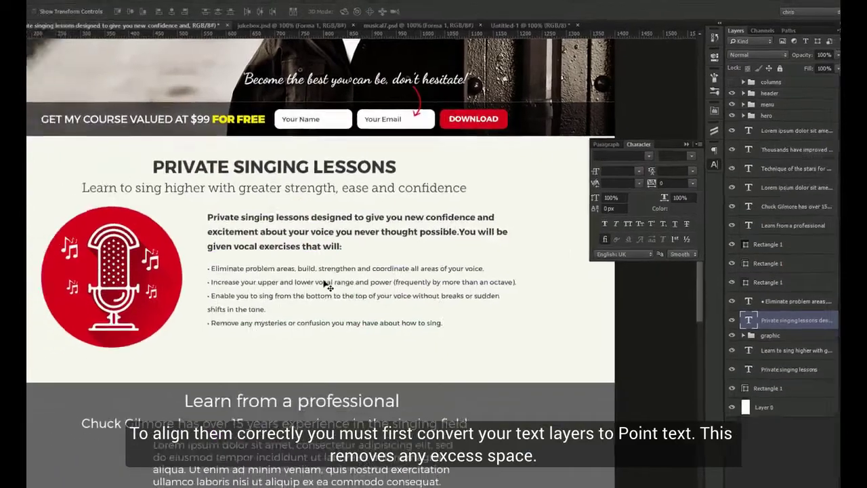
ctrl+click(796, 354)
key(ctrl+g)
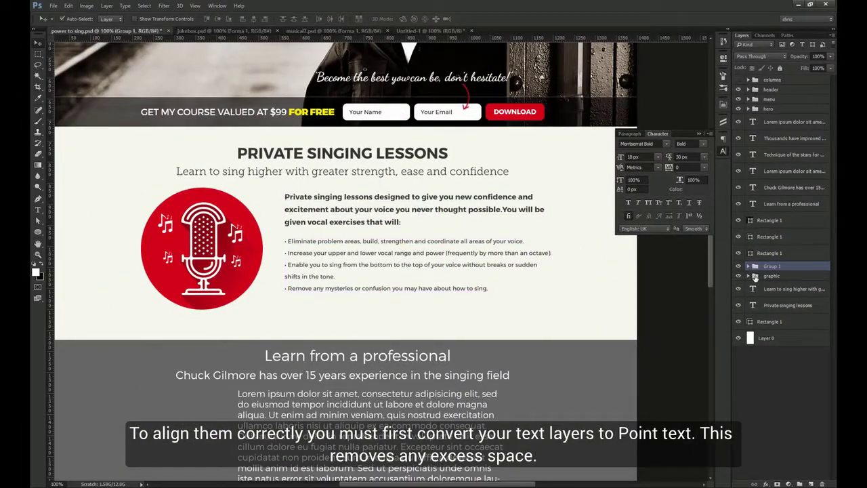
Centre the text group vertically on the microphone circle
scroll(200, 195, up, 3)
key(m)
drag(204, 185, 222, 346)
key(v)
click(218, 19)
key(ctrl+d)
scroll(302, 207, down, 3)
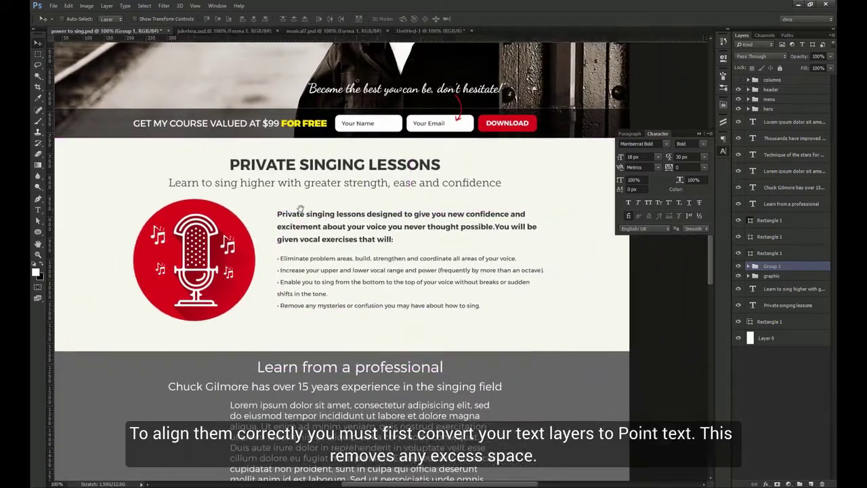
Ungroup the two text layers and move them left to the column guide
right_click(780, 269)
click(779, 75)
key(ctrl+;)
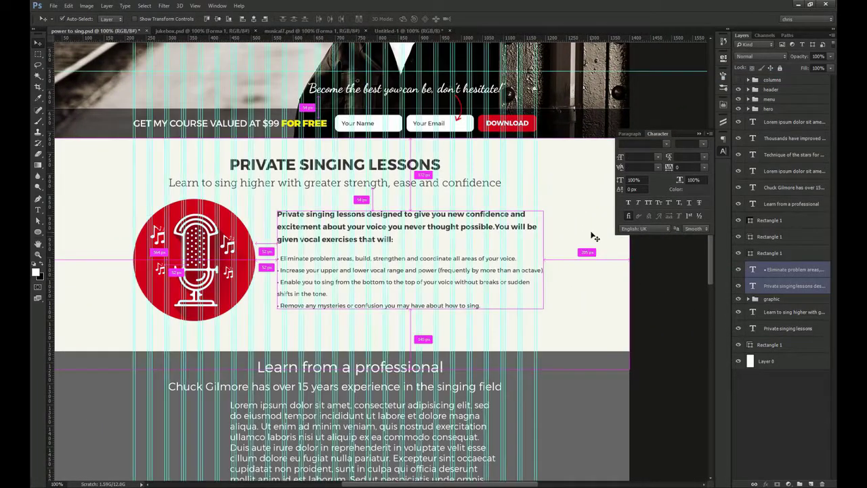
scroll(510, 237, up, 4)
drag(487, 241, 474, 242)
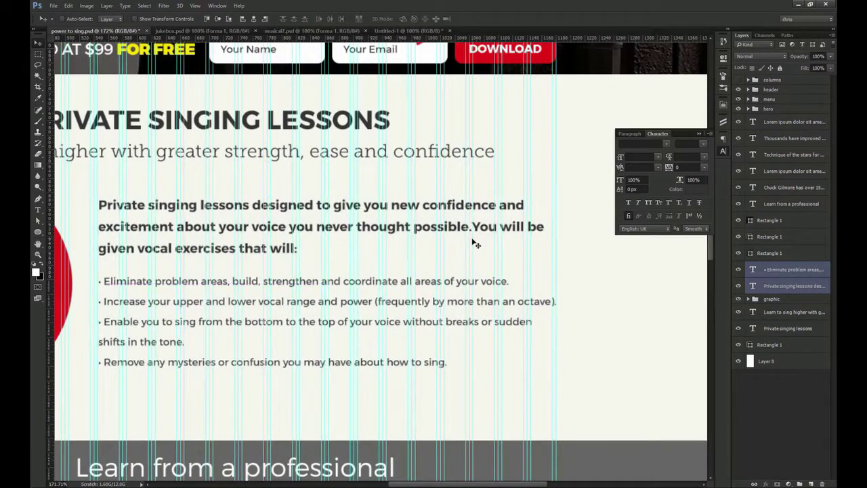
scroll(475, 242, down, 4)
scroll(283, 141, up, 5)
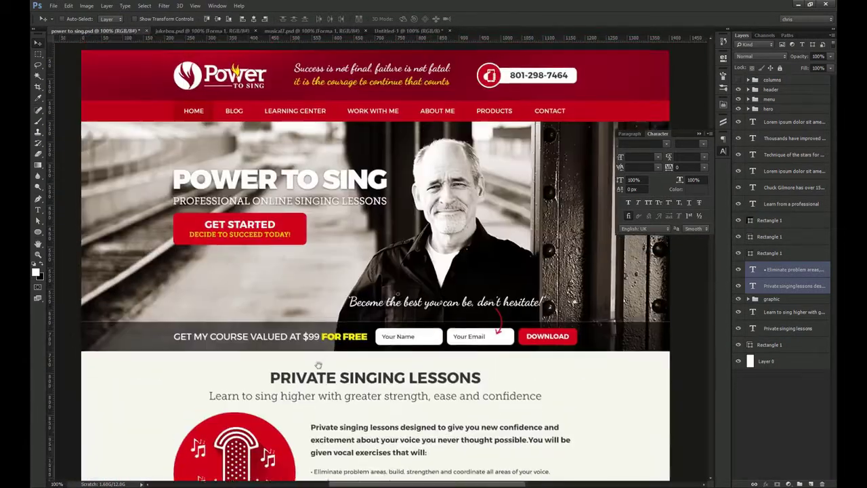
scroll(316, 129, down, 3)
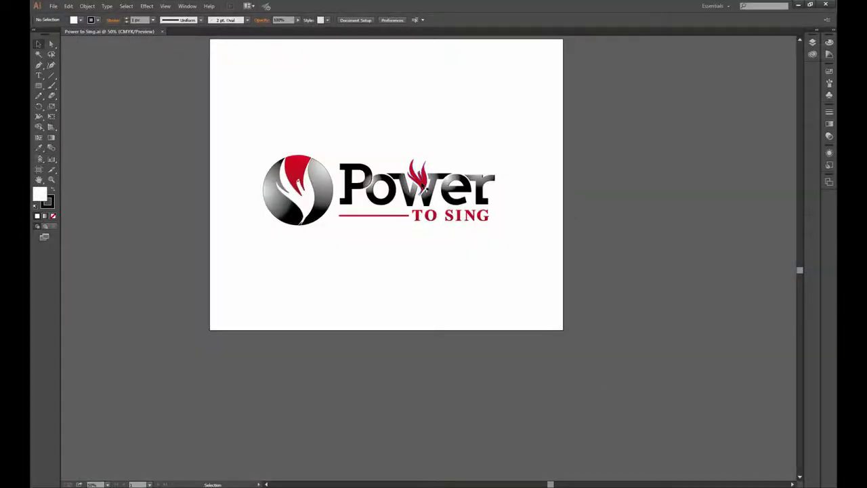
In Illustrator, isolate the Power to Sing logo and pull the red flame off the wordmark
double_click(422, 188)
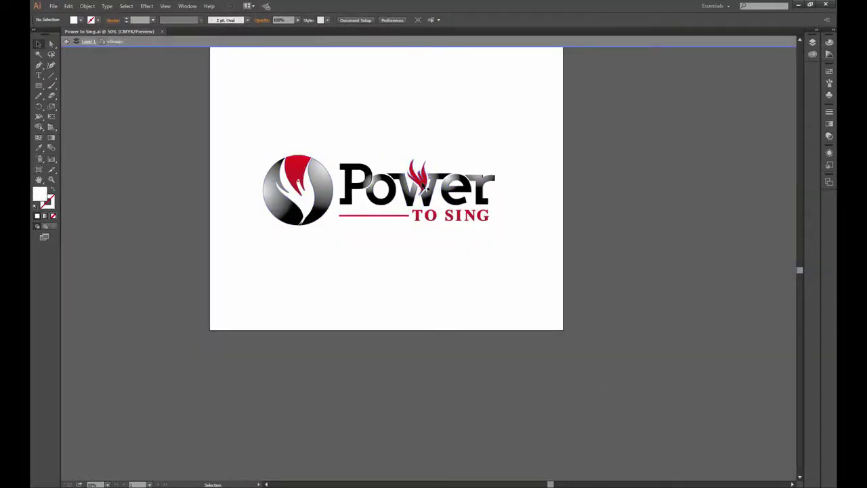
key(a)
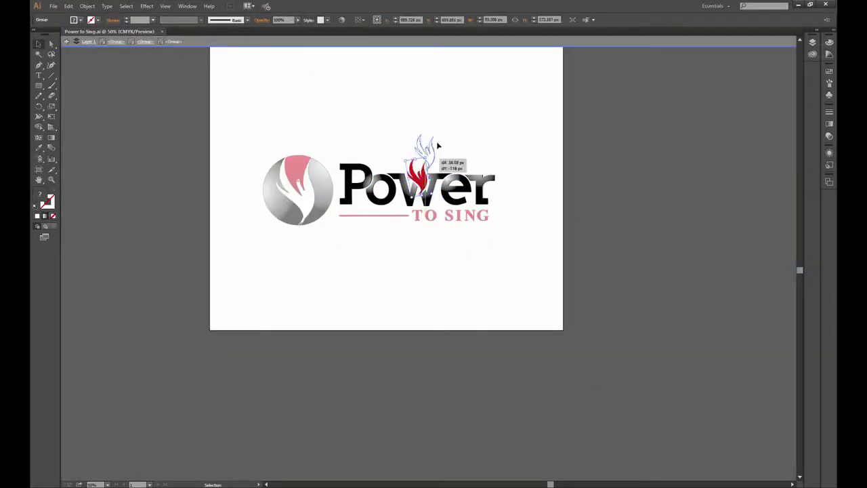
drag(420, 177, 434, 124)
Paste the flame into the mockup as a shape layer and enlarge it
scroll(375, 258, down, 5)
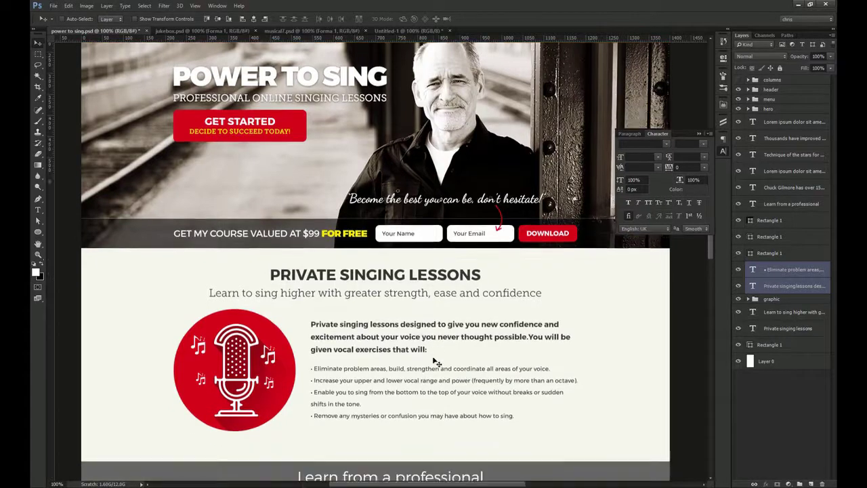
key(ctrl+v)
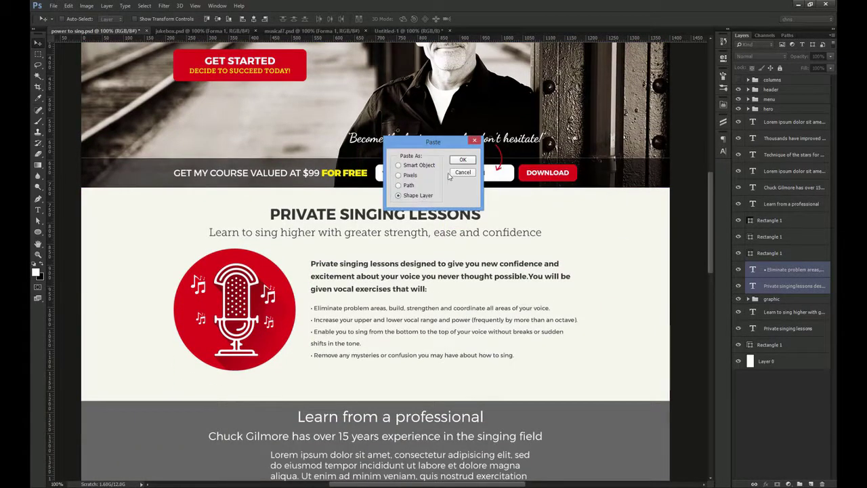
click(463, 160)
key(ctrl+t)
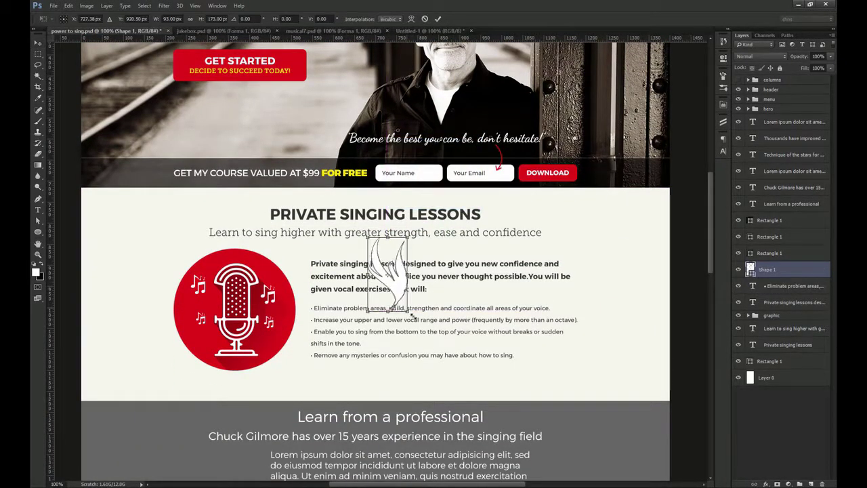
drag(409, 309, 478, 368)
key(Return)
Make the flame a black 5% opacity watermark positioned behind the lessons text
key(3)
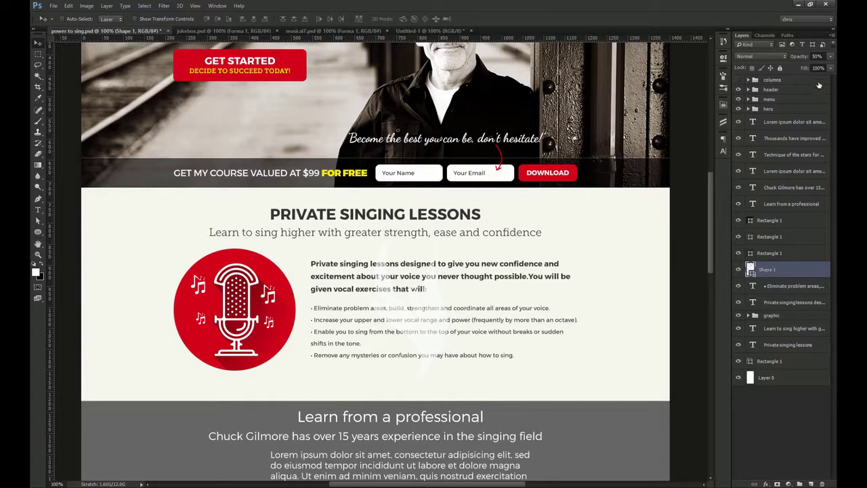
text(5)
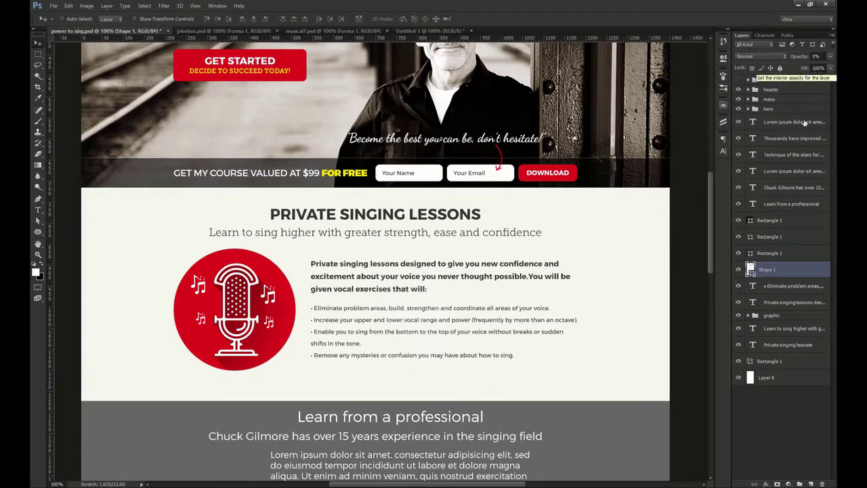
double_click(752, 268)
drag(505, 274, 337, 376)
click(657, 182)
drag(450, 294, 468, 300)
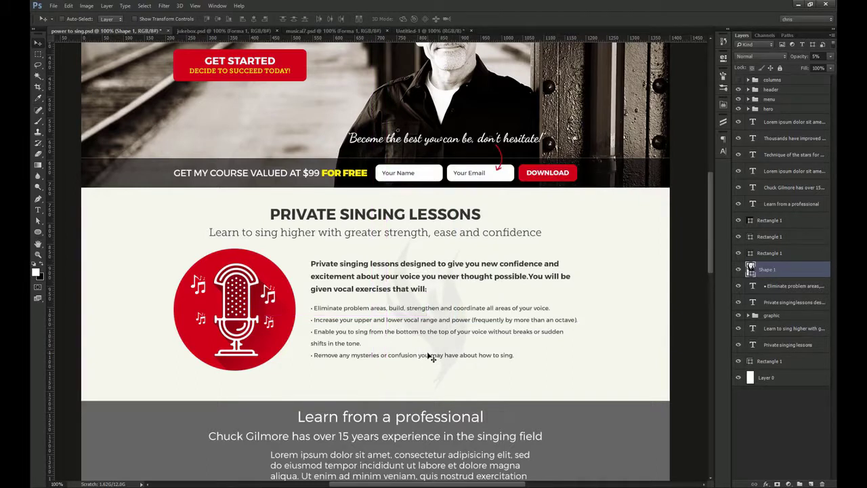
ctrl+click(305, 70)
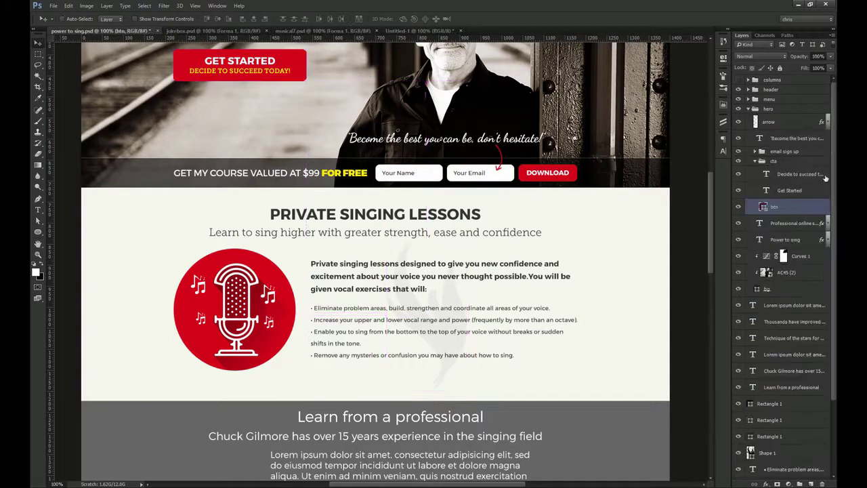
Place a copy of the GET STARTED button below the lessons bullets, stacked above the grey band
click(758, 161)
click(779, 163)
drag(781, 163, 780, 397)
click(749, 108)
drag(285, 73, 402, 250)
drag(784, 266, 779, 218)
scroll(338, 229, up, 3)
drag(373, 207, 373, 218)
Move the grey Learn band with its title, subtitle and paragraph further down the page
key(ctrl+1)
drag(381, 251, 331, 232)
drag(198, 252, 197, 288)
key(ctrl+z)
ctrl+shift+click(307, 247)
ctrl+shift+click(311, 266)
ctrl+shift+click(331, 281)
drag(331, 281, 331, 343)
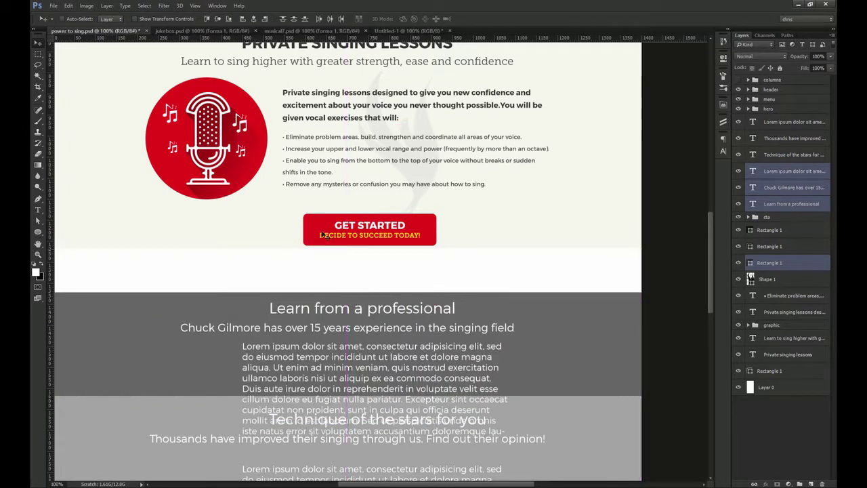
Reselect the whole cta group and mark a small area just below the button's edge
scroll(322, 232, up, 4)
ctrl+click(322, 232)
click(748, 217)
scroll(278, 299, up, 8)
key(m)
drag(189, 185, 193, 178)
key(v)
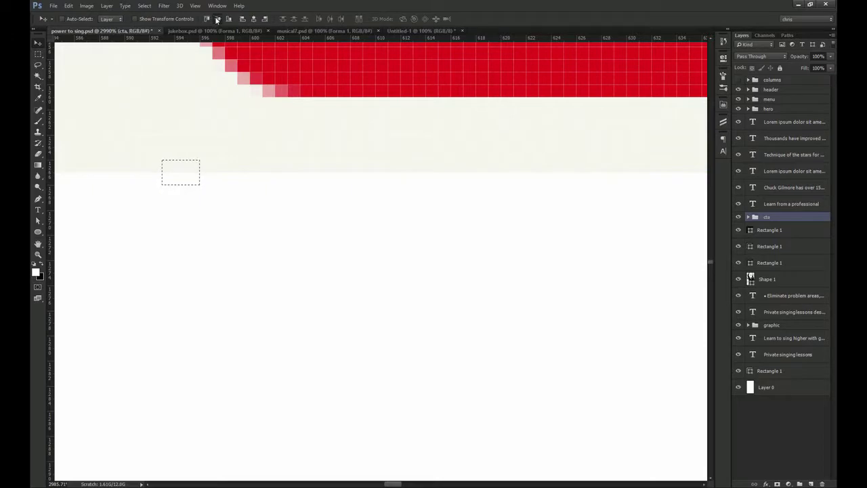
scroll(292, 278, down, 10)
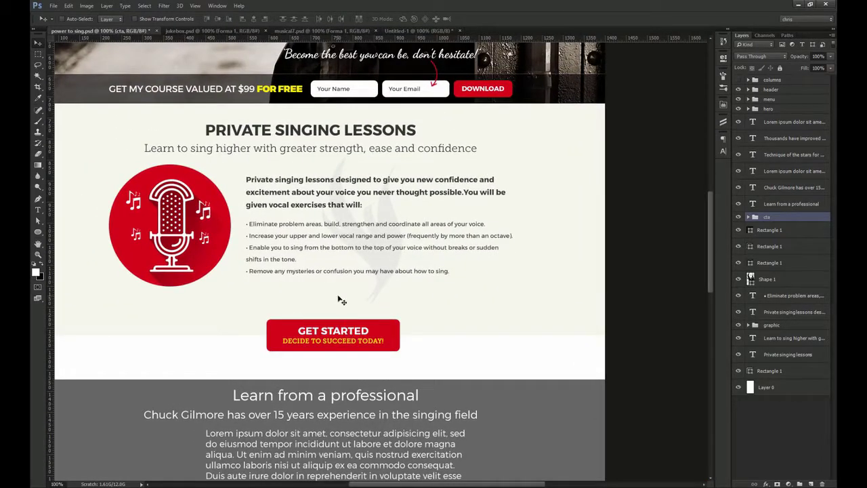
Rename the Shape 1 layer to 'icon'
click(767, 279)
double_click(767, 279)
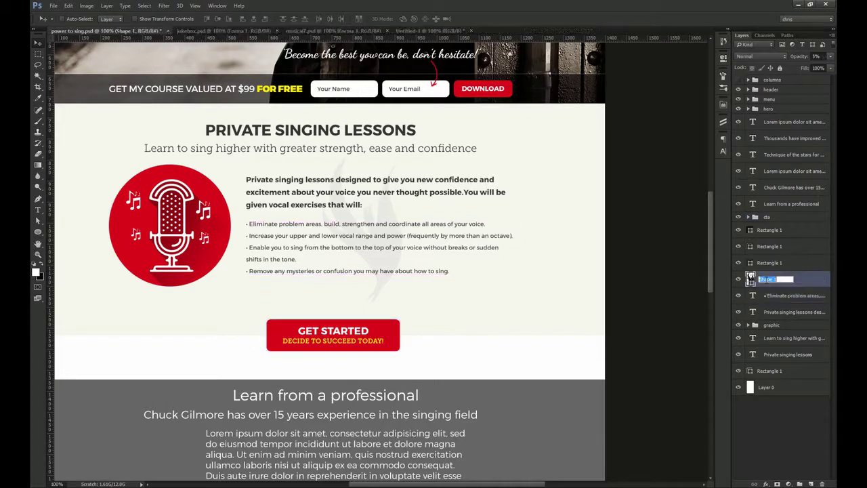
text(icon)
key(Return)
Group the lessons section's text, cta, background and microphone layers as 'private singing lessons'
shift+click(802, 296)
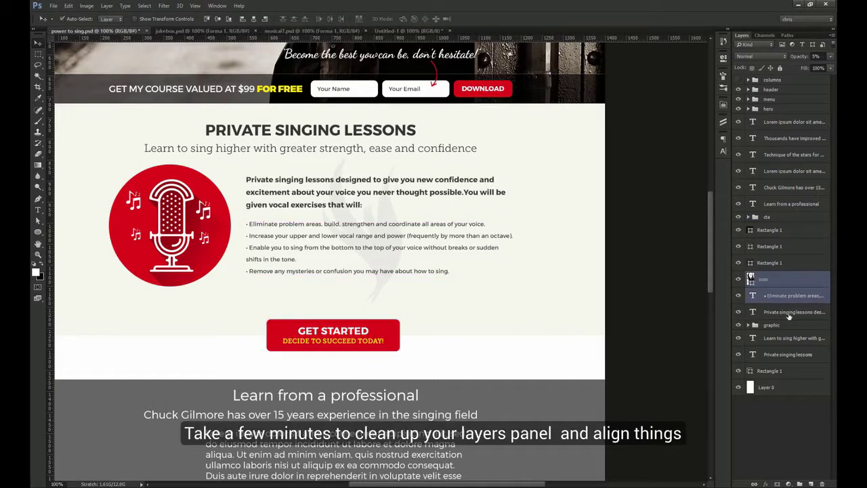
shift+click(793, 312)
ctrl+click(771, 217)
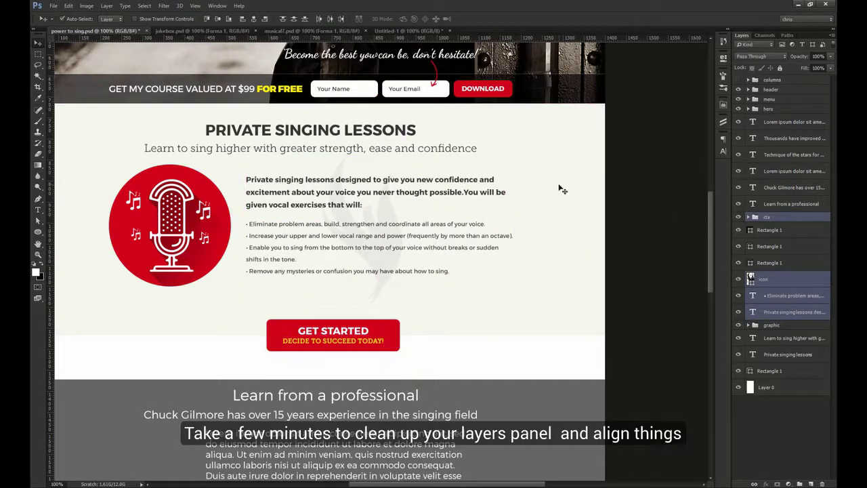
ctrl+shift+click(575, 251)
ctrl+click(797, 355)
ctrl+click(793, 338)
ctrl+click(786, 326)
drag(445, 197, 523, 241)
key(ctrl+z)
key(ctrl+g)
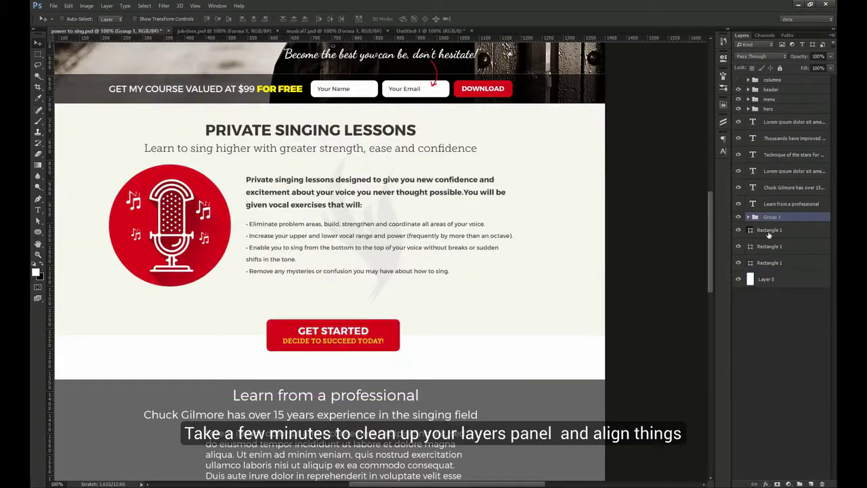
click(772, 218)
text(private singing lessons)
key(Return)
Group the microphone graphic with the bullet text and centre them vertically
drag(323, 176, 379, 193)
key(ctrl+z)
ctrl+click(778, 285)
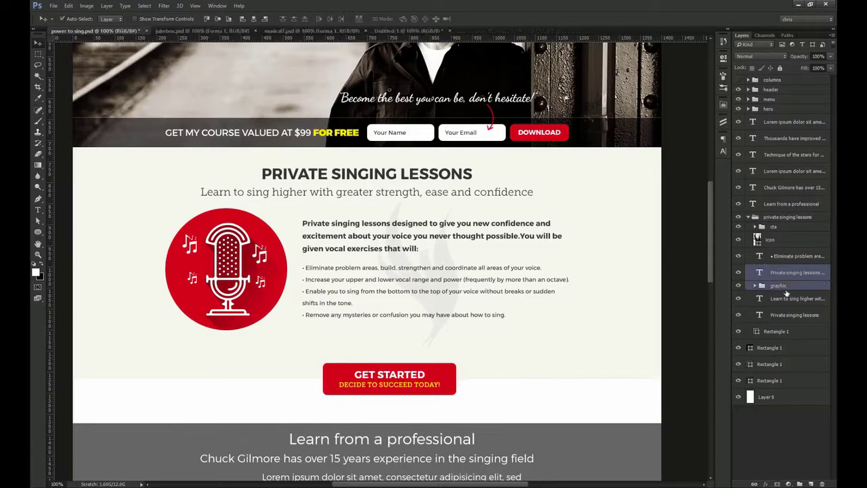
ctrl+click(793, 256)
key(shift+Down)
key(shift+Down)
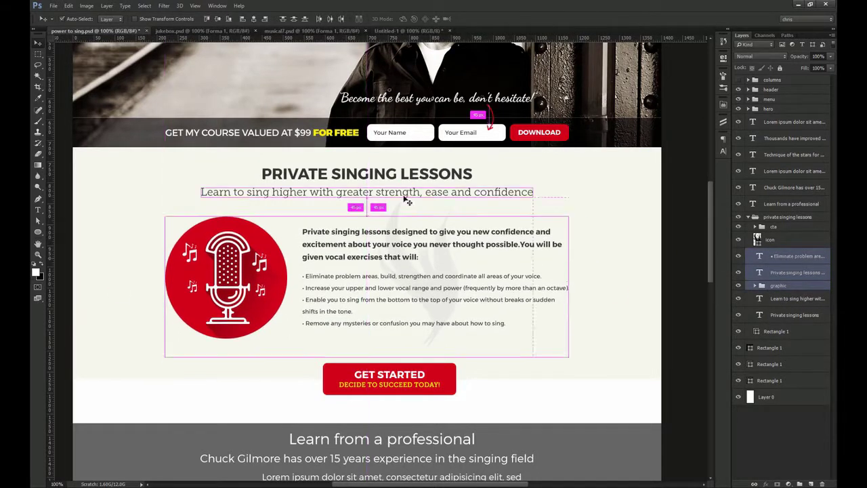
key(ctrl+g)
key(m)
drag(291, 364, 294, 362)
key(v)
click(216, 19)
key(ctrl+d)
drag(467, 294, 468, 262)
Delete the Learn from a professional section layers
click(791, 203)
click(748, 217)
scroll(499, 275, down, 3)
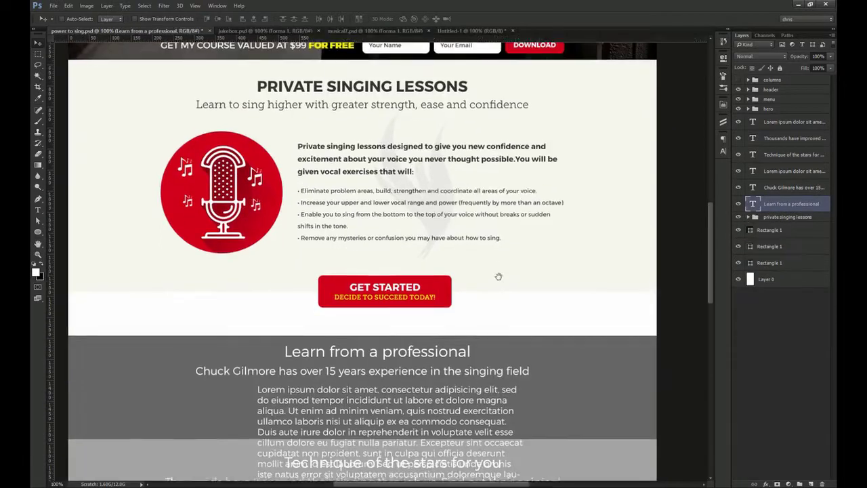
scroll(461, 292, down, 1)
drag(456, 327, 596, 300)
key(Delete)
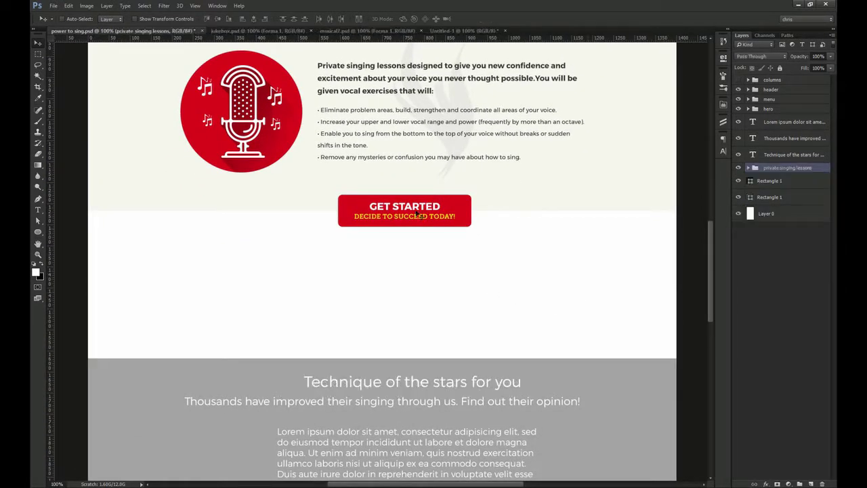
Select the lessons section's heading, subtitle, paragraph and bullet list layers
drag(391, 59, 385, 169)
ctrl+click(382, 119)
ctrl+shift+click(383, 136)
ctrl+shift+click(379, 204)
ctrl+shift+click(376, 223)
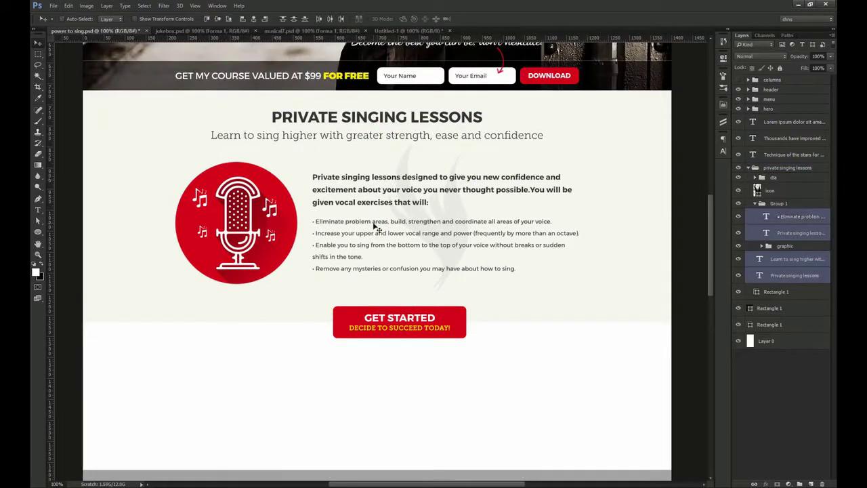
Duplicate the lessons section's text layers and move the copies below the GET STARTED button
drag(790, 222, 790, 162)
drag(470, 111, 478, 339)
key(z)
drag(392, 338, 451, 294)
key(ctrl+1)
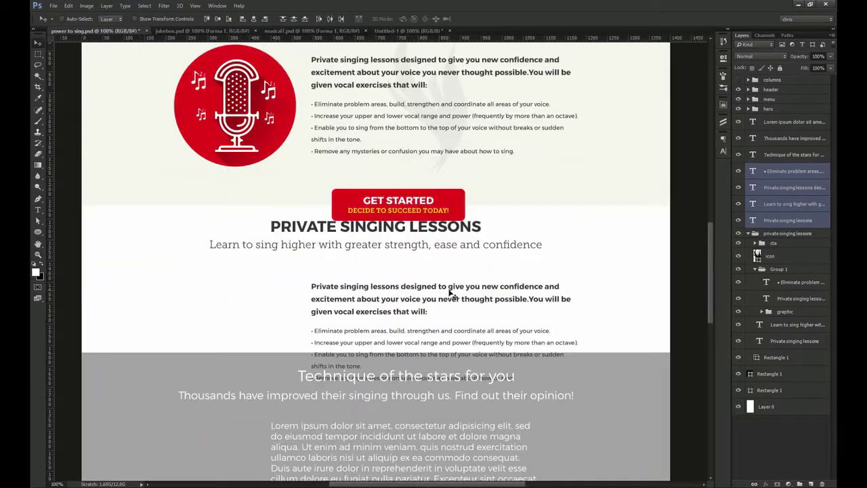
key(Down)
key(Down)
key(Down)
key(Down)
key(Down)
key(Down)
key(Down)
key(Down)
key(Down)
key(Down)
key(Down)
key(Down)
key(Down)
key(Down)
key(Down)
key(Down)
key(Down)
key(Down)
key(Down)
key(Down)
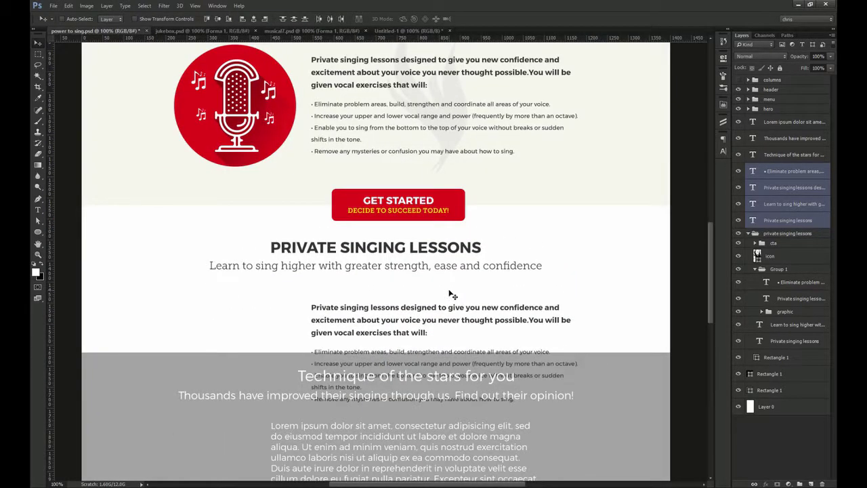
Delete the grey Technique band and retitle the copies LEARN FROM A PROFESSIONAL with a teacher-experience subtitle
drag(426, 298, 438, 221)
ctrl+click(253, 306)
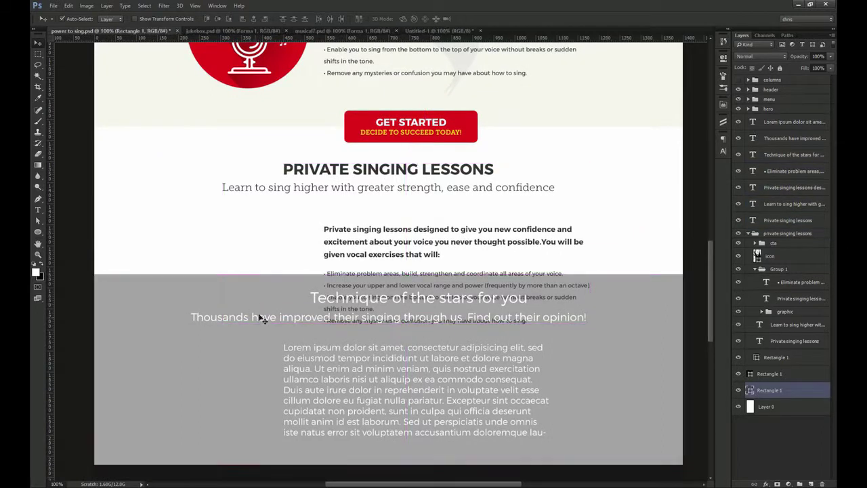
ctrl+shift+click(258, 318)
shift+click(318, 303)
key(Delete)
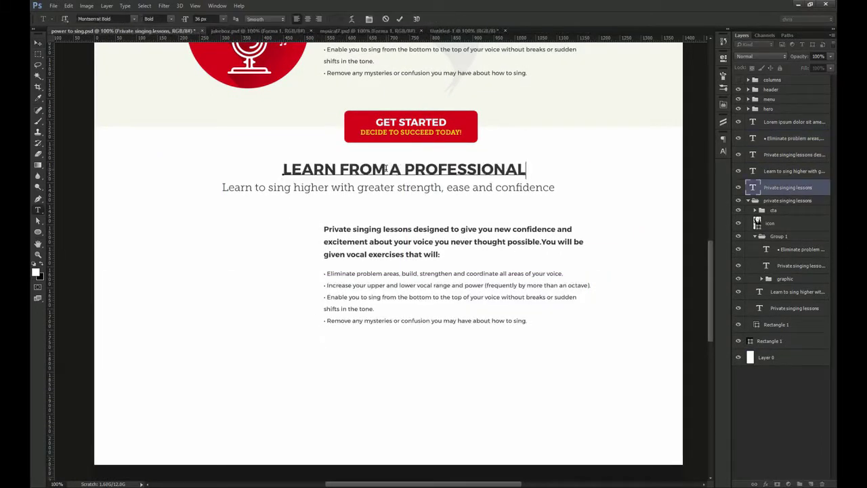
key(ctrl+Return)
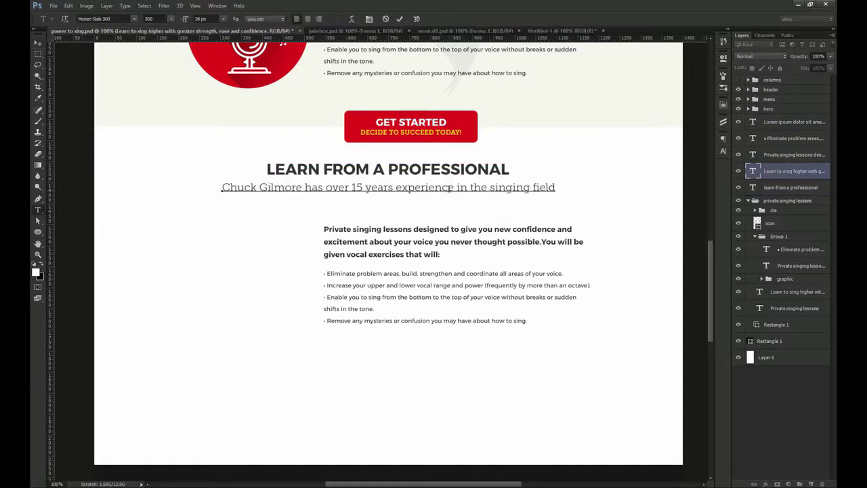
key(ctrl+Return)
Shift the copied paragraph and bullet list left, aligning them to a column guide
click(355, 234)
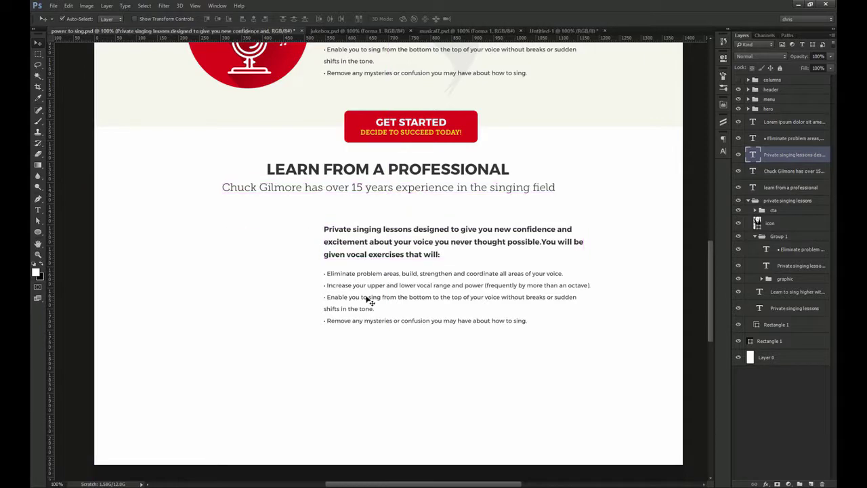
shift+click(368, 298)
drag(368, 298, 242, 263)
key(ctrl+semicolon)
drag(175, 233, 250, 248)
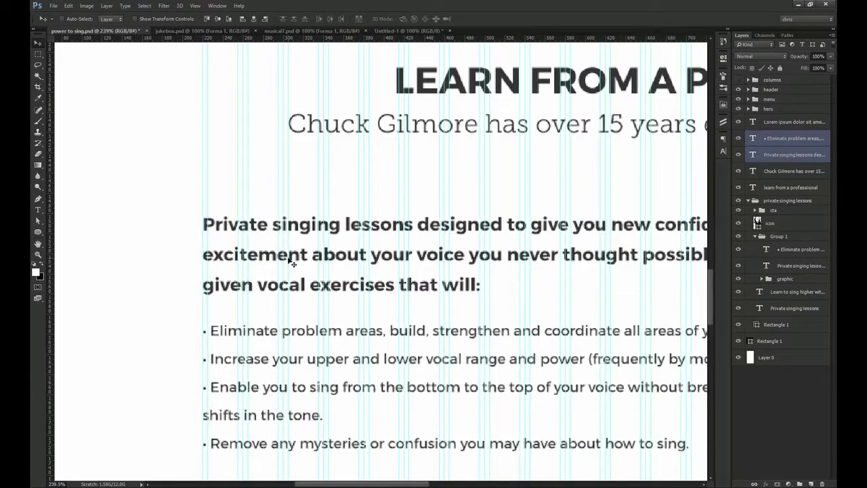
Convert the copied paragraph to paragraph text and paste in the teacher's intro paragraph
key(ctrl+1)
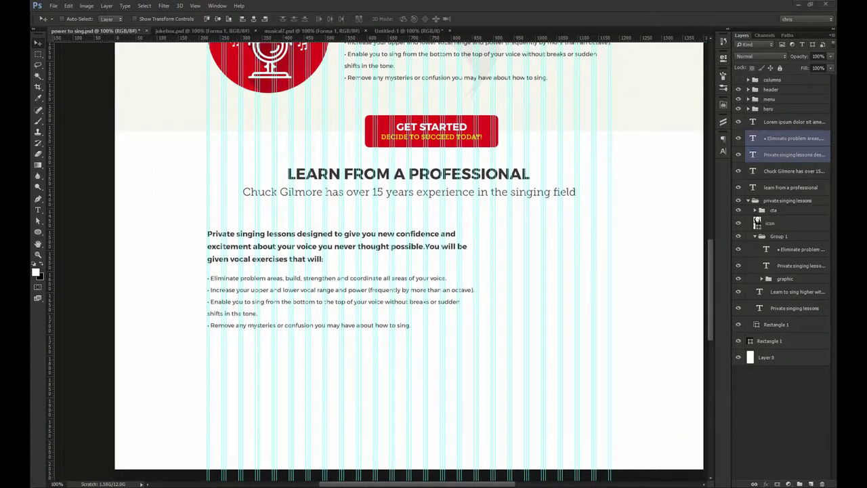
click(304, 246)
key(ctrl+Return)
right_click(787, 155)
click(729, 328)
click(389, 244)
key(ctrl+a)
key(ctrl+Return)
key(v)
drag(387, 244, 346, 232)
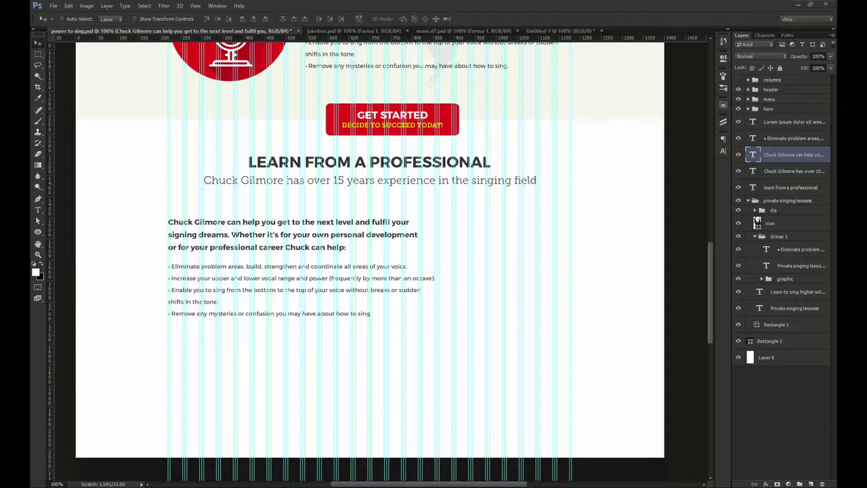
Convert the bullet list to paragraph text and paste the five voice-problem bullets
key(t)
click(241, 279)
key(ctrl+a)
key(ctrl+Return)
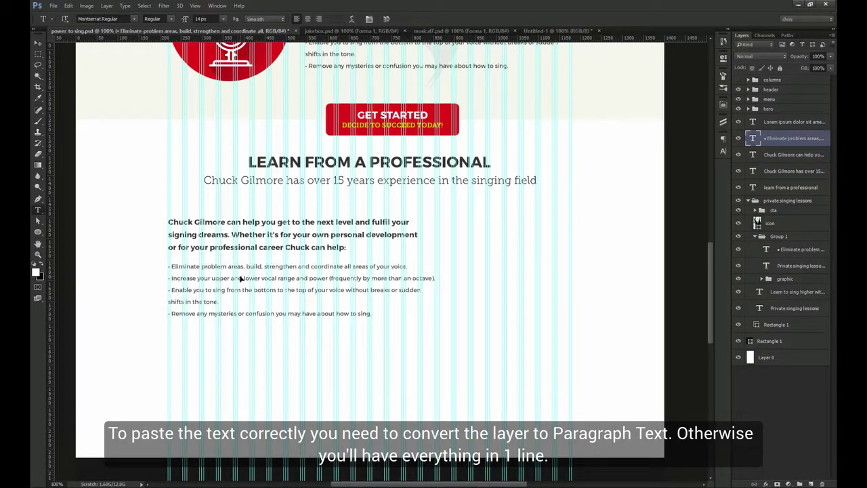
right_click(790, 129)
click(707, 329)
click(434, 307)
key(ctrl+a)
text(Voice flips and cracks as sing higher Voice is breathy, airy and light After teenage vocal change can't sing high Upper range is really limited Pitch Problems)
key(ctrl+Return)
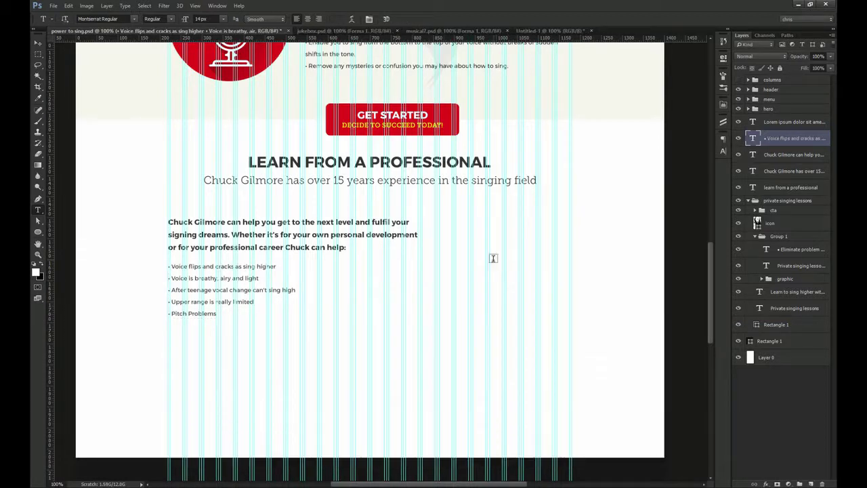
Duplicate the bullets into a right column holding the teaching credentials, box narrowed to about 280 px
key(v)
drag(234, 288, 376, 288)
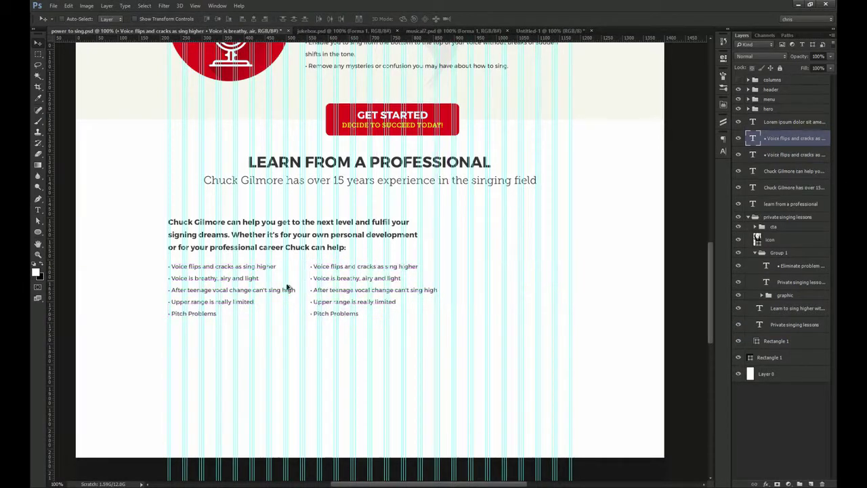
key(t)
click(365, 277)
key(ctrl+a)
text(• Certified to Teach Voice • All Styles and Genre's • Cause and Effect Teaching • Solves Vocal Problems so you can sing the Challenging Songs)
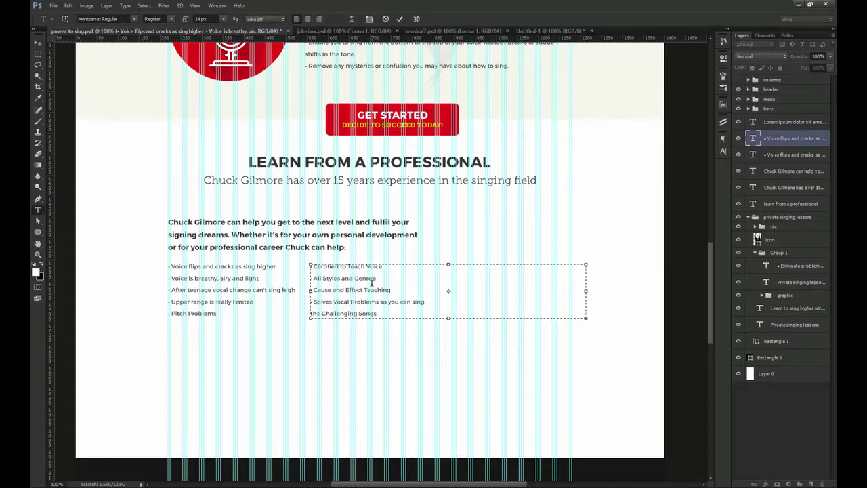
drag(596, 290, 433, 312)
key(ctrl+Return)
key(v)
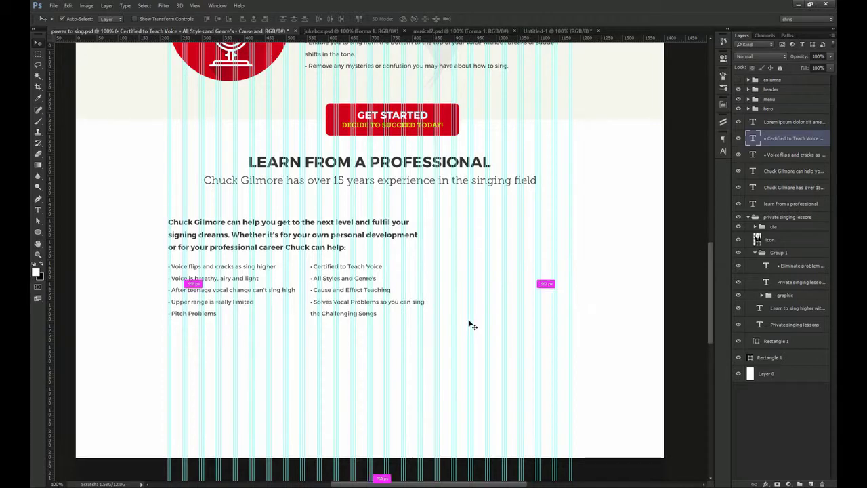
key(ctrl+semicolon)
drag(302, 256, 258, 286)
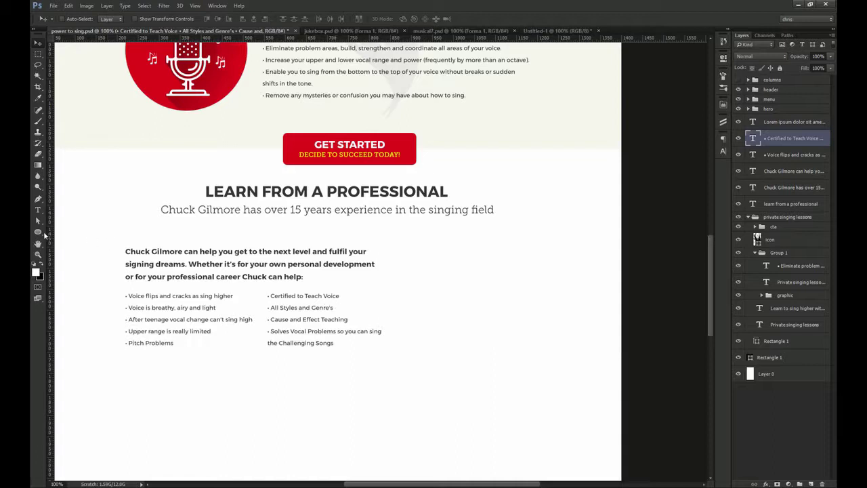
Draw a 290×290 px circle and move it up beside the bullets
click(42, 232)
click(75, 247)
click(397, 271)
text(290)
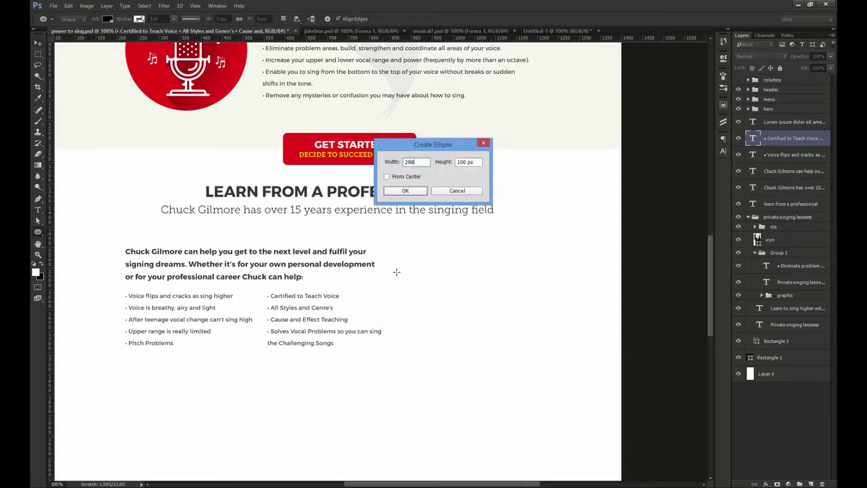
text(290)
key(Return)
key(v)
drag(458, 324, 458, 287)
Fill the circle white and give it a 1 px #cbcbcb Stroke outline
double_click(755, 140)
drag(498, 211, 397, 105)
key(Return)
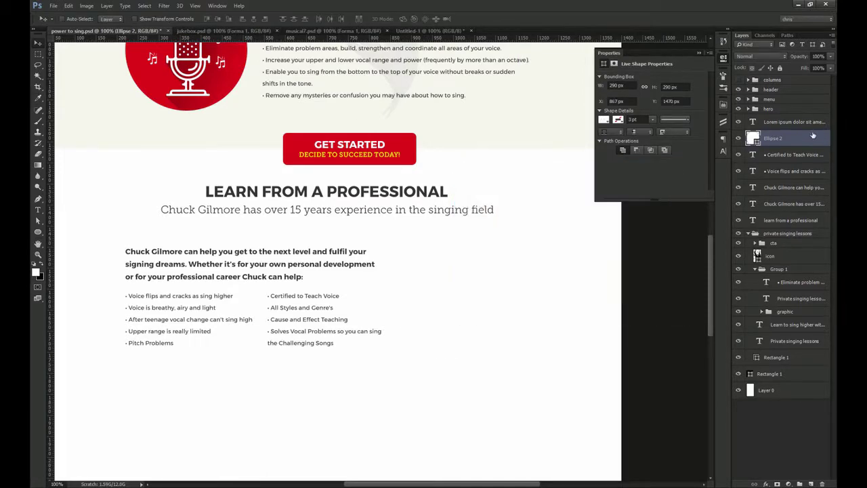
double_click(809, 140)
click(528, 238)
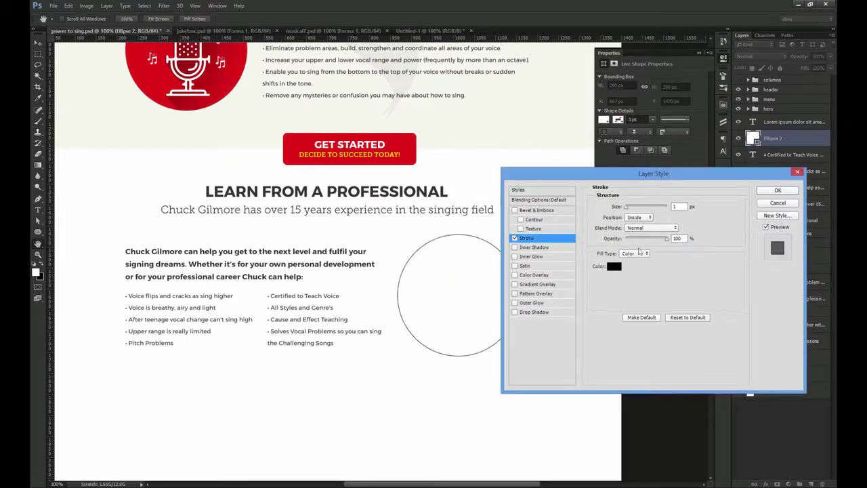
click(617, 262)
text(00cbcbcb)
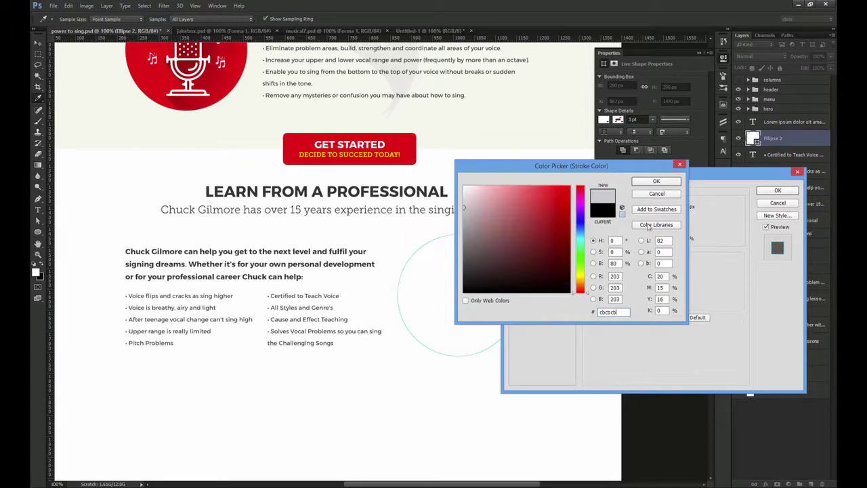
click(656, 181)
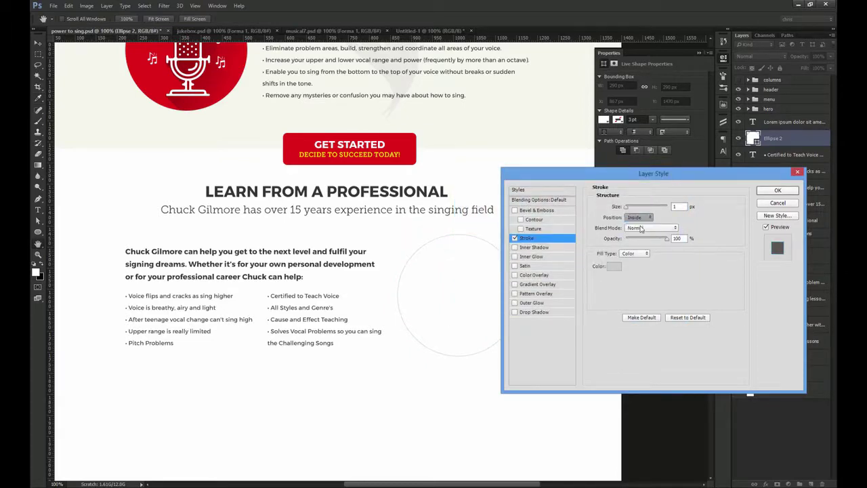
click(778, 191)
Duplicate the circle, shrink the copy to about 278 px, and clear its layer style
key(v)
scroll(580, 281, up, 4)
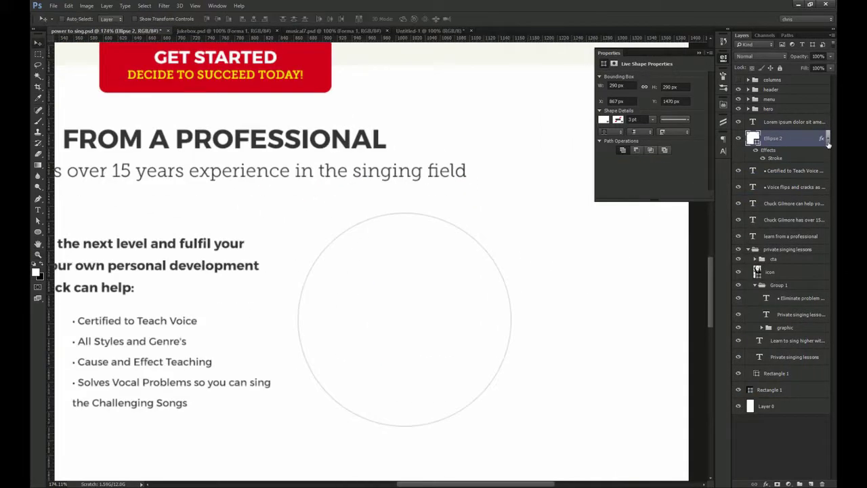
key(ctrl+j)
scroll(515, 237, up, 4)
key(ctrl+t)
drag(522, 208, 513, 215)
key(Return)
key(ctrl+1)
right_click(797, 138)
click(716, 310)
Drag the AC08 (2) portrait in from Explorer over the circle and clip it inside
drag(397, 300, 457, 280)
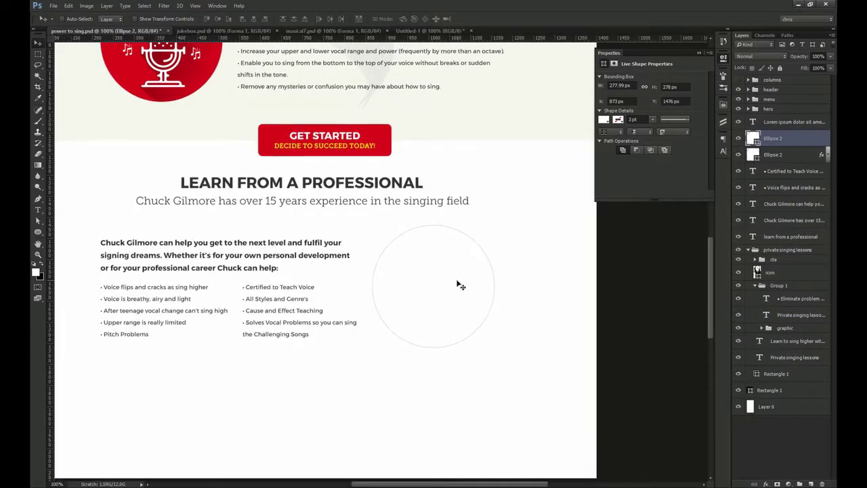
click(369, 487)
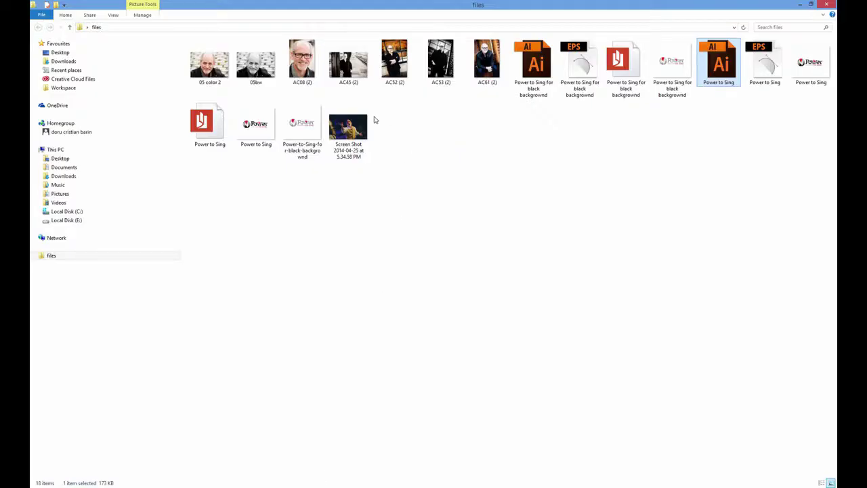
drag(302, 62, 515, 332)
drag(423, 250, 480, 393)
key(ctrl+alt+g)
key(ctrl+t)
Scale the portrait down to about 40% and centre the face inside the circle
drag(256, 136, 380, 294)
drag(455, 317, 453, 245)
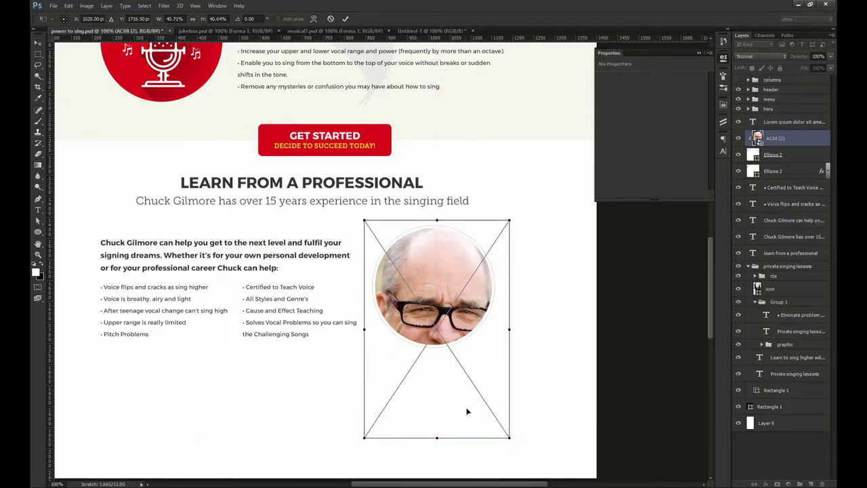
drag(437, 439, 441, 422)
drag(510, 422, 493, 399)
drag(460, 363, 440, 305)
key(Return)
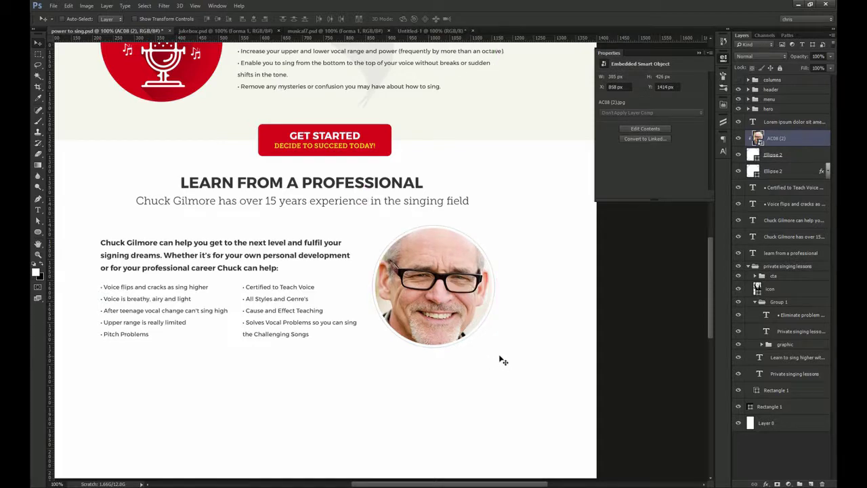
Add a Vibrance adjustment layer above the portrait
click(767, 484)
click(766, 484)
click(778, 484)
click(764, 372)
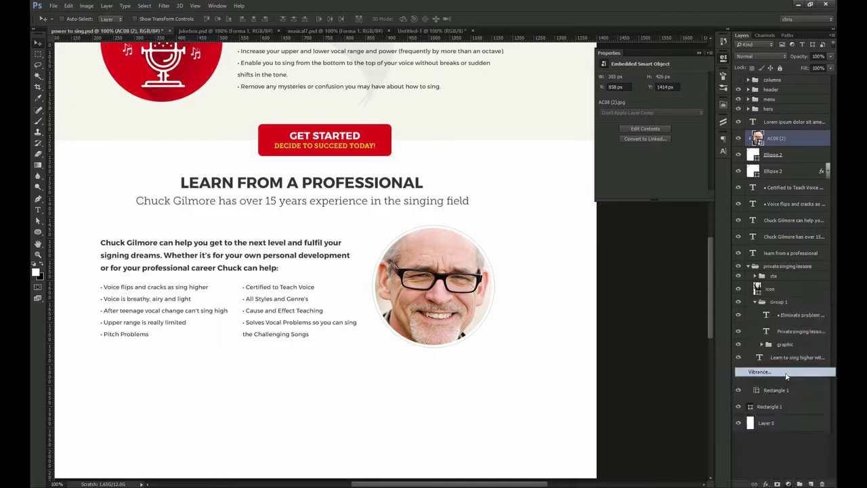
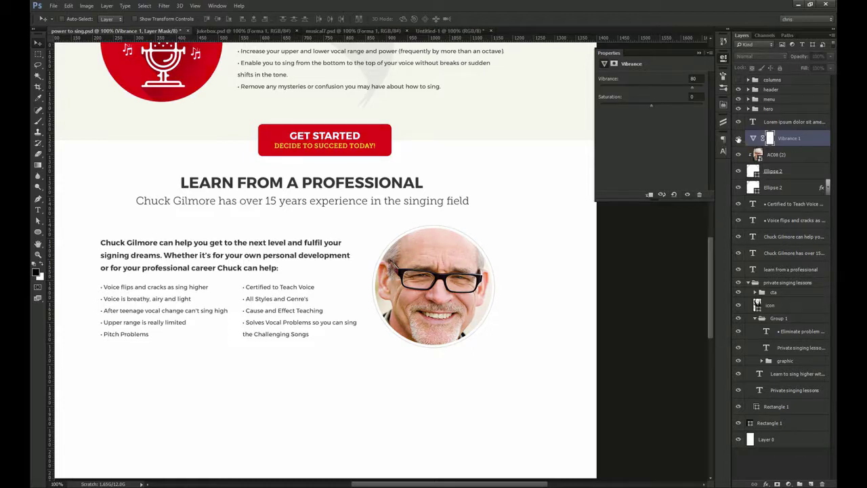
Give the Ellipse 2 circle a Satin effect: angle 0, distance 7, size 70, Invert off
double_click(803, 171)
click(532, 267)
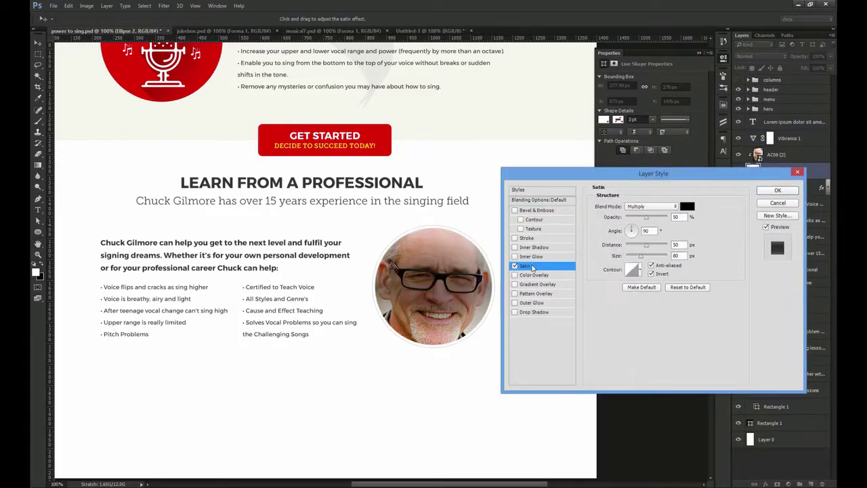
drag(656, 233, 595, 232)
text(0)
click(663, 274)
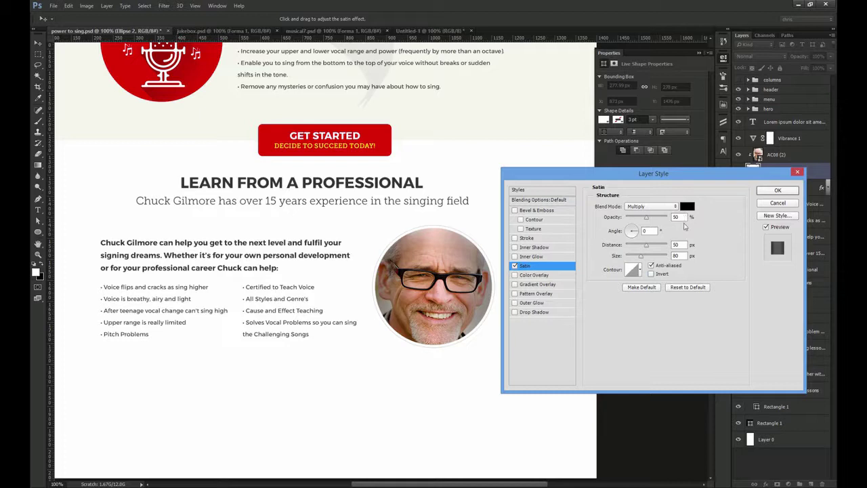
text(7)
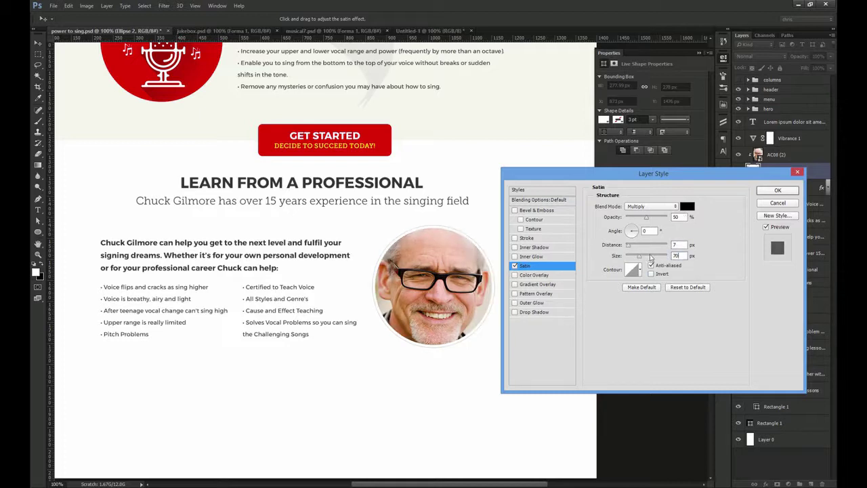
click(516, 265)
click(515, 265)
click(515, 265)
click(516, 265)
click(777, 191)
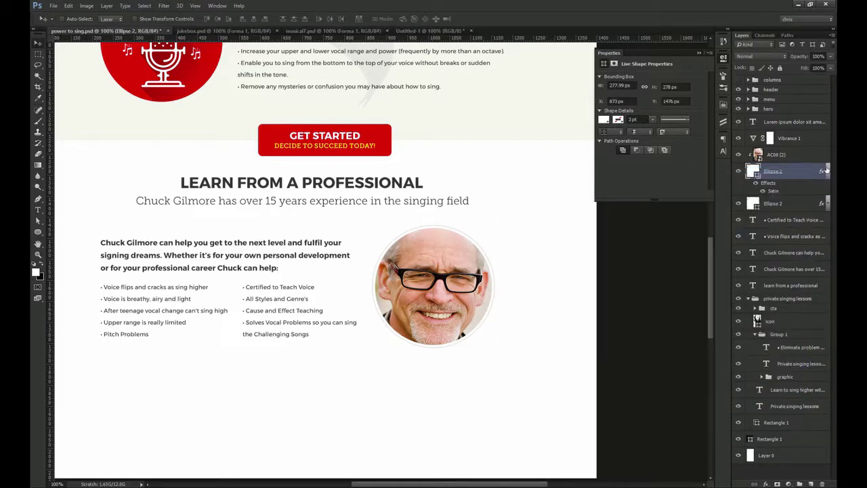
Group the Vibrance, portrait and circle layers into a group named 'image'
click(825, 171)
click(796, 139)
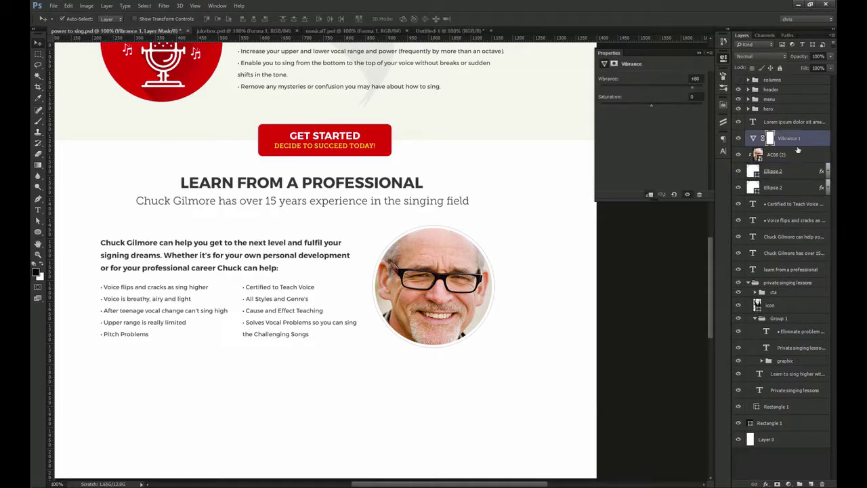
shift+click(786, 187)
key(ctrl+alt+g)
double_click(773, 135)
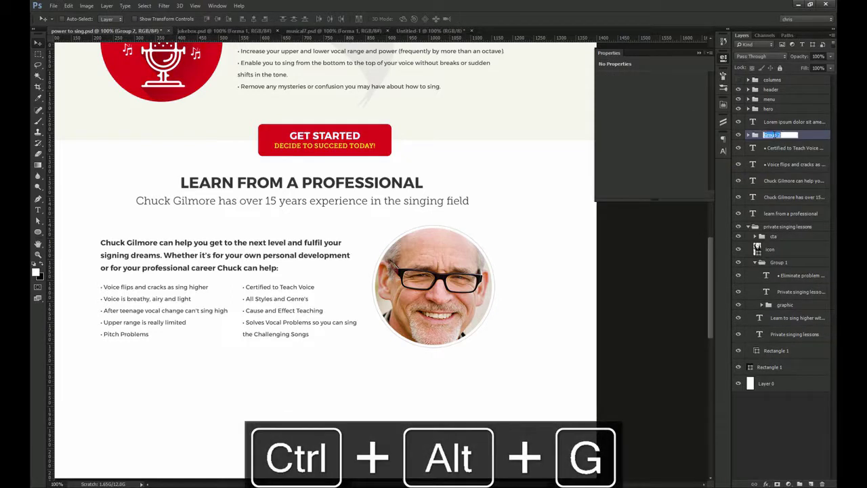
text(image)
key(Return)
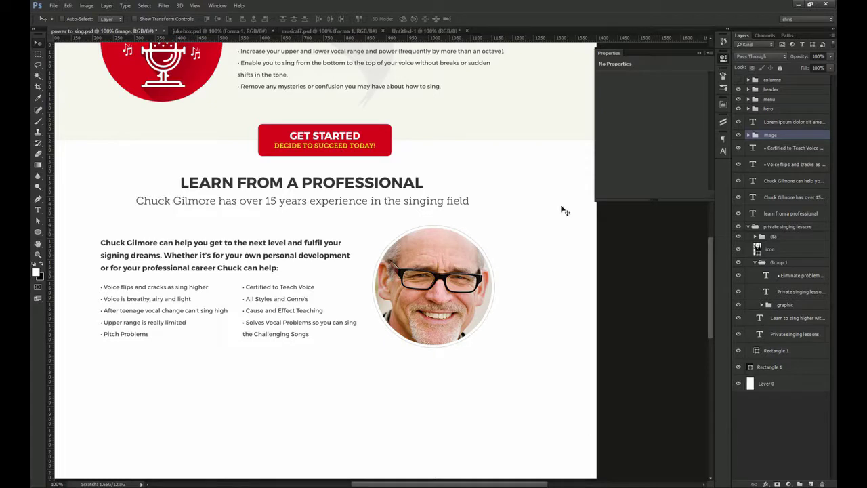
Alt-drag a copy of the image group down to the lower left of the section
drag(268, 324, 316, 271)
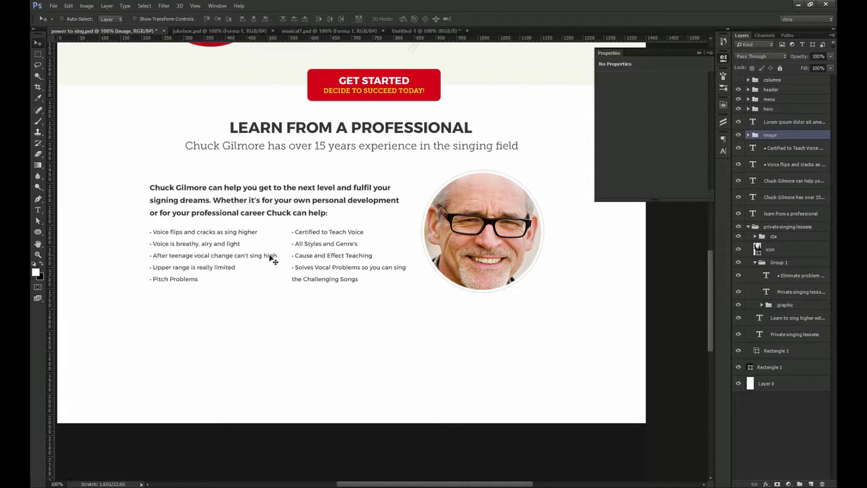
ctrl+click(240, 203)
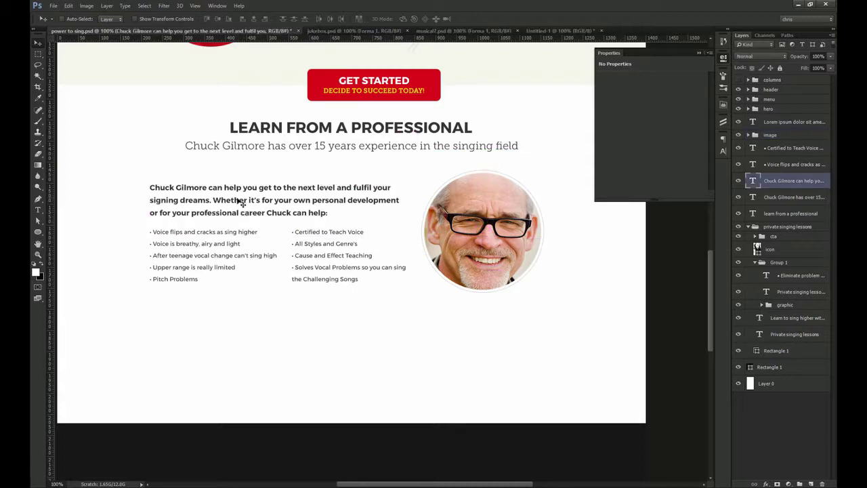
ctrl+click(485, 229)
click(754, 134)
drag(551, 299, 263, 422)
Resize the copied portrait to 200 × 200 px with Free Transform
key(ctrl+t)
double_click(173, 19)
text(200)
key(Tab)
text(200)
click(195, 6)
key(Return)
Scale the two copied circles to 200 px and nudge them onto the column guide
click(792, 197)
key(ctrl+t)
click(188, 19)
double_click(173, 18)
text(200px)
key(Return)
key(Return)
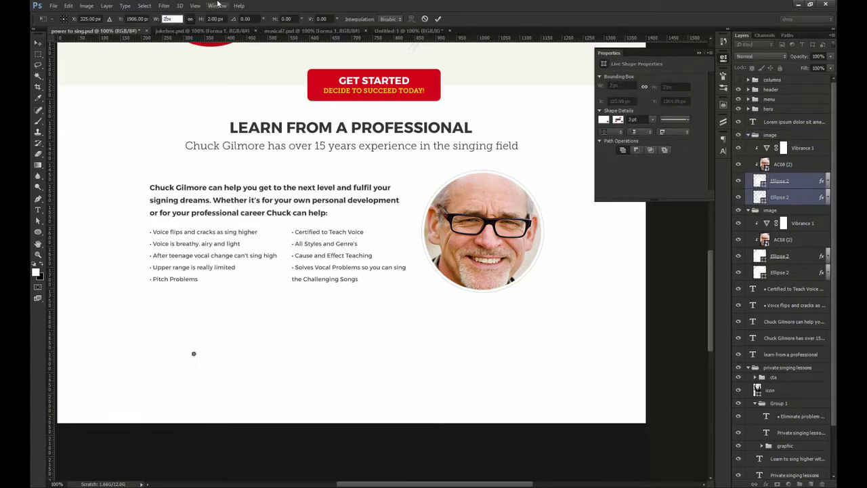
scroll(177, 364, up, 3)
drag(190, 340, 185, 340)
Replace the copied portrait with a placed singer screenshot clipped inside the small circle
ctrl+click(117, 325)
ctrl+click(221, 339)
key(ctrl+1)
key(Delete)
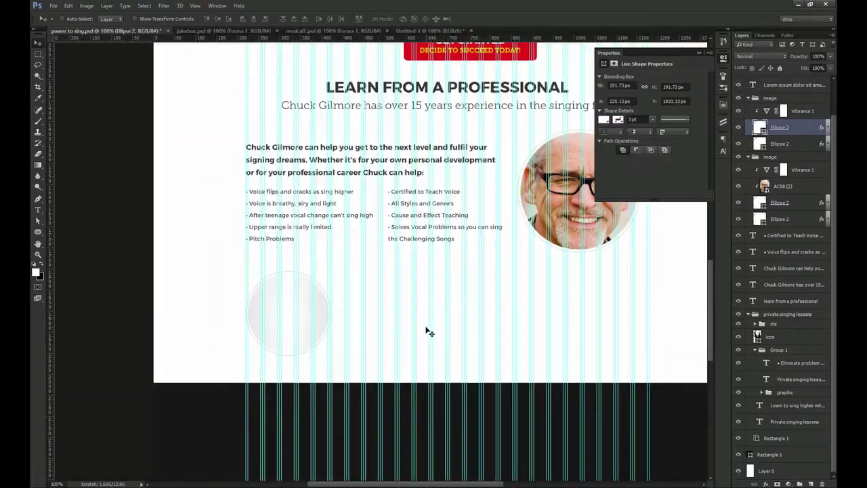
key(alt+Tab)
drag(301, 68, 361, 269)
key(Return)
key(ctrl+alt+g)
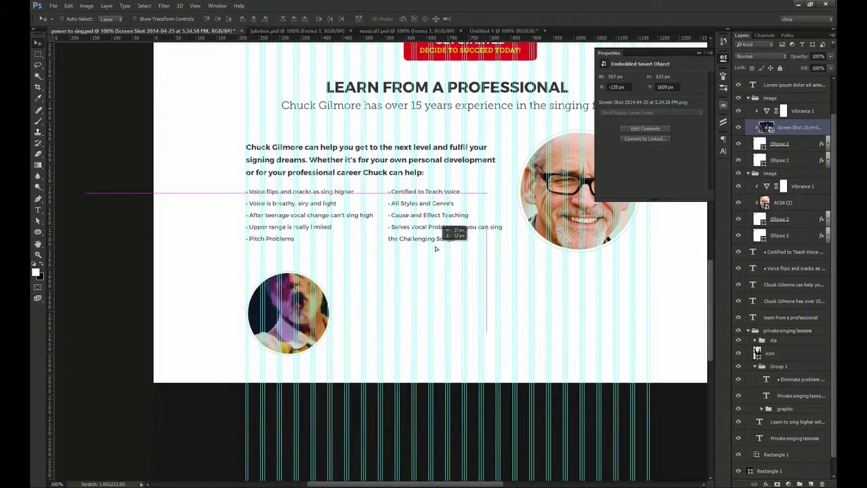
Scale the singer photo down so it fits inside the 200 px circle
key(ctrl+t)
drag(484, 210, 394, 256)
drag(394, 394, 346, 350)
key(Return)
drag(279, 319, 349, 317)
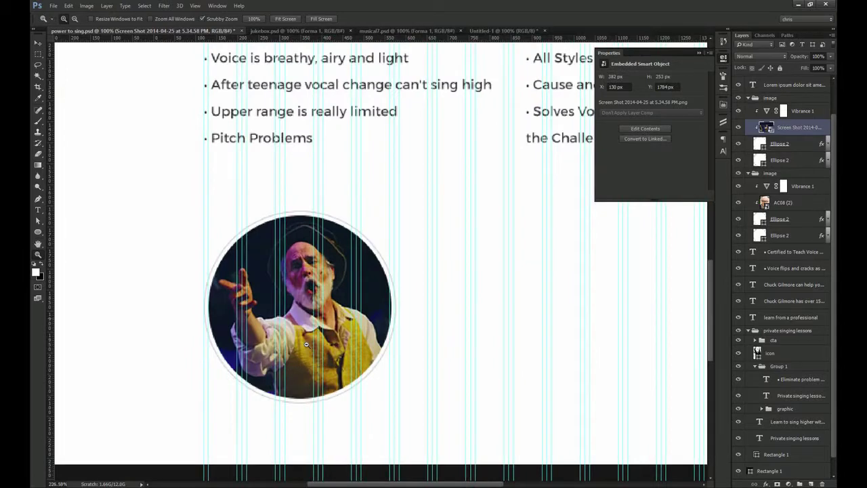
key(ctrl+1)
drag(427, 246, 289, 227)
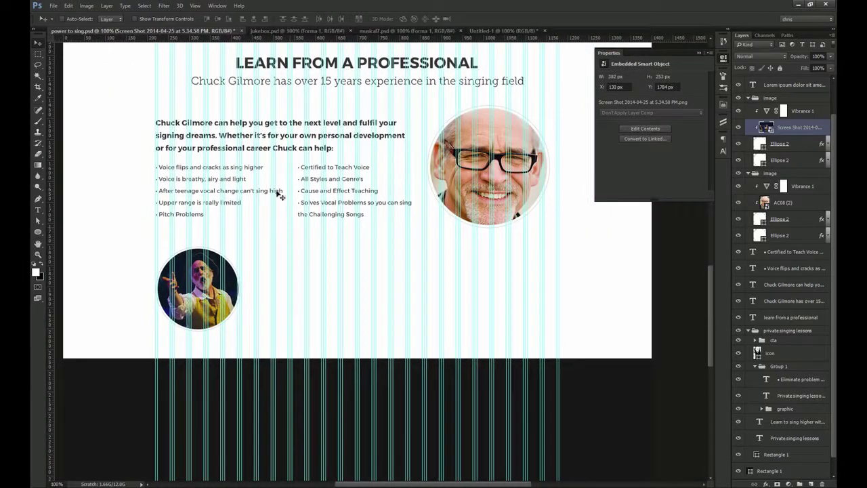
Alt-drag a copy of the intro paragraph beside the small photo and hide the guides
click(222, 136)
drag(202, 130, 330, 220)
key(ctrl+semicolon)
Delete the Lorem ipsum layer and retype the copied paragraph as 'Short biography'
ctrl+click(325, 280)
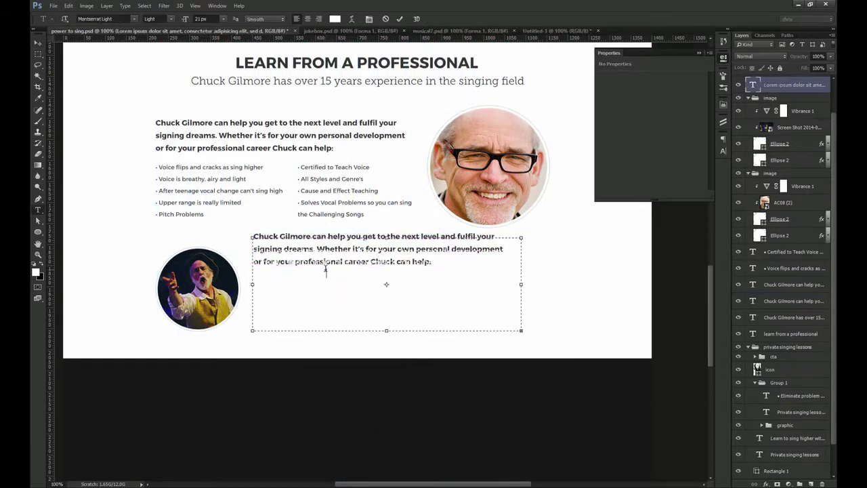
drag(326, 273, 372, 232)
key(Delete)
ctrl+click(320, 250)
drag(319, 249, 314, 268)
key(t)
click(316, 266)
key(ctrl+a)
text(Sho rt biograph)
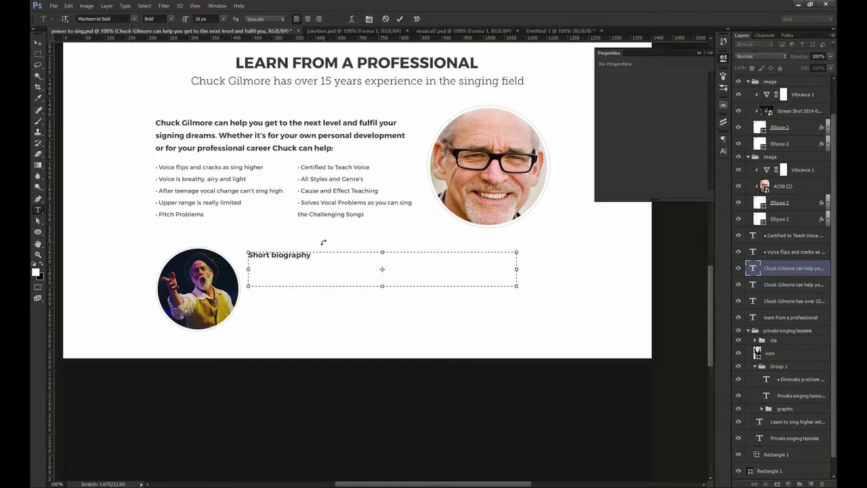
text(y)
key(ctrl+Return)
Convert the Short biography heading to point text and position it beside the photo
right_click(793, 269)
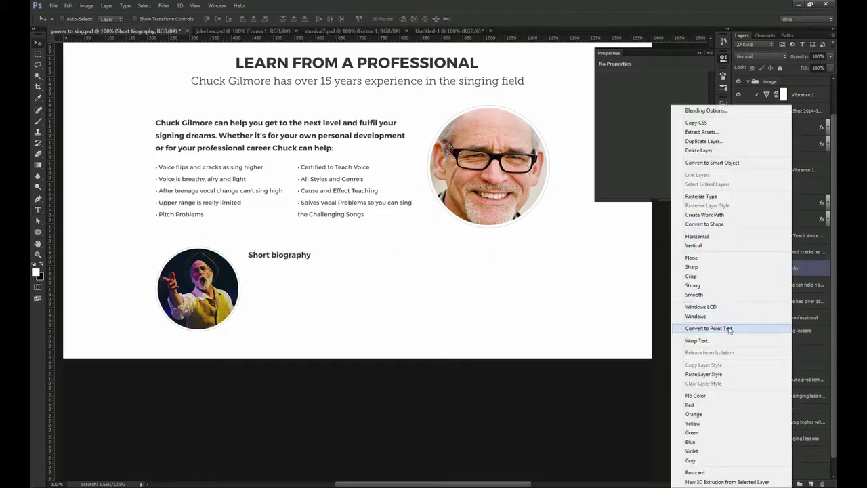
click(730, 329)
drag(293, 267, 277, 259)
click(723, 150)
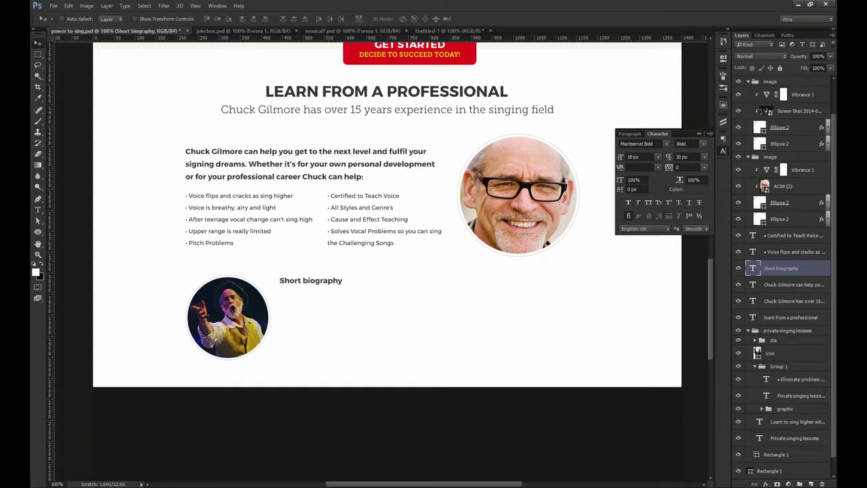
Copy the left bullet list below the heading and paste the biography text into it
drag(234, 206, 321, 307)
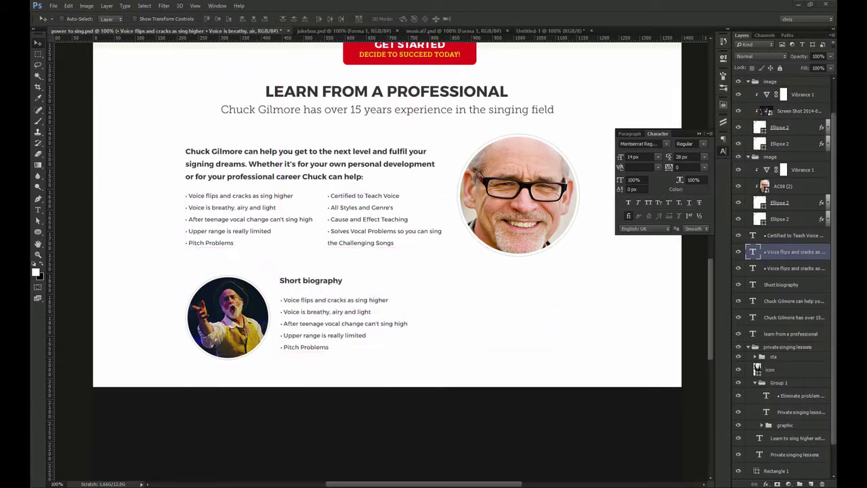
key(t)
click(330, 310)
key(ctrl+a)
text(Since that first lesson in 1996, I have been in over 28 semi-professional regional shows. My roles have included Don Quixote (Man of LaMancha), Captain Hook (Peter Pan), Ben Rumson (Paint Your Wagon), Fagin (Oliver), Tin Man (Wizard of Oz), John Dickinson (1776), Duke (Big River) Danvers Carew)
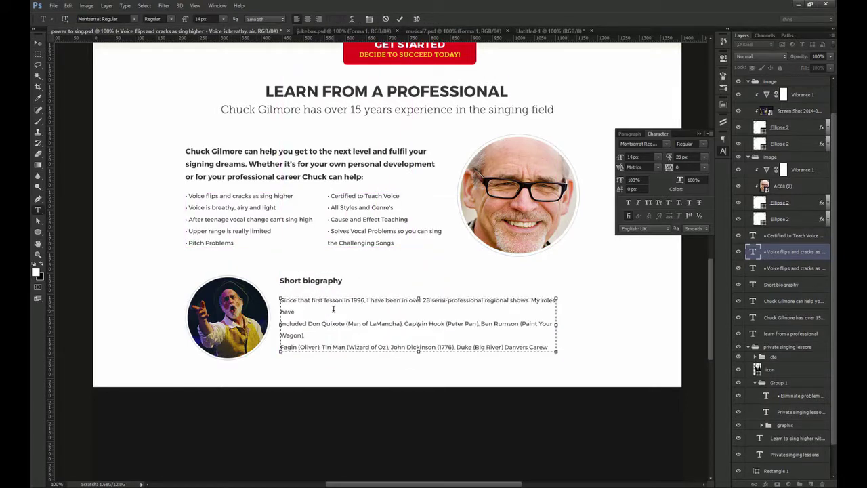
key(ctrl+Return)
key(v)
Set the biography text to 13 px size with 23 px leading
drag(393, 339, 375, 311)
click(621, 157)
text(13)
key(Return)
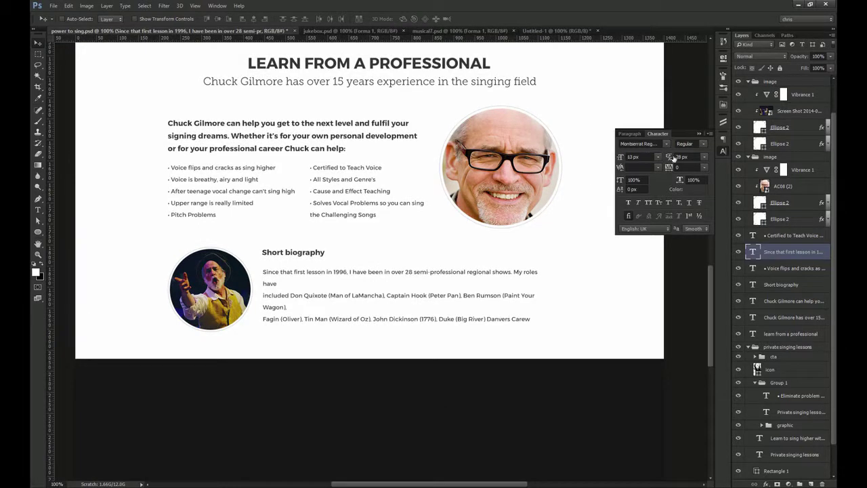
text(23)
key(Return)
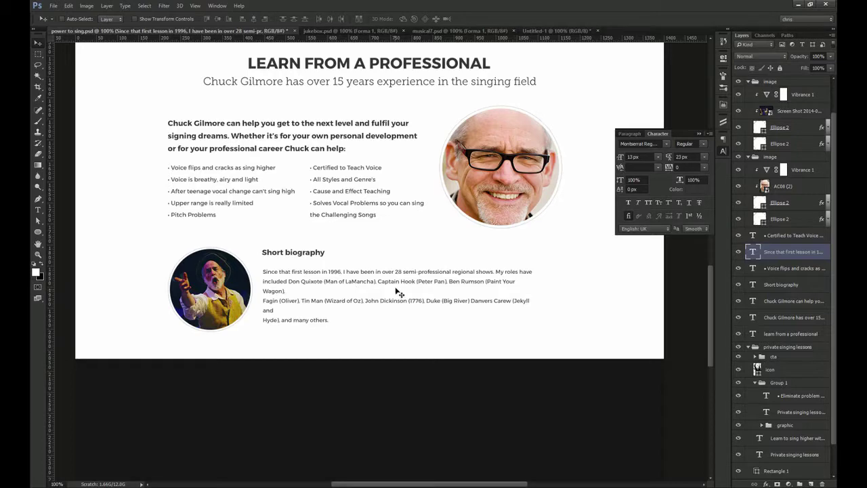
Widen the biography text box to 733 px and make it taller
key(t)
click(508, 299)
key(ctrl+semicolon)
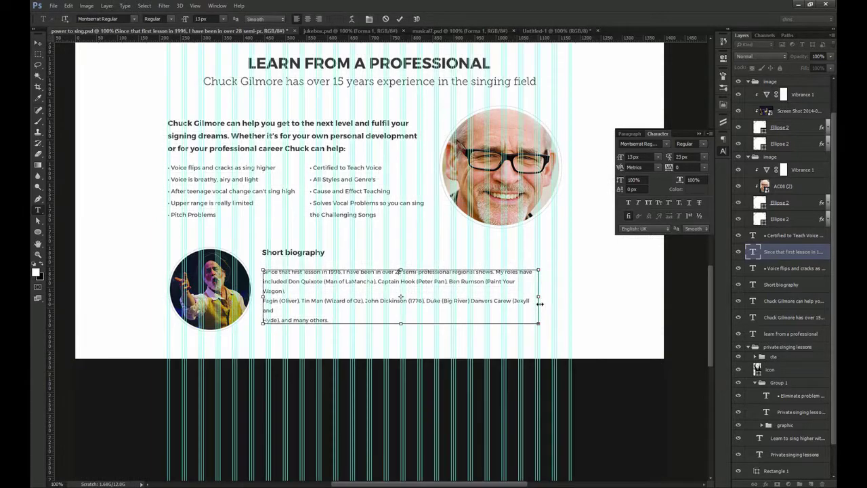
drag(541, 296, 572, 302)
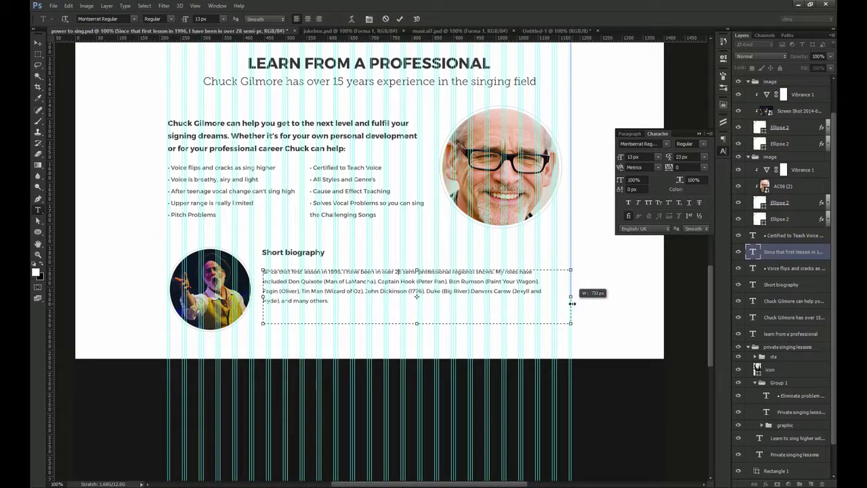
mouse_move(417, 323)
mouse_down()
mouse_move(426, 362)
mouse_move(429, 333)
mouse_up()
key(ctrl+Return)
key(ctrl+space)
click(338, 328)
click(292, 324)
key(Escape)
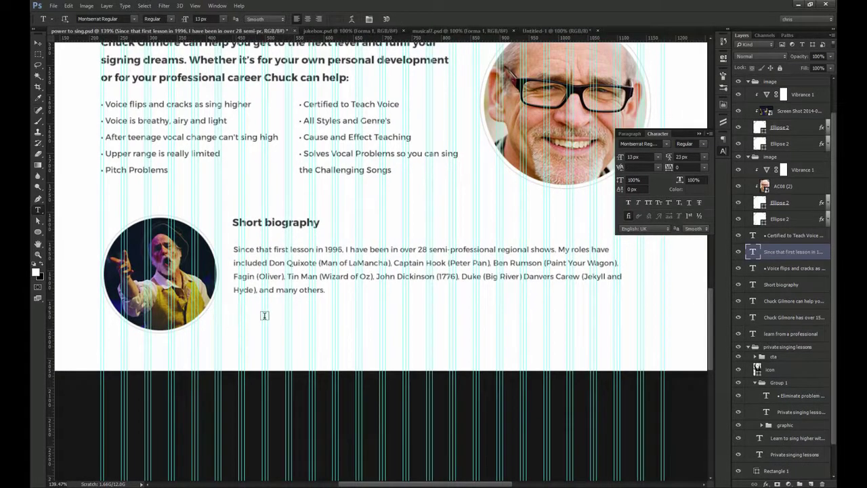
Nudge the heading and undo an accidental move of the dark rectangle below the page
key(v)
drag(285, 268, 286, 261)
key(ctrl+minus)
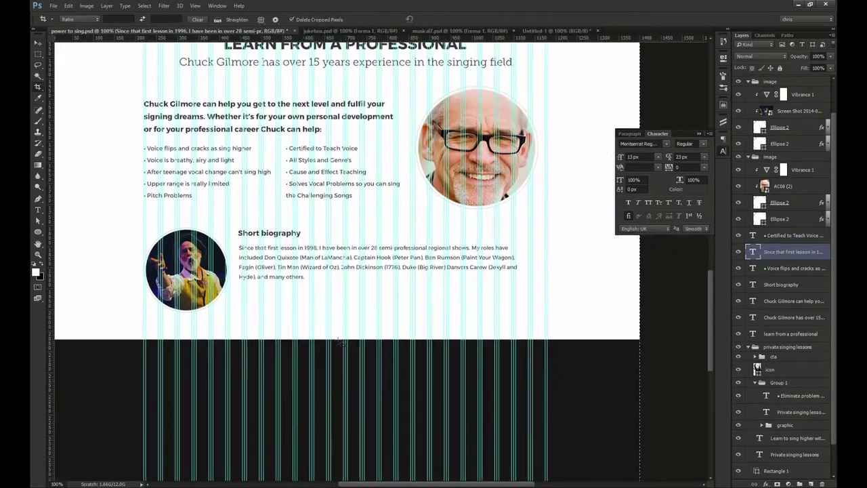
scroll(339, 329, down, 3)
ctrl+click(330, 308)
mouse_move(330, 309)
mouse_down()
mouse_move(330, 240)
mouse_move(335, 300)
mouse_up()
key(ctrl+z)
scroll(770, 407, down, 2)
Hide the column guides and collapse Group 1 and the private singing lessons group
key(ctrl+semicolon)
ctrl+click(292, 219)
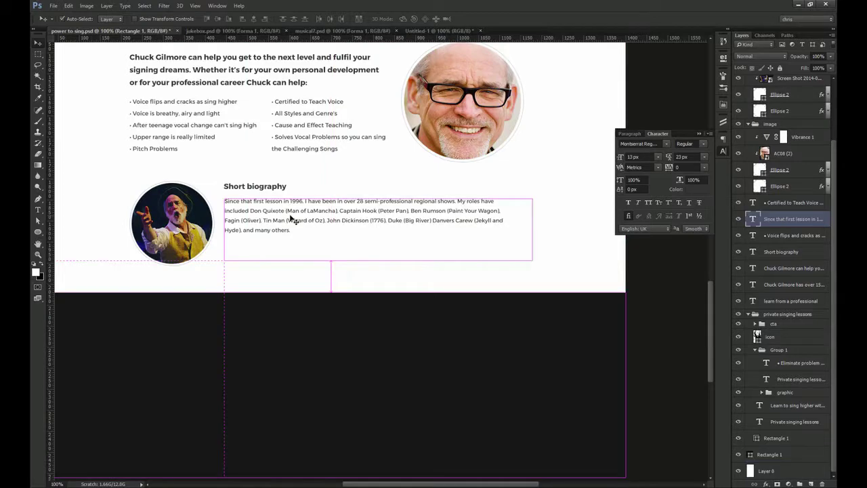
click(756, 350)
click(749, 356)
drag(331, 170, 354, 260)
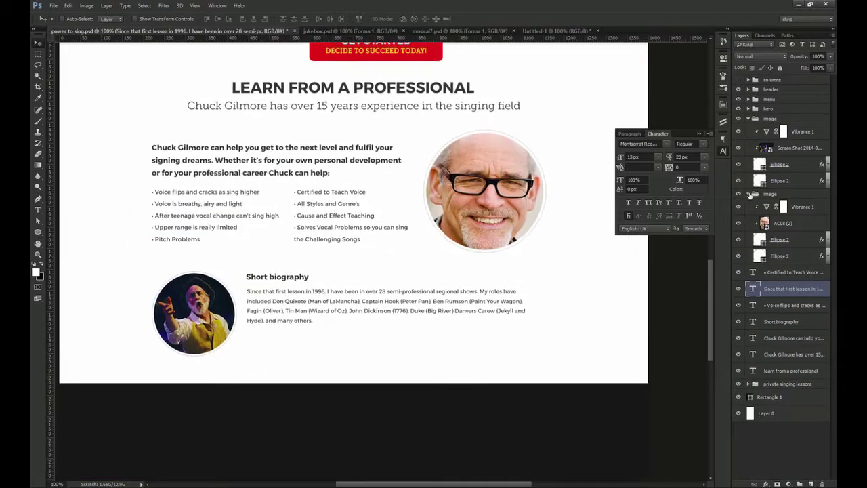
Check the singer image groups by hiding and showing them, undoing a trial move
click(749, 193)
click(748, 119)
click(755, 120)
click(739, 119)
click(739, 119)
drag(435, 146, 438, 236)
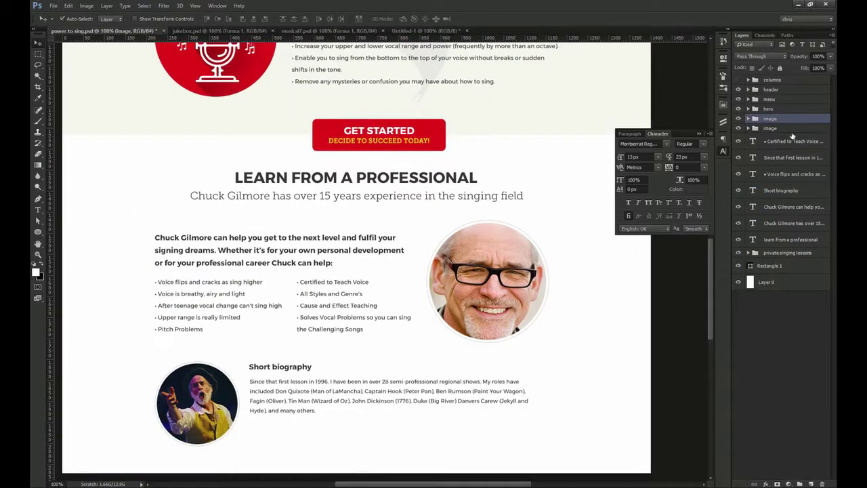
shift+click(789, 130)
drag(411, 209, 427, 244)
key(ctrl+z)
Group the section's heading and text layers into a group named 'learn from a prof'
ctrl+shift+click(365, 251)
ctrl+shift+click(328, 293)
ctrl+shift+click(261, 294)
ctrl+shift+click(323, 196)
ctrl+shift+click(321, 178)
drag(315, 217, 300, 217)
key(ctrl+z)
ctrl+shift+click(323, 393)
drag(378, 331, 394, 341)
key(ctrl+z)
key(ctrl+g)
double_click(775, 119)
text(learn from a prof)
key(Return)
Paste the second paragraph at the end of the biography and enlarge its text box
ctrl+click(339, 401)
drag(314, 409, 303, 272)
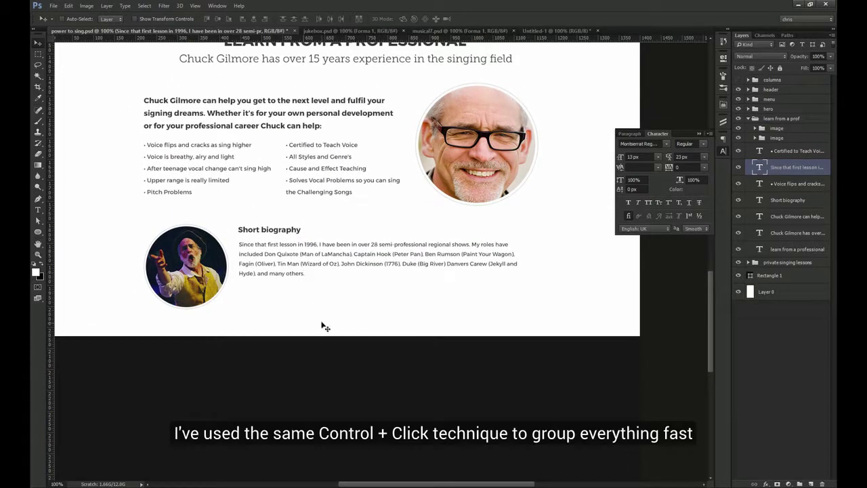
key(t)
click(314, 274)
text(I have been a featured soloist on two CDs: Pilate on the CD "He Lives", an Easter Cantata by Dean Kaelin, and Jubal on the CD of the original cast of "The White Star" by Doug Stewart (Saturday's Warrior) and Janice Kapp Perry.)
drag(393, 303, 396, 324)
key(ctrl+Return)
Delete the leftover Rectangle 1 below the biography
key(v)
drag(309, 263, 354, 281)
ctrl+click(376, 384)
key(Delete)
Group the Short biography heading with its paragraph
ctrl+click(286, 294)
key(ctrl+z)
ctrl+shift+click(292, 284)
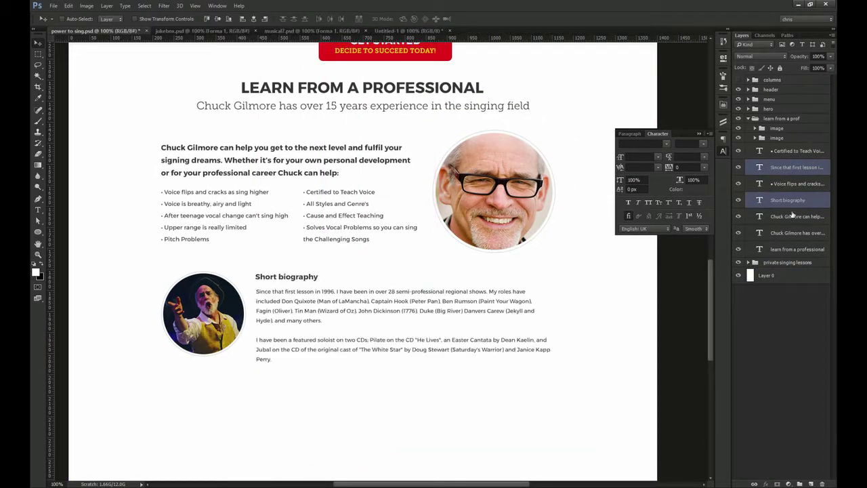
key(ctrl+g)
scroll(211, 303, up, 3)
Convert the biography paragraph from paragraph text to point text
ctrl+click(247, 294)
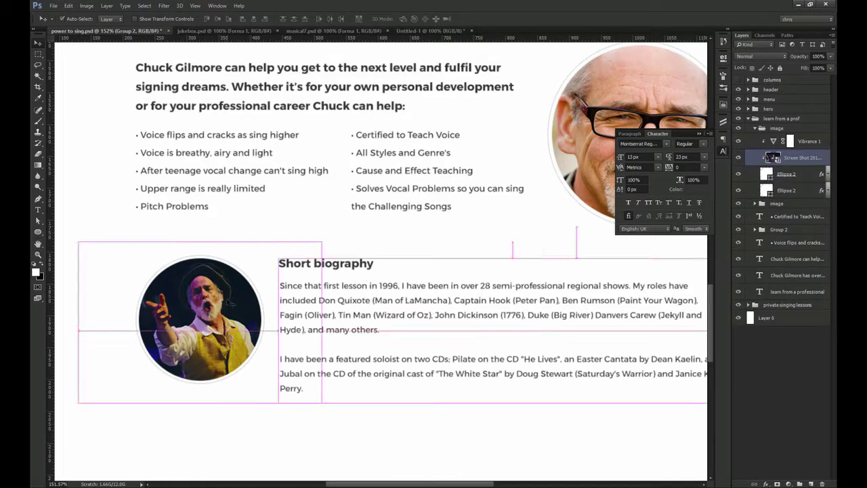
ctrl+click(405, 304)
key(t)
right_click(798, 247)
click(724, 328)
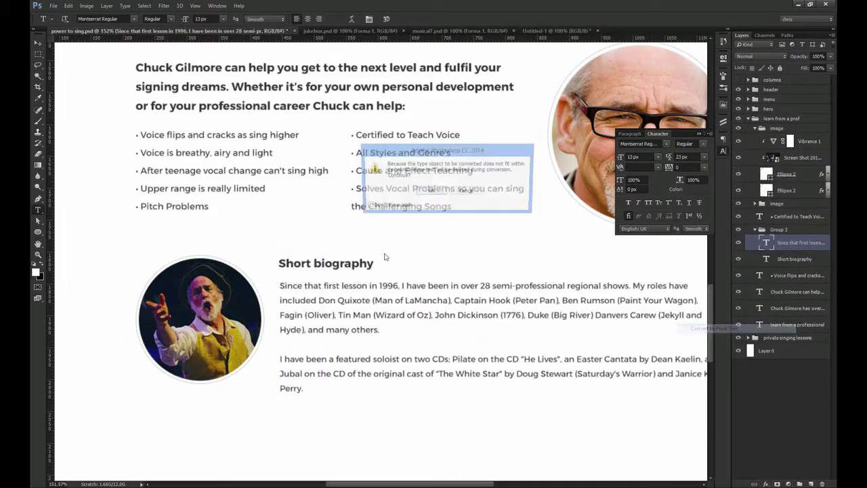
click(466, 191)
right_click(798, 247)
click(723, 328)
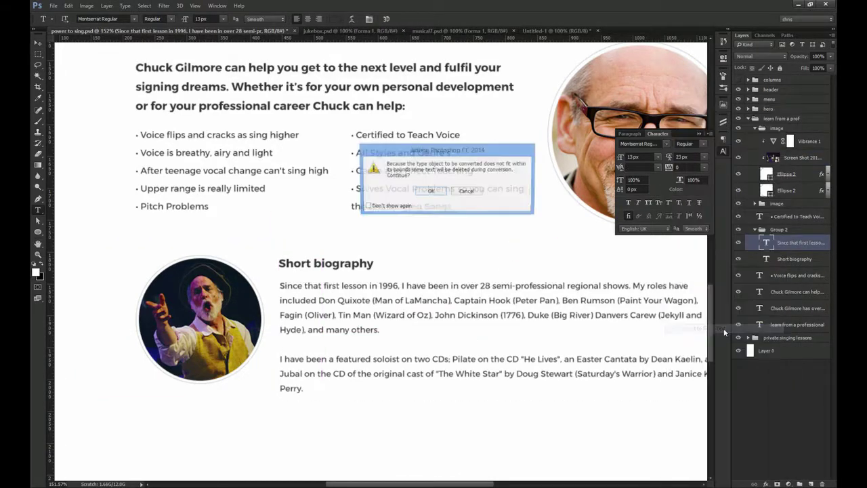
click(428, 195)
Regroup the Short biography heading and paragraph together
drag(391, 339, 334, 284)
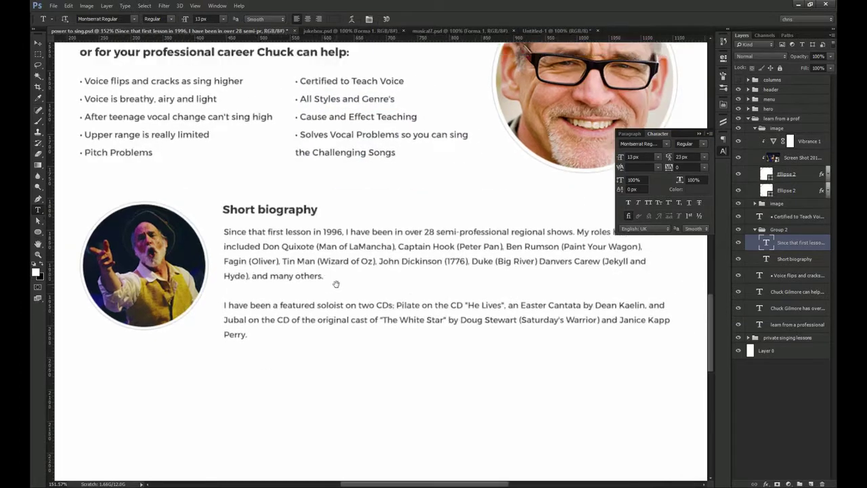
click(304, 210)
key(ctrl+Return)
key(v)
shift+click(317, 236)
key(ctrl+g)
Centre the biography text vertically against the photo, then ungroup the layers
key(m)
drag(138, 202, 176, 329)
key(v)
click(219, 20)
key(ctrl+d)
right_click(788, 239)
click(736, 295)
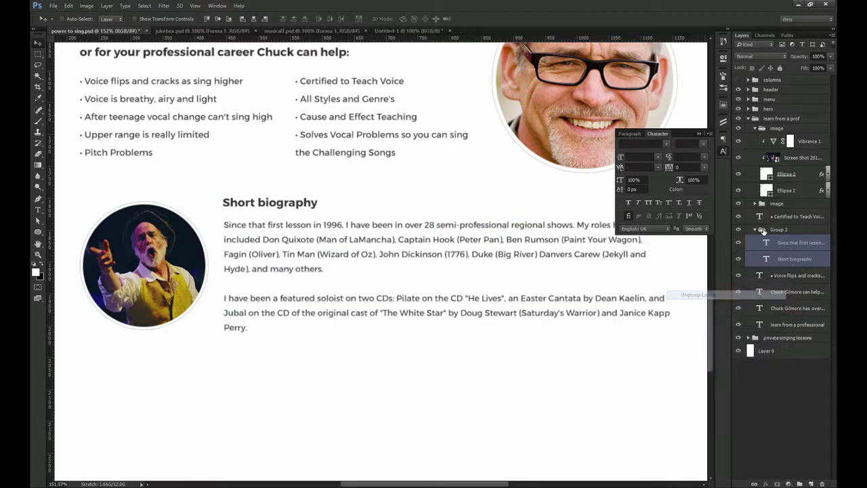
right_click(763, 229)
click(776, 285)
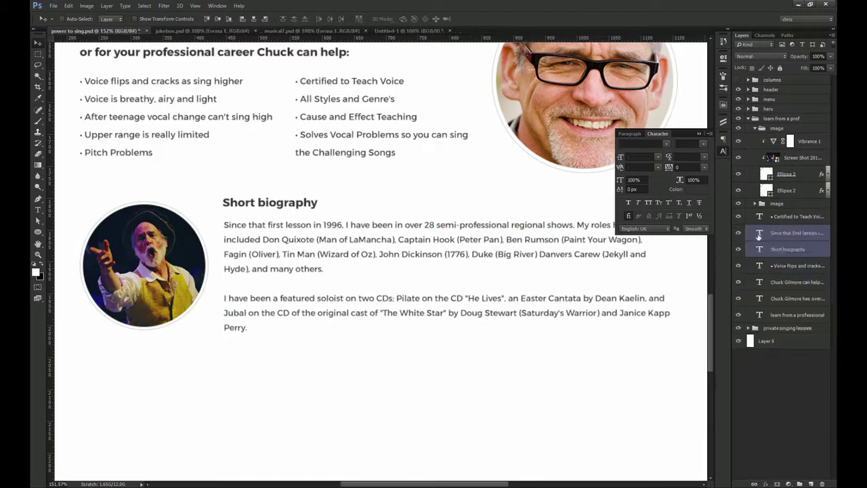
Duplicate the GET STARTED button below the biography inside the 'learn from a prof' group
key(ctrl+1)
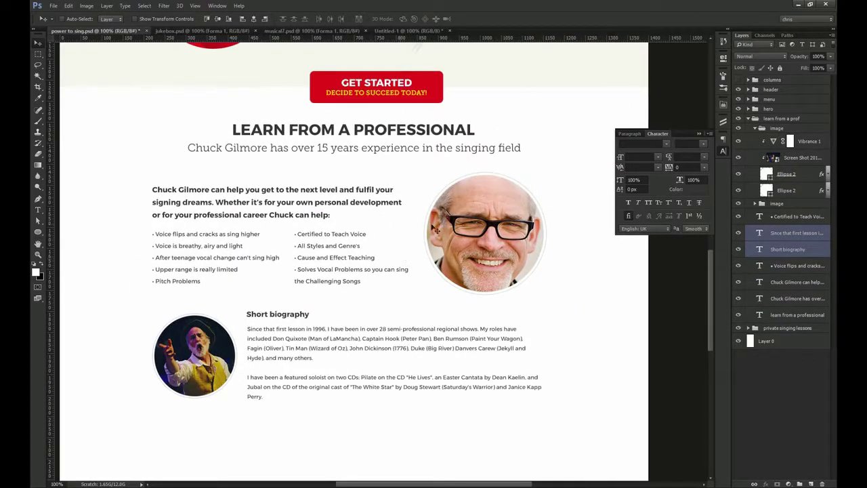
ctrl+click(450, 98)
drag(424, 103, 424, 416)
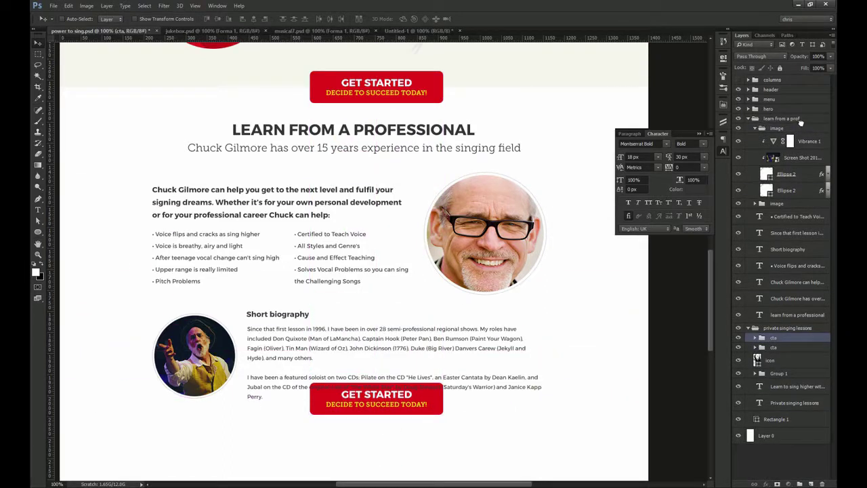
drag(801, 122, 799, 122)
click(756, 138)
drag(501, 355, 502, 392)
drag(438, 388, 474, 325)
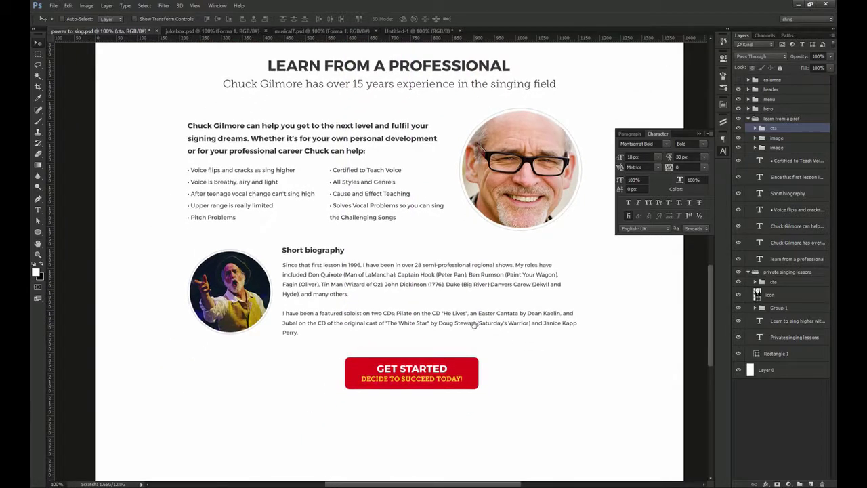
drag(391, 388, 375, 362)
key(ctrl)
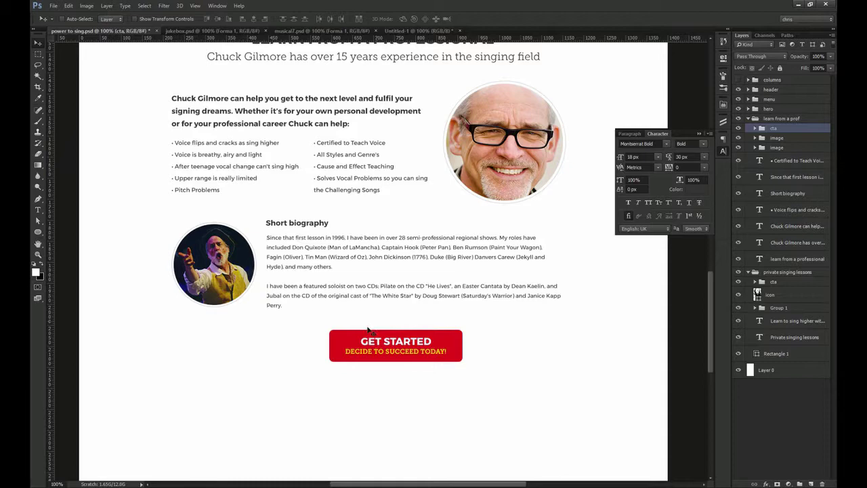
Collapse the layer groups and fit the whole page on screen
drag(368, 329, 356, 246)
click(722, 152)
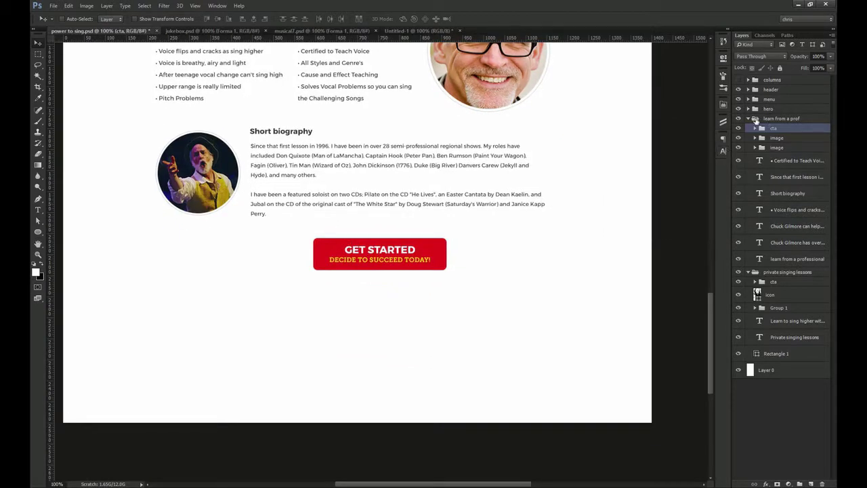
click(749, 119)
drag(430, 138, 430, 202)
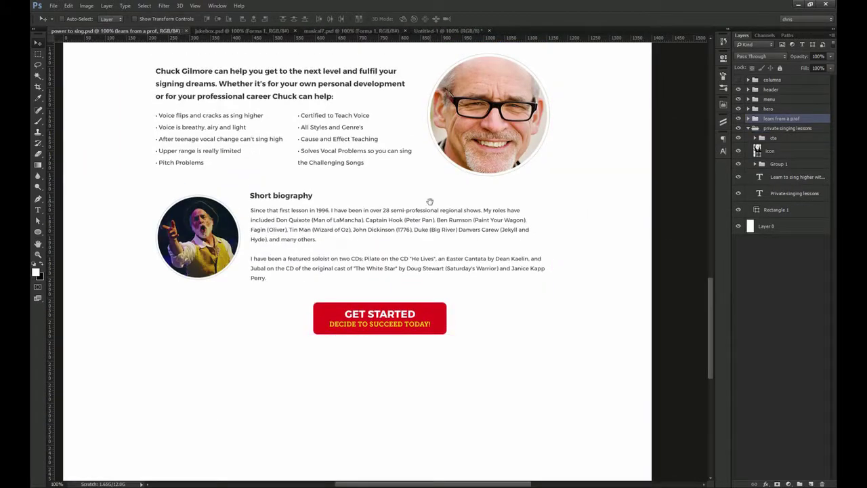
click(749, 128)
key(ctrl+0)
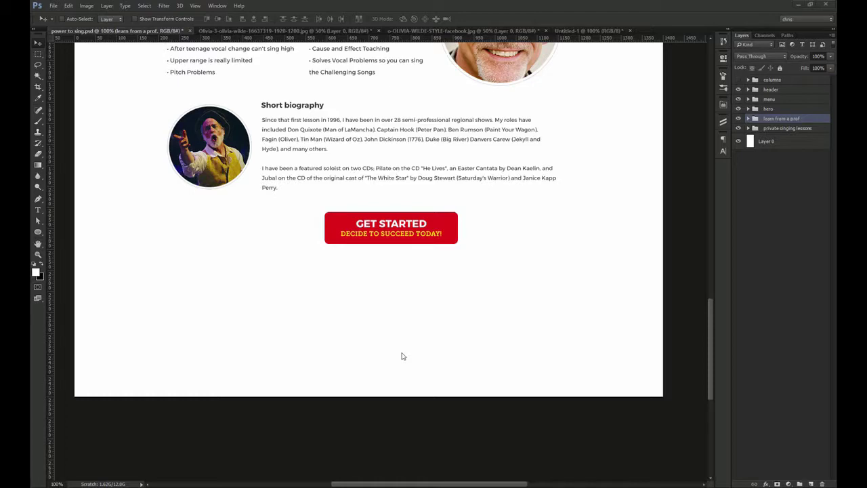
drag(711, 345, 726, 361)
Extend the canvas downward below the page bottom with the Crop tool
key(c)
drag(375, 345, 368, 439)
key(Return)
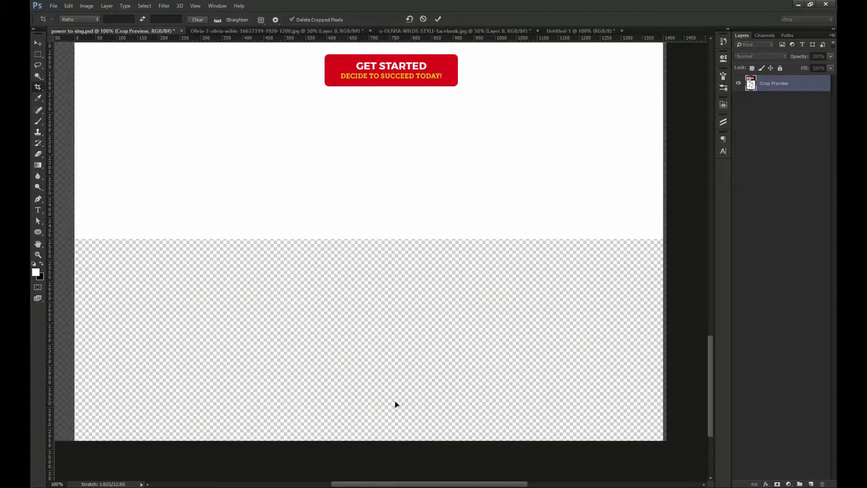
key(v)
scroll(401, 213, up, 5)
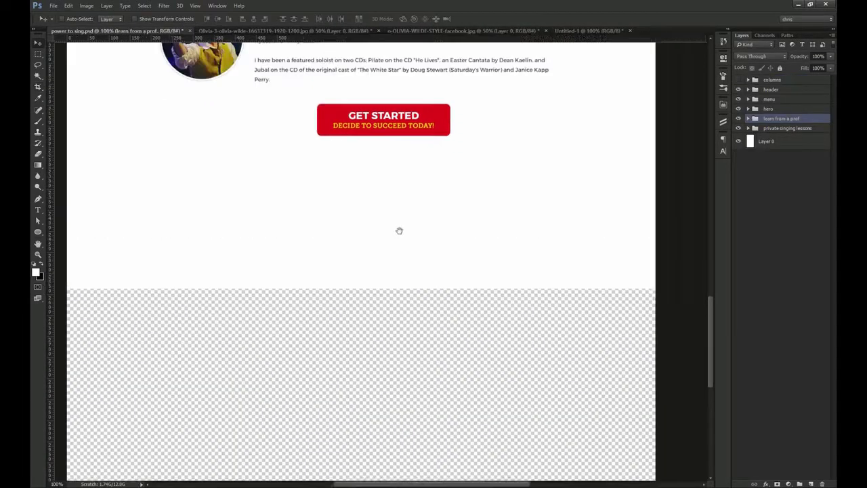
scroll(406, 331, up, 5)
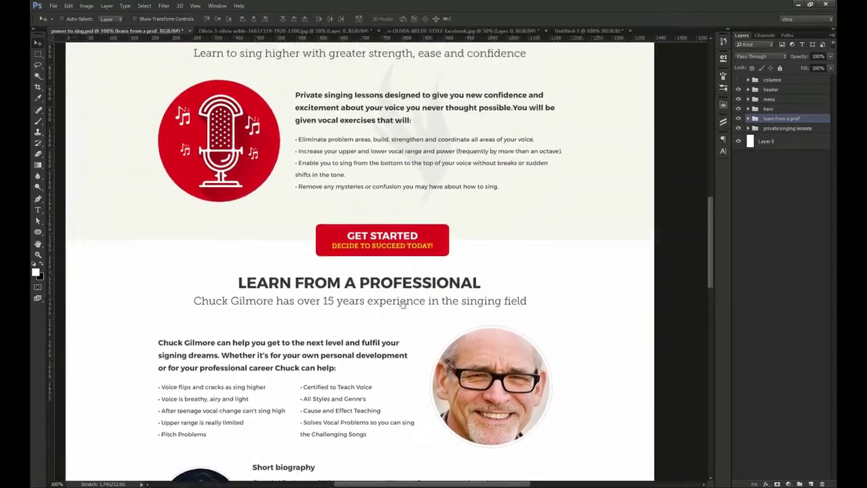
Show the rulers and fill the new empty strip with white on the background layer
key(ctrl+r)
scroll(402, 366, up, 1)
ctrl+click(592, 276)
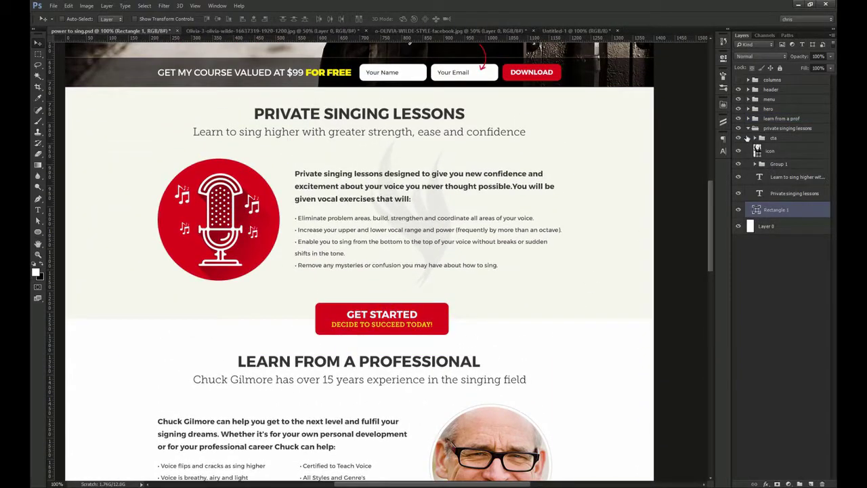
click(750, 128)
scroll(511, 343, down, 2)
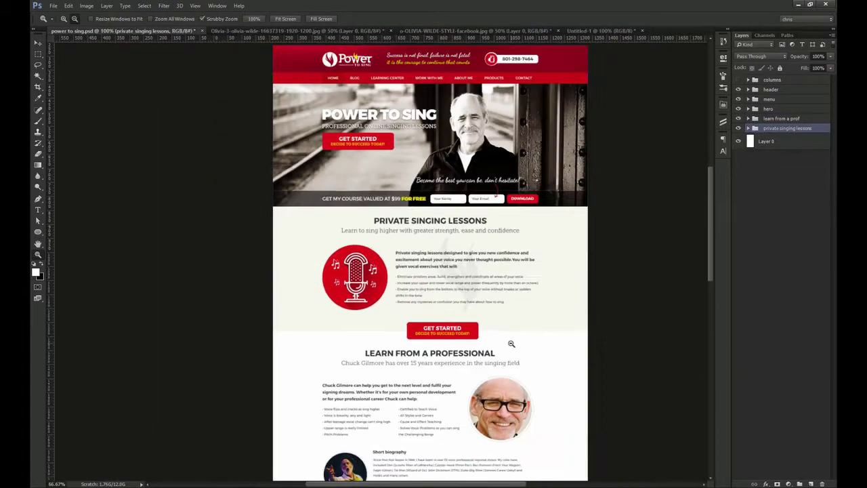
drag(505, 311, 416, 322)
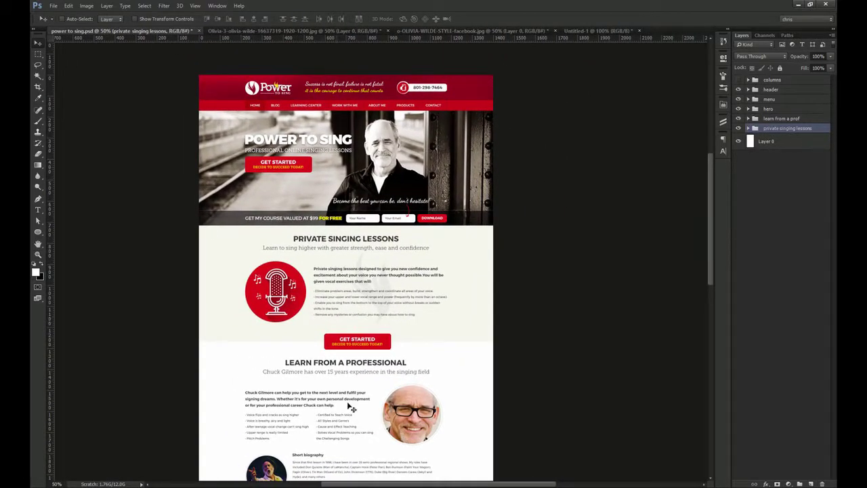
drag(345, 437, 345, 184)
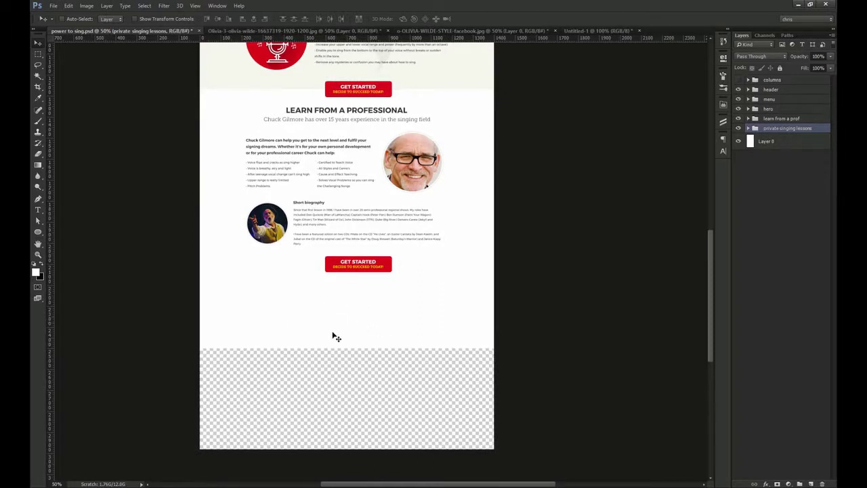
click(359, 328)
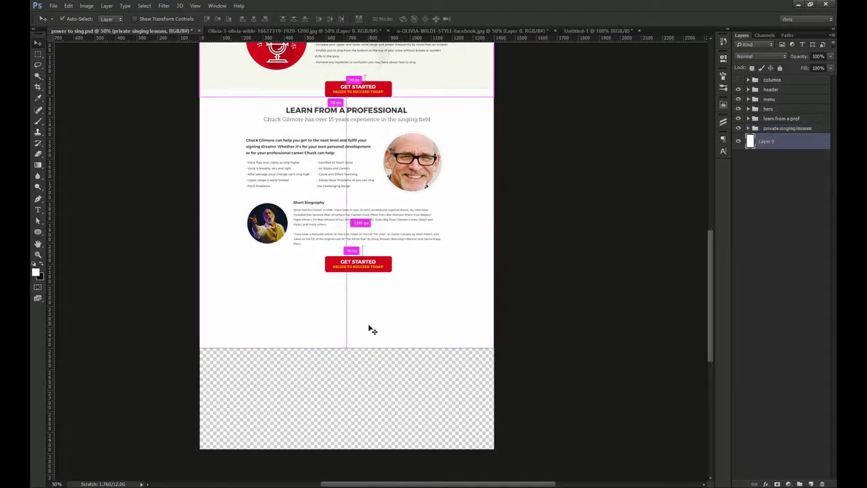
key(g)
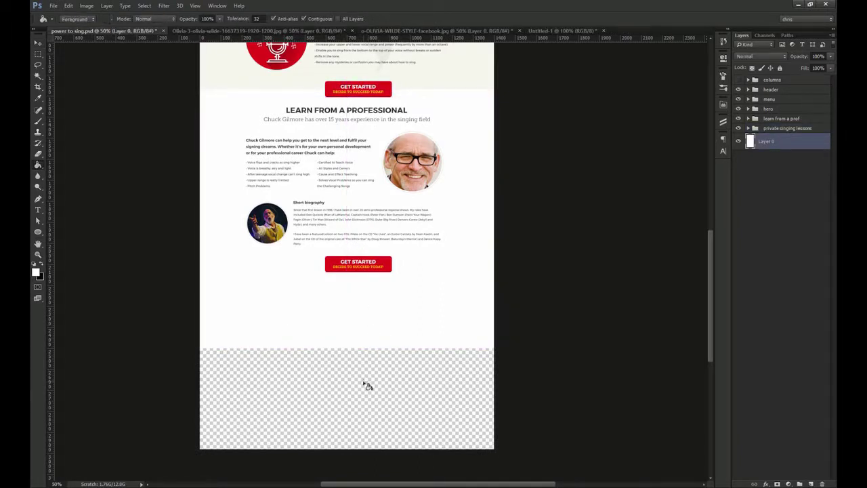
click(366, 385)
Select the 'learn from a prof' and 'private singing lessons' groups
key(v)
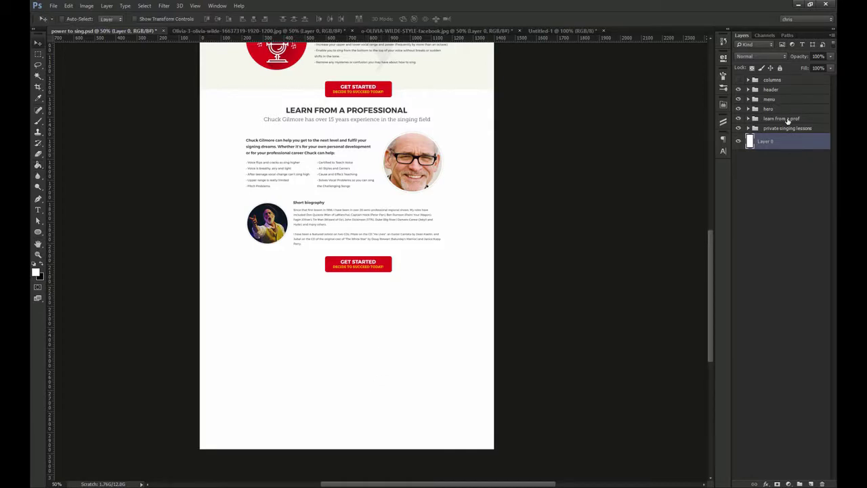
click(788, 120)
click(788, 129)
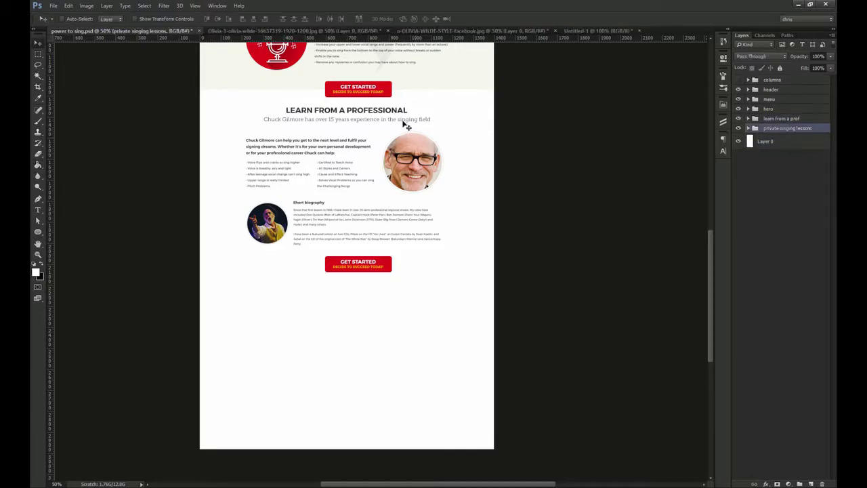
scroll(410, 132, up, 3)
drag(380, 102, 391, 110)
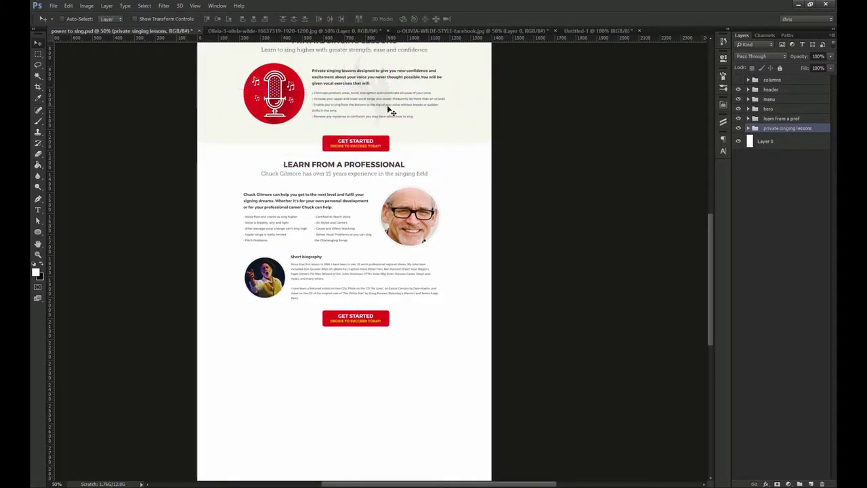
Copy the Private Singing Lessons section below the button and add a guide at the button's edge
drag(393, 86, 406, 380)
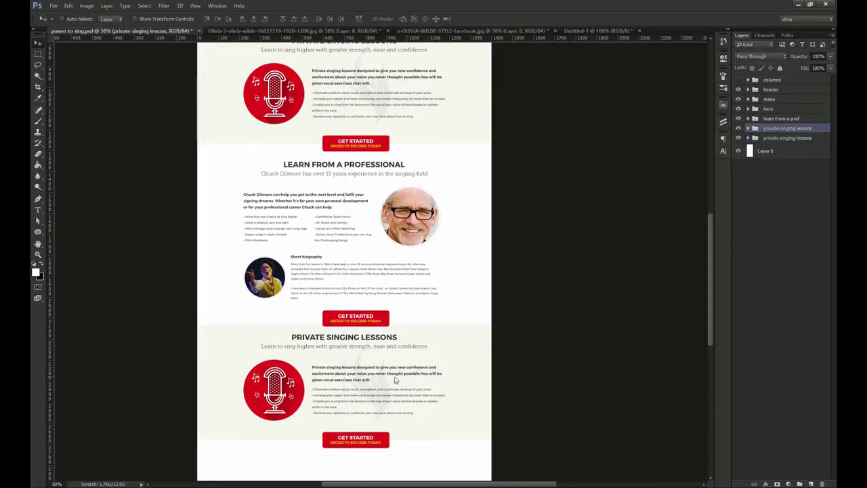
key(ctrl+plus)
key(ctrl+plus)
drag(360, 330, 377, 208)
scroll(378, 208, up, 3)
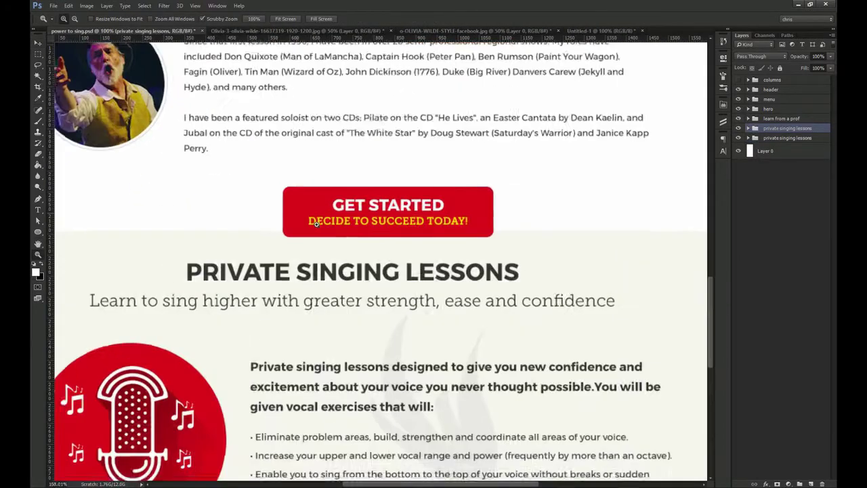
drag(332, 254, 355, 209)
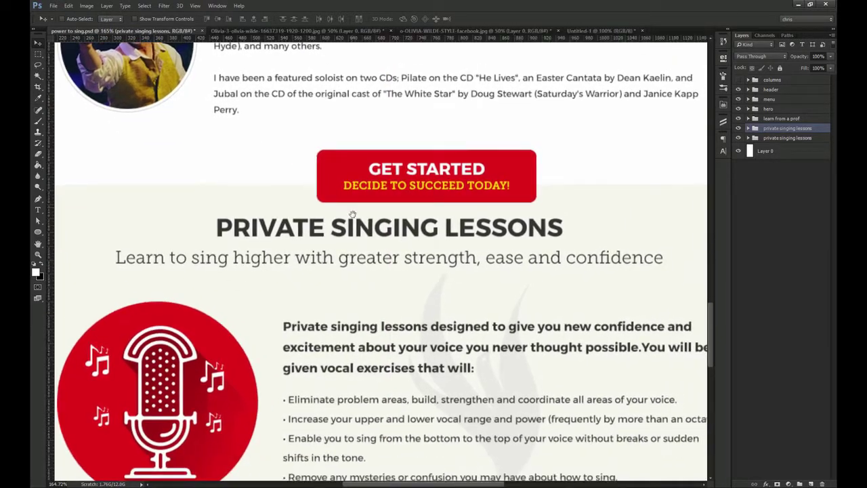
click(337, 180)
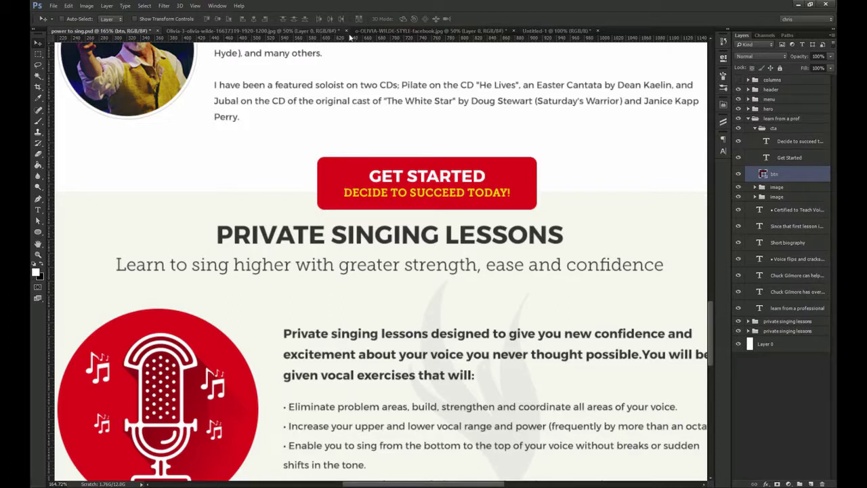
drag(347, 38, 345, 183)
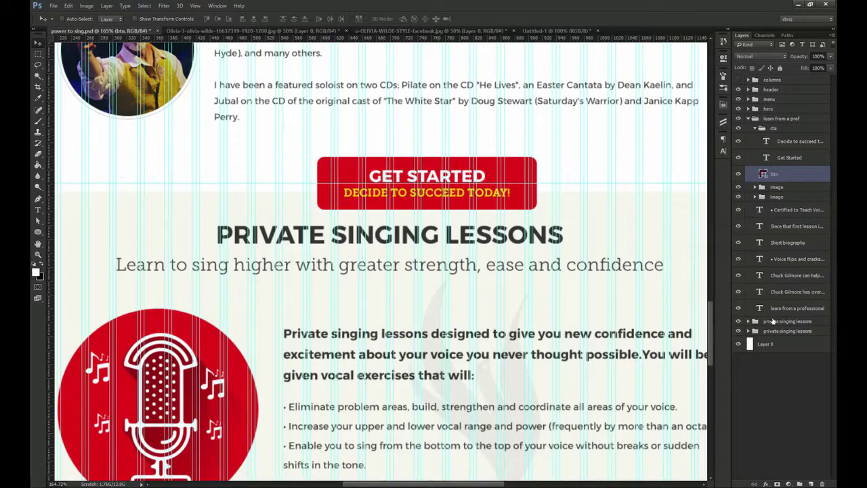
Nudge the section up, then move its heading and subtitle below the Get Started button
click(779, 321)
drag(340, 217, 339, 209)
scroll(342, 207, up, 5)
scroll(355, 210, down, 5)
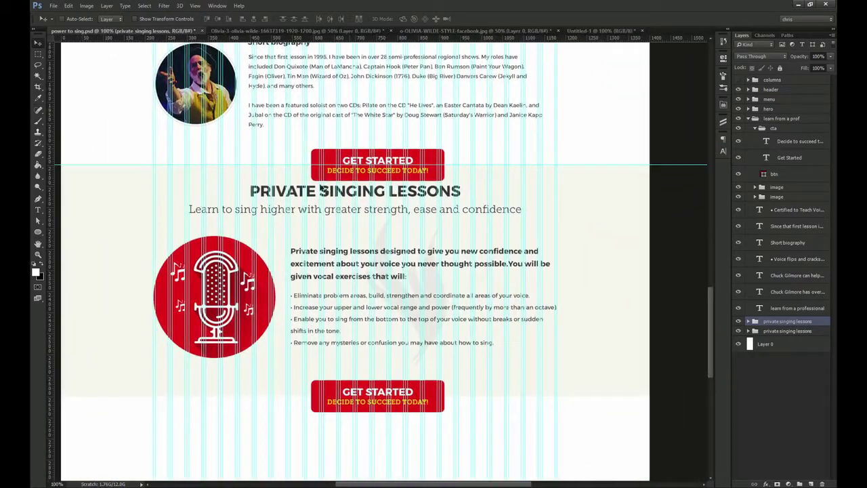
ctrl+click(323, 190)
scroll(347, 209, up, 5)
ctrl+shift+click(386, 260)
drag(398, 179, 399, 159)
scroll(410, 157, down, 5)
drag(444, 221, 447, 240)
scroll(447, 240, down, 2)
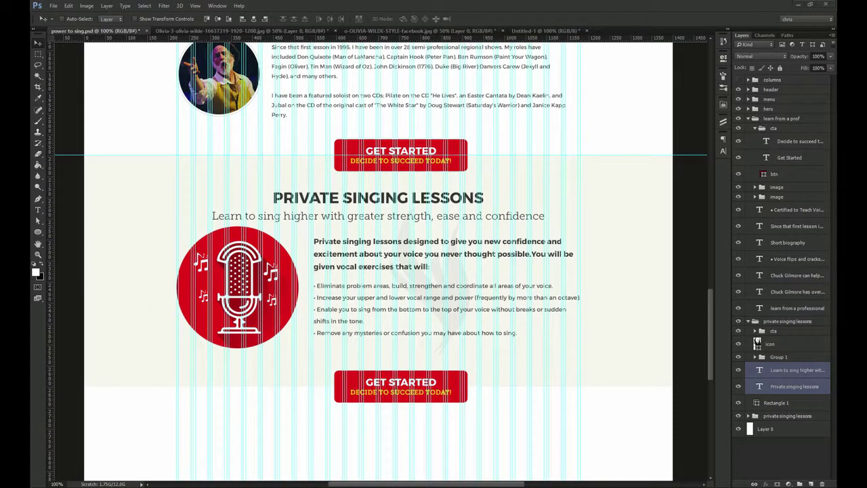
Change the heading to 'TECHNIQUE OF THE STARS FOR YOU', centred, and subtitle to 'Thousands have improved their singing through us'
double_click(379, 197)
key(ctrl+a)
text(TECHNIQUE OF THE STARS FOR YOU)
key(ctrl+Return)
click(252, 19)
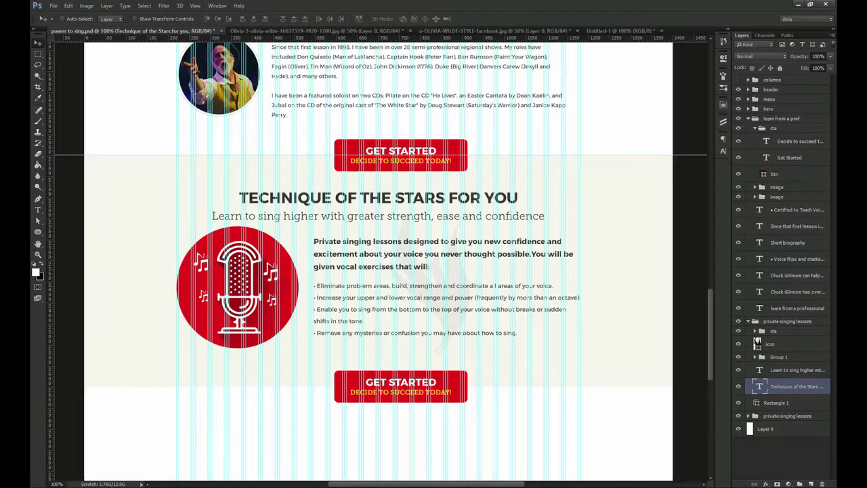
double_click(380, 215)
key(ctrl+a)
text(Thousands have improved their singing through us. Find out their opinion!)
key(ctrl+Return)
Delete the microphone graphic group and rename the section group 'testimonials'
click(286, 298)
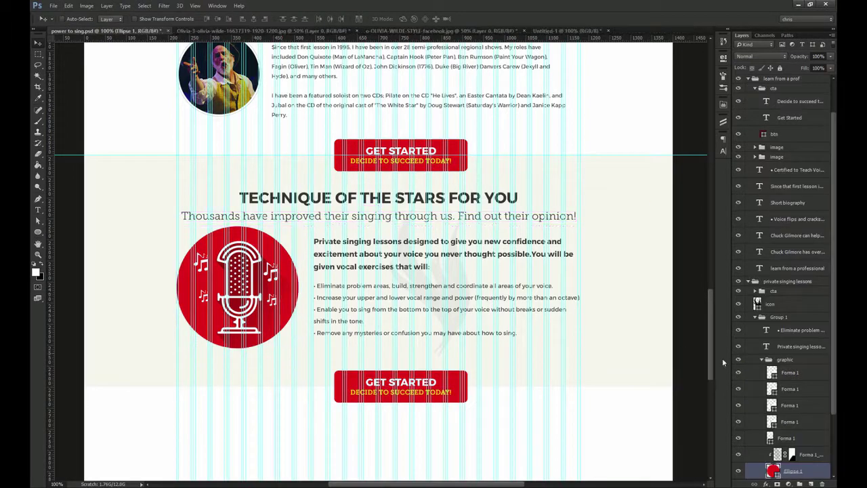
click(786, 359)
key(Delete)
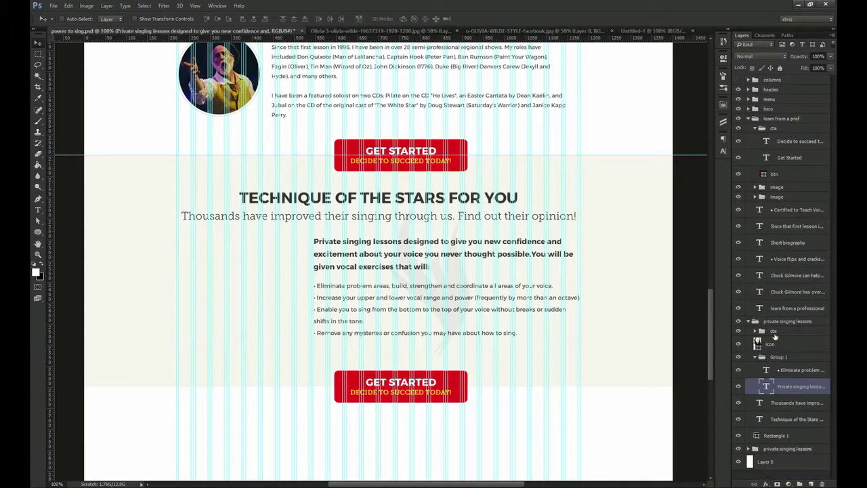
ctrl+click(445, 200)
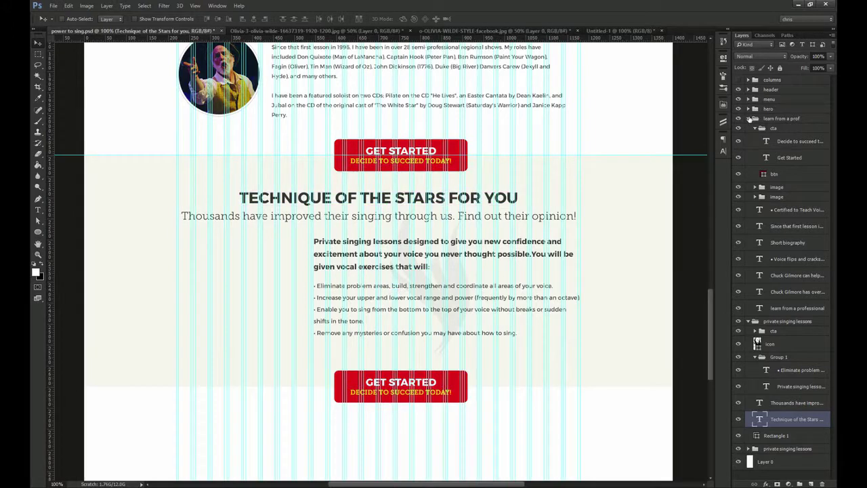
click(750, 119)
double_click(786, 128)
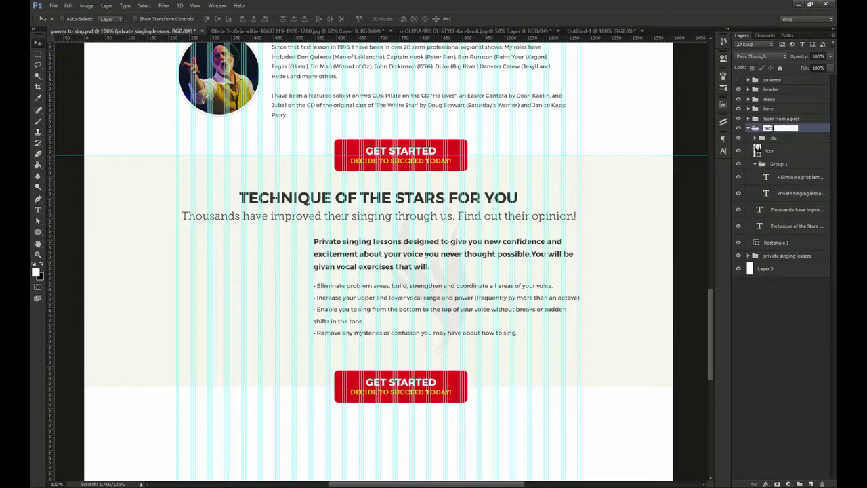
key(Return)
Reorder the layer groups and place a copy of the biography portrait beside the testimonial text
drag(308, 161, 302, 215)
ctrl+click(217, 132)
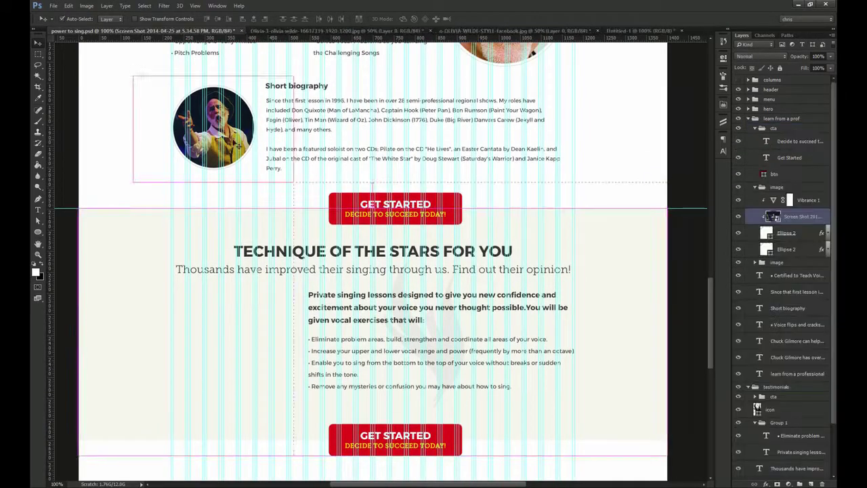
click(754, 188)
drag(774, 188, 772, 113)
click(748, 129)
drag(286, 152, 289, 340)
ctrl+click(286, 345)
Scale the portrait copy down proportionally and shift it slightly lower and right
key(ctrl+t)
drag(388, 448, 265, 355)
drag(217, 326, 247, 369)
key(Return)
drag(170, 340, 227, 338)
click(239, 325)
Bring the new woman's portrait from the other open JPG into the mockup and clip it to the circle
key(ctrl+Tab)
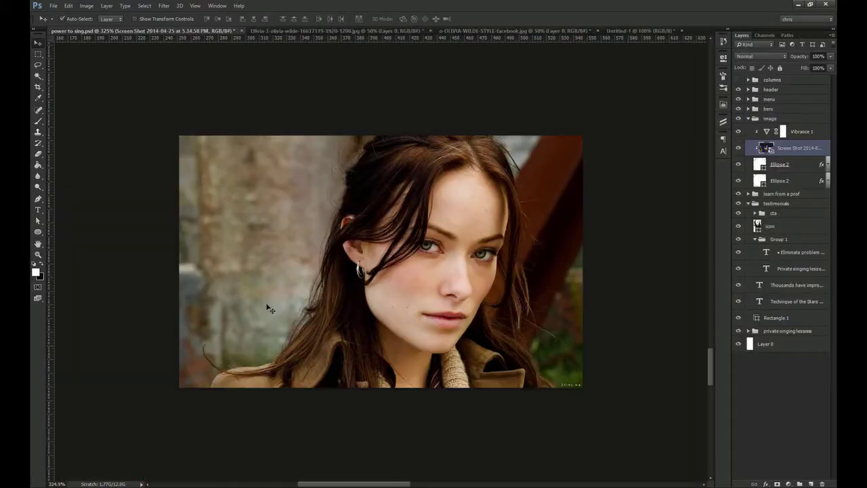
key(ctrl+Tab)
drag(393, 248, 292, 345)
key(ctrl+minus)
key(ctrl+minus)
key(ctrl+minus)
Scale the new portrait down and fit it inside the circle
key(ctrl+t)
drag(636, 91, 392, 308)
drag(338, 307, 357, 301)
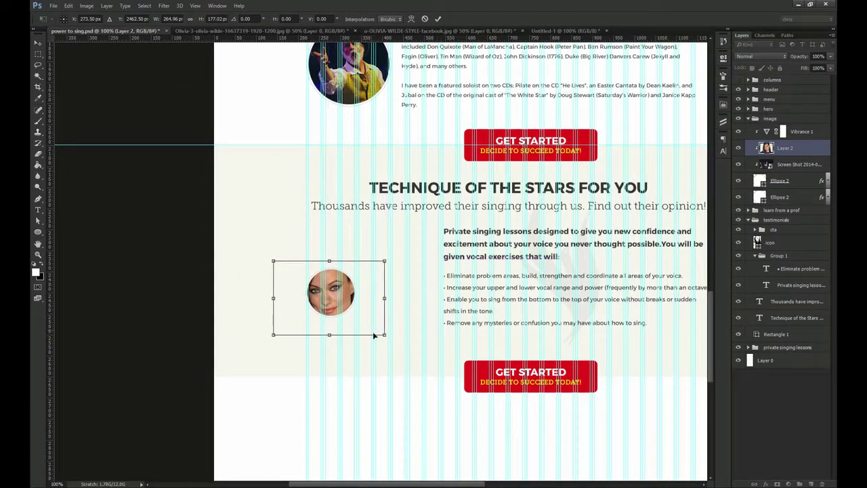
drag(379, 330, 366, 321)
key(Return)
scroll(349, 306, right, 4)
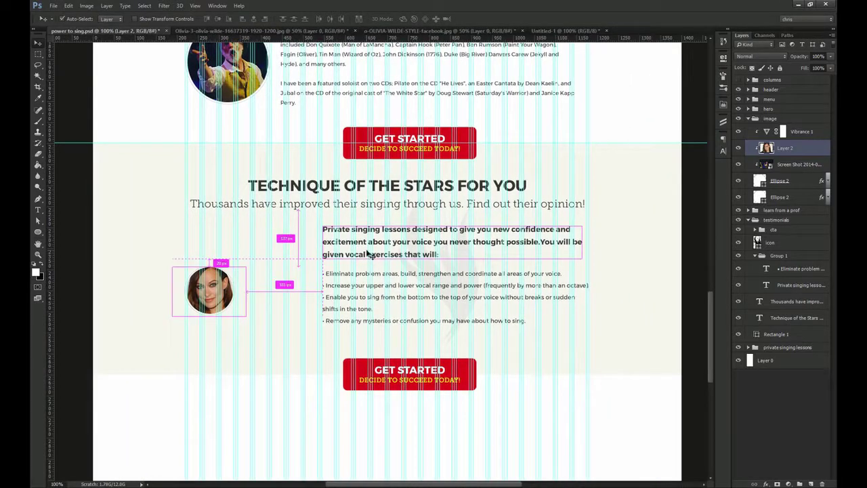
Delete the bullet list and convert the intro paragraph to paragraph text
ctrl+click(363, 298)
key(Delete)
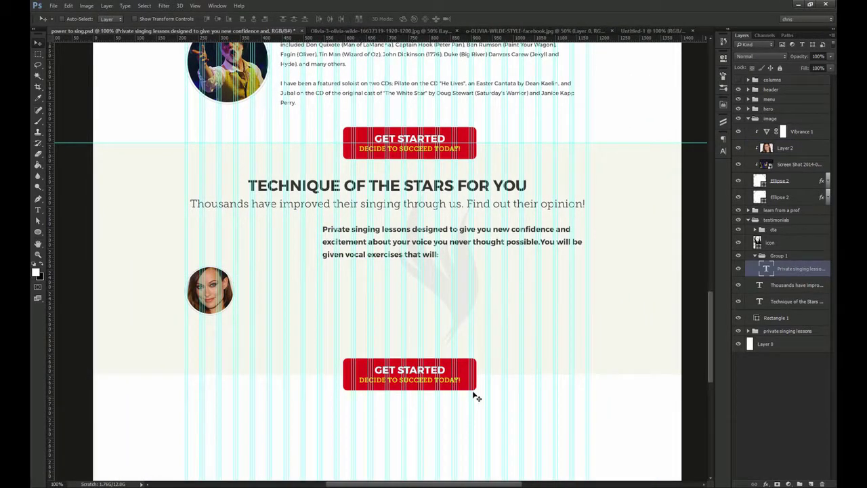
right_click(797, 270)
click(711, 327)
Replace the intro paragraph with the pasted testimonial quote and move it next to the portrait
key(t)
click(377, 247)
key(ctrl+a)
key(ctrl+v)
key(ctrl+Return)
key(v)
drag(378, 250, 329, 294)
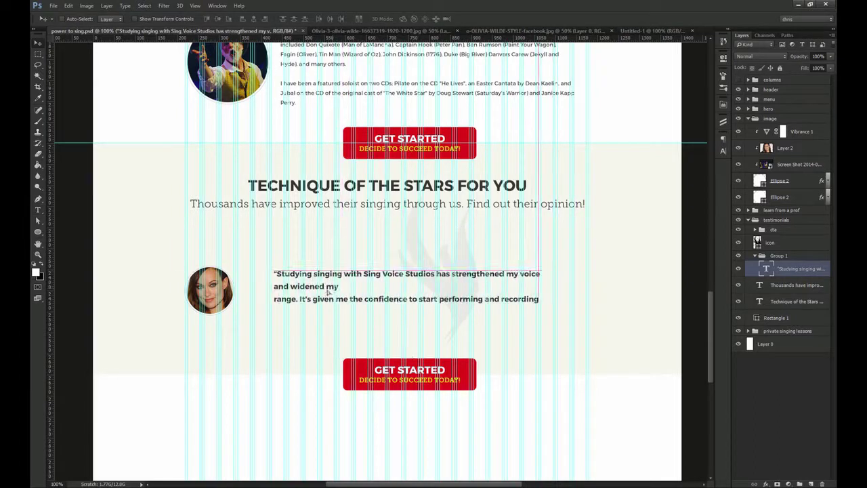
Move the image group into the testimonials group and position the portrait beside the quote
click(785, 148)
click(752, 119)
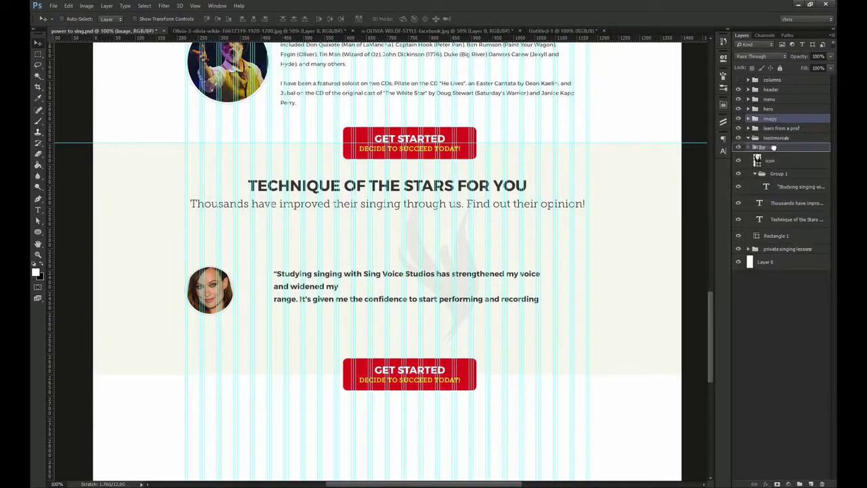
drag(767, 120, 776, 152)
drag(244, 276, 262, 257)
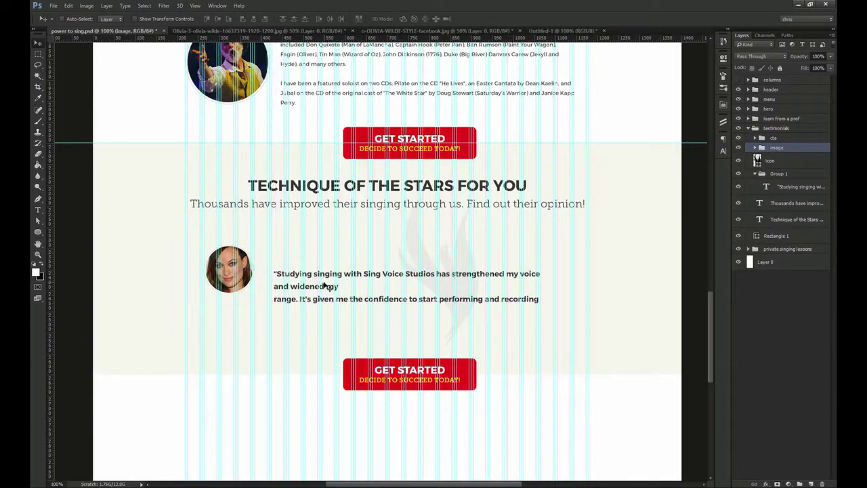
Set the quote's font to Museo Slab 300 in the Character panel
click(328, 287)
click(723, 150)
click(651, 146)
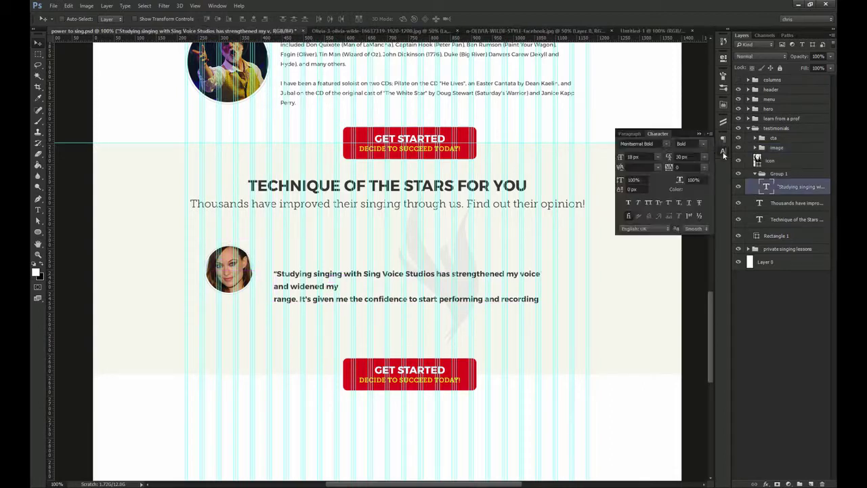
text(museo slab 300)
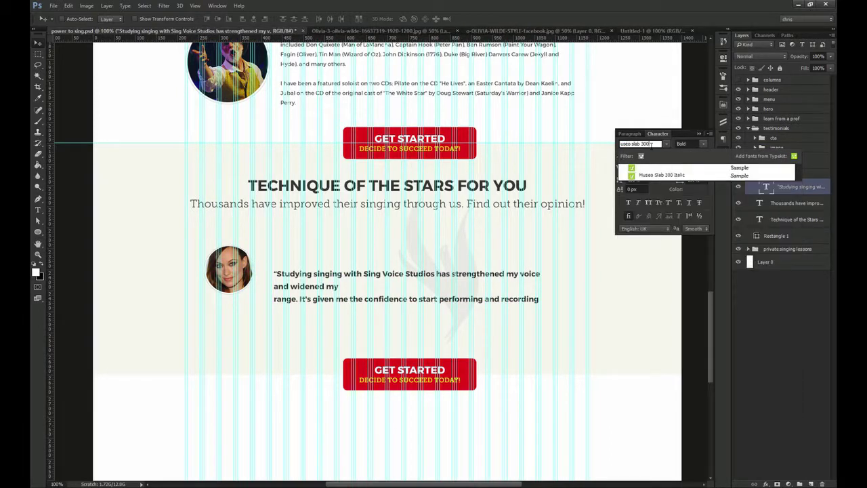
click(653, 167)
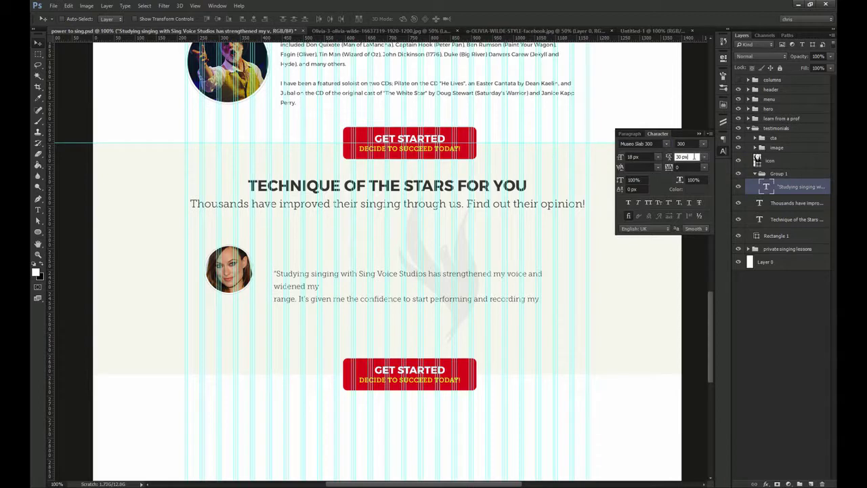
Widen the quote's text box, remove the line breaks before 'range.' and 'finally', and hide guides
double_click(467, 295)
drag(551, 294, 567, 292)
click(278, 286)
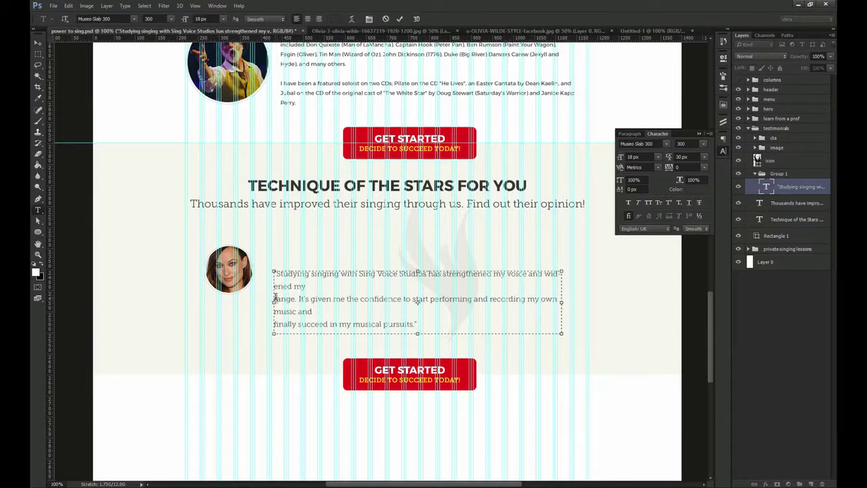
key(BackSpace)
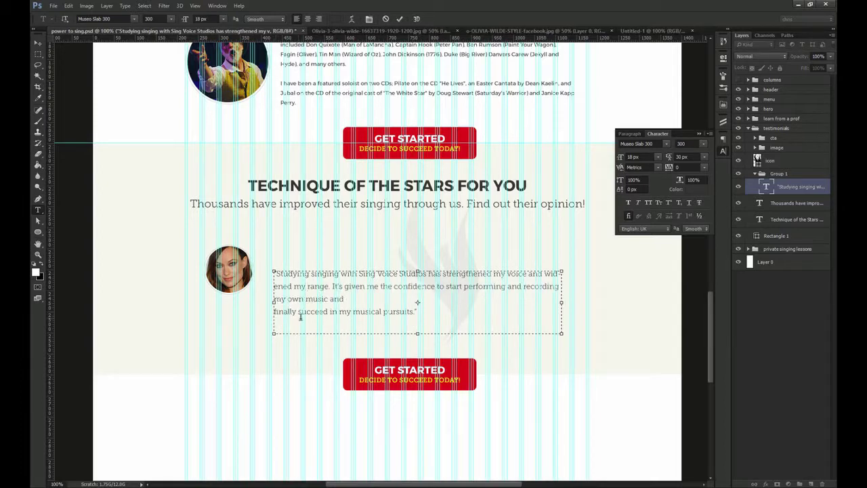
key(BackSpace)
key(ctrl+Return)
key(ctrl+semicolon)
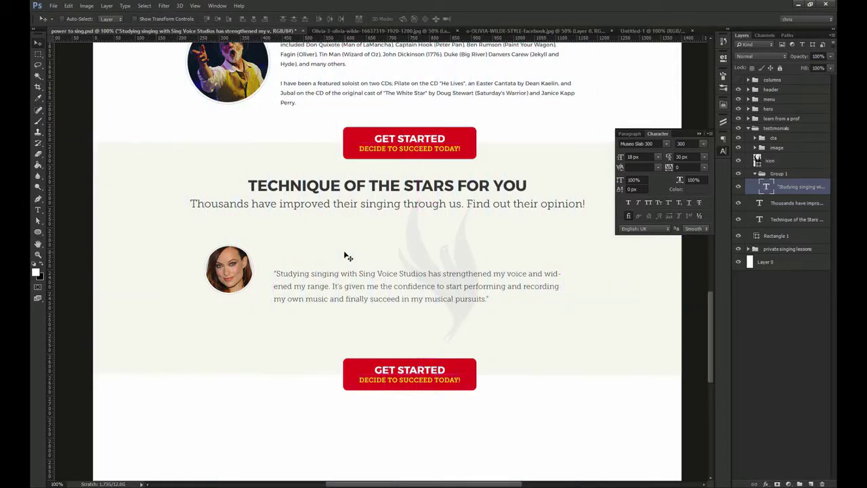
Try the 300 Italic weight on the quote, then revert to upright 300
click(674, 143)
click(700, 177)
click(703, 144)
click(699, 167)
Centre-align the quote and move it up slightly
key(t)
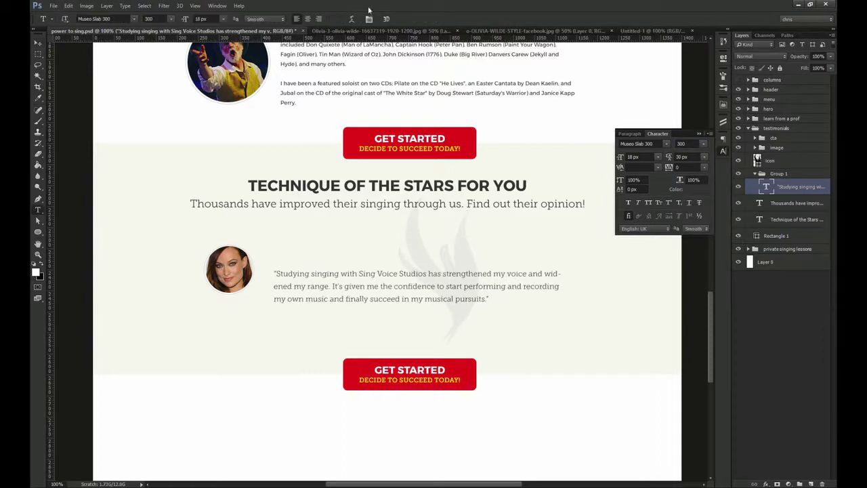
click(313, 22)
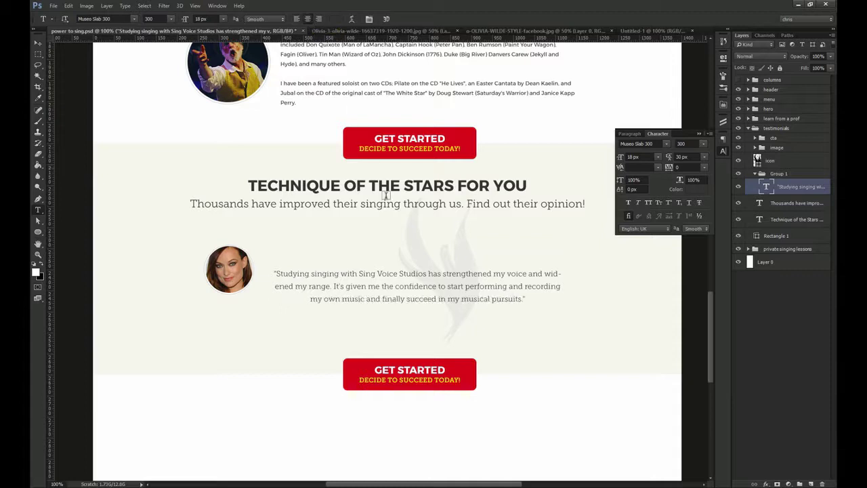
key(v)
drag(406, 284, 404, 271)
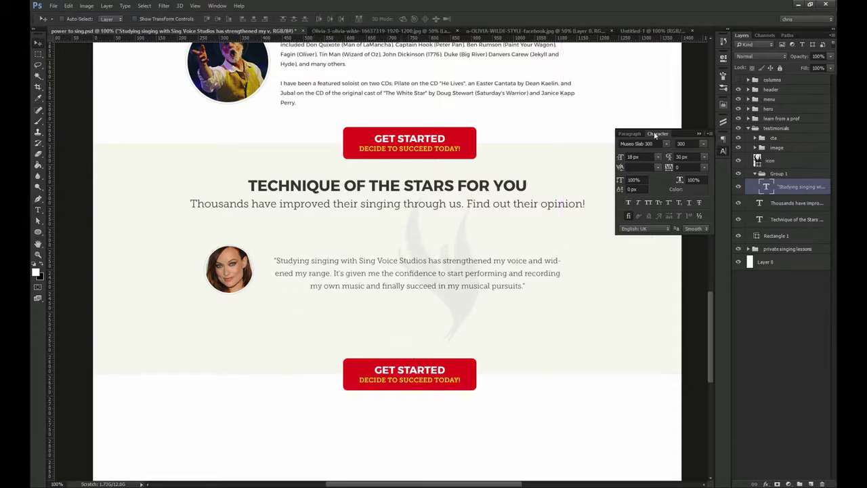
Turn off hyphenation, widen the quote box to 764 px, nudge it up, and begin an attribution line below
click(630, 134)
click(641, 194)
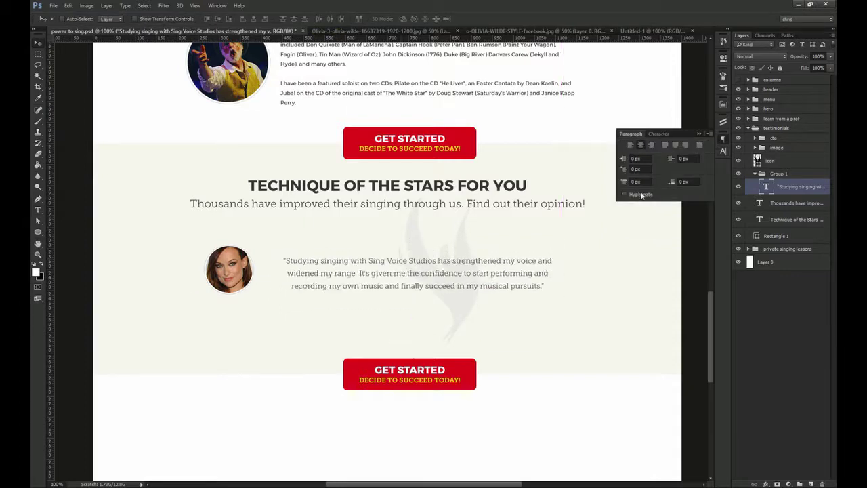
key(t)
click(564, 271)
drag(563, 287, 599, 279)
key(ctrl+Return)
key(v)
drag(472, 277, 470, 272)
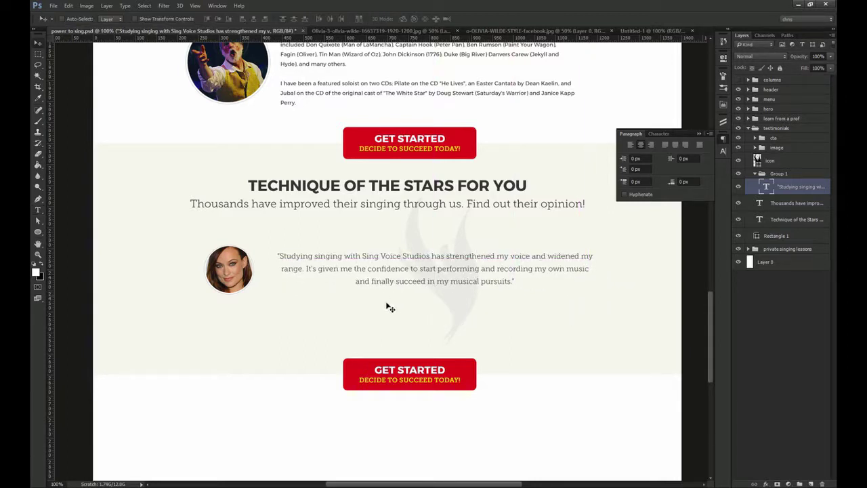
key(t)
click(366, 317)
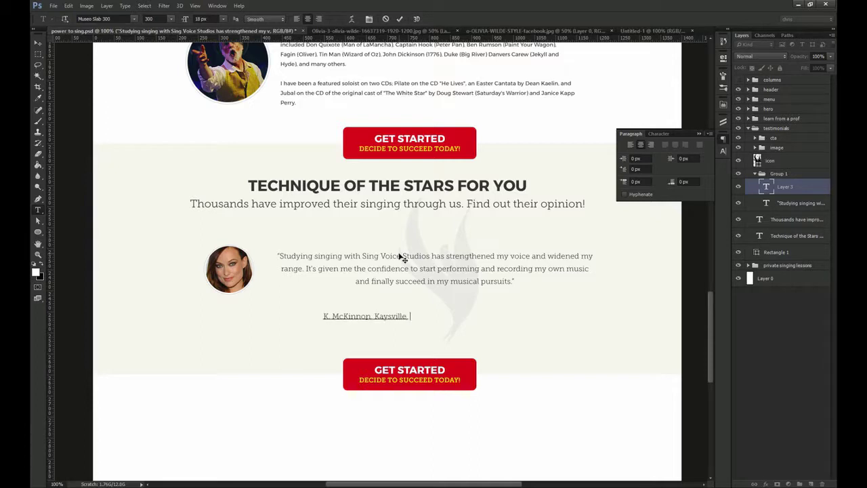
Commit the customer's name and town line and align it beneath the quote
key(ctrl+Return)
key(v)
click(724, 150)
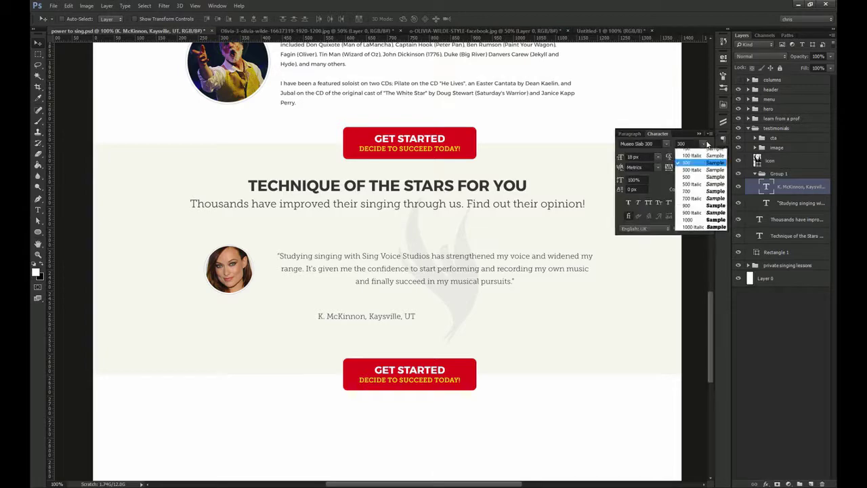
drag(383, 318, 431, 297)
drag(372, 258, 341, 252)
Show the column guides and convert the testimonial quote to point text
ctrl+click(347, 253)
ctrl+click(349, 250)
key(ctrl+;)
drag(260, 230, 292, 284)
ctrl+click(165, 275)
click(754, 149)
ctrl+click(536, 295)
right_click(789, 206)
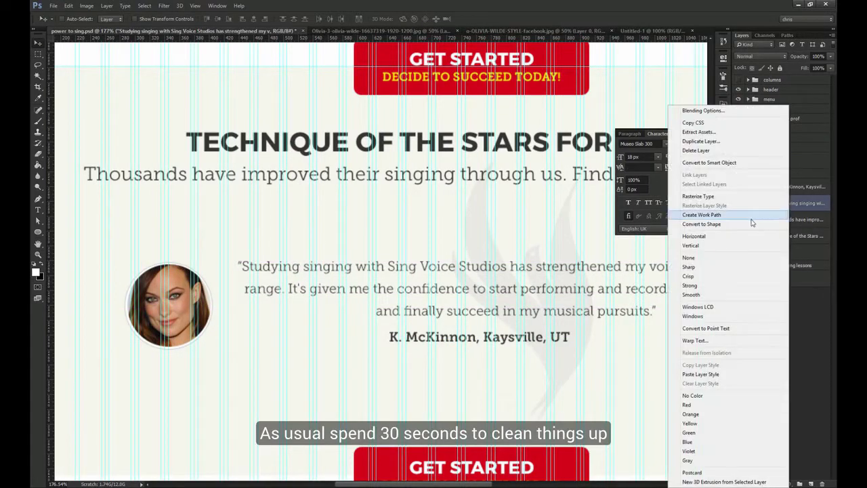
click(729, 328)
Select both testimonial text layers plus the portrait, align them vertically, and shift them left
ctrl+shift+click(502, 339)
drag(484, 333, 467, 345)
key(ctrl+z)
click(739, 174)
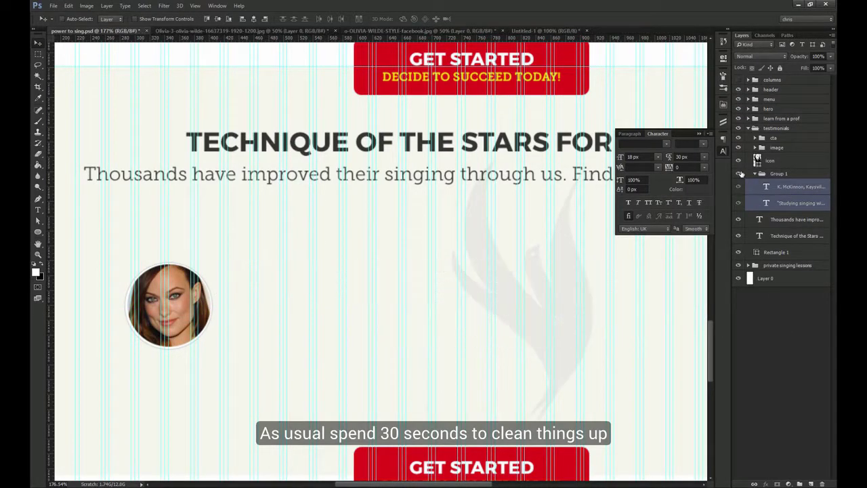
click(739, 174)
click(755, 174)
ctrl+click(777, 148)
key(ctrl+1)
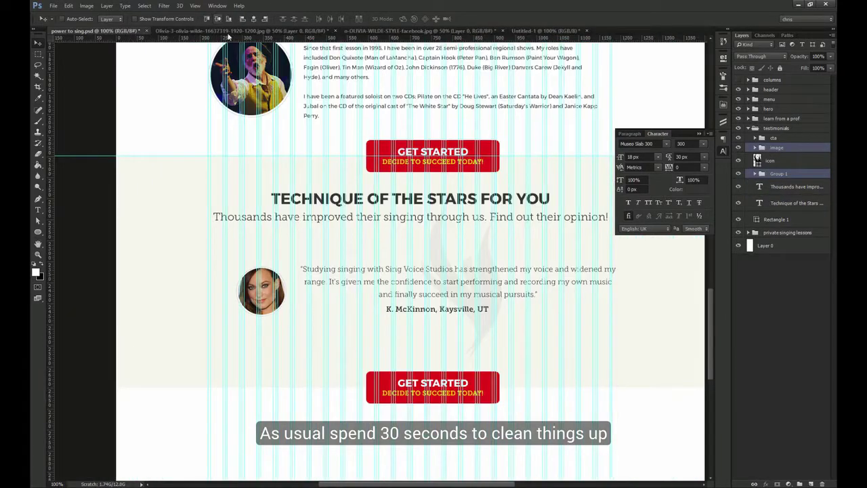
click(218, 19)
drag(349, 217, 286, 208)
drag(318, 242, 339, 234)
Group the testimonial layers, centre them horizontally on the canvas, ungroup, and delete the feather graphic
key(ctrl+g)
key(ctrl+a)
click(254, 19)
key(ctrl+d)
right_click(779, 148)
click(779, 203)
ctrl+click(426, 304)
key(Delete)
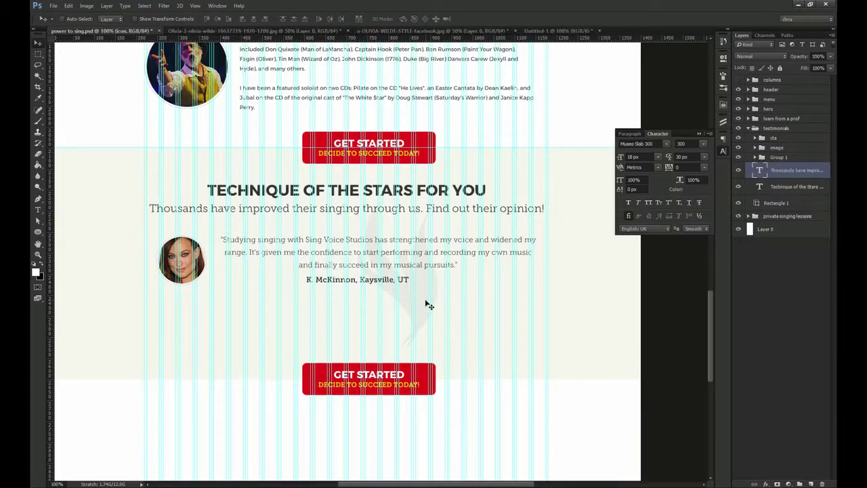
Draw a small 8 px ellipse under the testimonial name and fill it red
key(ctrl+space)
drag(389, 280, 420, 308)
right_click(38, 232)
click(66, 248)
key(ctrl+space)
drag(283, 300, 295, 310)
key(ctrl+1)
key(v)
double_click(760, 170)
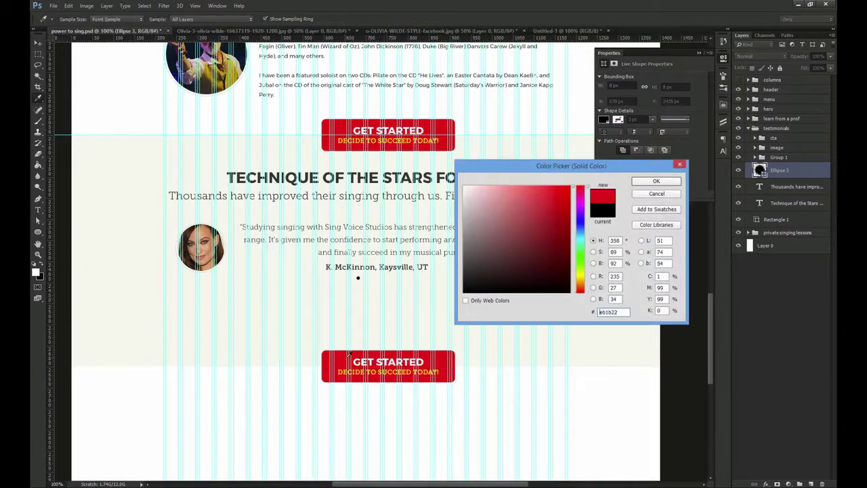
click(649, 183)
Duplicate the dot to the right into four grey (#bebebe) copies
key(ctrl+space)
drag(378, 276, 431, 316)
drag(318, 284, 369, 279)
double_click(760, 171)
text(bebebe)
click(655, 183)
drag(362, 280, 380, 280)
drag(378, 280, 400, 278)
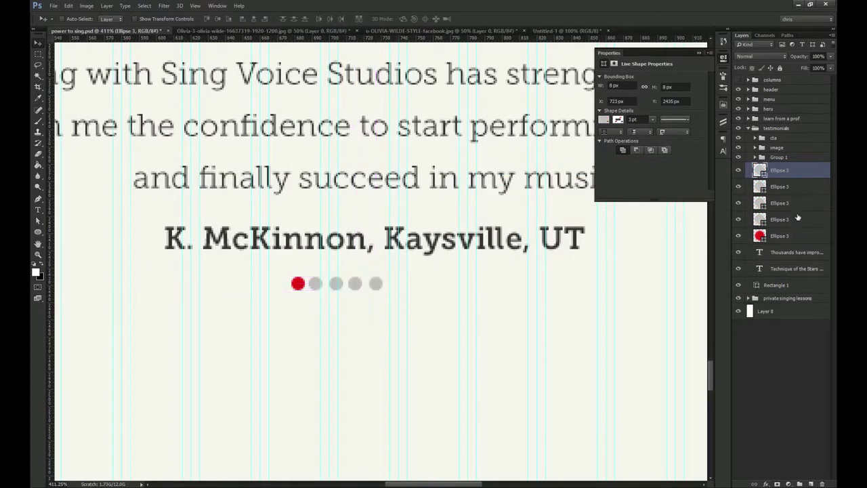
Rename each of the five dot layers to 'dot'
shift+click(790, 236)
double_click(779, 235)
text(dot)
double_click(779, 220)
text(dot)
double_click(779, 204)
text(dot)
double_click(781, 188)
text(dot)
double_click(782, 172)
text(dot)
Group the five dot layers as 'dots' and ungroup the stray Group 1
shift+click(782, 171)
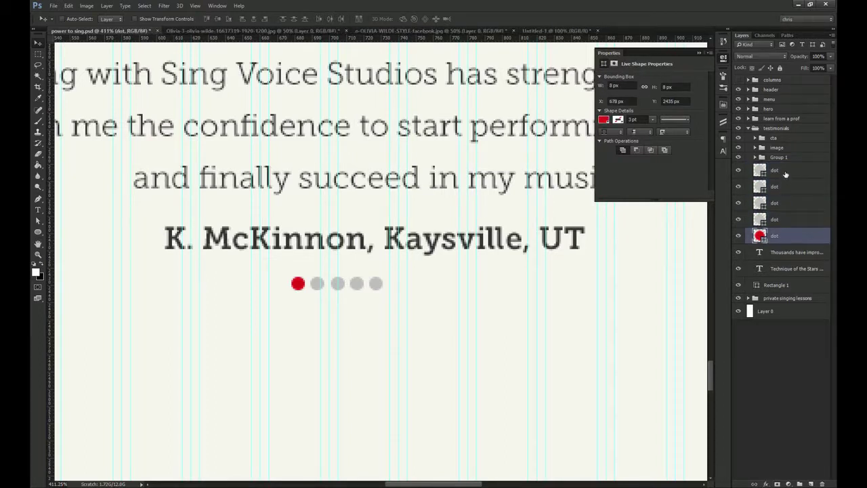
key(ctrl+g)
text(dots)
key(Return)
key(ctrl+1)
right_click(776, 159)
click(764, 215)
click(777, 191)
Centre the dots group horizontally under the name using a marquee selection and Align
key(m)
drag(546, 289, 563, 274)
key(v)
click(255, 19)
key(ctrl+d)
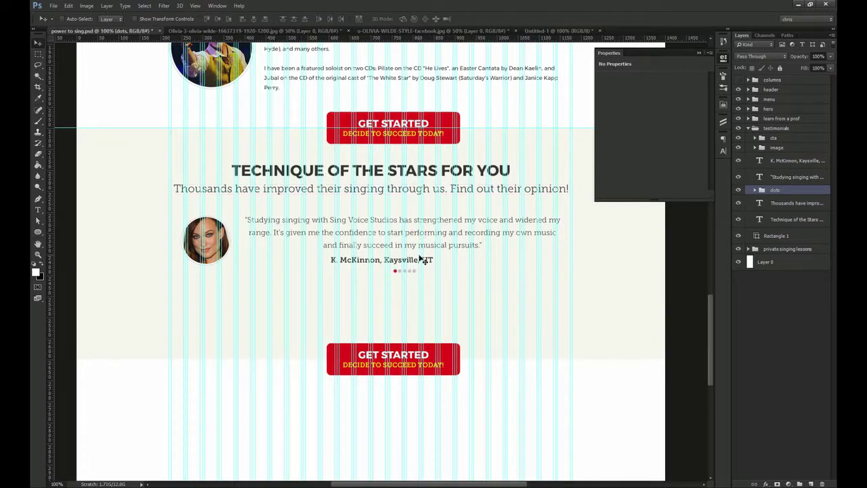
key(ctrl+semicolon)
scroll(407, 251, up, 3)
key(m)
drag(275, 261, 451, 275)
key(v)
click(256, 20)
key(ctrl+d)
Centre the name under the quote, then re-centre the dots beneath the name
click(385, 266)
shift+click(401, 224)
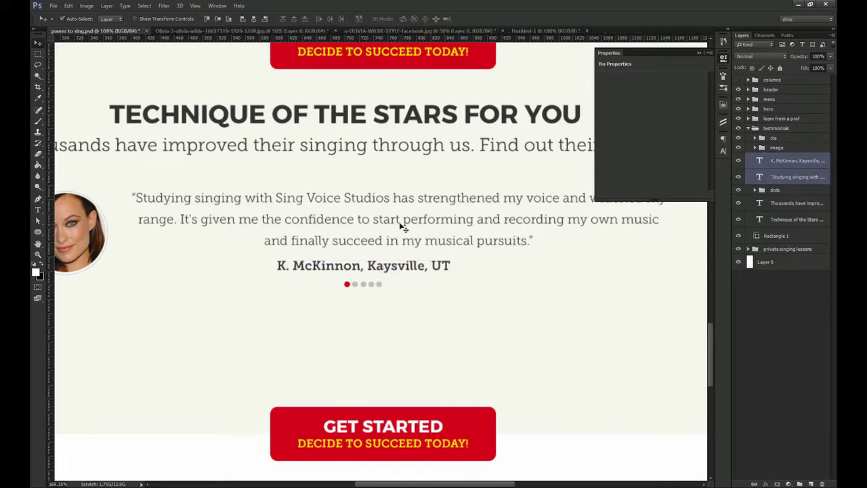
click(254, 21)
click(777, 190)
key(m)
drag(478, 274, 487, 275)
key(v)
click(255, 20)
key(ctrl+d)
key(ctrl+1)
drag(466, 240, 434, 258)
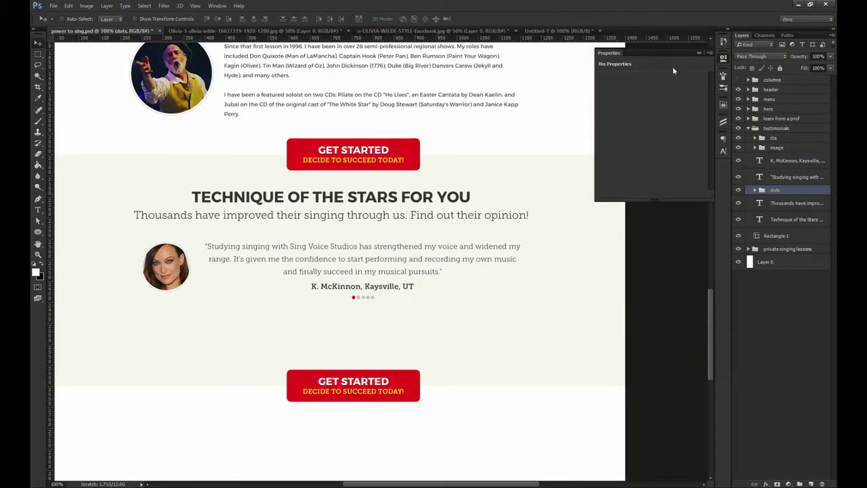
Draw a thin left-pointing chevron beside the name with the Custom Shape tool
key(u)
click(360, 19)
scroll(301, 215, down, 5)
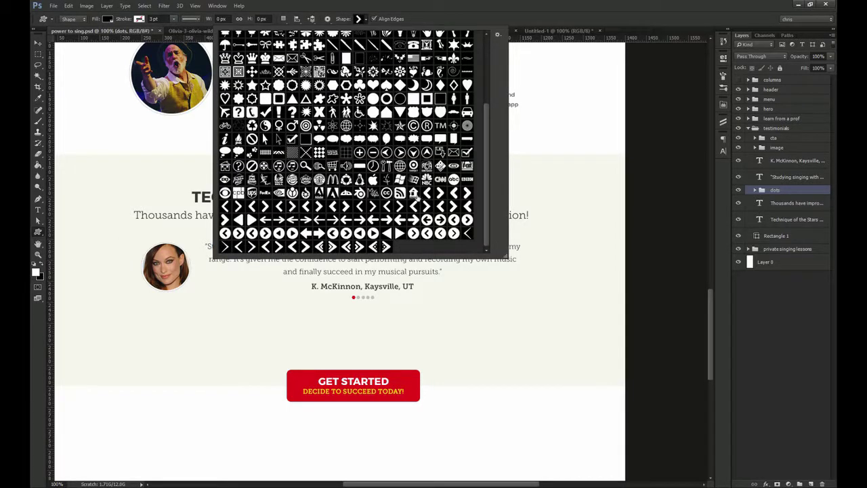
drag(322, 298, 377, 290)
drag(262, 267, 279, 297)
mouse_move(278, 288)
mouse_down()
mouse_move(230, 287)
mouse_move(281, 284)
mouse_up()
drag(271, 284, 291, 284)
key(ctrl+z)
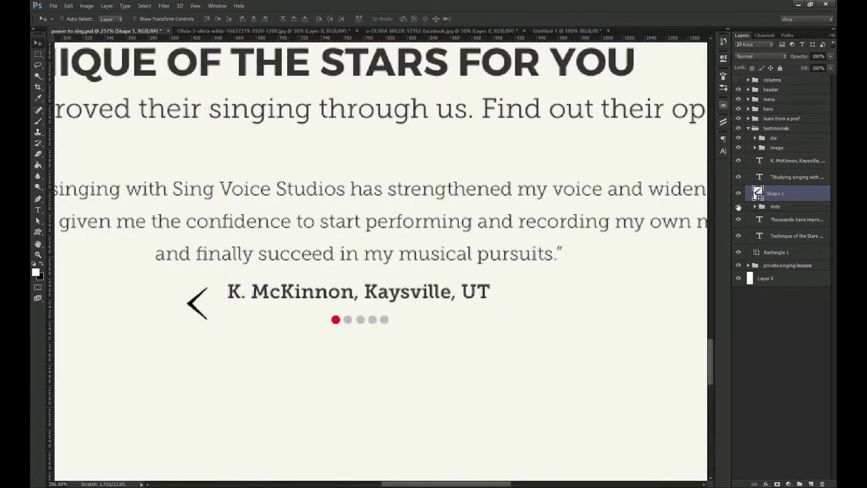
Colour the arrow #333333 and centre it vertically with the name and dots
double_click(757, 193)
text(333333)
key(Return)
key(m)
drag(227, 284, 375, 324)
key(v)
click(219, 19)
key(ctrl+d)
Place a horizontally flipped copy of the arrow on the right of the name
drag(206, 289, 511, 281)
key(shift+Right)
key(shift+Right)
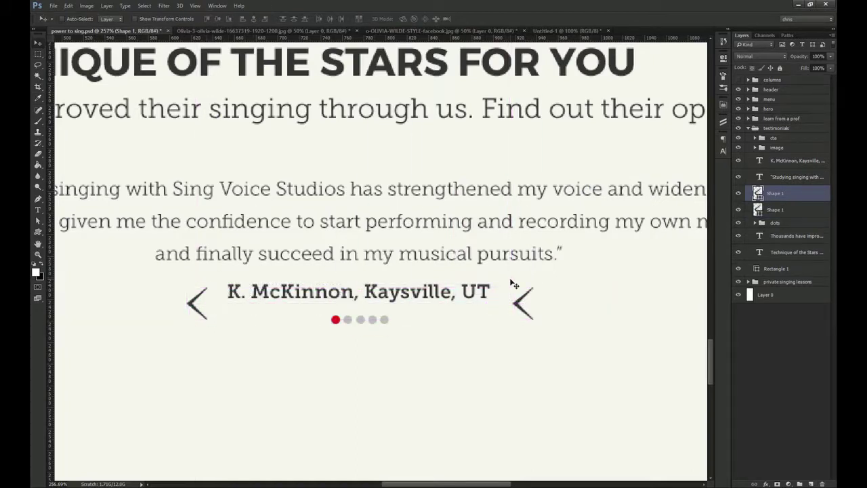
key(ctrl+t)
right_click(532, 306)
click(560, 430)
key(Return)
key(ctrl+1)
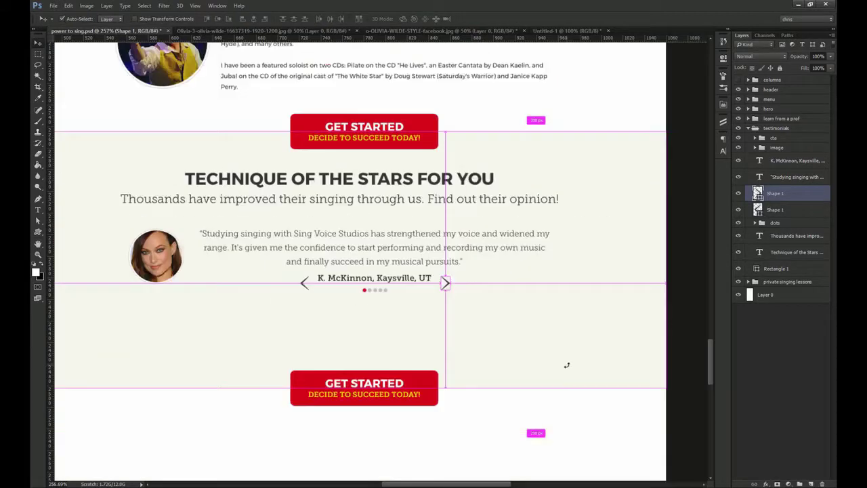
Group the two arrows and name the group 'controller'
shift+click(781, 211)
key(ctrl+g)
double_click(779, 190)
text(controller)
key(Return)
Delete the lower Get Started call-to-action group
drag(314, 176, 335, 198)
ctrl+click(448, 393)
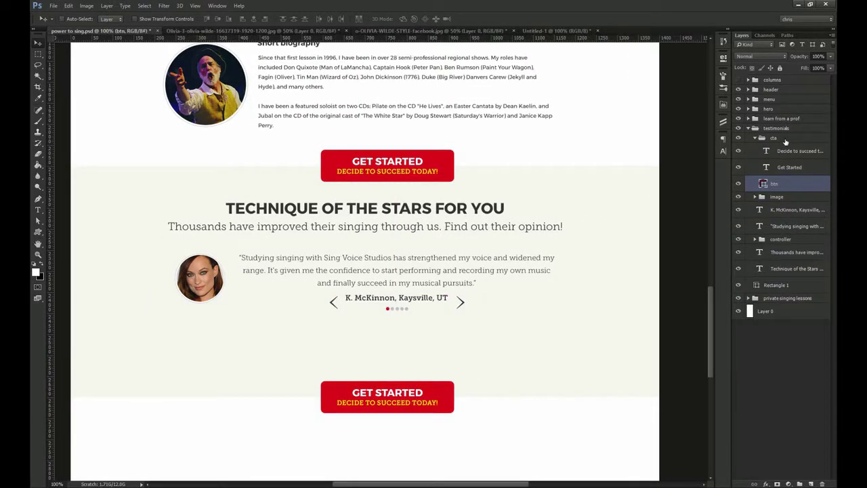
click(785, 139)
key(Delete)
Shorten the section background rectangle from the bottom with Free Transform
ctrl+click(418, 380)
key(ctrl+t)
drag(410, 398, 410, 348)
Copy a note, a large note and a treble clef from the music files into the mockup
key(Return)
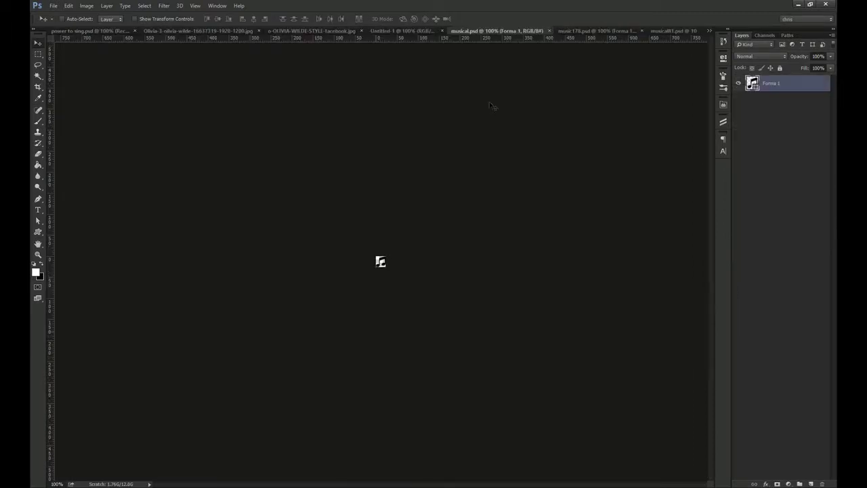
click(590, 30)
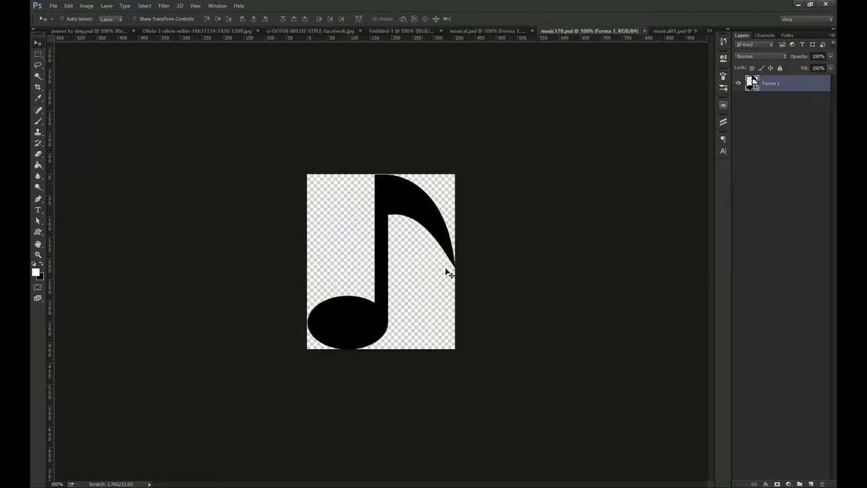
click(676, 31)
click(456, 30)
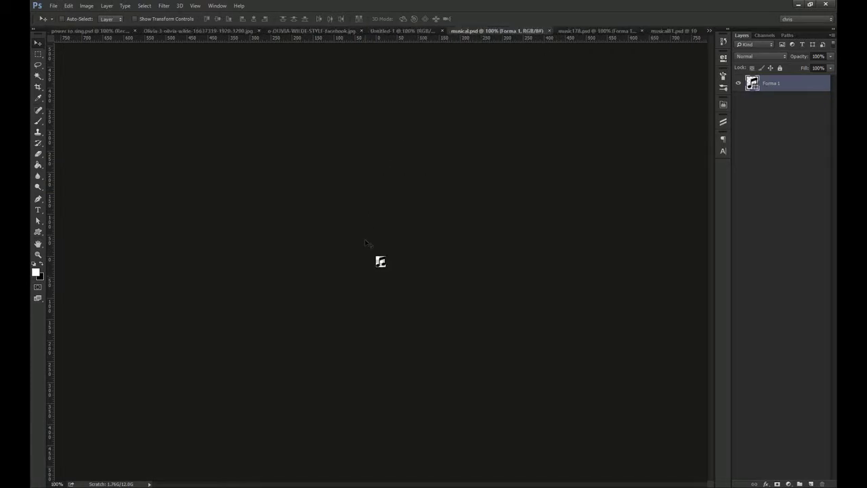
drag(108, 26, 185, 279)
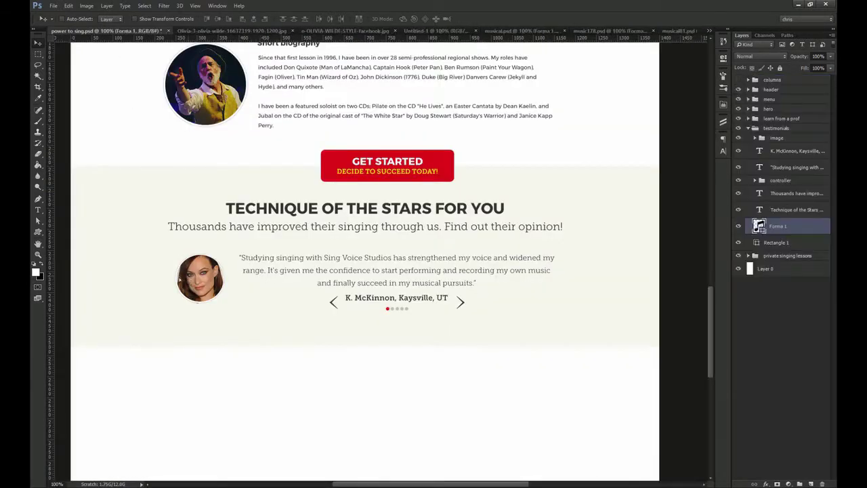
click(613, 31)
drag(382, 261, 142, 231)
click(679, 31)
drag(379, 260, 434, 319)
drag(447, 312, 270, 281)
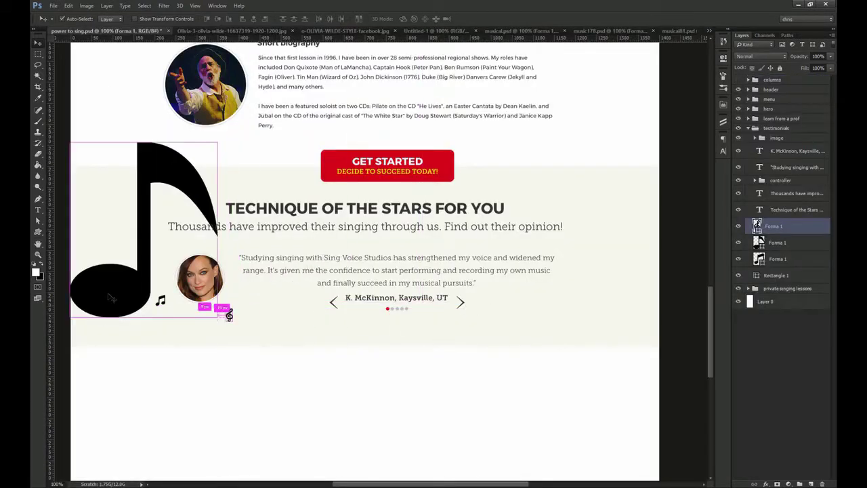
Shrink the large note and move the treble clef up beside the heading
ctrl+click(110, 296)
key(ctrl+t)
drag(218, 142, 199, 332)
key(Return)
click(791, 229)
drag(421, 301, 337, 183)
key(ctrl+t)
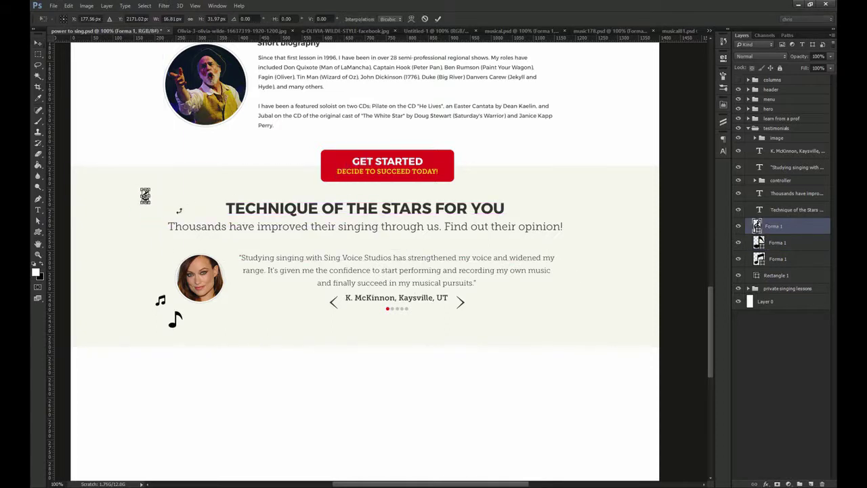
Fade the treble clef and small note to 5% opacity, moving the small note up-left
key(0)
key(5)
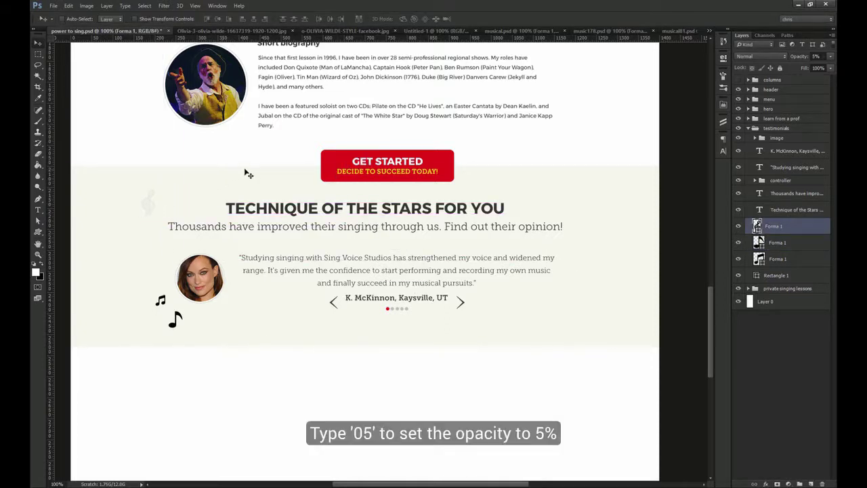
key(Return)
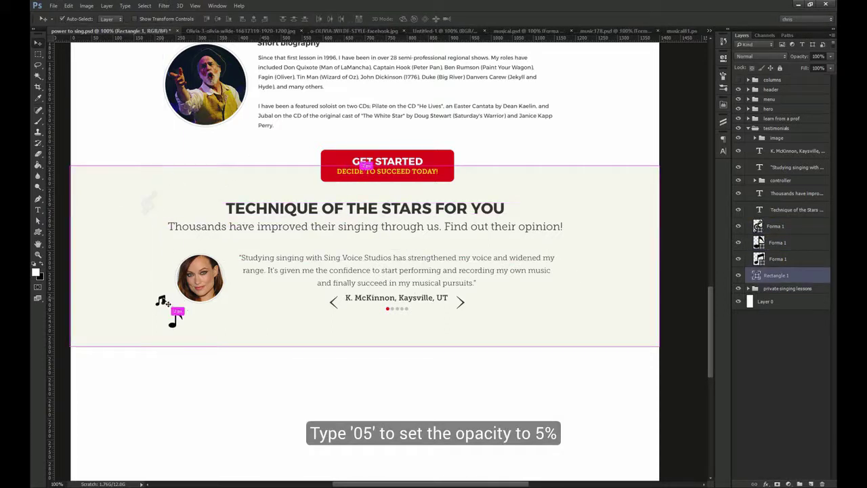
click(164, 300)
drag(166, 301, 143, 260)
key(0)
key(5)
key(ctrl+t)
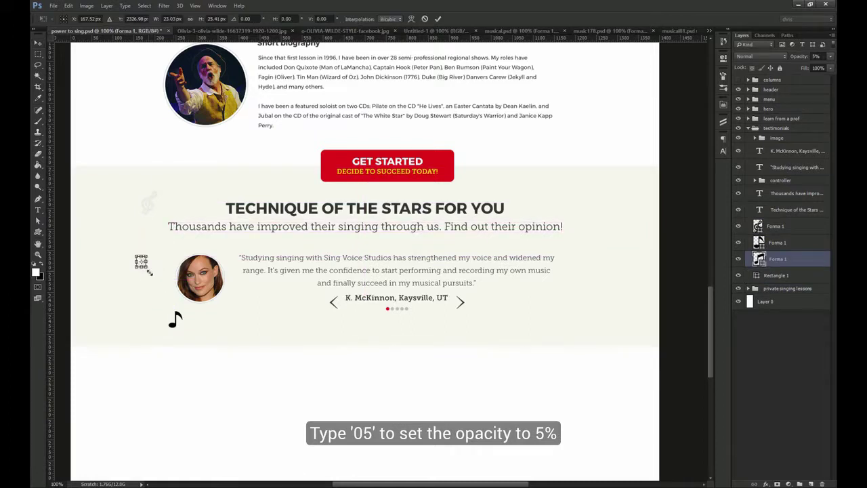
key(Return)
Fade the large note to 5% opacity and copy it to the right side
click(173, 318)
key(0)
key(5)
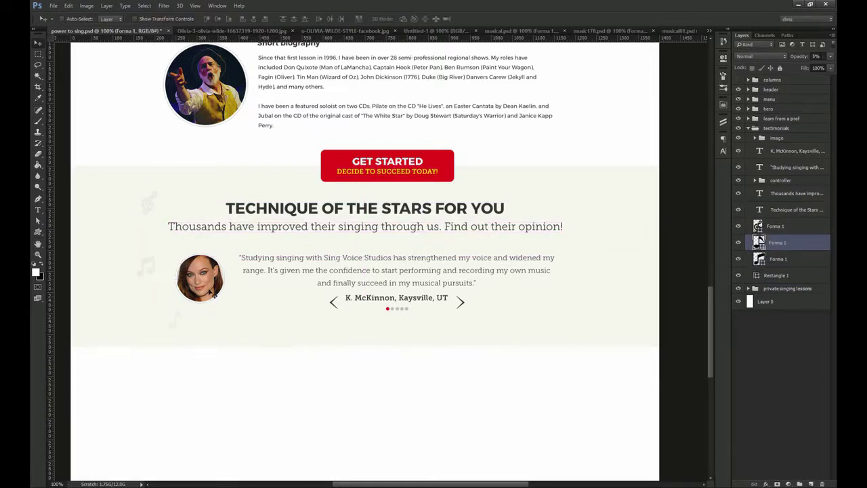
drag(140, 320, 576, 261)
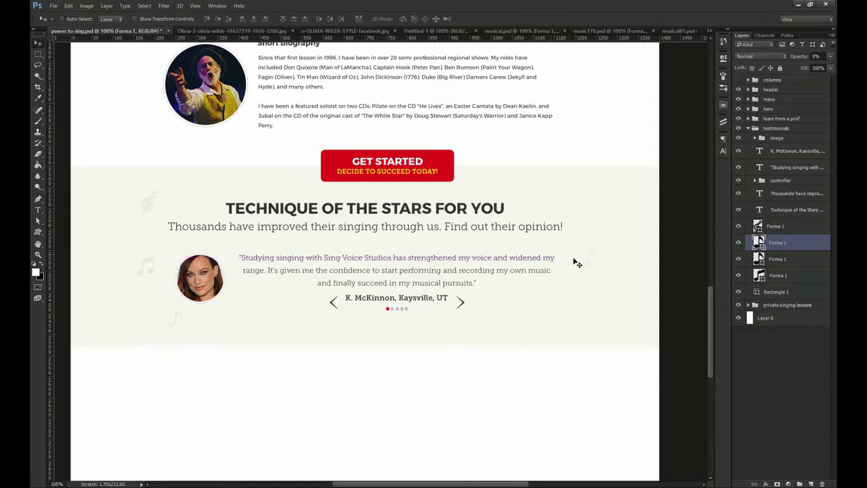
key(ctrl+t)
key(Return)
Copy the treble clef to the lower right, rotating and enlarging the copy
click(771, 229)
drag(151, 196, 278, 206)
key(ctrl+z)
drag(174, 212, 588, 316)
key(ctrl+t)
drag(602, 335, 583, 317)
key(Return)
Add a rotated, slightly smaller faint note copy at the upper right
drag(155, 277, 571, 188)
key(ctrl+t)
key(Return)
key(ctrl+t)
key(Return)
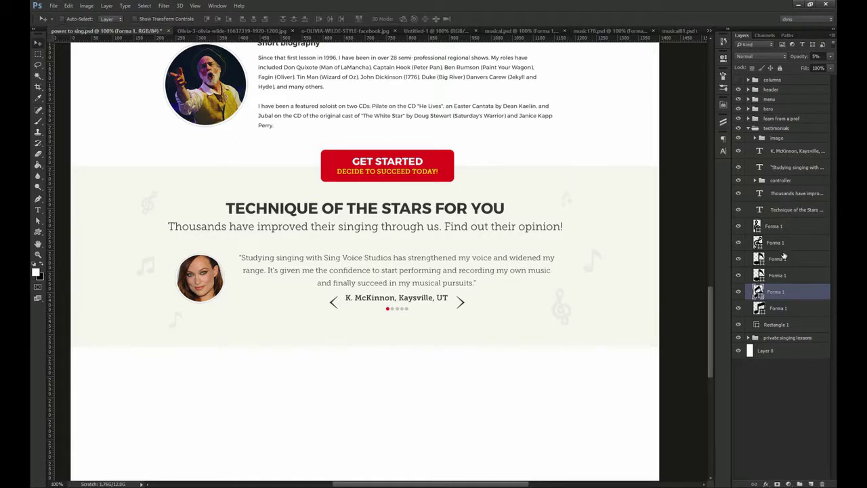
Group the six Forma 1 music shape layers and name the group 'decorations'
click(794, 225)
shift+click(779, 308)
key(ctrl+g)
double_click(778, 223)
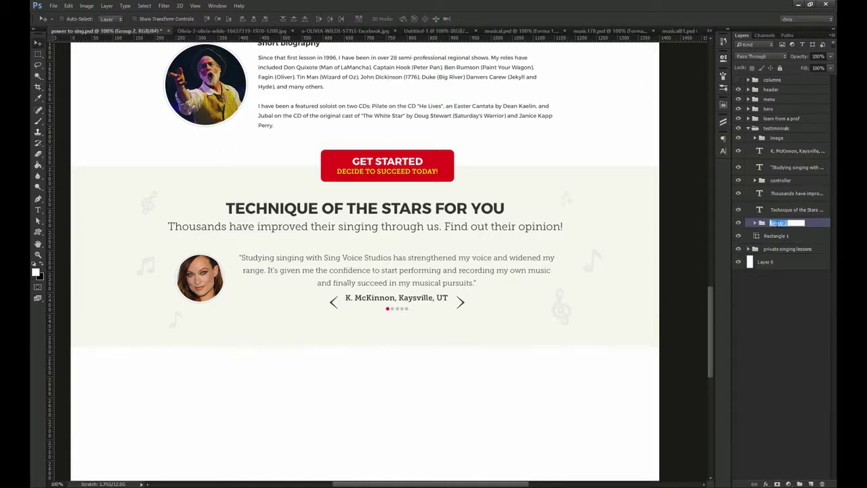
text(decorations)
key(Return)
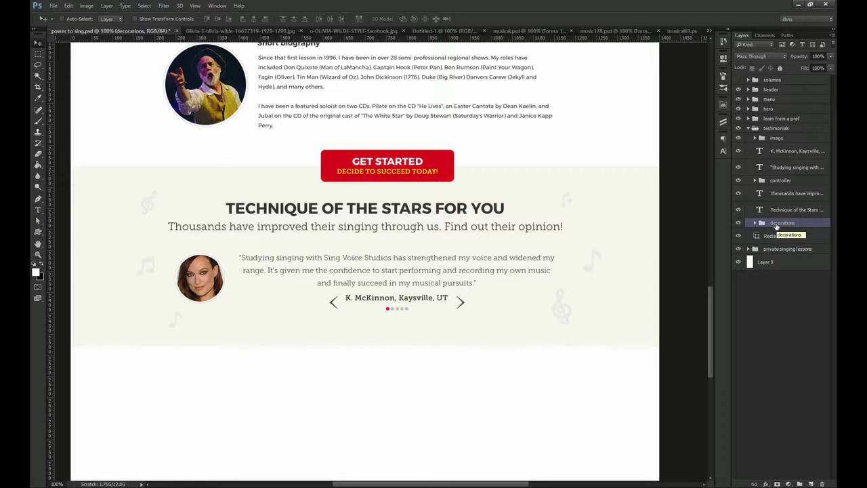
Scroll up to the hero header, then select and collapse the email sign up group
drag(504, 368, 489, 329)
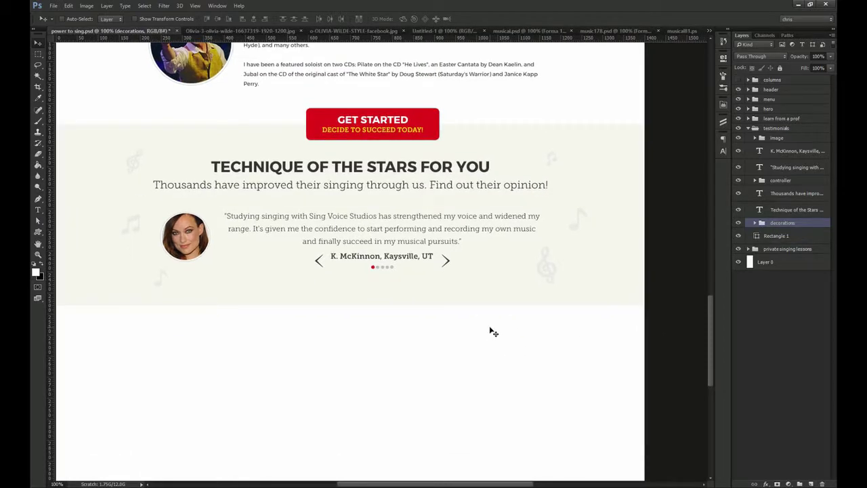
scroll(492, 331, up, 15)
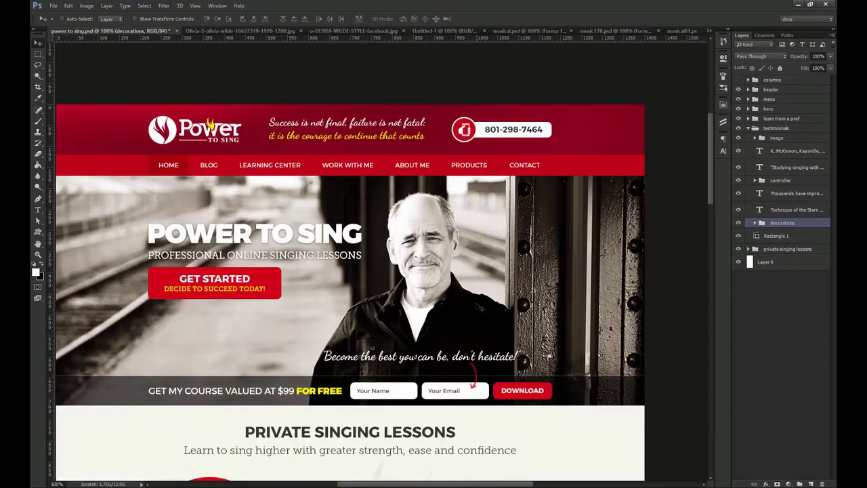
ctrl+click(585, 393)
click(762, 152)
click(779, 152)
Place the email sign up group below testimonials and move the band up beneath that section
drag(784, 152, 762, 115)
click(748, 119)
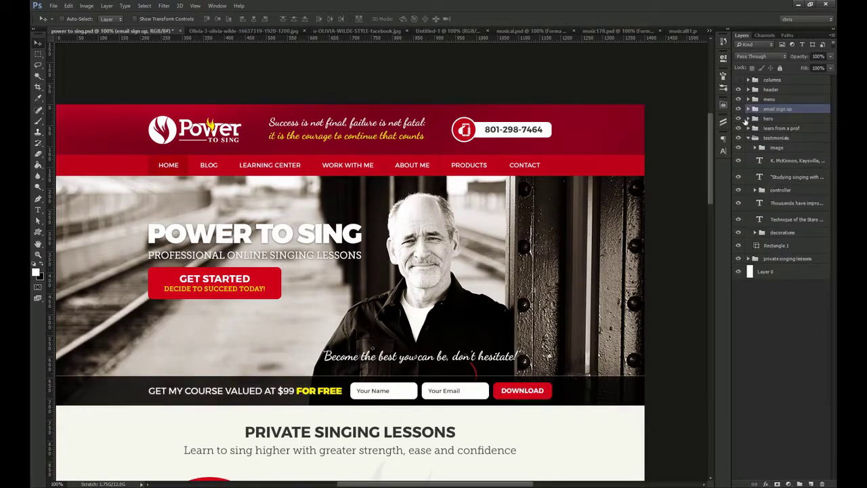
click(748, 137)
drag(785, 113, 784, 144)
scroll(535, 214, down, 10)
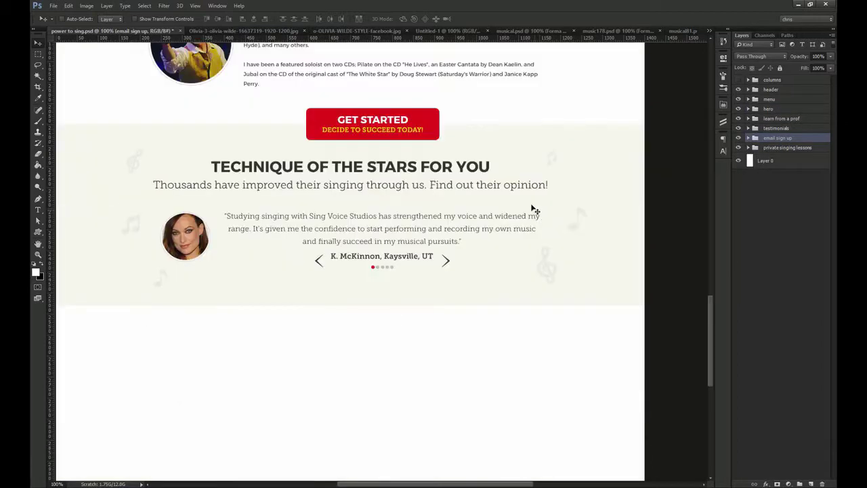
click(229, 19)
key(ctrl+d)
drag(424, 386, 430, 225)
Make the band's black line layer 100% opaque and fill it red
ctrl+click(595, 314)
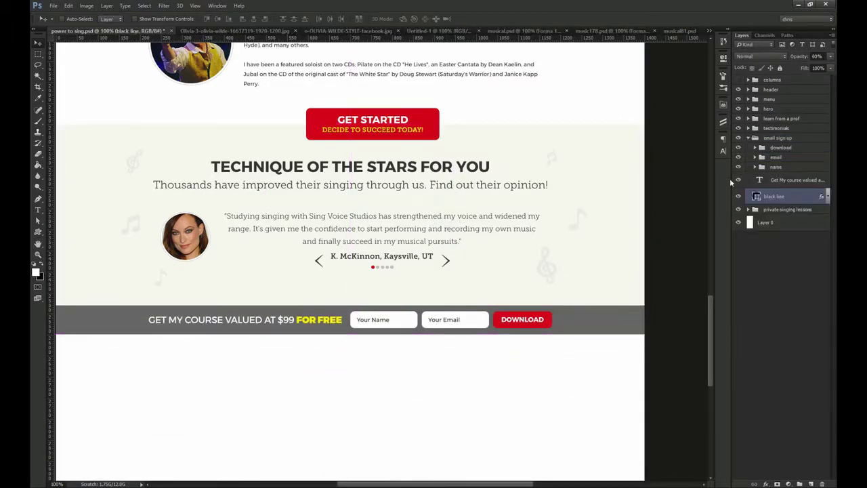
key(0)
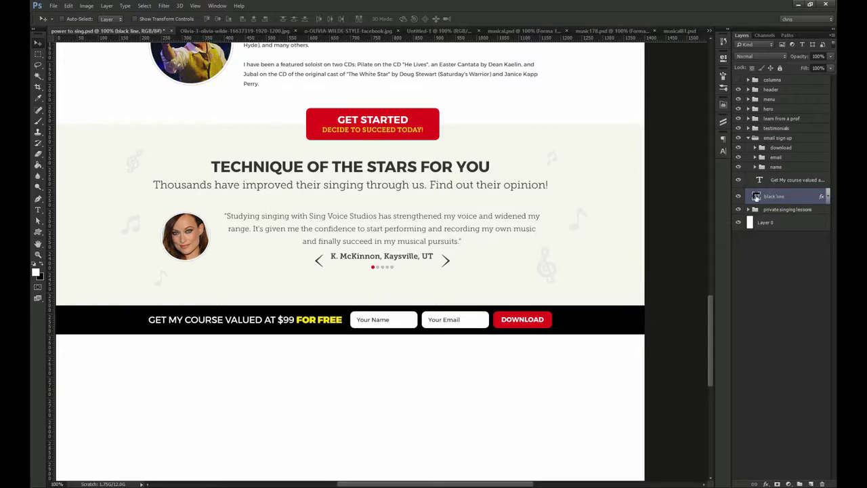
double_click(756, 196)
click(433, 128)
key(Return)
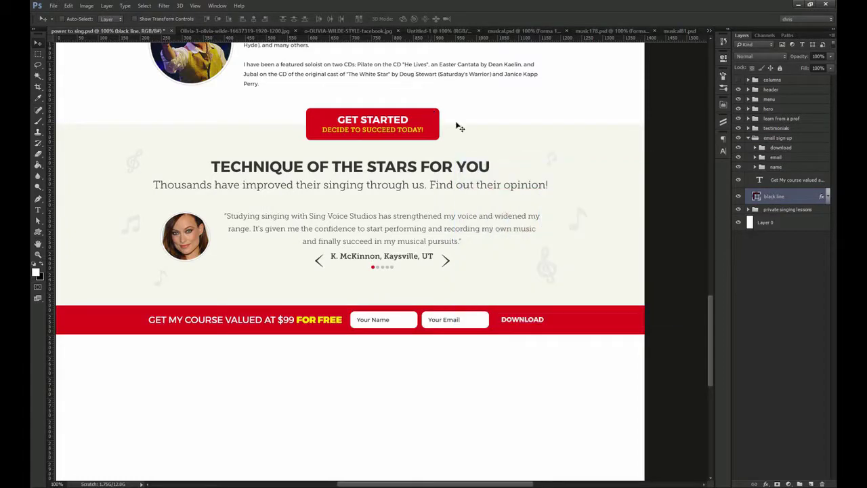
Zoom in on the Download button and select its field layer
click(778, 138)
drag(561, 317, 584, 321)
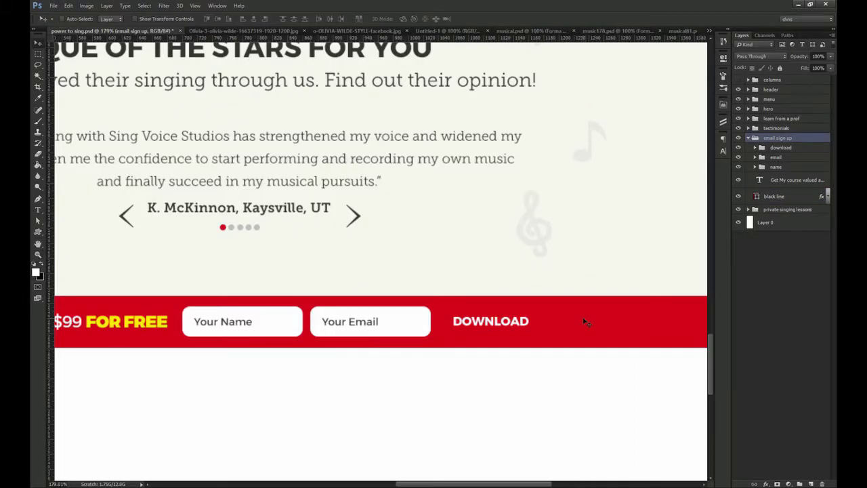
key(ctrl+1)
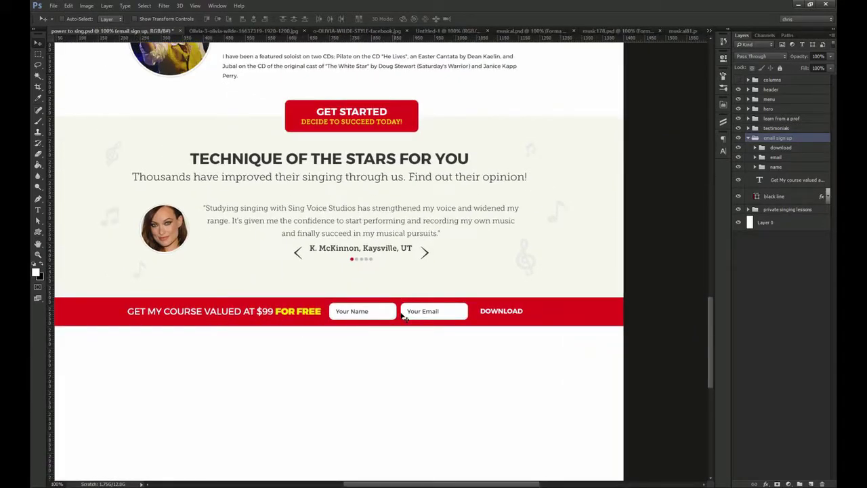
ctrl+click(477, 325)
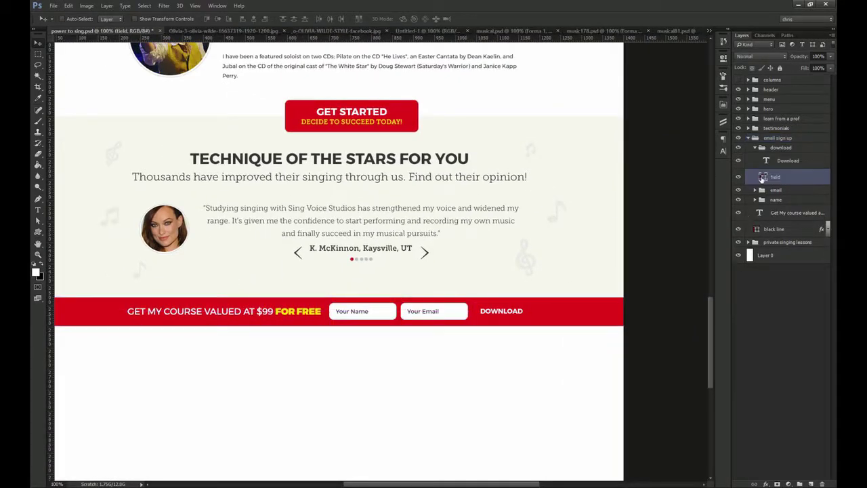
Fill the Download button field with yellow ffe400
double_click(763, 177)
text(ffe400)
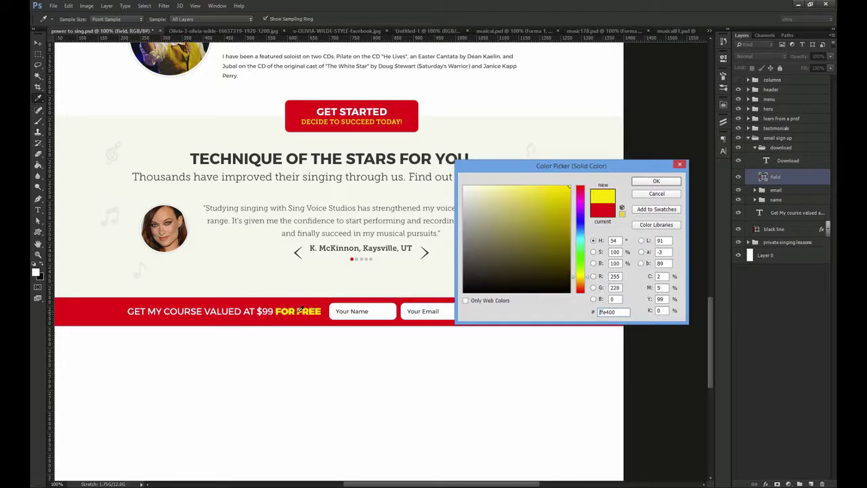
drag(582, 178, 621, 118)
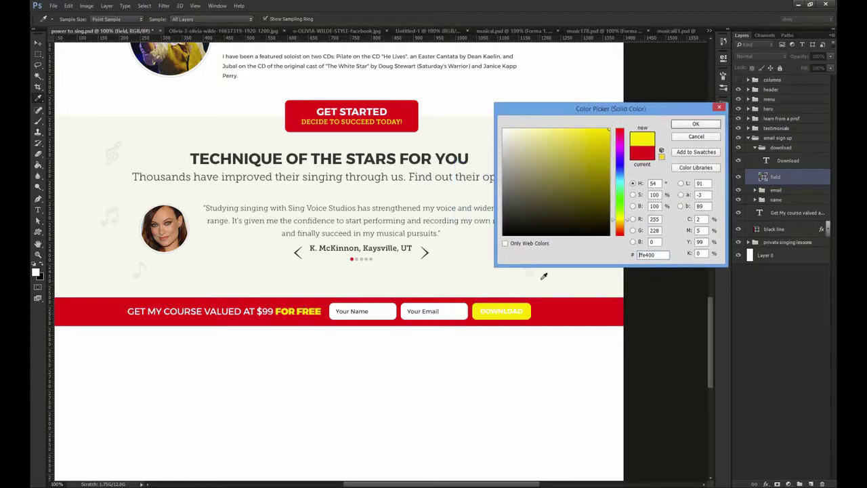
click(708, 126)
Colour the DOWNLOAD text with the band's red, sampled via the eyedropper
click(489, 311)
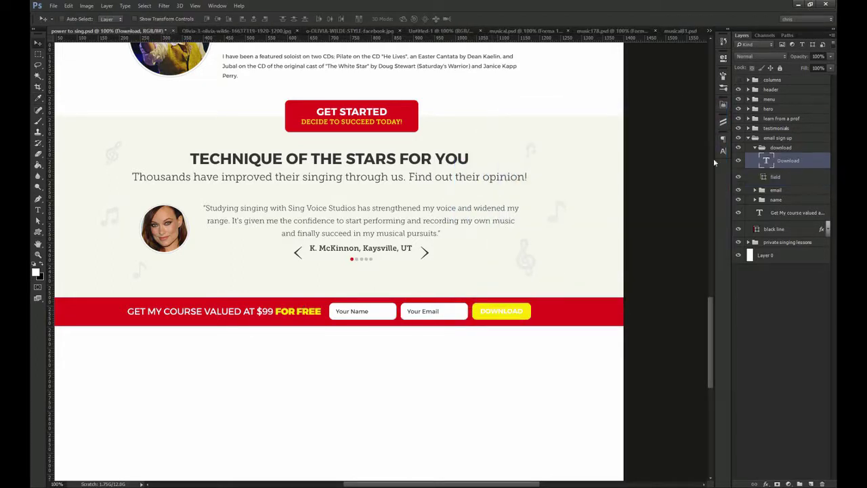
click(722, 153)
click(698, 191)
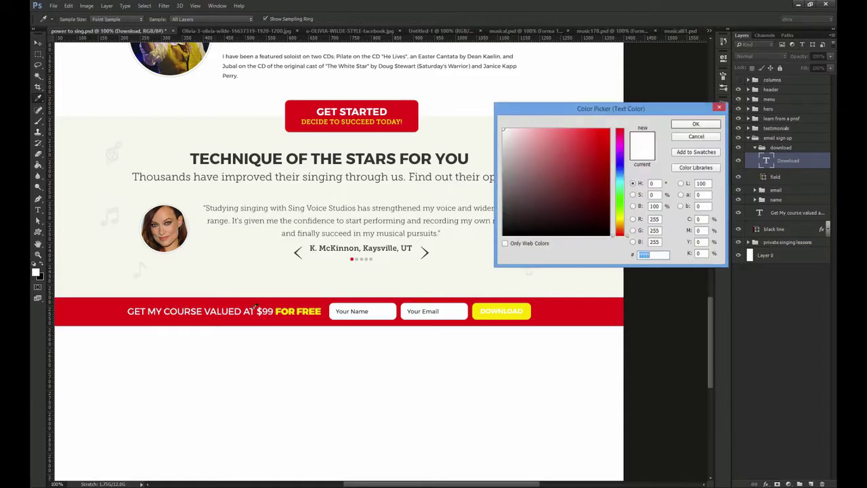
click(119, 312)
click(715, 125)
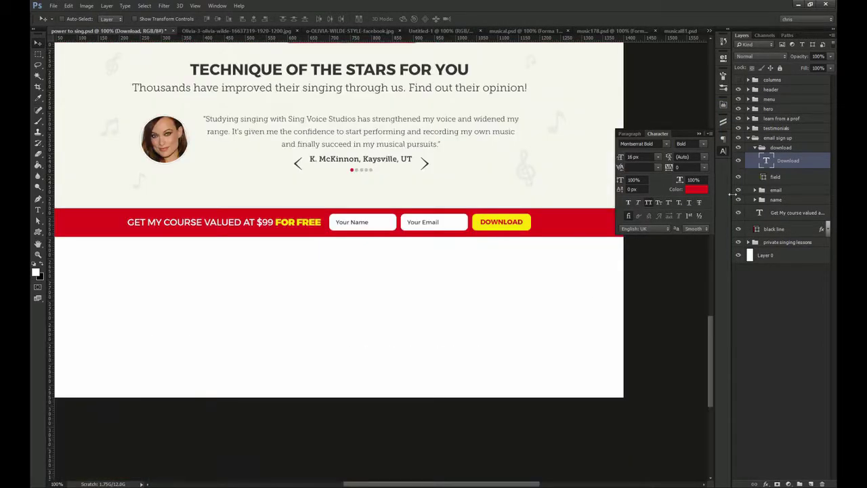
Collapse the download and email sign up groups and centre the sign-up area
click(755, 148)
click(748, 138)
drag(390, 204, 445, 238)
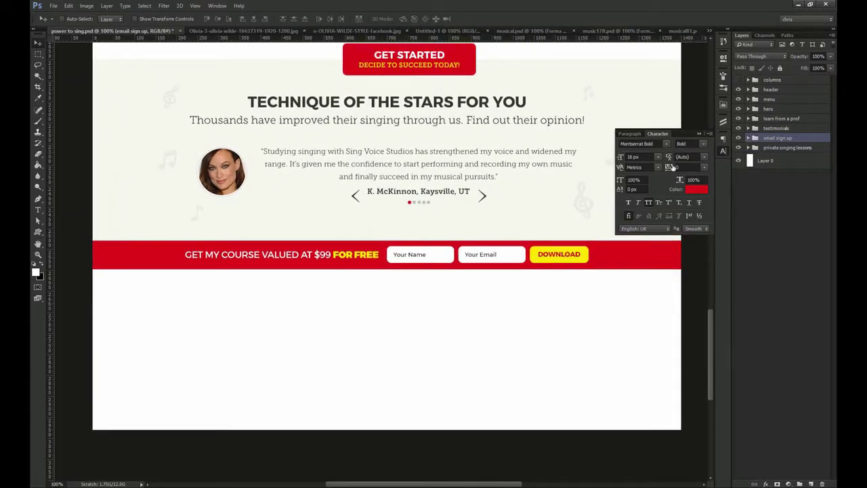
click(723, 153)
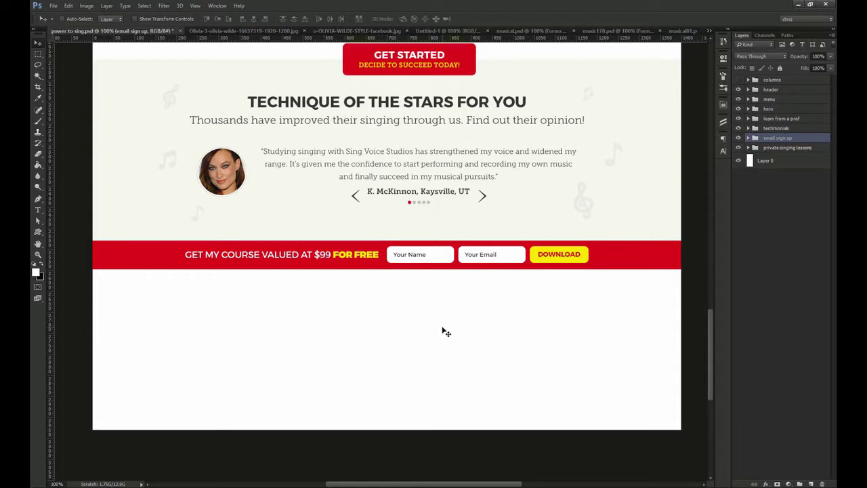
Draw a black rectangle under the red band, stretched to the page bottom
key(d)
key(u)
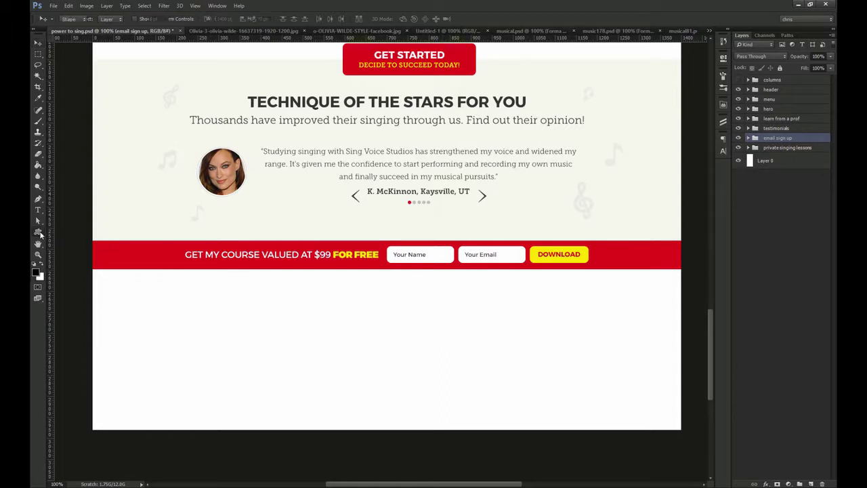
drag(90, 269, 653, 429)
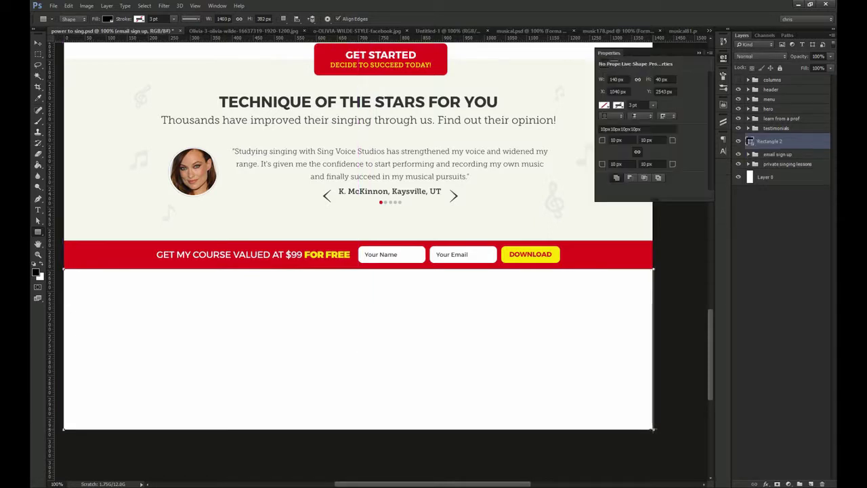
key(ctrl+t)
drag(290, 429, 294, 435)
key(Return)
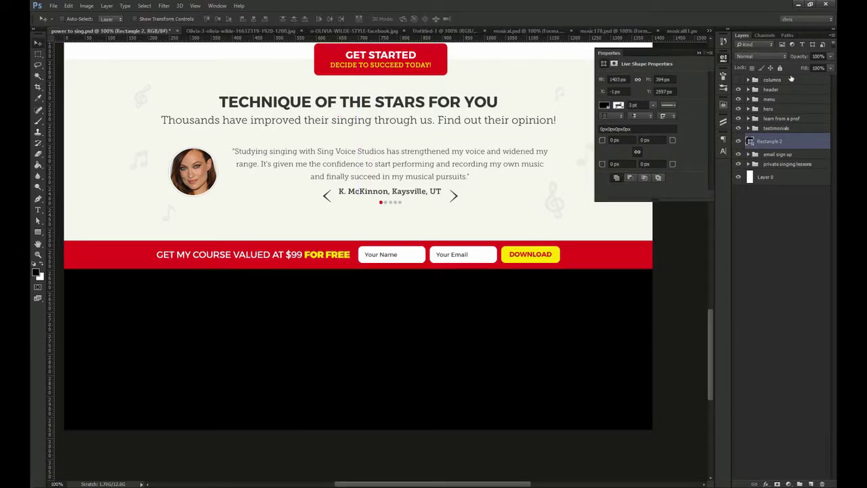
click(723, 59)
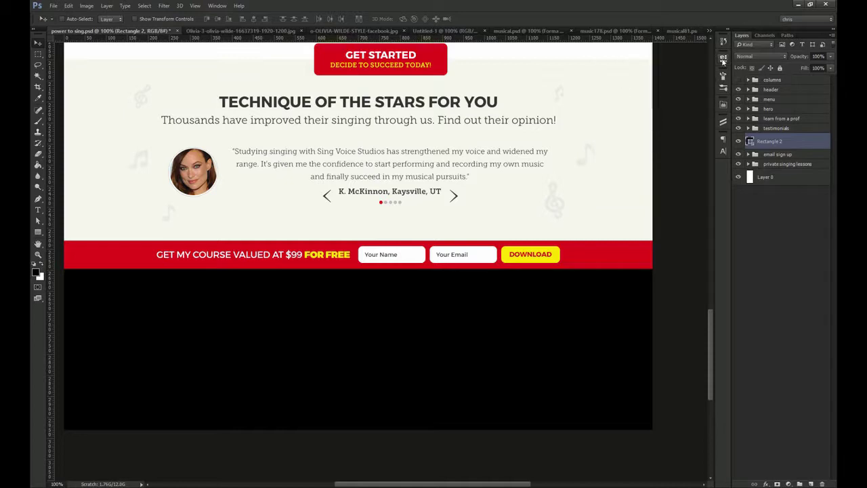
Try several dark Subtle Patterns overlays on the footer, settling on dark grey
click(726, 127)
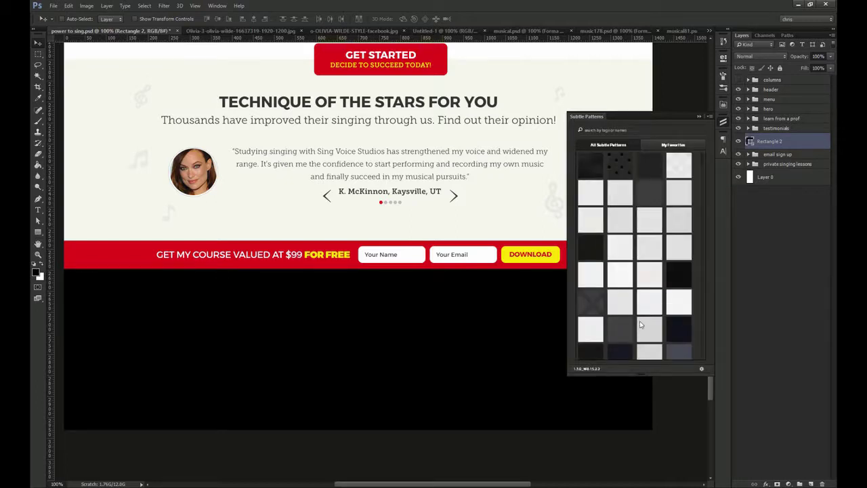
click(679, 330)
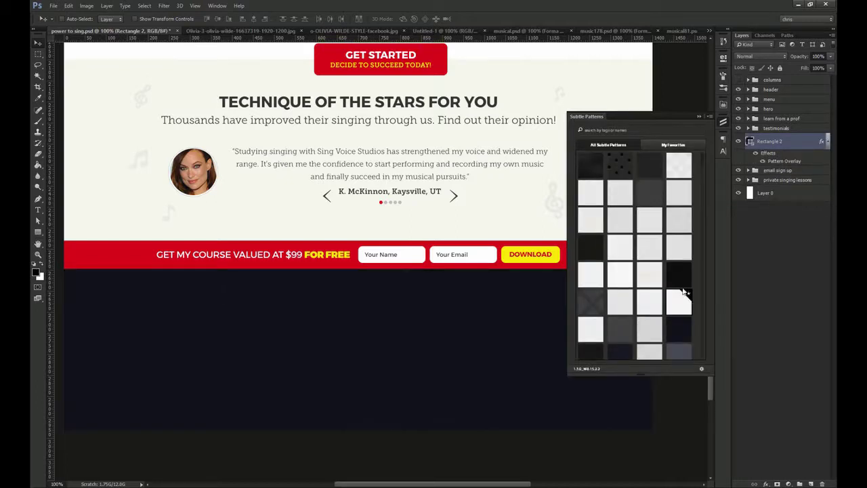
click(644, 202)
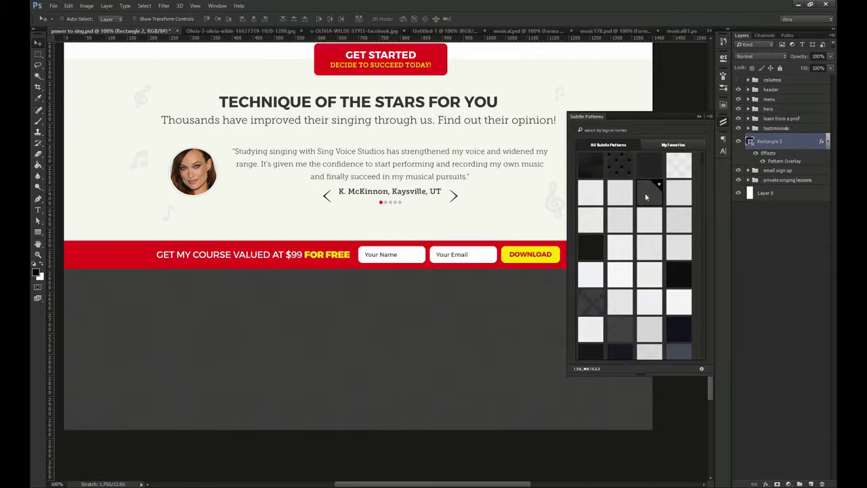
click(652, 173)
scroll(648, 224, down, 2)
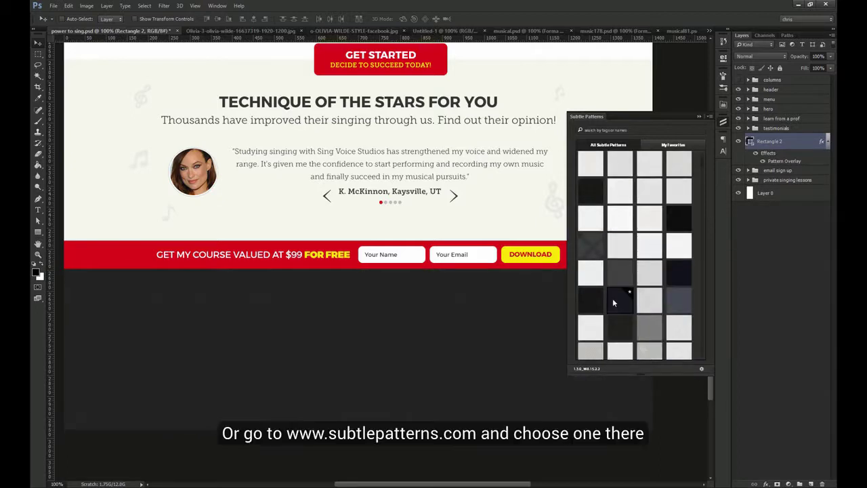
click(616, 327)
click(591, 305)
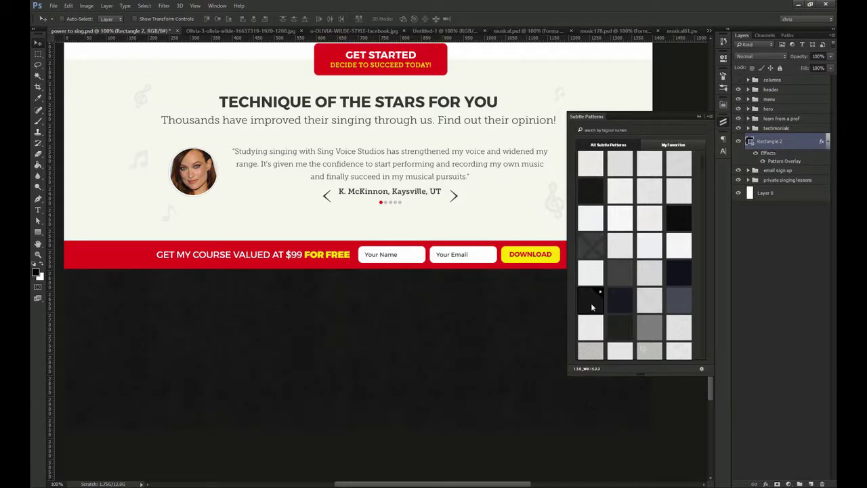
click(679, 278)
scroll(678, 276, up, 2)
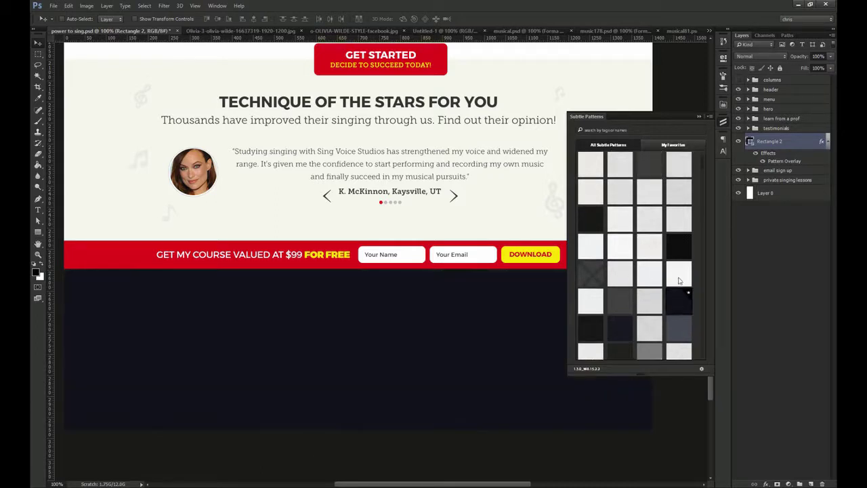
click(599, 175)
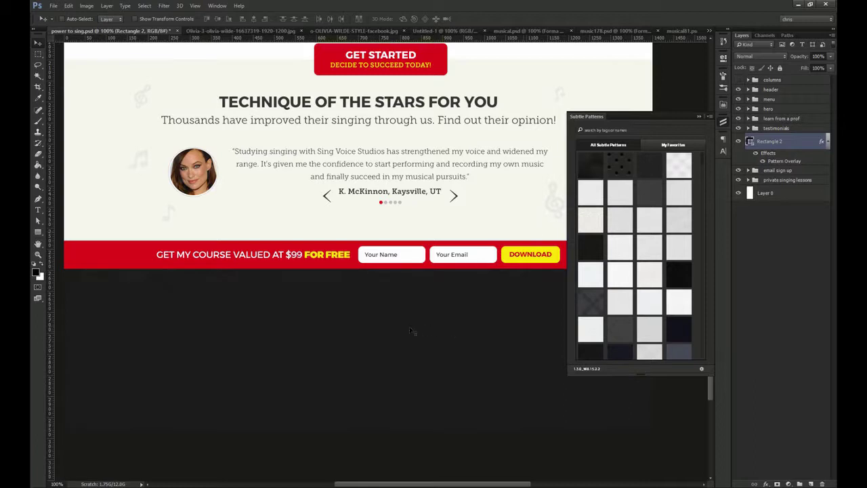
click(724, 125)
Add a 'QUICK NAVIGATION' heading in the footer at 14 px
key(t)
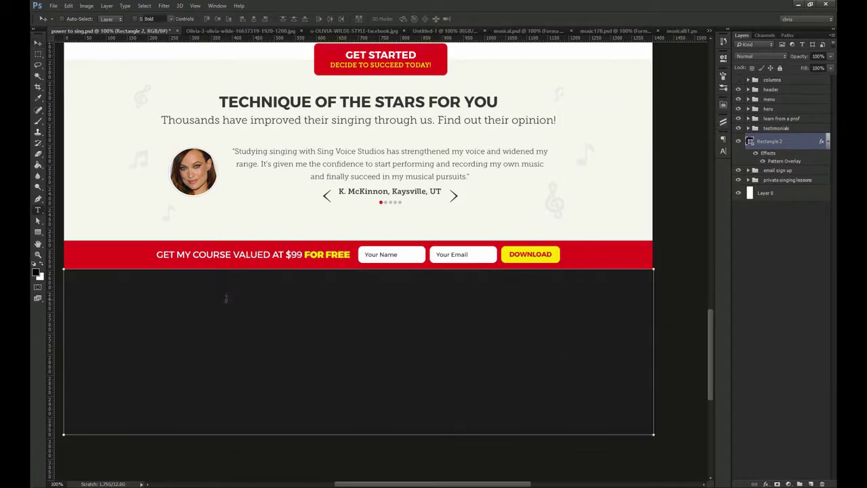
click(171, 296)
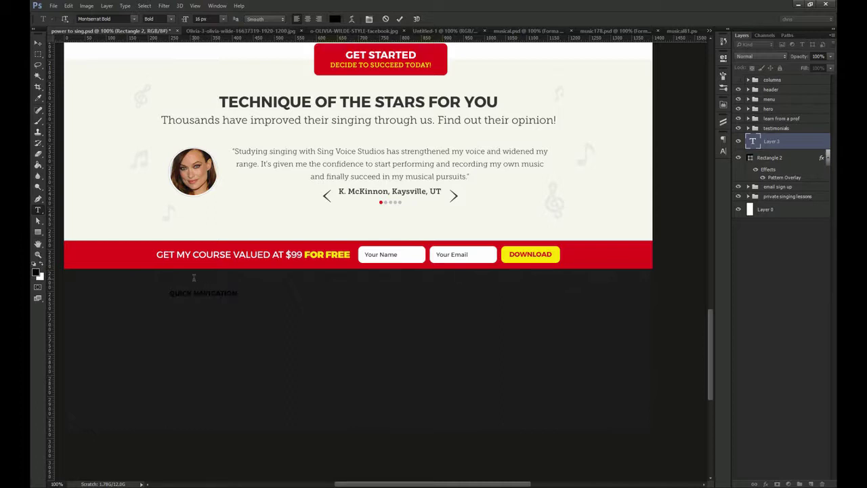
key(ctrl+Return)
key(v)
click(723, 150)
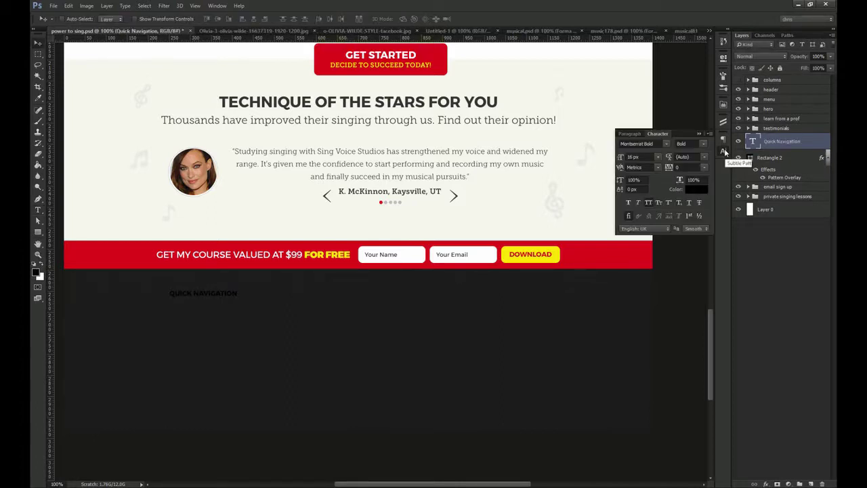
drag(641, 157, 615, 157)
text(14)
click(691, 189)
Set the heading colour to light grey #cccccc
click(699, 194)
text(ffffff)
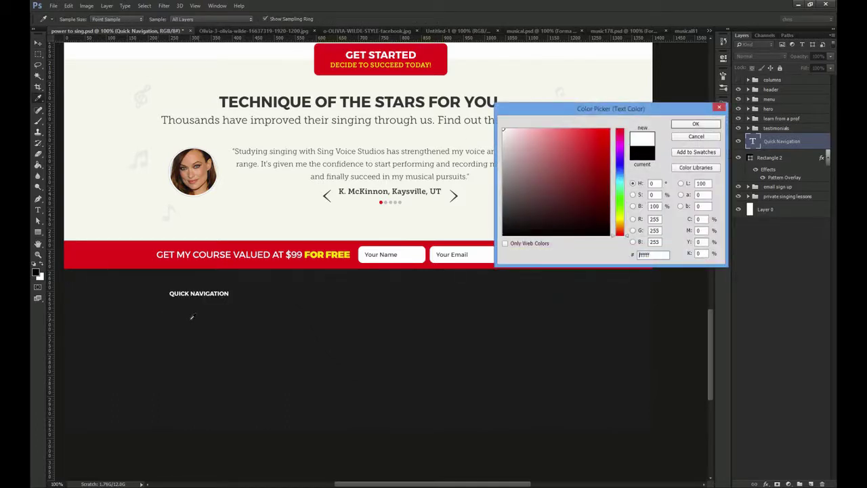
drag(667, 255, 632, 256)
text(cccccc)
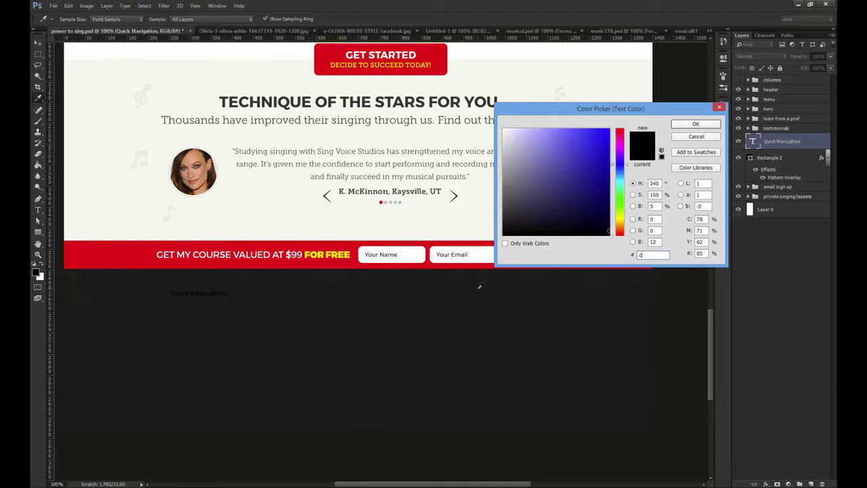
key(Return)
Show guides and align QUICK NAVIGATION with the left content edge
key(ctrl+;)
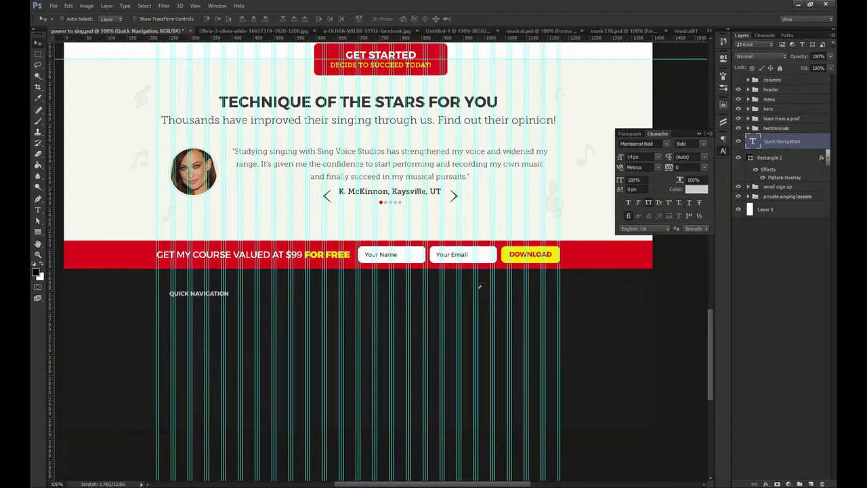
drag(129, 278, 298, 327)
drag(308, 329, 264, 325)
key(ctrl+minus)
key(ctrl+1)
drag(429, 309, 321, 285)
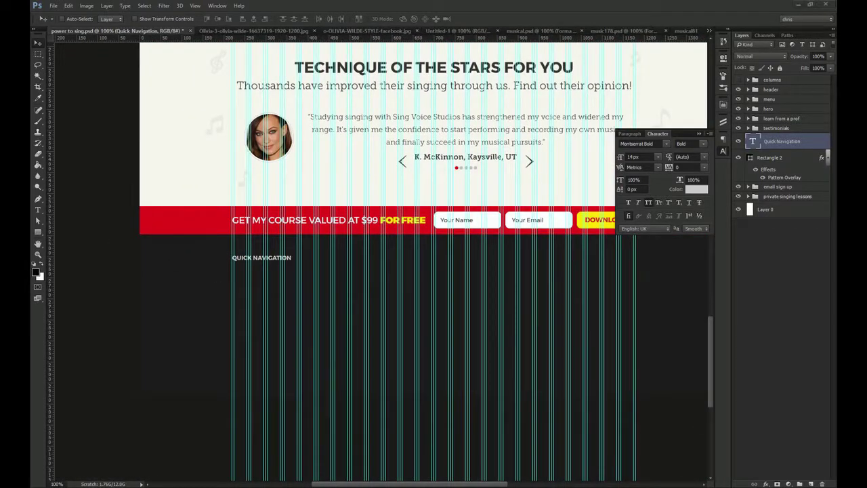
Paste the six-line link list under the heading with Thin weight and 40 px leading
key(t)
click(239, 281)
text(HOME WORK WITH ME LEARNING CENTER ABOUT ME PRODUCTS CONTACT)
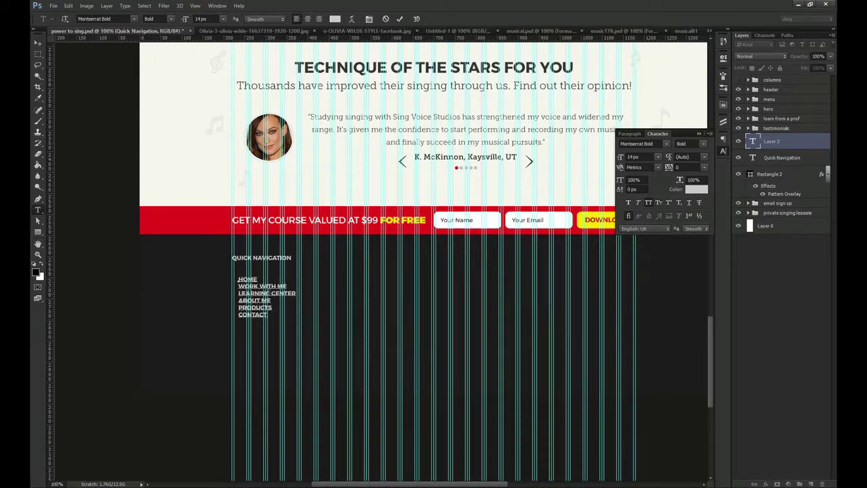
key(ctrl+Return)
click(704, 144)
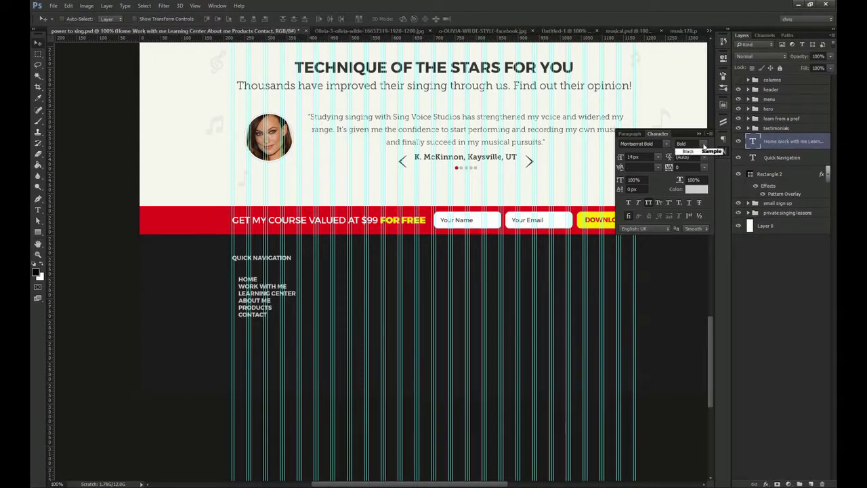
click(700, 154)
drag(694, 157, 541, 154)
text(40)
key(Return)
Hide guides, switch the links to Light weight and nudge the list about 7 px left
key(ctrl+semicolon)
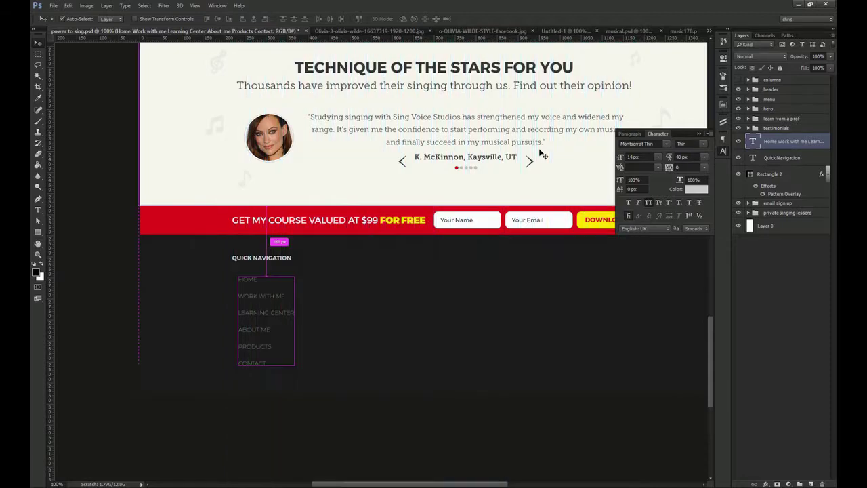
key(ctrl+space)
drag(242, 278, 265, 289)
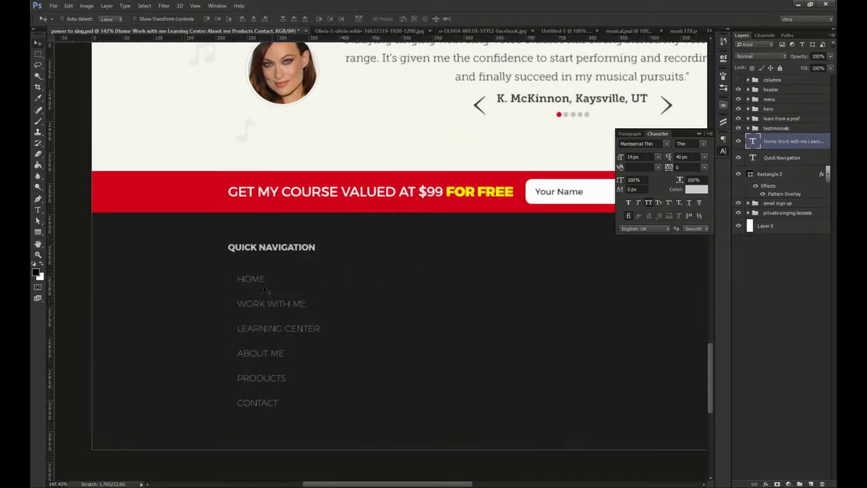
click(704, 144)
click(691, 160)
drag(263, 305, 330, 293)
key(ctrl+1)
key(space)
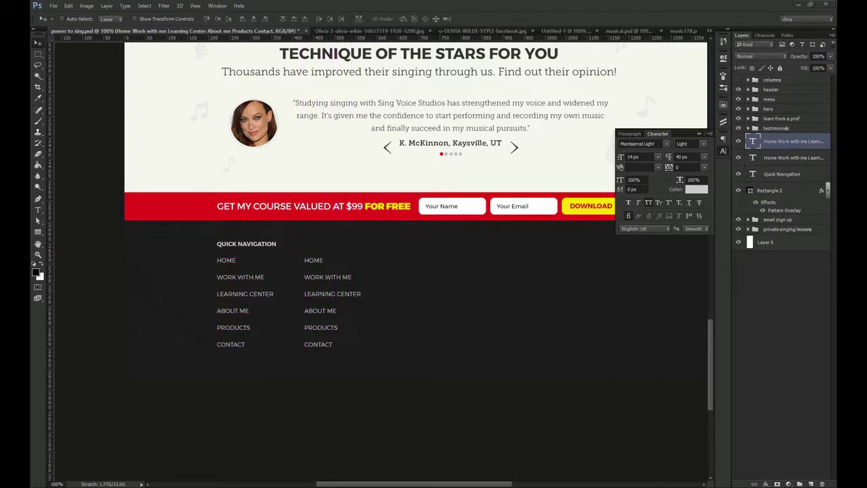
Replace the right-hand column's text with the links PODCAST to VOICE LESSONS
key(t)
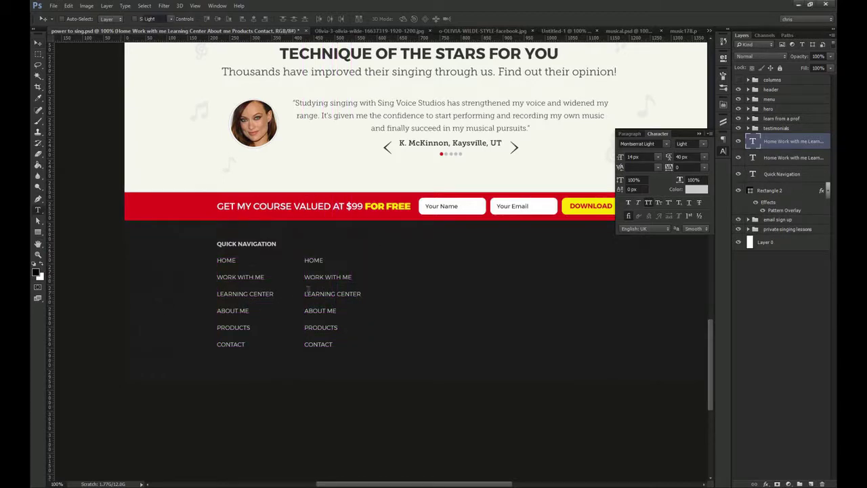
click(320, 278)
key(ctrl+a)
text(PODCAST WEBINARS WHITE PAPERS BLOG SCHEDULE A LESSON VOICE LESSONS)
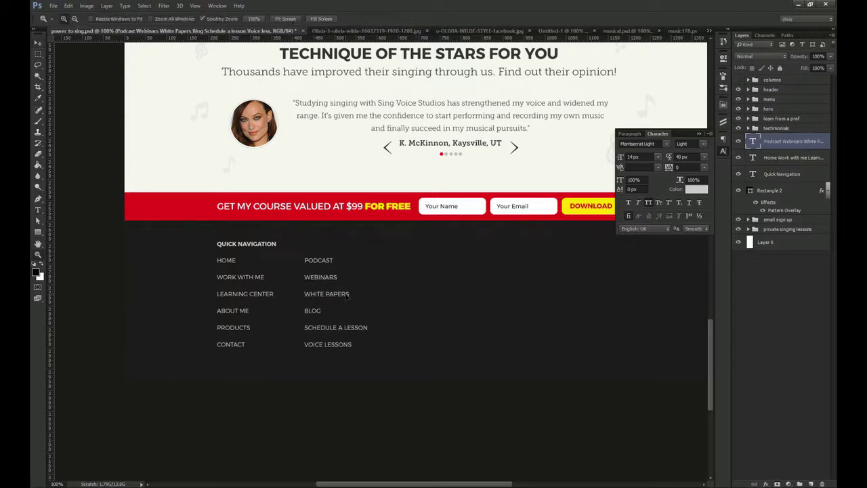
scroll(346, 295, up, 2)
Make the PODCAST link bold and colour it the yellow sampled from FREE
double_click(332, 244)
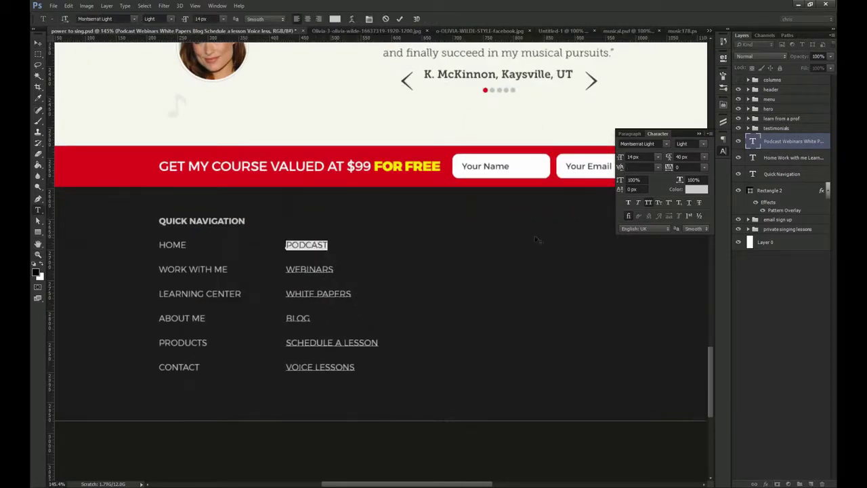
click(705, 144)
click(691, 171)
click(692, 190)
click(409, 165)
key(Return)
key(ctrl+Return)
Place the hand pointer icon over PODCAST and return the view to 100%
key(v)
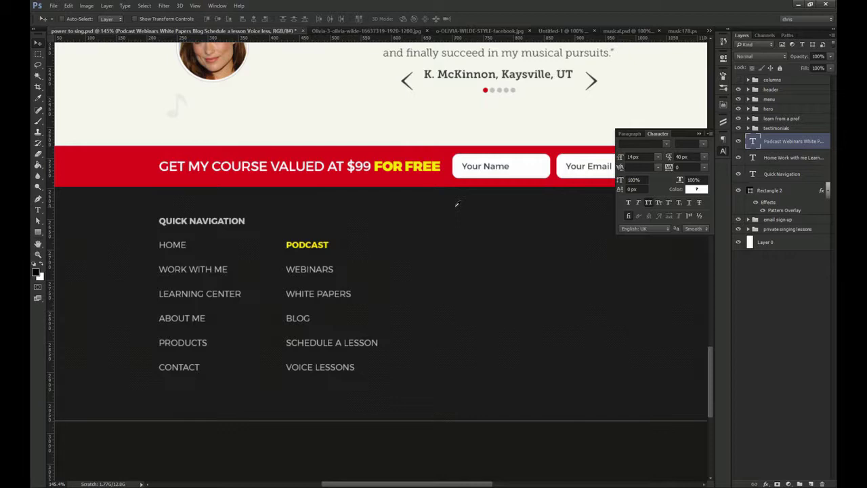
key(Return)
drag(417, 254, 360, 241)
key(ctrl+minus)
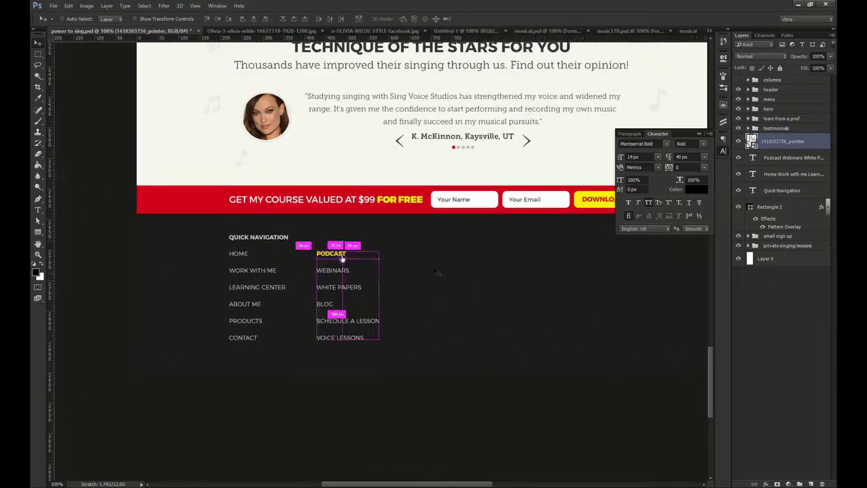
Copy the QUICK NAVIGATION heading to the right of the links and clear its text
ctrl+click(225, 235)
drag(198, 235, 405, 235)
key(t)
triple_click(401, 234)
key(BackSpace)
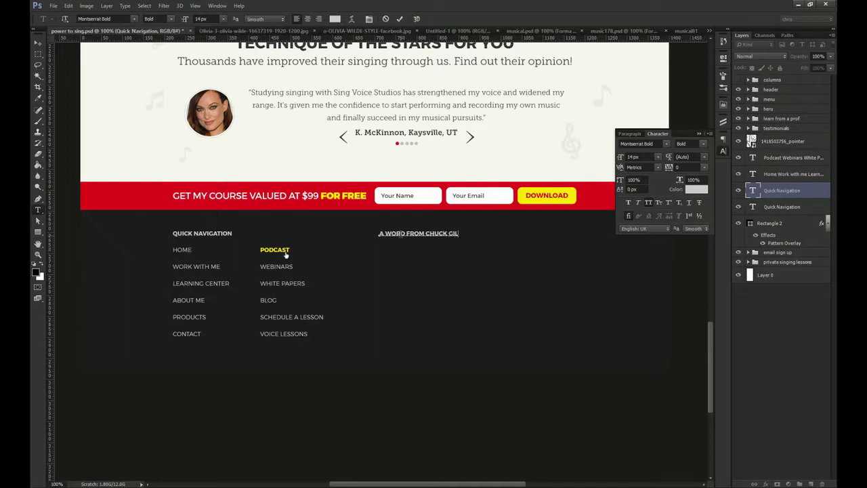
Paste the coach's quote into a text box below the heading, set in Museo Slab 300
key(ctrl+Return)
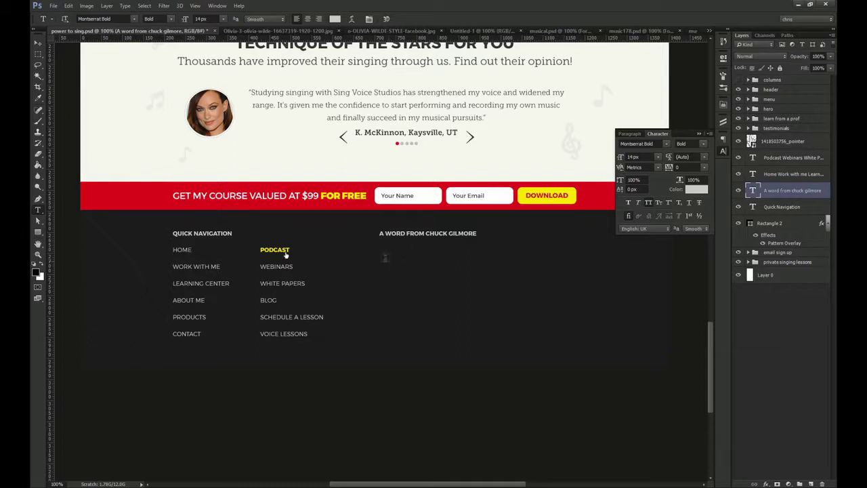
drag(378, 252, 577, 326)
text(HAVING HAD THIS EXPERIENCE AND JOURNEY WITH MY OWN VOICE, AND FEELING THE DEEP FULFILLMENT WHICH HAS COME TO ME, I INTEND TO SPEND THE REST OF MY LIFE HELPING YOU ATTAIN THE SAME JOY AND ARTISTIC FULFILLMENT.)
key(ctrl+a)
click(640, 144)
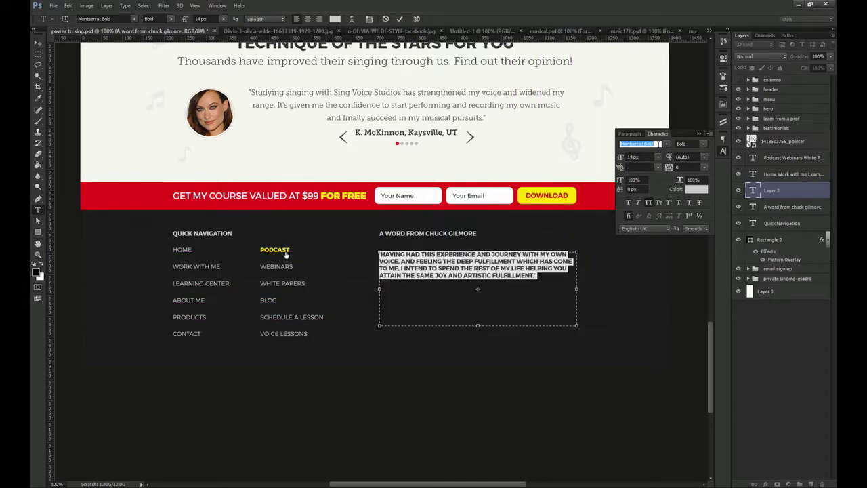
click(666, 143)
text(museo slab)
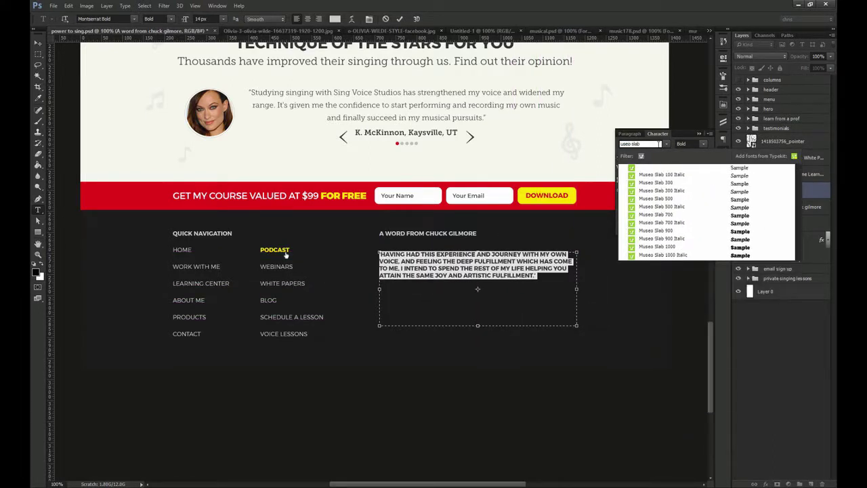
click(669, 184)
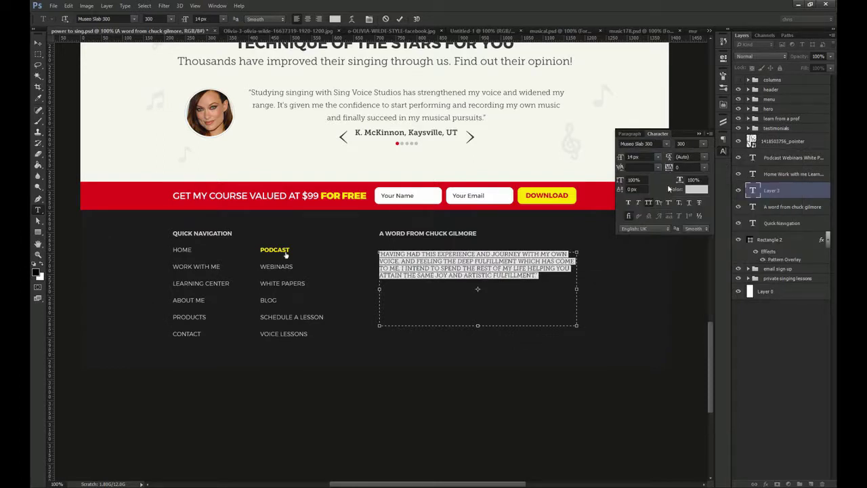
key(ctrl+Return)
Set the quote to 13 px with 26 px leading and All Caps off
click(637, 156)
text(13)
key(Return)
click(683, 157)
text(26)
key(Return)
click(648, 202)
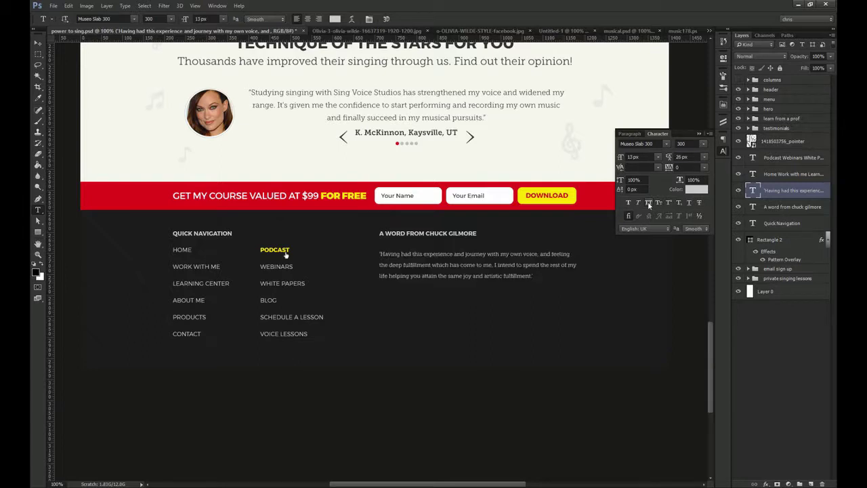
key(v)
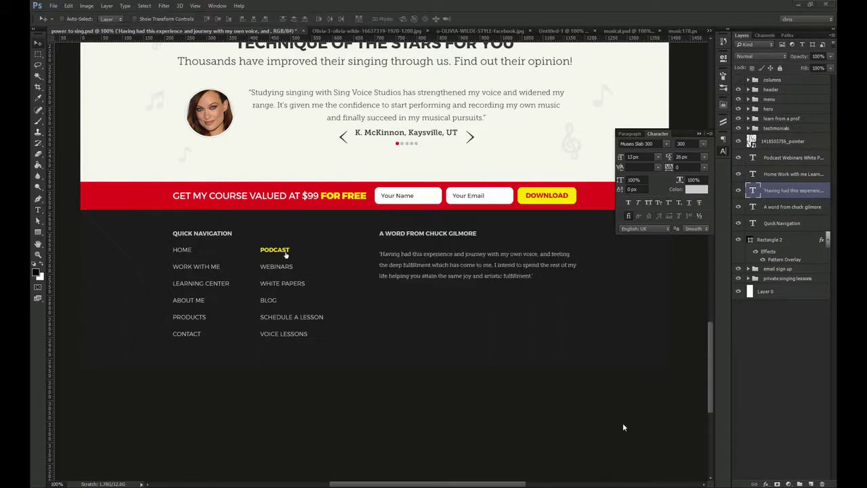
Align the quote with HOME and add the coach's name as a heading copy below it
scroll(518, 287, up, 2)
drag(402, 260, 414, 290)
ctrl+click(412, 227)
key(t)
click(414, 288)
key(ctrl+a)
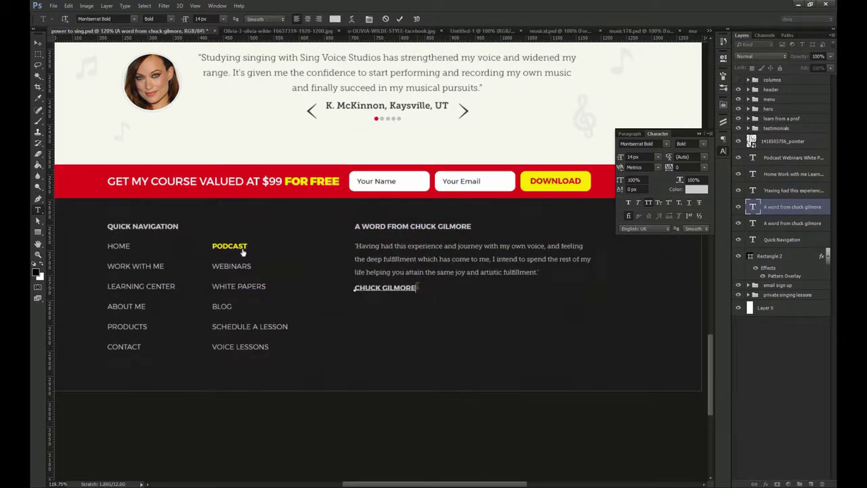
key(ctrl+Return)
key(v)
Add a KEEP CONNECTED heading copy below the coach's name
ctrl+click(415, 229)
alt+drag(415, 229, 414, 307)
key(t)
click(413, 308)
key(ctrl+a)
text(KEEP CONNECT)
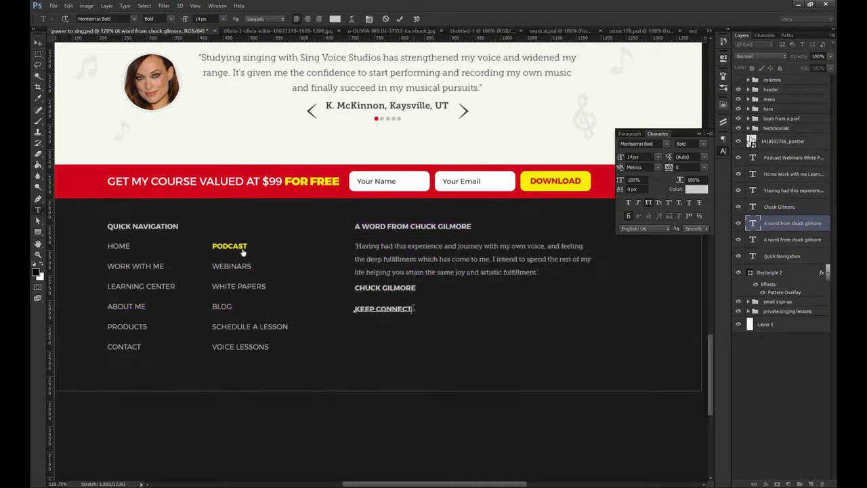
text(ED)
key(ctrl+Return)
key(v)
Set the coach's name to Regular weight with All Caps off
click(779, 207)
click(648, 201)
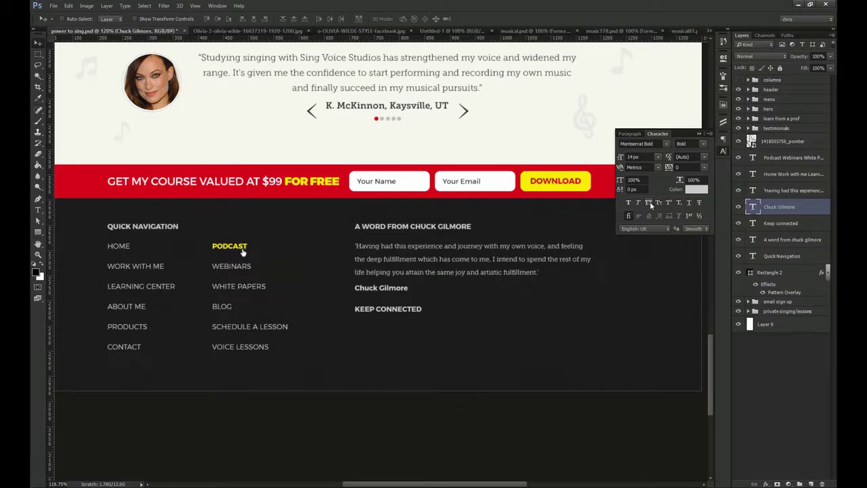
click(703, 143)
click(698, 168)
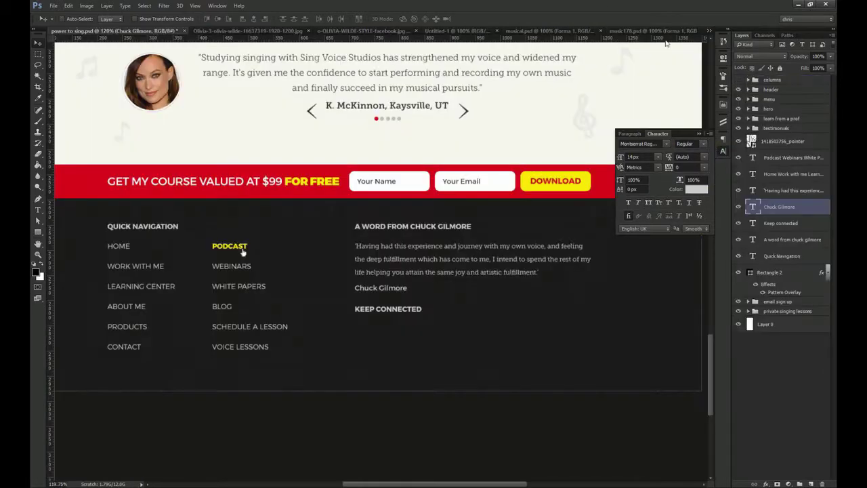
Close unneeded documents and bring the social icons in under KEEP CONNECTED
click(642, 32)
key(ctrl+w)
click(604, 33)
key(ctrl+w)
click(601, 33)
drag(463, 202, 385, 339)
Align the icons, KEEP CONNECTED, name, quote and heading on their left edges
shift+click(392, 309)
shift+click(393, 289)
shift+click(394, 265)
shift+click(394, 227)
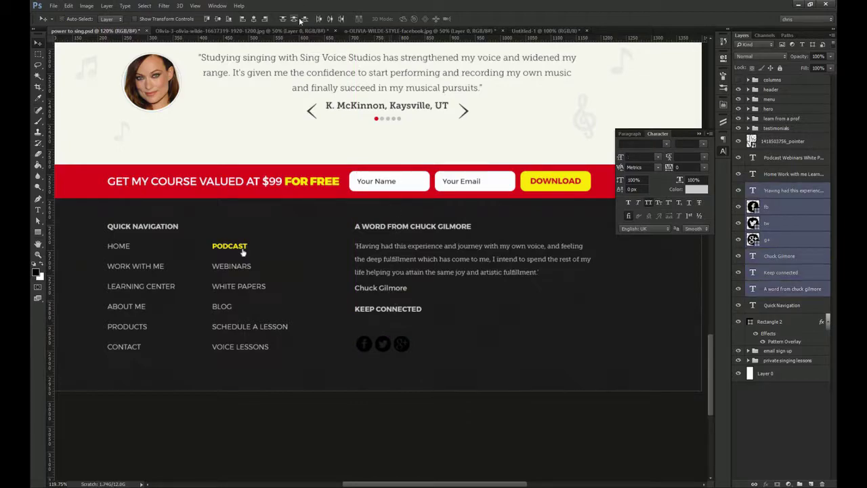
click(243, 19)
key(ctrl+semicolon)
scroll(602, 260, up, 6)
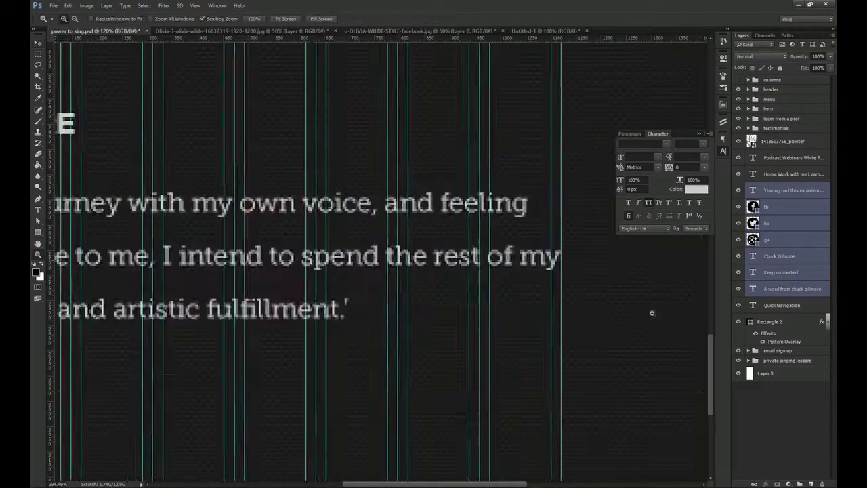
key(ctrl+1)
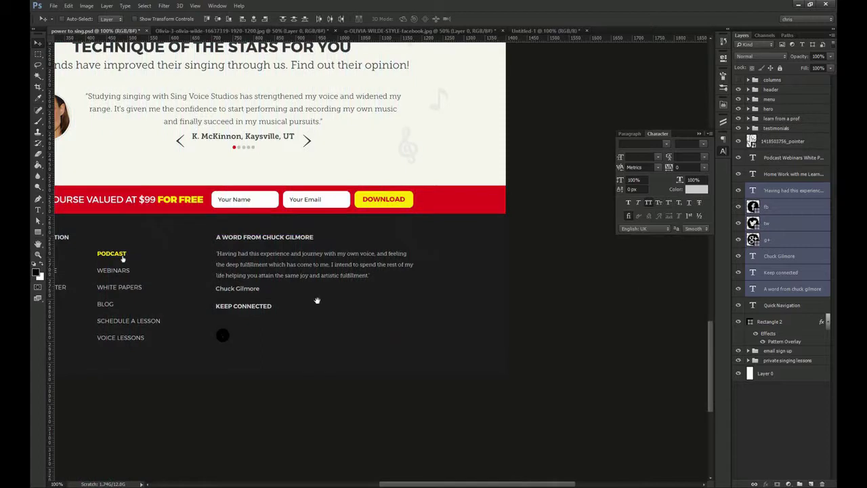
Move the Google+ icon about 45 px right and space the three social icons evenly
drag(124, 251, 210, 247)
click(795, 208)
click(780, 244)
drag(401, 319, 432, 319)
shift+click(798, 210)
click(329, 18)
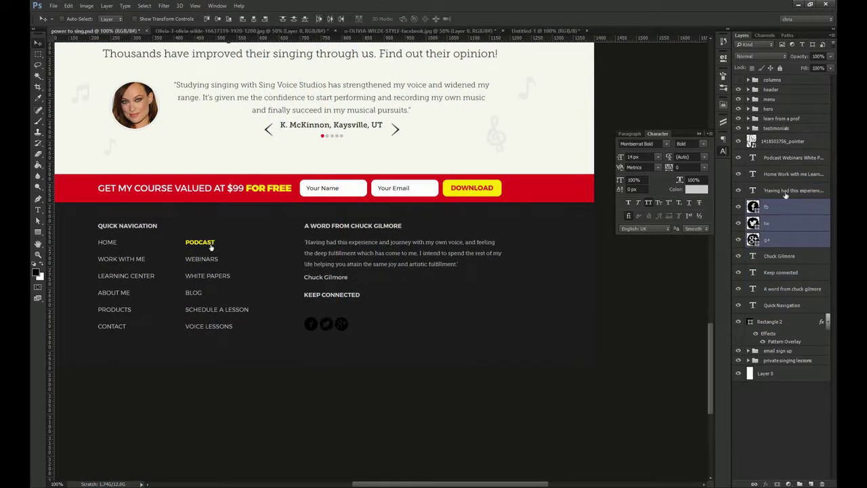
click(757, 224)
Colour the Facebook, Twitter and Google+ icons white
double_click(752, 207)
click(505, 128)
key(Return)
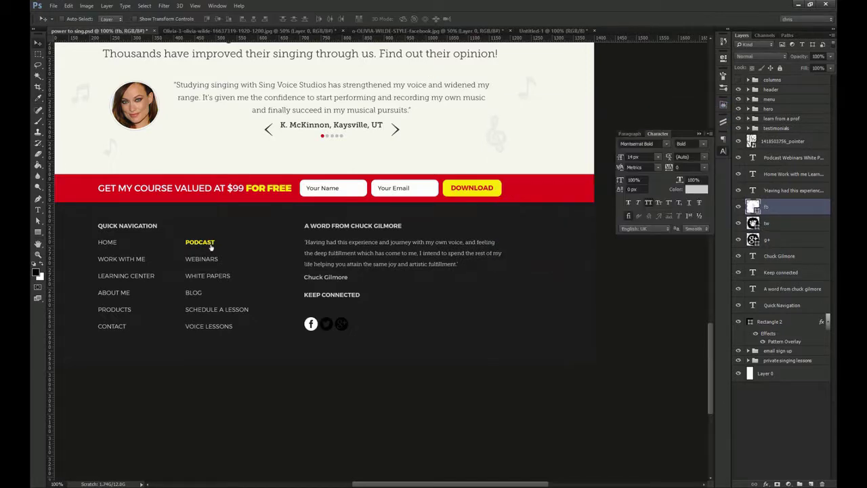
double_click(753, 223)
click(505, 128)
key(Return)
double_click(752, 239)
click(504, 128)
key(Return)
Centre the Twitter icon between the others and move KEEP CONNECTED down
shift+click(772, 206)
click(330, 20)
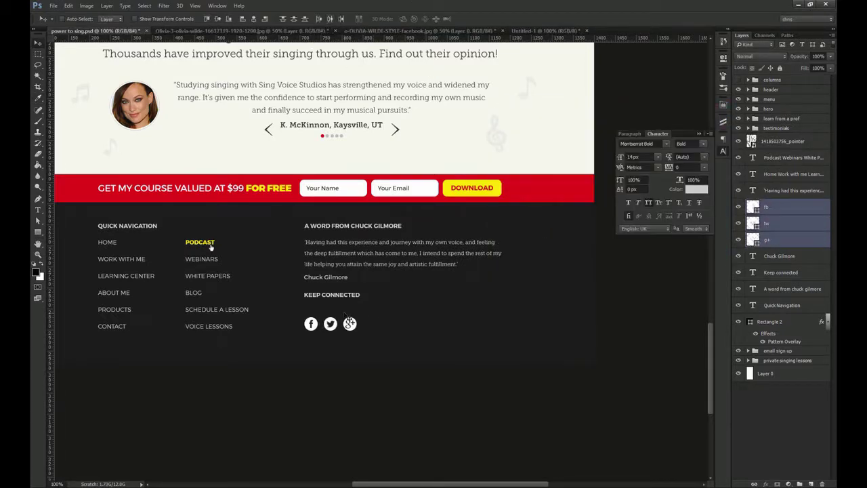
scroll(332, 301, up, 1)
drag(347, 291, 347, 315)
key(ctrl+minus)
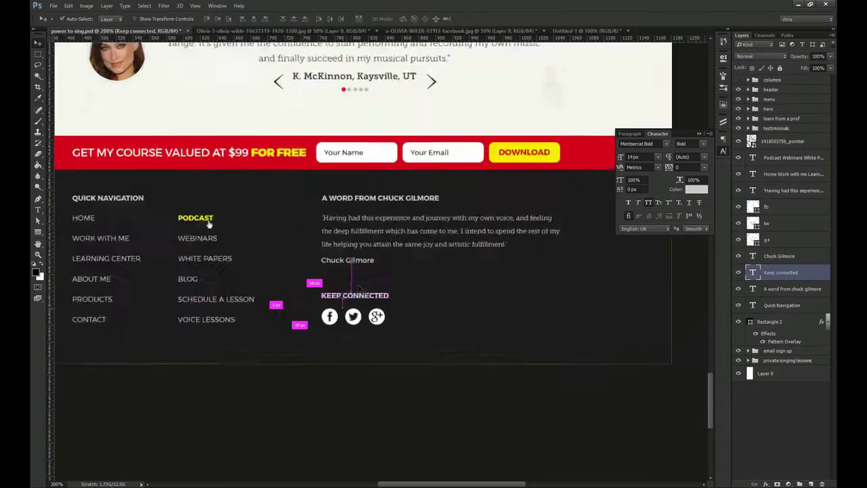
Nudge both footer link columns down a few pixels
ctrl+click(361, 211)
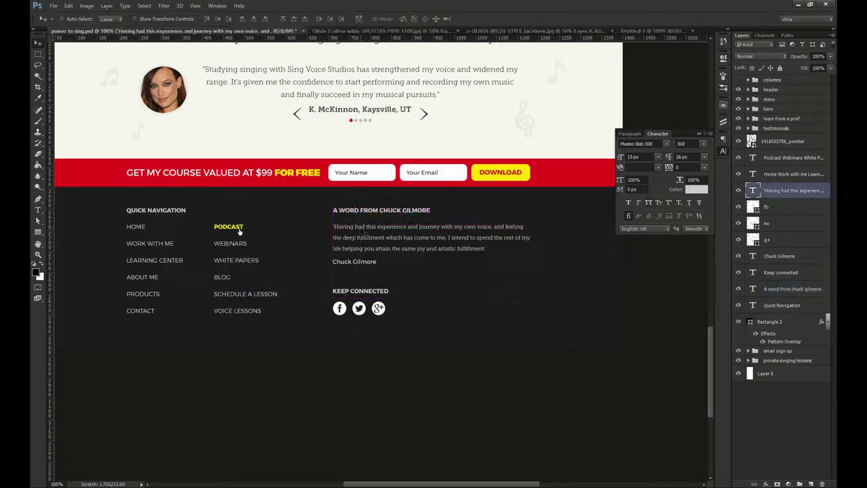
ctrl+click(239, 232)
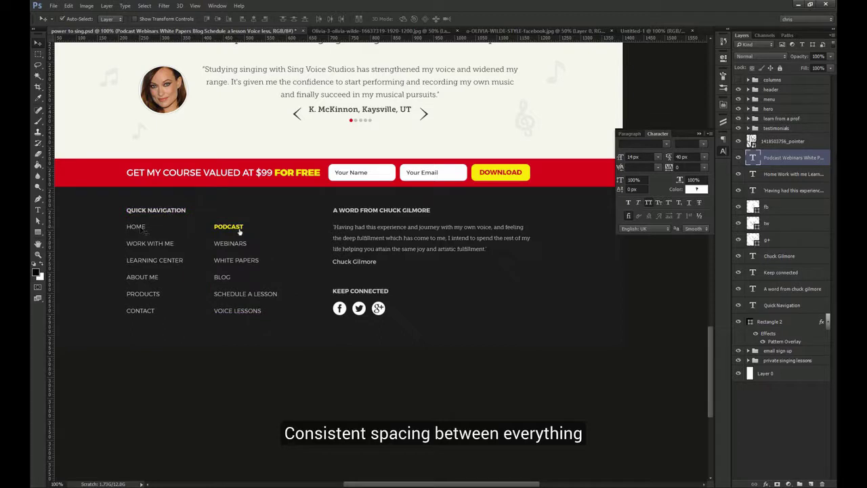
ctrl+shift+click(144, 228)
key(Down)
key(Down)
key(Down)
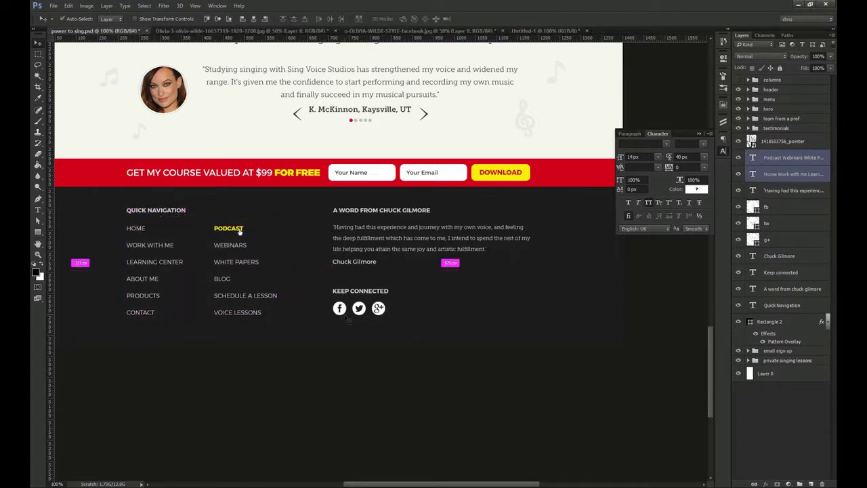
Group the Facebook, Twitter and Google+ layers as 'social'
click(772, 206)
shift+click(774, 222)
shift+click(777, 241)
key(ctrl+g)
double_click(777, 205)
text(social)
key(Return)
Rename the footer rectangle layer to 'bg'
click(828, 283)
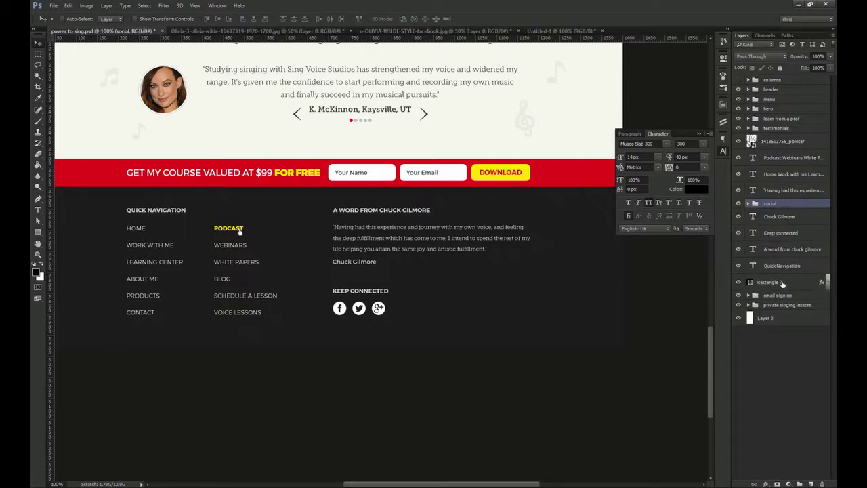
double_click(772, 283)
text(bg)
key(Return)
Move the Keep connected heading into the social group
click(786, 235)
drag(786, 235, 776, 204)
drag(347, 296, 366, 317)
ctrl+click(340, 319)
shift+click(784, 250)
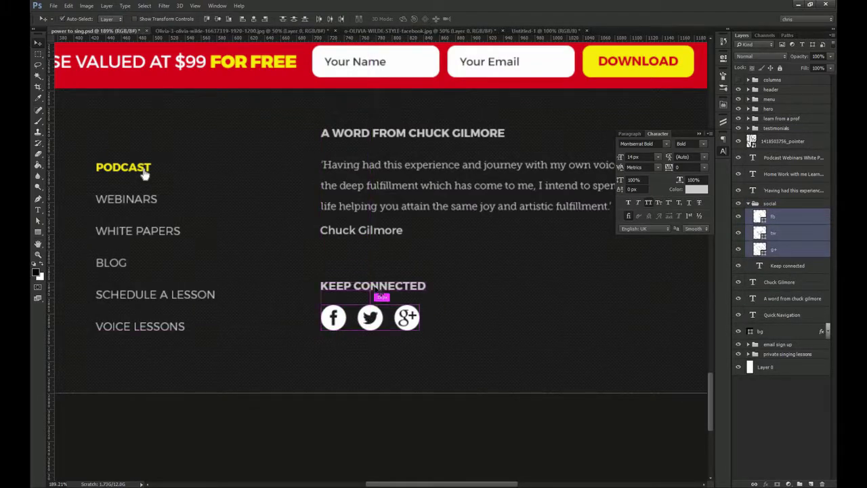
ctrl+click(377, 288)
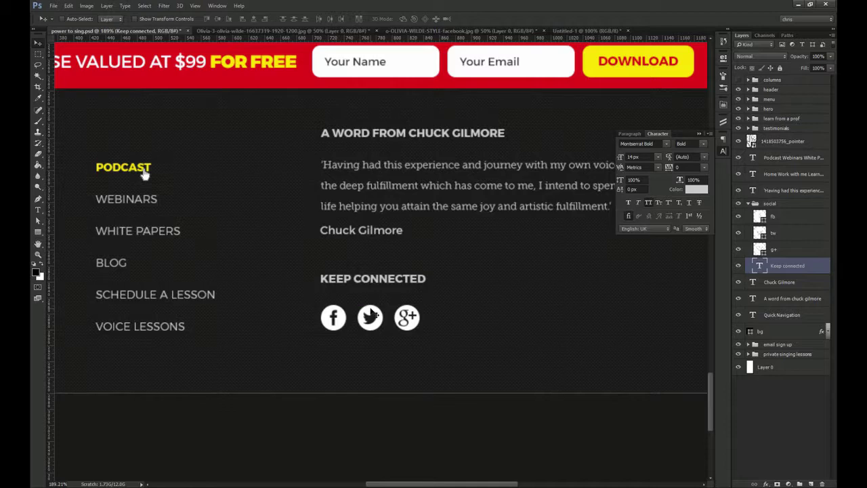
key(ctrl+1)
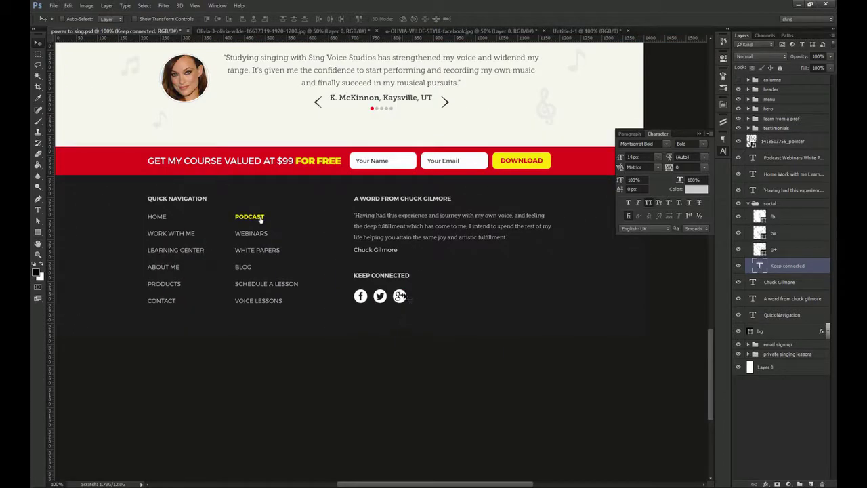
click(748, 204)
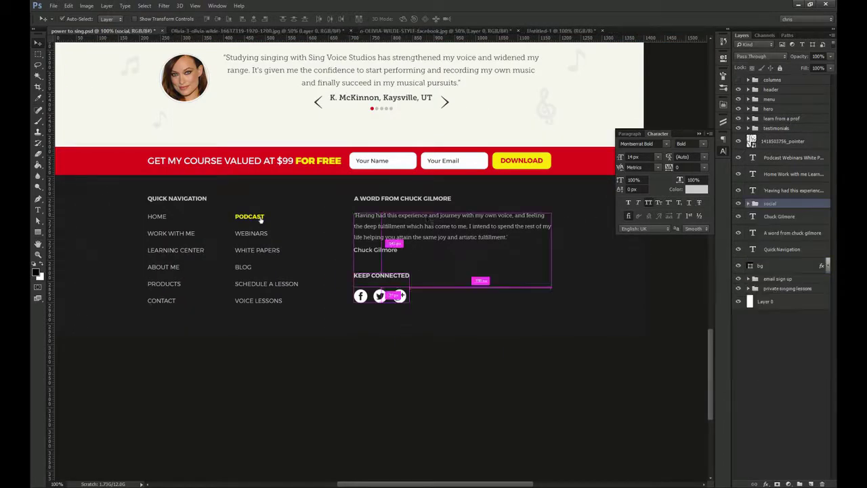
Group the quote, its heading and the coach's name as 'a word from'
ctrl+click(518, 227)
ctrl+click(789, 233)
ctrl+click(785, 218)
mouse_move(538, 206)
mouse_down()
mouse_move(556, 191)
mouse_move(537, 205)
mouse_up()
key(ctrl+g)
double_click(773, 187)
text(a word from)
key(Return)
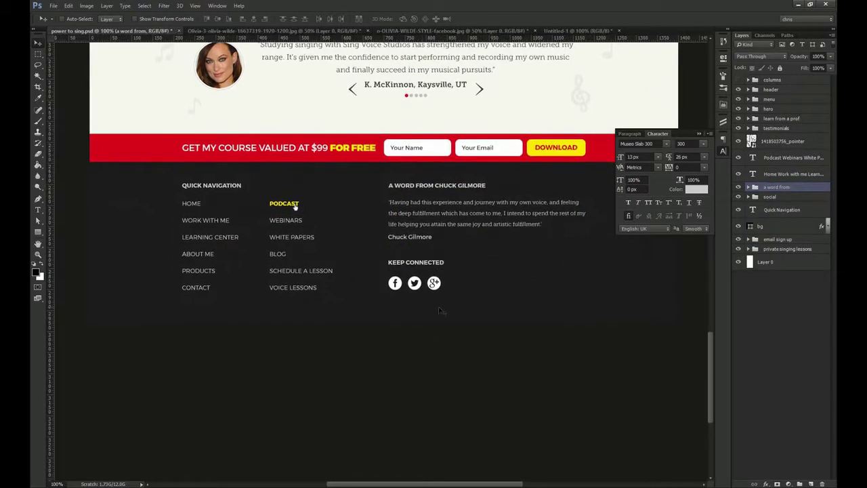
Place a white 3%-opacity copy of the decorative icon in the footer, stacked above bg
scroll(518, 296, up, 15)
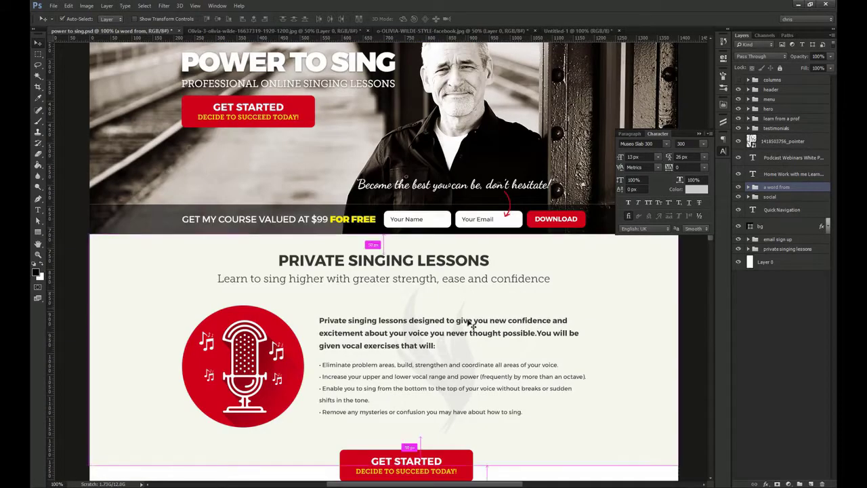
ctrl+click(470, 351)
drag(791, 269, 772, 142)
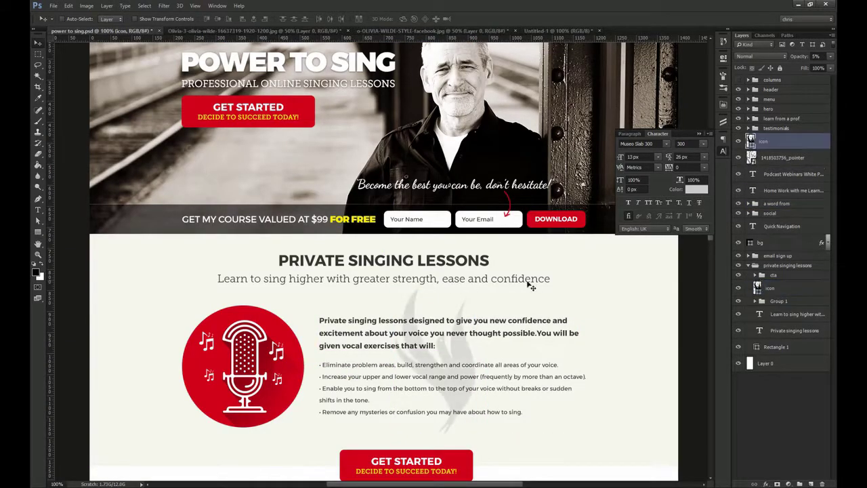
scroll(508, 251, down, 15)
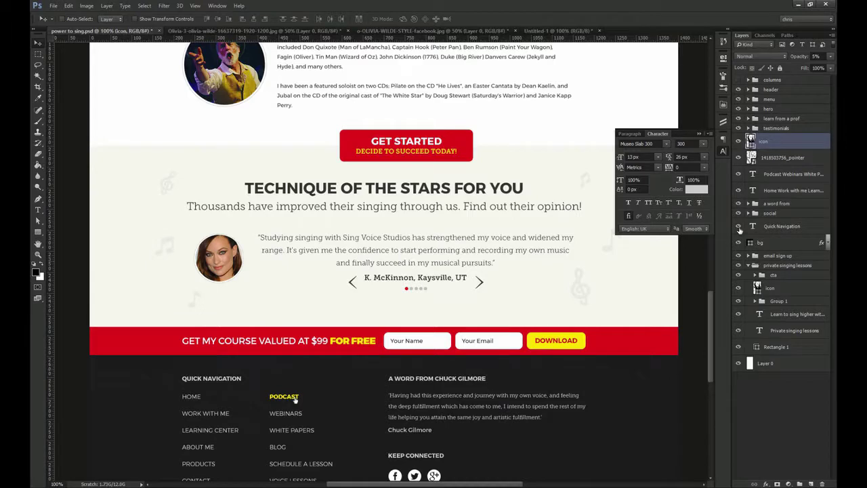
double_click(751, 143)
drag(542, 155, 327, 88)
key(Return)
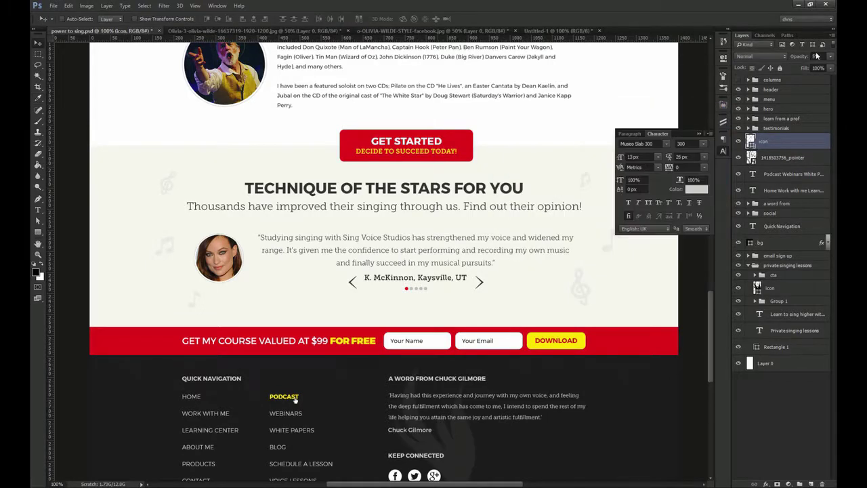
key(Return)
drag(435, 464, 427, 322)
drag(425, 295, 444, 300)
drag(777, 140, 741, 235)
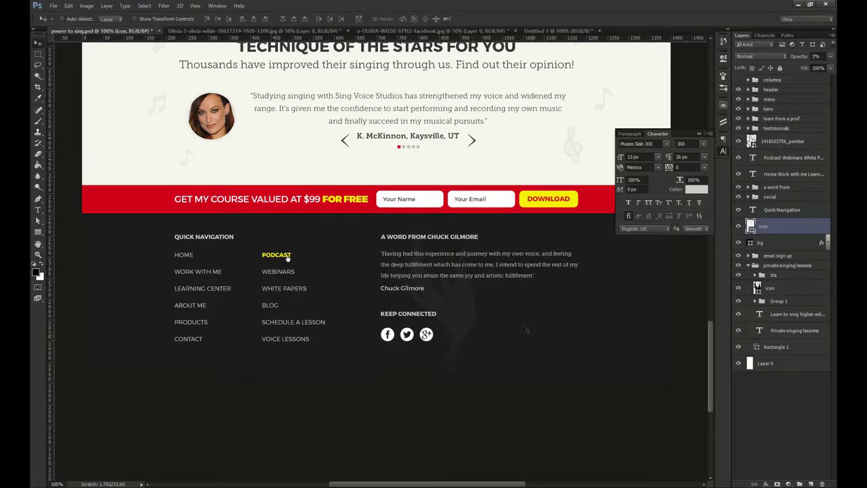
Duplicate bg, shrink it into a thin bottom strip and clear its layer effects
ctrl+click(483, 324)
key(ctrl+j)
key(ctrl+t)
drag(488, 211, 499, 354)
key(Return)
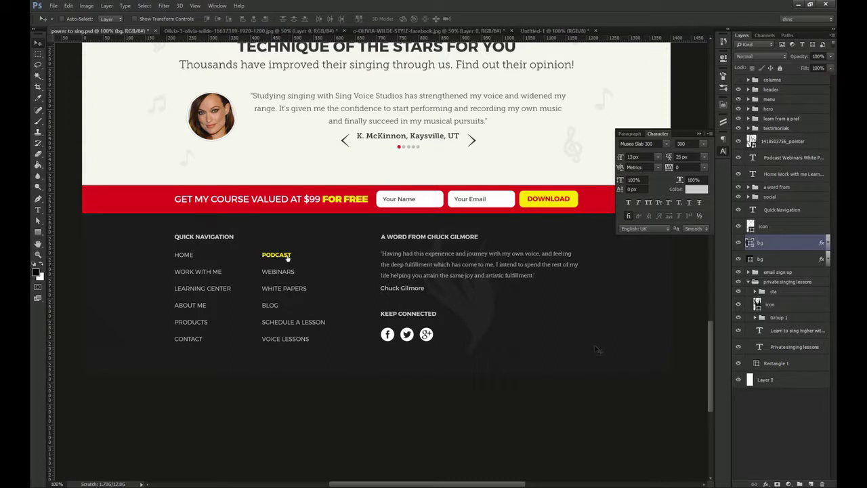
click(748, 282)
right_click(779, 243)
click(704, 288)
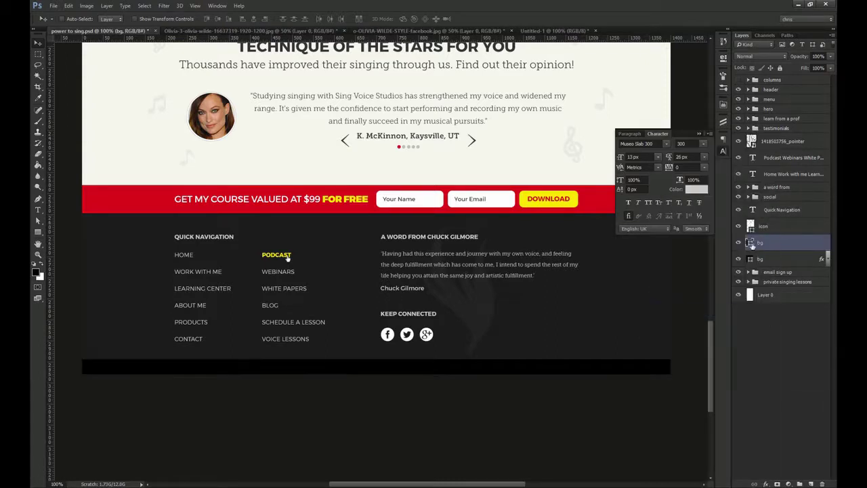
Darken the footer strip and extend the canvas below it with the Crop tool
click(581, 327)
click(504, 231)
key(Return)
key(c)
drag(410, 375, 410, 378)
key(Return)
Give the strip a white (#ffffff) Stroke at 8% opacity
key(v)
double_click(822, 243)
click(540, 238)
click(617, 268)
text(ffffff)
key(Return)
drag(680, 239, 641, 236)
text(08)
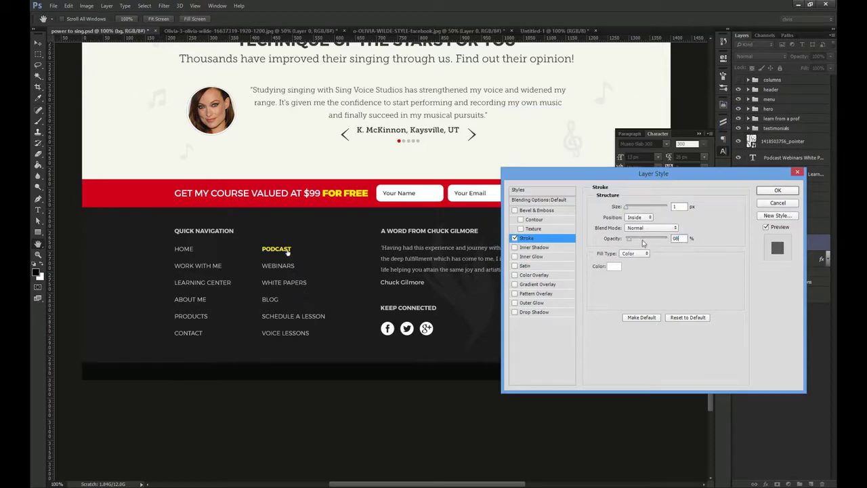
key(Return)
Type 'Copyright @ 2014 Power to sing.' in the strip in Montserrat Light 12 px
key(t)
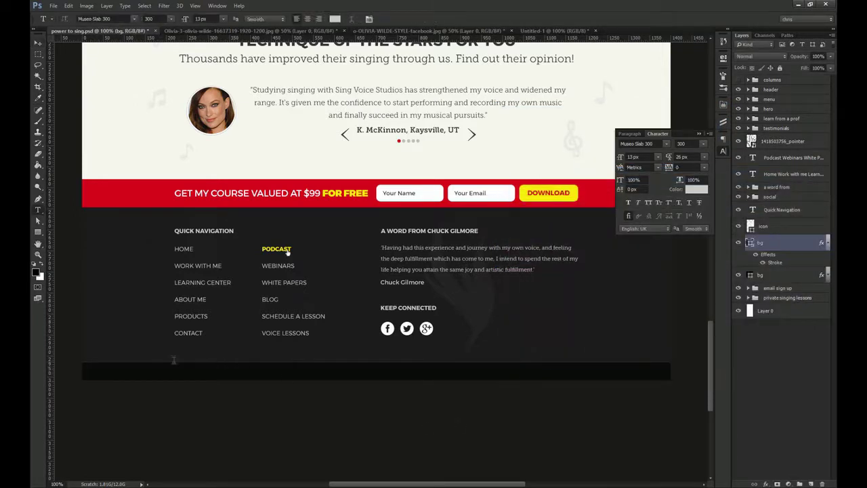
click(181, 375)
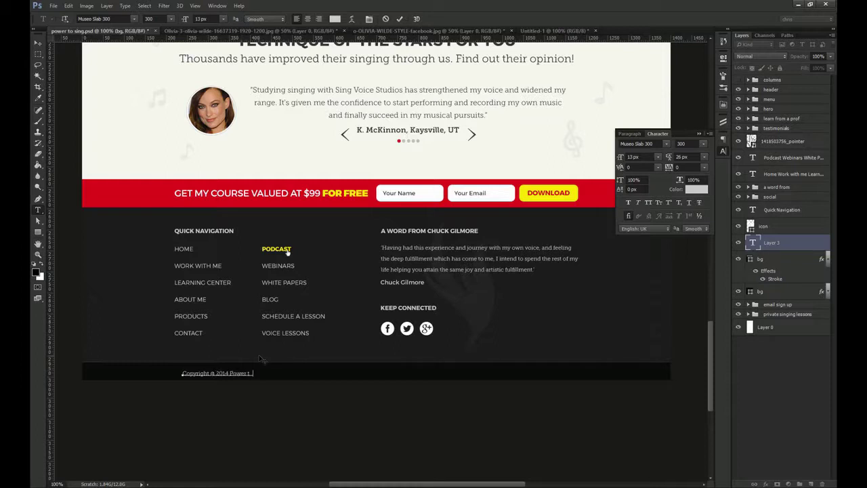
key(ctrl+Return)
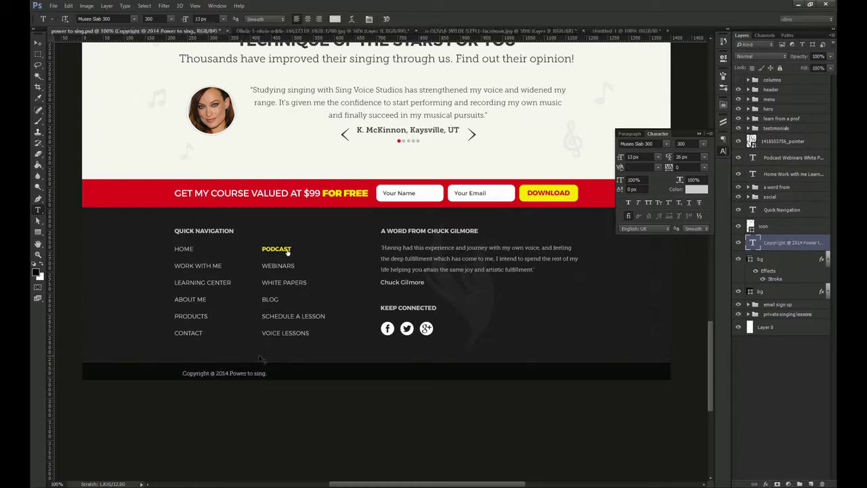
click(654, 143)
text(ontser)
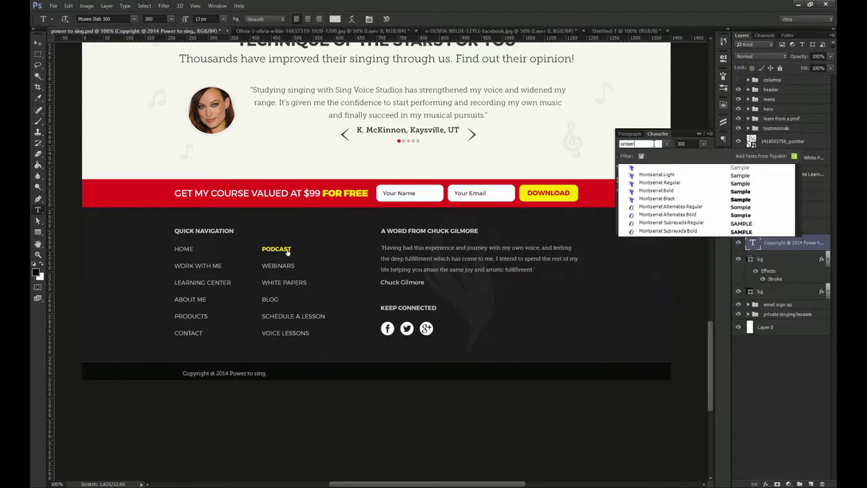
click(669, 175)
drag(643, 157, 597, 157)
text(12)
key(Return)
Make the copyright text white, align it under HOME and centre it vertically in the strip
key(v)
click(702, 190)
click(503, 130)
key(Return)
key(z)
mouse_move(186, 370)
mouse_down()
mouse_move(237, 373)
mouse_move(180, 380)
mouse_up()
key(v)
ctrl+shift+click(184, 365)
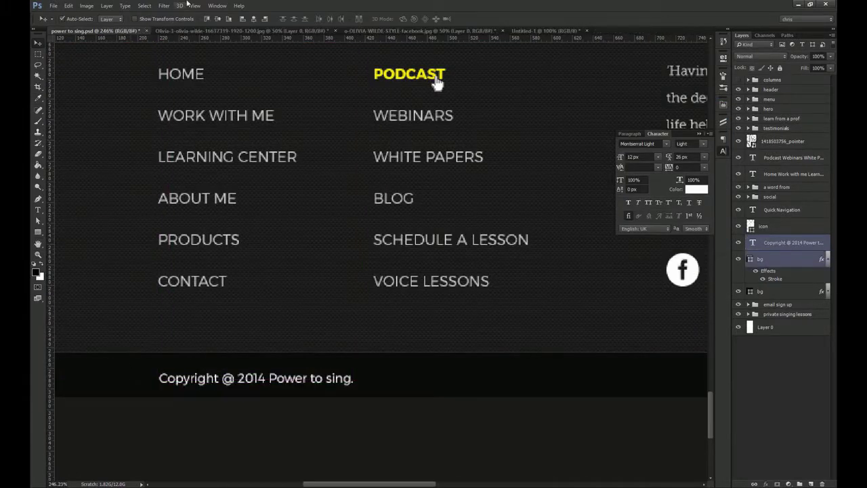
click(218, 19)
Alt-drag a copy of the copyright text right, under the quote column
key(ctrl+semicolon)
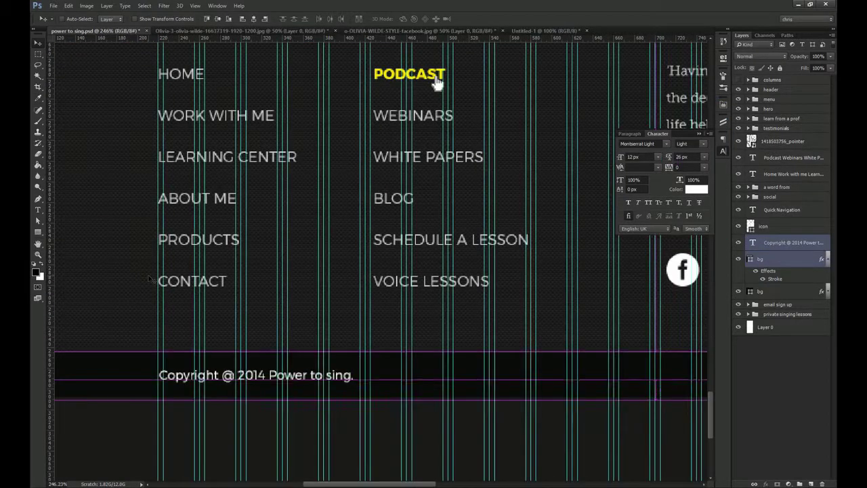
click(799, 242)
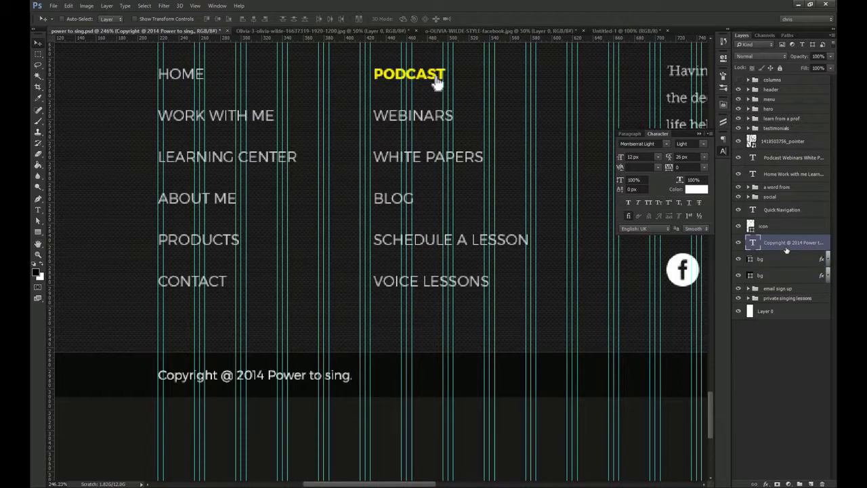
key(ctrl+1)
drag(400, 344, 252, 356)
drag(252, 325, 484, 323)
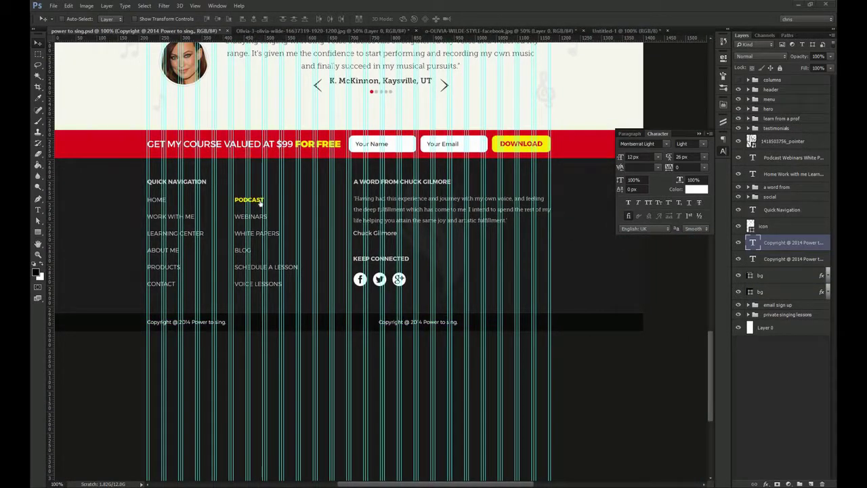
Replace the copy with 'Company Information, Terms and Conditions, Privacy Policy' and nudge it right
key(t)
click(409, 323)
key(ctrl+a)
text(Company Information         Terms and Conditions         Privacy Policy)
key(ctrl+Return)
key(v)
key(ctrl+space)
drag(530, 330, 571, 328)
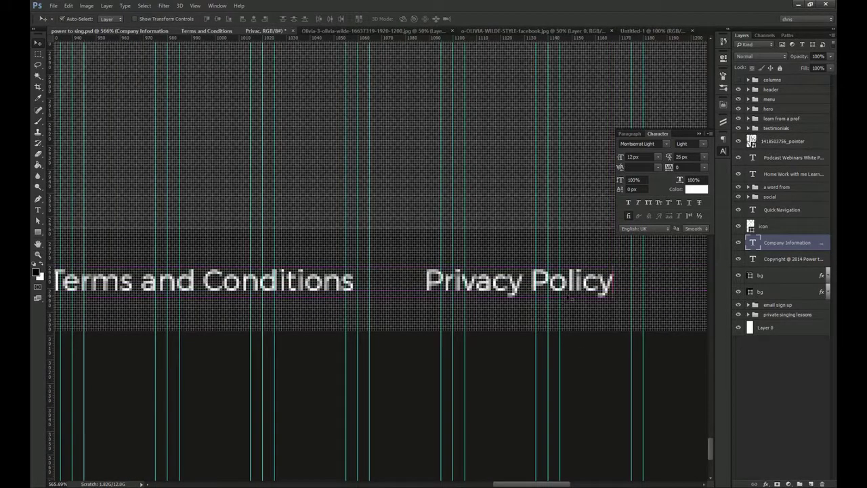
key(shift+Right)
key(Right)
key(Right)
key(ctrl+;)
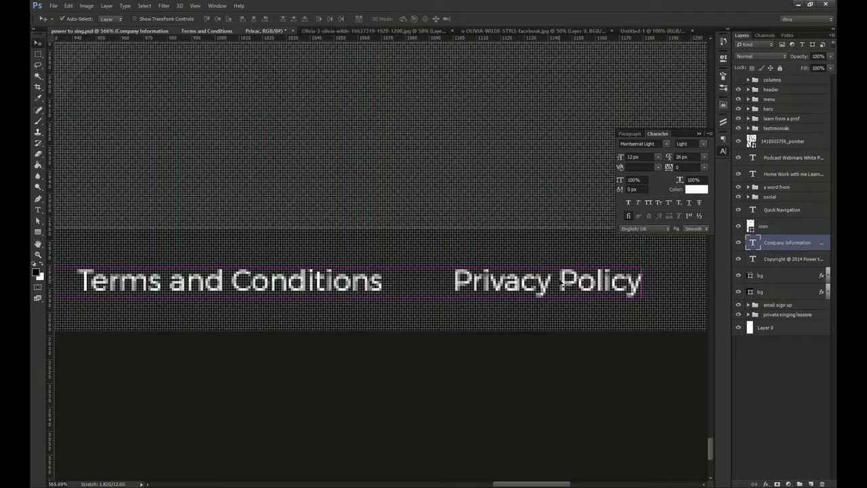
key(ctrl+1)
Group the copyright, links and strip layers as 'bottom area'
drag(450, 283, 545, 340)
shift+click(773, 260)
shift+click(773, 274)
drag(506, 294, 512, 265)
key(ctrl+z)
key(ctrl+g)
double_click(778, 239)
text(bottom area)
key(Return)
Group the Quick Navigation heading, pointer and link columns as 'quick nav'
drag(481, 195, 532, 277)
ctrl+click(273, 304)
ctrl+click(791, 176)
ctrl+click(785, 141)
ctrl+click(784, 210)
key(ctrl+g)
double_click(772, 137)
text(cuick nav)
key(Return)
Group all footer layers down to bg into a group named 'footer'
shift+click(782, 191)
key(ctrl+g)
double_click(772, 137)
text(footer)
key(Return)
click(724, 150)
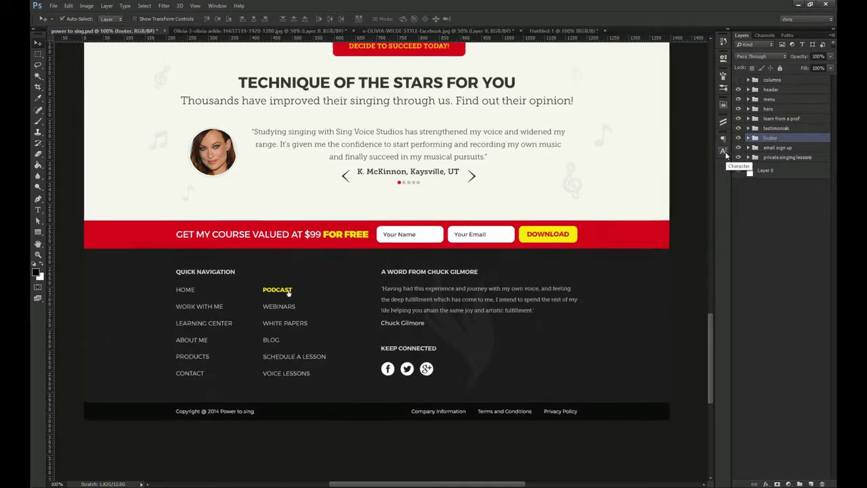
Zoom out to the whole page, then view the finished mockup at 100%
key(ctrl+0)
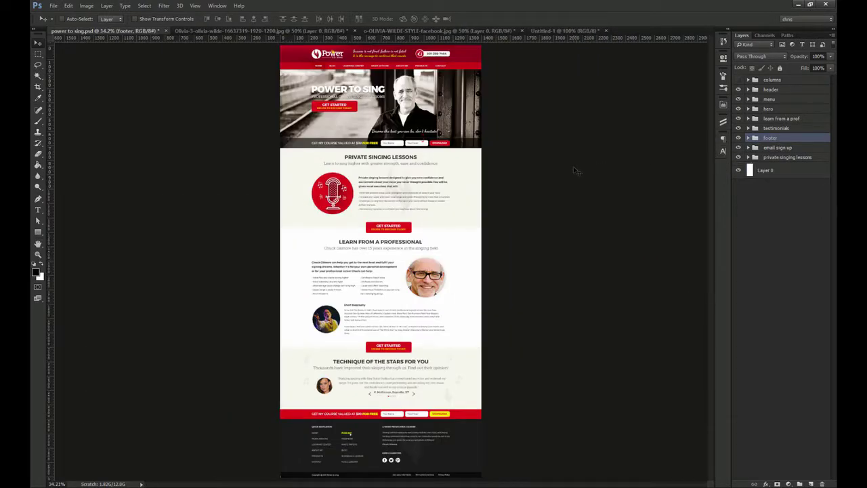
key(ctrl+semicolon)
key(ctrl+semicolon)
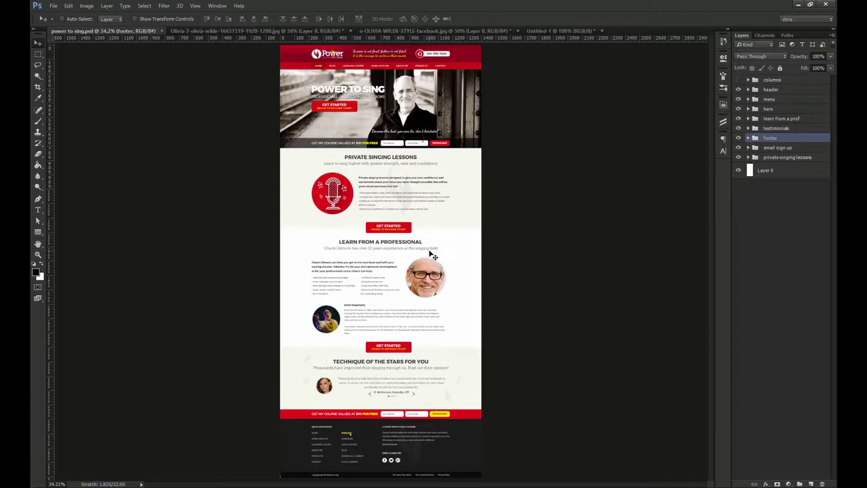
key(ctrl+1)
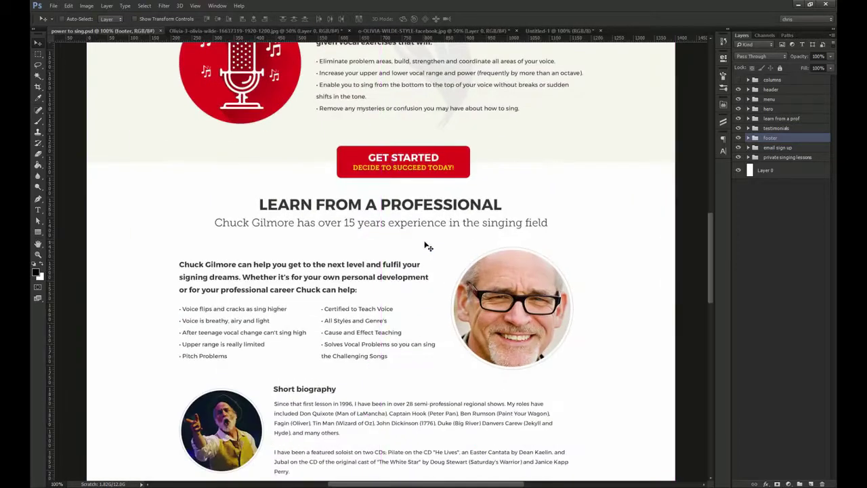
key(Page_Up)
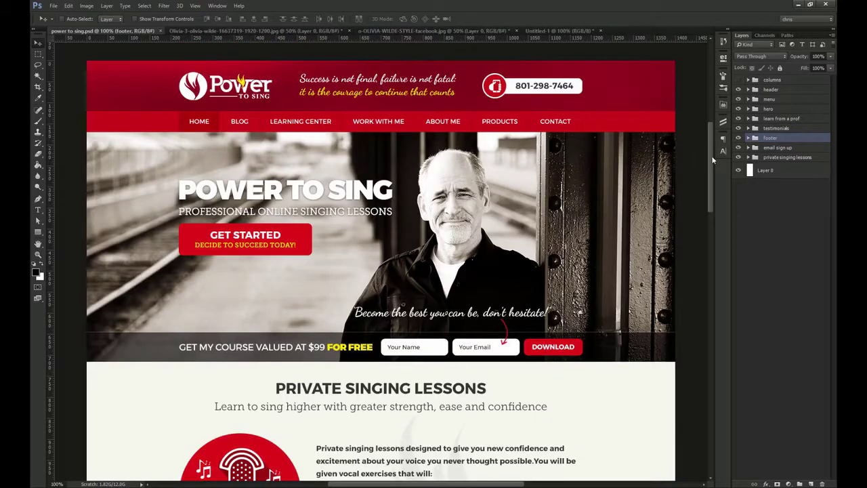
drag(712, 160, 725, 343)
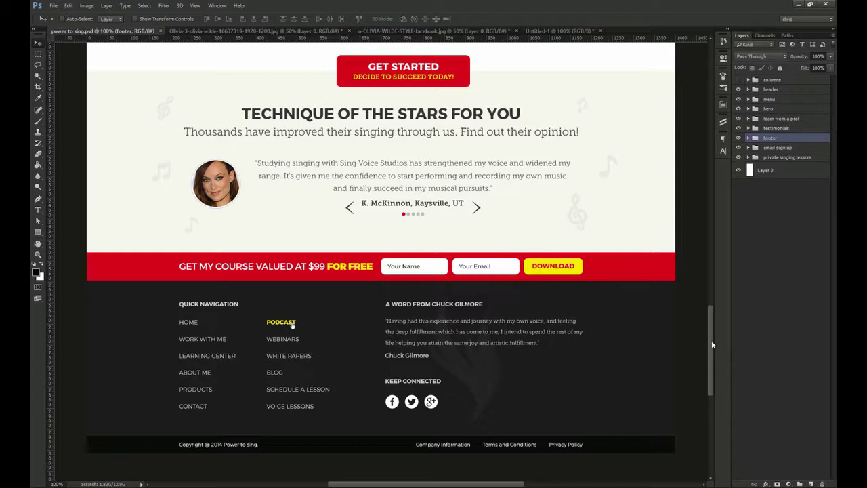
drag(711, 345, 713, 151)
click(773, 80)
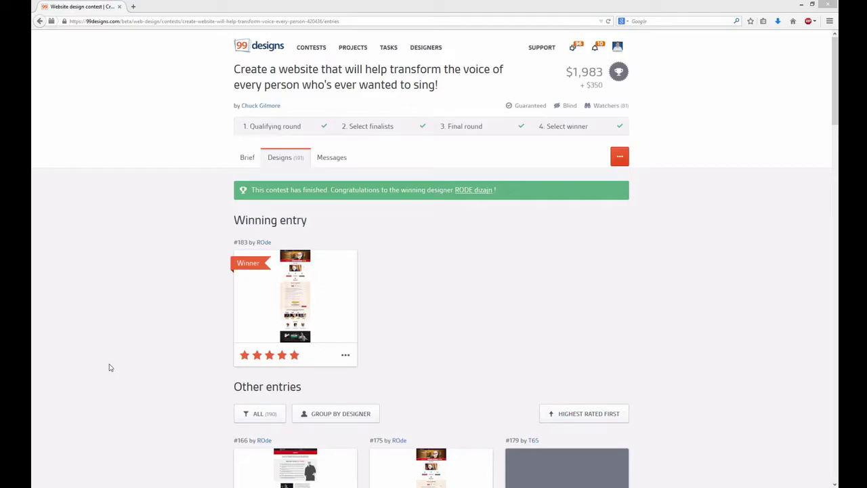
On the 99designs contest Designs page, open winner entry #183 in full-screen view
click(111, 367)
scroll(570, 295, down, 2)
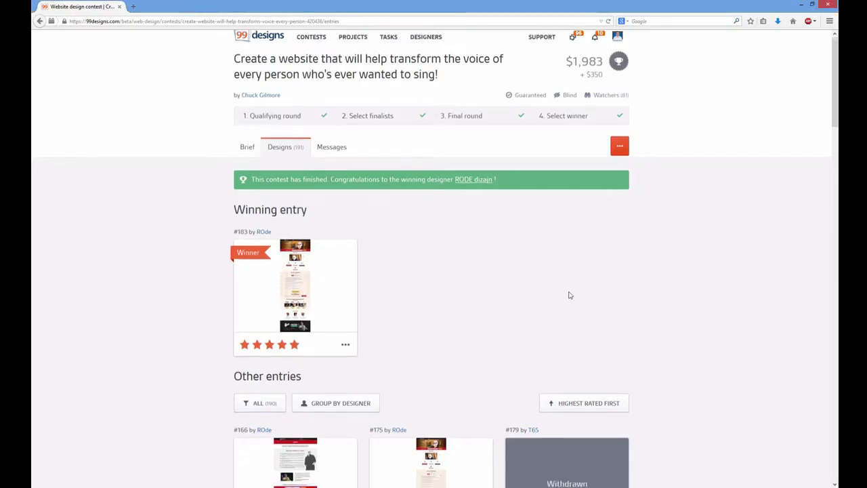
drag(835, 98, 837, 79)
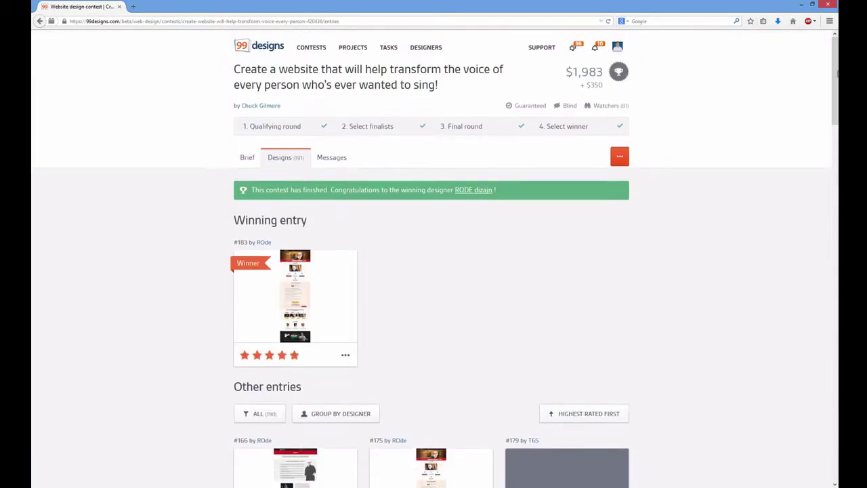
drag(293, 161, 310, 161)
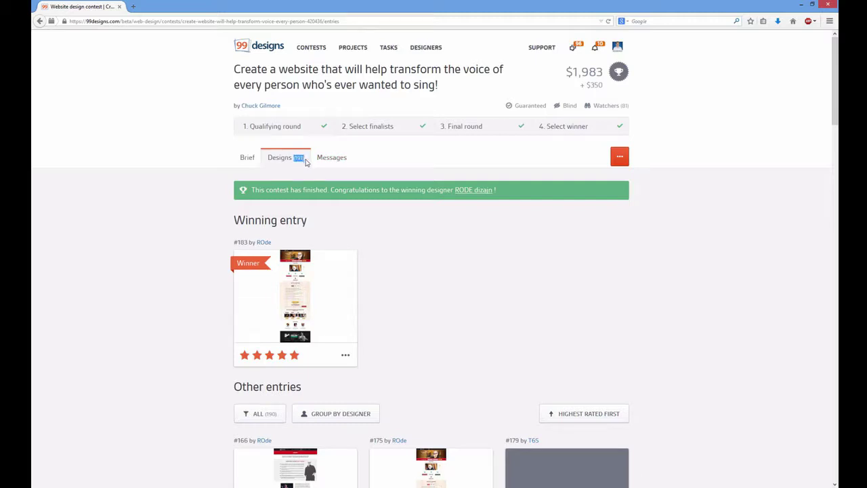
click(413, 270)
click(298, 314)
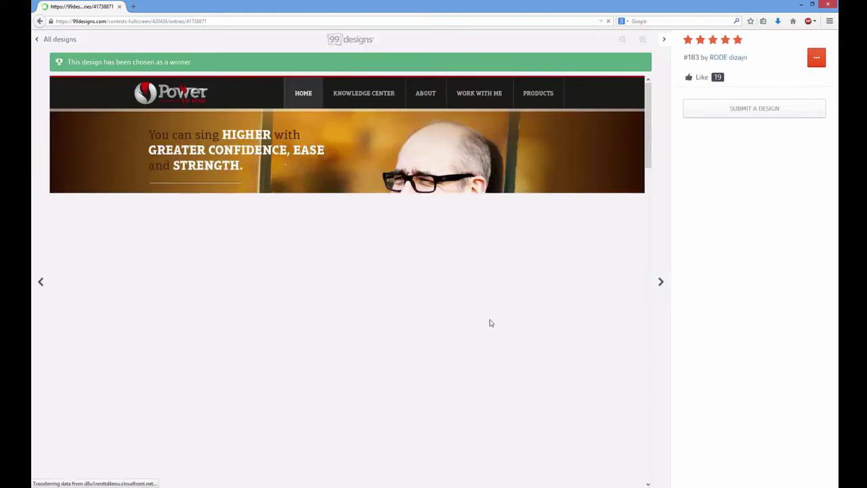
Open the winning design image on its own via View Image and zoom it to full size
right_click(425, 220)
click(448, 235)
click(410, 201)
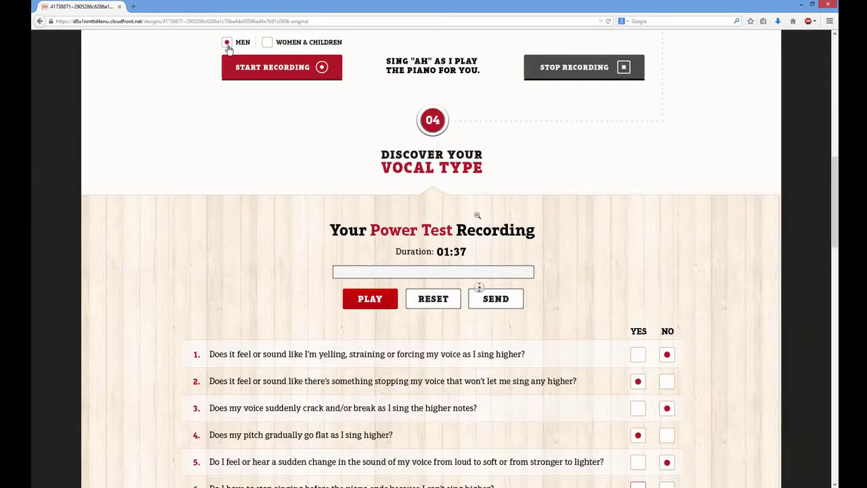
Scroll through the full-size design, inspecting the Power Test section
scroll(482, 120, up, 15)
middle_click(495, 178)
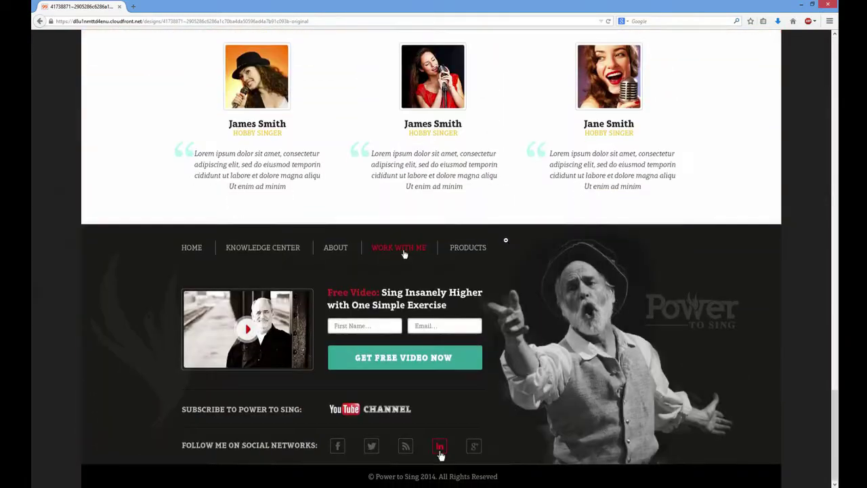
drag(837, 428, 838, 402)
scroll(403, 373, up, 10)
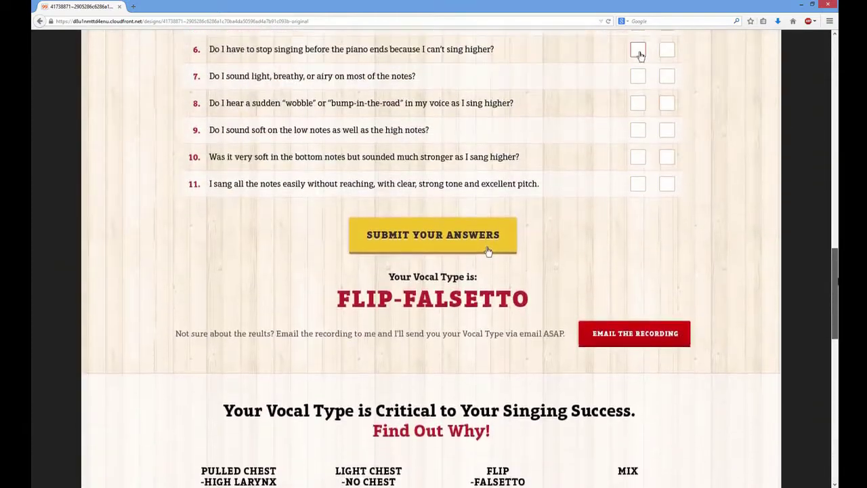
scroll(640, 193, up, 10)
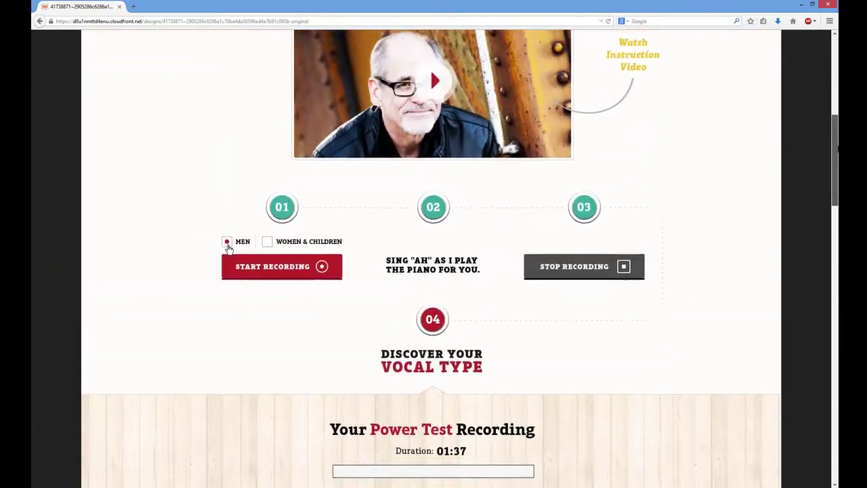
scroll(229, 419, up, 5)
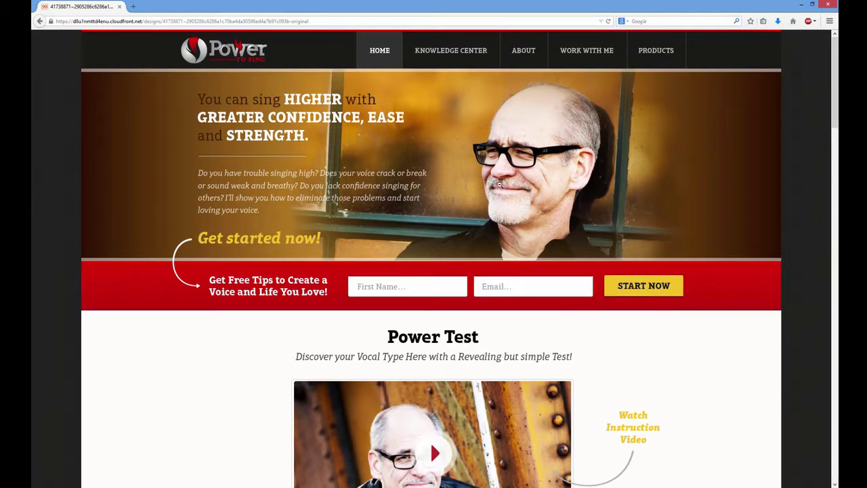
mouse_move(836, 86)
mouse_down()
mouse_move(837, 444)
mouse_move(834, 73)
mouse_up()
scroll(652, 265, down, 2)
scroll(649, 264, down, 2)
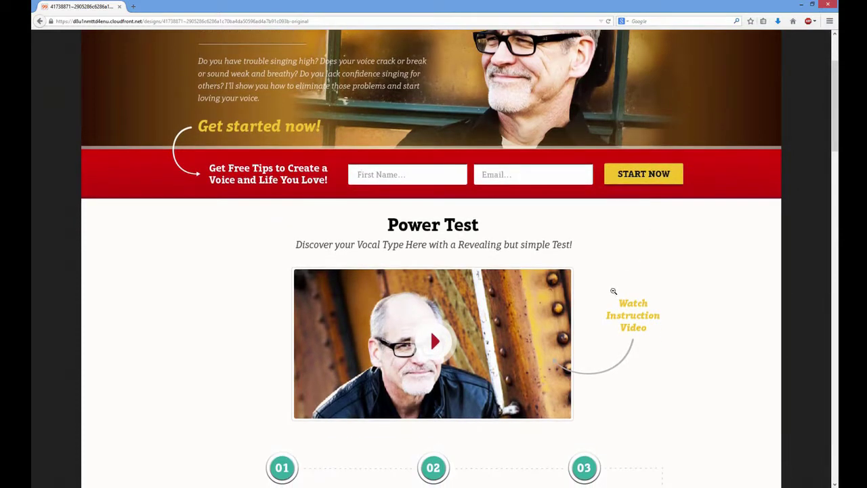
scroll(587, 325, up, 3)
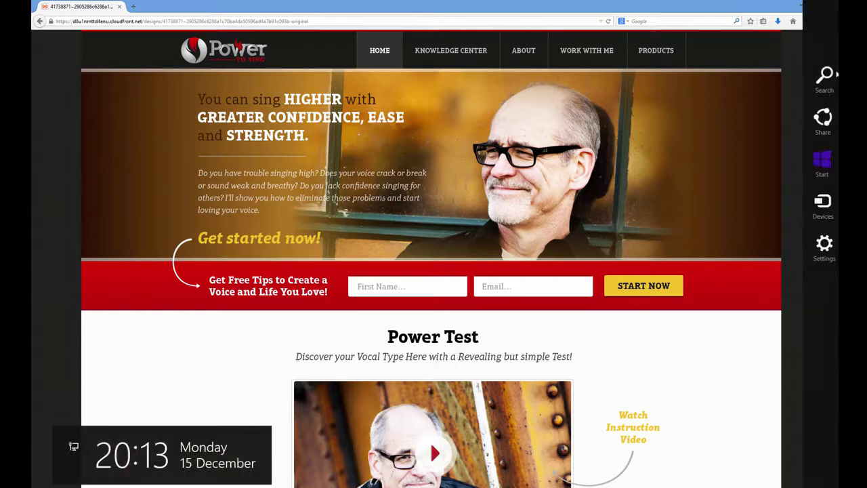
drag(836, 84, 836, 50)
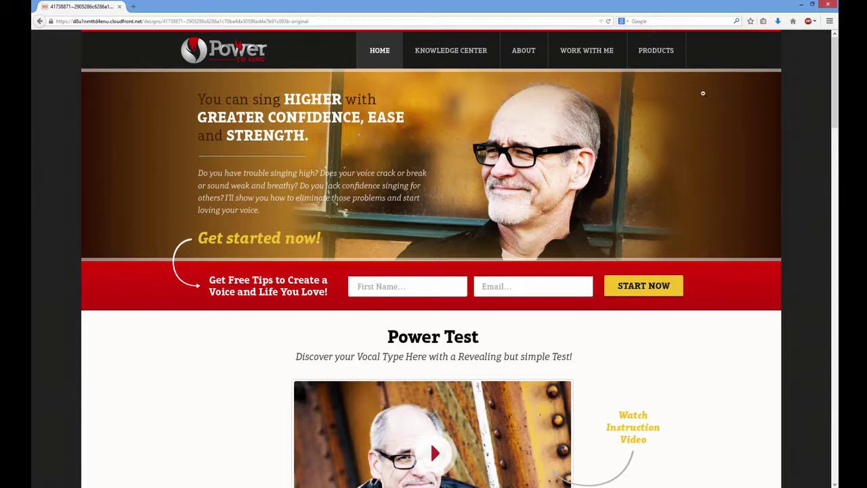
drag(836, 76, 834, 130)
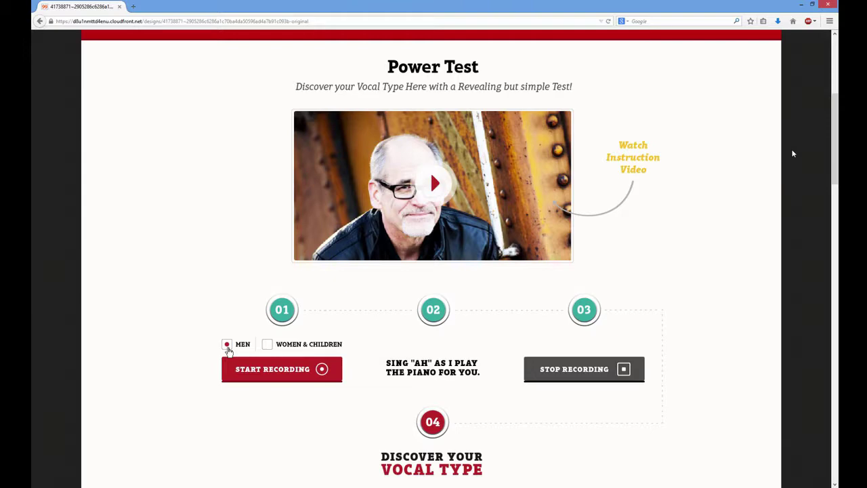
drag(836, 131, 837, 199)
scroll(229, 151, up, 3)
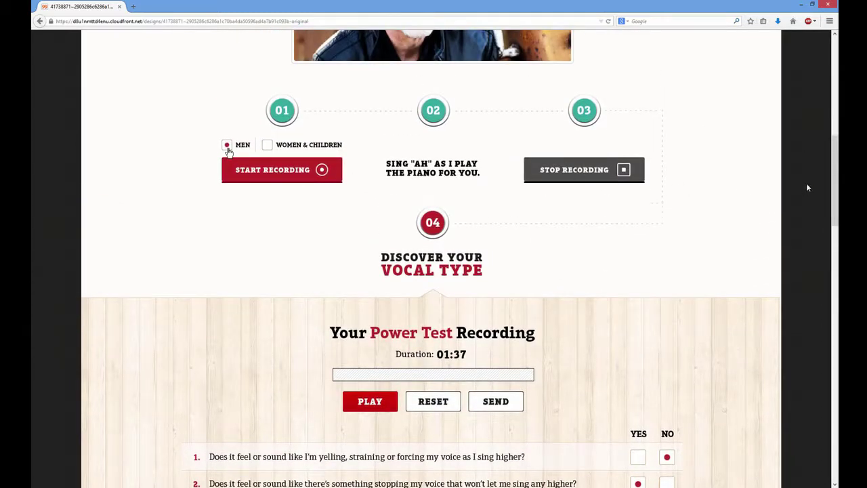
drag(836, 186, 837, 257)
scroll(434, 271, down, 2)
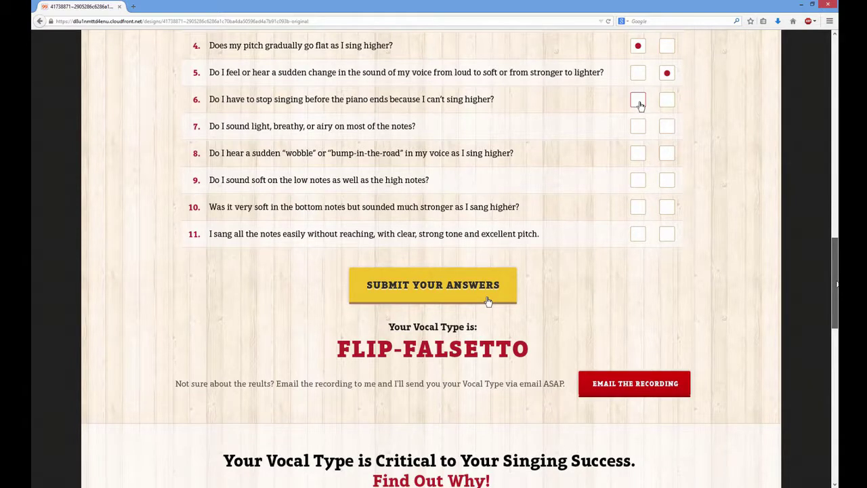
drag(837, 285, 826, 300)
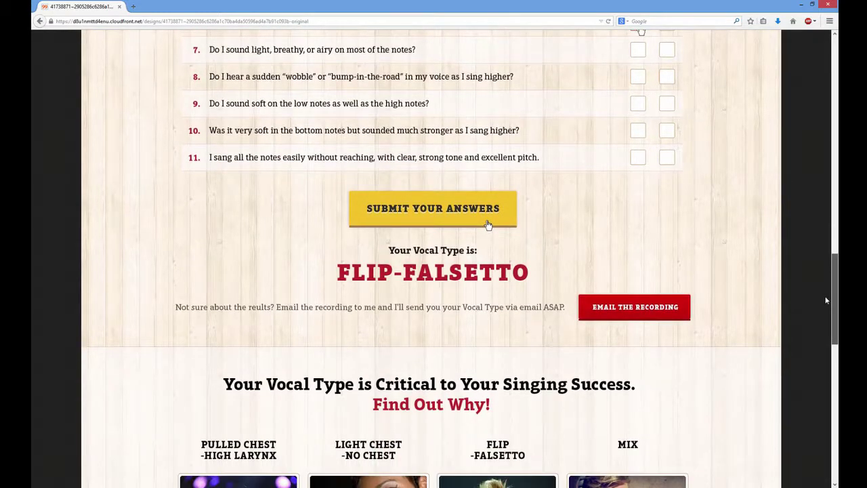
scroll(826, 300, down, 3)
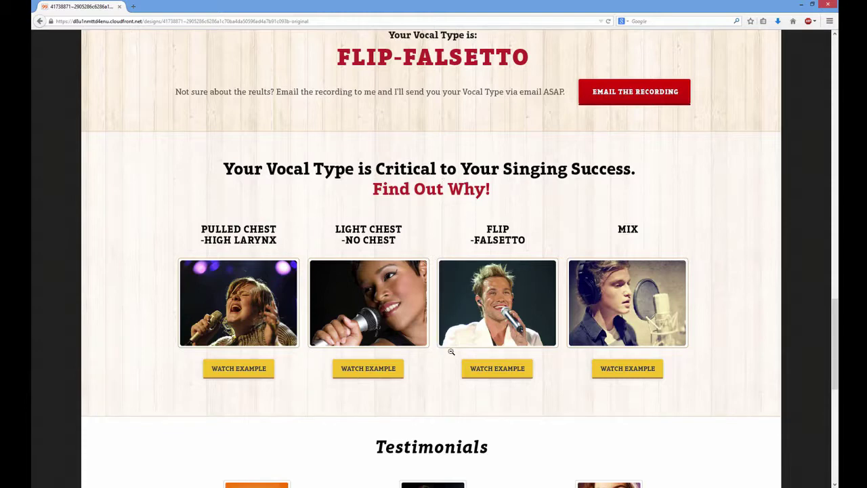
scroll(451, 351, down, 4)
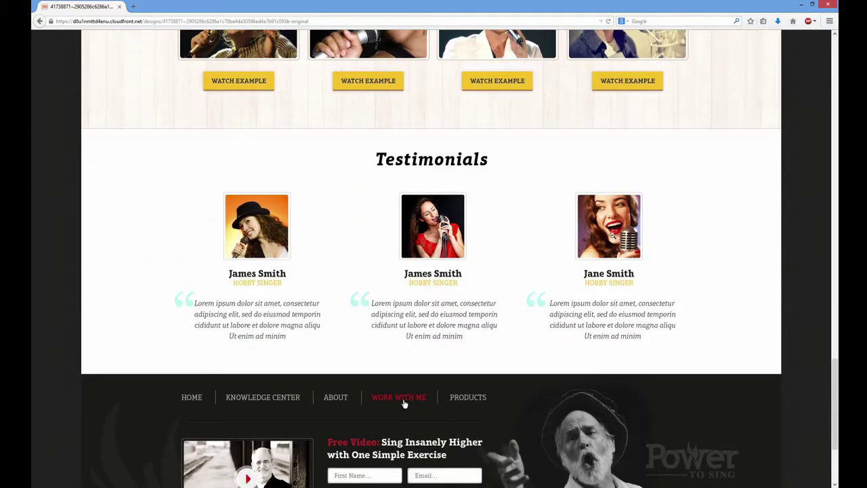
scroll(615, 357, down, 2)
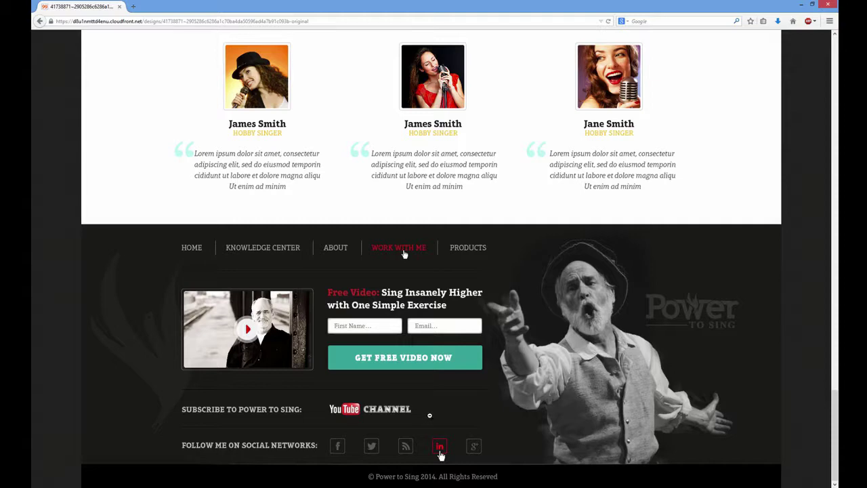
drag(836, 449, 837, 91)
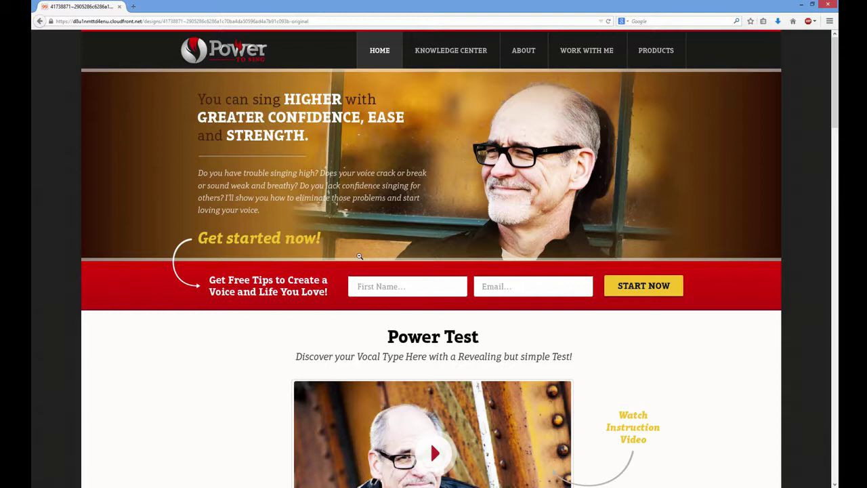
scroll(359, 256, down, 1)
scroll(359, 256, up, 1)
scroll(360, 256, down, 2)
scroll(360, 257, up, 2)
scroll(50, 192, down, 3)
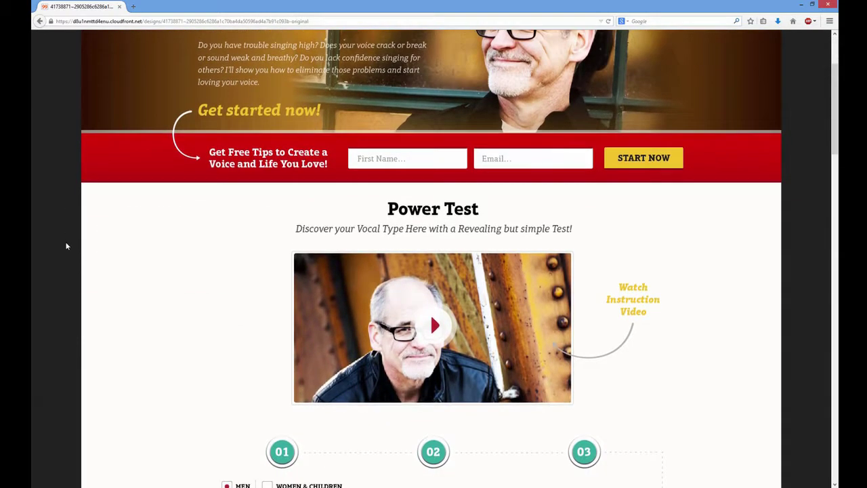
scroll(66, 250, up, 3)
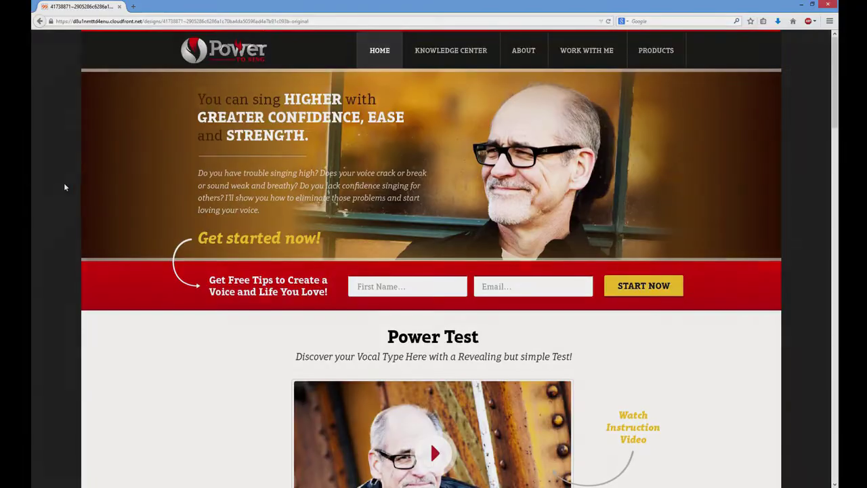
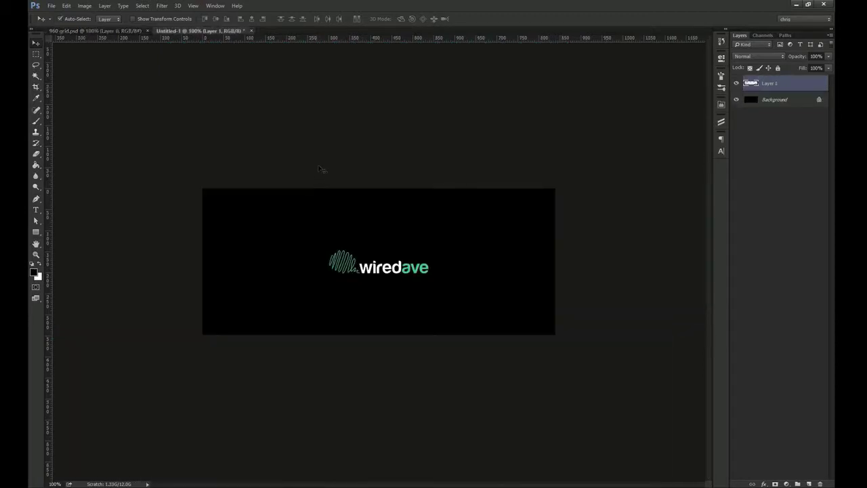
Inspect the wiredave logo up close, then copy its layer into 960 grid.psd near the top-left
scroll(385, 280, up, 3)
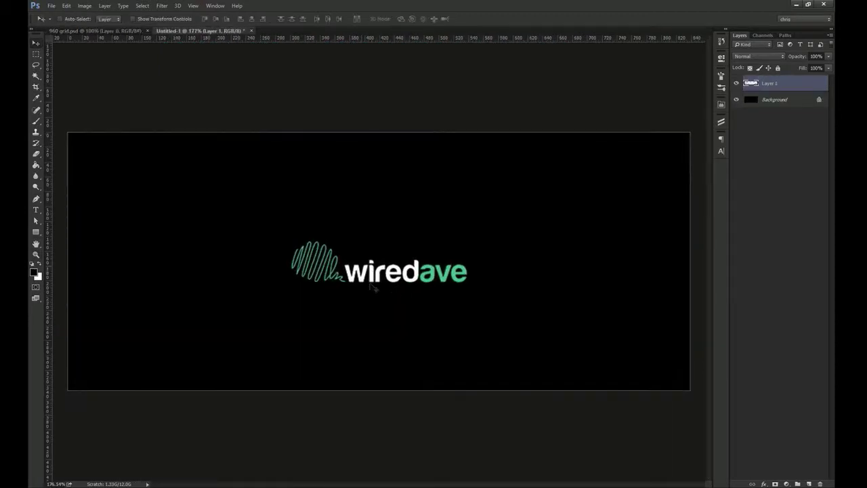
key(ctrl+1)
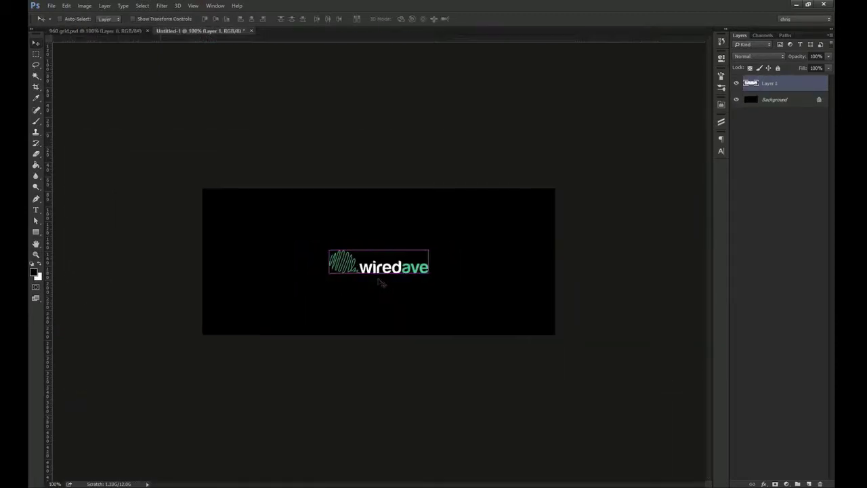
drag(381, 280, 411, 300)
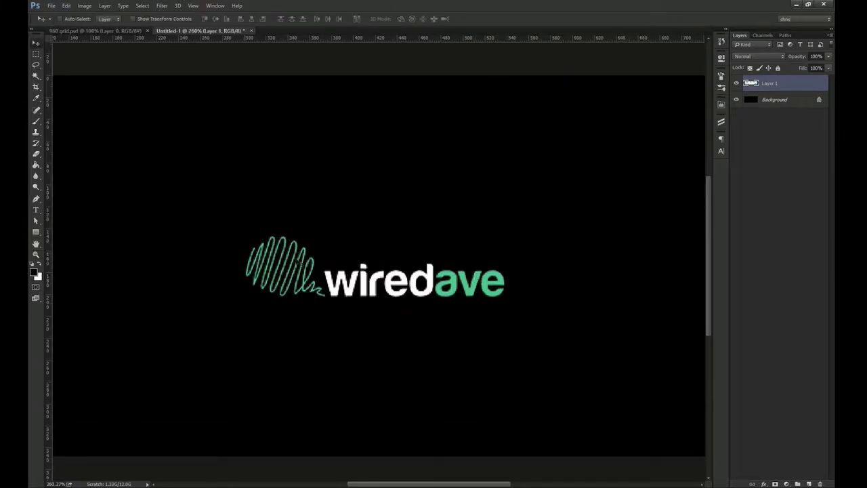
key(ctrl+1)
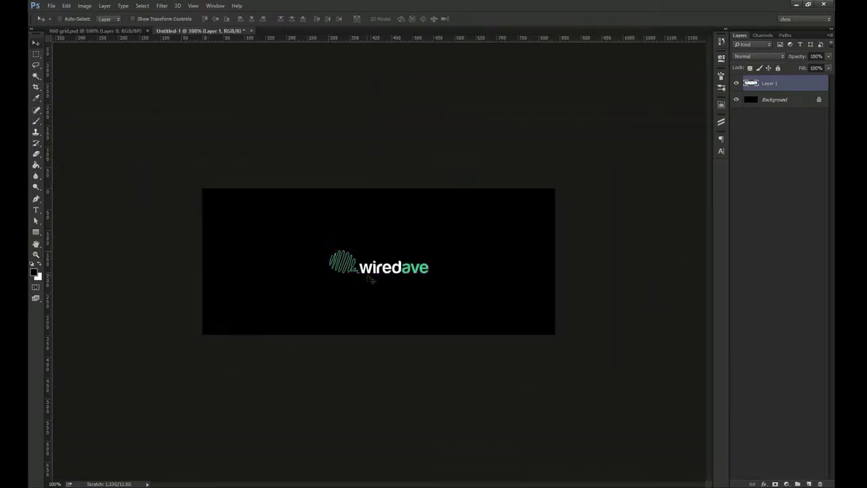
drag(375, 268, 210, 134)
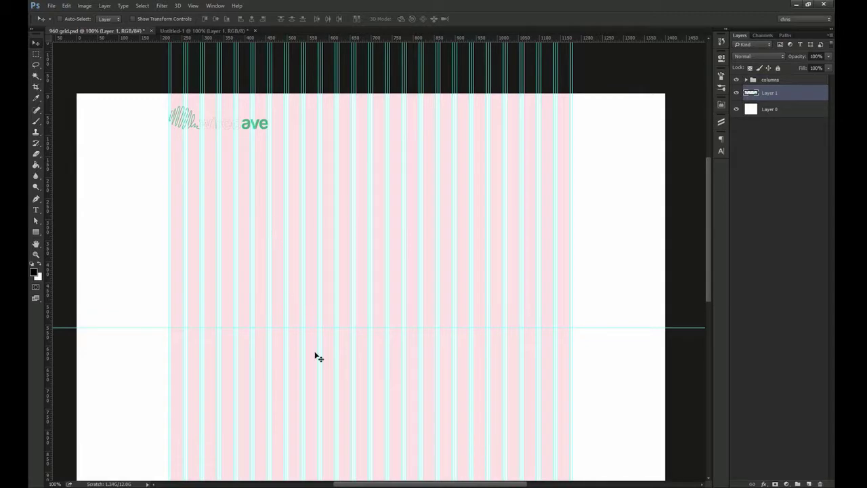
click(310, 478)
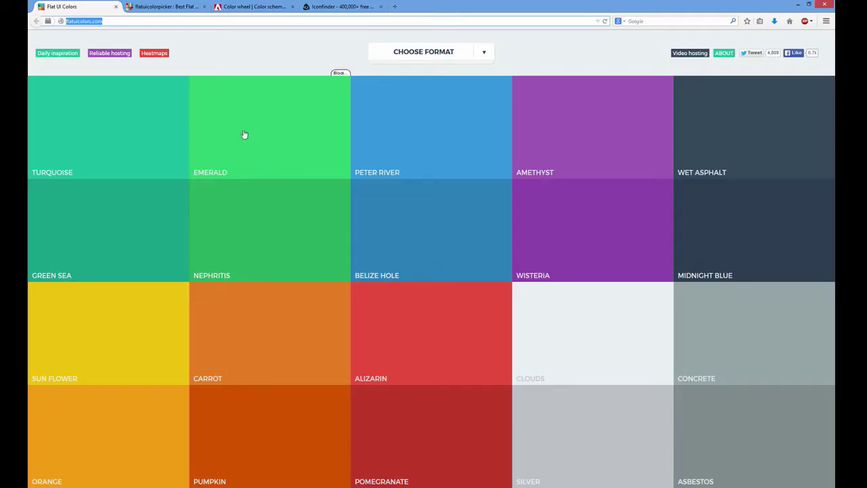
Set Flat UI Colors to the HEX - 1234EF format and copy a flat colour's hex code
click(88, 22)
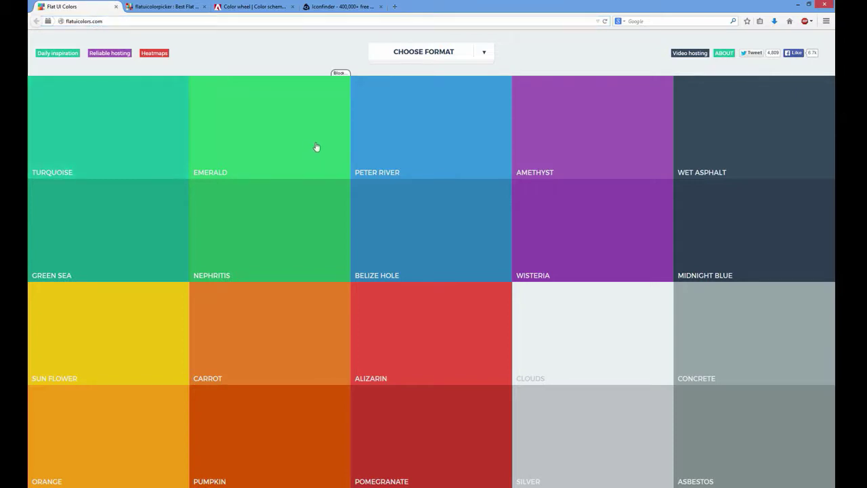
click(458, 55)
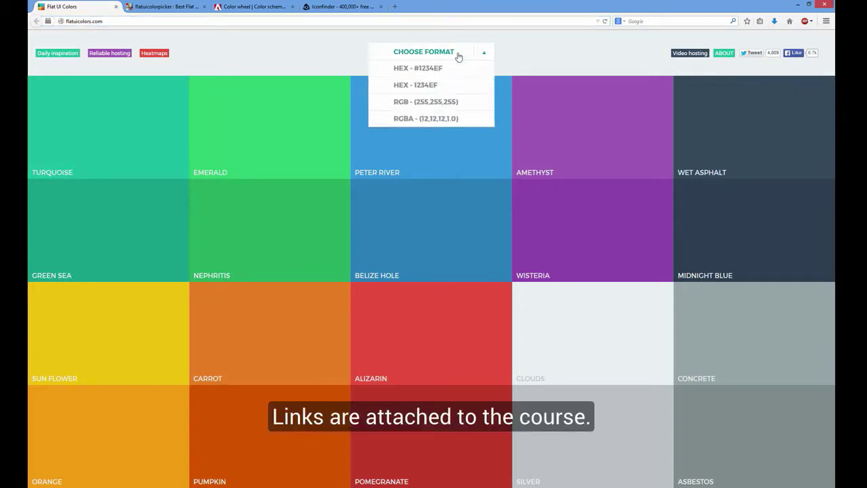
click(432, 85)
click(118, 145)
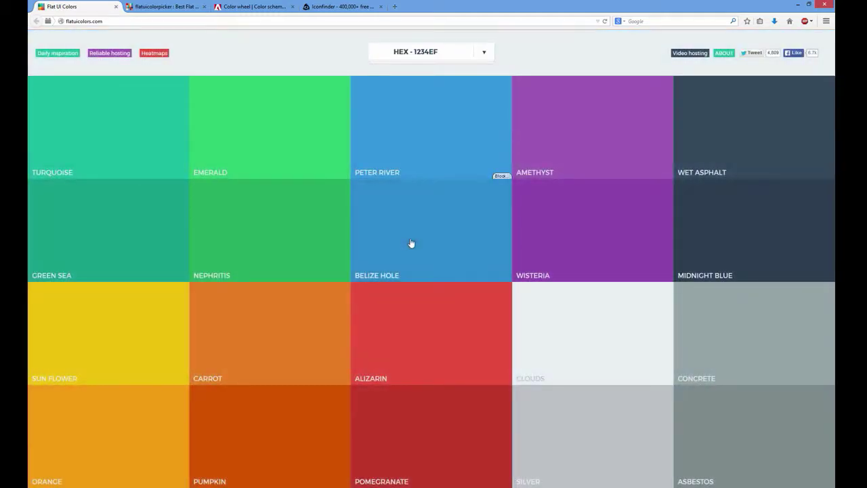
click(412, 244)
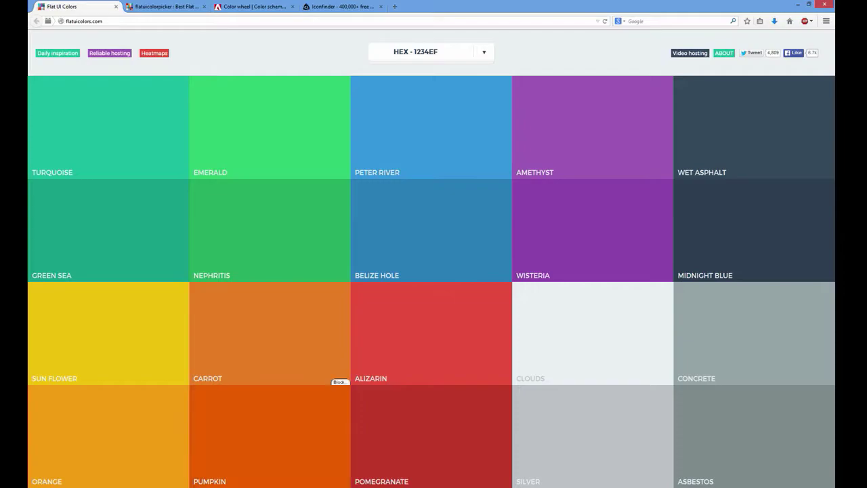
key(alt+Tab)
key(u)
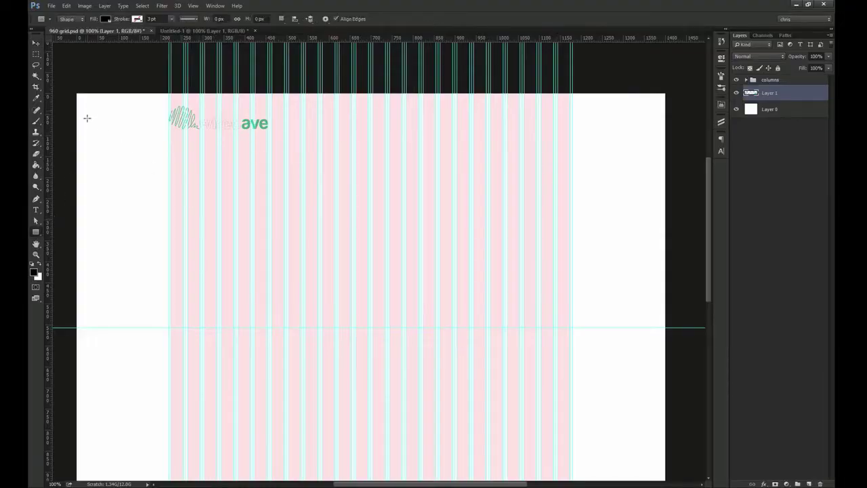
Draw a full-width header rectangle beneath the logo layer and fill it with green 27ae60
drag(76, 91, 673, 126)
key(v)
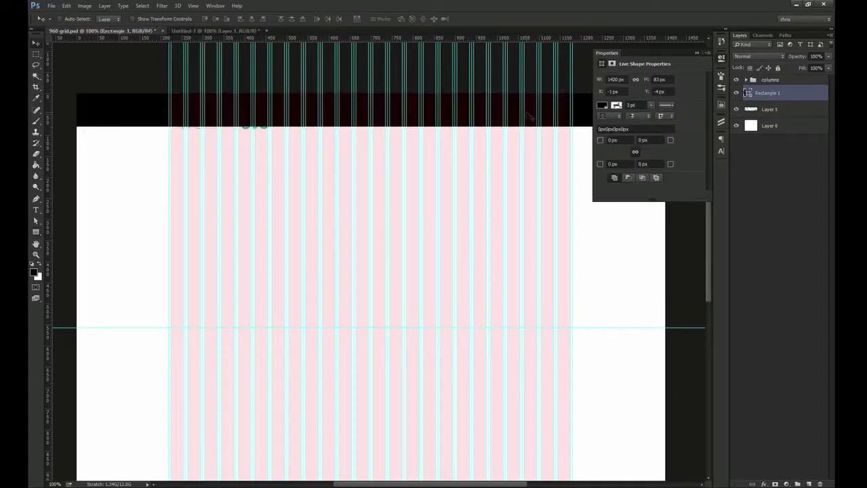
drag(771, 97, 767, 113)
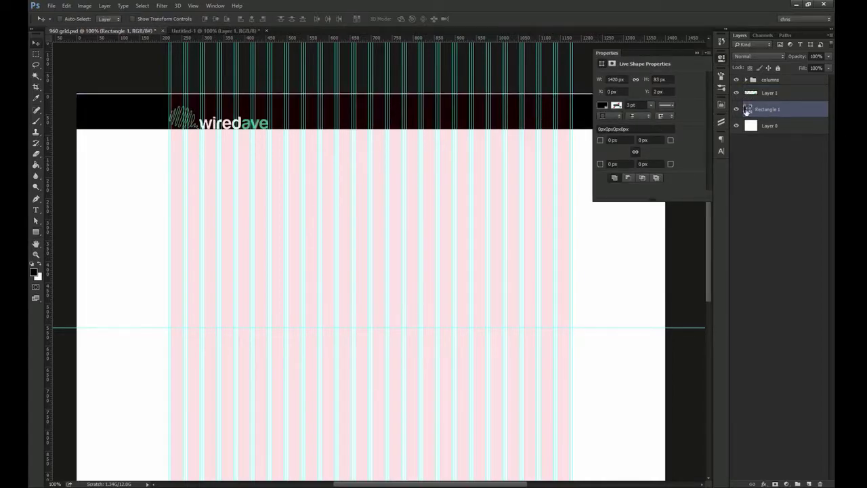
double_click(748, 109)
text(27ae60)
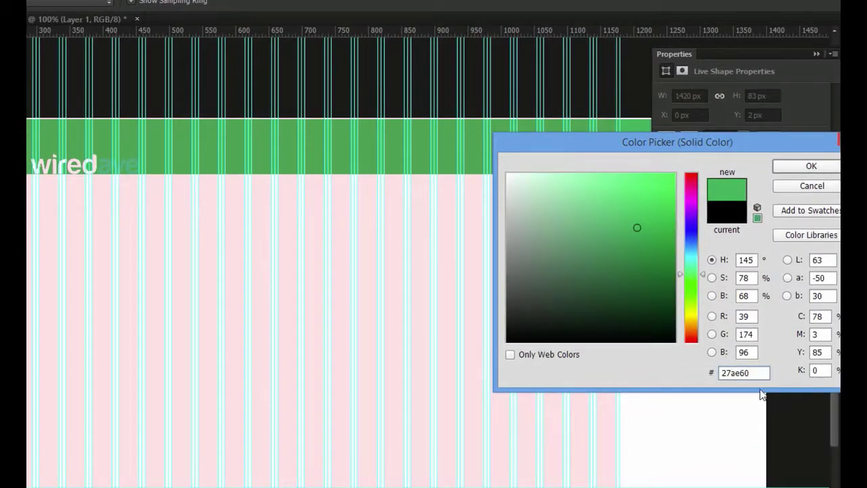
drag(697, 245, 703, 323)
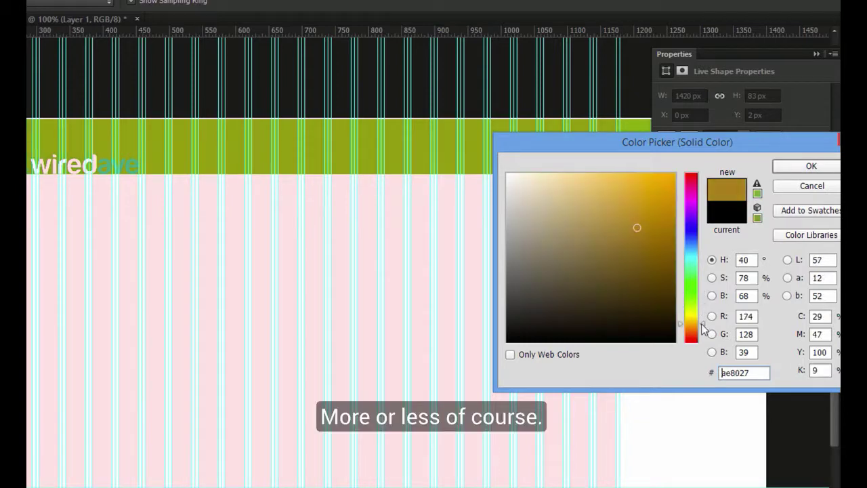
drag(700, 258, 698, 277)
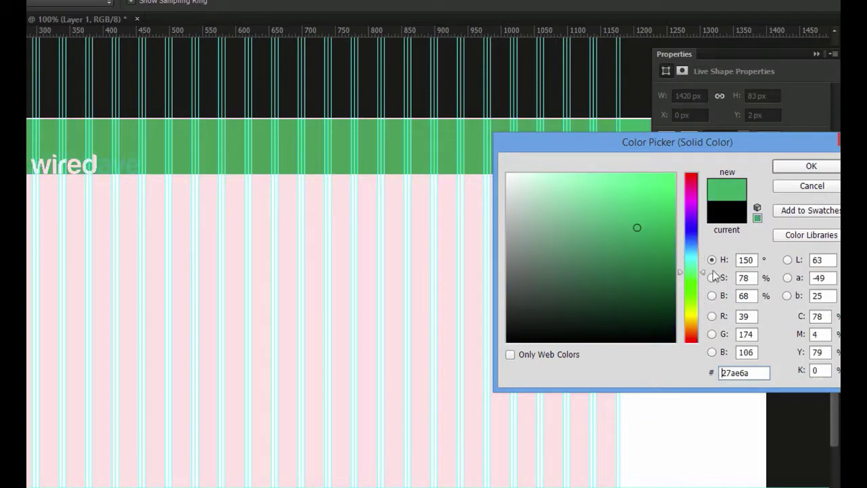
click(812, 167)
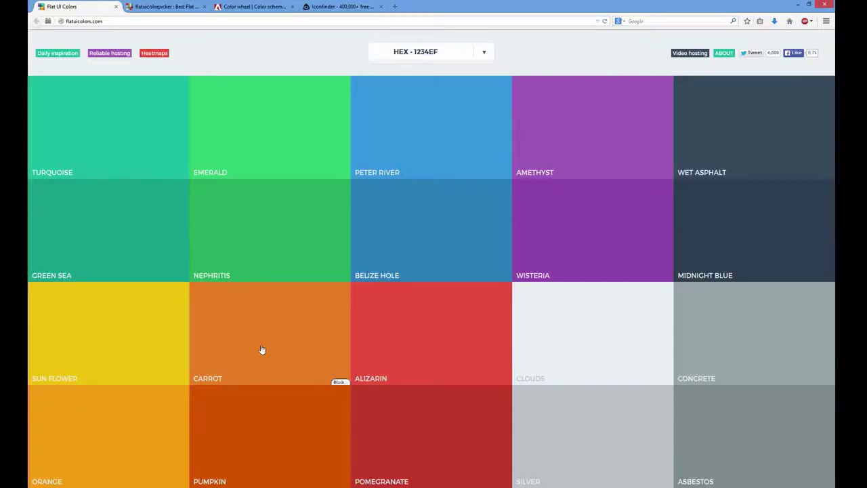
Try the Triad and Complementary colour rules in Adobe Color CC
click(196, 6)
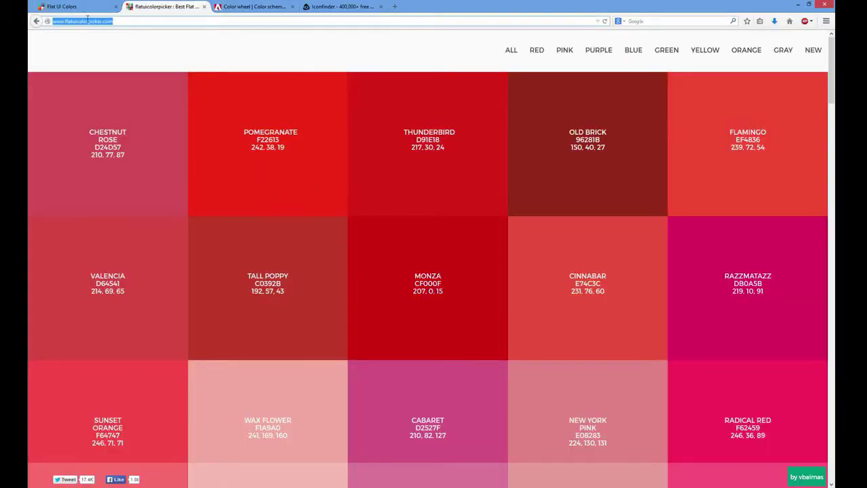
click(252, 6)
click(143, 19)
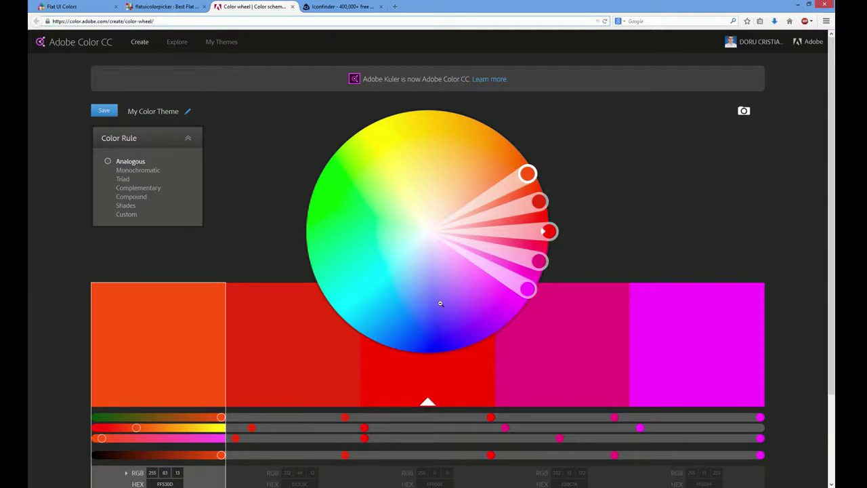
click(137, 170)
click(125, 179)
click(126, 190)
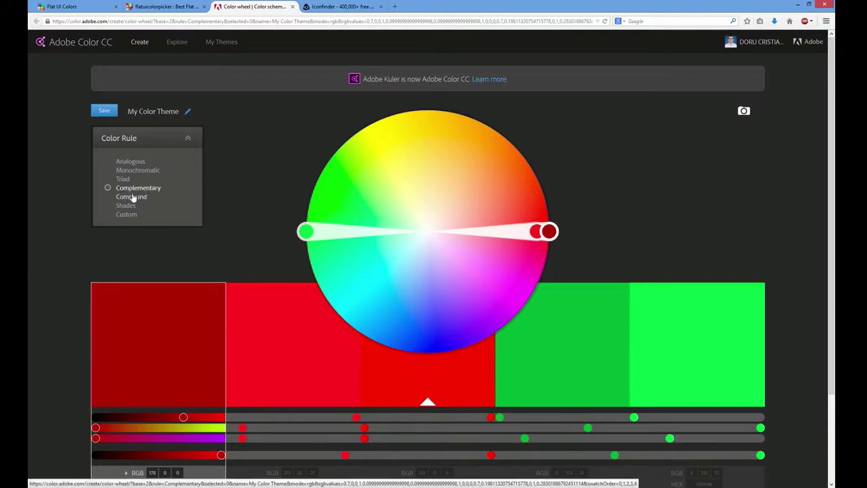
Filter Flat UI Color Picker to Pink, then Purple colours
click(152, 7)
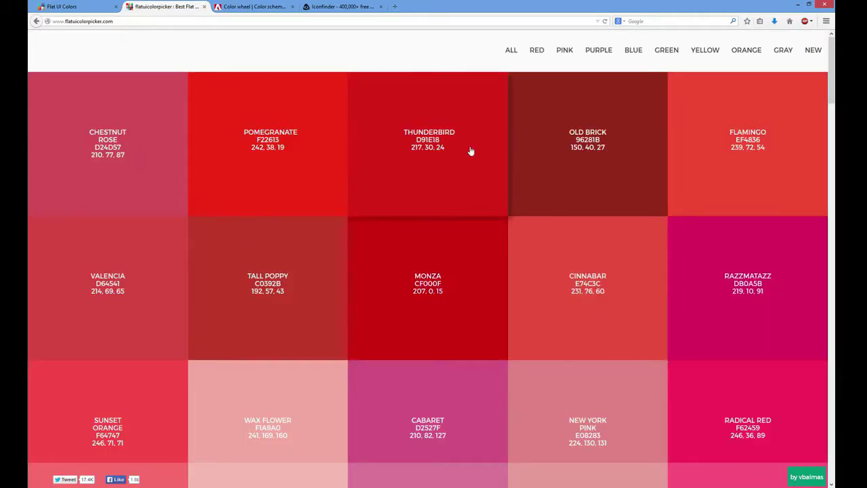
click(565, 51)
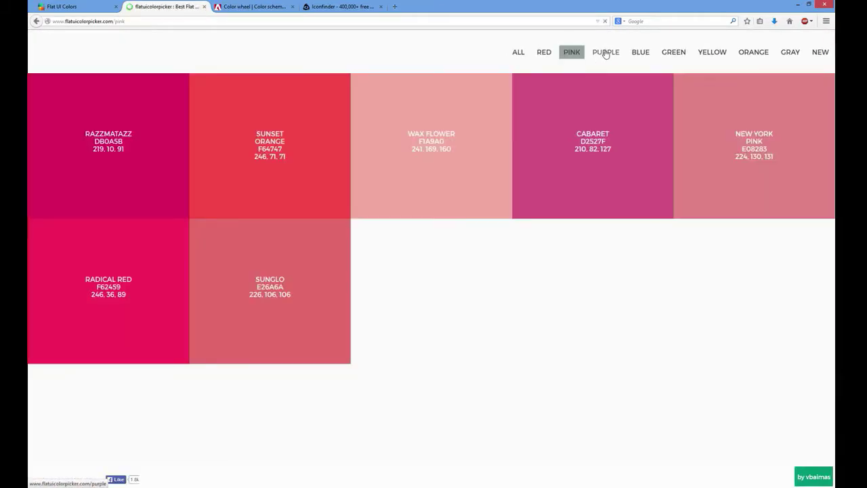
click(606, 52)
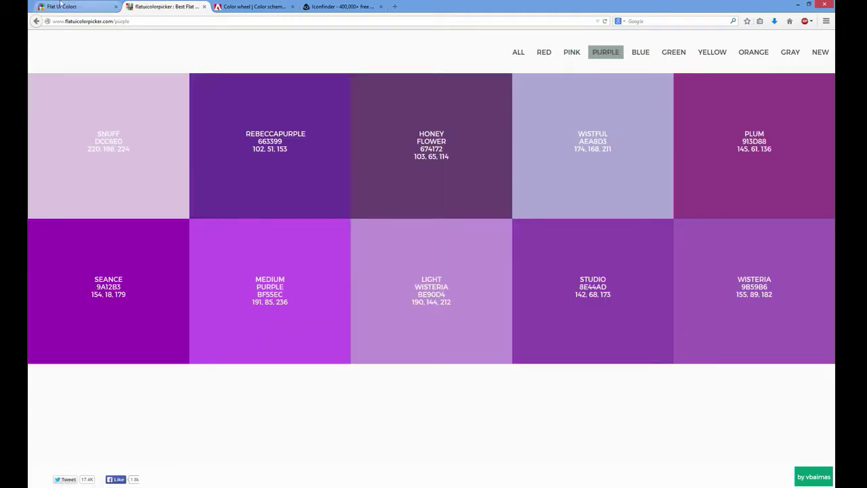
click(60, 4)
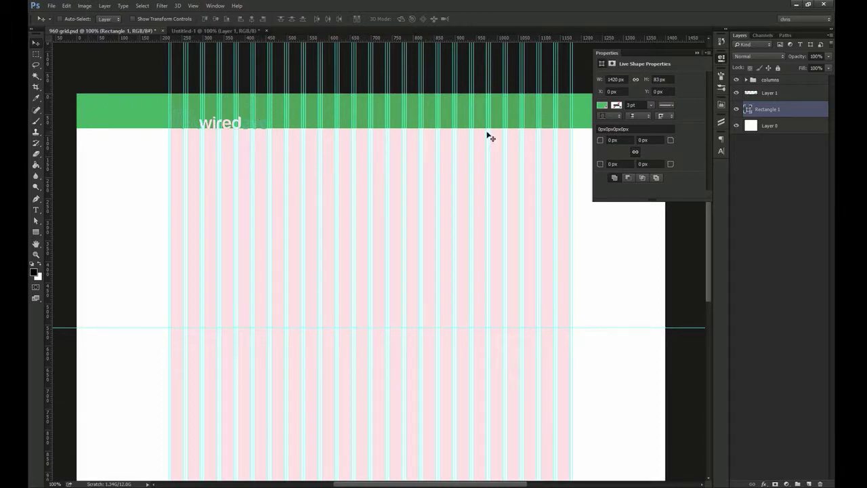
Nudge the logo up-right and set the header rectangle's height to 80 px
click(764, 97)
mouse_move(206, 144)
mouse_down()
mouse_move(200, 129)
mouse_move(217, 137)
mouse_up()
click(773, 109)
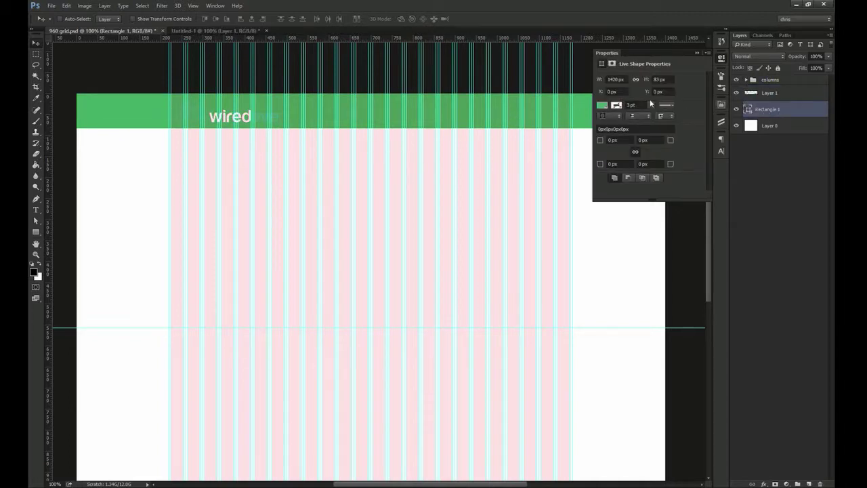
click(659, 79)
text(80)
key(Return)
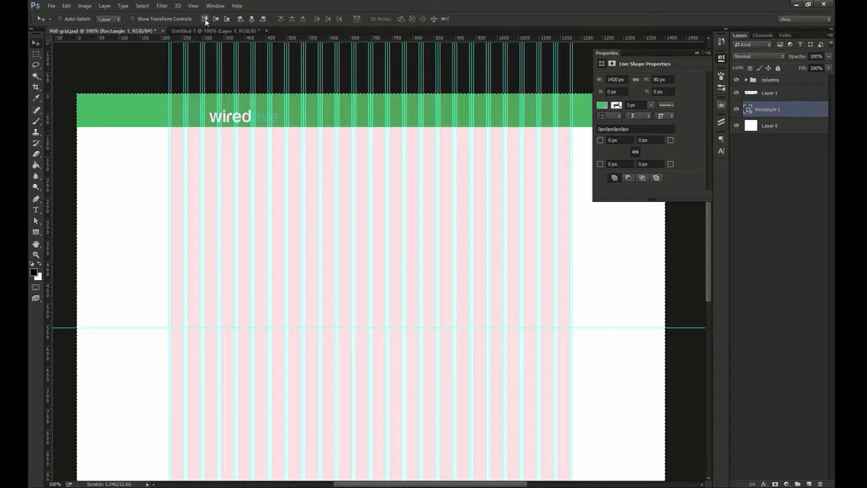
Hide the guides and pink column grid, and align the logo with the header bar
key(ctrl+semicolon)
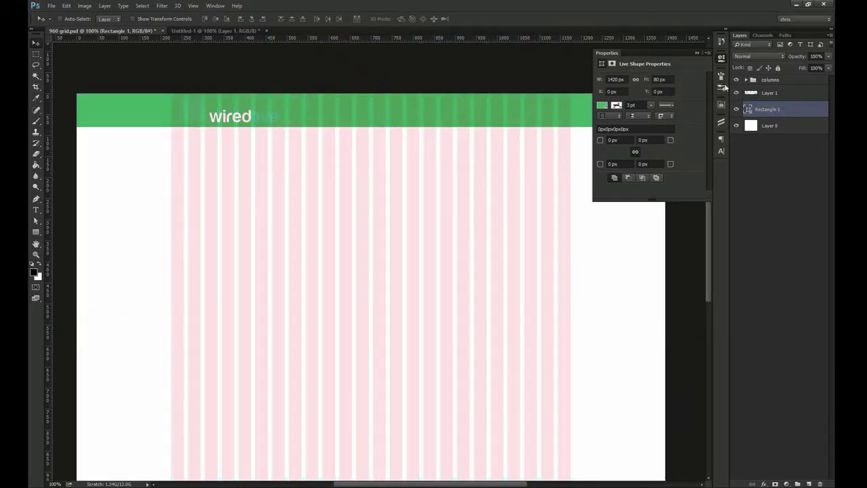
click(736, 80)
click(721, 60)
shift+click(775, 97)
click(215, 20)
click(784, 99)
click(781, 112)
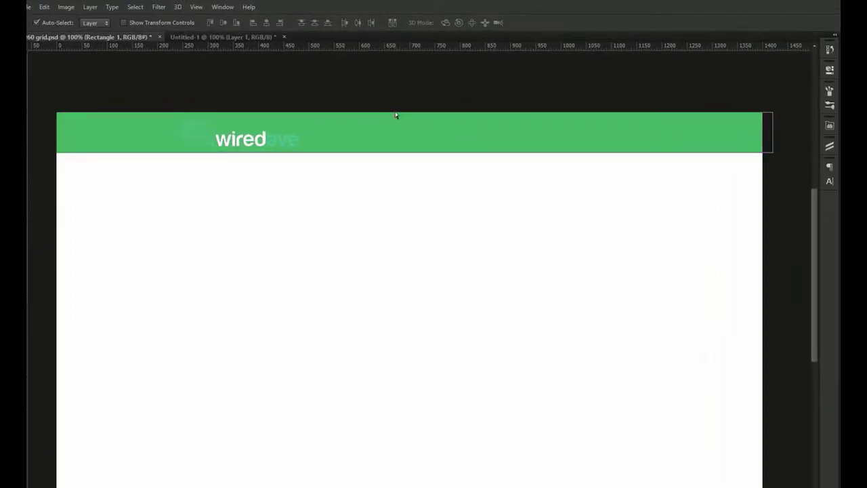
key(ctrl+a)
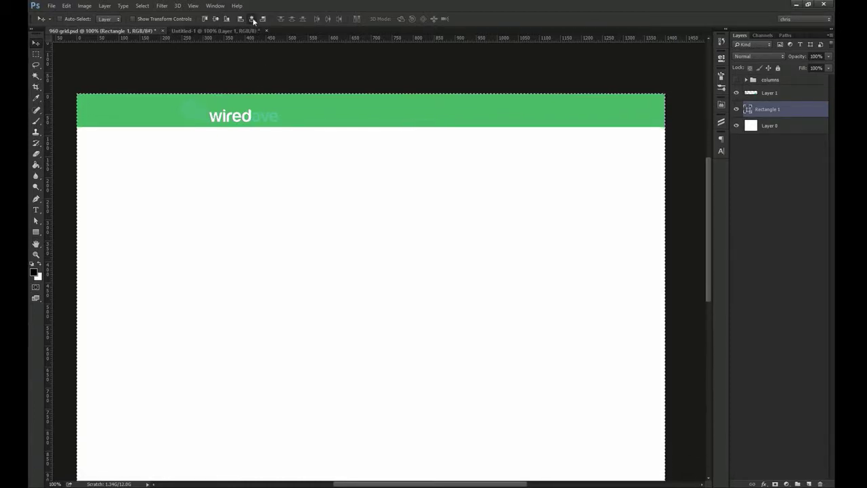
Change the header bar fill to navy 2c3d63, then show guides and zoom onto the logo
key(ctrl+d)
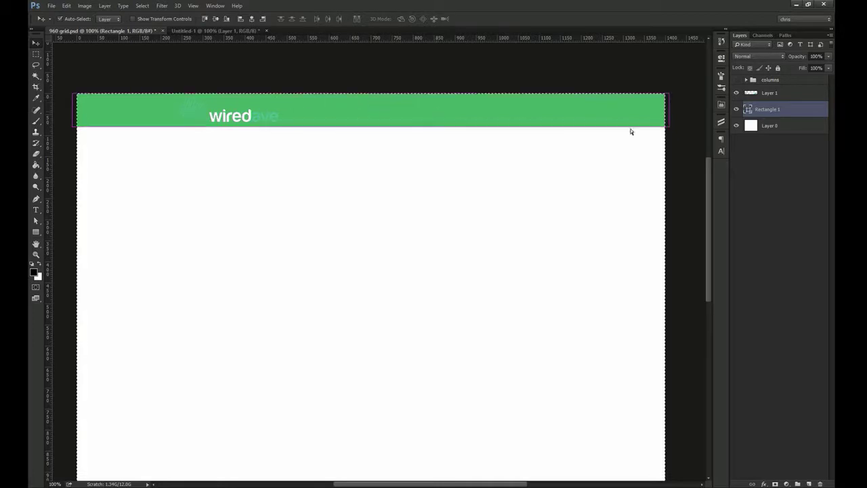
double_click(749, 112)
text(2c3d)
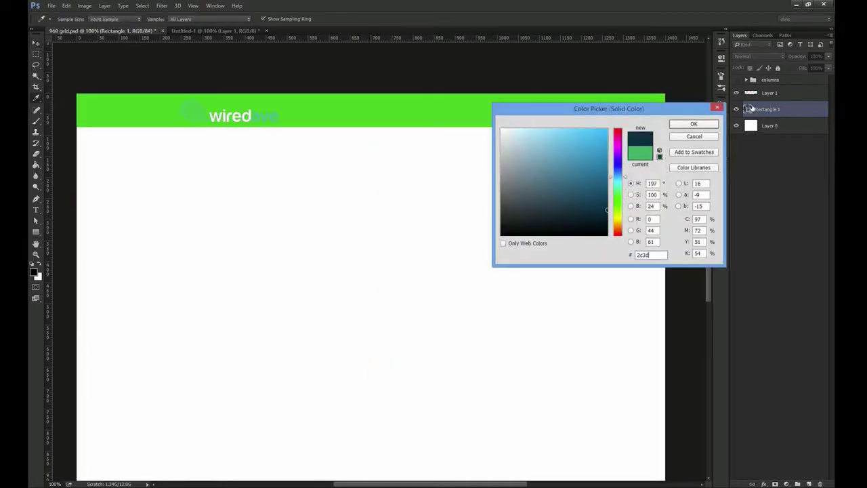
text(63)
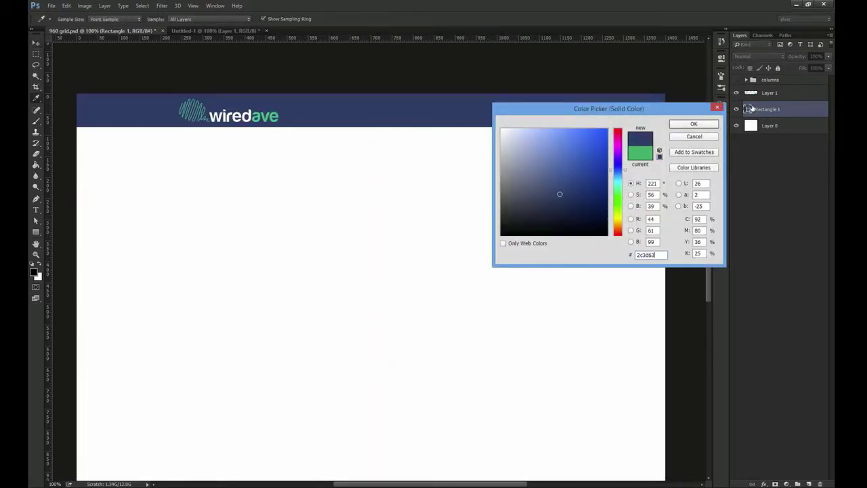
key(Return)
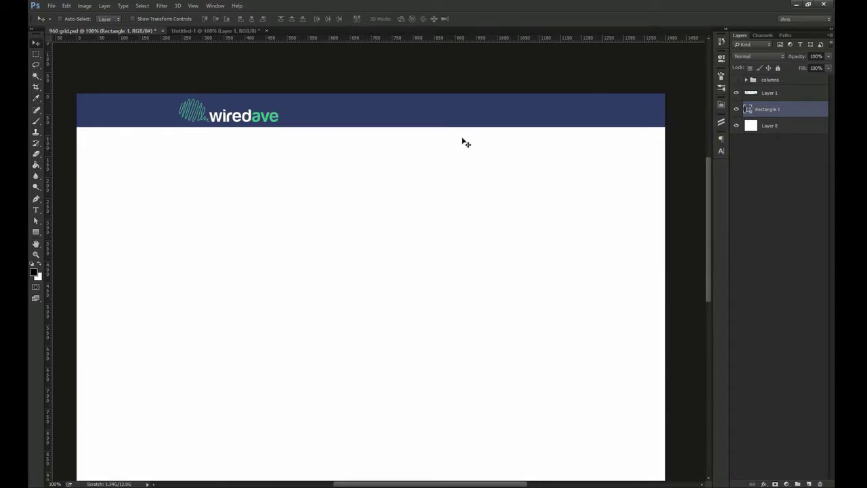
key(ctrl+semicolon)
key(z)
drag(173, 87, 686, 132)
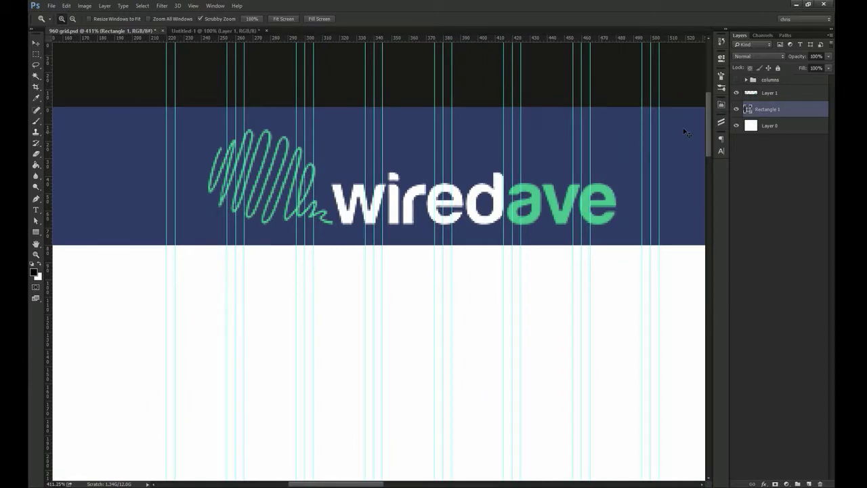
Move the wiredave logo about 64 px left onto the grid
key(v)
click(770, 93)
drag(445, 143, 404, 143)
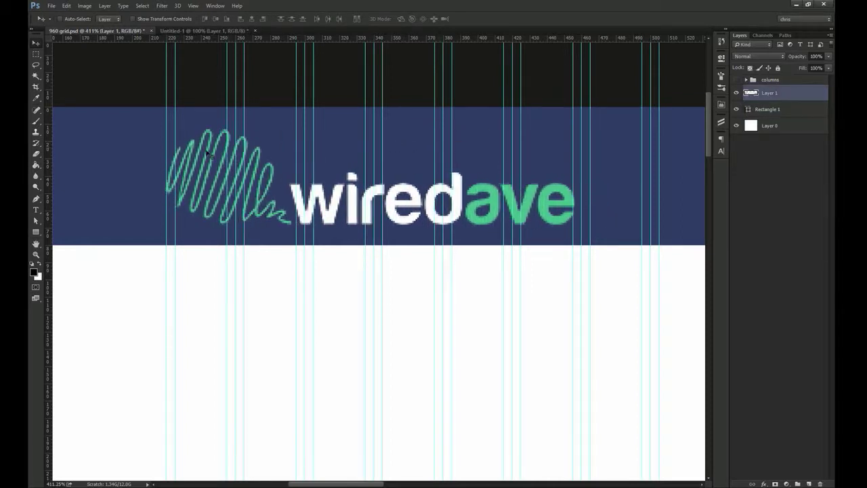
ctrl+shift+click(131, 159)
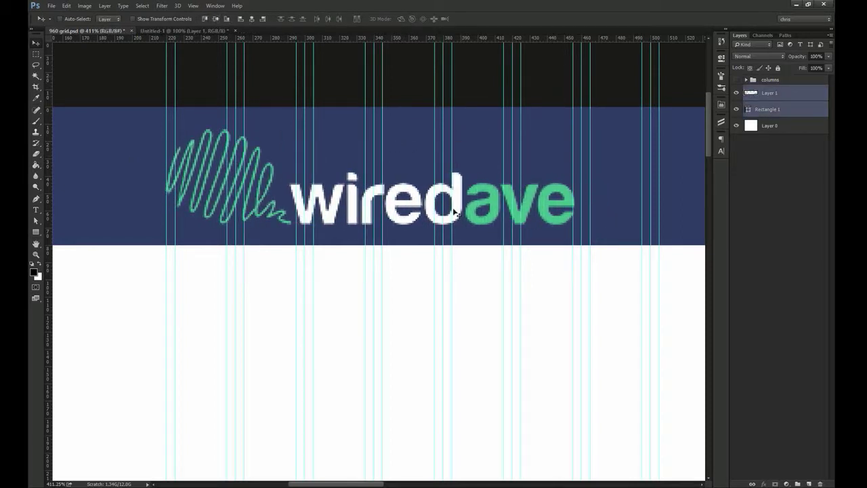
Rename the header rectangle layer 'bg' and the logo layer 'logo', viewing at 100%
click(758, 116)
double_click(773, 110)
text(bg)
key(Return)
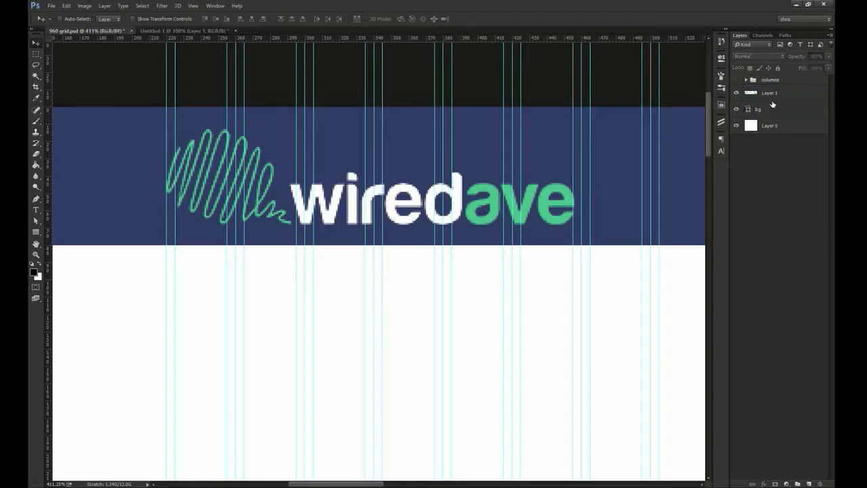
double_click(774, 93)
text(logo)
key(Return)
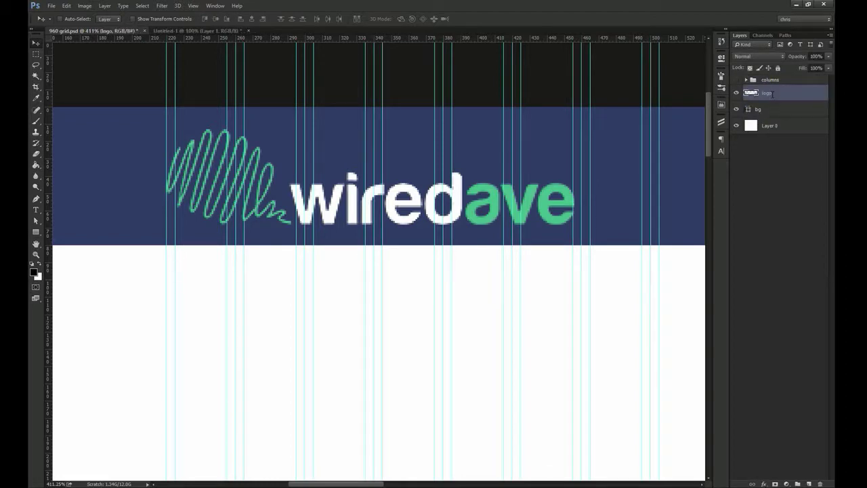
key(ctrl+1)
drag(494, 275, 346, 171)
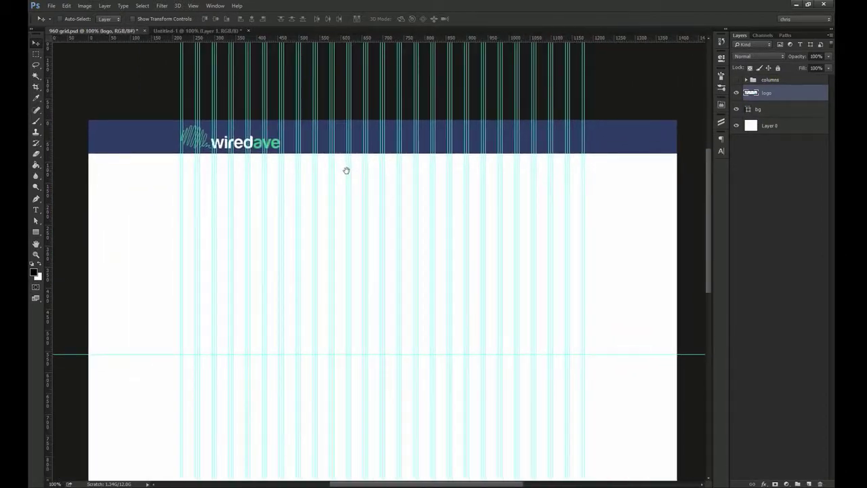
key(ctrl+semicolon)
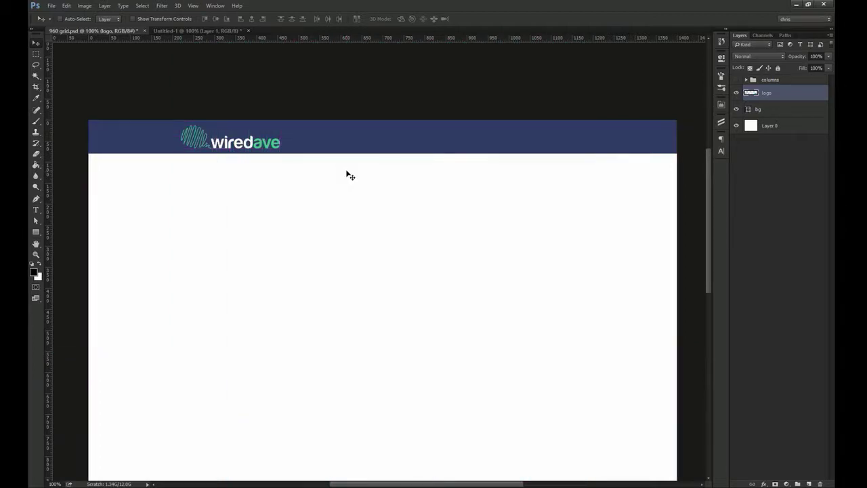
Paste the HOME, ABOUT US, SERVICES, PORTFOLIO, CONTACT US menu text into the header
key(t)
click(338, 143)
key(ctrl+v)
key(ctrl+Return)
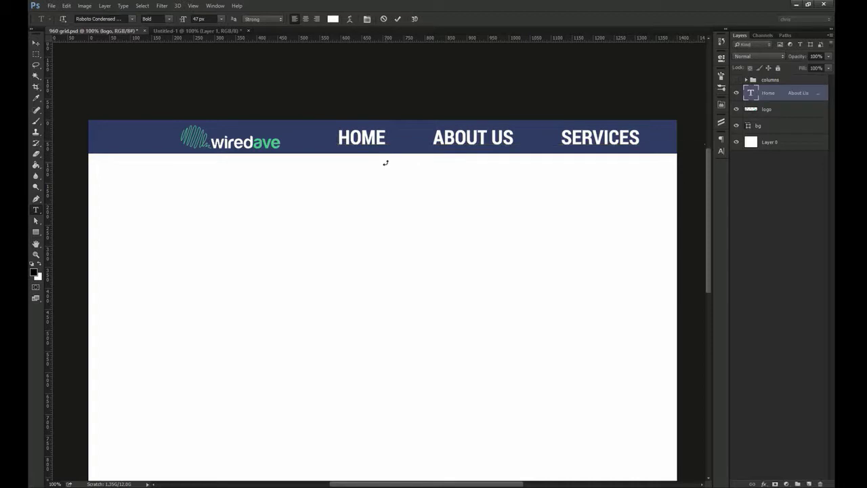
key(v)
drag(496, 149, 457, 149)
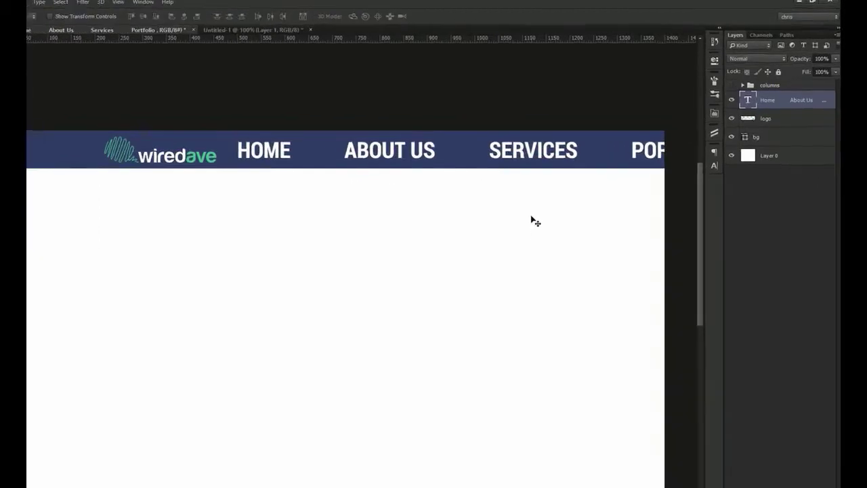
Set the menu text to 14 px and place it right beside the logo
click(698, 210)
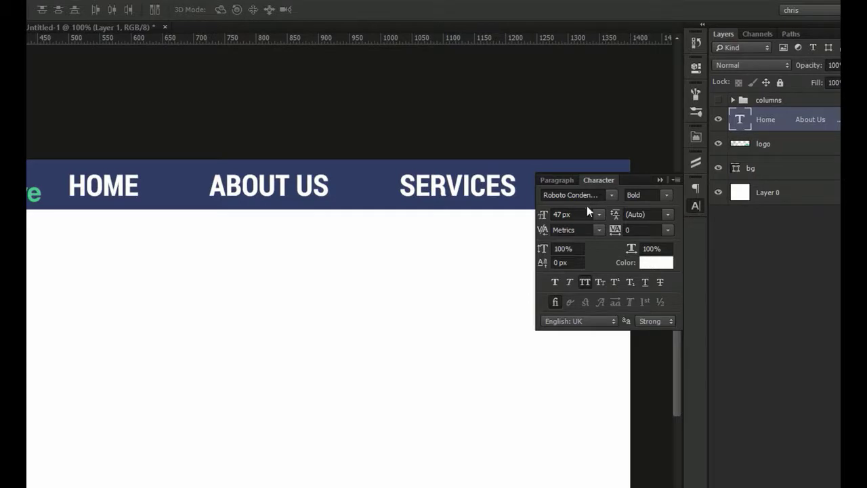
key(space)
drag(374, 249, 328, 205)
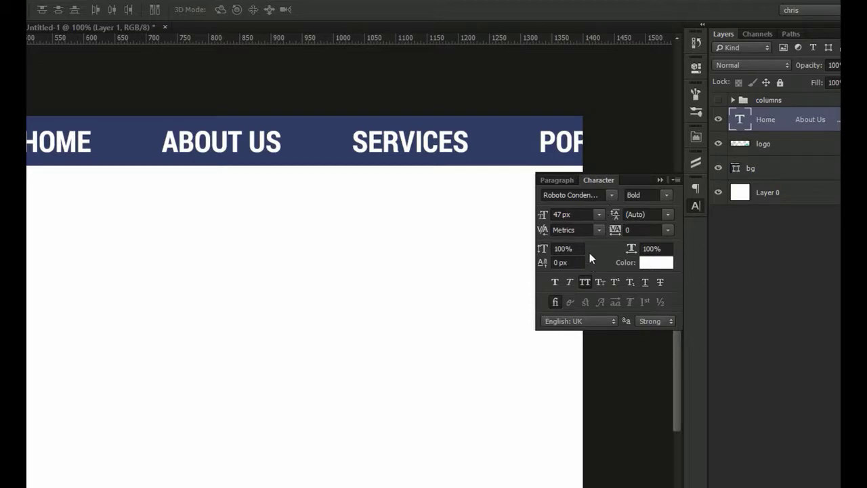
click(565, 214)
text(14)
key(Return)
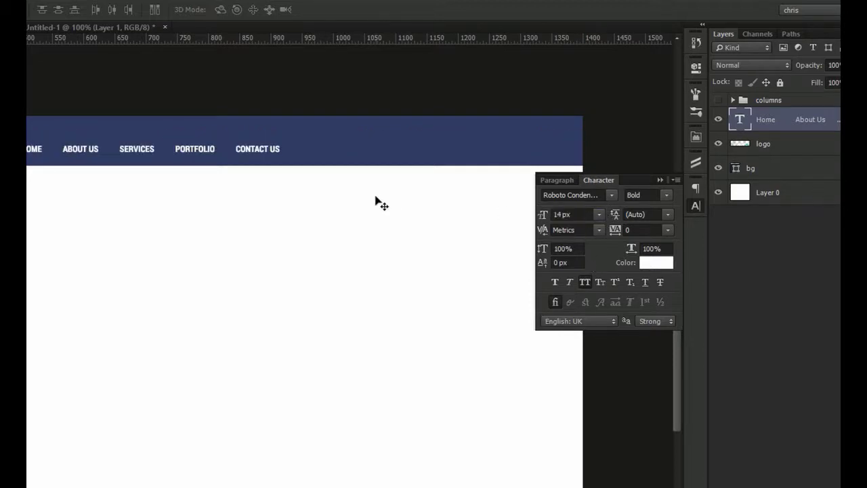
drag(192, 155, 244, 149)
Keep the menu text Strong anti-aliased after trying Smooth, checking it against the guides
click(664, 321)
click(661, 366)
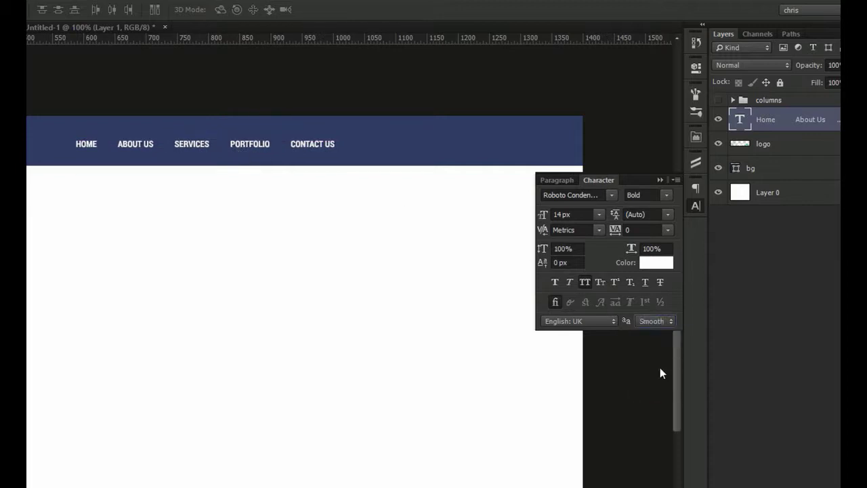
click(668, 322)
click(661, 358)
key(ctrl+semicolon)
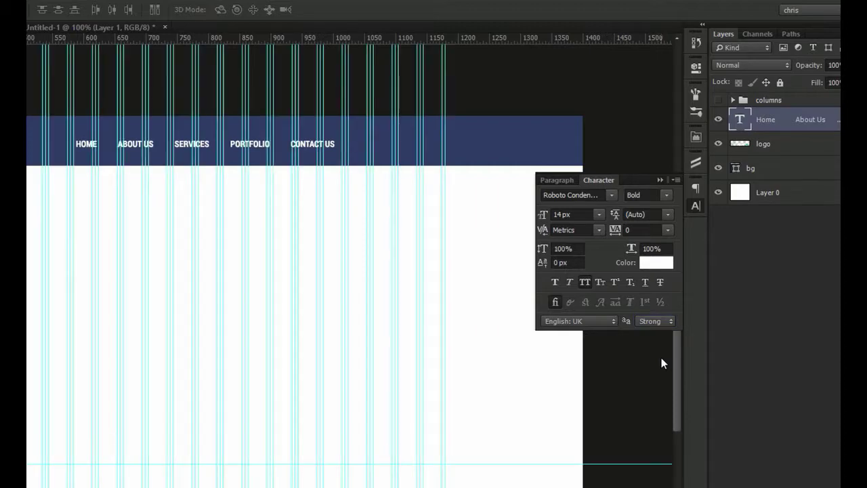
ctrl+click(241, 153)
shift+click(226, 104)
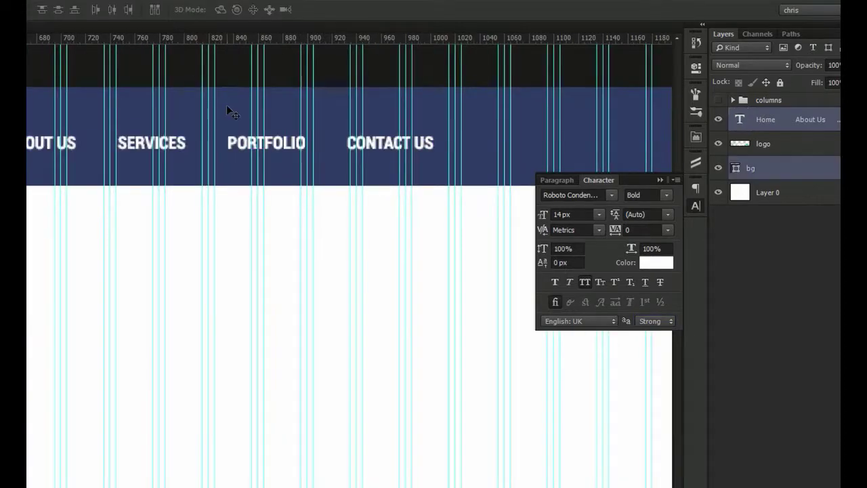
key(ctrl+minus)
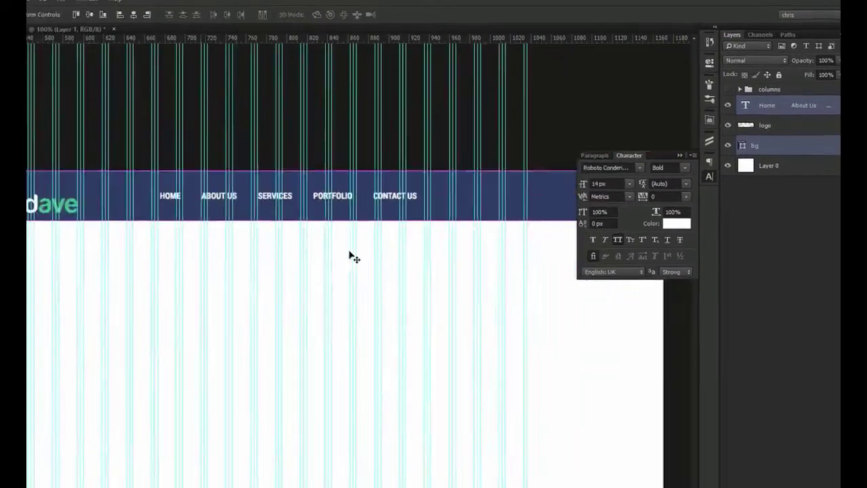
drag(236, 269, 213, 241)
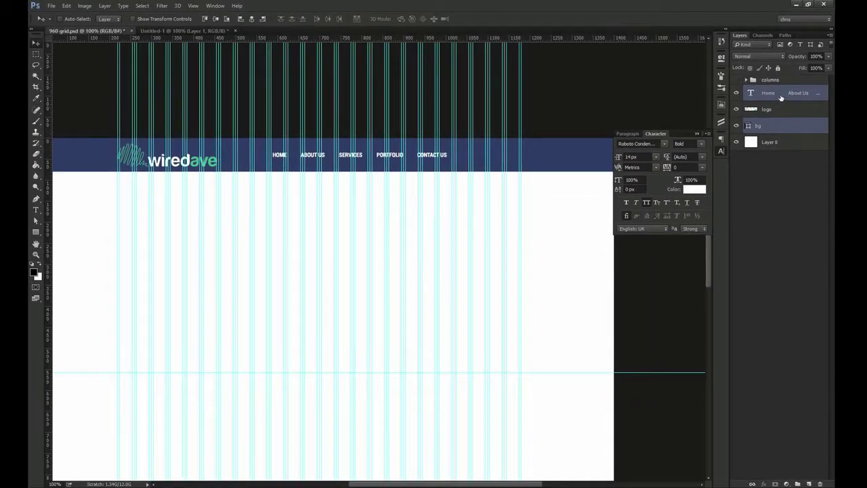
click(781, 99)
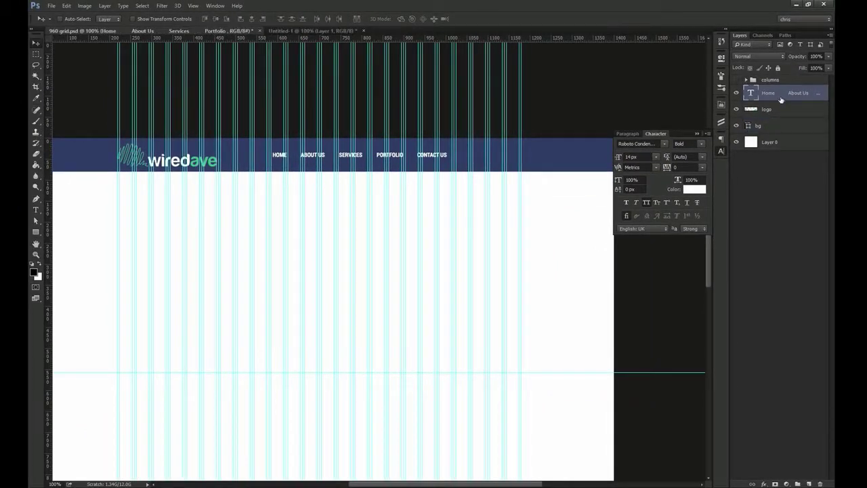
key(u)
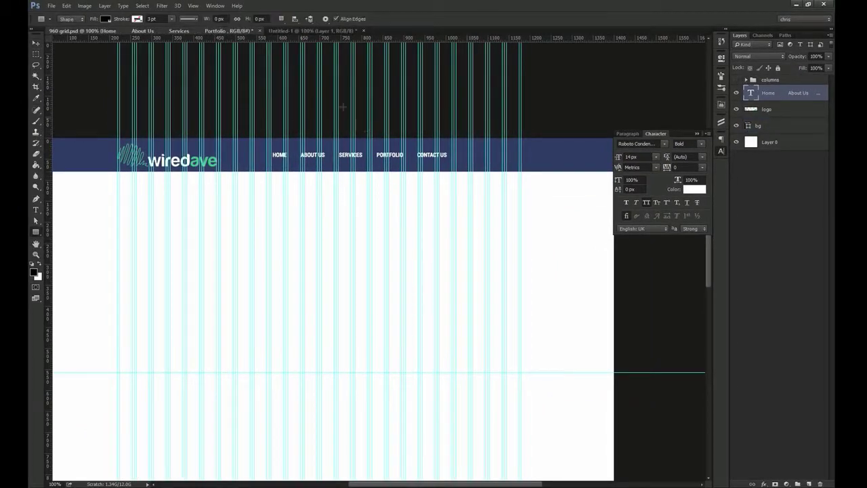
drag(355, 89, 491, 255)
key(v)
mouse_move(482, 192)
mouse_down()
mouse_move(496, 257)
mouse_move(494, 177)
mouse_up()
key(ctrl+t)
drag(453, 245, 451, 288)
key(Return)
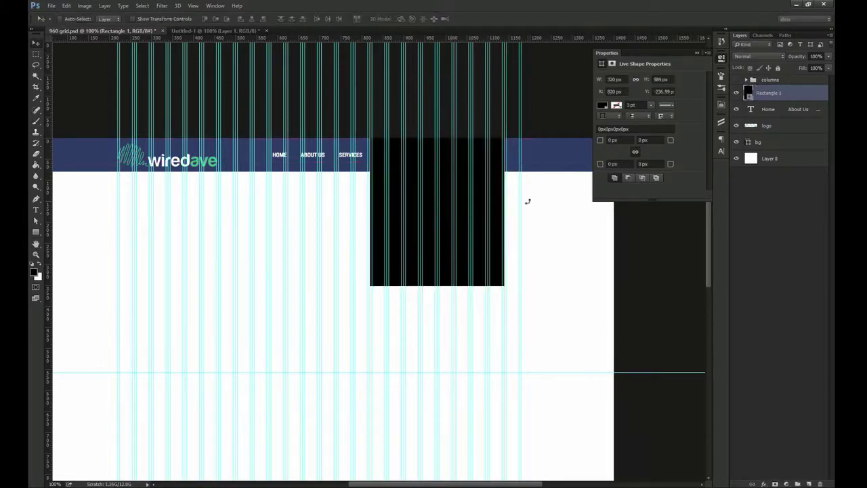
ctrl+click(749, 143)
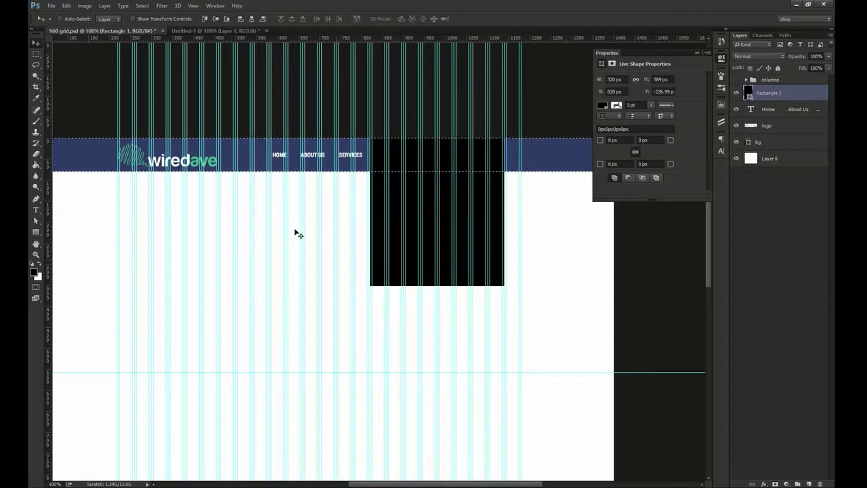
click(216, 19)
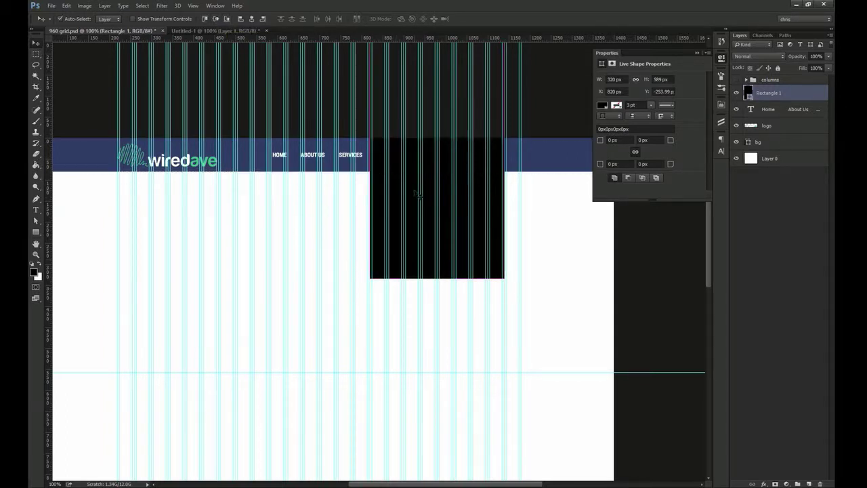
drag(450, 164, 463, 212)
key(m)
drag(330, 137, 293, 171)
key(v)
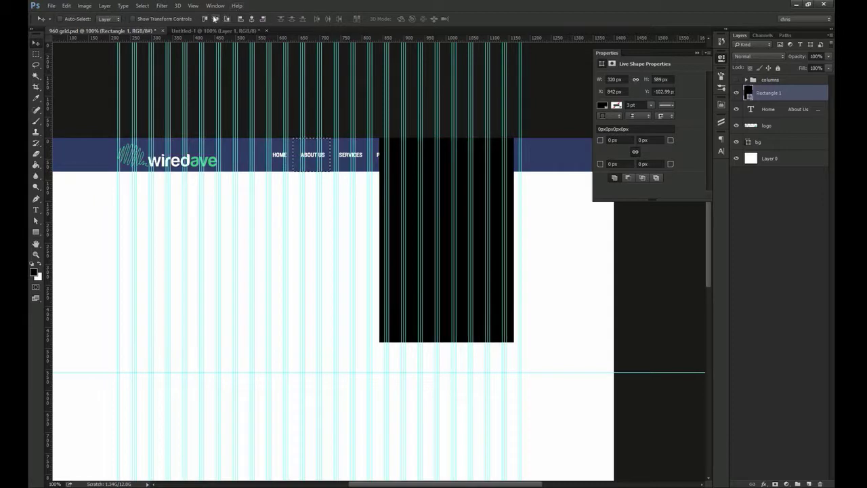
click(215, 18)
key(ctrl+d)
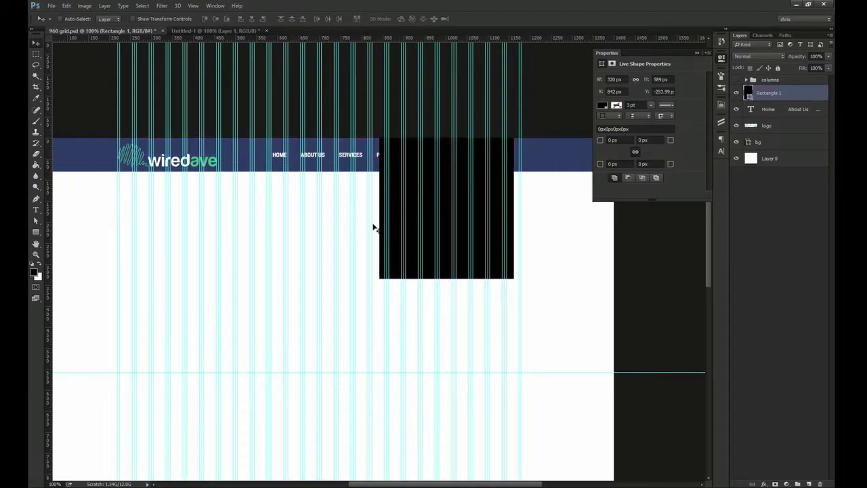
key(Delete)
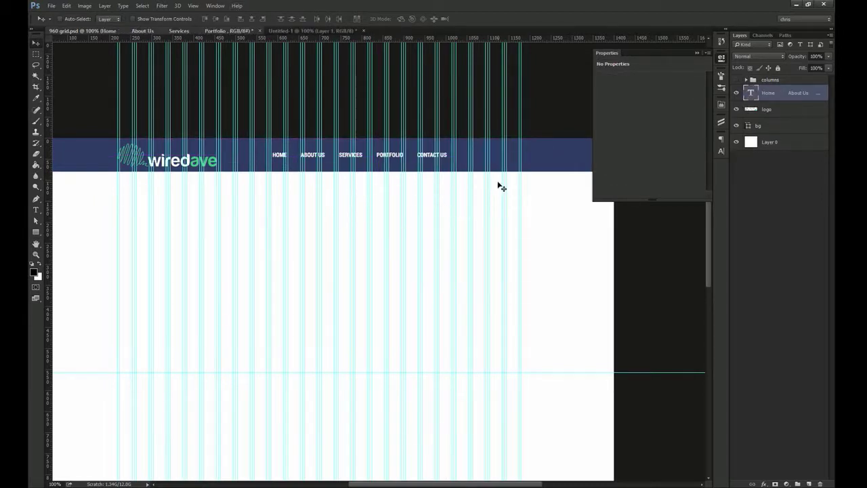
scroll(519, 159, up, 2)
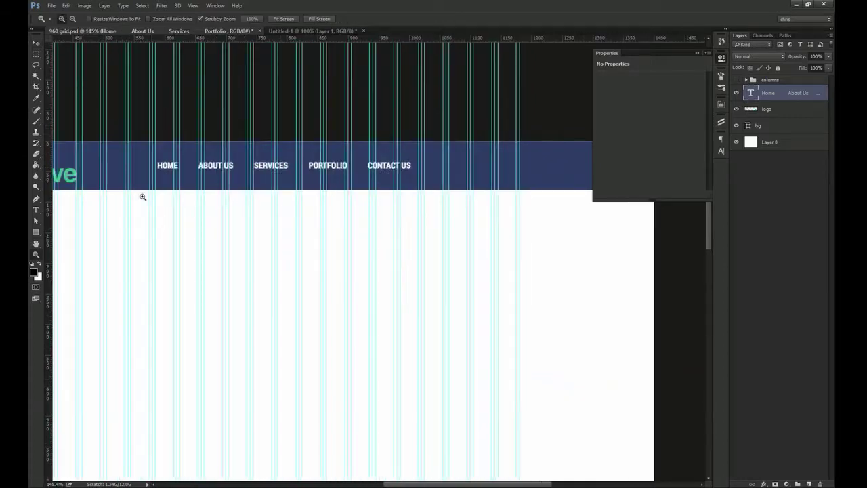
Draw a rounded rectangle right of CONTACT US and size it 100 × 40 px
click(37, 233)
click(37, 235)
click(52, 240)
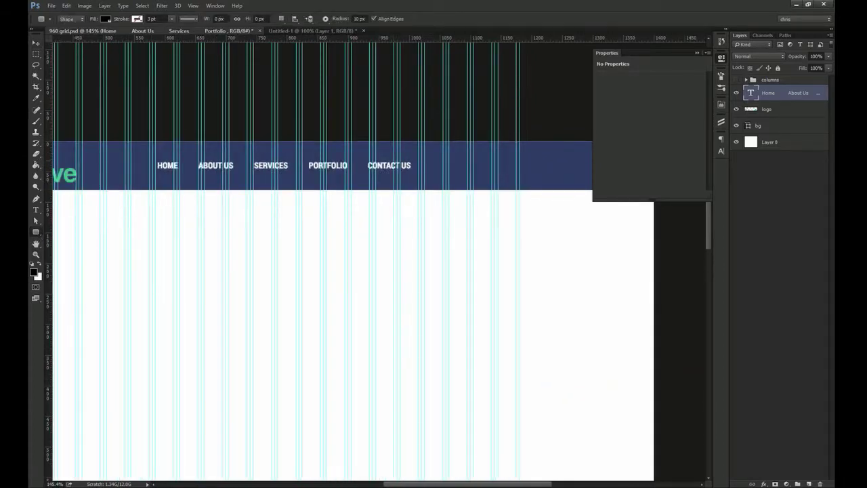
drag(420, 155, 503, 183)
click(614, 79)
text(100)
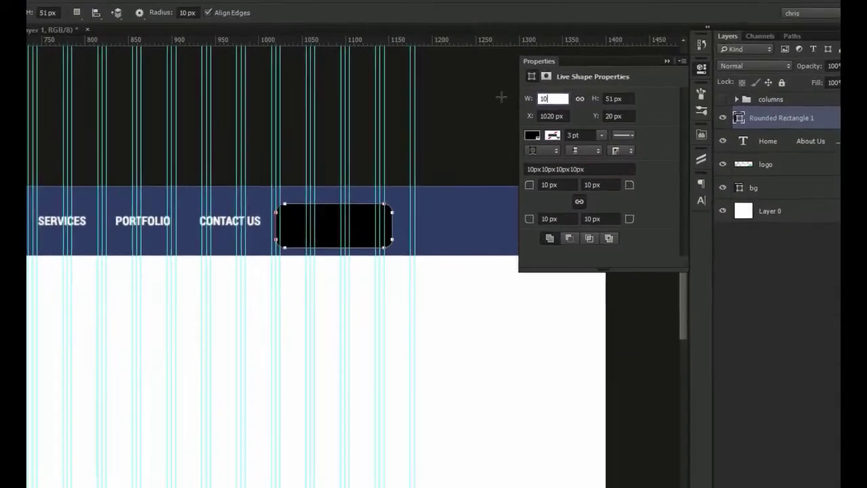
key(Tab)
text(10)
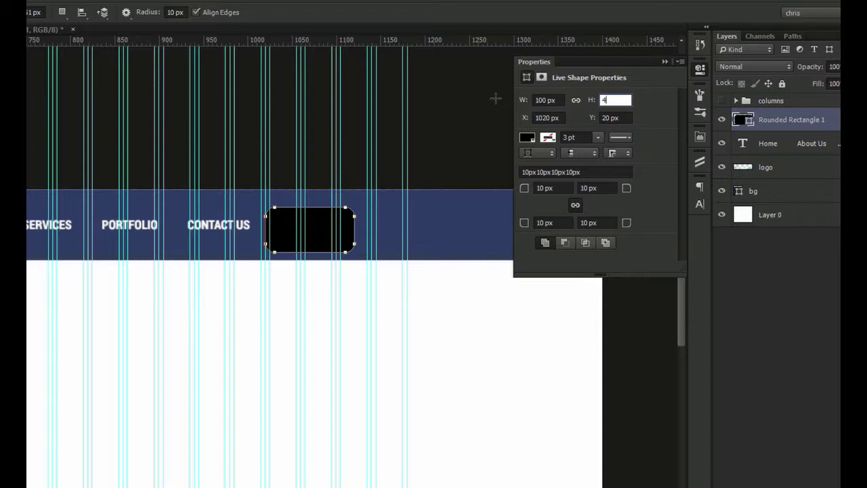
text(0)
key(Return)
Fill the rounded rectangle with red e74c3c, with the guides hidden
key(v)
drag(399, 183, 305, 176)
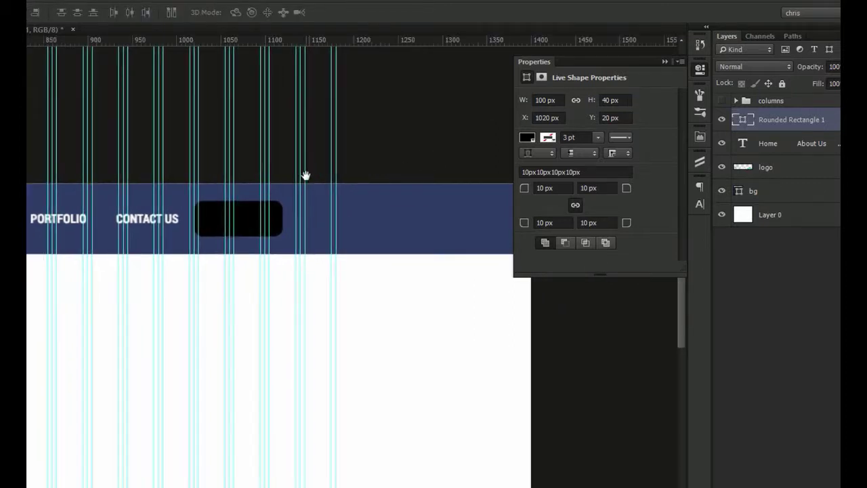
key(ctrl+semicolon)
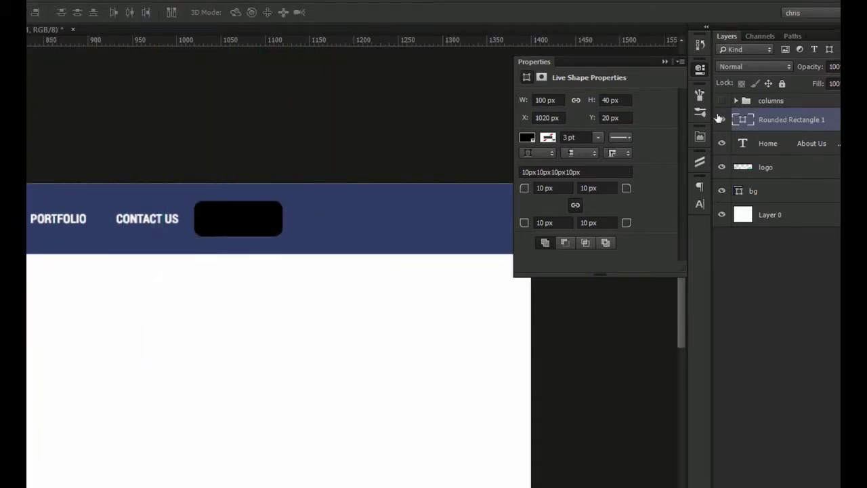
double_click(744, 120)
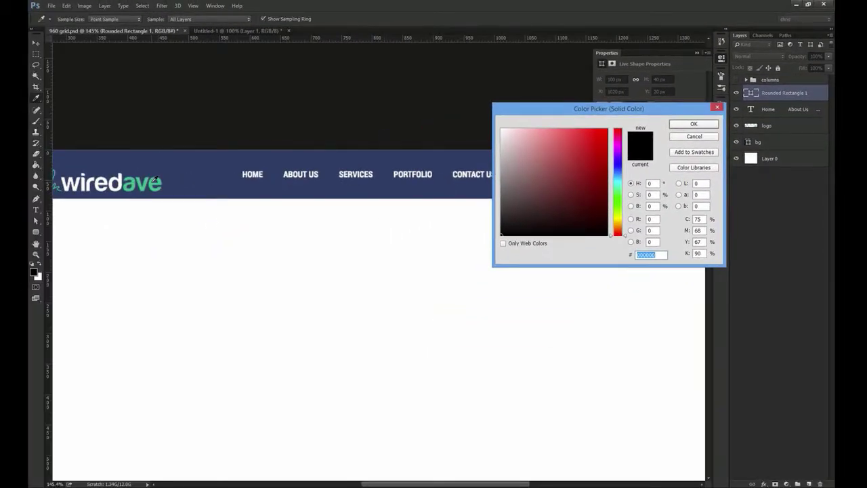
drag(429, 182, 325, 151)
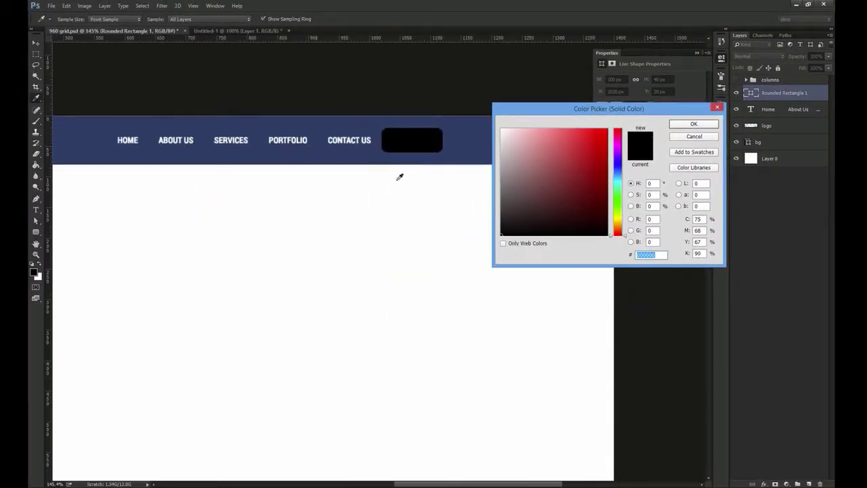
text(e74c3)
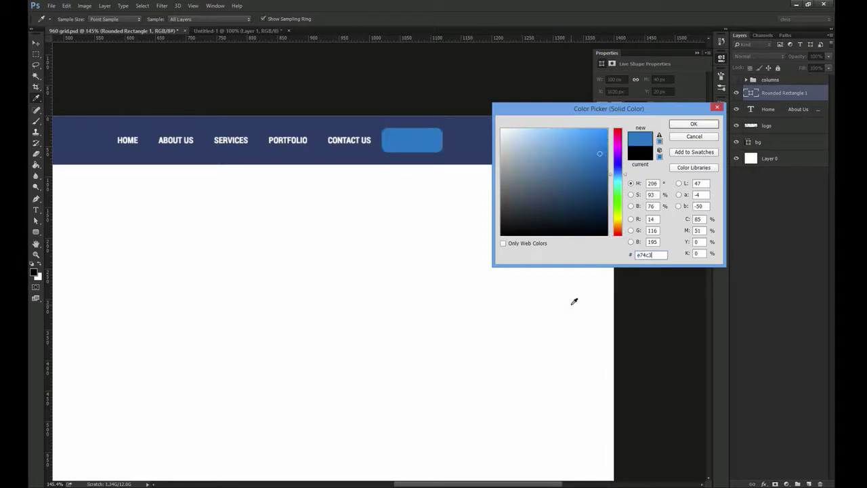
text(c)
key(Return)
key(ctrl+minus)
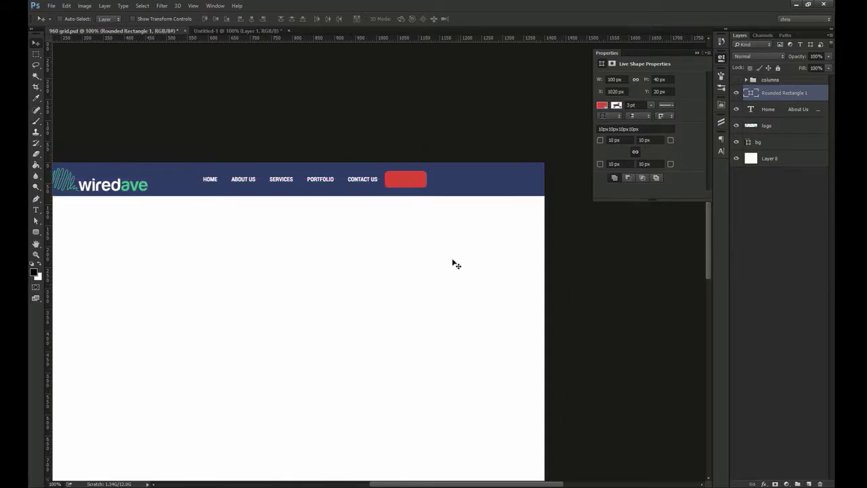
scroll(433, 191, up, 3)
Duplicate the nav text onto the red button, retype it GET QUOTE and centre it
click(333, 182)
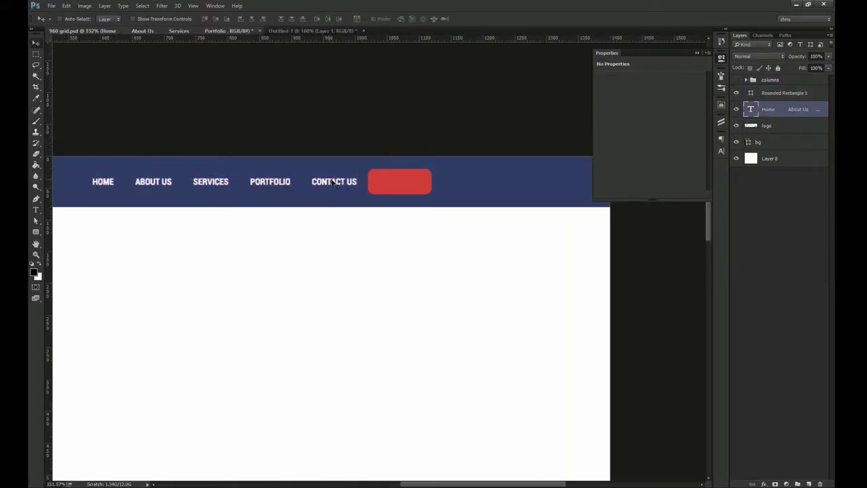
drag(777, 120, 780, 87)
drag(149, 195, 441, 195)
double_click(420, 182)
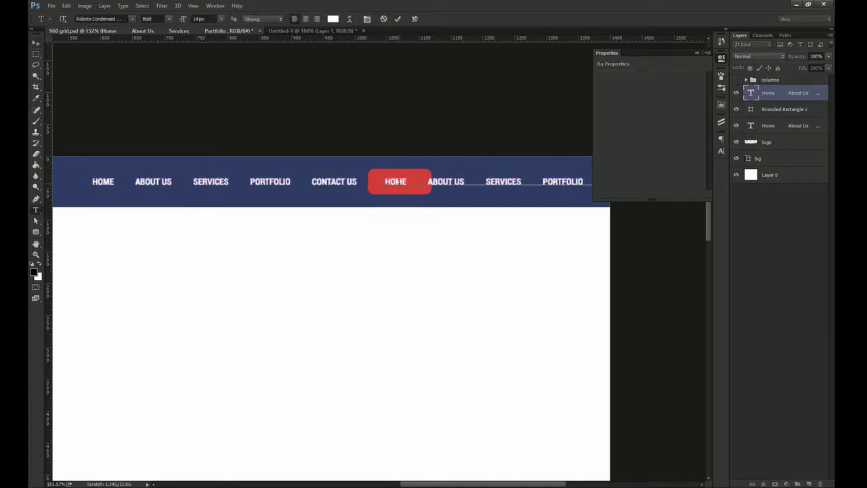
text(Get Q)
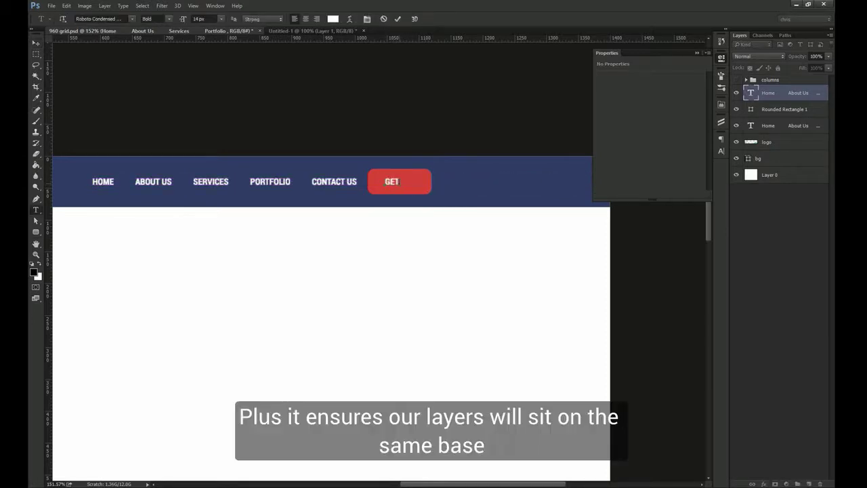
key(ctrl+Return)
key(v)
shift+click(389, 189)
click(251, 19)
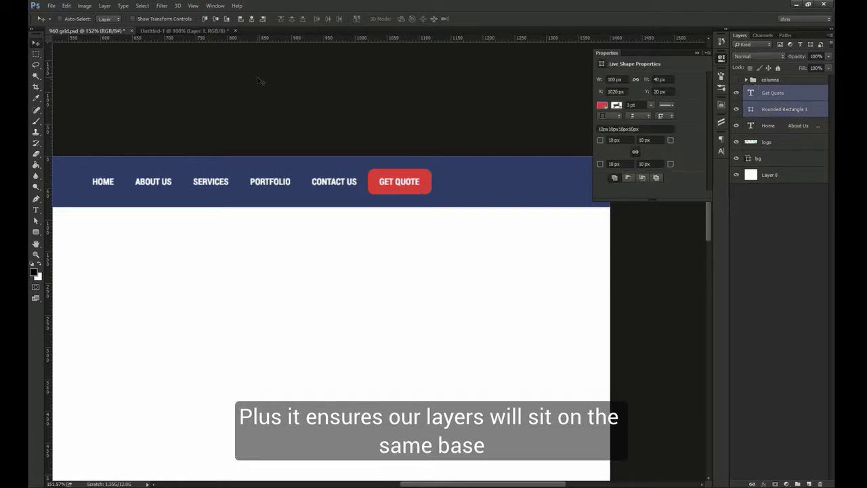
Nudge the GET QUOTE button into line with the column guide
key(ctrl+semicolon)
key(z)
drag(379, 149, 338, 235)
key(v)
key(z)
key(v)
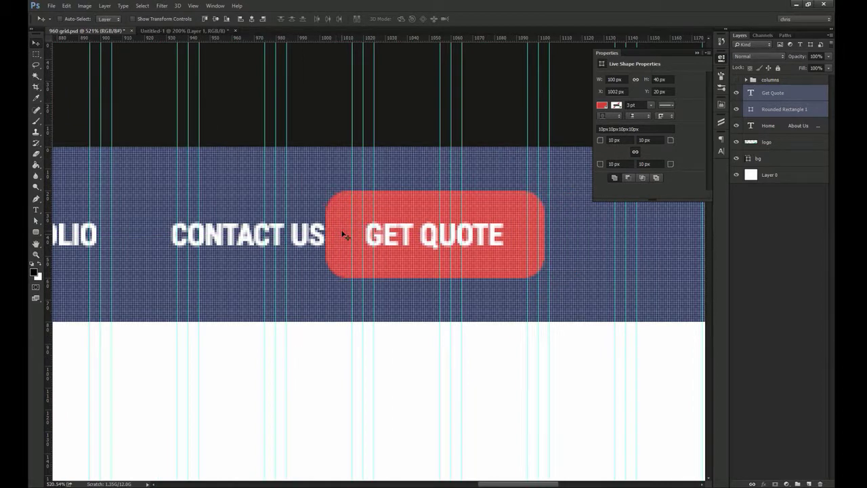
key(Left)
key(shift+Right)
key(shift+Right)
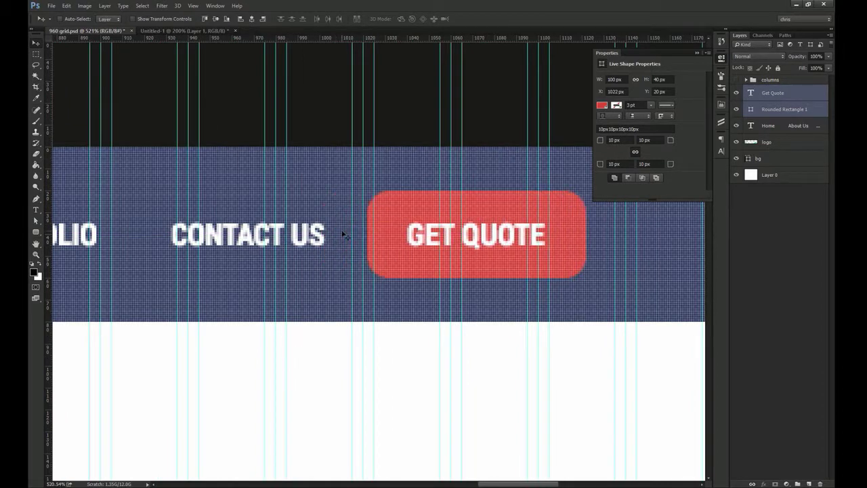
key(shift+Right)
Shift the nav links and button left together, then group the button with its label
shift+click(326, 237)
key(ctrl+1)
drag(302, 238, 273, 236)
click(785, 110)
shift+click(775, 95)
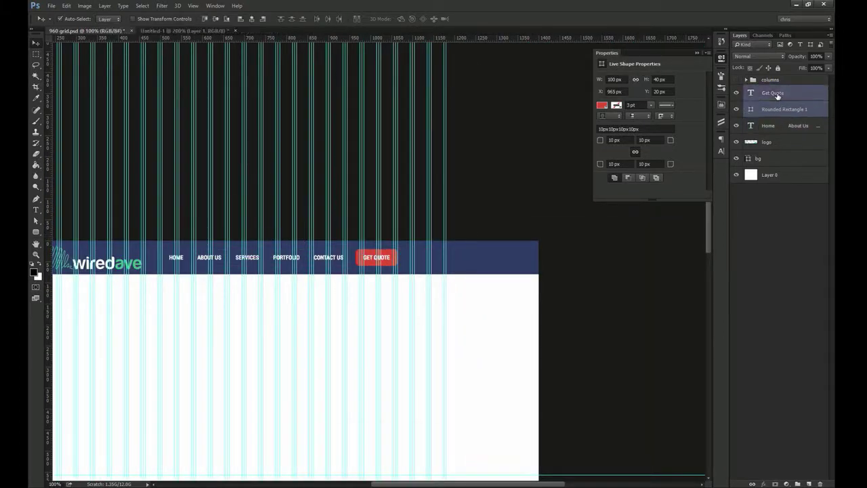
key(ctrl+g)
scroll(474, 265, up, 4)
Duplicate the GET QUOTE button to its right and relabel the copy LIVE CHAT, centred
drag(268, 289, 390, 299)
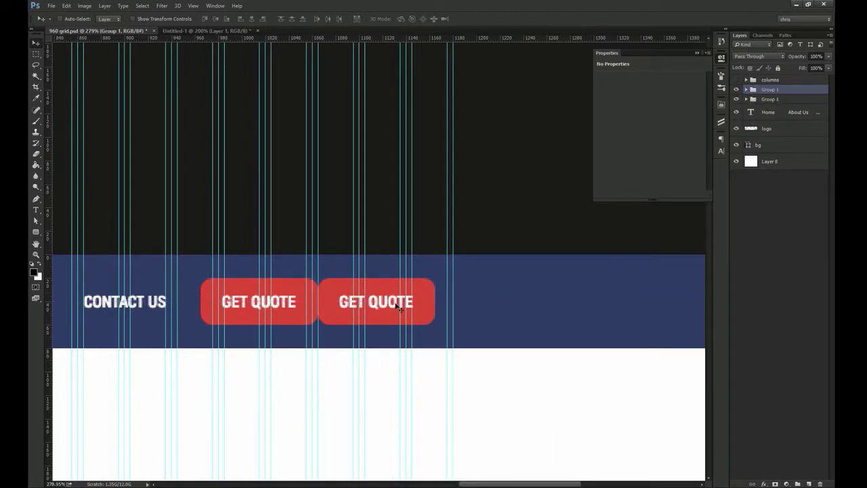
key(shift+Right)
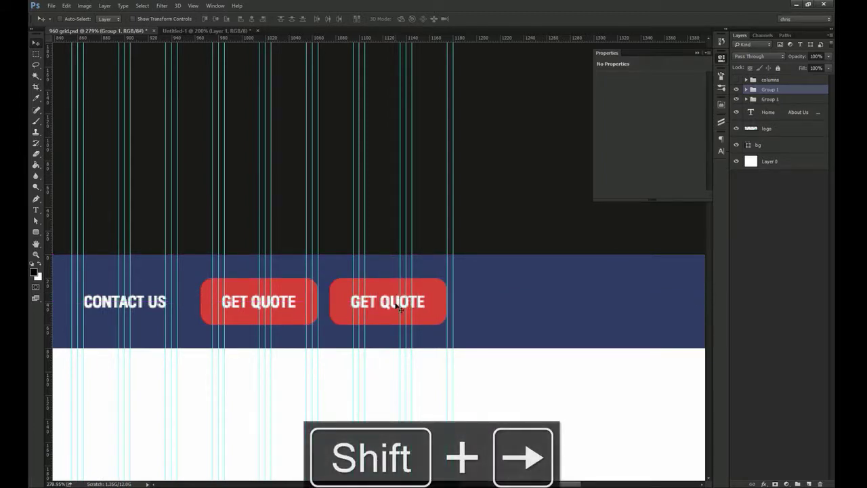
double_click(383, 300)
text(LIVE CHAT)
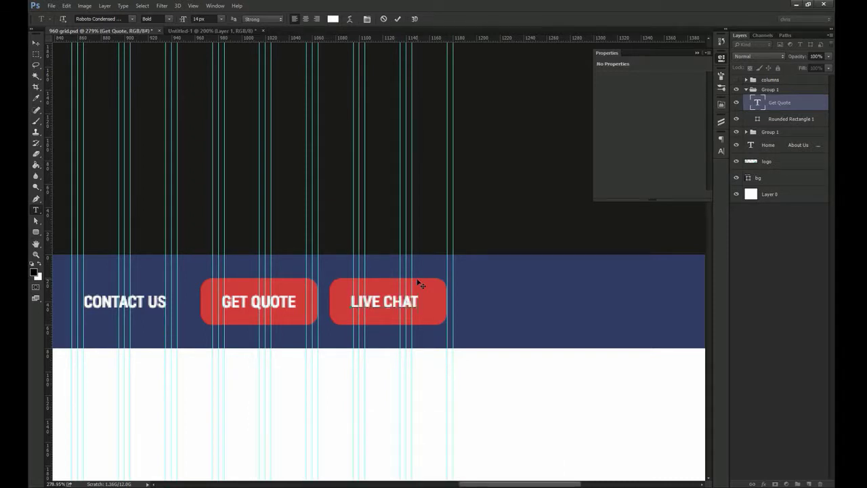
key(ctrl+Return)
key(v)
ctrl+shift+click(440, 290)
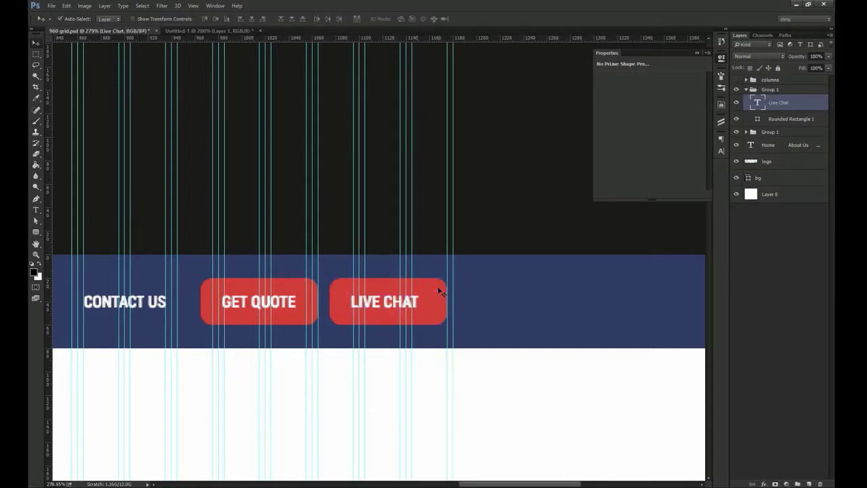
click(254, 19)
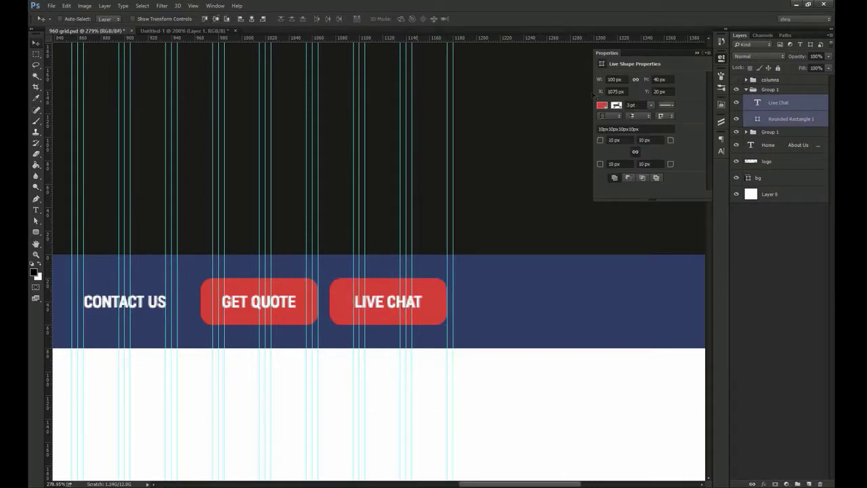
Fill the LIVE CHAT button shape with the logo's green (1dbb90)
ctrl+click(777, 103)
key(ctrl+1)
double_click(758, 119)
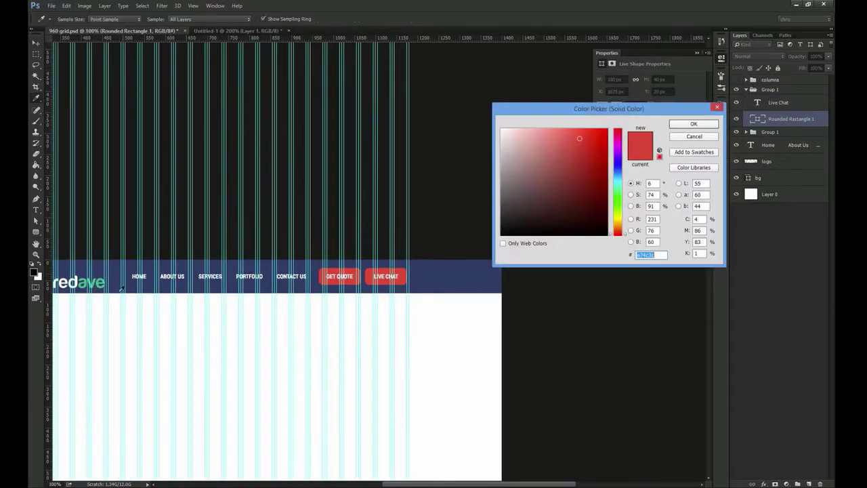
click(100, 281)
click(701, 126)
Nudge both buttons and the nav links slightly right, then hide the column guides
key(ctrl+space)
drag(430, 261, 471, 254)
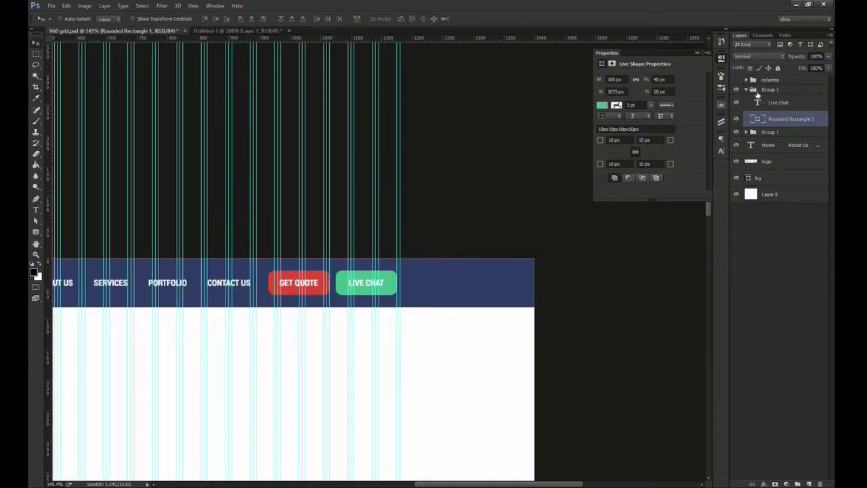
click(747, 90)
click(785, 91)
shift+click(777, 111)
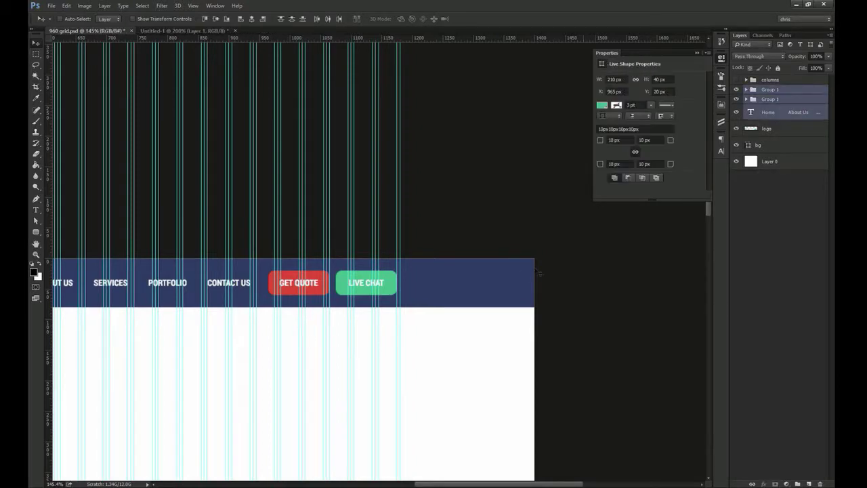
key(ctrl+space)
drag(420, 275, 407, 286)
key(Right)
key(Right)
key(Right)
key(Right)
key(Right)
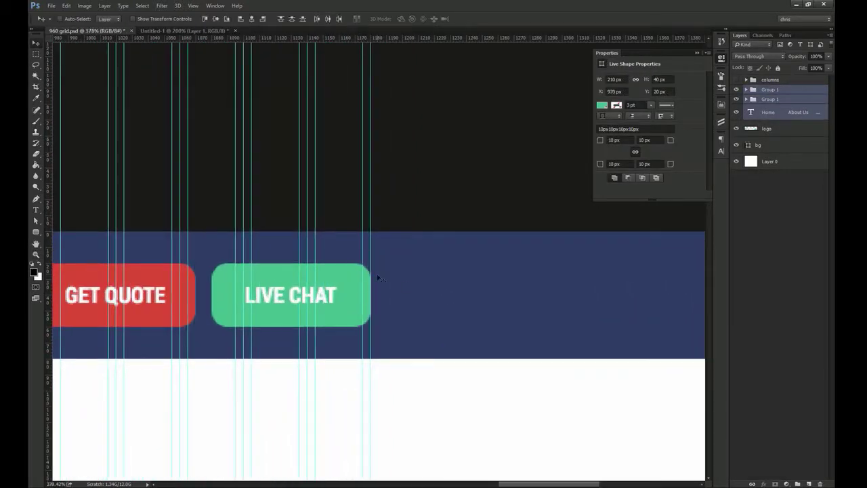
key(ctrl+1)
key(ctrl+semicolon)
scroll(443, 213, up, 2)
click(720, 60)
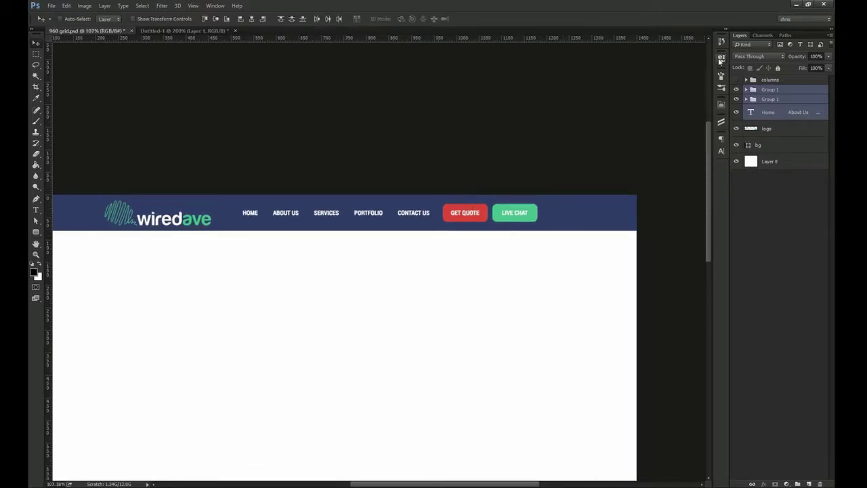
Rename the two button groups 'live chat' and 'get quote'
click(770, 90)
double_click(770, 89)
text(live chat)
key(Return)
double_click(770, 99)
text(ge)
key(Return)
Group all header layers from the background up to live chat
drag(465, 230, 492, 206)
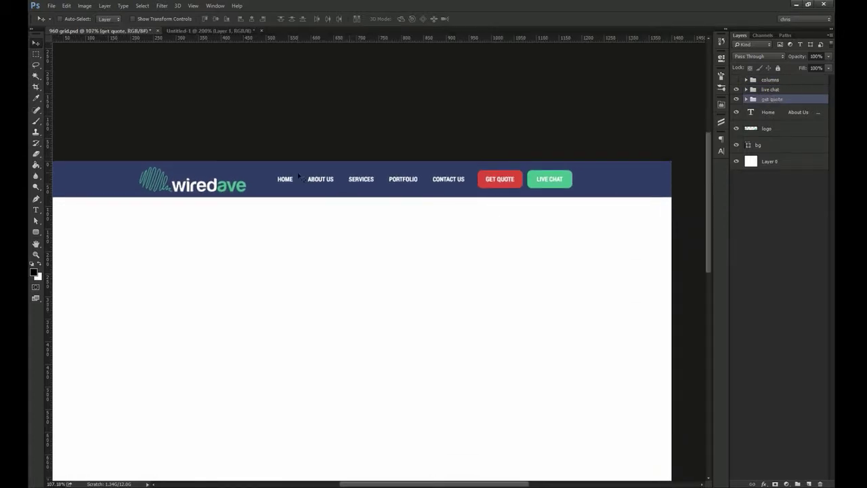
click(771, 143)
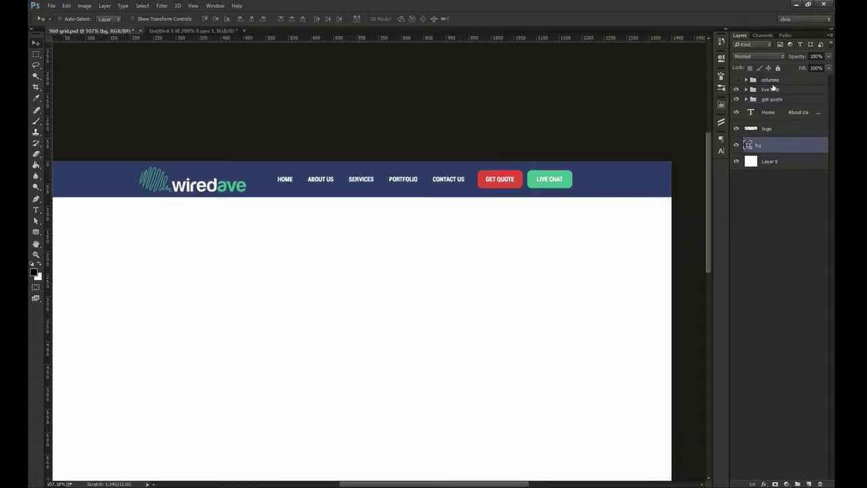
shift+click(772, 89)
key(ctrl+g)
Preview the mockup full screen, then name the new group 'header'
key(f)
key(f)
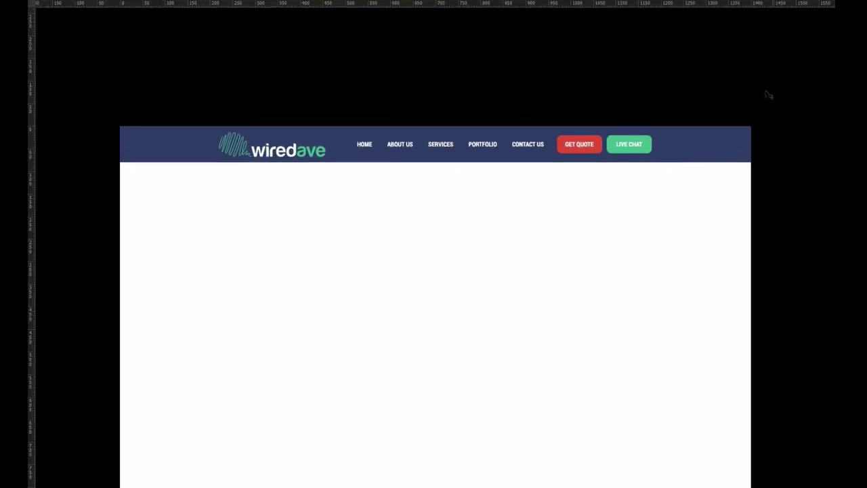
key(f)
drag(563, 185, 231, 167)
key(f)
key(f)
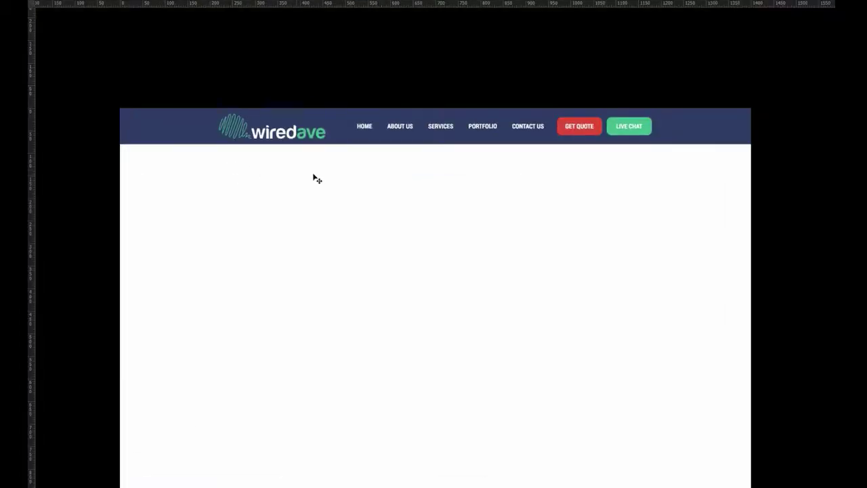
key(f)
double_click(769, 89)
text(header)
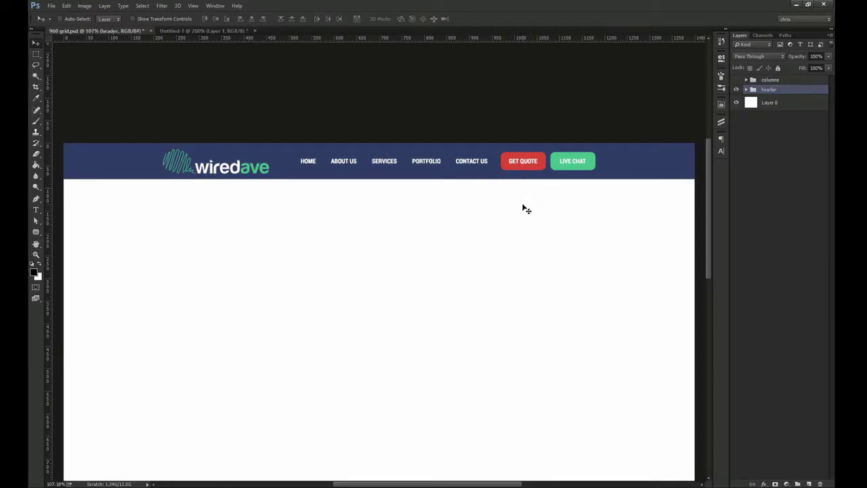
Set the HOME nav label's text colour to pale blue, hex d1ddf6
double_click(313, 163)
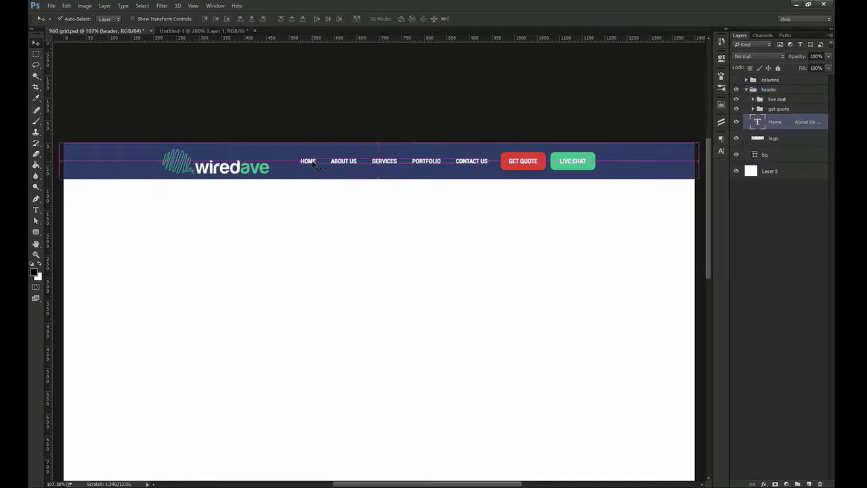
double_click(308, 161)
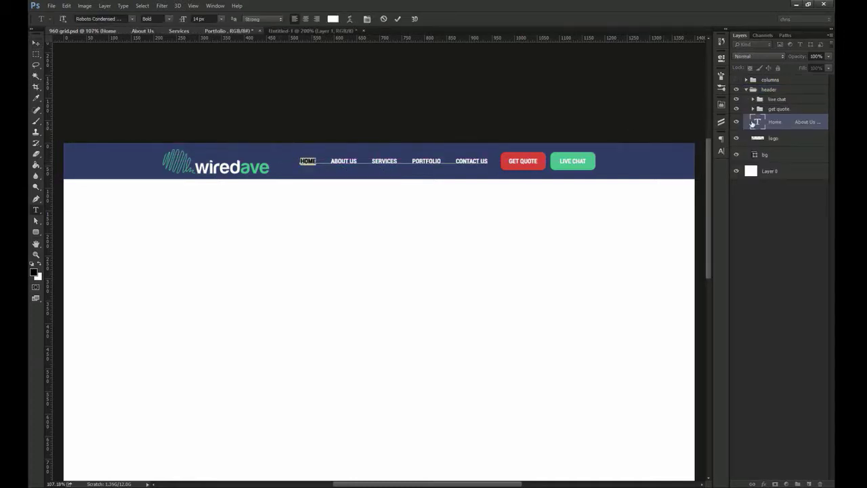
click(721, 150)
click(695, 189)
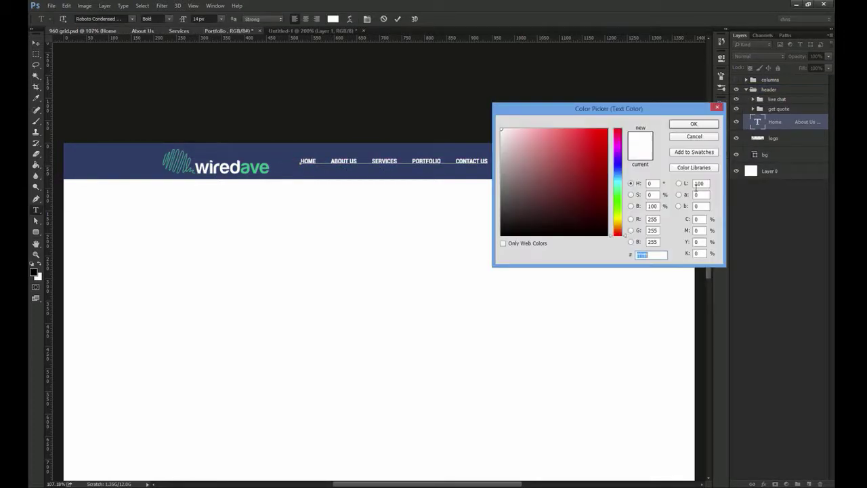
drag(613, 111, 634, 132)
click(406, 176)
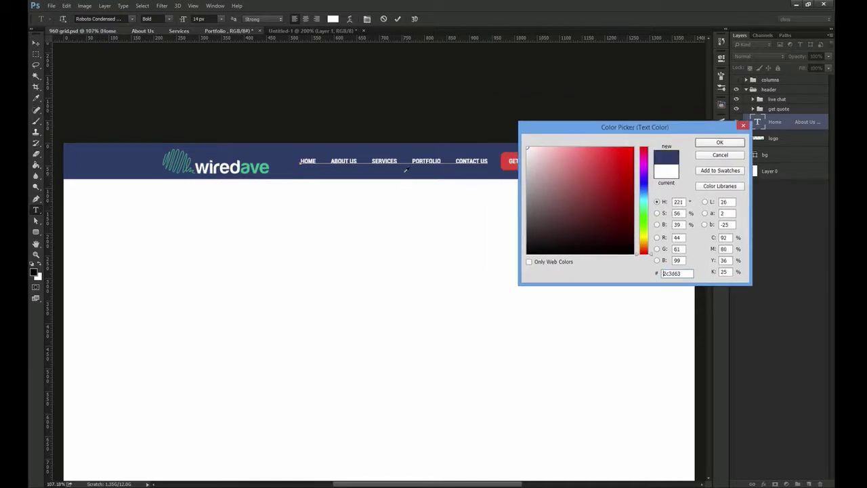
mouse_move(568, 176)
mouse_down()
mouse_move(546, 174)
mouse_move(552, 181)
mouse_move(553, 168)
mouse_up()
double_click(668, 273)
text(d1ddff6)
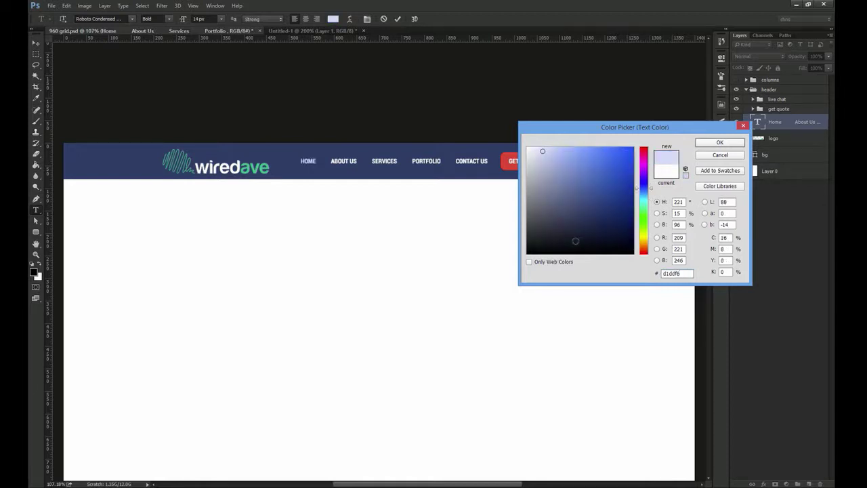
key(Return)
key(ctrl+Return)
Search Iconfinder in the browser for 'cursor' icons
key(v)
key(alt+Tab)
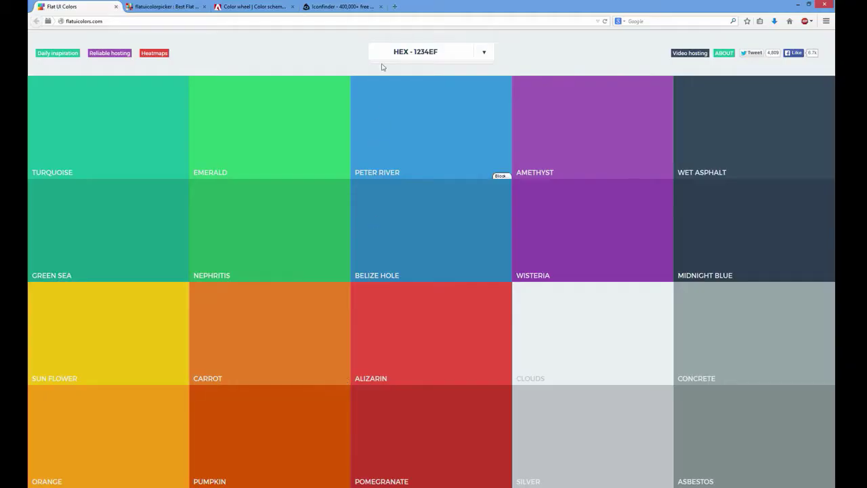
click(341, 6)
click(305, 134)
text(cursor)
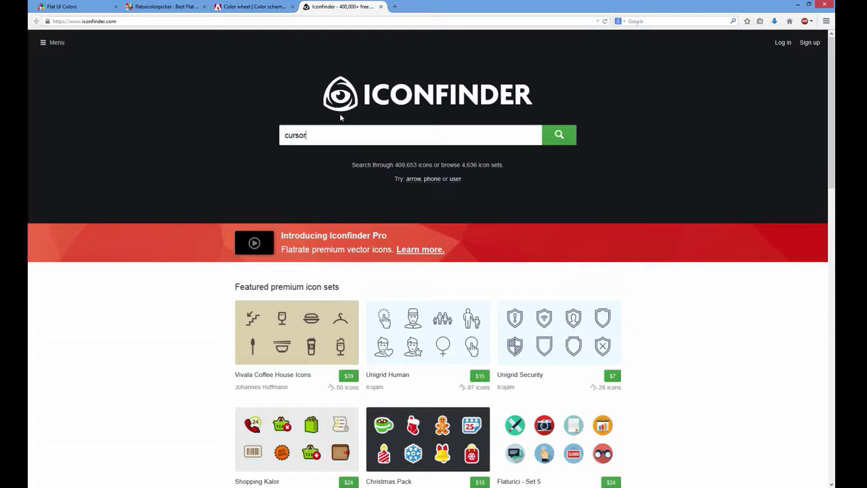
key(Return)
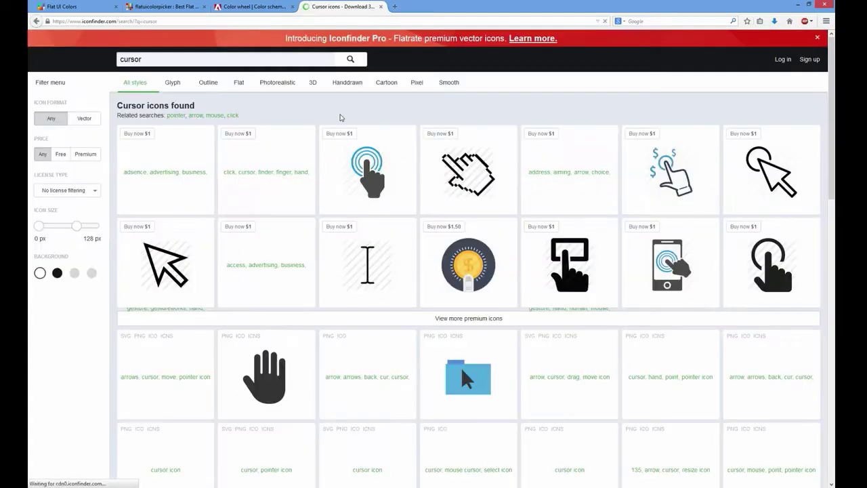
Download a small hand-pointer cursor icon as a PNG
scroll(318, 163, down, 2)
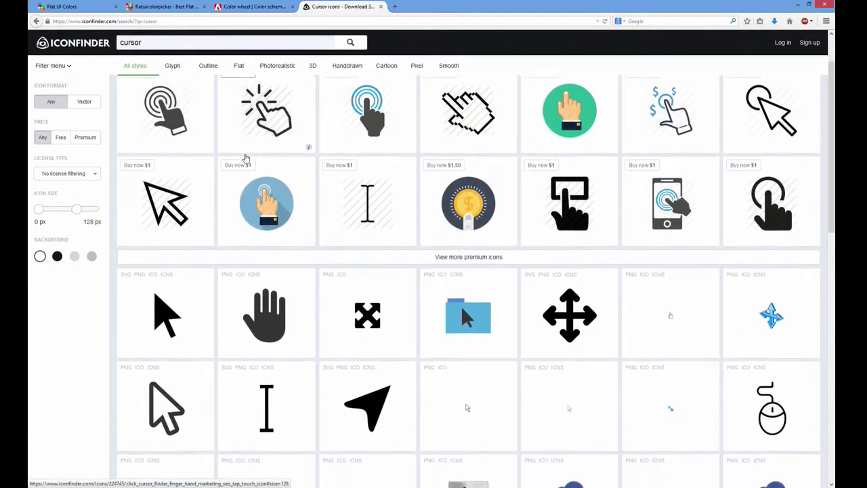
scroll(709, 275, up, 2)
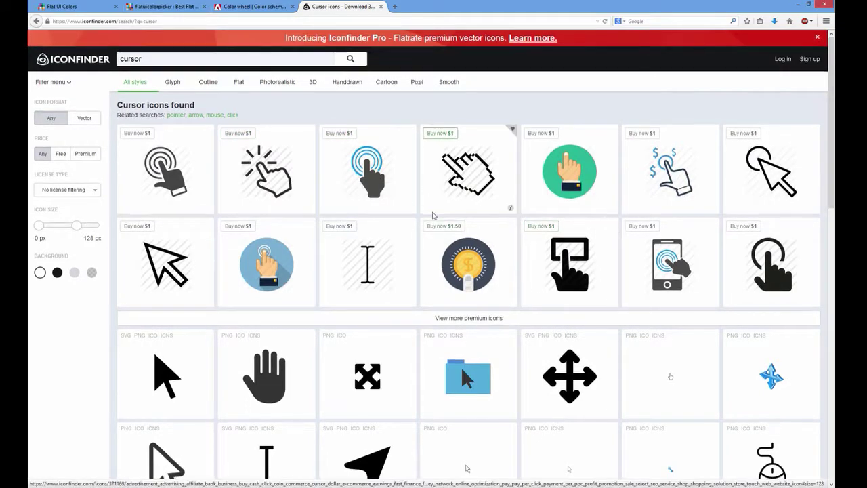
scroll(431, 214, down, 2)
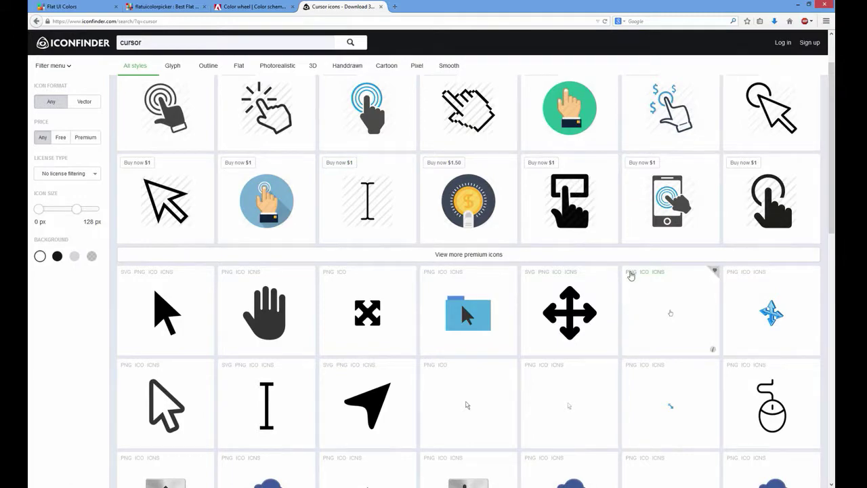
click(631, 277)
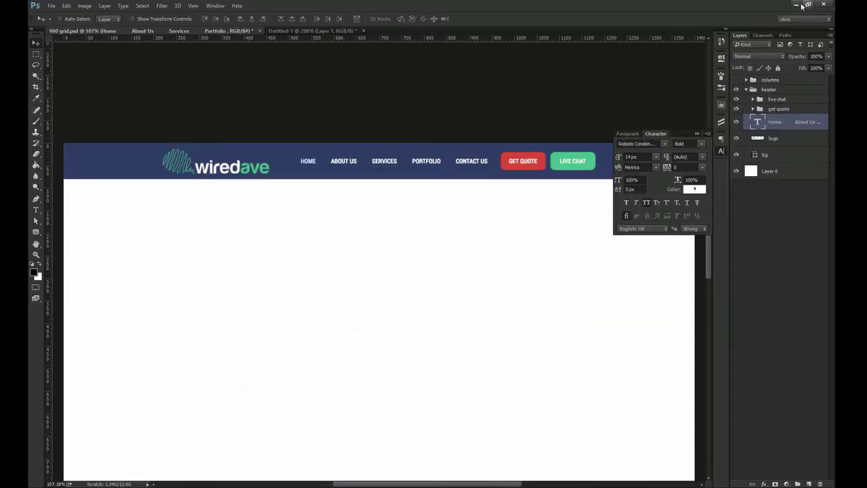
click(797, 4)
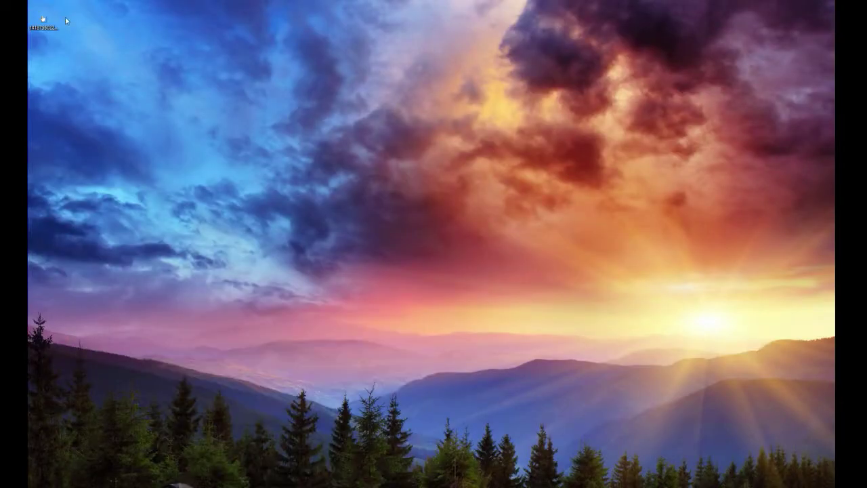
Place the downloaded hand-pointer icon into the mockup beneath the SERVICES link
drag(206, 460, 287, 384)
key(Return)
drag(407, 279, 348, 190)
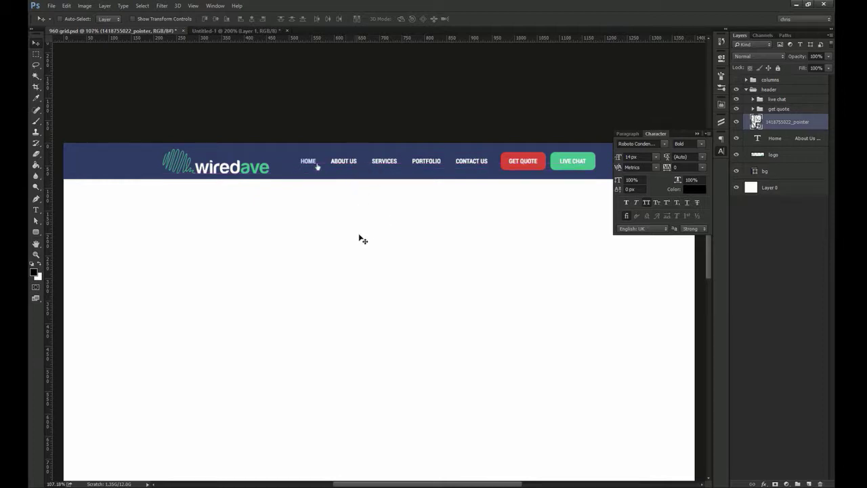
click(721, 152)
drag(337, 145, 405, 160)
Recolour the SERVICES nav label with the logo's green
key(z)
key(t)
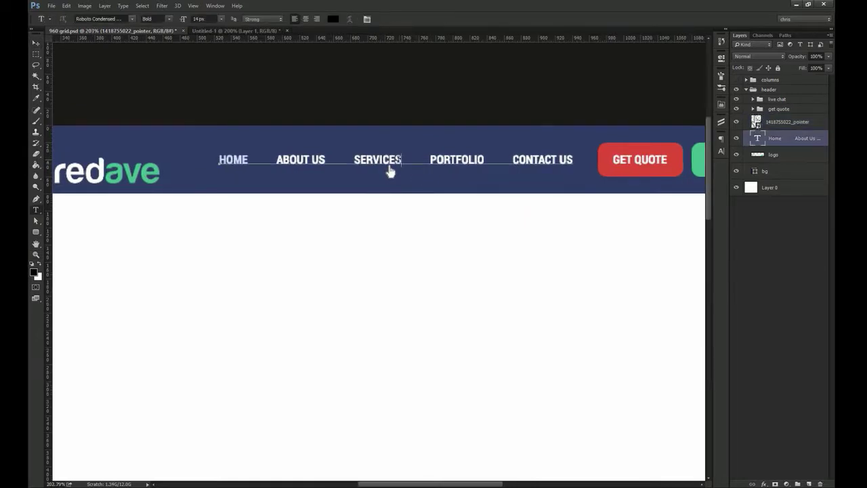
double_click(378, 159)
click(332, 18)
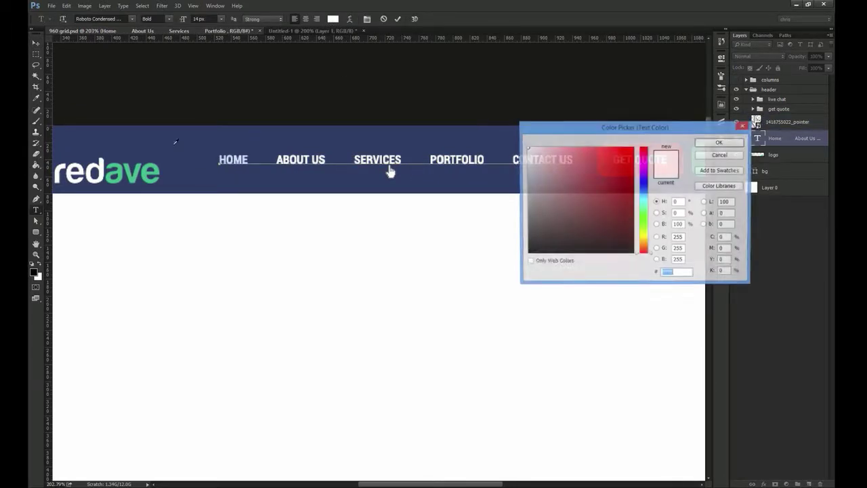
click(147, 181)
click(718, 144)
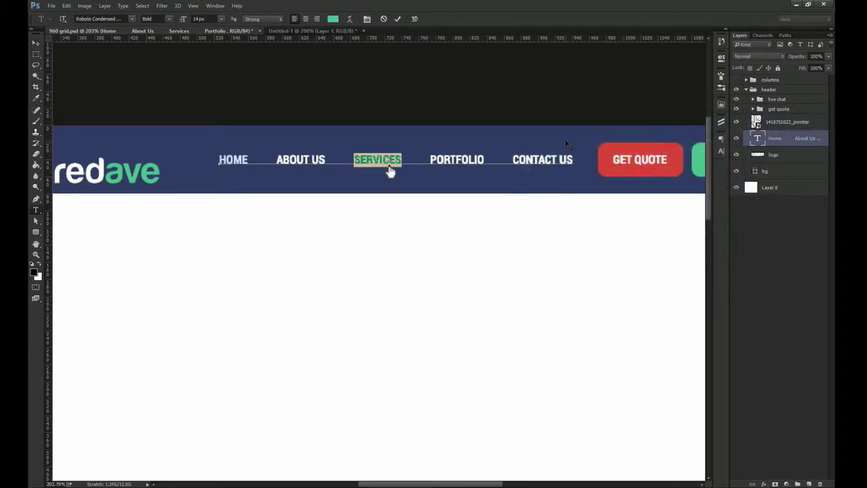
key(ctrl+Return)
key(ctrl+1)
key(v)
Rename the base Layer 0 to 'bg'
drag(455, 237, 444, 207)
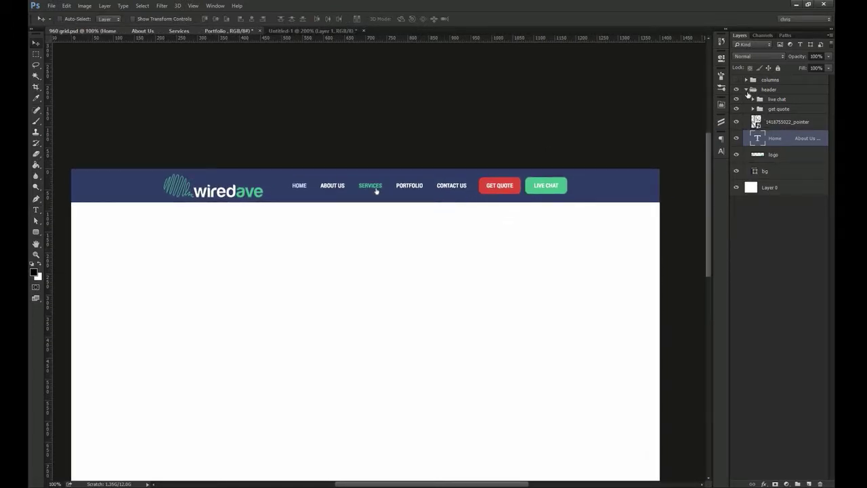
click(747, 90)
double_click(770, 102)
text(bg)
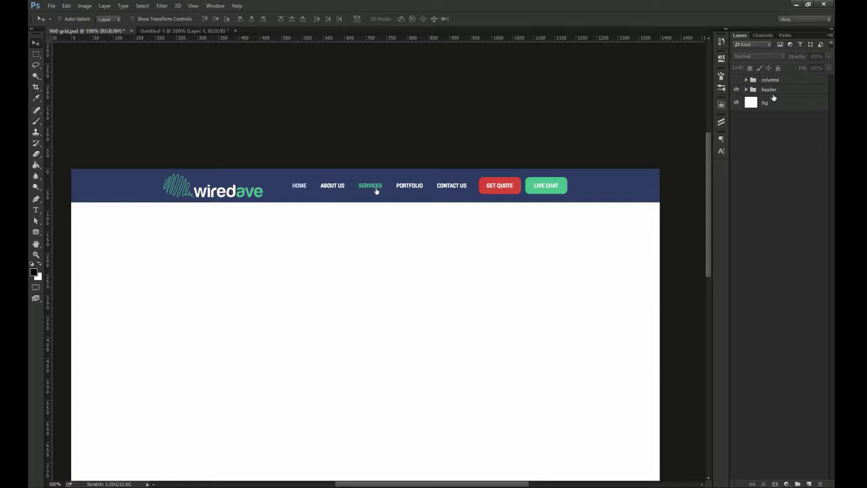
key(Return)
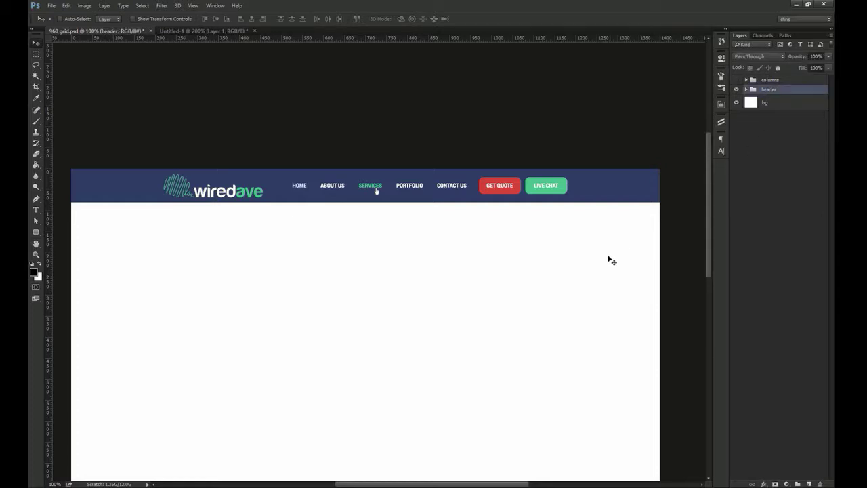
scroll(612, 260, down, 1)
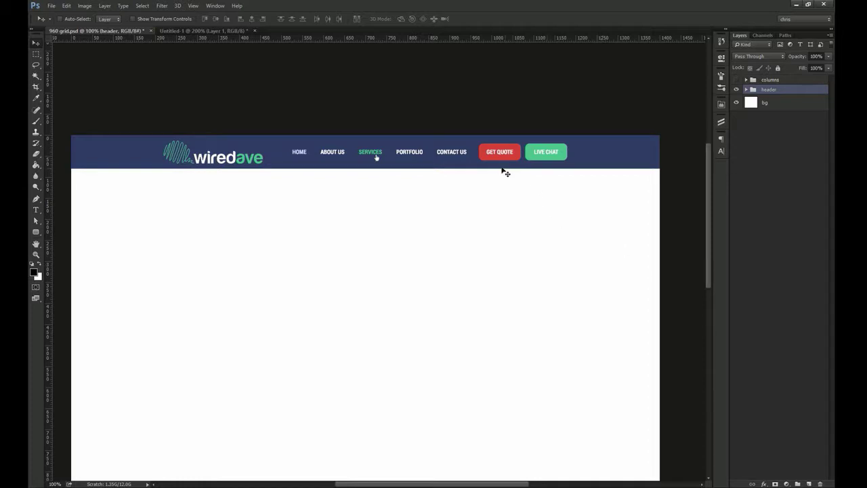
Set the GET QUOTE and LIVE CHAT button corner radius to 5 px
ctrl+click(481, 157)
ctrl+shift+click(541, 158)
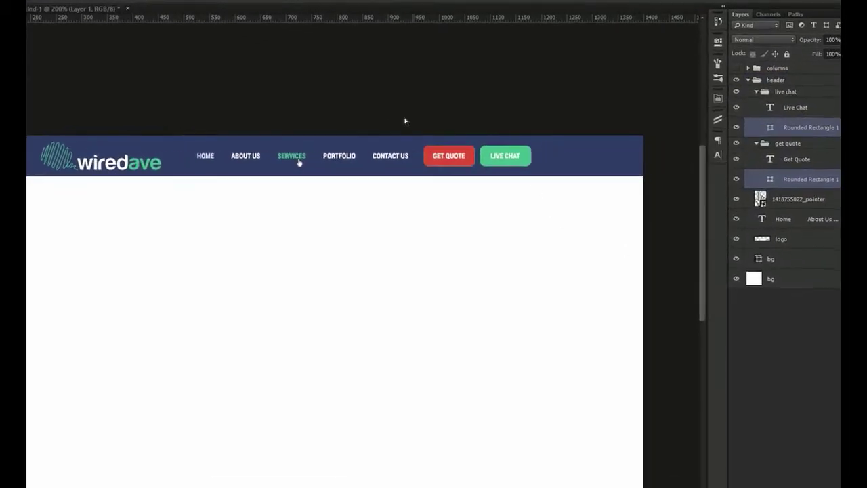
key(a)
click(720, 53)
drag(565, 147, 382, 149)
text(5)
key(Return)
key(Return)
click(713, 13)
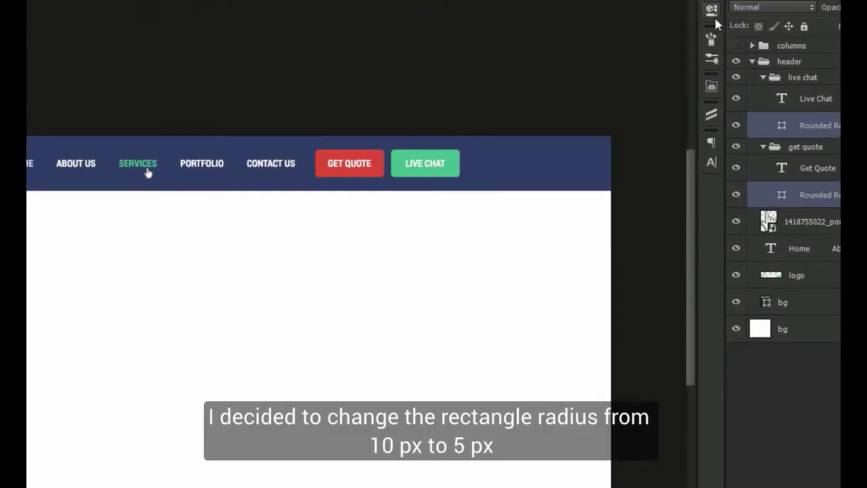
Collapse the live chat, get quote and header groups in the Layers panel
click(763, 78)
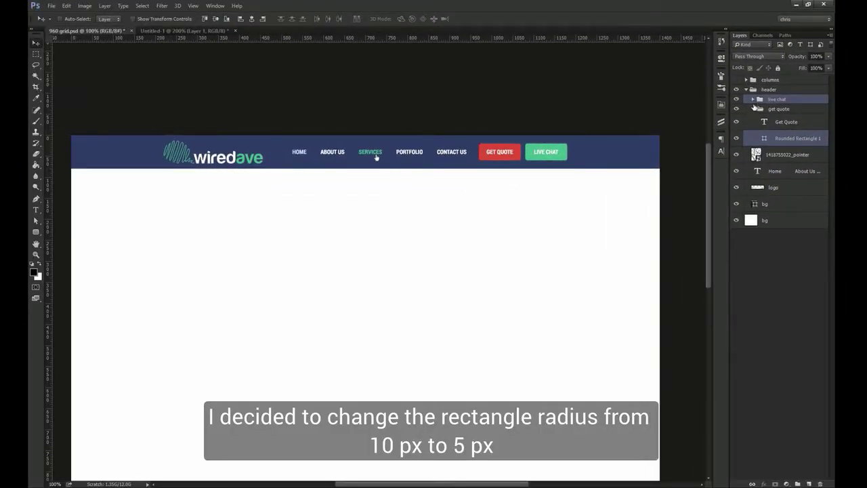
click(755, 108)
click(769, 90)
click(746, 90)
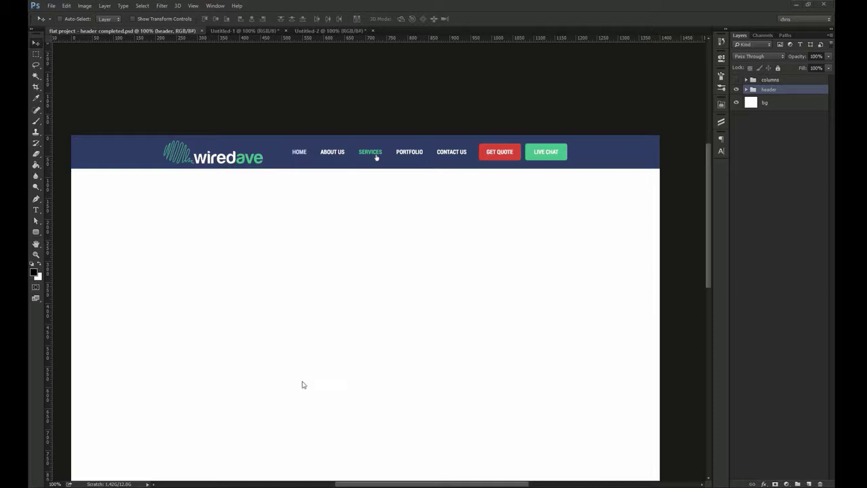
drag(316, 382, 333, 298)
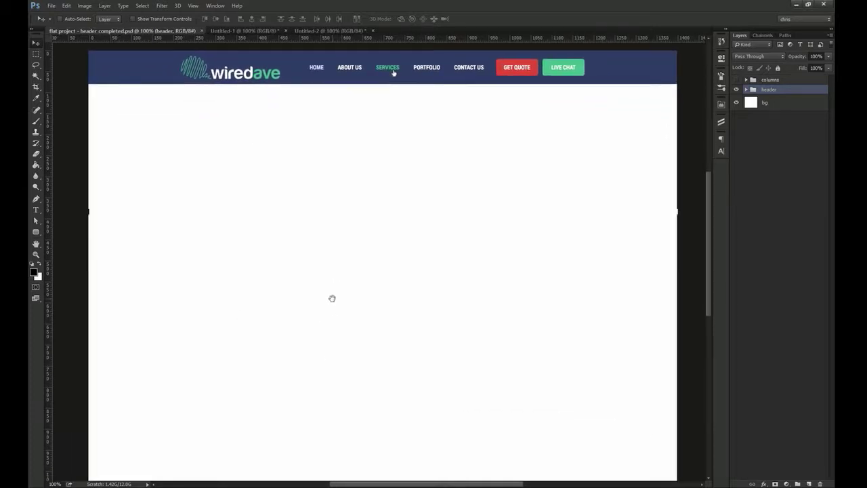
drag(36, 231, 62, 228)
drag(88, 84, 678, 336)
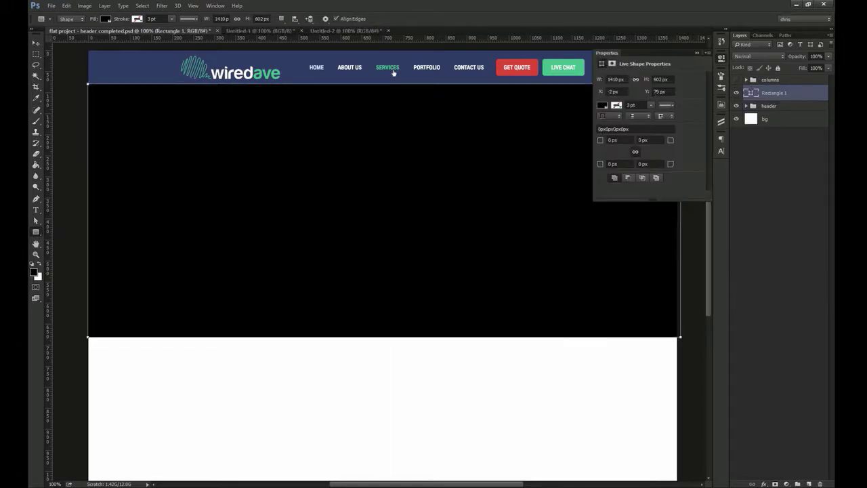
click(661, 79)
text(700)
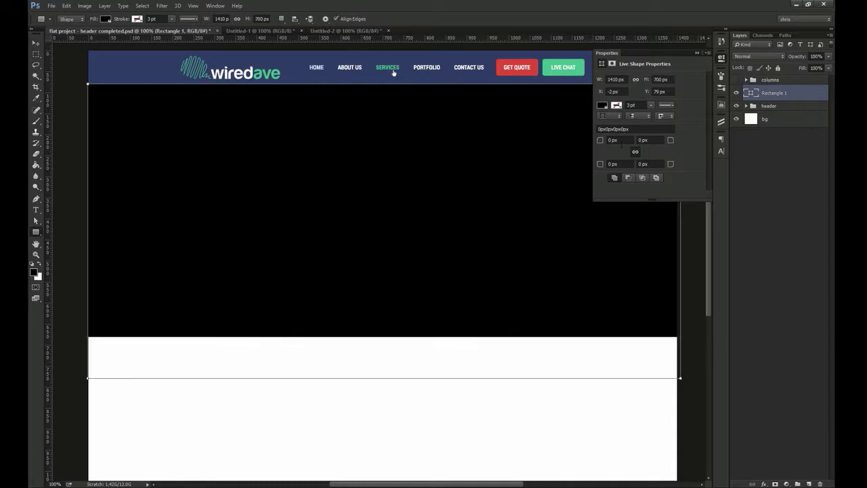
key(Return)
key(ctrl+t)
drag(683, 265, 680, 265)
key(Return)
key(ctrl+a)
click(262, 19)
key(ctrl+d)
double_click(748, 92)
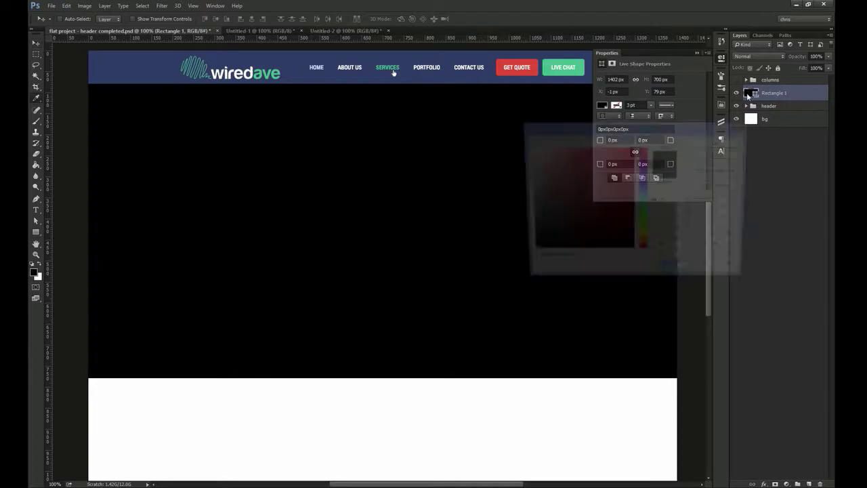
text(597ac6)
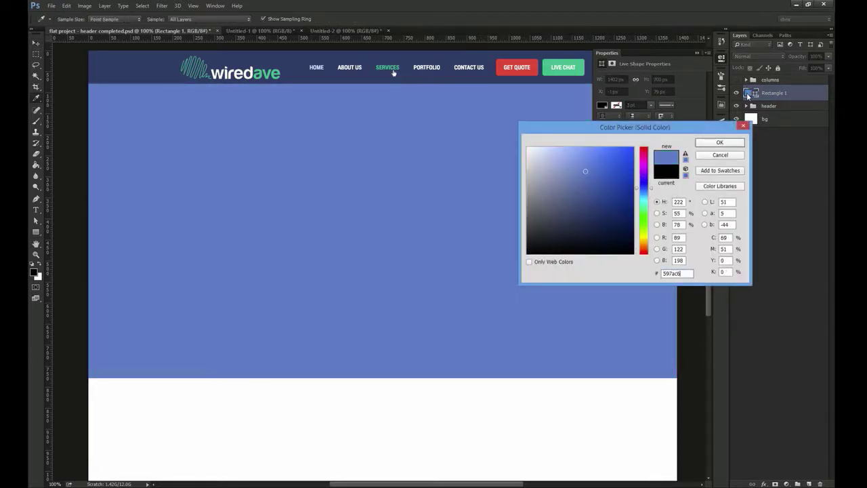
key(Return)
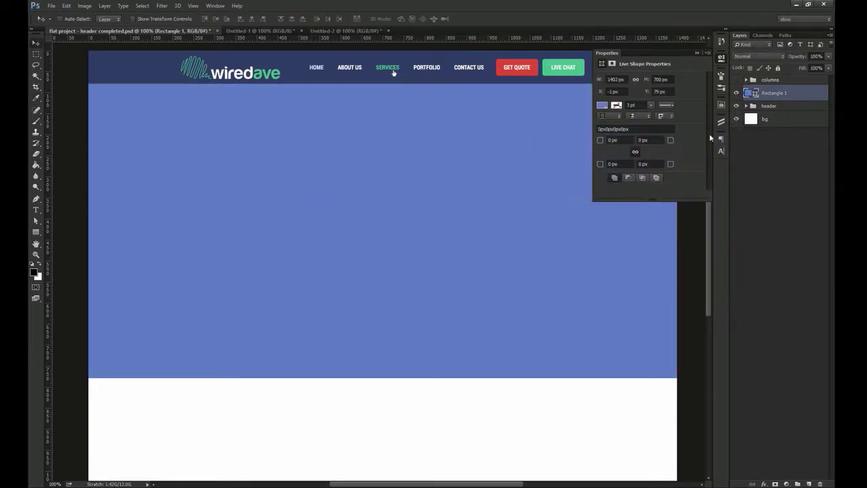
click(723, 61)
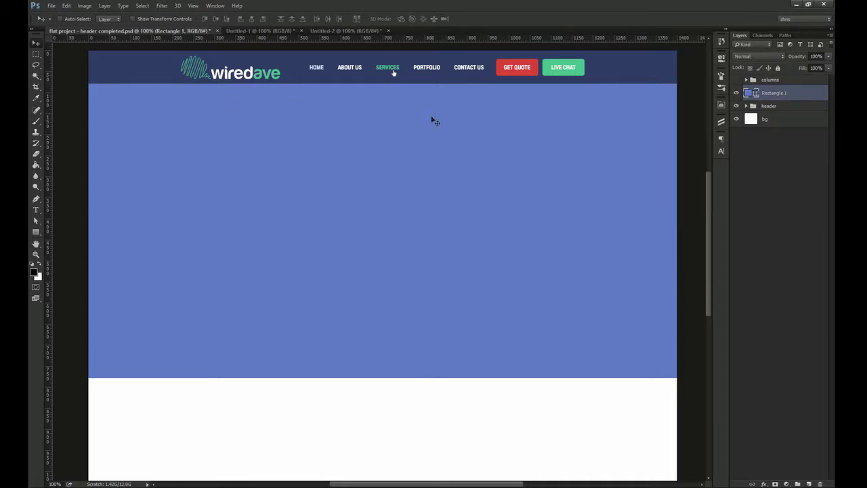
drag(416, 135, 372, 211)
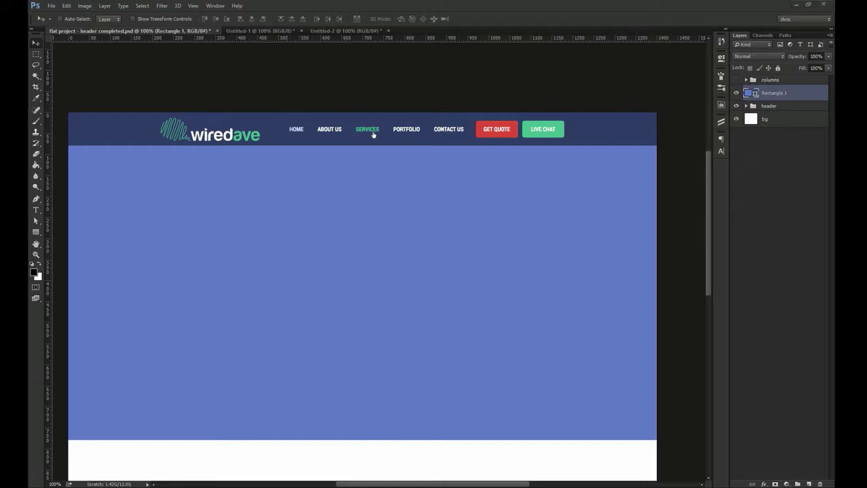
Paste the heading 'WORLD CLASS WEB AND MOBILE SOLUTIONS' onto the blue band and centre it on the canvas
key(t)
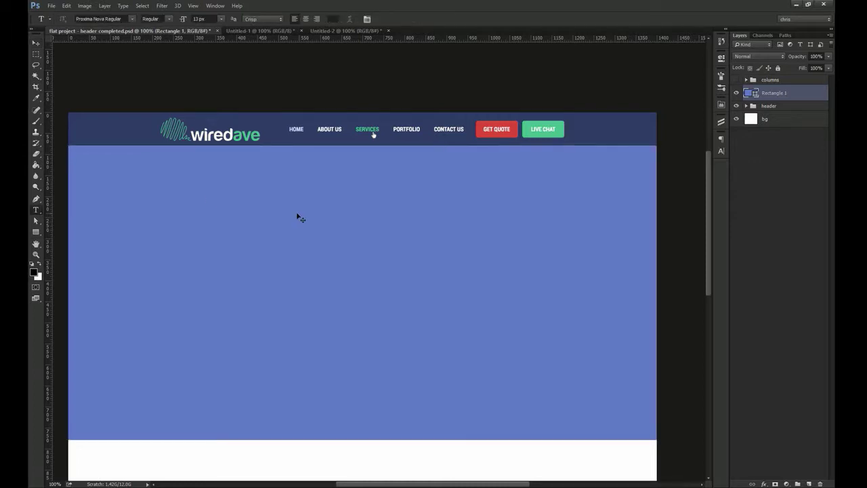
click(264, 207)
text(World Class Web and Mobile Solutions)
key(ctrl+Return)
key(v)
drag(350, 215, 371, 218)
click(721, 150)
key(ctrl+a)
click(254, 19)
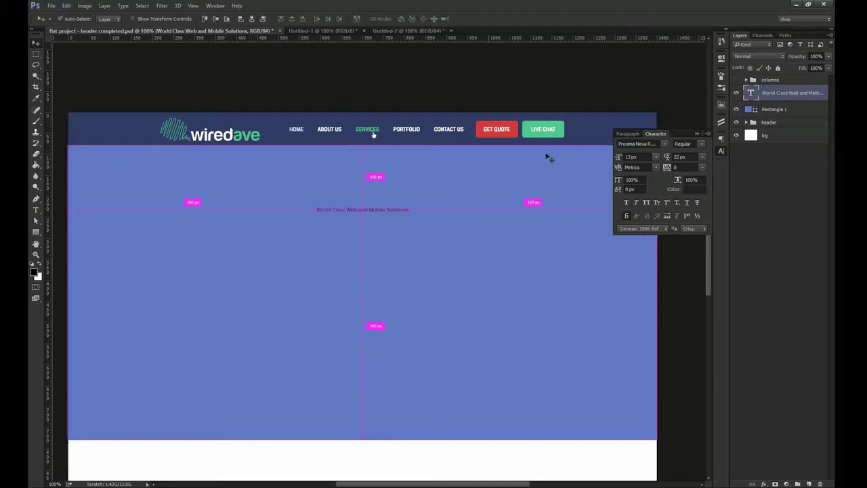
Style the heading Roboto Condensed Bold, 50 px, all caps, in white
triple_click(641, 143)
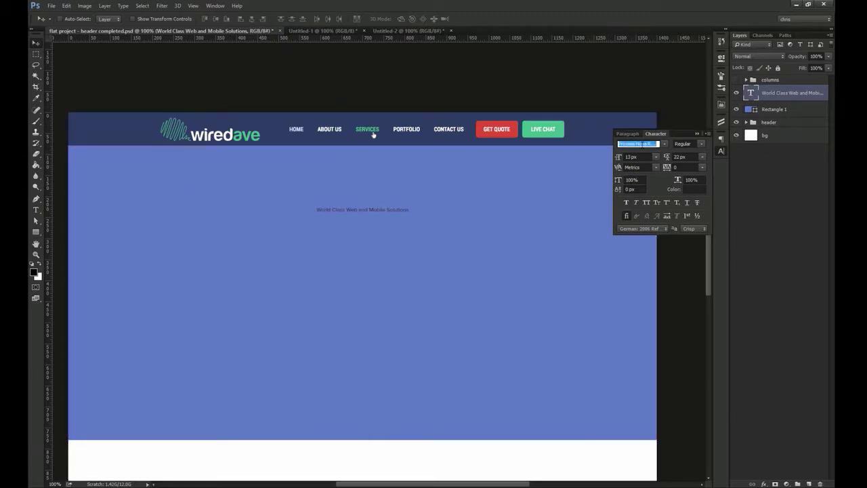
text(roboto con)
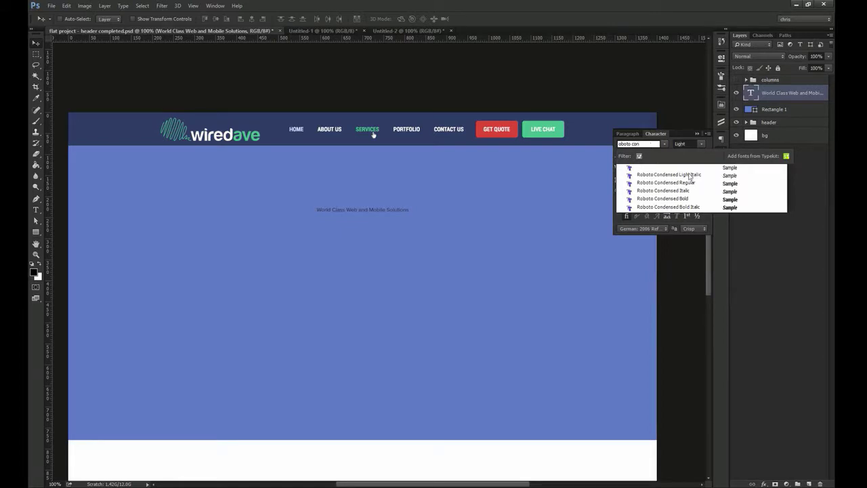
click(686, 198)
text(50)
key(Return)
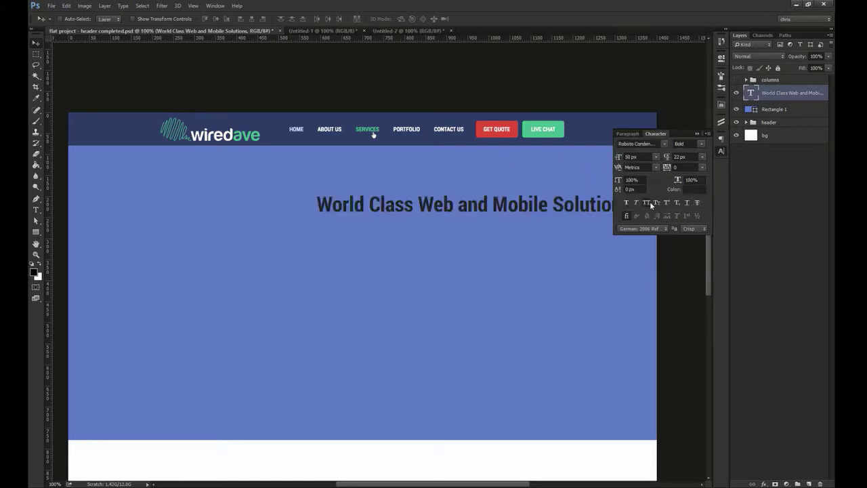
click(647, 203)
click(694, 190)
drag(540, 175, 529, 149)
click(718, 143)
Set the heading to Smooth anti-aliasing and Auto leading, re-centre it and nudge it up
click(694, 229)
click(696, 255)
click(702, 157)
click(692, 166)
key(ctrl+a)
click(252, 19)
key(ctrl+d)
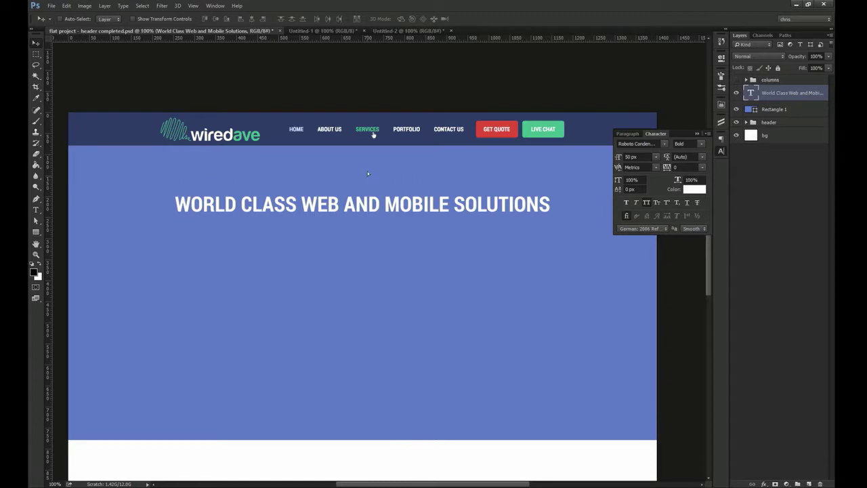
key(shift+Up)
key(shift+Up)
key(shift+Up)
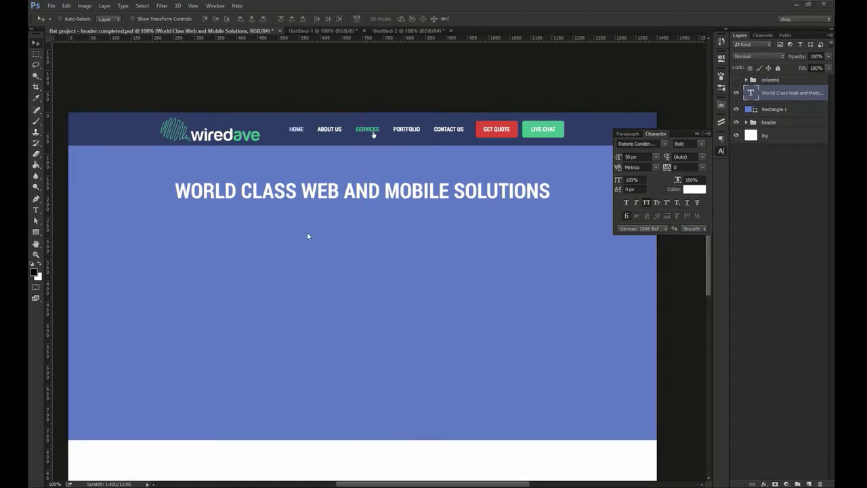
Paste the intro paragraph into a text box under the heading, with centred lines
key(t)
drag(175, 217, 567, 289)
text(We're a web and mobile development firm. Although our main services revolve around development,)
key(ctrl+Return)
key(v)
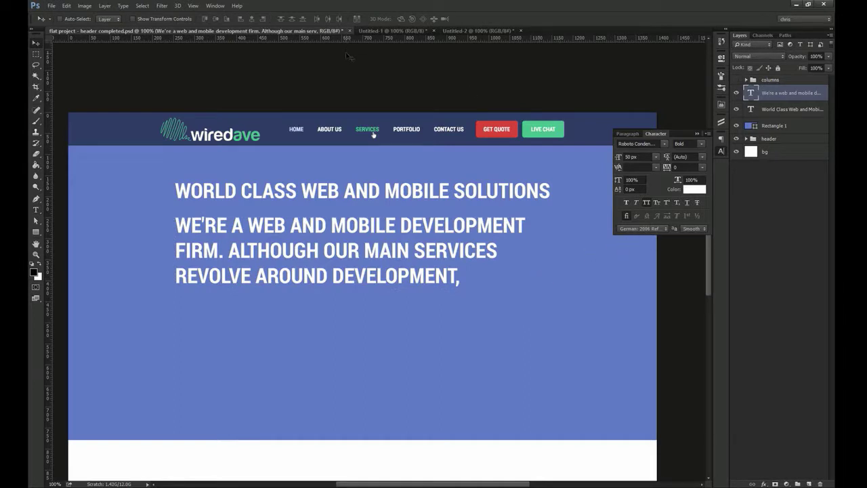
key(t)
click(301, 19)
key(v)
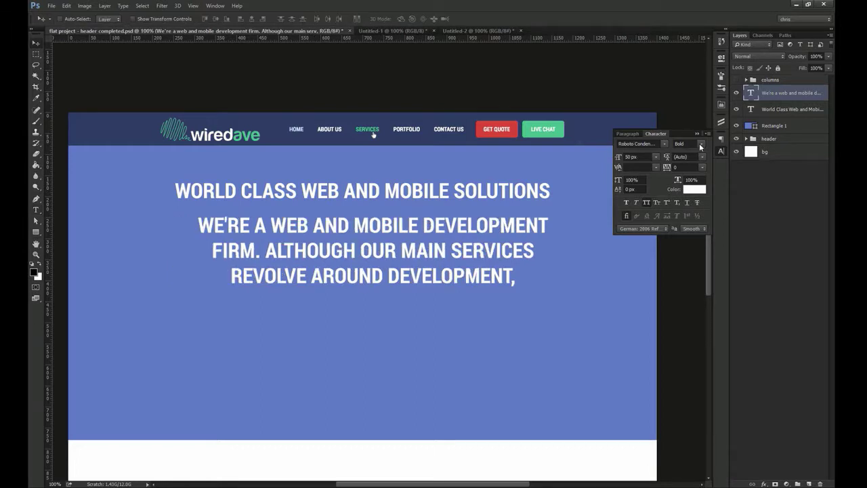
Make the paragraph Light 24 px without all caps, then move it up and centre it on the canvas
click(700, 145)
click(695, 156)
click(634, 157)
text(24)
key(Return)
click(646, 201)
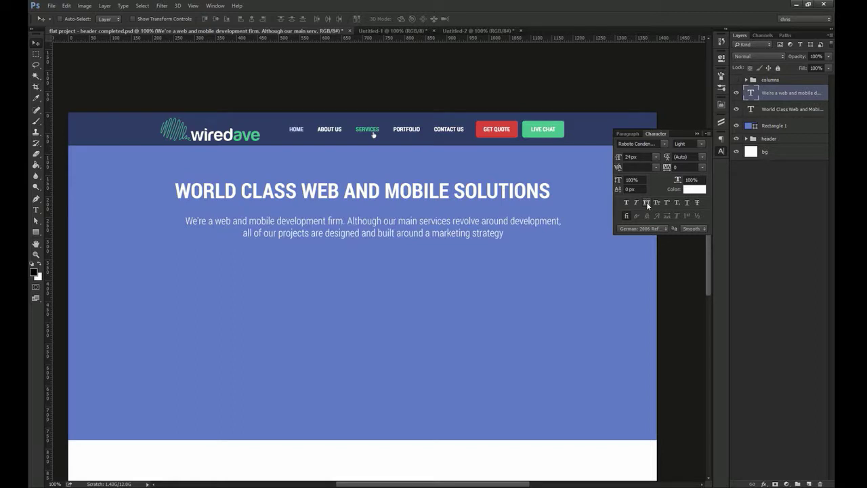
drag(474, 233, 474, 223)
key(ctrl+a)
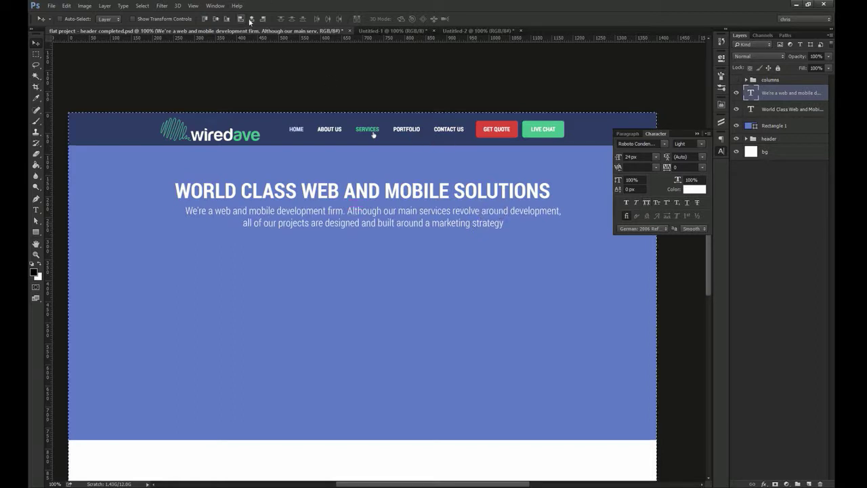
click(251, 19)
key(ctrl+d)
Nudge the heading and paragraph up about 10 px and reposition them together
click(306, 193)
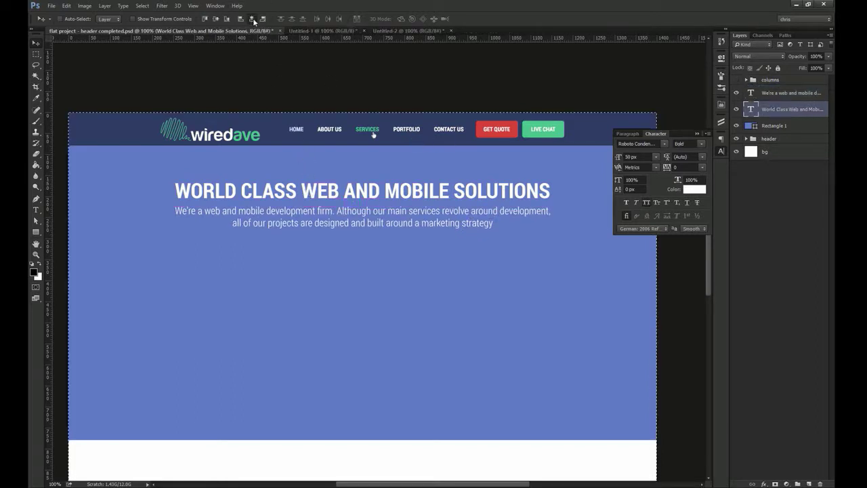
double_click(411, 210)
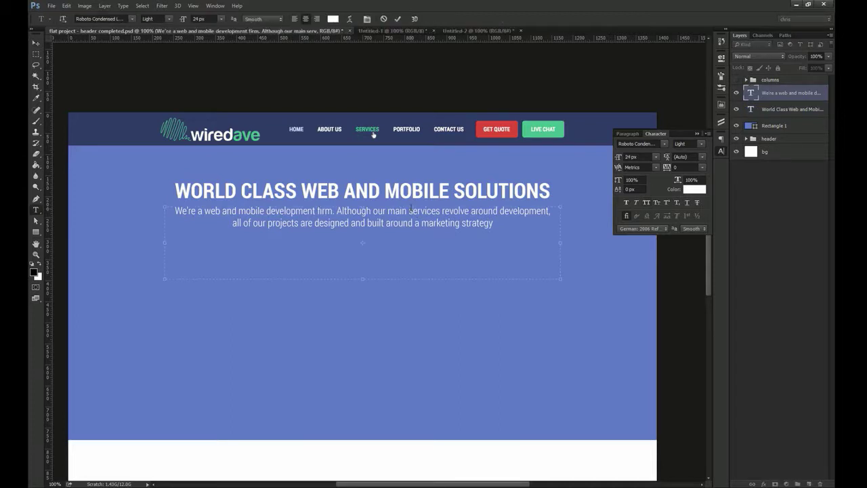
key(Escape)
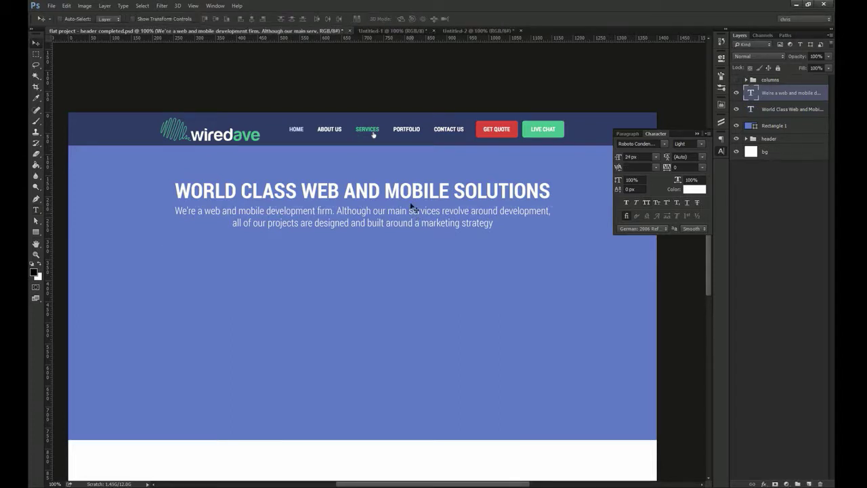
click(406, 193)
mouse_move(412, 144)
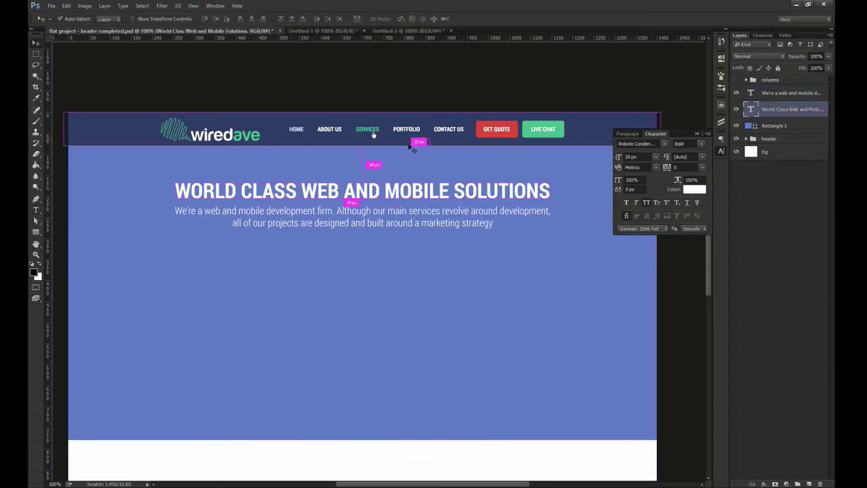
key(shift+Up)
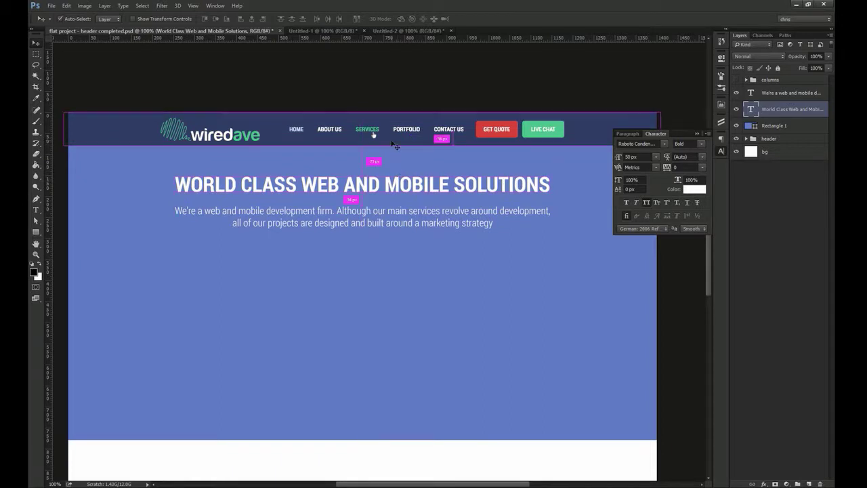
click(382, 210)
key(shift+Up)
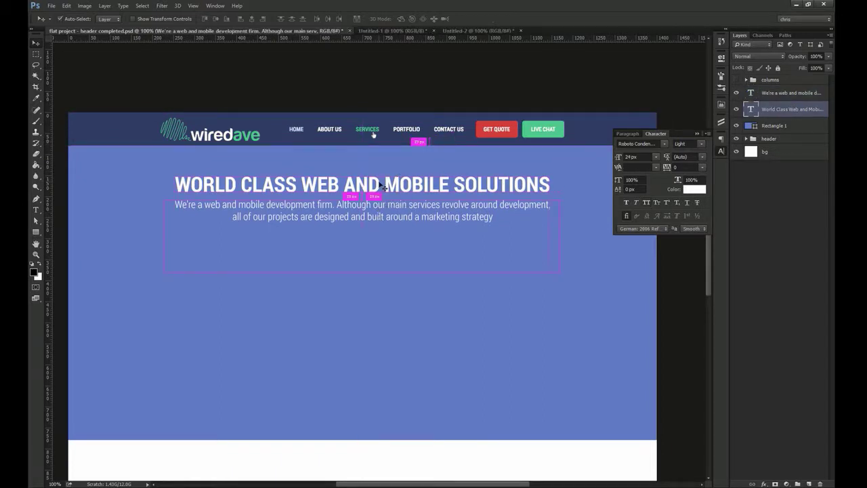
ctrl+shift+click(382, 213)
drag(380, 189, 381, 158)
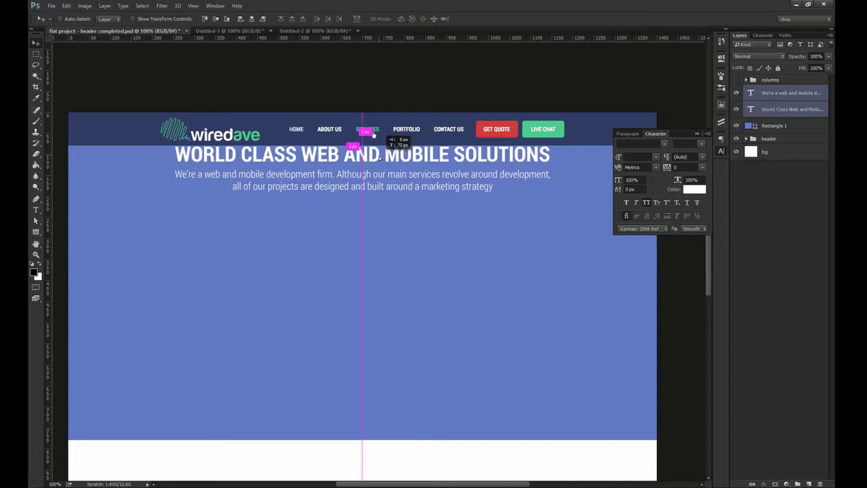
key(shift+Down)
key(shift+Down)
key(shift+Down)
key(shift+Down)
key(shift+Down)
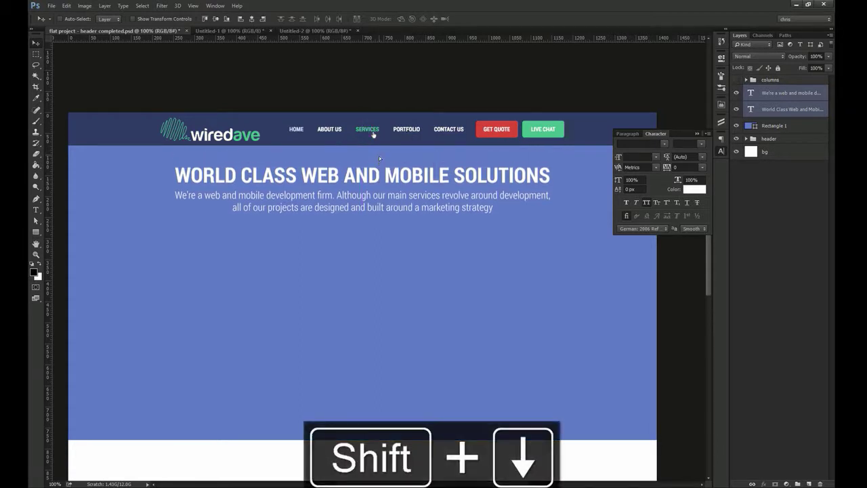
Zoom in and fine-tune the paragraph's spacing just under the heading
ctrl+click(354, 240)
ctrl+click(359, 209)
key(ctrl+space)
drag(353, 184, 376, 203)
drag(377, 204, 377, 192)
key(shift+Down)
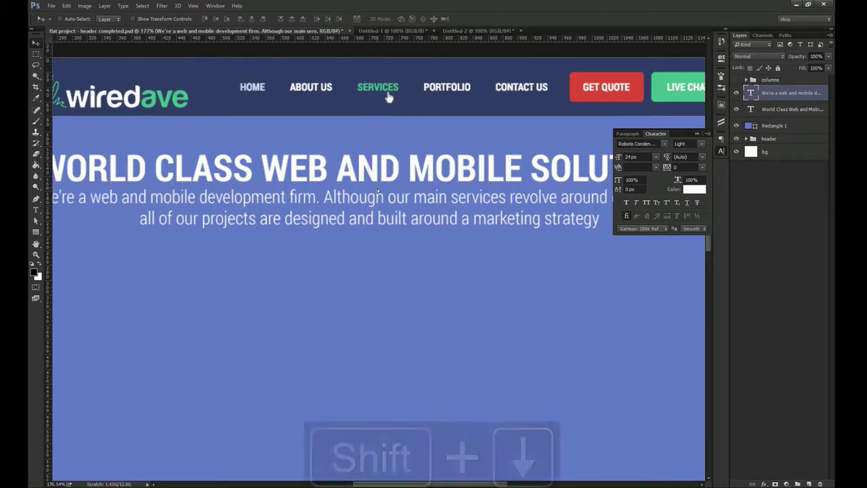
key(shift+Down)
scroll(377, 189, down, 2)
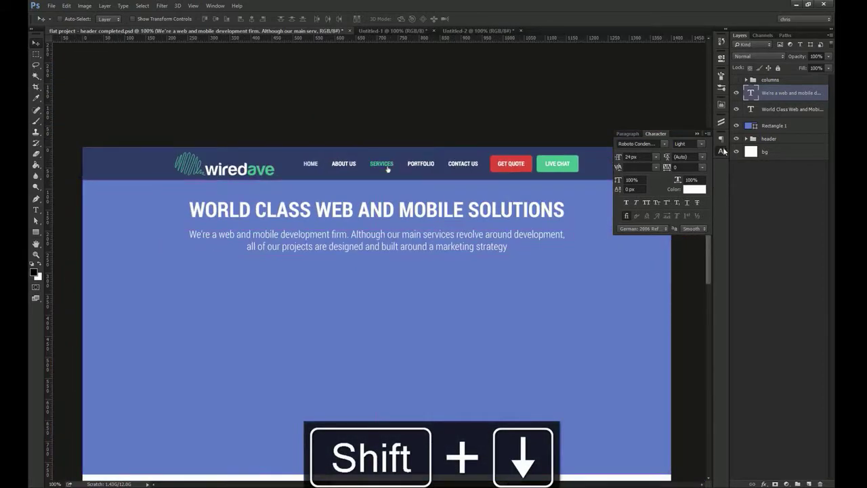
Group both text layers with the blue rectangle and name the group 'hero'
click(722, 151)
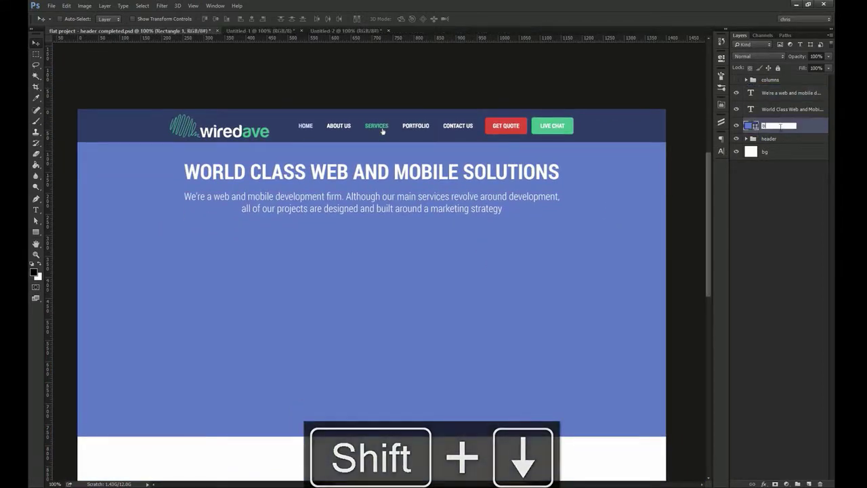
shift+click(776, 126)
key(ctrl+g)
double_click(776, 89)
text(hero)
key(Return)
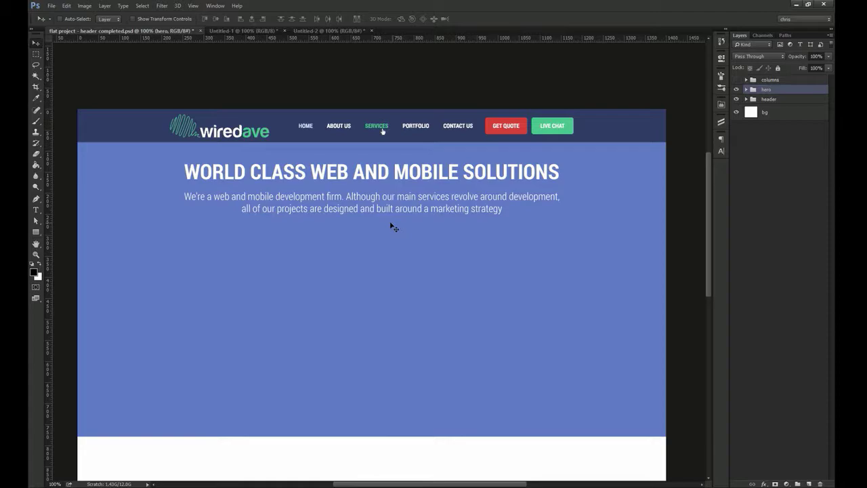
Look over the Pixeden Premium & Free Design page in Firefox, then return to Photoshop
click(297, 486)
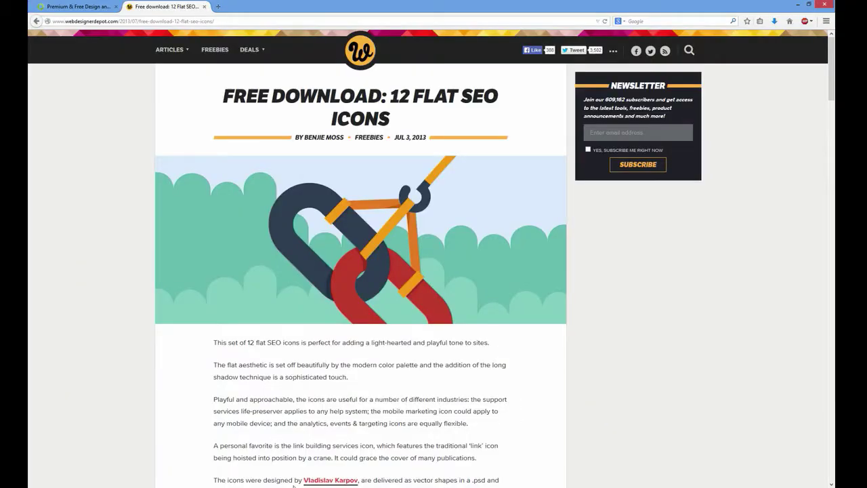
click(116, 6)
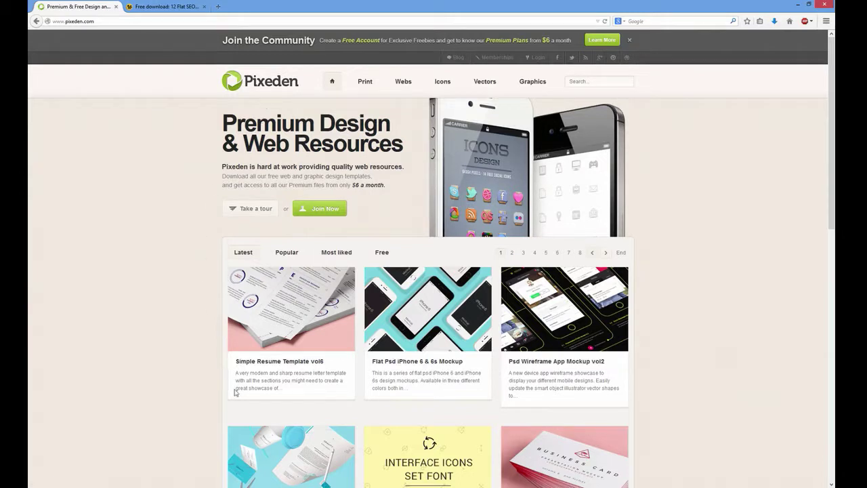
key(alt+Tab)
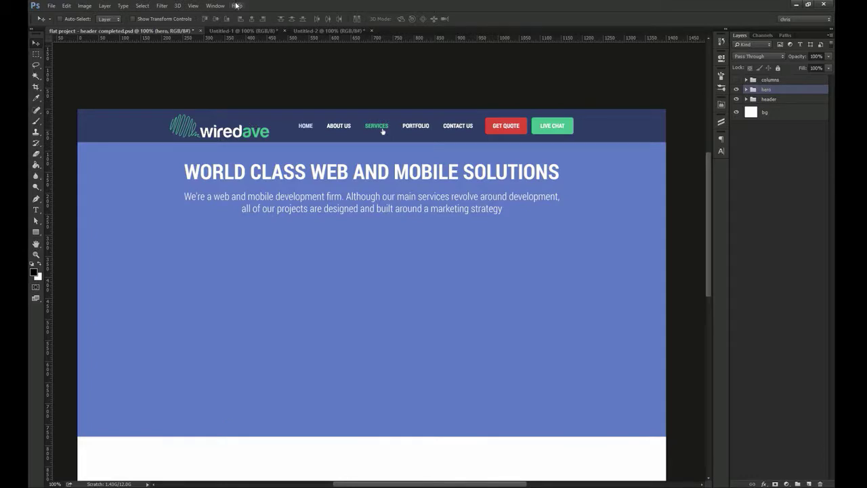
Bring the iMac and phone mockups into the homepage as a group placed under the intro paragraph
click(237, 30)
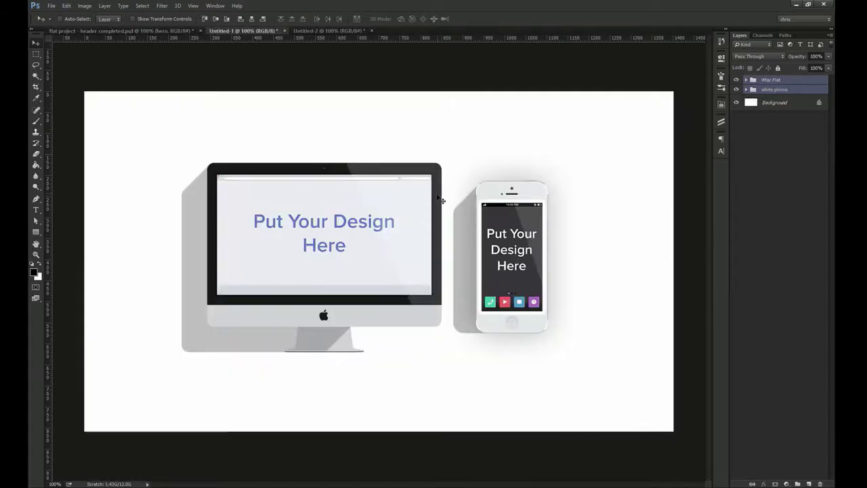
drag(424, 218, 327, 237)
drag(273, 234, 338, 264)
drag(365, 279, 357, 271)
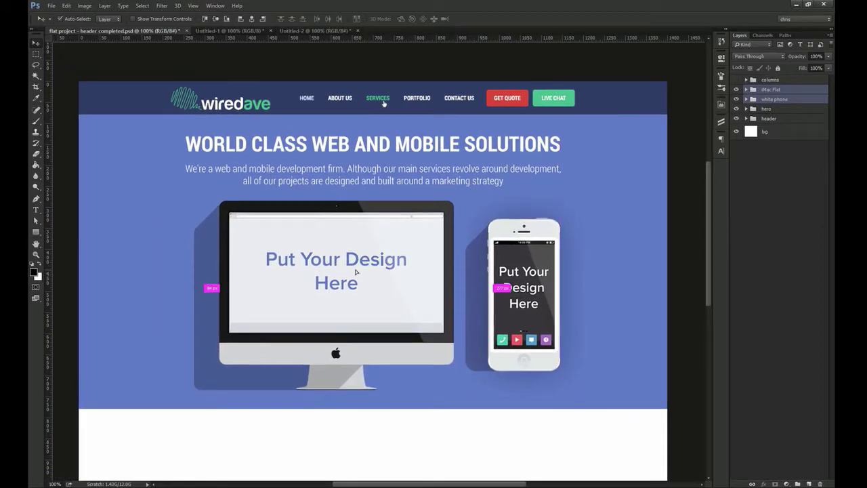
key(ctrl+g)
key(Left)
key(Left)
key(Left)
key(Left)
key(Left)
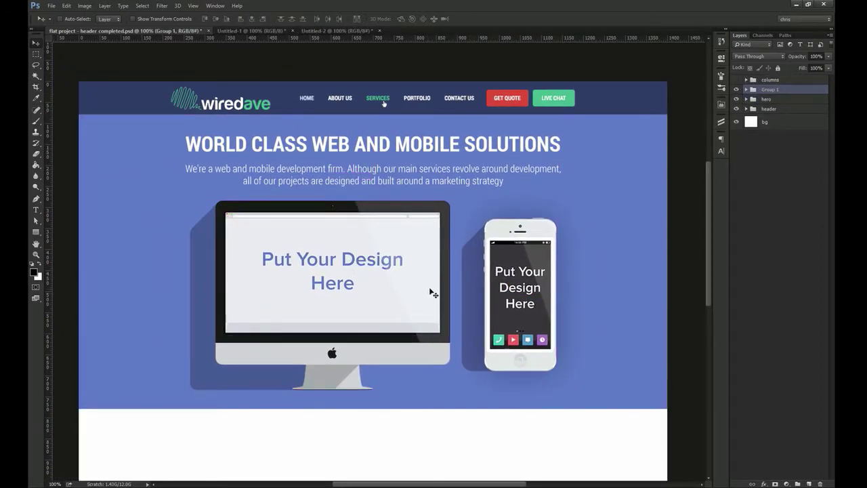
key(Down)
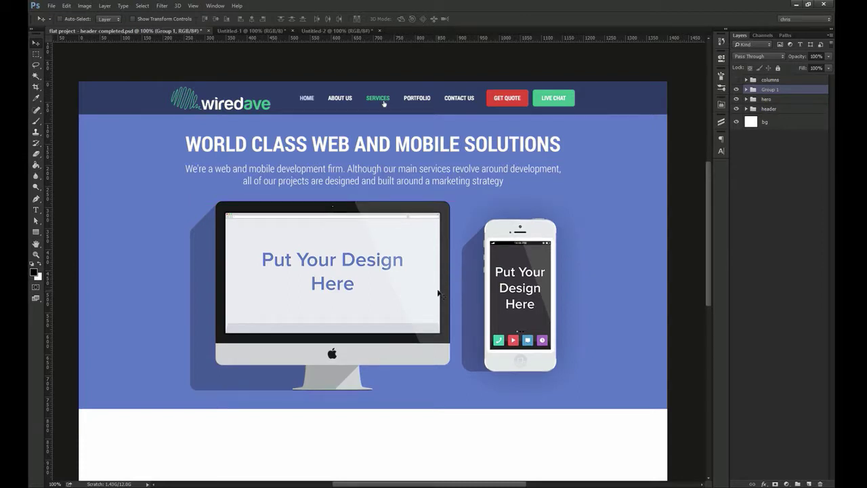
key(Down)
key(Down)
key(Down)
key(Down)
Ungroup Group 1 so the mockups sit directly in the hero group, then move them up
right_click(773, 90)
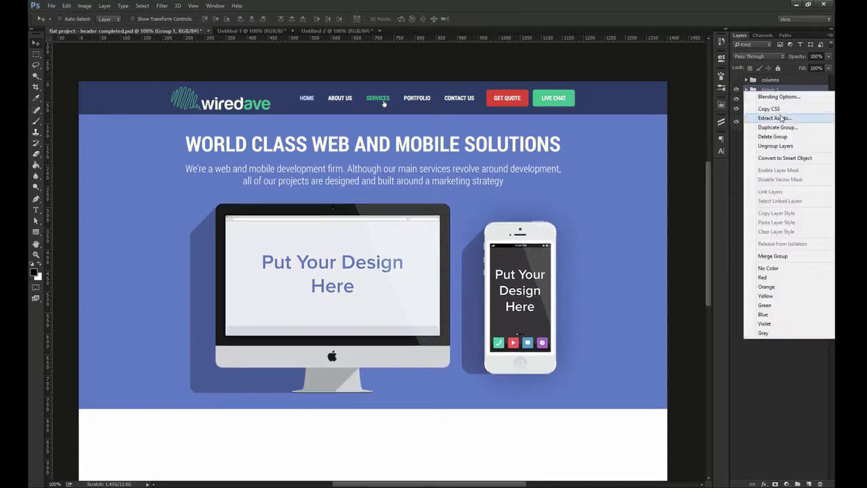
click(776, 145)
drag(359, 195, 400, 223)
drag(393, 227, 393, 177)
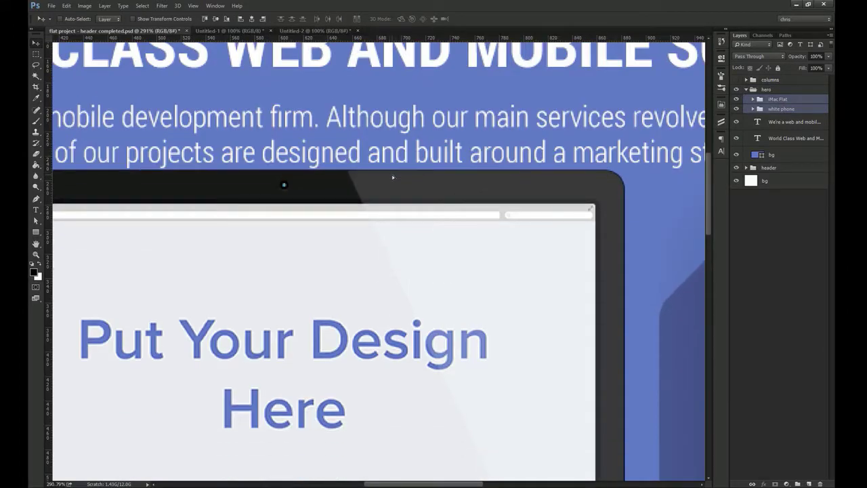
key(shift+Down)
key(shift+Down)
key(shift+Down)
key(ctrl+1)
drag(491, 325, 451, 280)
ctrl+click(313, 301)
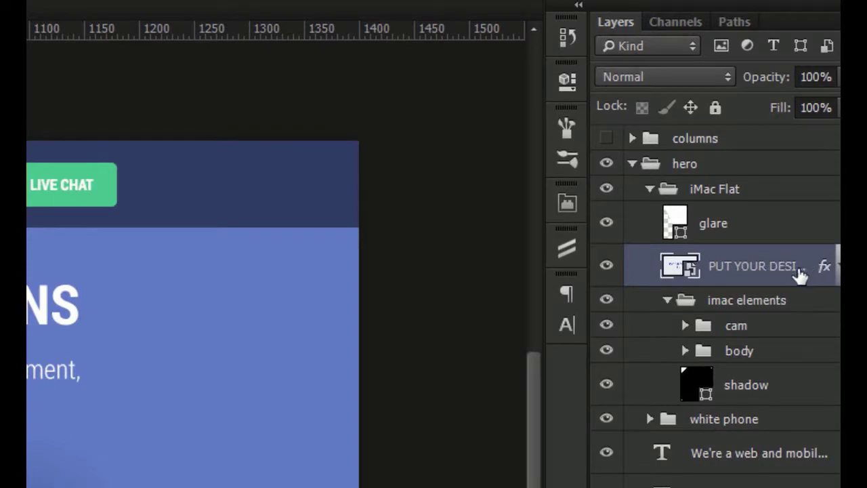
double_click(683, 267)
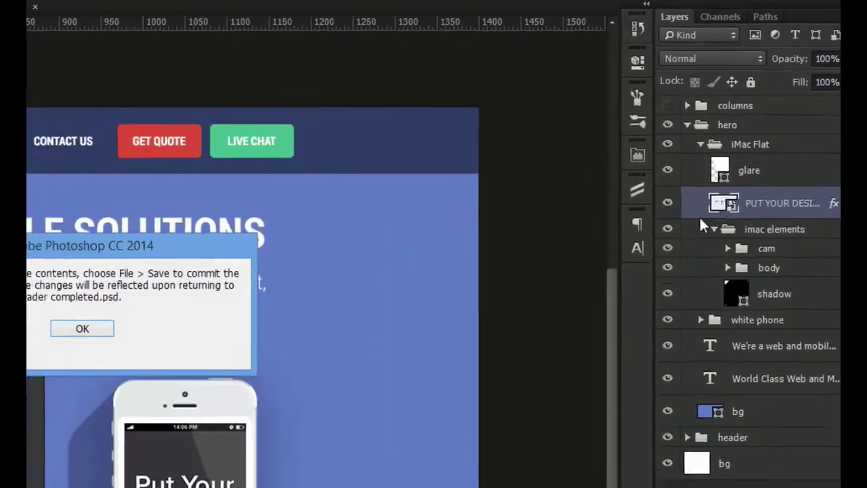
key(Return)
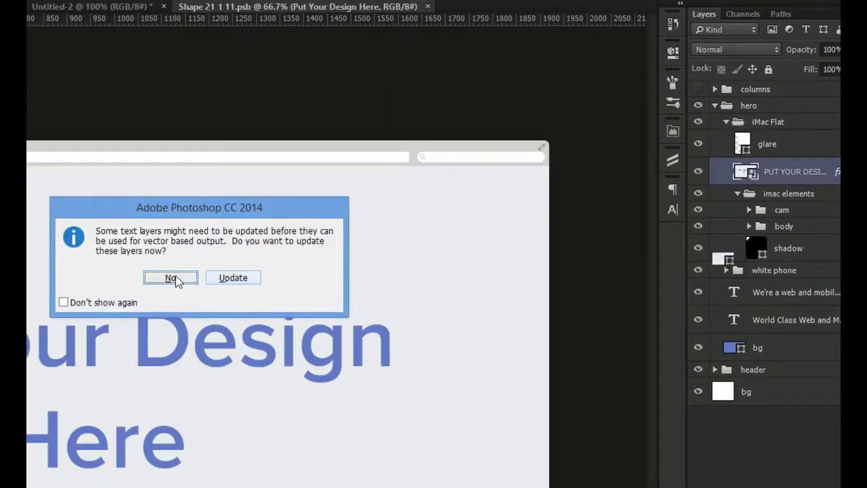
click(171, 277)
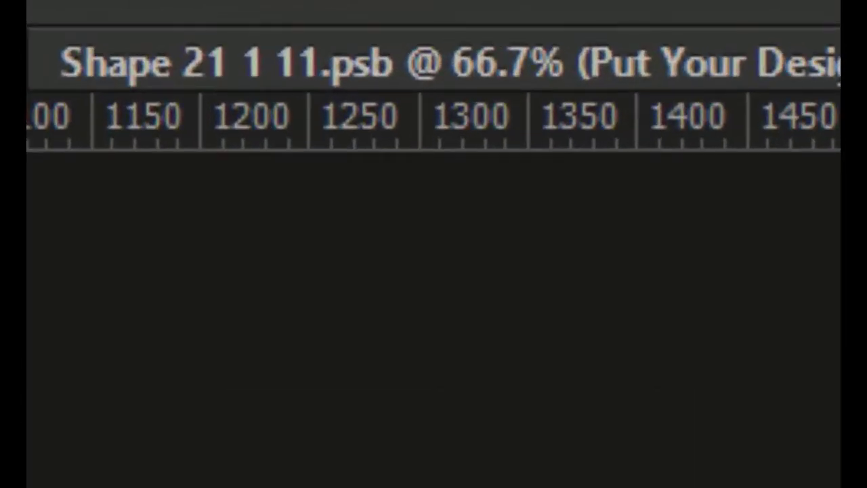
drag(243, 153, 332, 190)
key(v)
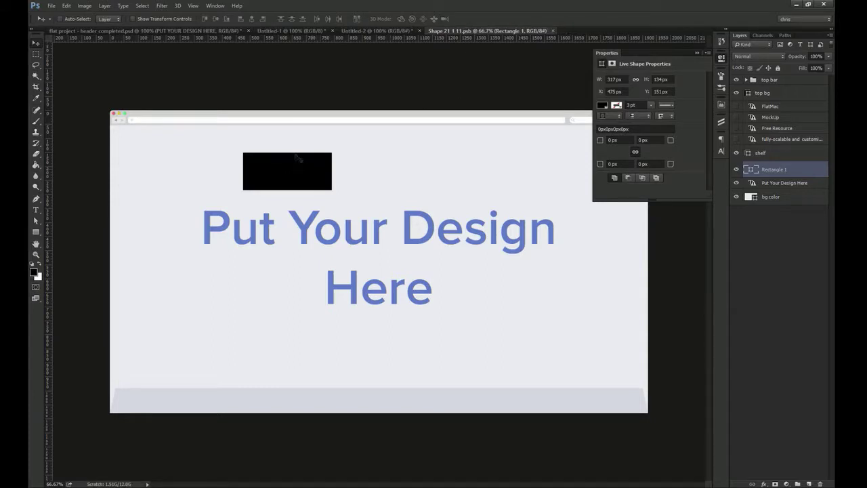
click(184, 31)
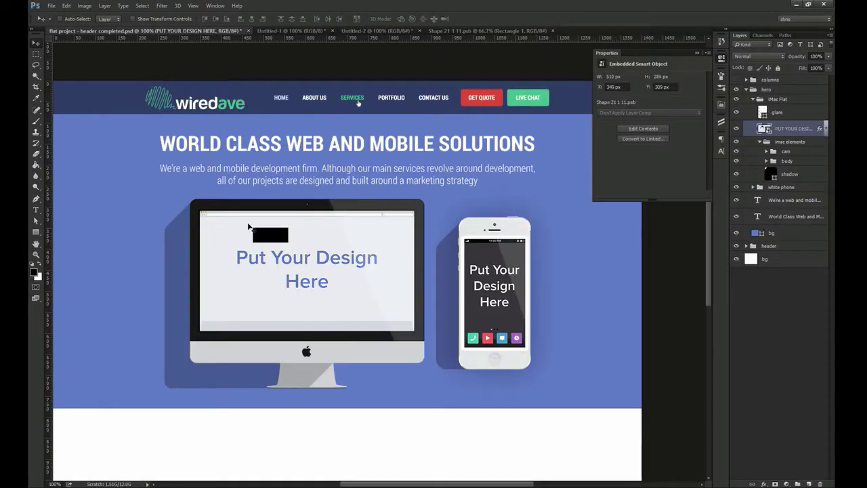
click(483, 30)
key(ctrl+t)
drag(333, 200, 439, 344)
key(Return)
key(ctrl+s)
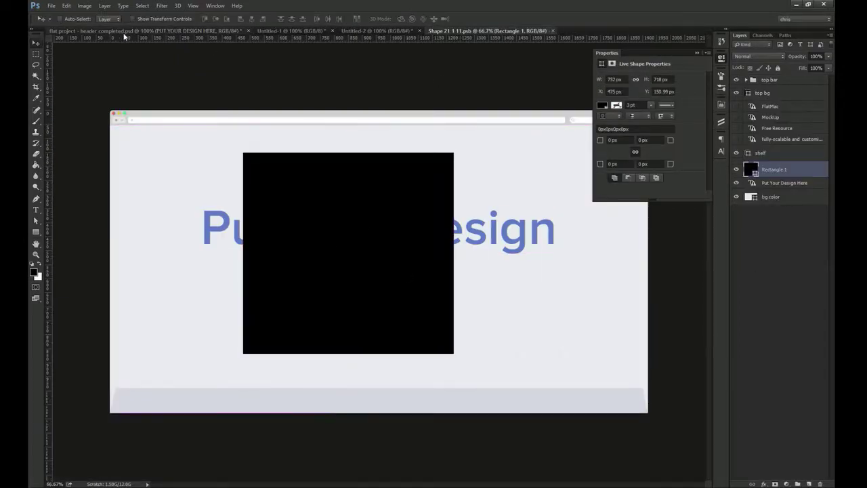
click(146, 31)
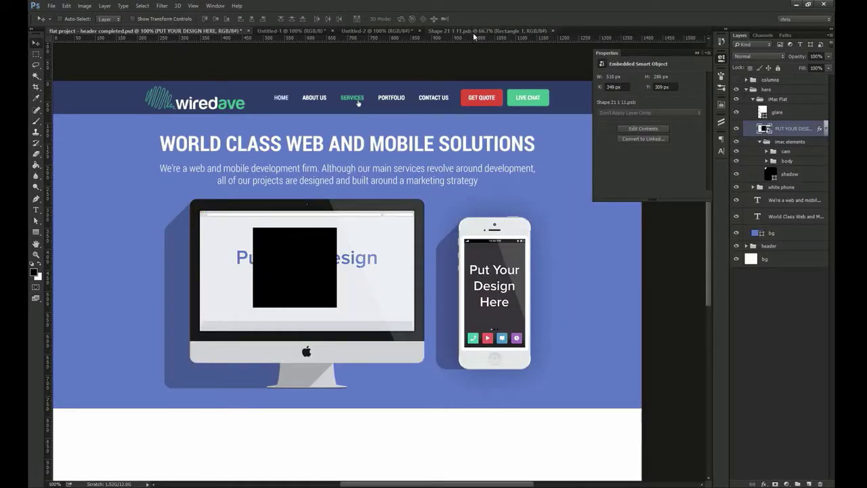
click(482, 31)
key(Delete)
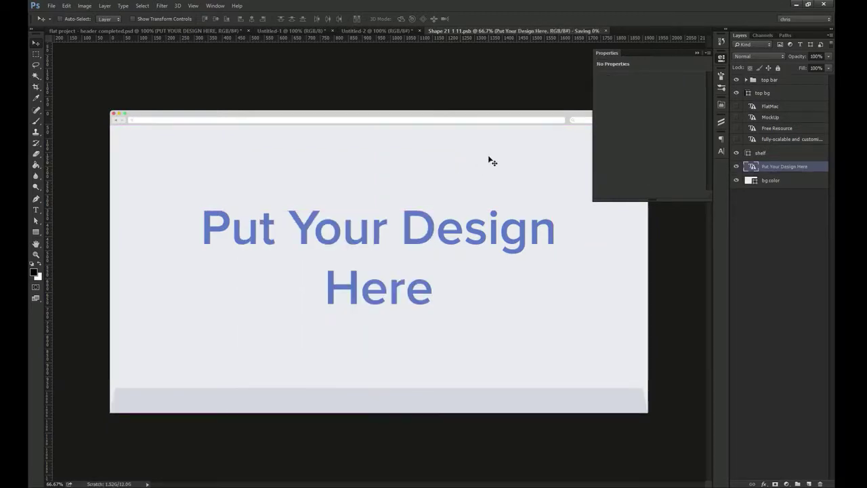
key(ctrl+w)
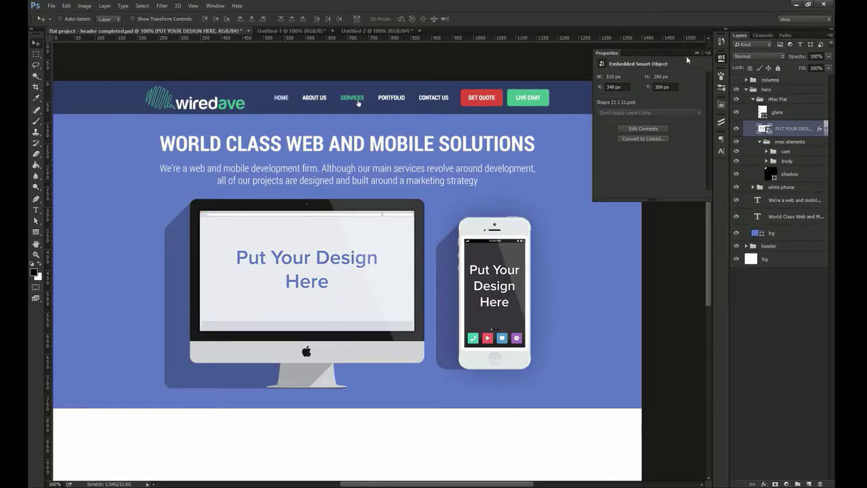
click(721, 61)
drag(369, 256, 381, 238)
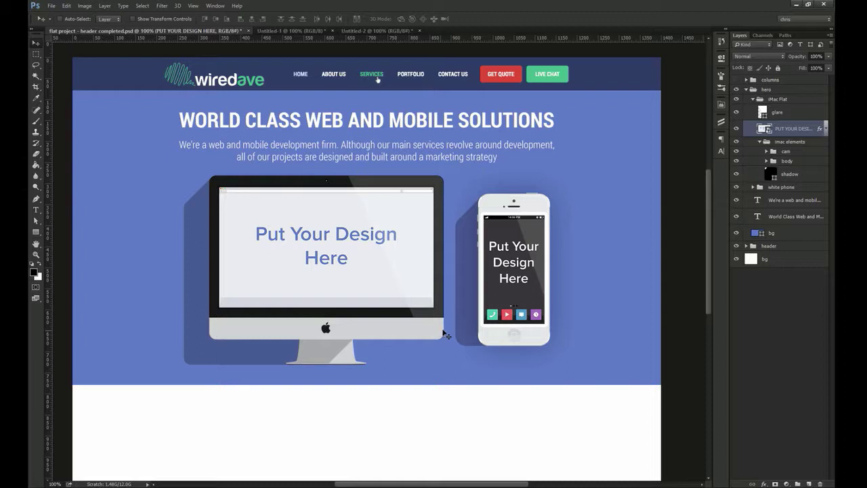
Collapse the iMac Flat and hero layer groups and view the white area below the hero
click(754, 100)
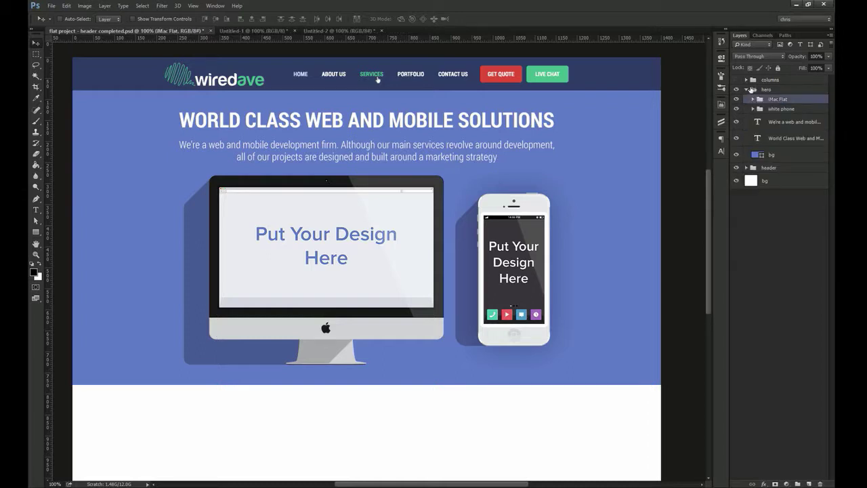
click(749, 89)
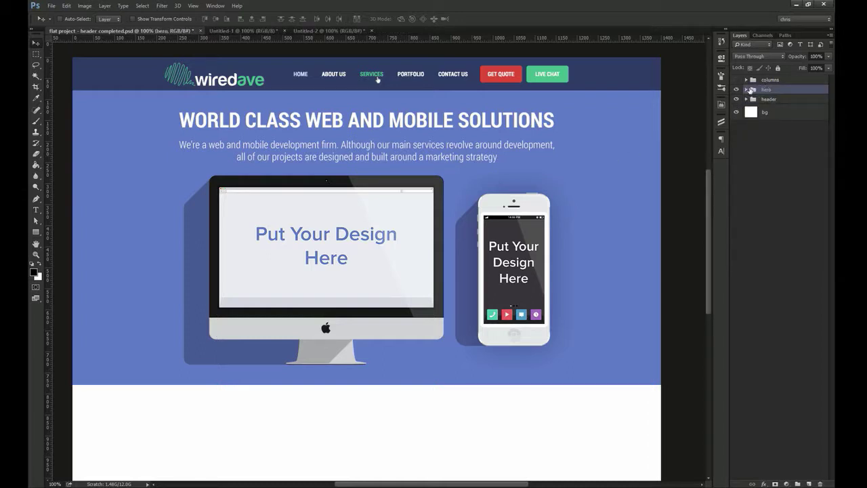
click(748, 90)
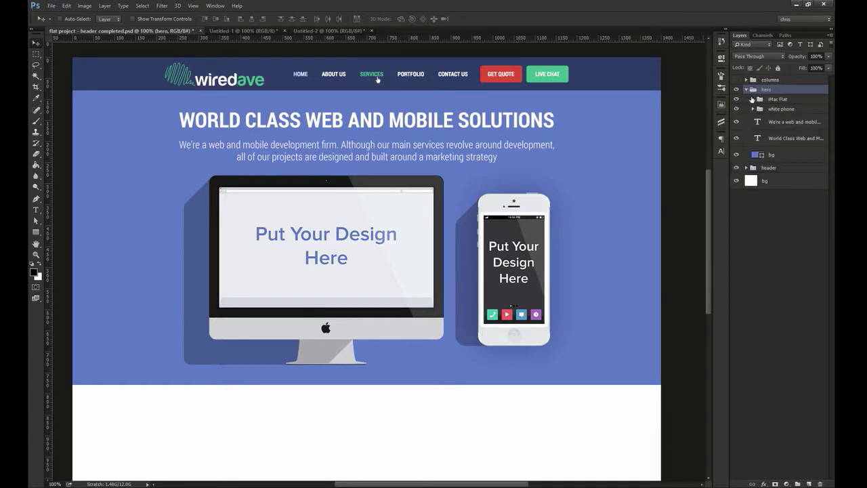
click(747, 90)
drag(507, 364, 513, 265)
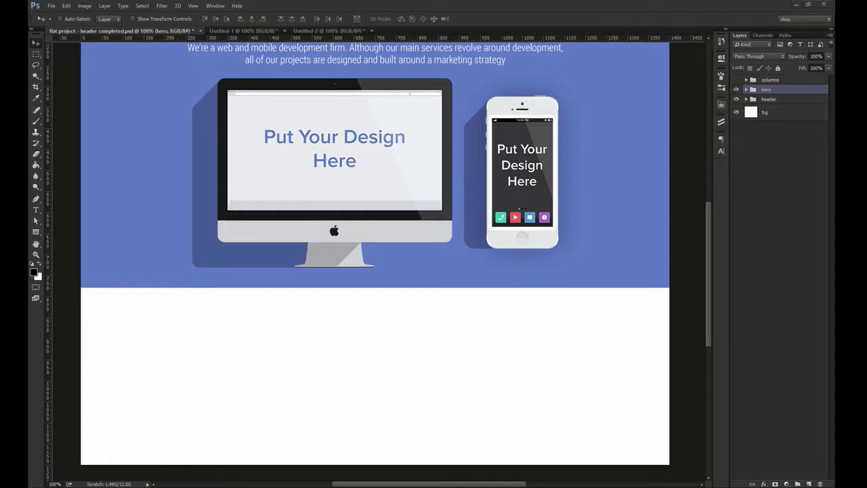
Paste the tagline 'WiredAvenue is the New Standard in Web & Mobile Development' below the hero, centred on the page
key(t)
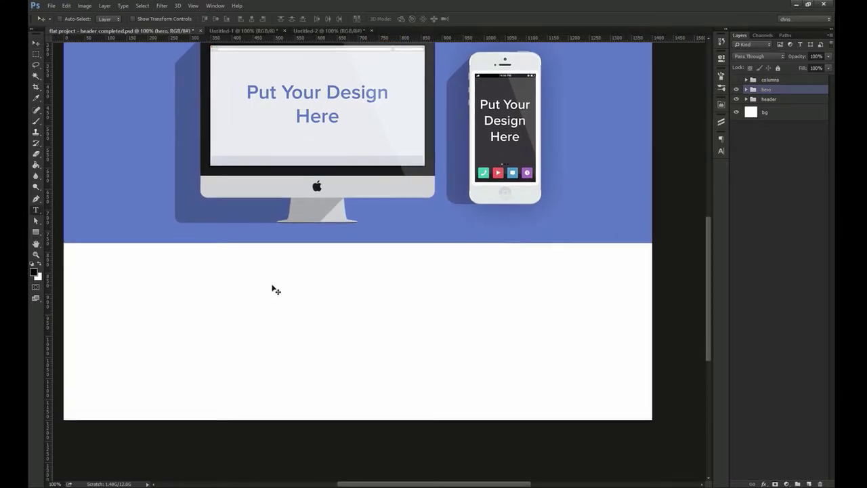
click(249, 275)
key(ctrl+v)
key(ctrl+Return)
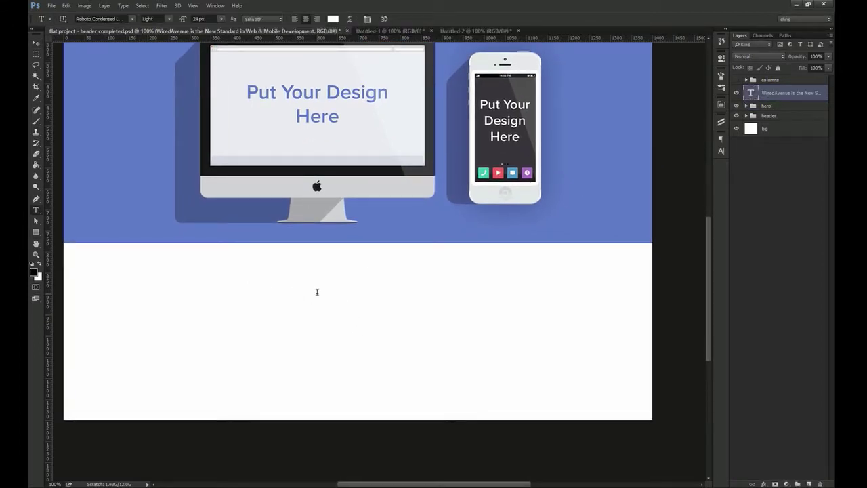
key(v)
key(ctrl+a)
click(251, 19)
key(ctrl+d)
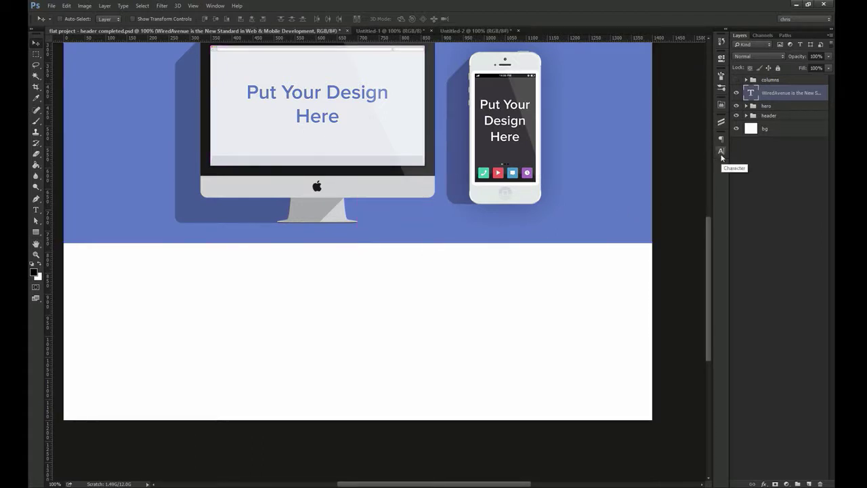
Make the tagline colour #333, Bold, 38 px
click(722, 156)
click(697, 190)
text(333)
key(Return)
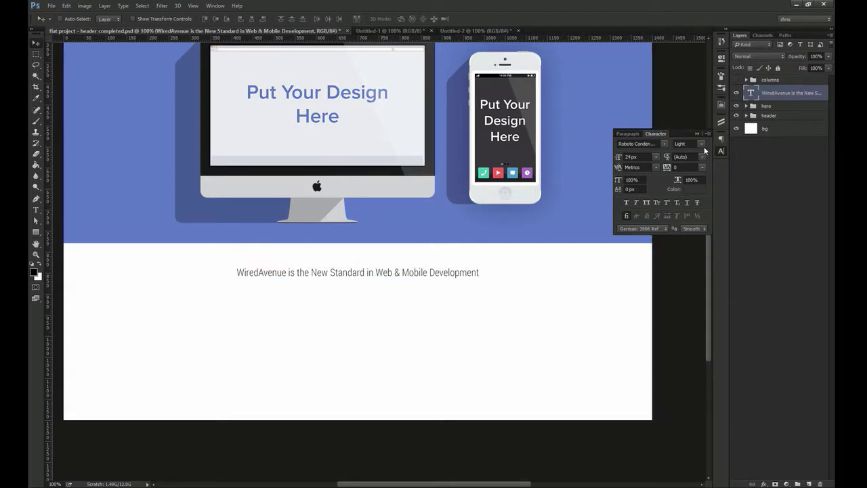
click(702, 145)
click(684, 176)
key(Tab)
text(39)
key(Return)
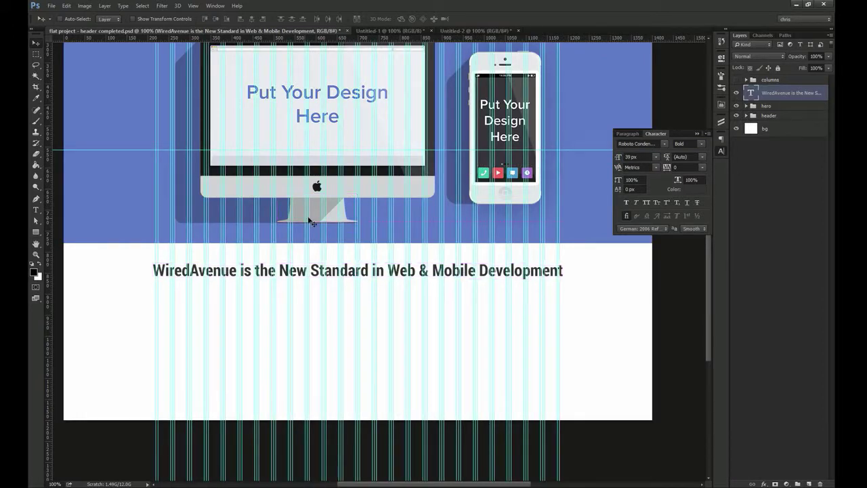
double_click(634, 157)
text(38)
key(Return)
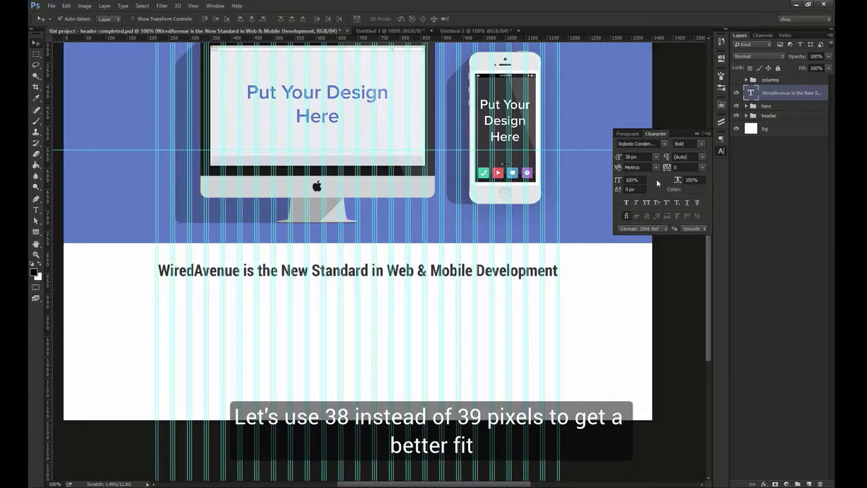
Colour 'New Standard in Web & Mobile Development' in the hero's blue #597ac6 and check its spacing
key(ctrl+apostrophe)
key(ctrl+h)
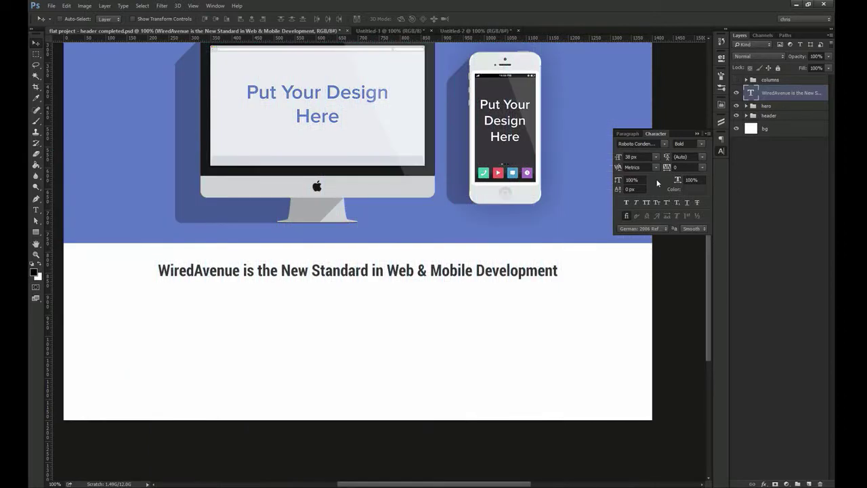
double_click(302, 275)
drag(282, 271, 558, 271)
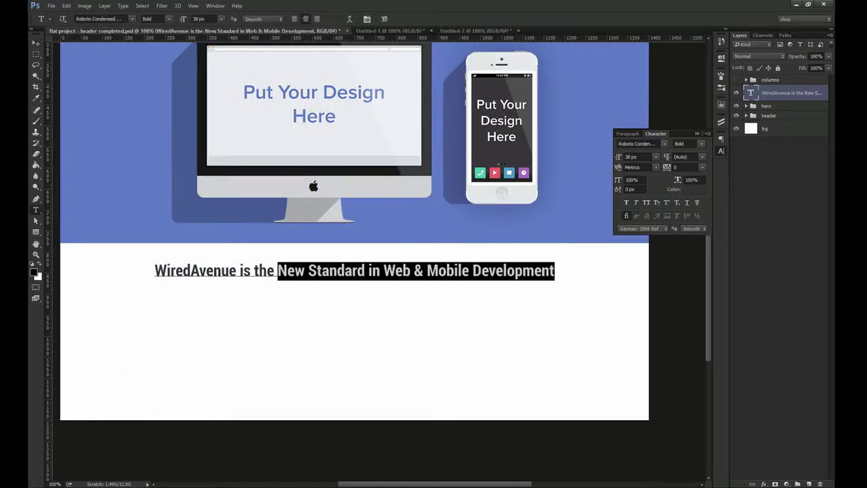
click(688, 193)
click(138, 170)
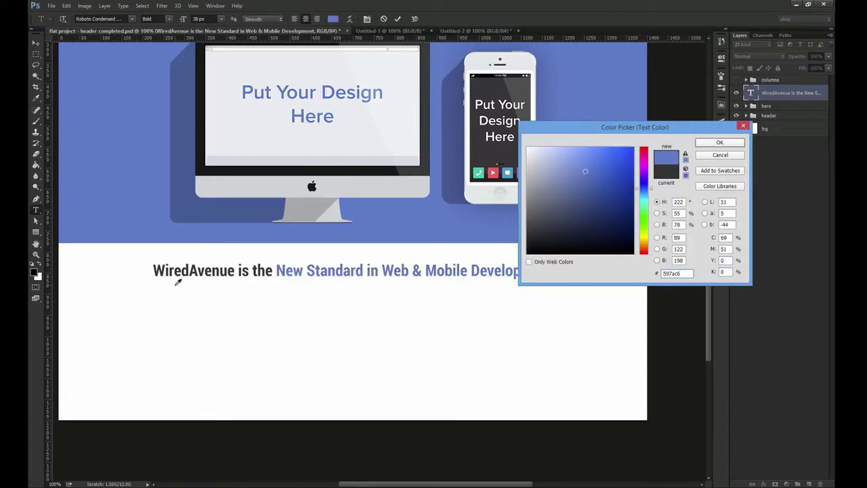
key(Return)
key(ctrl+Return)
key(v)
drag(262, 252, 257, 279)
key(ctrl)
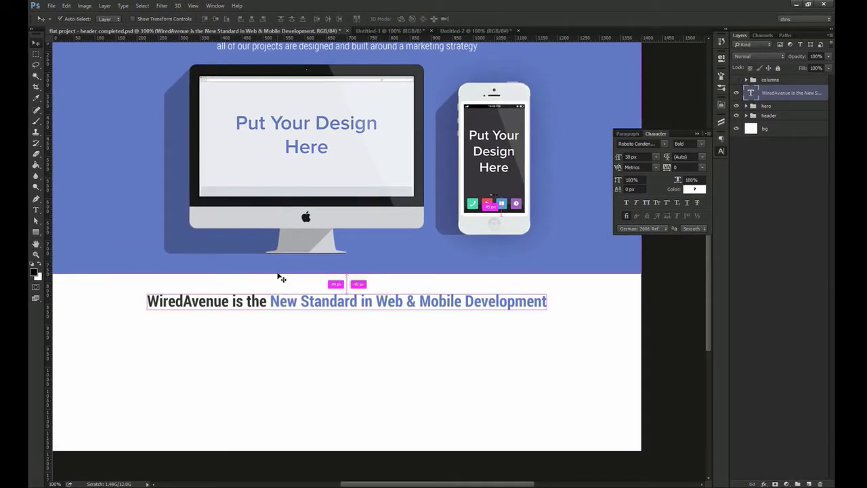
key(ctrl)
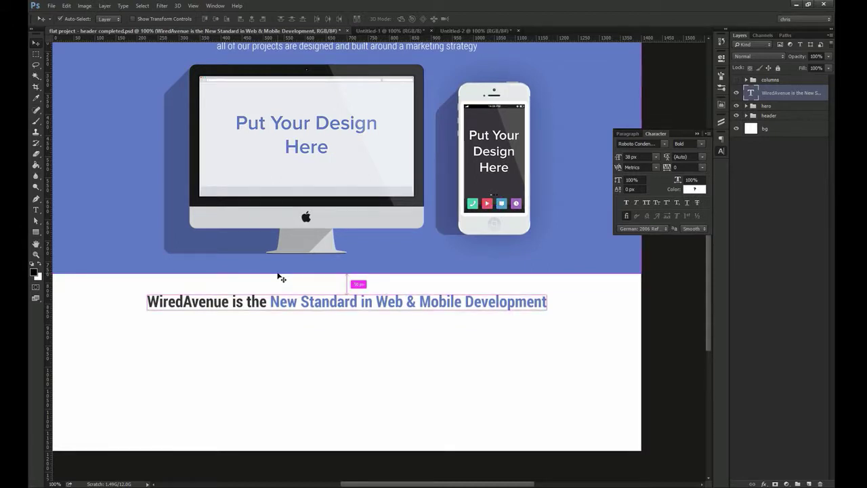
Copy the hero intro paragraph under the WiredAvenue heading and colour it #333
drag(305, 195, 303, 240)
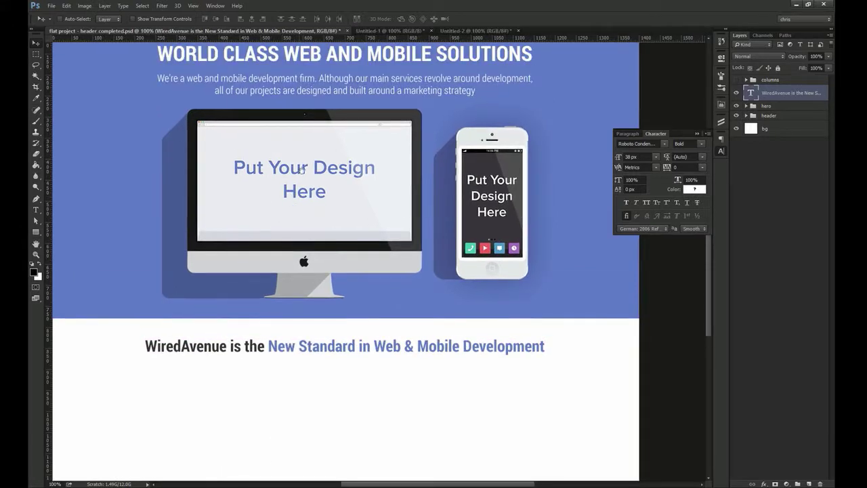
ctrl+click(318, 87)
drag(791, 129, 786, 92)
drag(350, 224, 357, 400)
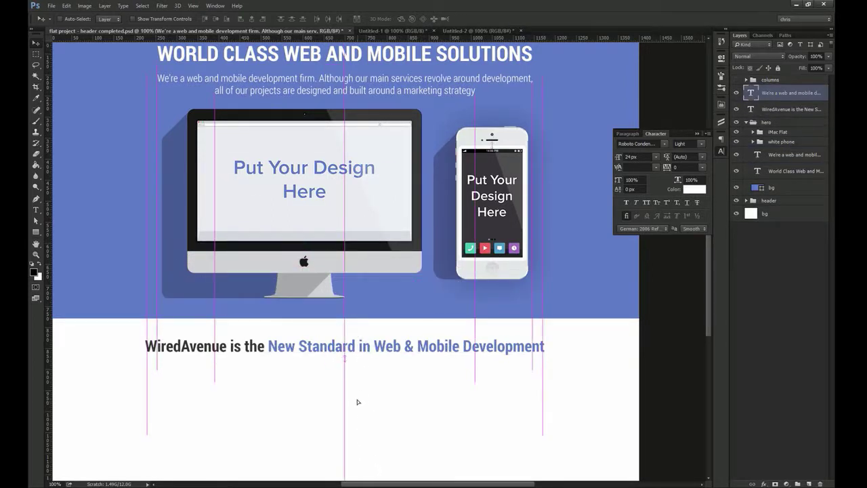
click(694, 190)
text(333)
key(Return)
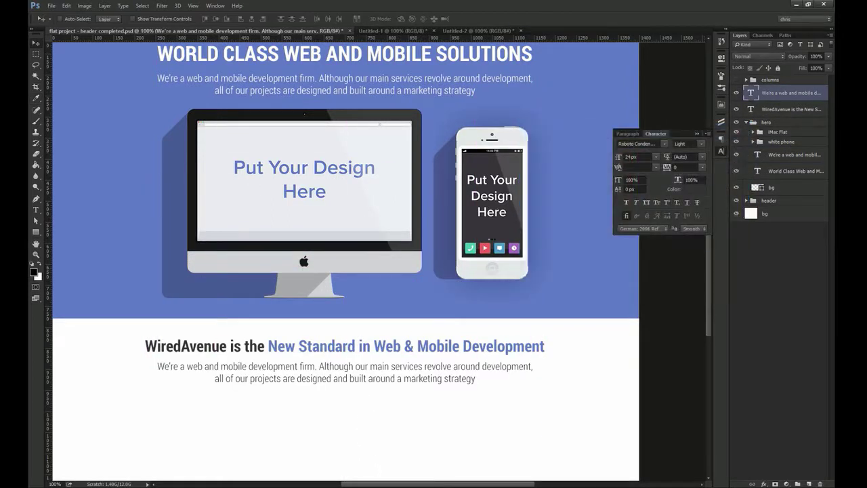
Replace the paragraph with pasted lorem ipsum text and delete its last two sentences
key(t)
click(347, 369)
key(ctrl+a)
text(Lorem ipsum dolor sit amet, consectetur adipiscing elit. Ut in metus faucibus, ullamcorper ante quis, congue dolor. In nibh risus, facilisis eget blandit eget, hendrerit vitae lorem. Vestibulum sed ultricies ligula. Curabitur dui elit, tempus sed justo ut, ornare pharetra nisi.)
key(ctrl+Return)
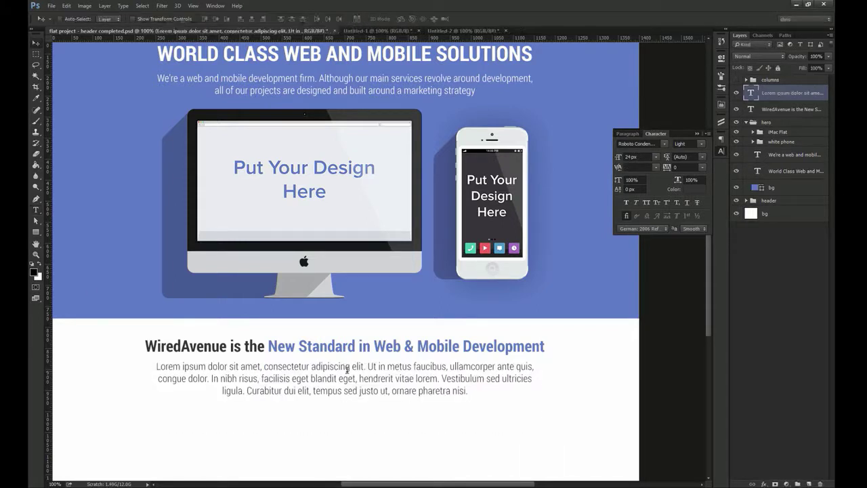
drag(447, 374, 494, 403)
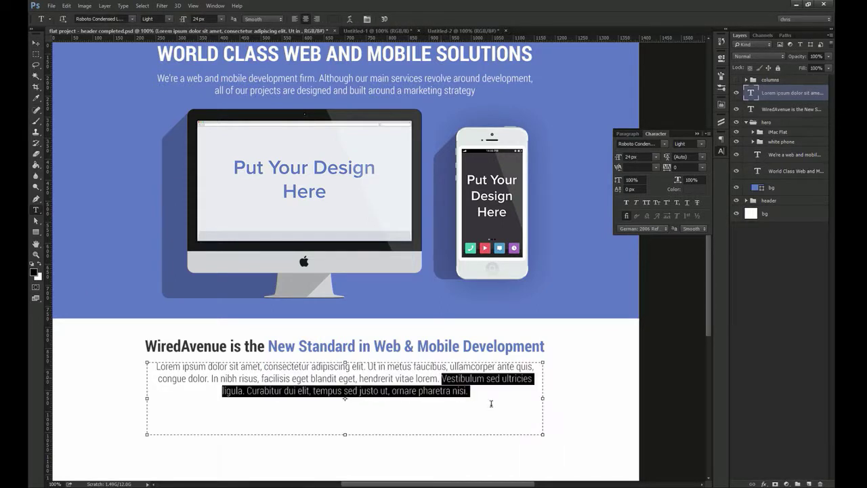
key(BackSpace)
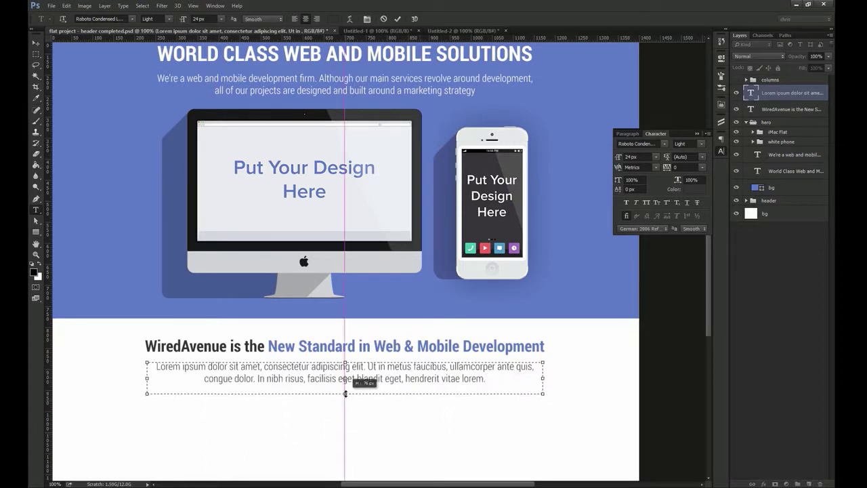
key(ctrl+Return)
Set the paragraph to 16 px font size with 24 px line spacing
key(v)
double_click(631, 156)
text(16)
key(Return)
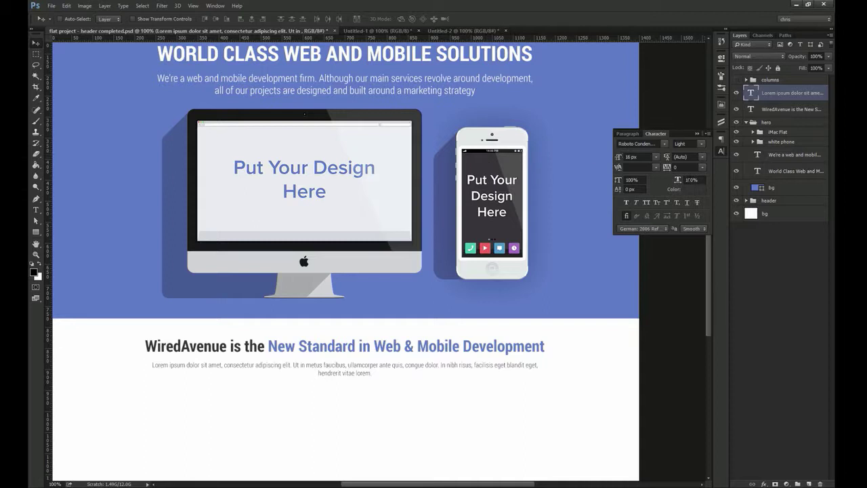
click(692, 189)
click(718, 151)
click(703, 158)
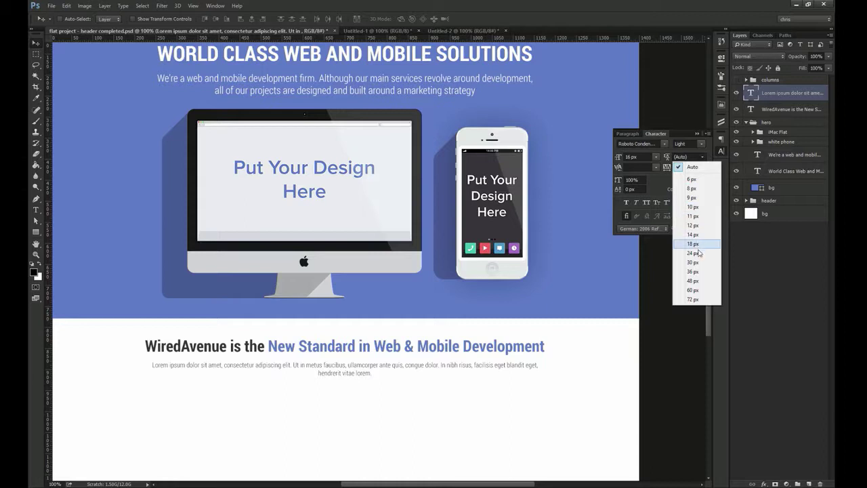
click(692, 253)
Narrow the paragraph's text box and centre it under the heading
key(t)
click(536, 365)
drag(543, 375, 474, 374)
key(ctrl+Return)
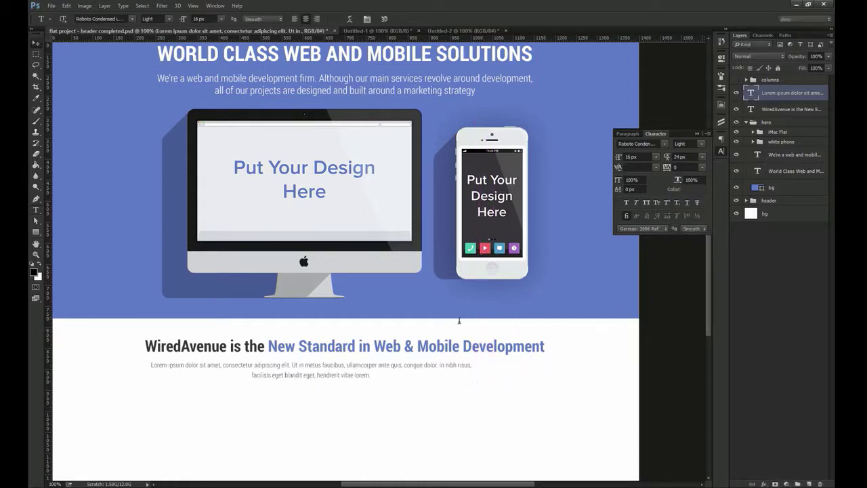
key(v)
drag(313, 358, 334, 261)
Crop the canvas to extend it further downward
key(c)
drag(331, 371, 345, 469)
key(Return)
Paint-bucket the transparent lower area of the bg layer white, then show the Untitled-2 icons document
key(v)
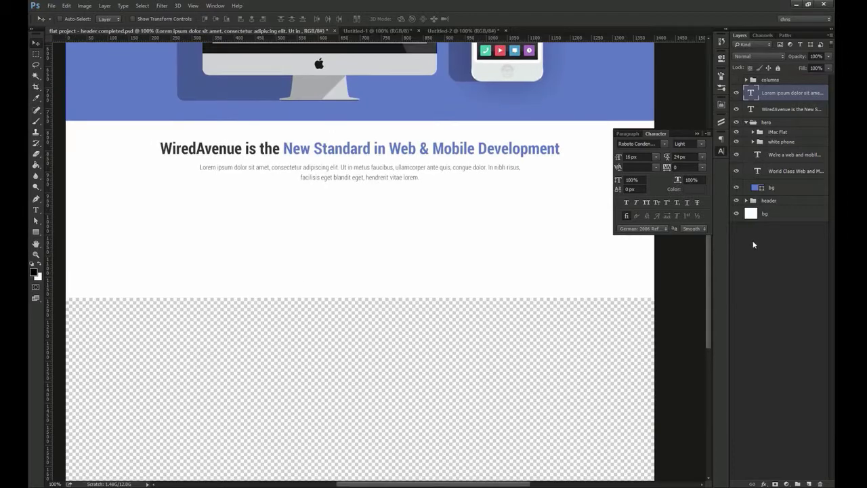
click(761, 214)
key(g)
key(x)
click(424, 373)
key(v)
drag(348, 247, 333, 308)
click(720, 152)
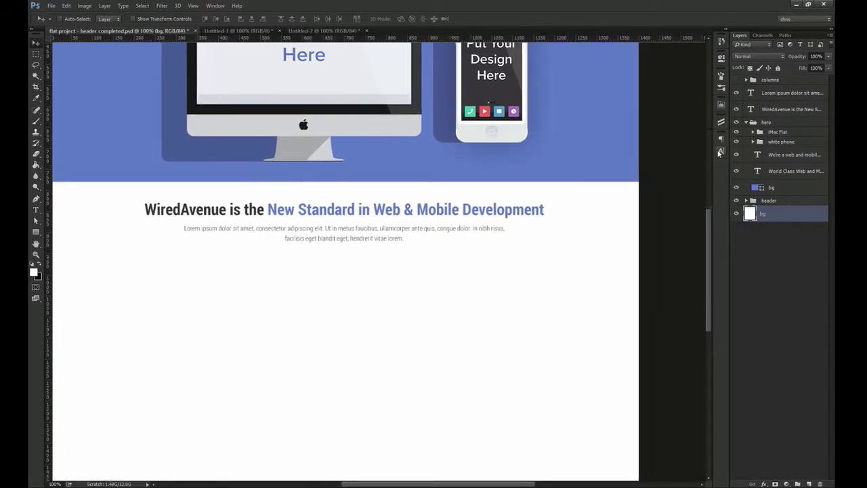
click(324, 31)
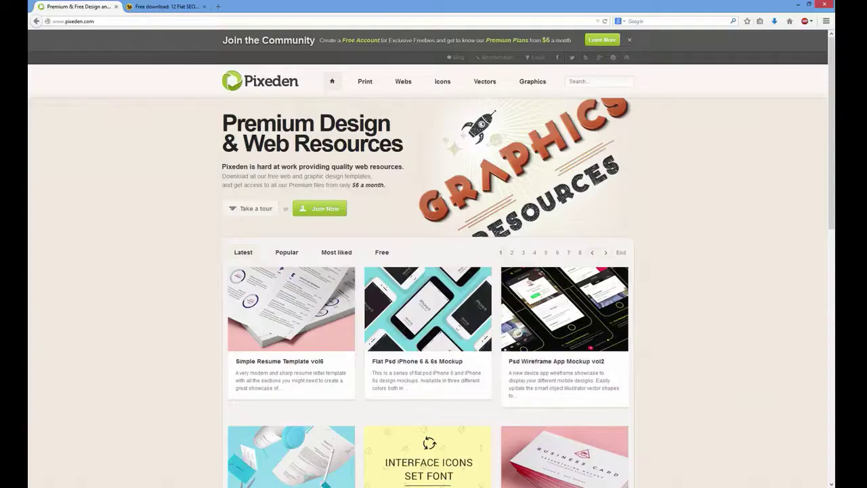
Switch to the 'Free download: 12 Flat SEO icons' article and scroll down to its icon grid
click(163, 6)
drag(328, 101, 411, 113)
click(411, 112)
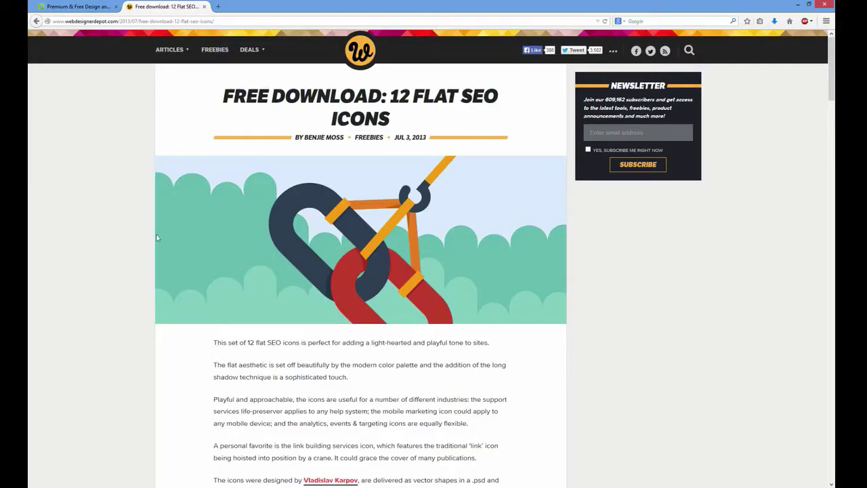
middle_click(115, 222)
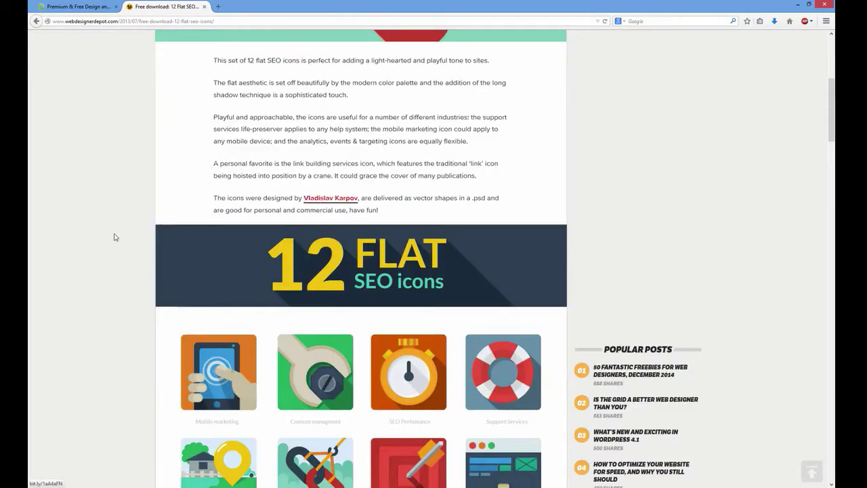
scroll(114, 247, down, 4)
scroll(116, 254, down, 3)
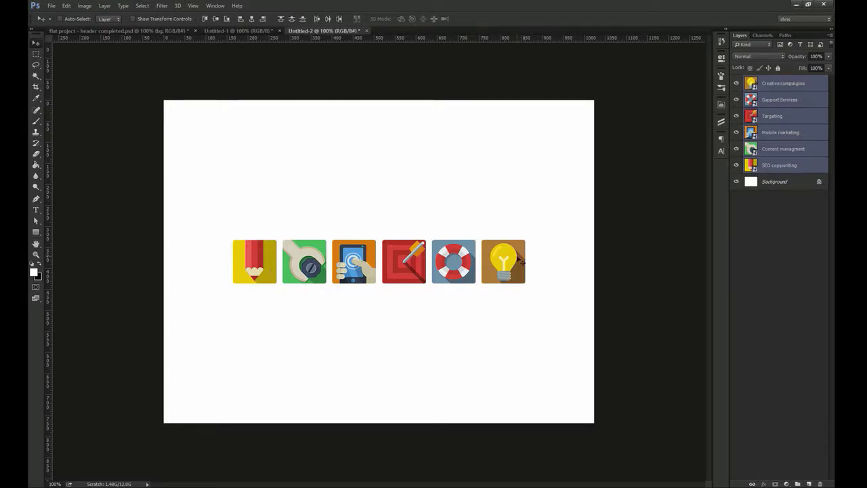
Drag the SEO copywriting pencil icon from Untitled-2 into the mockup and show the column guides
click(783, 149)
click(257, 266)
mouse_move(258, 266)
mouse_down()
mouse_move(188, 90)
mouse_move(122, 31)
mouse_move(261, 347)
mouse_move(262, 395)
mouse_up()
scroll(297, 292, down, 2)
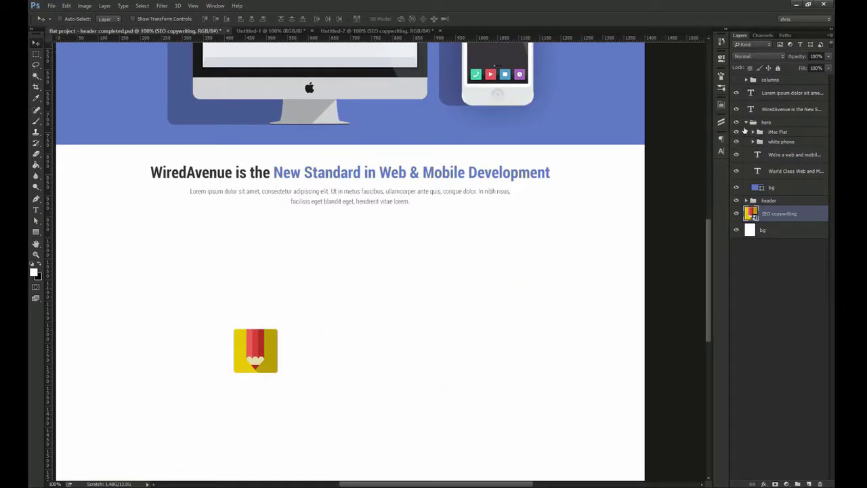
click(747, 122)
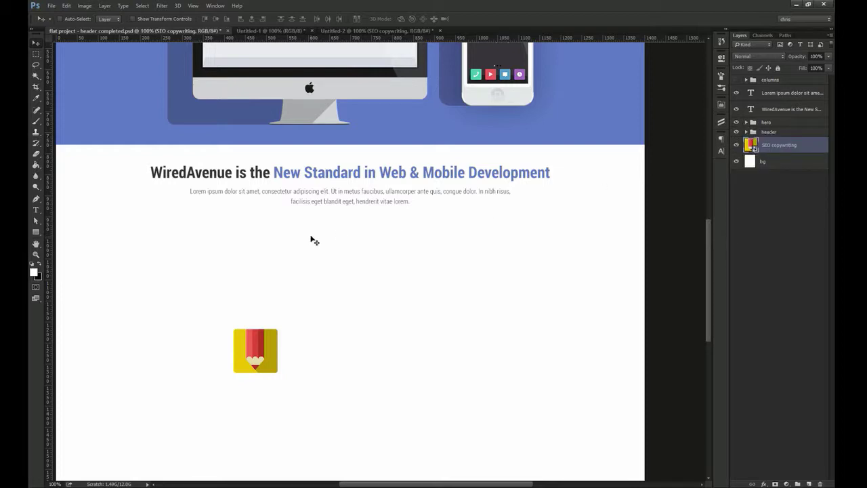
key(ctrl+semicolon)
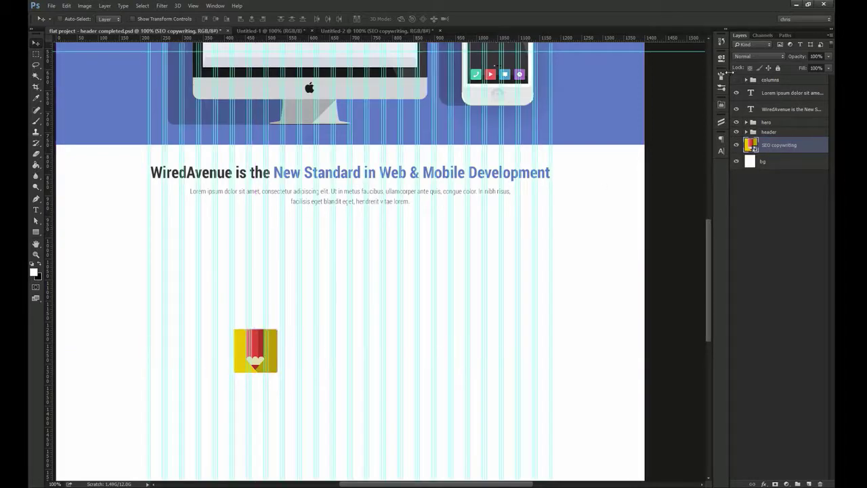
Draw a 445 × 167 px rectangle below the intro paragraph with a grey-brown fill
click(736, 80)
click(736, 80)
click(36, 231)
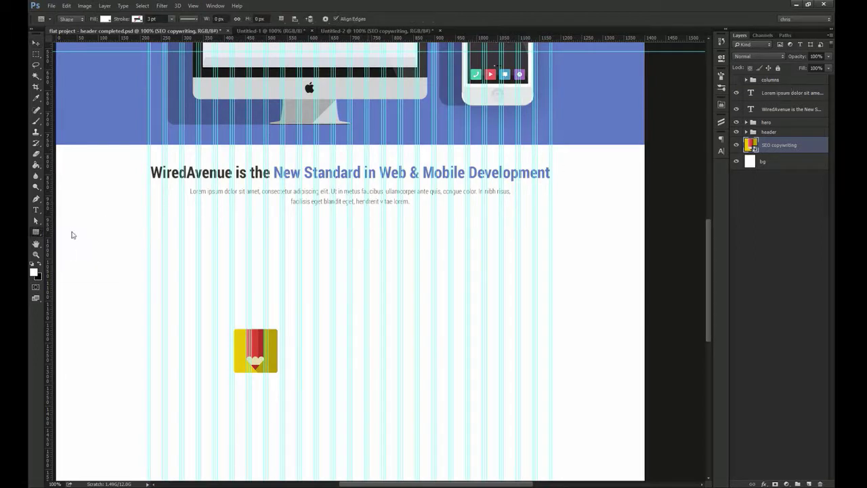
drag(148, 238, 338, 308)
key(v)
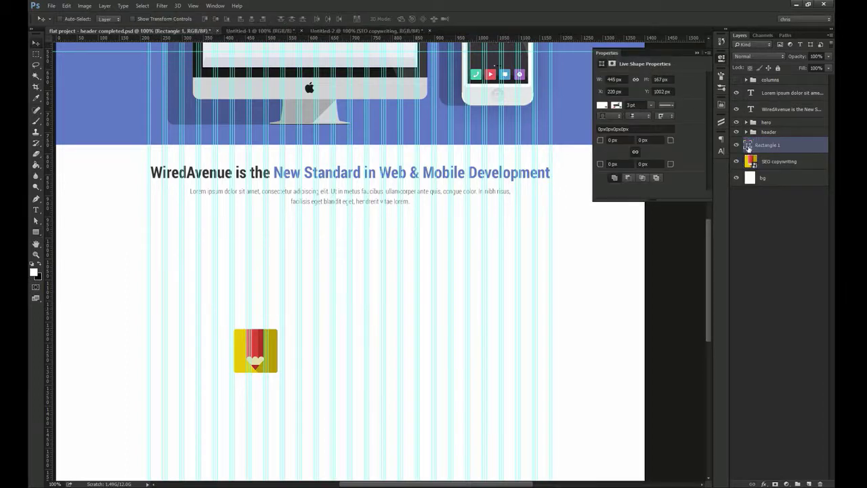
double_click(748, 147)
click(543, 211)
key(Return)
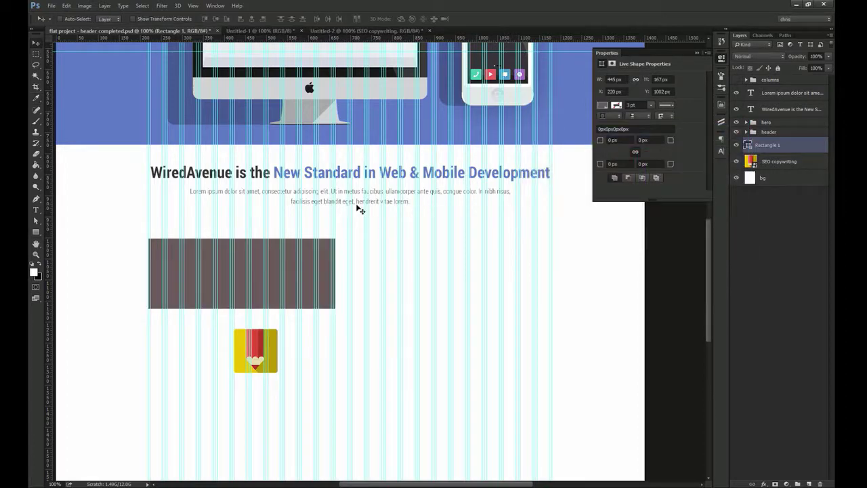
Place a copy of the box to its right, 10 px apart, and select both layers
drag(212, 275, 395, 284)
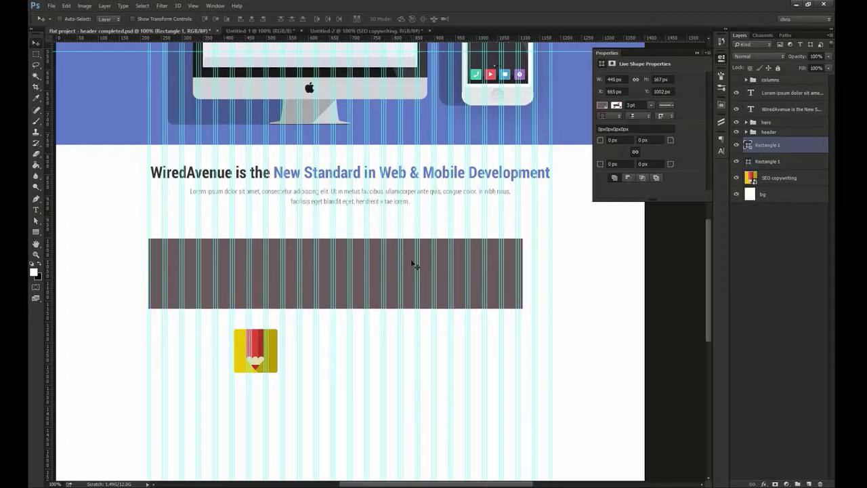
key(shift+Right)
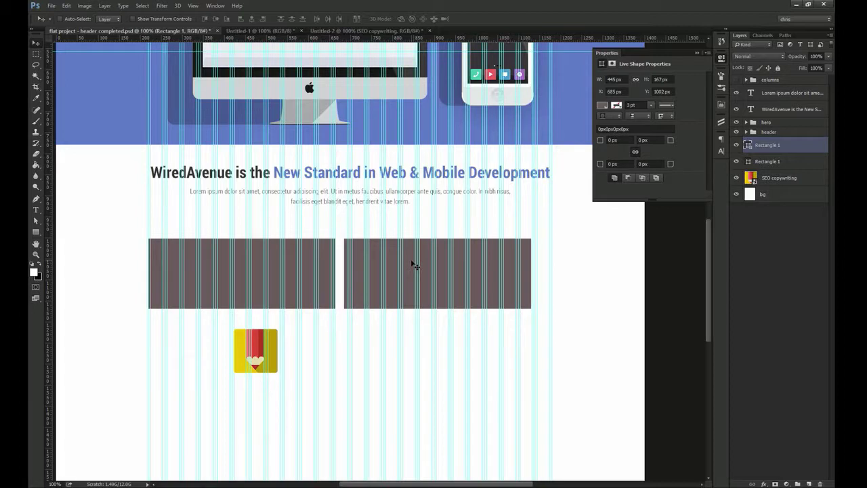
shift+click(777, 164)
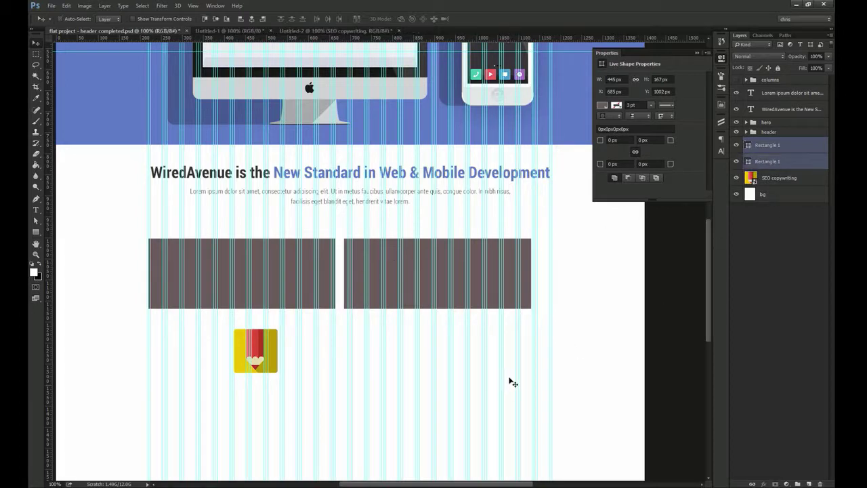
click(722, 59)
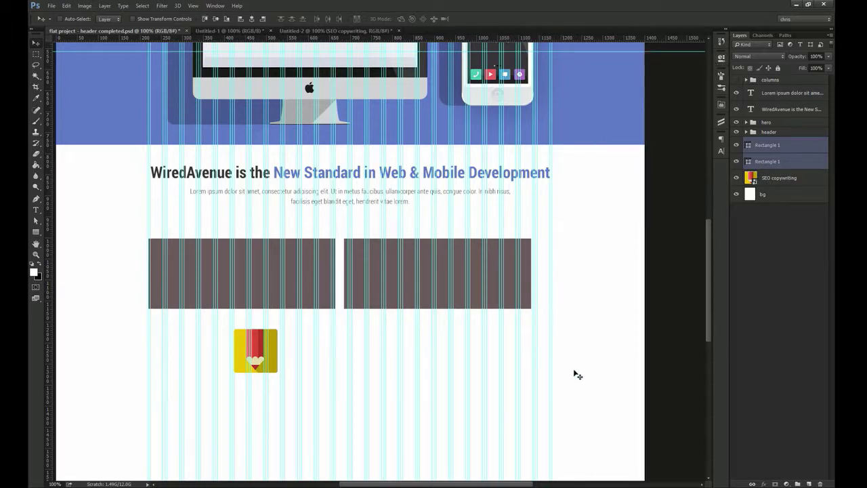
Widen both boxes across the columns and round all their corners to 5 px
key(ctrl+t)
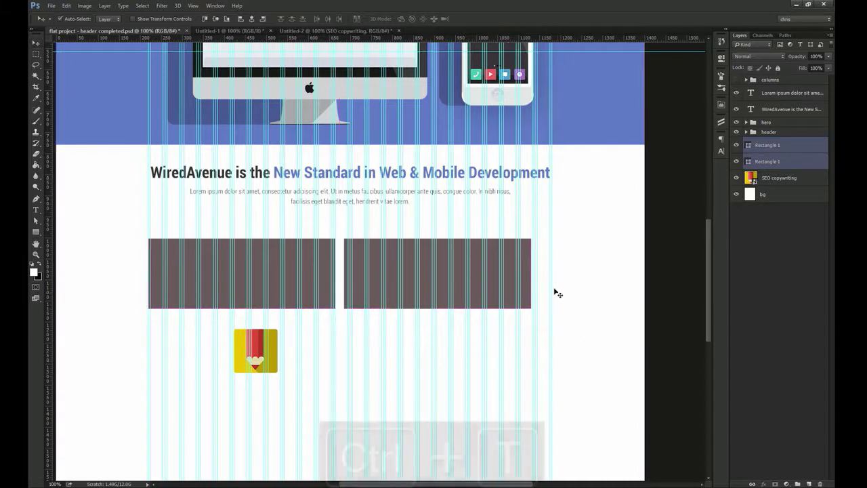
drag(533, 275, 556, 281)
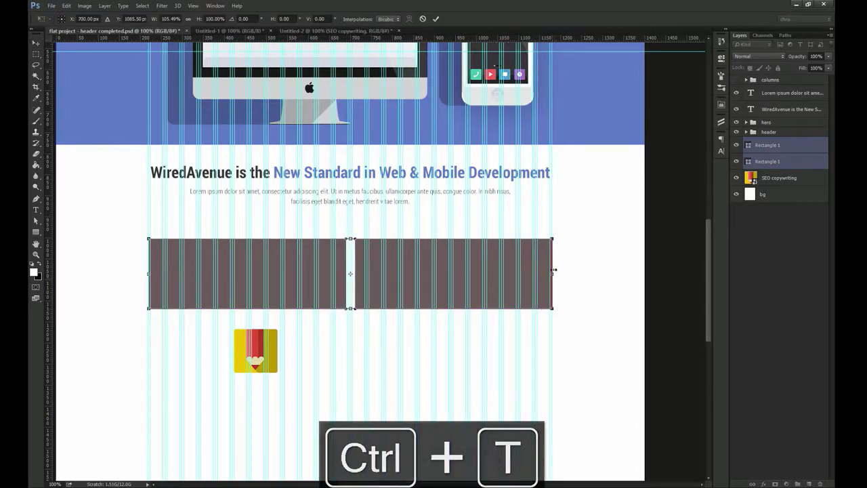
key(Return)
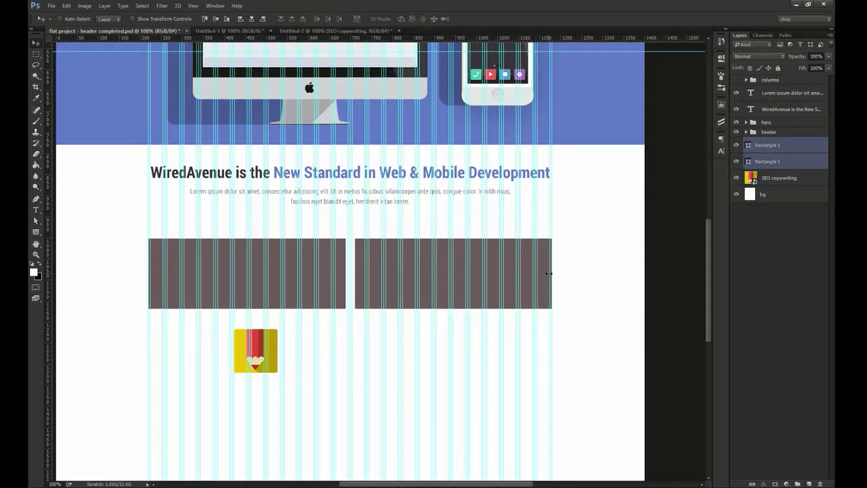
key(a)
drag(93, 184, 572, 339)
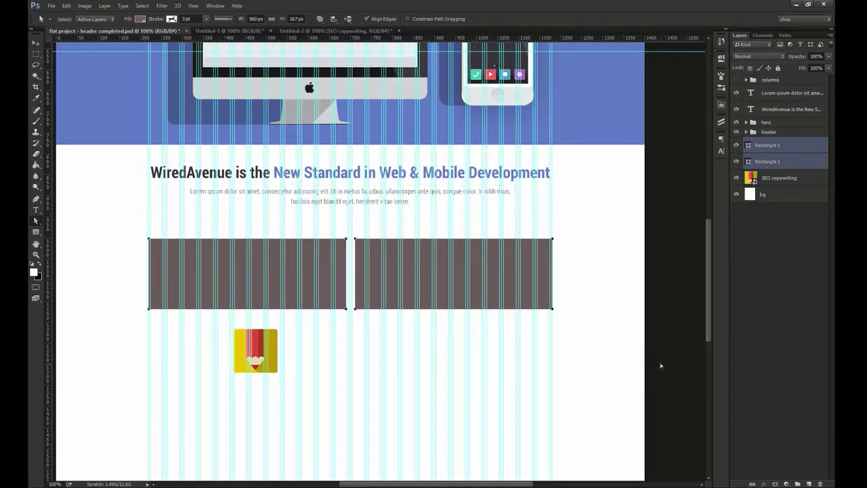
click(722, 59)
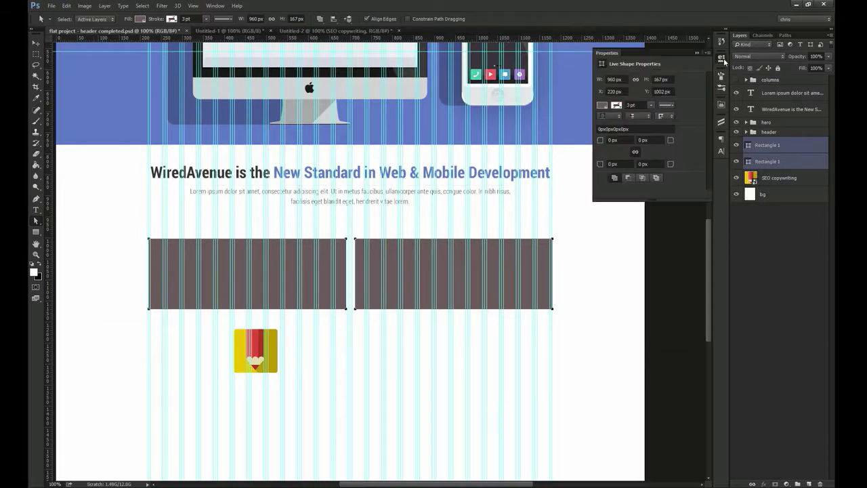
click(621, 141)
text(5)
key(Return)
key(v)
drag(364, 248, 430, 325)
key(ctrl+1)
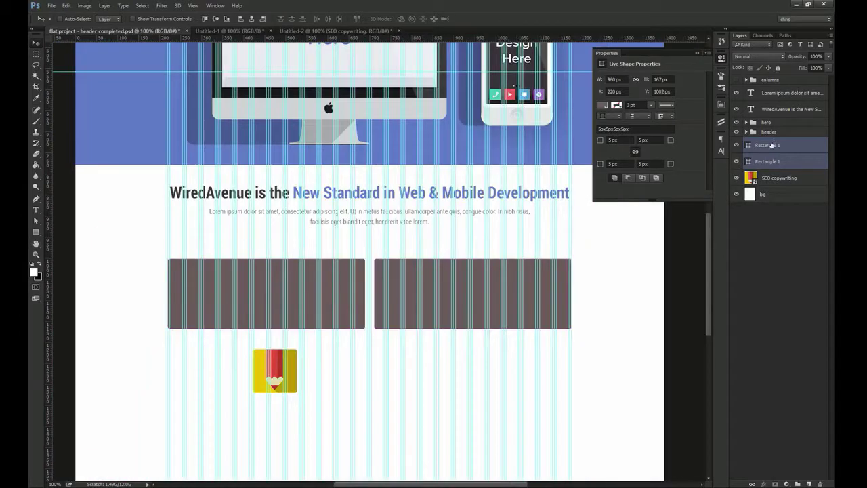
Change both boxes' height from 167 px to 150 px
click(772, 145)
click(722, 60)
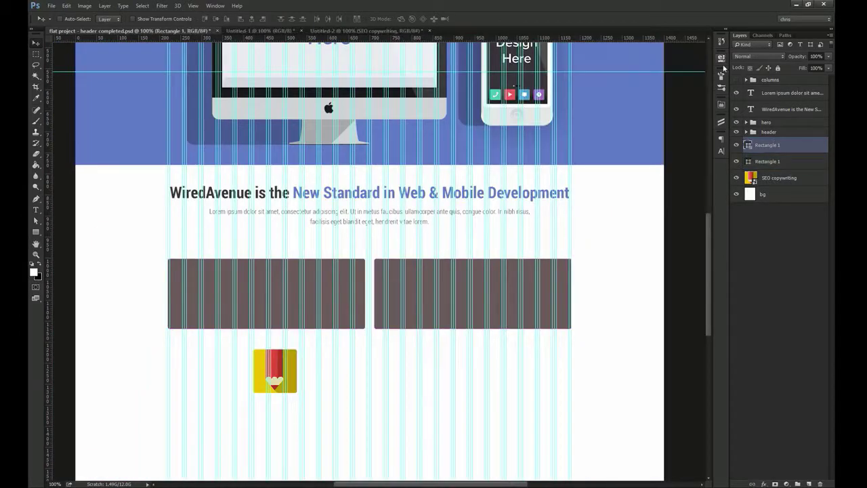
shift+click(763, 158)
key(a)
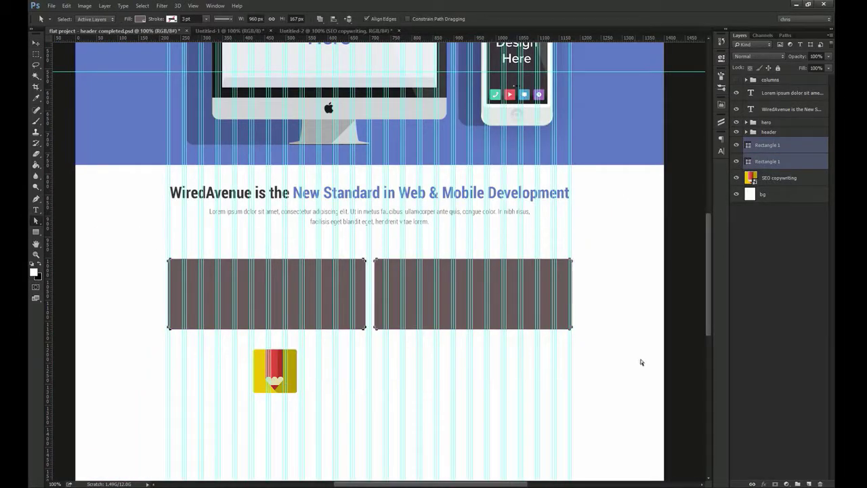
click(723, 61)
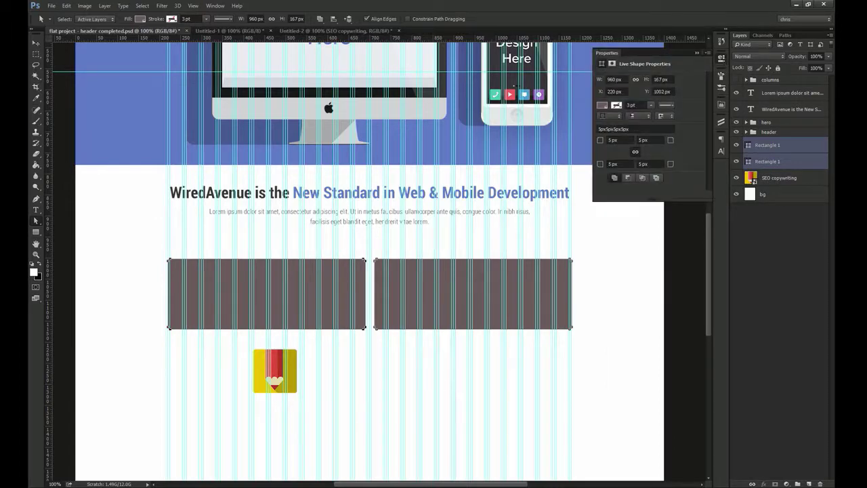
drag(579, 248, 370, 360)
drag(671, 80, 612, 87)
text(150)
key(Return)
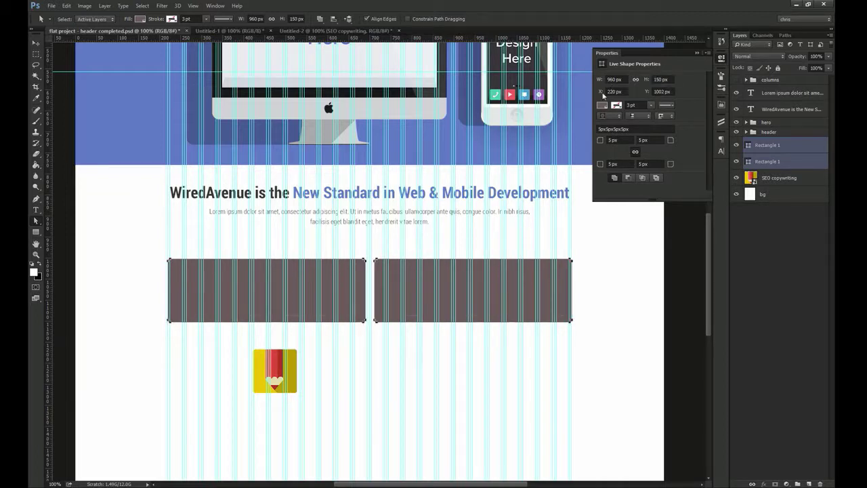
Move both boxes up closer to the intro paragraph
key(v)
drag(420, 265, 420, 244)
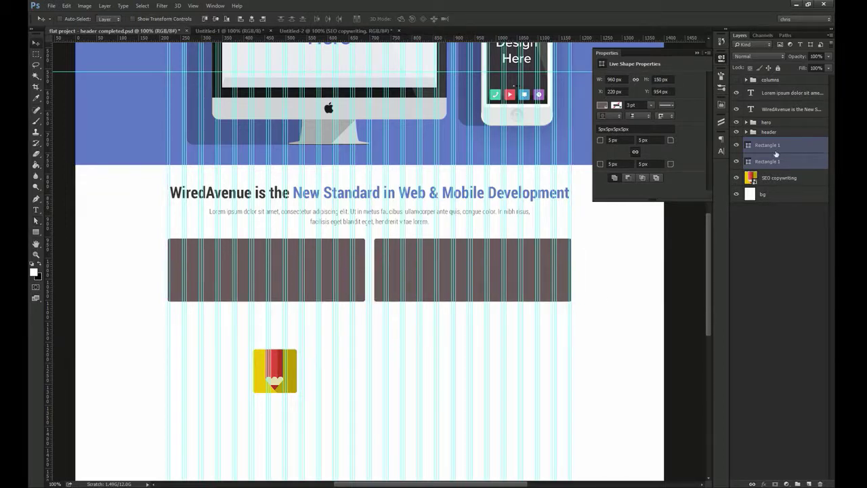
click(754, 163)
Fill both boxes with green #1dbb90, hide the guides, and lower their opacity to 10%
double_click(748, 162)
text(1dbb90)
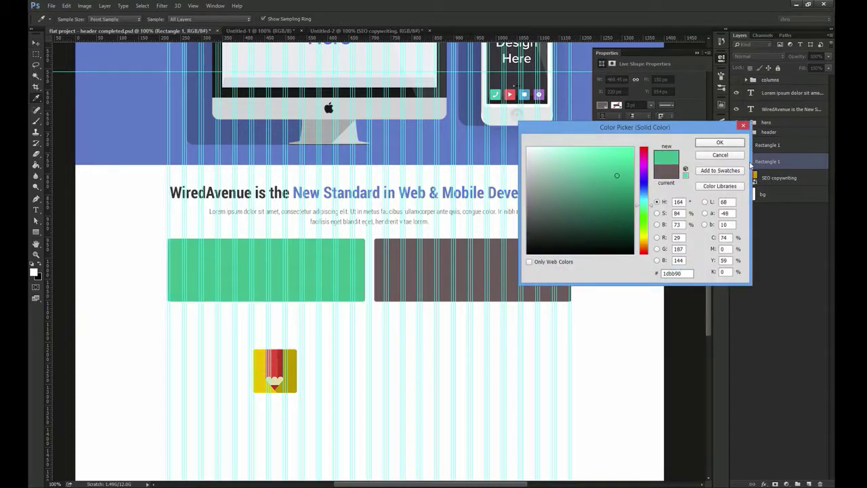
key(Return)
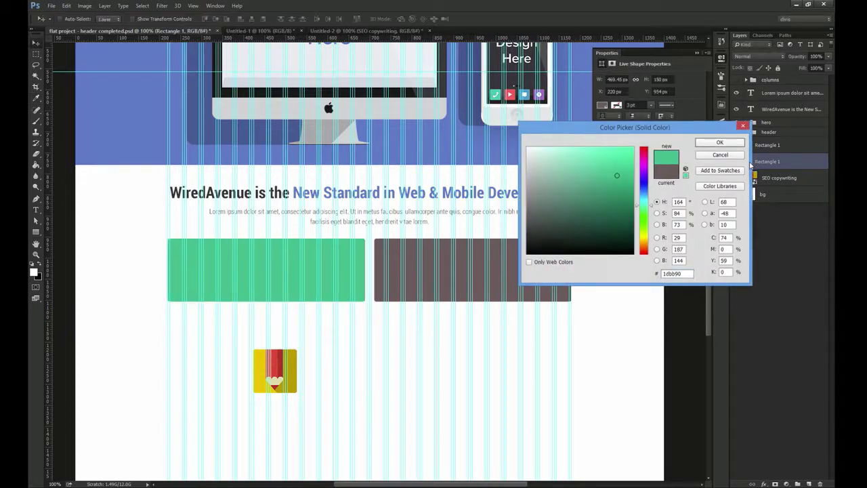
double_click(750, 146)
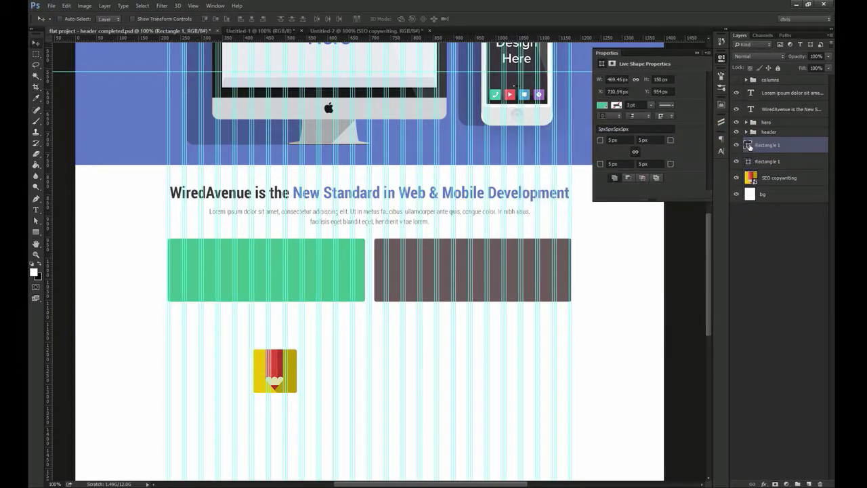
click(271, 249)
key(Return)
key(ctrl+h)
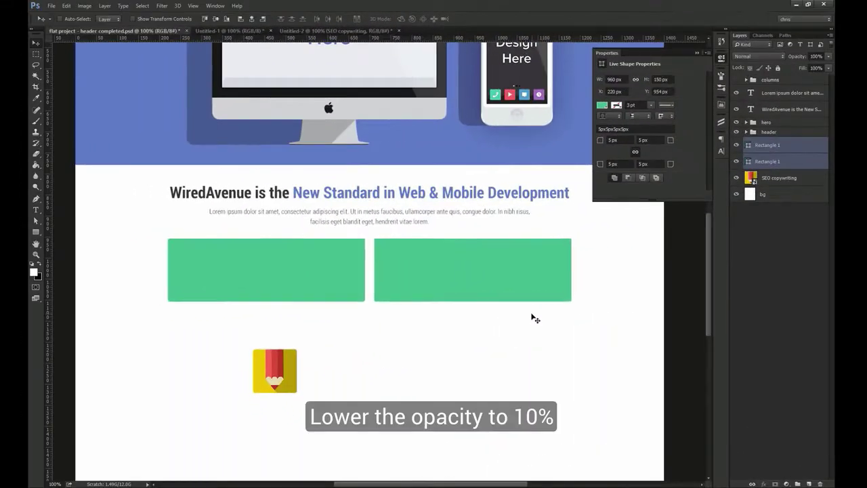
key(1)
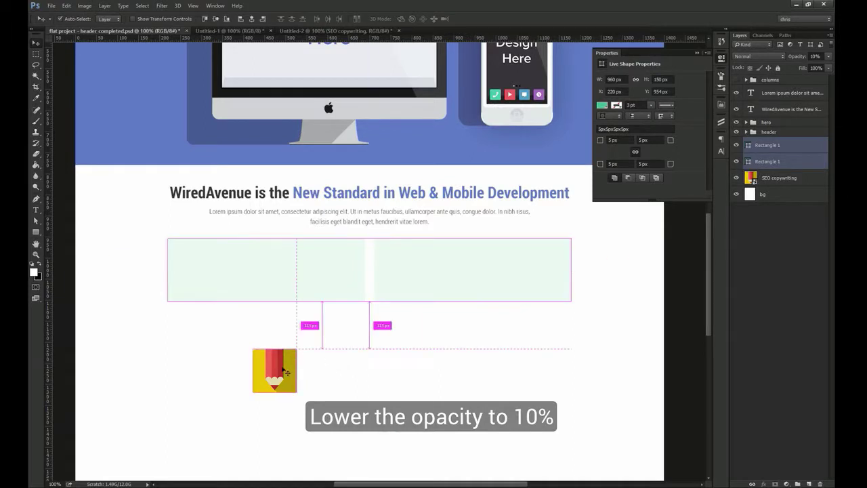
Move the pencil icon into the left green box above its layer and delete the right box
ctrl+click(276, 377)
mouse_move(283, 386)
mouse_down()
mouse_move(218, 273)
mouse_move(206, 274)
mouse_up()
drag(789, 177, 759, 168)
click(737, 178)
click(737, 177)
click(765, 145)
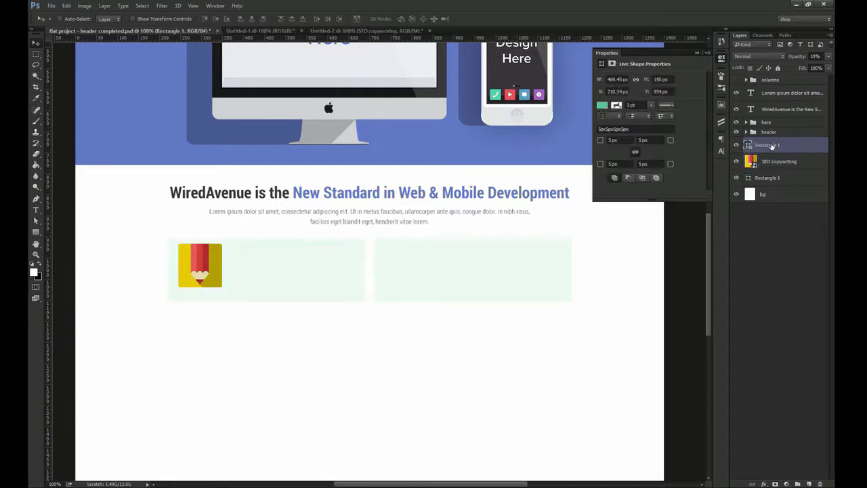
key(Delete)
Centre the pencil icon vertically in the box and nudge it 1 px left
ctrl+shift+click(246, 267)
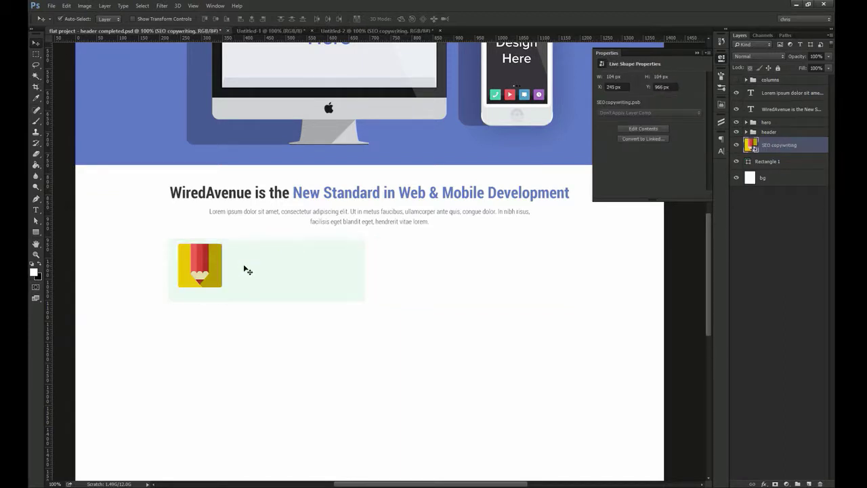
click(216, 19)
key(z)
drag(165, 281, 184, 296)
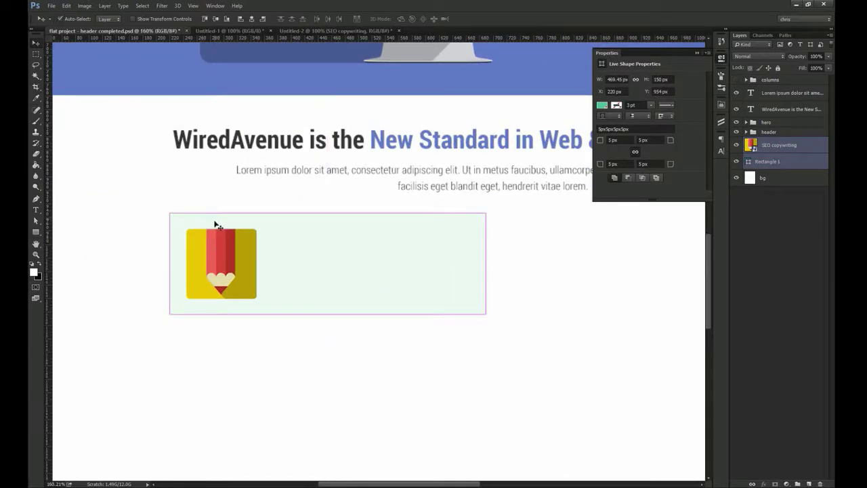
click(284, 332)
click(220, 257)
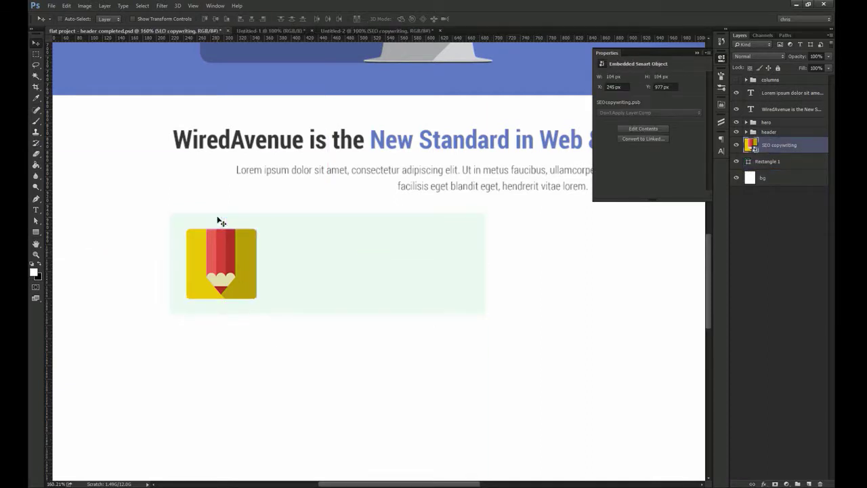
key(ctrl)
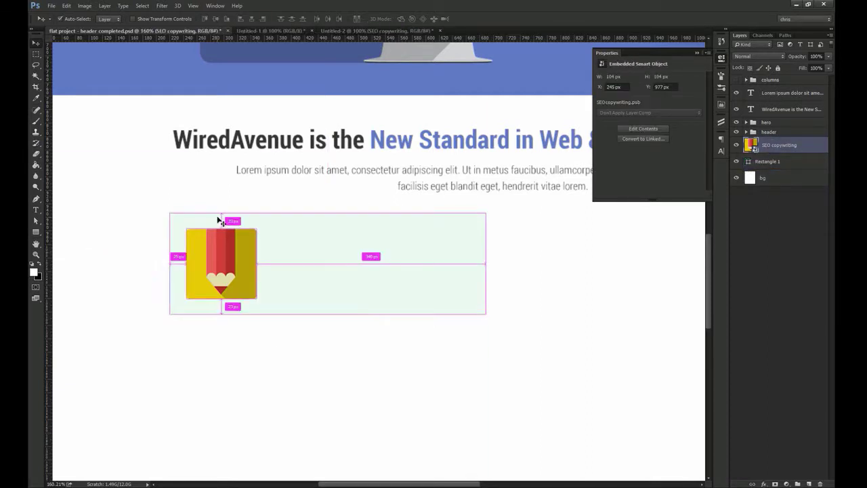
key(Left)
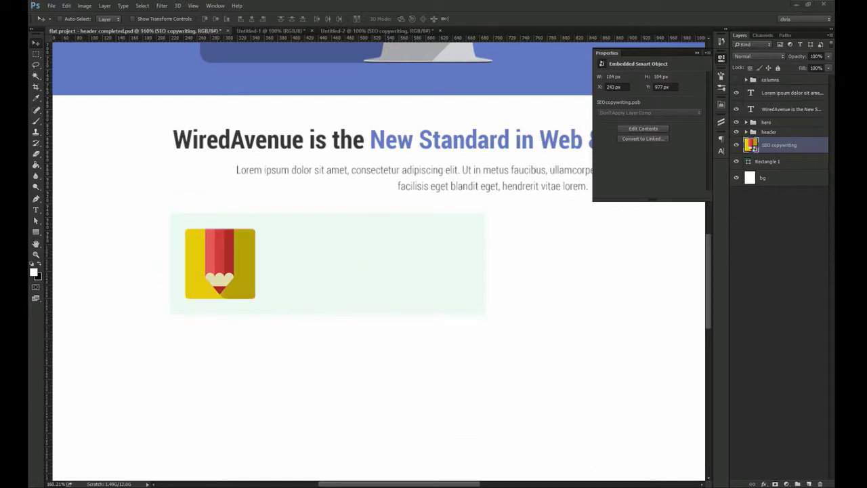
Add a 'website design' text line beside the pencil icon
key(t)
click(279, 237)
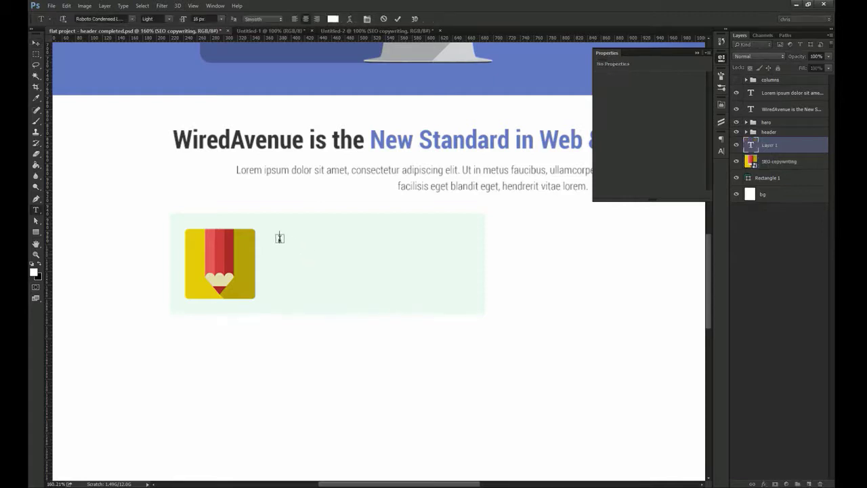
key(ctrl+Return)
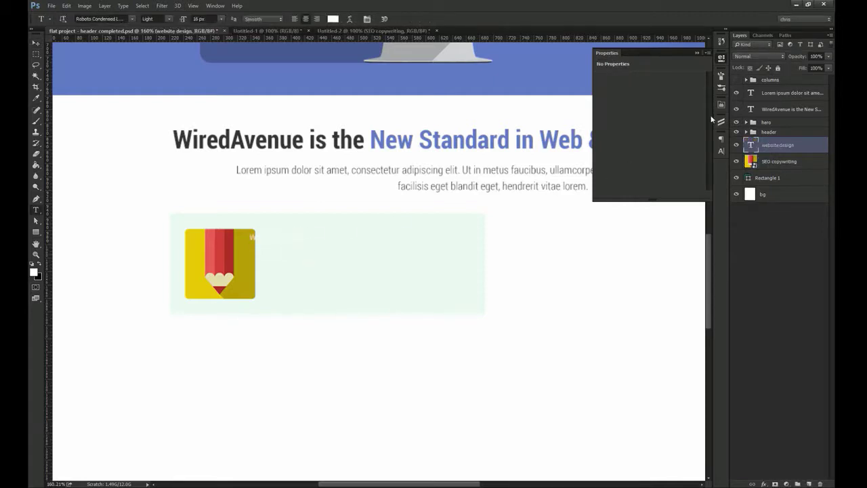
key(v)
Style the title Roboto Condensed Bold, 20 px, colour #333, in all caps
click(721, 150)
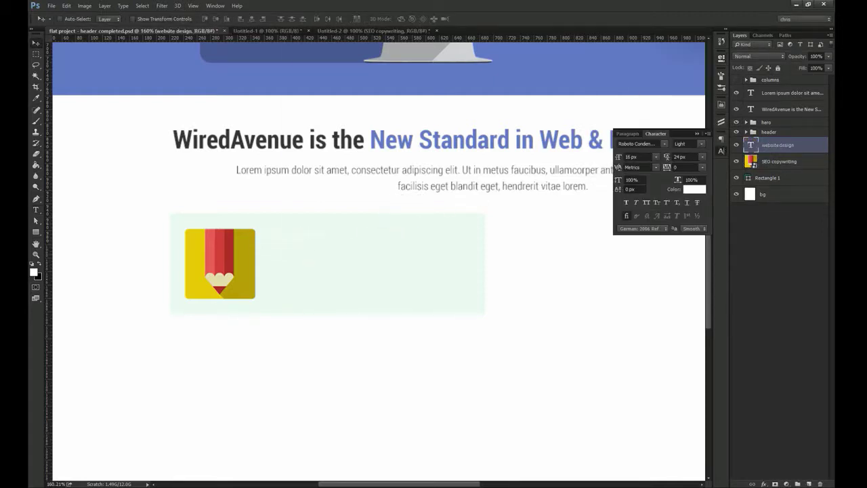
click(701, 147)
click(688, 181)
click(642, 157)
text(2)
key(Return)
click(694, 191)
text(333)
key(Return)
click(646, 203)
Position the title just right of the icon, shifted 20 px further right
drag(286, 242, 292, 267)
key(z)
key(v)
key(shift+Right)
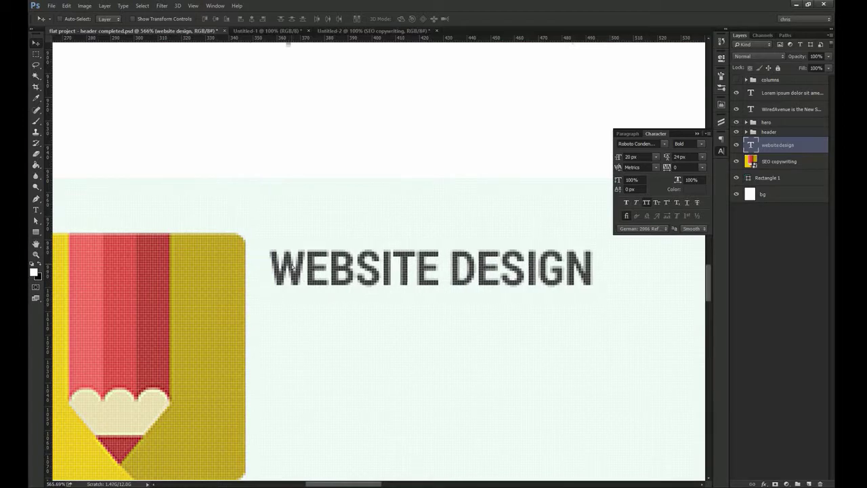
key(shift+Right)
key(shift+Right)
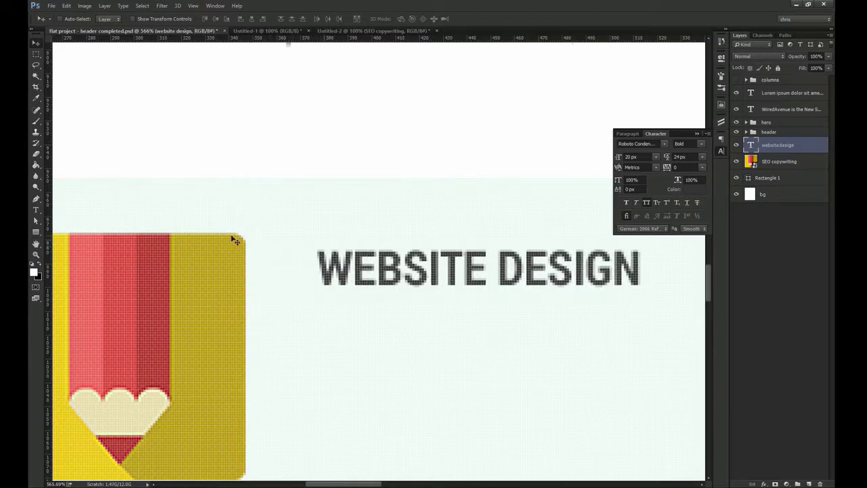
key(ctrl+1)
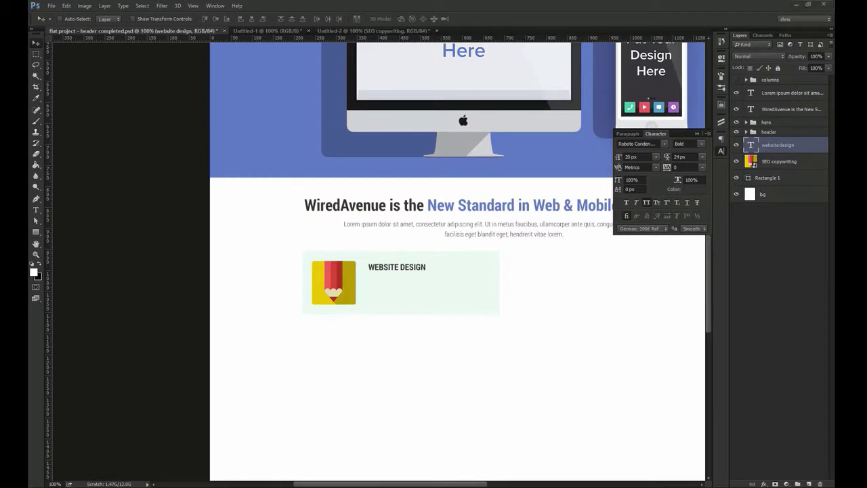
Add a placeholder paragraph text box below the WEBSITE DESIGN heading
key(t)
drag(370, 279, 494, 308)
key(ctrl+Return)
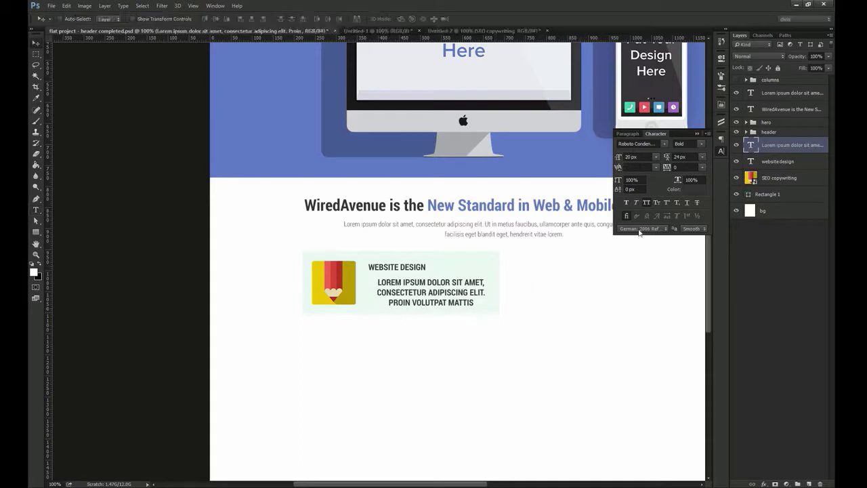
Style the body text as left-aligned Roboto Regular 13 px, with all caps off
click(647, 203)
click(637, 143)
text(oboto)
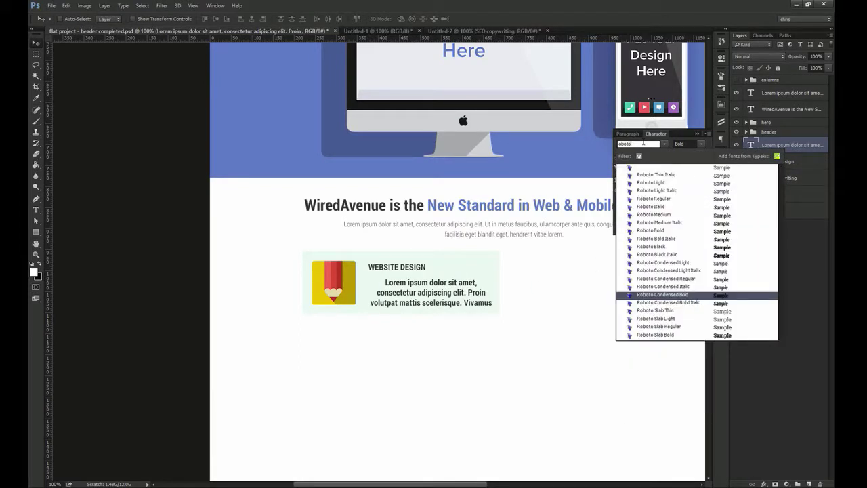
key(Return)
click(643, 156)
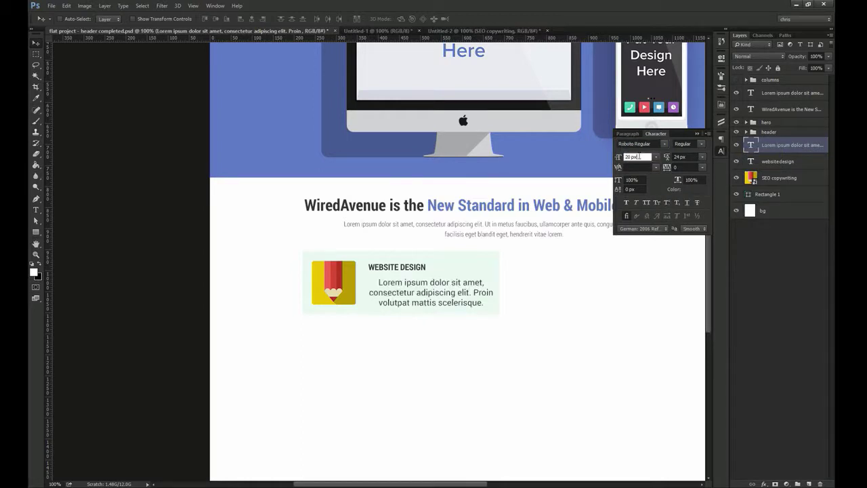
text(13)
key(Return)
key(t)
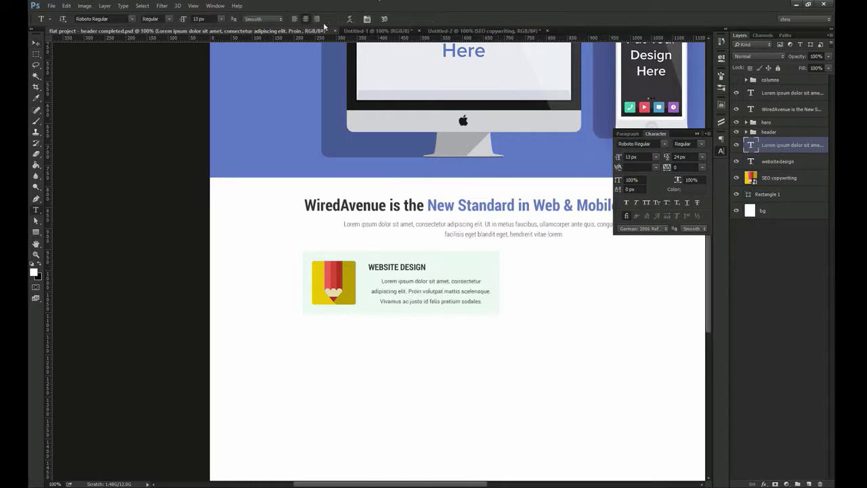
click(294, 19)
Apply a new colour to the body text and move it up slightly
key(v)
key(ctrl+space)
drag(437, 294, 506, 247)
click(695, 191)
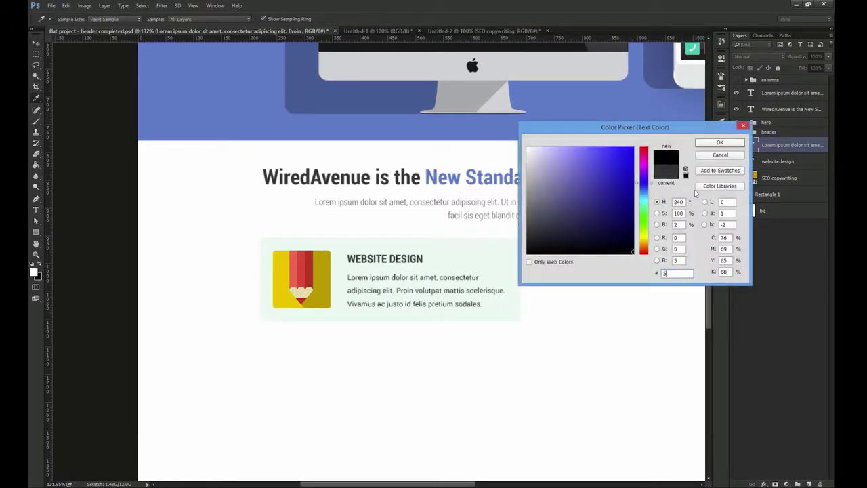
key(Return)
key(ctrl+space)
drag(374, 279, 400, 278)
key(ctrl+1)
Remove the forced line break after 'consectetur' and convert the body text to point text
key(t)
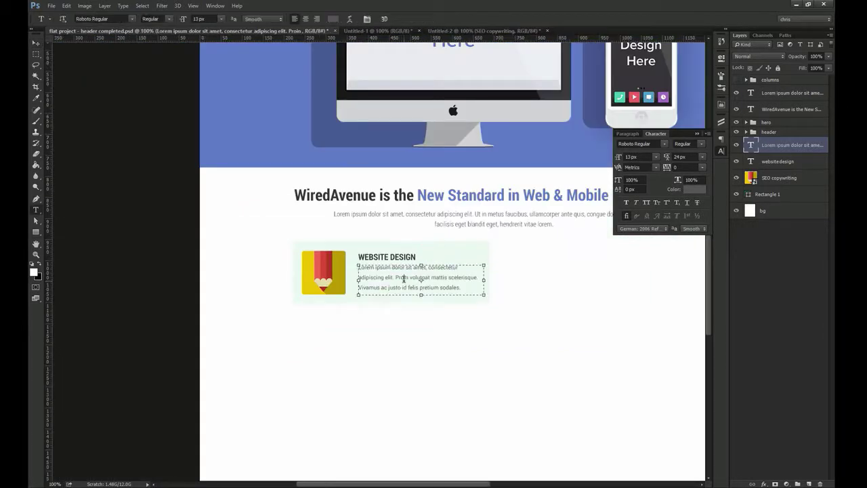
drag(436, 277, 355, 269)
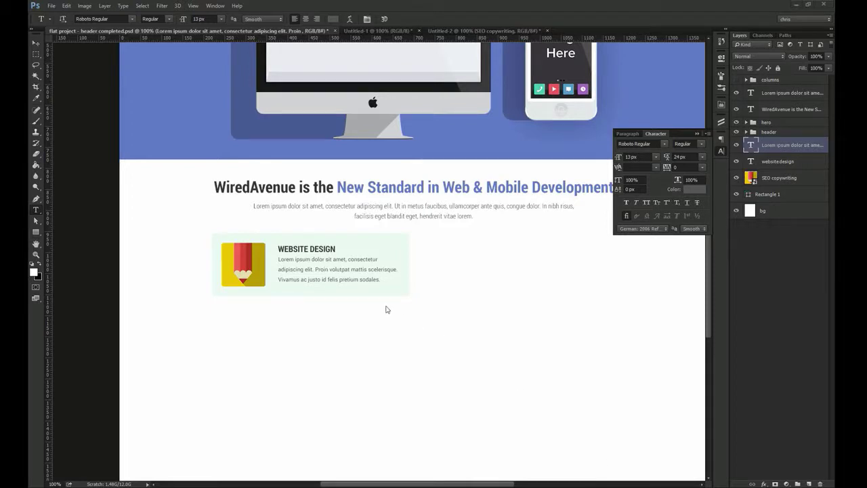
click(306, 269)
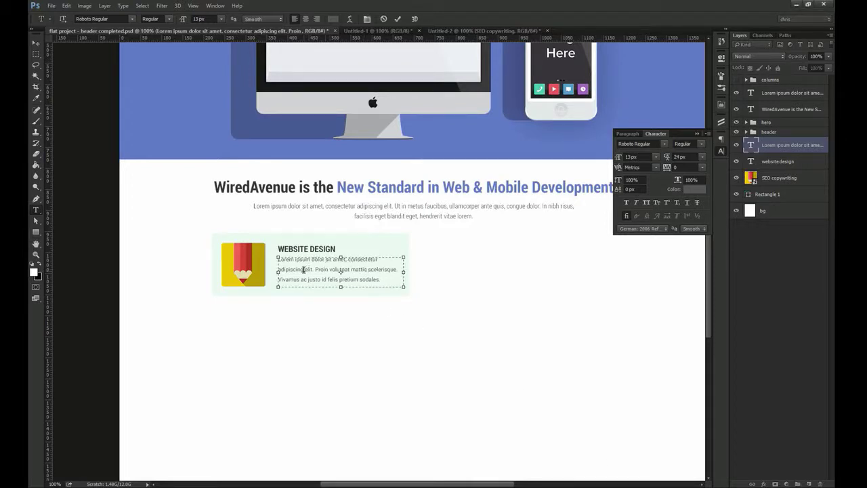
key(BackSpace)
key(ctrl+Return)
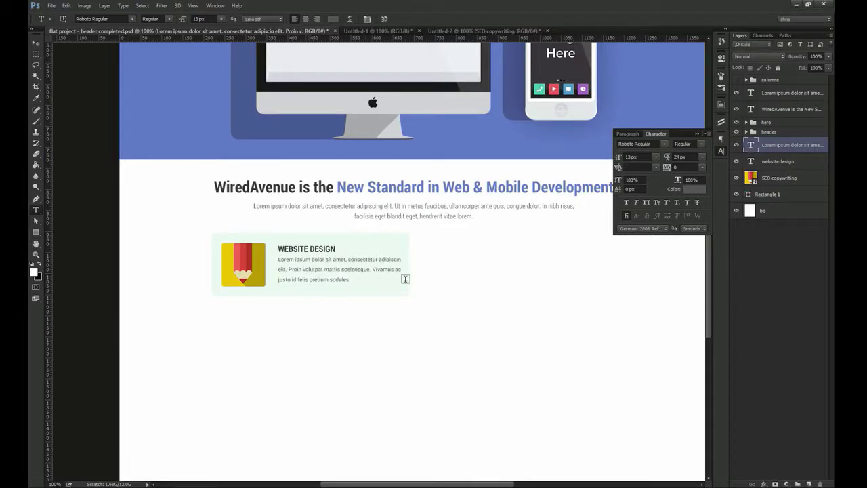
right_click(785, 146)
click(726, 329)
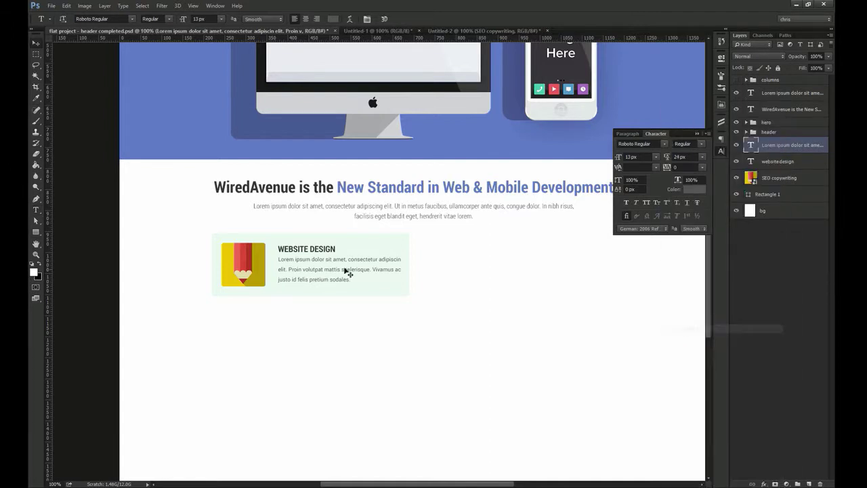
Add the WEBSITE DESIGN heading to the body text selection
key(ctrl+space)
drag(300, 256, 319, 269)
ctrl+shift+click(305, 247)
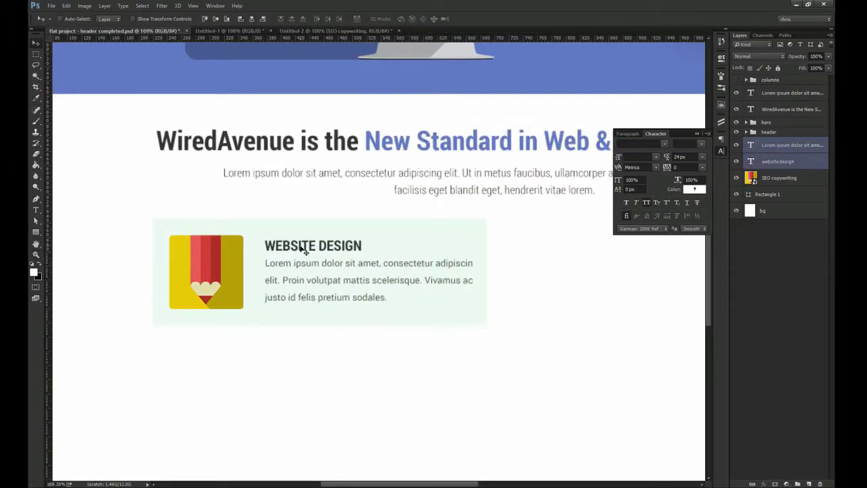
Align the heading and body text to the card background and nudge them left
key(ctrl+g)
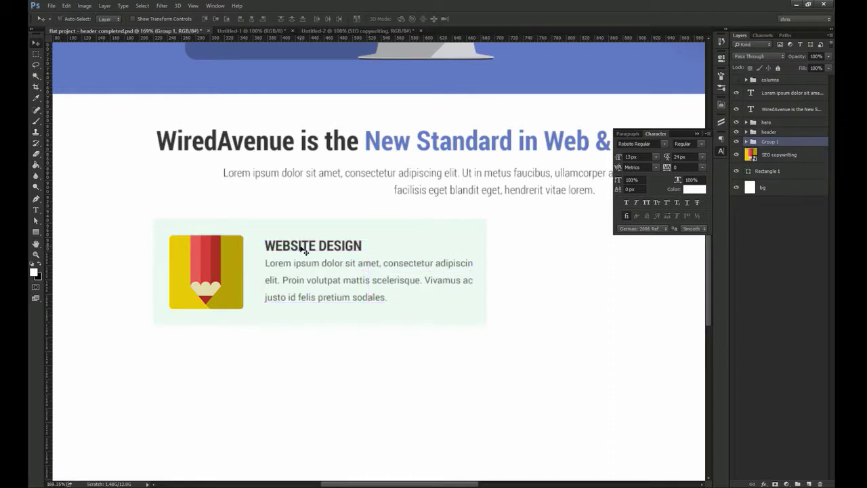
ctrl+shift+click(281, 225)
click(222, 19)
right_click(774, 141)
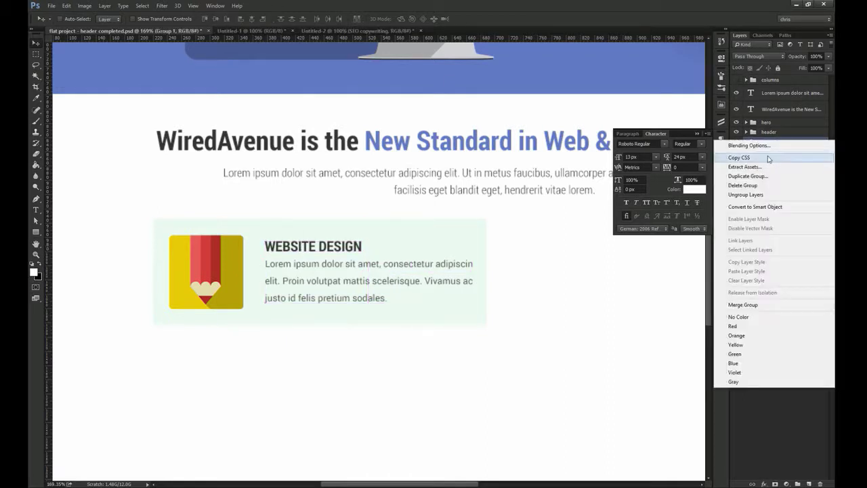
click(756, 204)
key(Left)
key(Left)
key(Left)
key(Left)
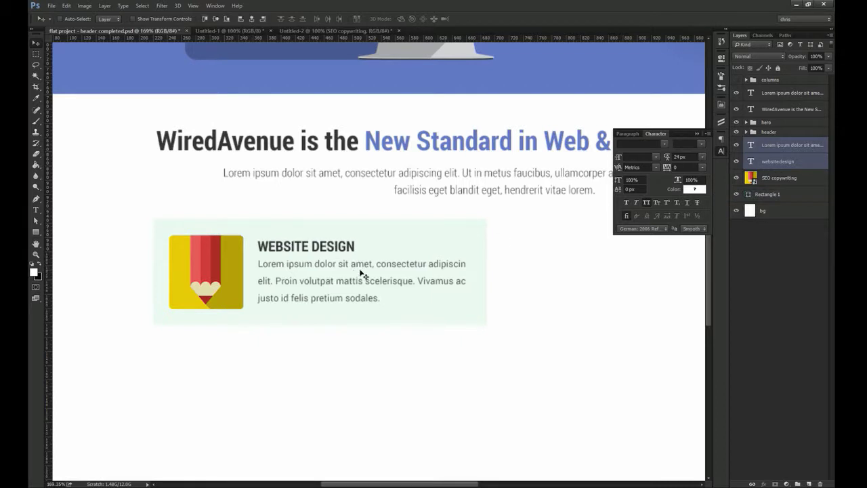
Group the text, pencil icon and background as 'web design', renaming Rectangle 1 to 'bg'
shift+click(782, 179)
shift+click(773, 194)
key(ctrl+g)
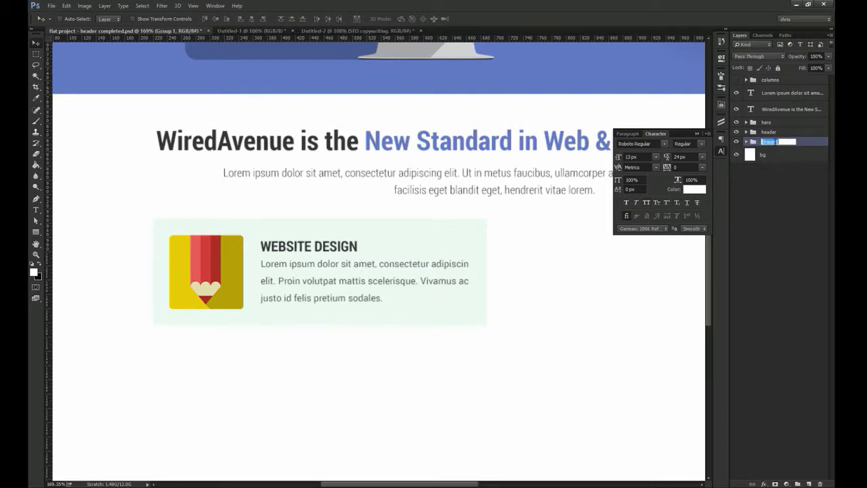
key(Return)
click(747, 141)
double_click(778, 203)
text(bg)
key(Return)
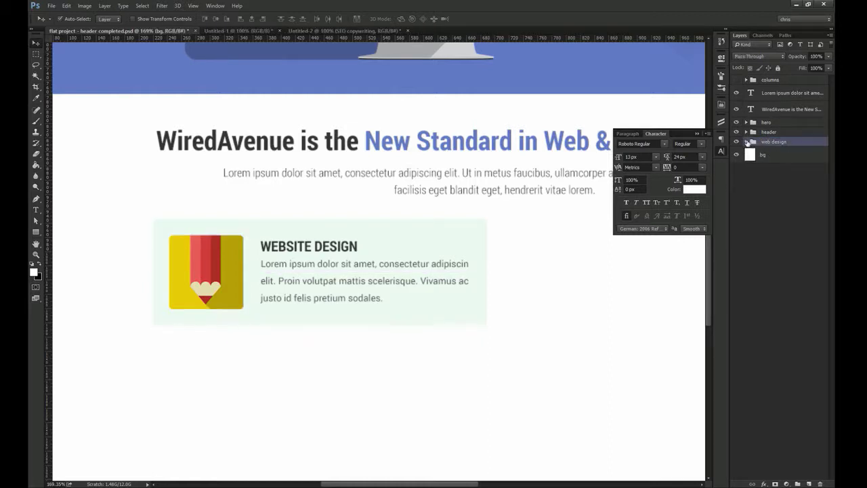
click(747, 142)
Show the column guides and duplicate the card into the right column, snapped to the guide
key(ctrl+1)
drag(437, 244, 346, 204)
key(ctrl+semicolon)
drag(228, 228, 427, 228)
drag(580, 222, 478, 185)
drag(505, 257, 549, 256)
key(ctrl+1)
Duplicate both cards down as a second row, matching the gap between cards
shift+click(759, 151)
drag(449, 191, 446, 263)
drag(341, 214, 434, 214)
key(m)
drag(205, 230, 301, 264)
key(ctrl+d)
key(ctrl+1)
key(v)
key(Down)
key(Down)
scroll(325, 273, down, 2)
alt+drag(301, 213, 325, 281)
scroll(326, 280, up, 1)
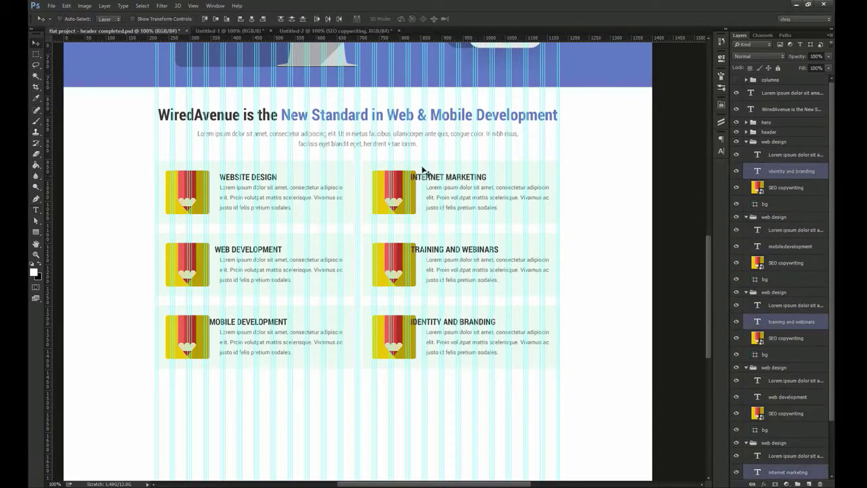
Left-align the right-column titles and select the Mobile Development and Web Development titles
click(250, 20)
click(241, 20)
ctrl+click(237, 322)
ctrl+shift+click(239, 251)
Shift the left-column titles right and left-align them with the Website Design title
drag(239, 250, 274, 251)
click(241, 19)
ctrl+shift+click(236, 177)
click(242, 21)
Bring the five icon layers from Untitled-2 into the mockup, near the top of the stack
ctrl+click(202, 261)
key(ctrl+Tab)
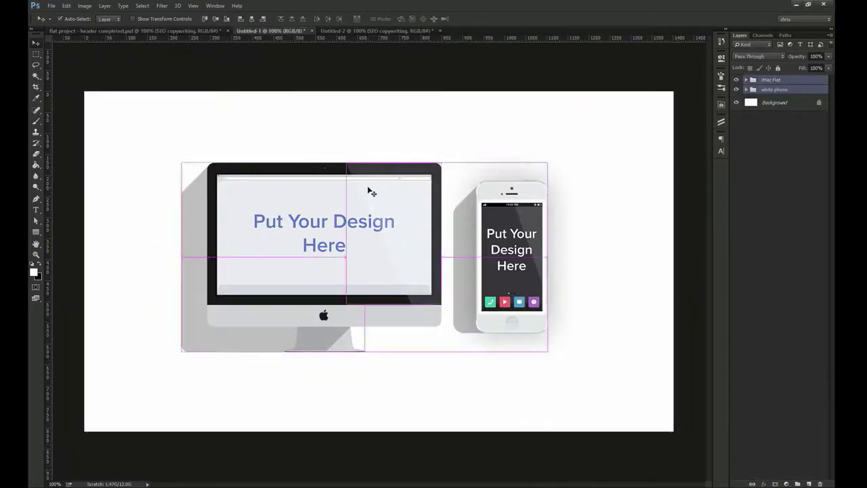
key(ctrl+Tab)
ctrl+click(307, 260)
ctrl+shift+click(354, 261)
ctrl+shift+click(404, 261)
ctrl+shift+click(454, 261)
drag(493, 251, 410, 298)
drag(409, 298, 411, 337)
drag(799, 415, 799, 122)
drag(422, 347, 429, 310)
Replace the Identity card's pencil with the bulb icon, aligned to the card background
ctrl+click(397, 241)
key(Delete)
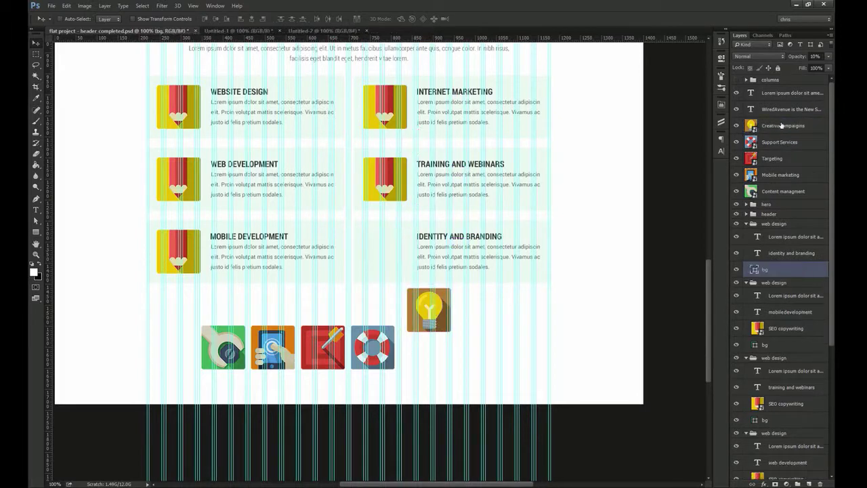
drag(781, 260, 781, 262)
drag(482, 335, 438, 277)
scroll(411, 228, up, 5)
ctrl+shift+click(411, 226)
click(216, 18)
ctrl+click(353, 379)
ctrl+click(353, 278)
key(Left)
key(ctrl+1)
Replace the Training card's pencil with the lifebuoy (Support Services) icon, nudged into place
ctrl+click(370, 196)
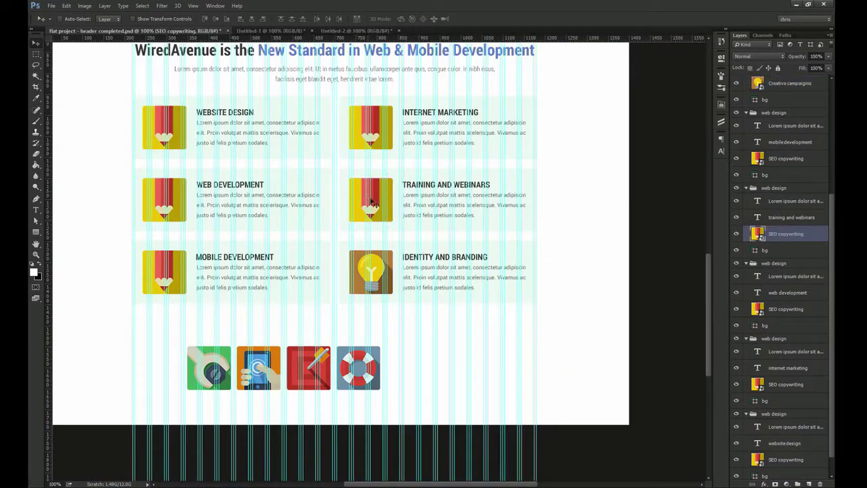
key(Delete)
drag(368, 366, 388, 353)
drag(779, 83, 779, 322)
drag(369, 362, 393, 180)
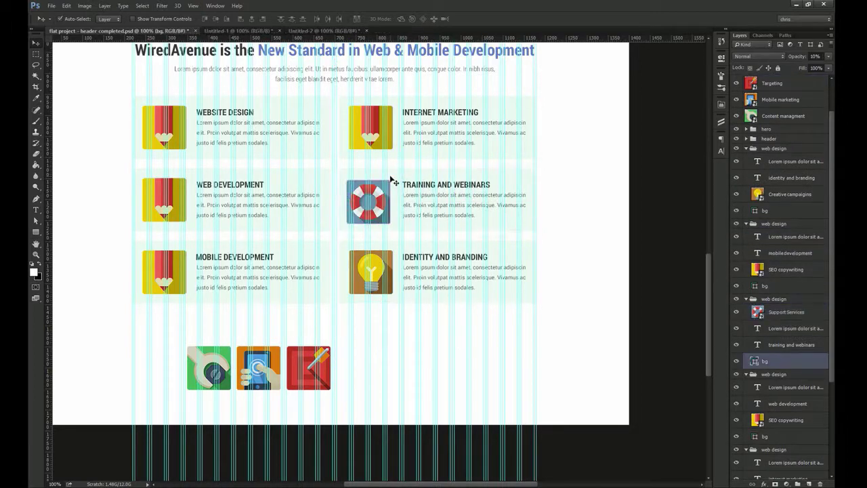
scroll(390, 173, up, 7)
scroll(414, 249, down, 5)
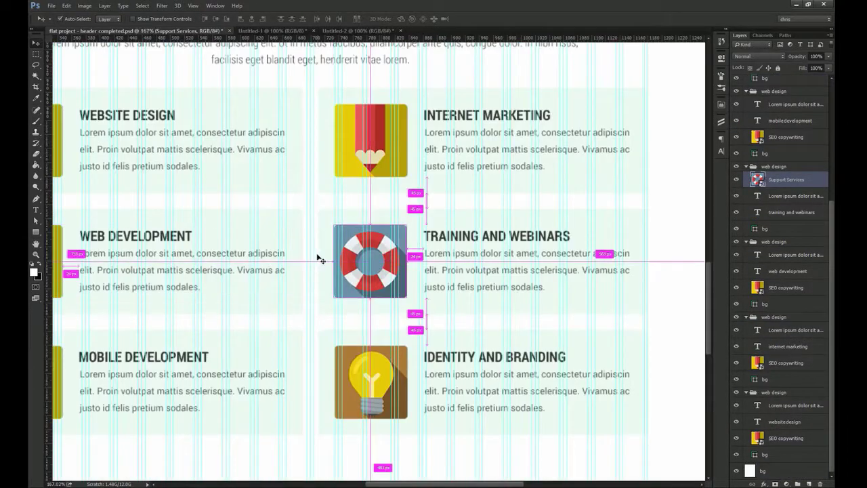
key(Right)
Replace the Internet Marketing pencil with the target icon, centred vertically in its card
ctrl+click(378, 166)
key(ctrl+1)
key(Delete)
ctrl+click(325, 426)
mouse_move(779, 84)
mouse_down()
mouse_move(798, 483)
mouse_move(784, 451)
mouse_up()
drag(325, 432, 390, 195)
ctrl+shift+click(413, 194)
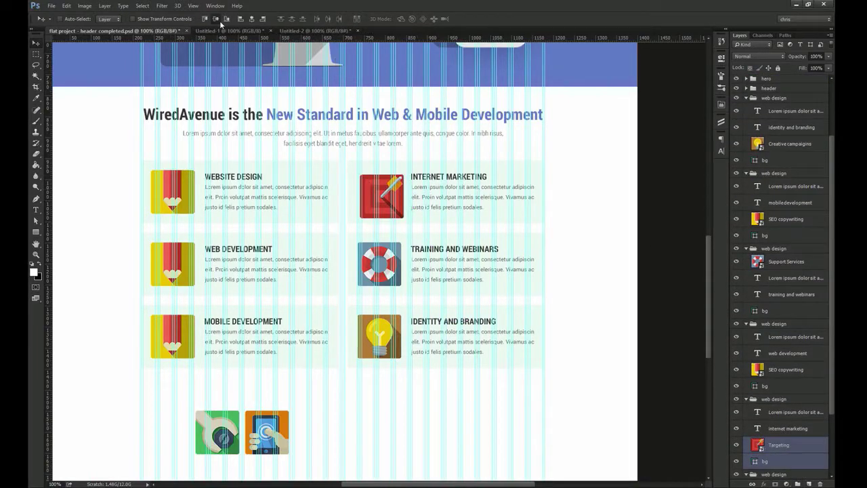
click(216, 19)
scroll(409, 117, up, 3)
ctrl+click(378, 218)
key(ctrl+1)
Replace the Mobile Development pencil with the phone icon, aligned to the card and left-aligned with the pencil
ctrl+click(203, 278)
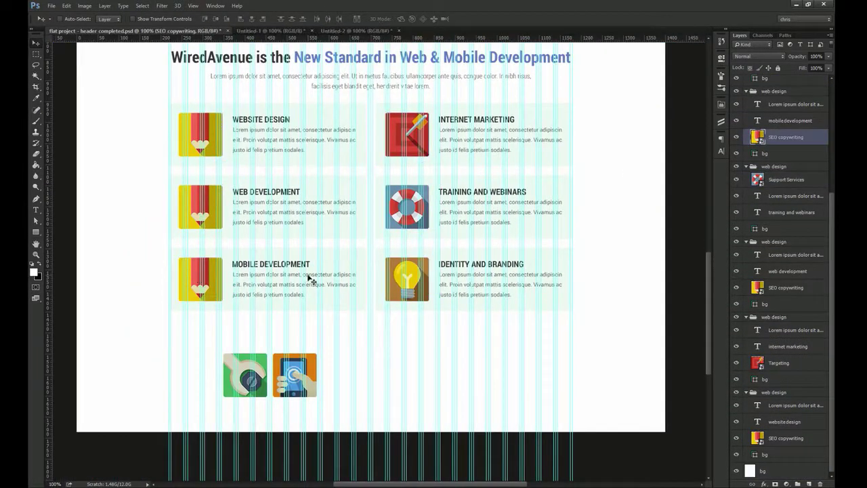
key(Delete)
ctrl+click(300, 362)
drag(780, 84, 786, 130)
drag(294, 374, 213, 280)
drag(175, 245, 211, 269)
drag(257, 325, 238, 321)
ctrl+shift+click(223, 265)
click(216, 19)
ctrl+click(242, 305)
ctrl+shift+click(243, 183)
click(240, 19)
key(ctrl+1)
Replace the Web Development pencil with the wrench icon, aligned to the card and left-aligned with the pencil
ctrl+click(340, 229)
drag(376, 271, 319, 234)
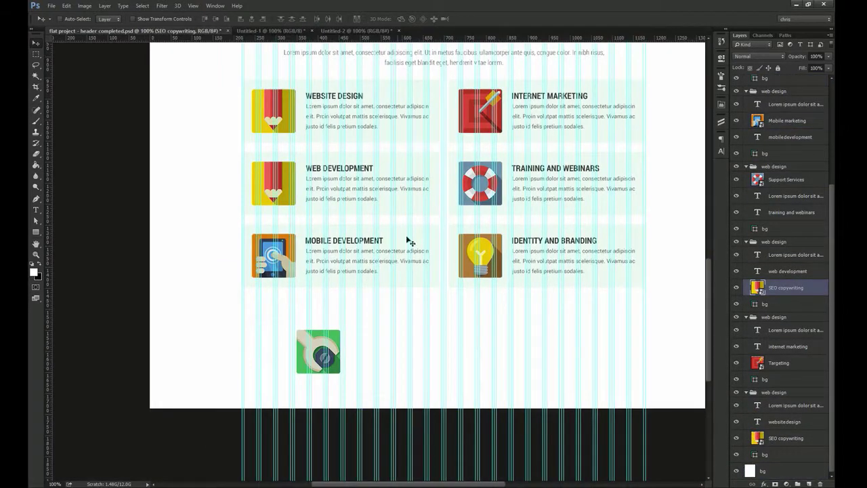
key(Delete)
ctrl+click(332, 346)
drag(787, 79, 793, 362)
drag(332, 351, 295, 181)
drag(245, 148, 279, 166)
ctrl+shift+click(255, 182)
click(216, 19)
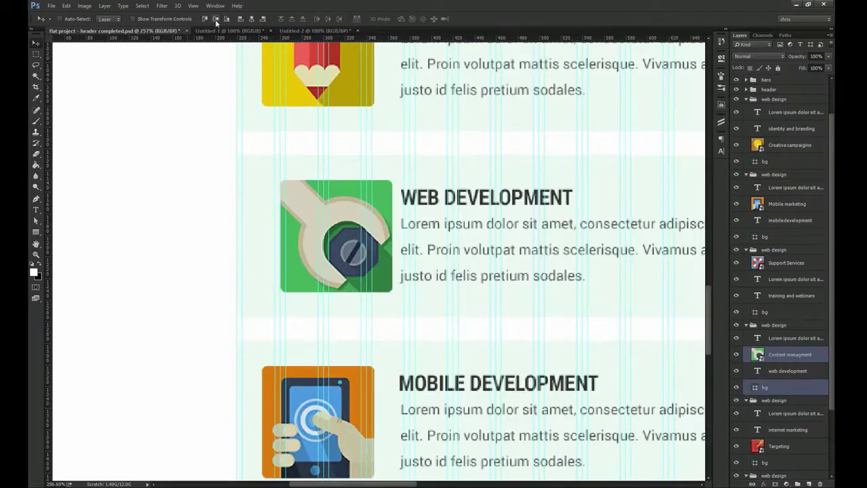
ctrl+click(316, 210)
ctrl+shift+click(321, 103)
click(240, 19)
key(ctrl+1)
Hide the layout guides and collapse the web design card groups in the Layers panel
mouse_move(501, 284)
mouse_down()
mouse_move(335, 221)
mouse_move(324, 276)
mouse_up()
key(ctrl+semicolon)
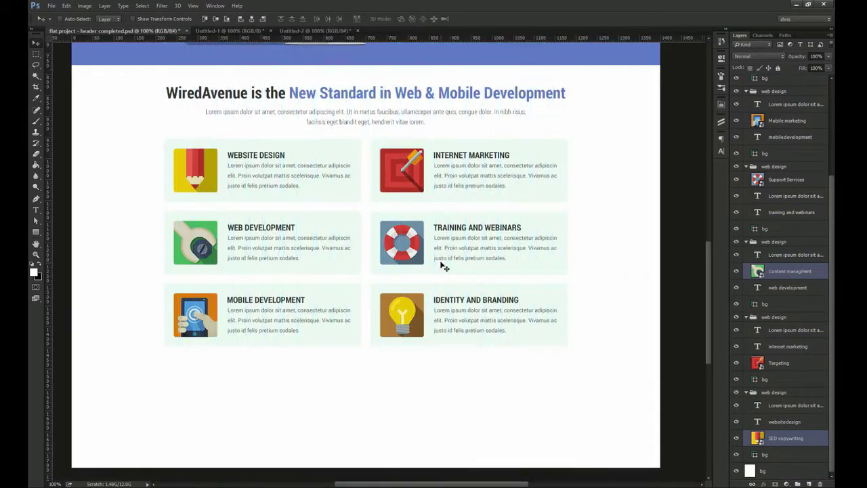
scroll(747, 204, up, 3)
ctrl+click(746, 143)
click(761, 190)
ctrl+click(760, 174)
Number the six card groups, group them as 'services', and move it above hero
double_click(774, 191)
double_click(777, 170)
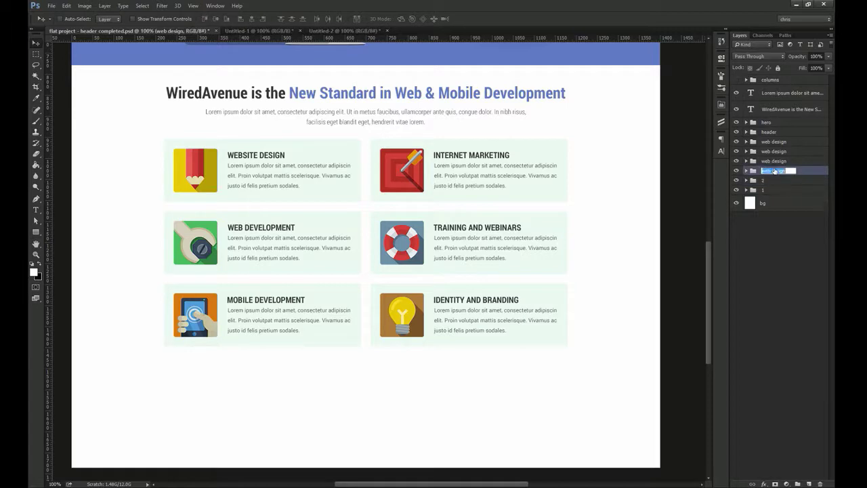
double_click(771, 152)
double_click(773, 142)
click(776, 189)
shift+click(772, 141)
key(ctrl+g)
double_click(769, 142)
text(services)
key(Return)
drag(771, 141, 778, 122)
Select the heading and intro text layers, restore services visibility, and preview the page full screen
click(779, 110)
shift+click(779, 94)
click(737, 90)
click(738, 91)
drag(478, 169, 455, 414)
key(f)
key(f)
drag(475, 203, 434, 315)
drag(434, 414, 420, 202)
key(f)
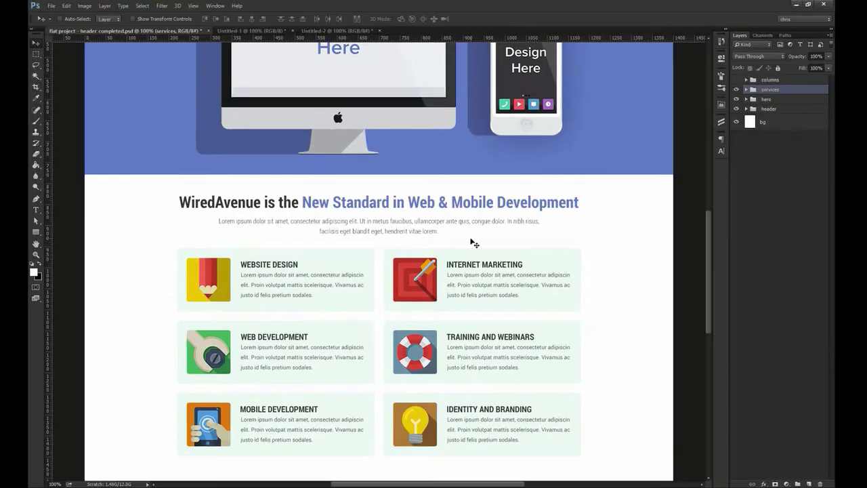
Set the intro paragraph's font style to Regular in the Character panel
ctrl+click(423, 234)
click(721, 152)
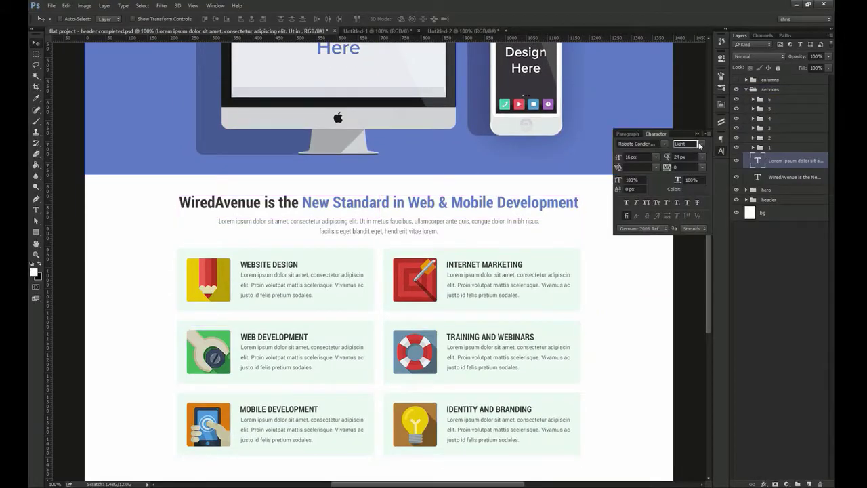
click(684, 143)
click(696, 169)
Break the intro paragraph so its second line starts at 'In nibh'
drag(424, 233, 413, 142)
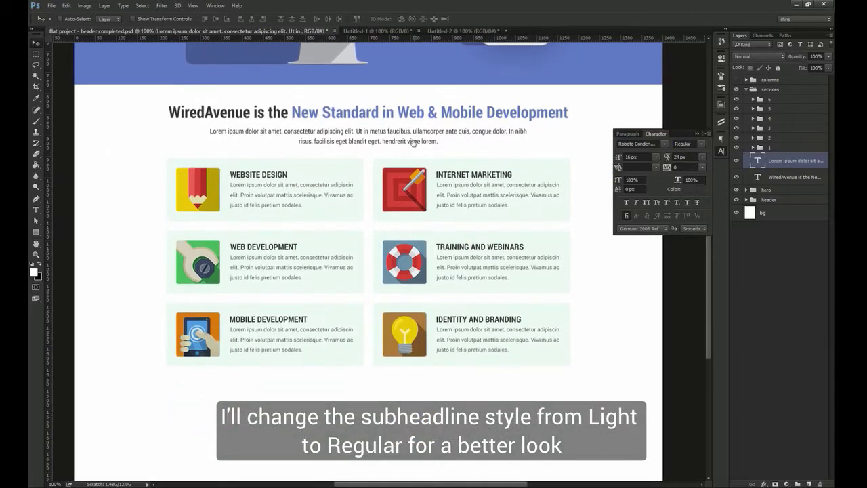
key(t)
click(507, 131)
key(Return)
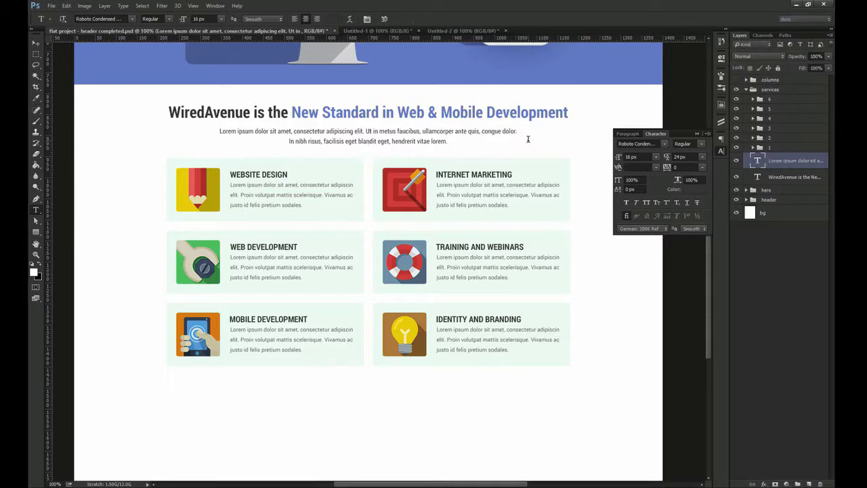
key(ctrl+Return)
Preview the header and hero full screen, then save the document
key(f)
key(f)
drag(510, 123, 458, 391)
drag(459, 257, 456, 286)
key(ctrl+s)
scroll(434, 420, down, 5)
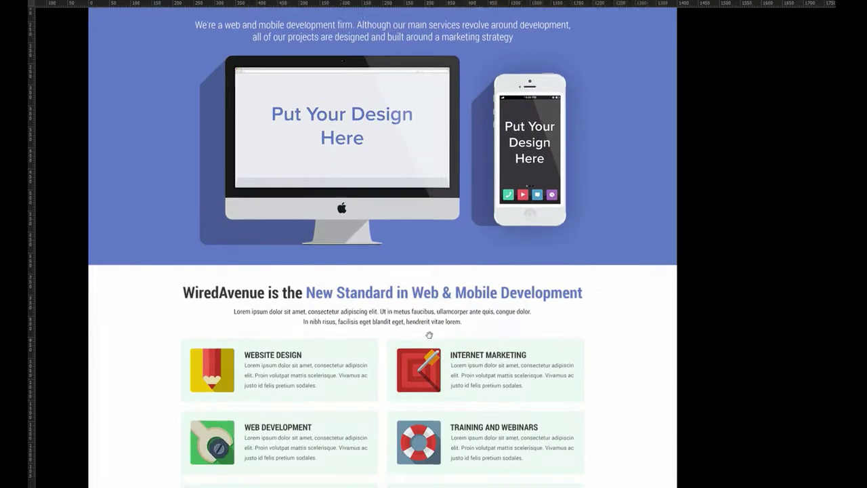
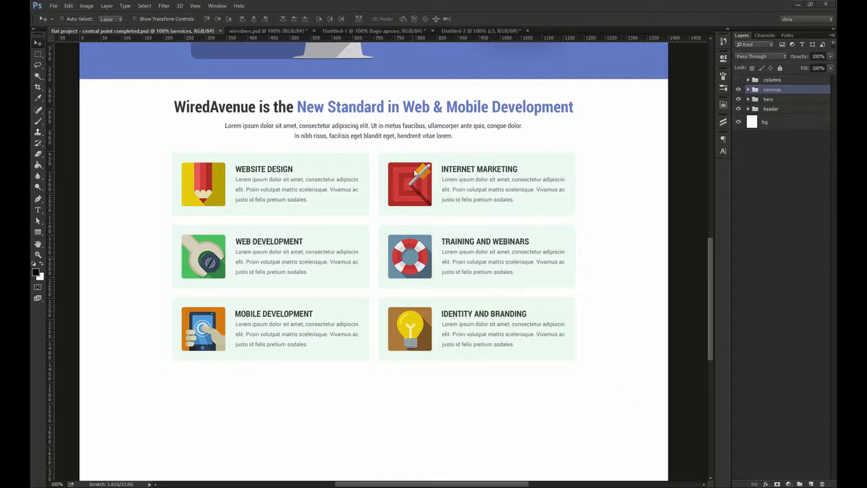
Extend the canvas downward below the service boxes with the Crop tool
drag(413, 211, 418, 140)
key(c)
drag(409, 398, 407, 483)
click(437, 19)
Fill the newly added empty area at the bottom of the page with white
key(v)
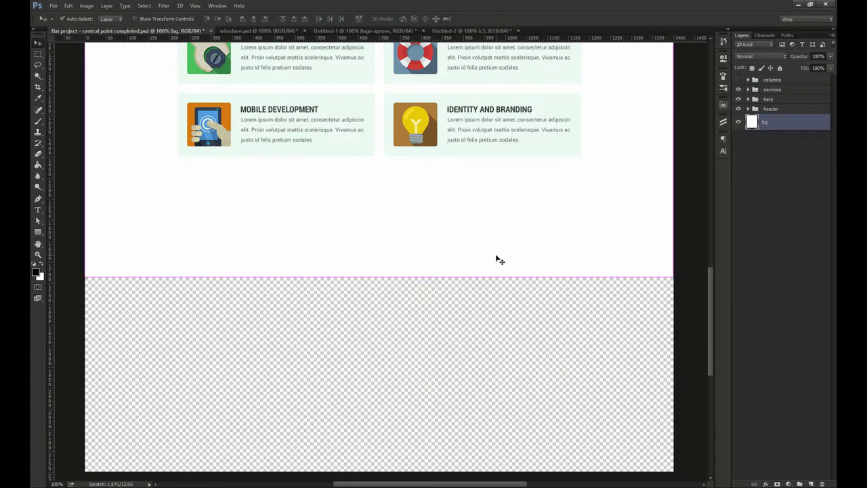
key(g)
key(x)
click(430, 347)
key(v)
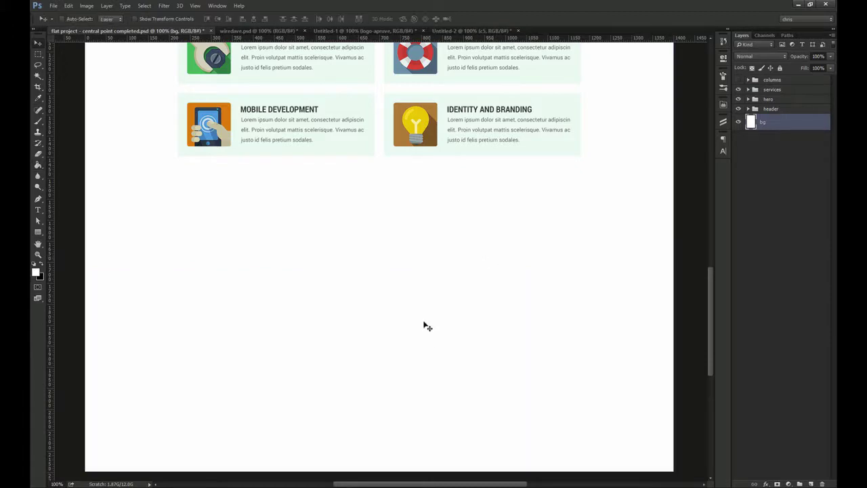
scroll(429, 334, up, 8)
drag(395, 111, 370, 166)
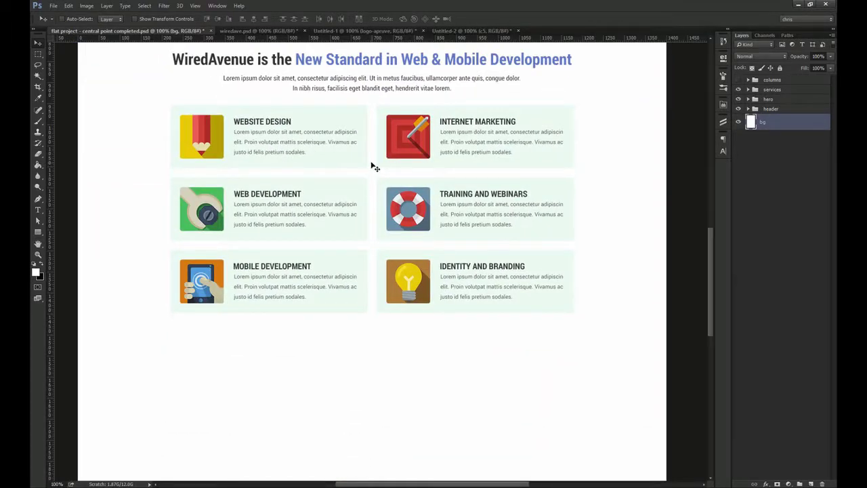
scroll(371, 166, up, 1)
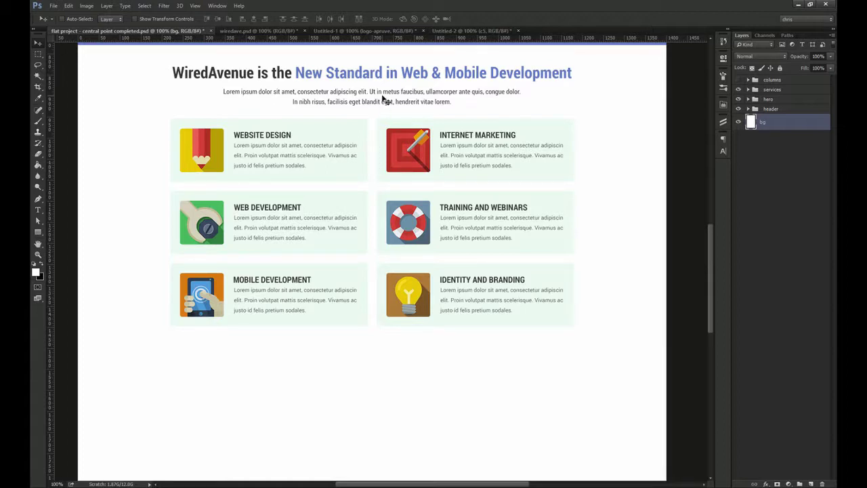
drag(397, 160, 397, 182)
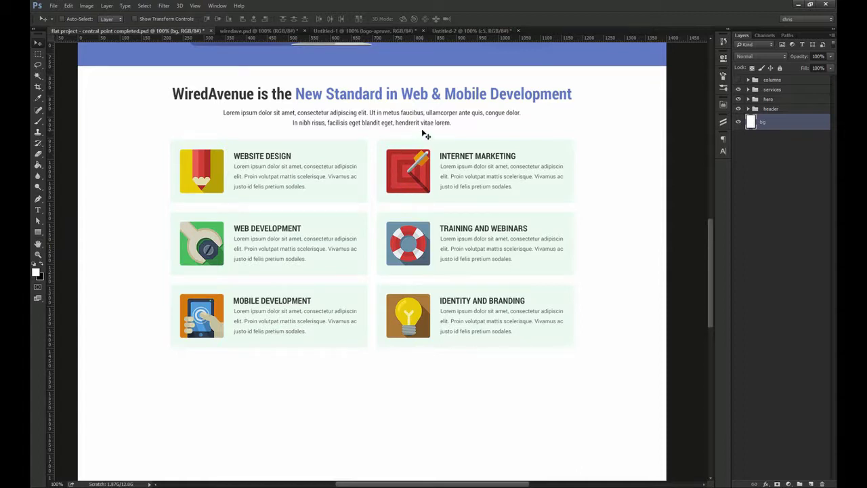
Place a copy of the section heading below the service boxes, nudged up 2 px
ctrl+click(433, 107)
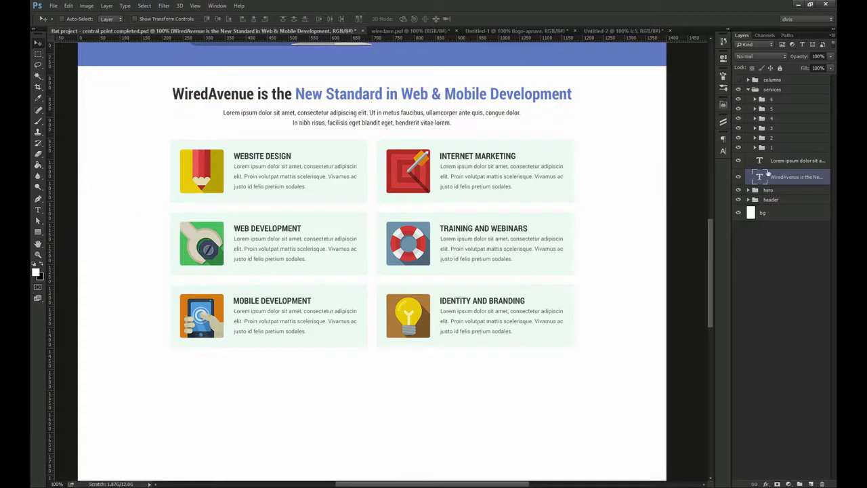
drag(780, 177, 788, 81)
drag(781, 83, 753, 103)
click(748, 105)
drag(433, 102, 437, 366)
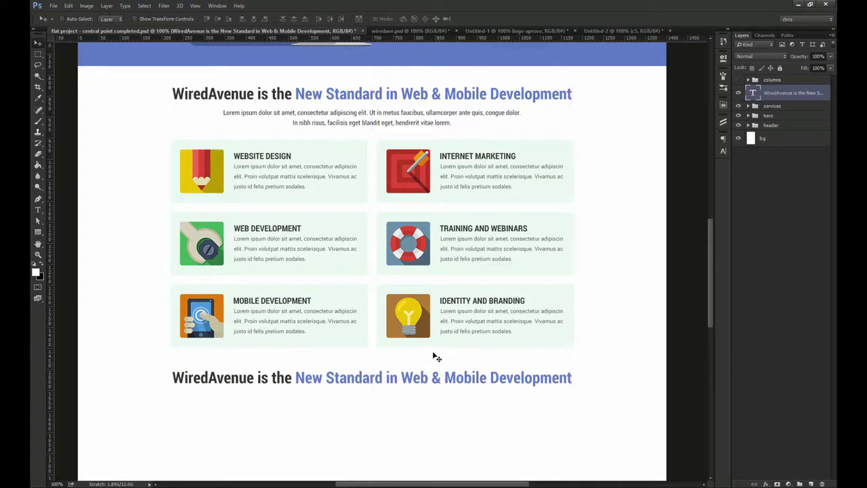
key(ctrl)
key(Up)
key(Up)
key(Up)
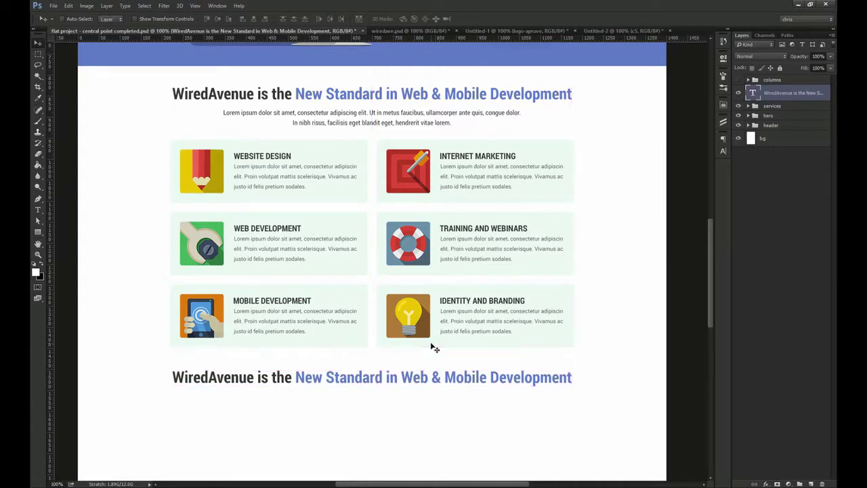
key(Up)
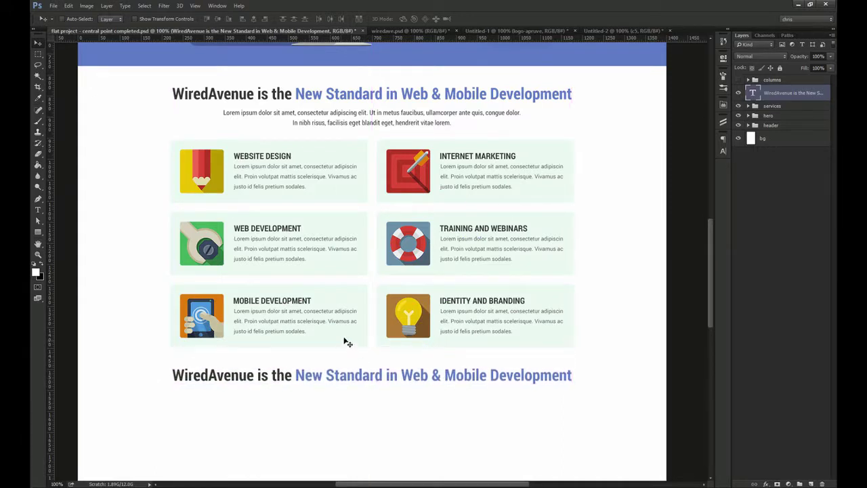
Retype the copied heading as 'Read Real Customer Testimonials'
double_click(303, 376)
drag(296, 376, 120, 359)
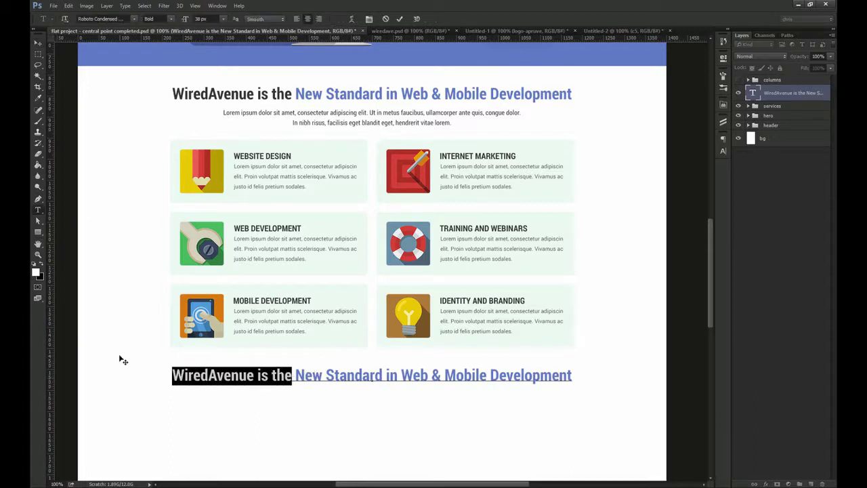
text(Read Real)
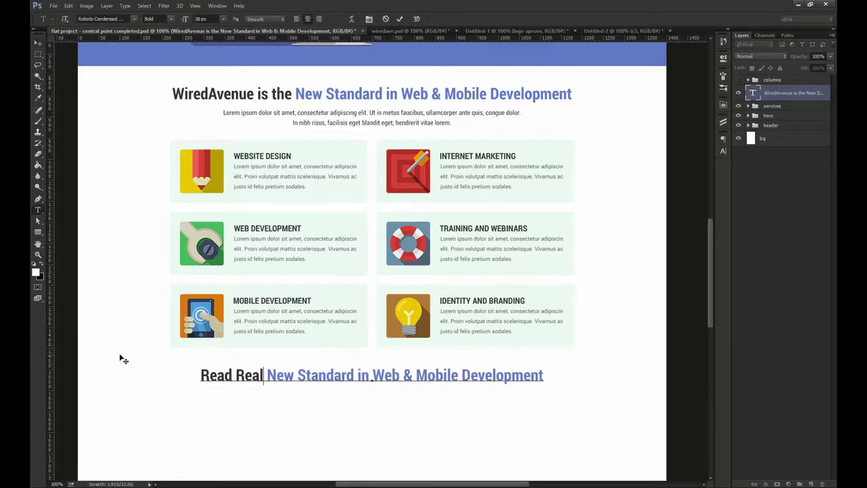
key(shift+End)
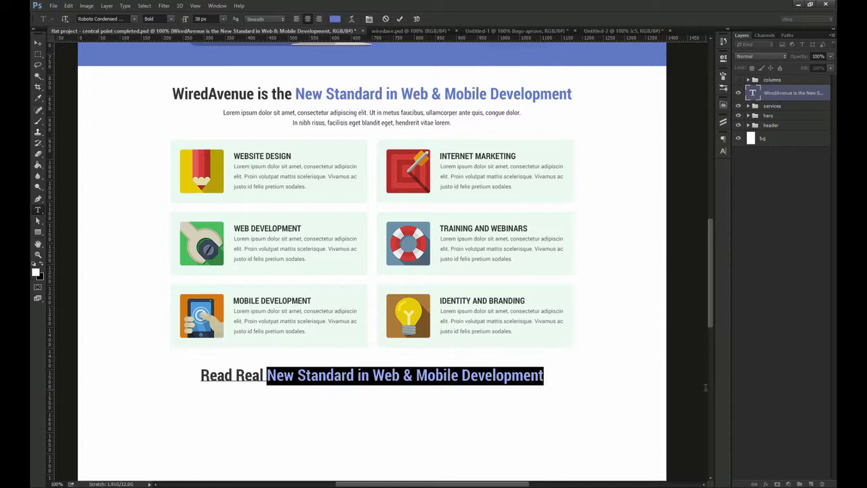
text(Customer Testimonials)
key(ctrl+Return)
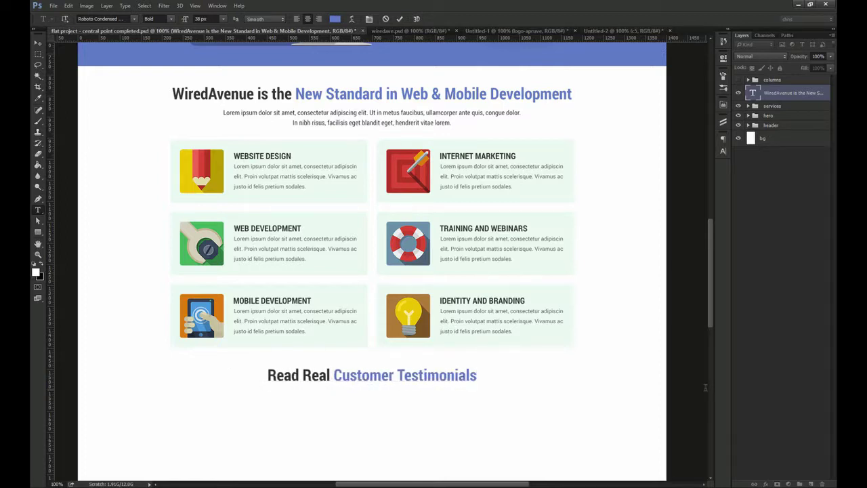
key(v)
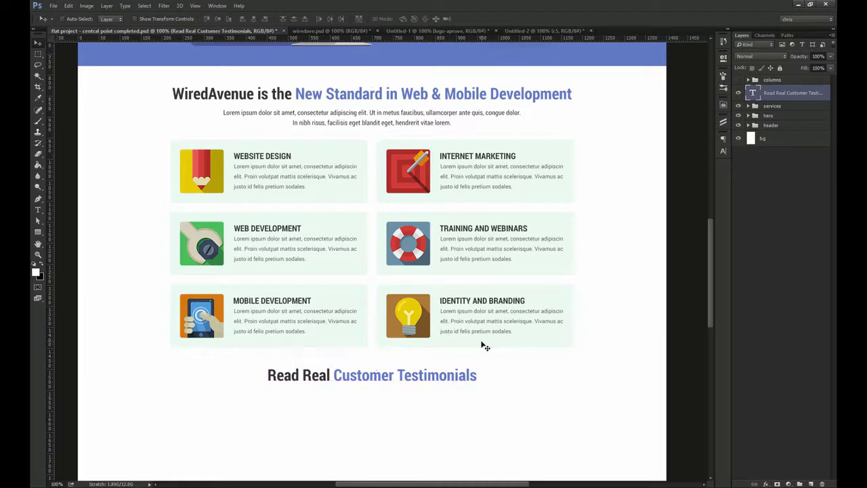
Draw a 130 px black circle and position it at the left under the heading
drag(443, 403, 429, 305)
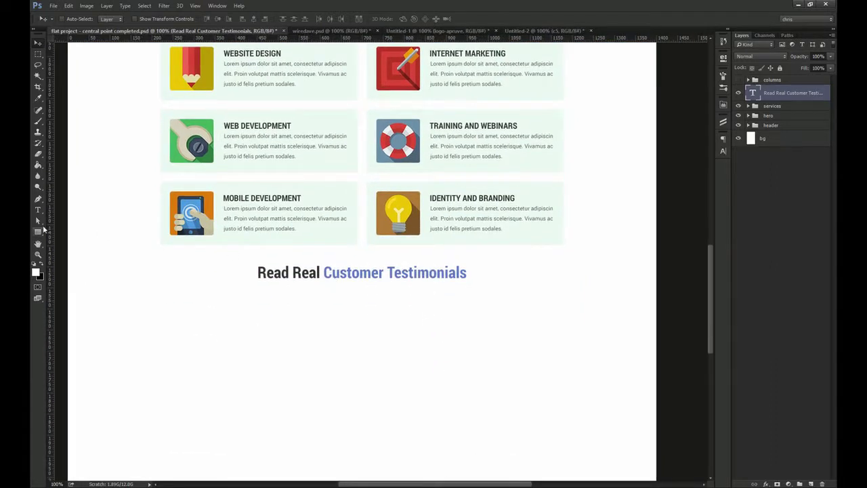
right_click(39, 231)
click(84, 248)
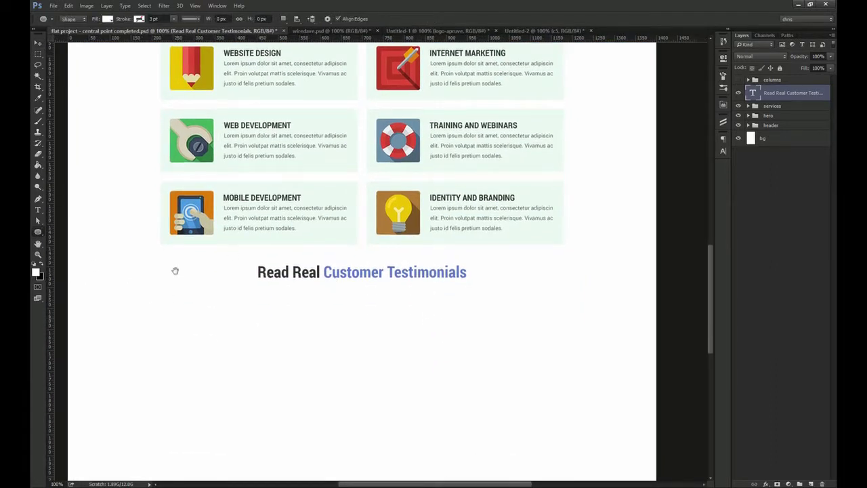
drag(174, 269, 172, 262)
key(ctrl+semicolon)
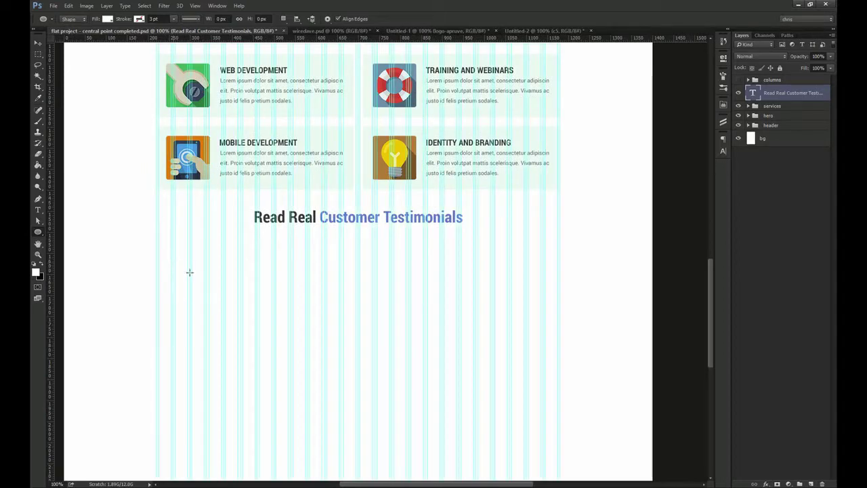
click(188, 288)
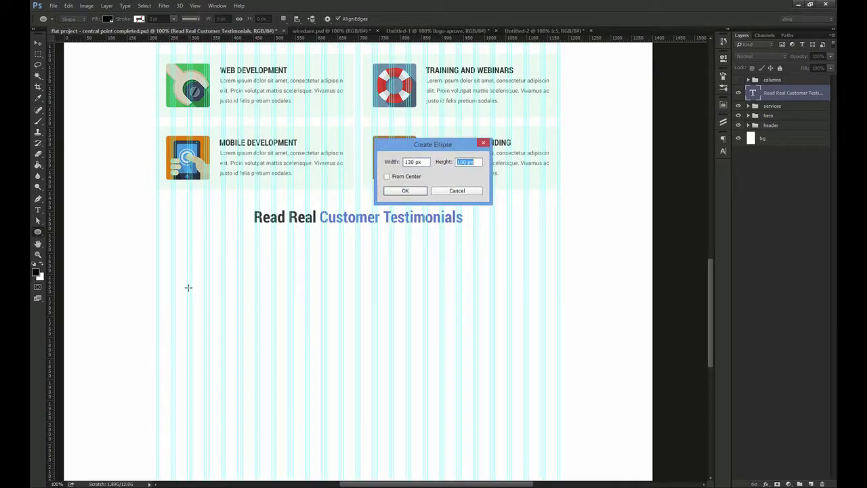
key(Return)
key(v)
drag(219, 301, 537, 290)
scroll(592, 314, up, 5)
key(Left)
key(Left)
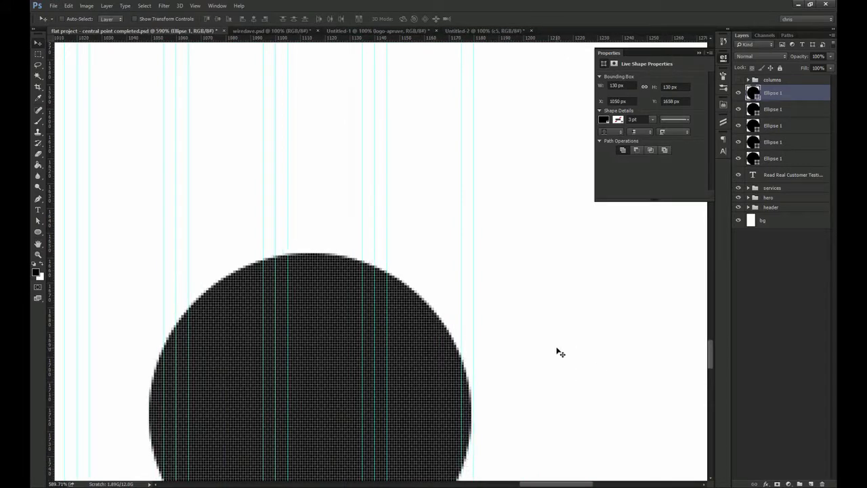
key(ctrl+1)
Space the five circles evenly and enlarge the middle one to about 200 px
shift+click(773, 160)
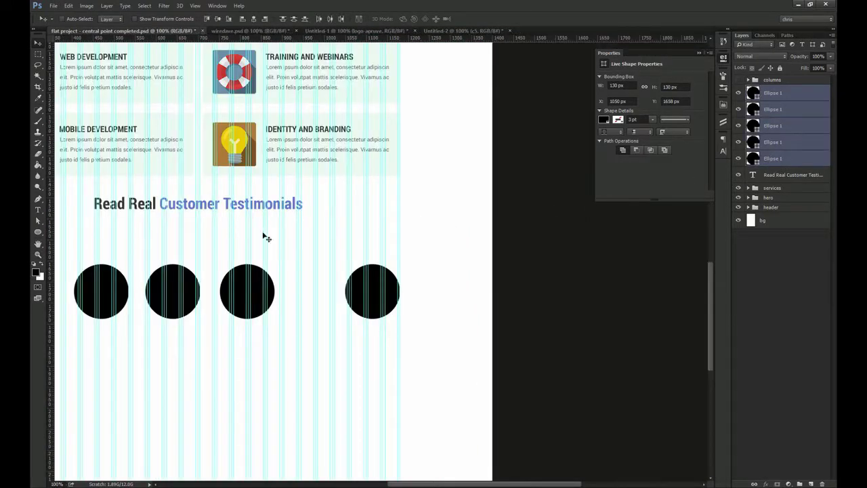
drag(231, 231, 376, 205)
click(330, 19)
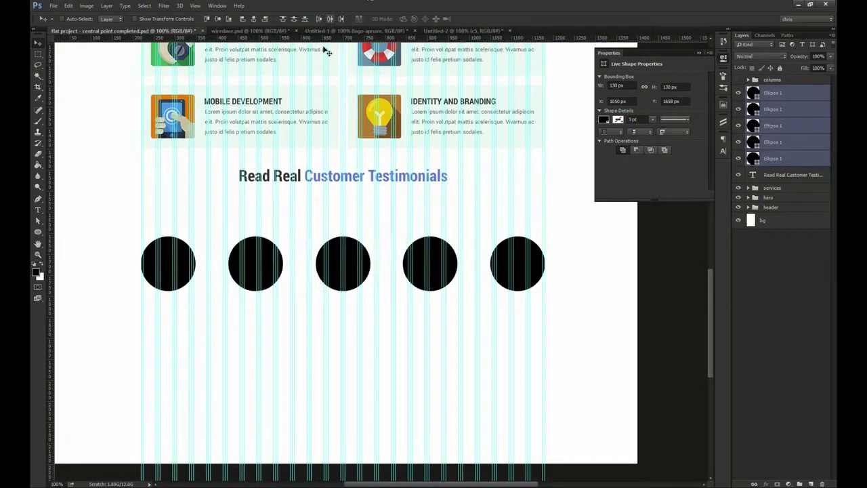
ctrl+click(342, 267)
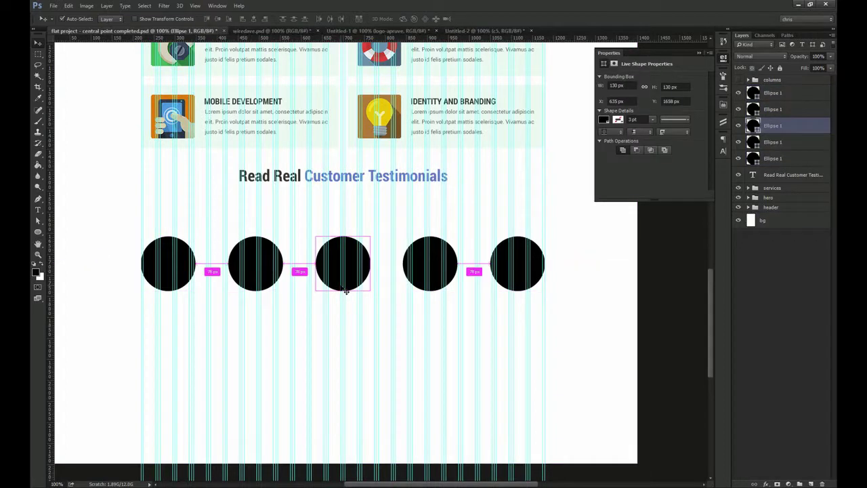
key(ctrl+t)
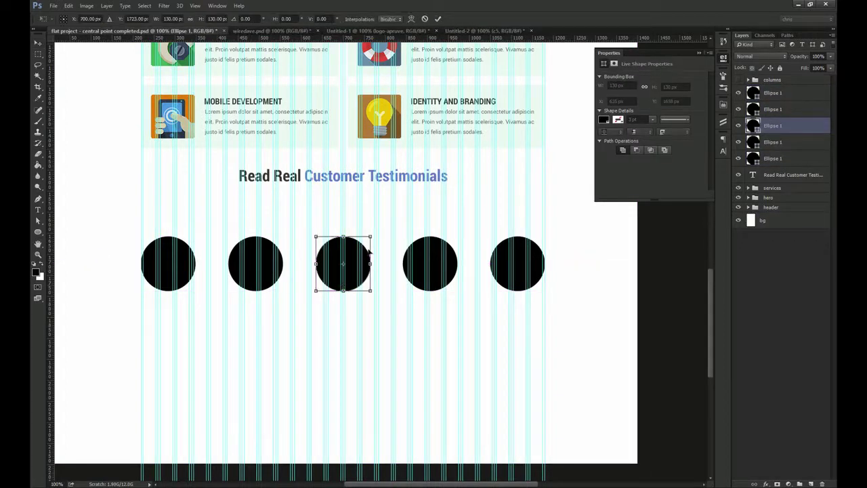
drag(372, 236, 387, 226)
key(Return)
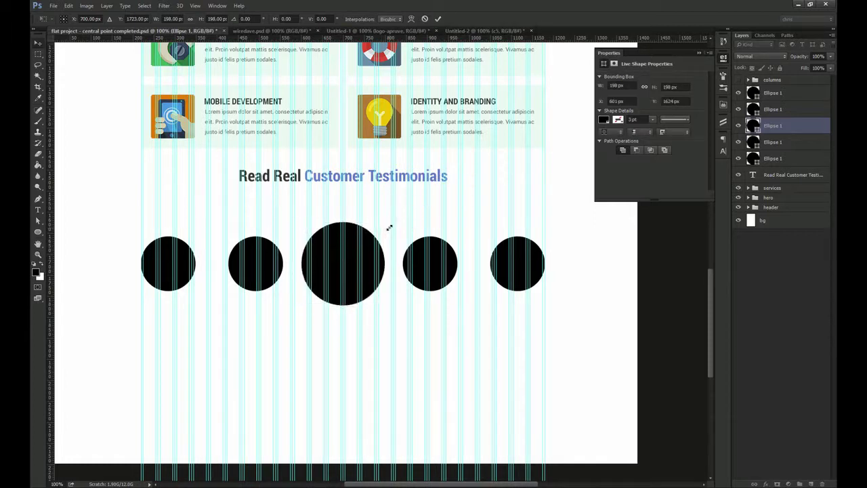
Centre the second circle between the first circle and the large middle circle
ctrl+click(241, 271)
drag(234, 249, 262, 249)
key(m)
drag(201, 292, 336, 300)
key(v)
click(253, 20)
key(ctrl+d)
key(ctrl+1)
drag(446, 279, 427, 231)
Centre the fourth circle between the large middle circle and the last circle
ctrl+click(405, 244)
key(m)
drag(260, 257, 469, 292)
key(v)
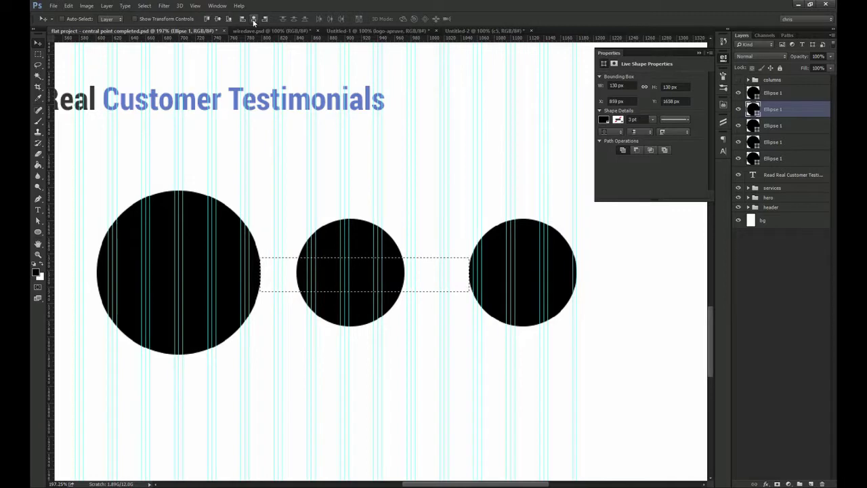
click(254, 21)
key(ctrl+d)
key(ctrl+1)
drag(279, 275, 354, 255)
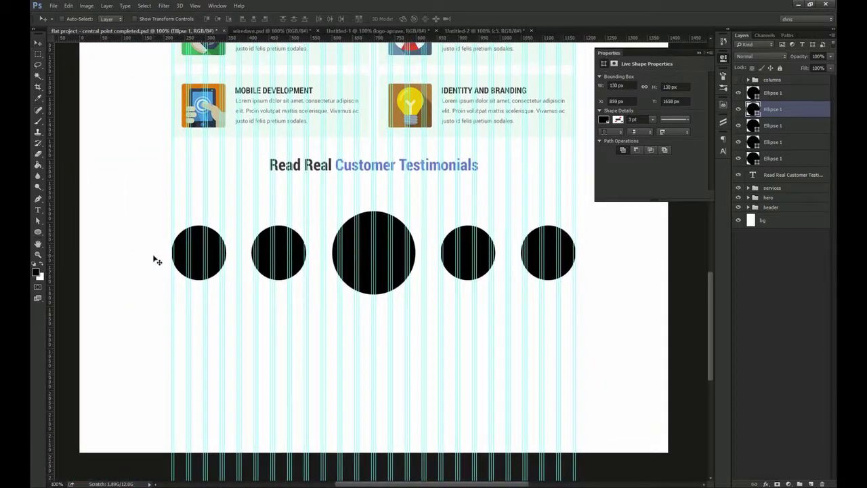
Nudge the first circle 1 px to the right
drag(154, 257, 223, 265)
ctrl+click(272, 253)
key(Right)
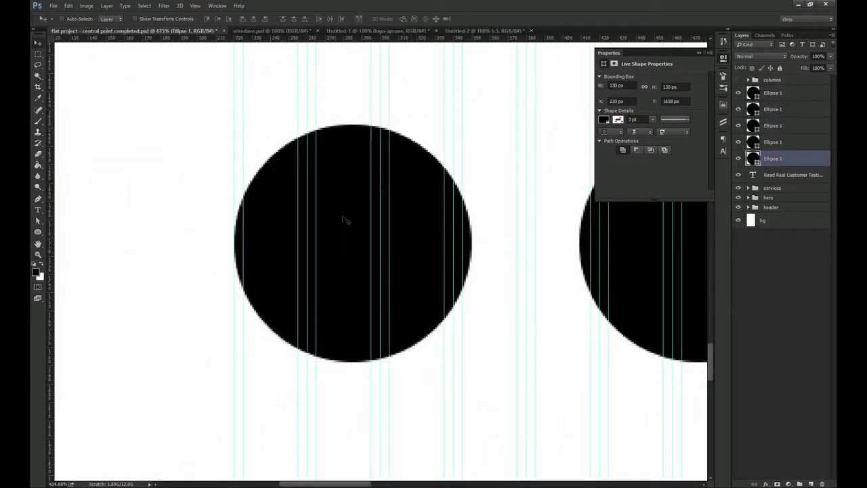
key(ctrl+1)
drag(488, 219, 274, 195)
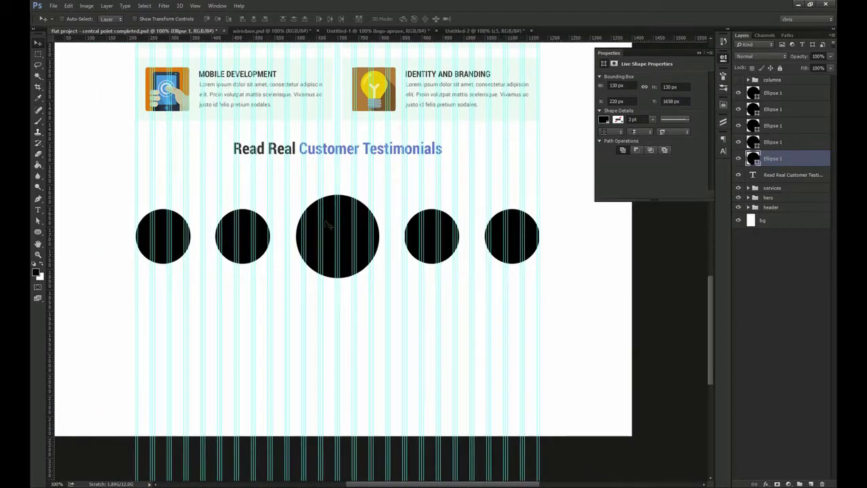
Bottom-align all five circles and move the row up toward the heading
shift+click(779, 96)
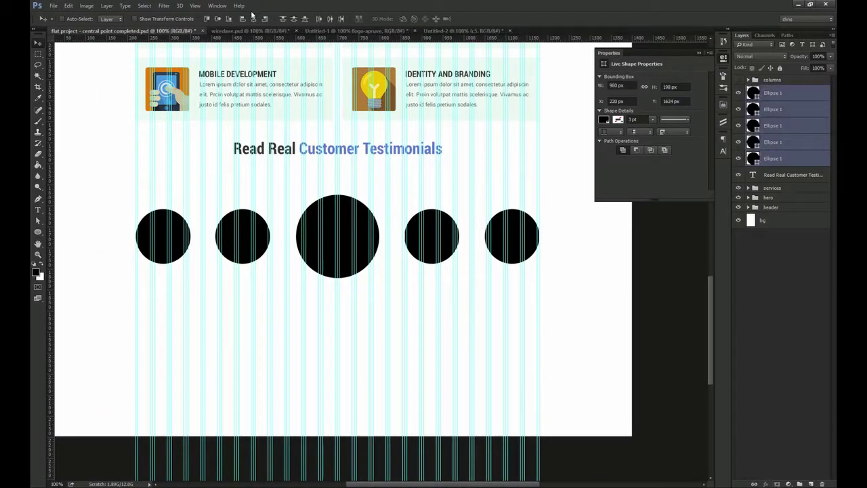
click(229, 20)
drag(354, 231, 355, 203)
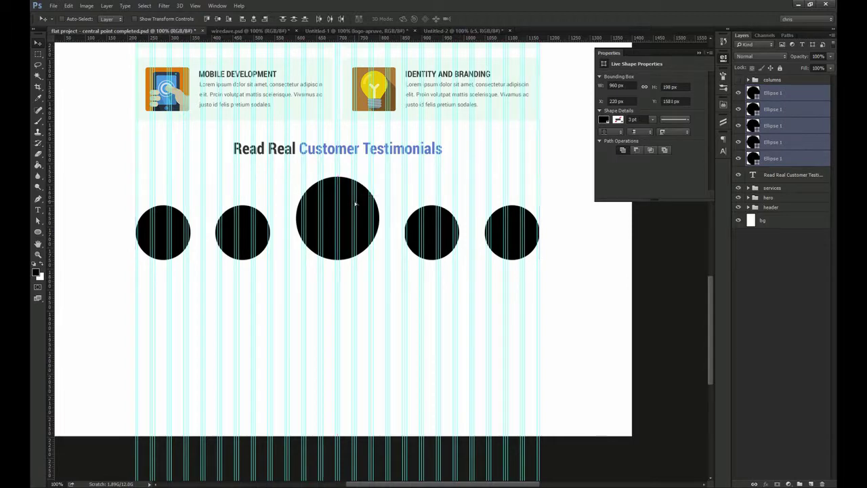
key(ctrl)
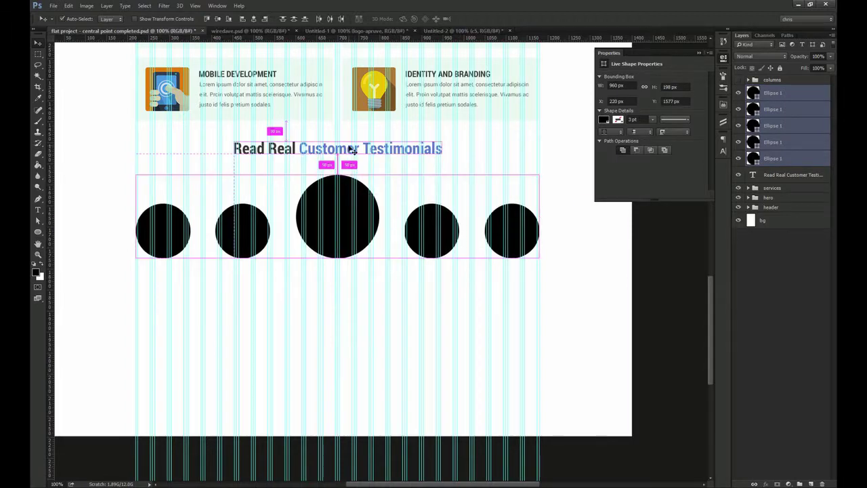
click(781, 107)
click(723, 59)
ctrl+click(167, 232)
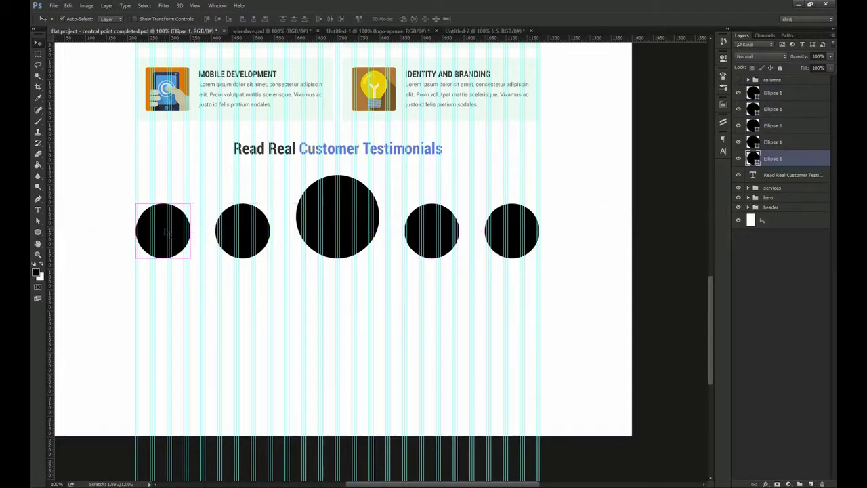
Clip the first woman's photo and the man-in-blue photo into the first two circles
click(410, 32)
drag(138, 217, 182, 272)
key(ctrl+alt+g)
ctrl+click(247, 245)
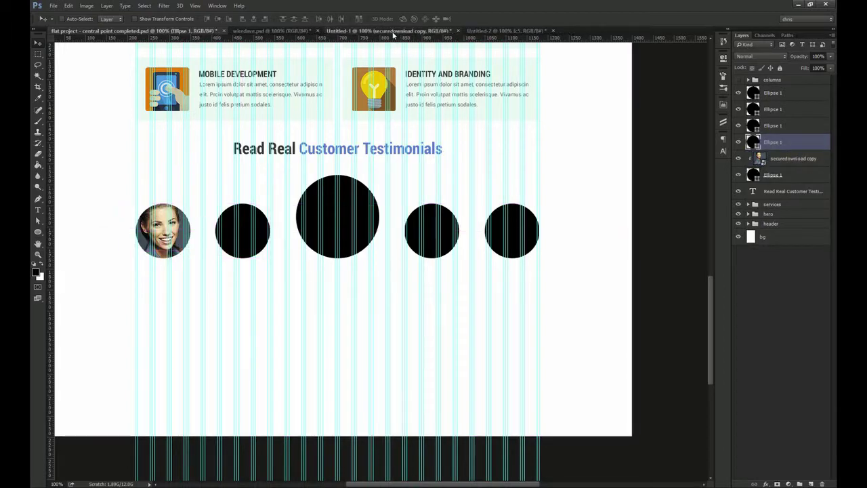
click(393, 32)
drag(237, 207, 282, 239)
mouse_move(282, 239)
mouse_down()
mouse_move(255, 224)
mouse_move(265, 237)
mouse_up()
key(ctrl+alt+g)
key(alt+bracketright)
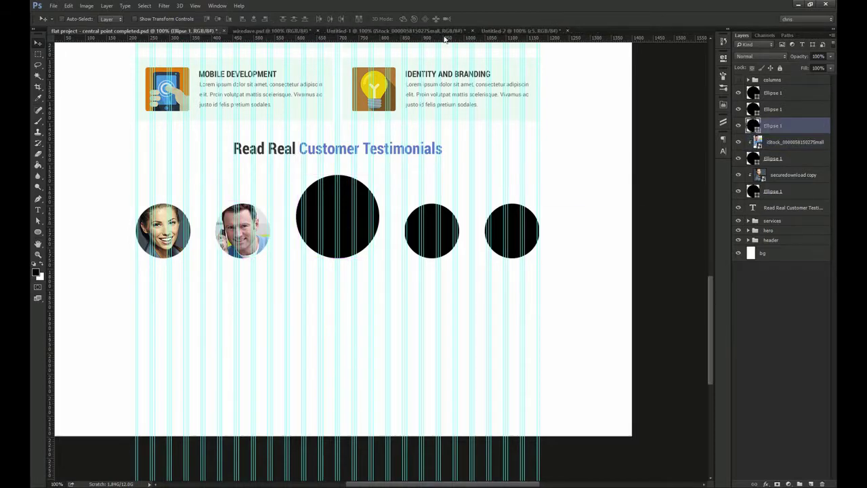
Clip the blonde woman's, second man's and last portrait photos into the remaining circles
click(446, 32)
drag(348, 197, 362, 232)
key(ctrl+alt+g)
drag(422, 243, 422, 243)
click(468, 31)
drag(345, 126, 445, 242)
key(ctrl+alt+g)
ctrl+click(516, 234)
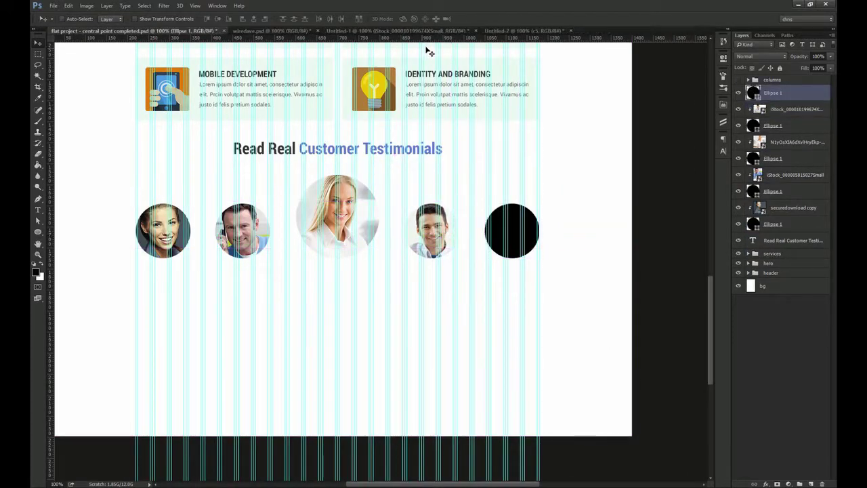
click(420, 32)
drag(587, 178, 518, 209)
key(ctrl+alt+g)
drag(535, 237, 531, 234)
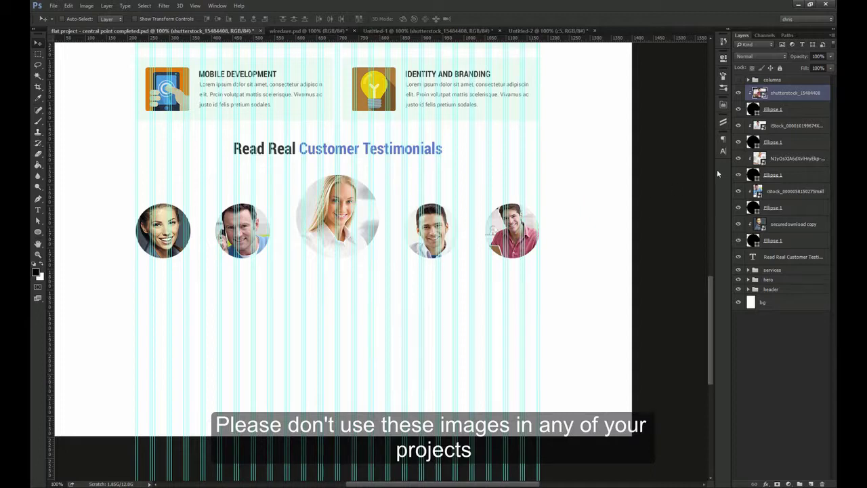
Group each portrait photo with its circle, making five separate groups
shift+click(798, 109)
key(ctrl+g)
click(786, 102)
shift+click(781, 119)
key(ctrl+g)
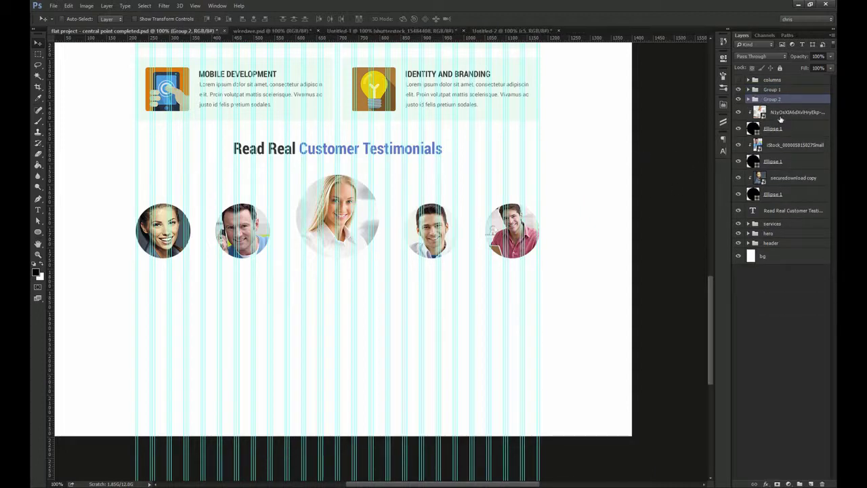
click(781, 112)
shift+click(780, 128)
key(ctrl+g)
click(780, 122)
shift+click(781, 137)
key(ctrl+g)
click(783, 142)
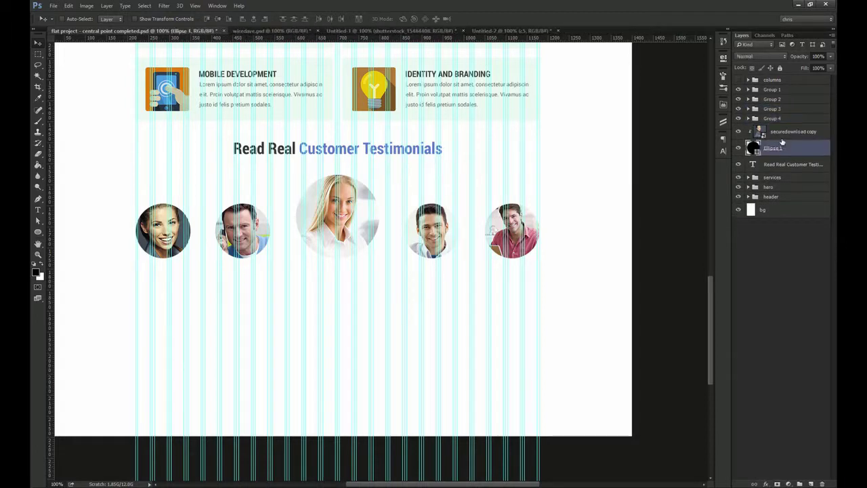
shift+click(783, 132)
key(ctrl+g)
Rename the portrait groups with the numbers 1 to 5
shift+click(781, 90)
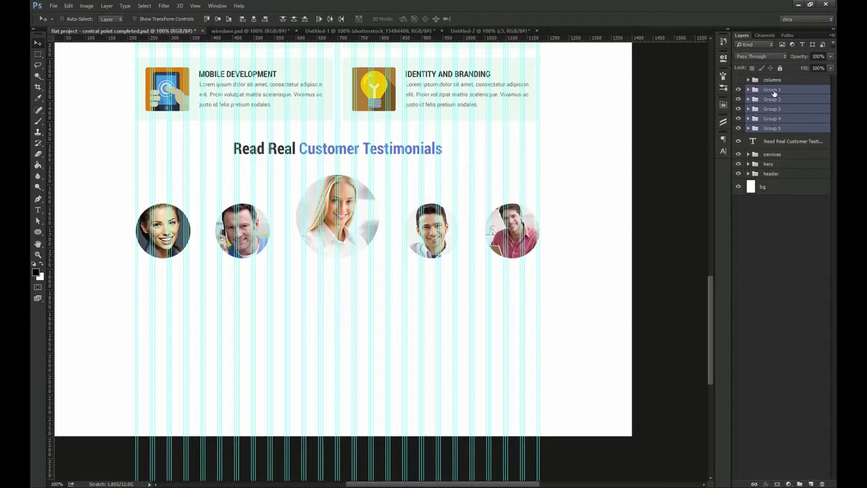
click(775, 91)
double_click(772, 100)
text(4)
key(Tab)
text(3)
key(Tab)
text(2)
key(Tab)
text(1)
key(Return)
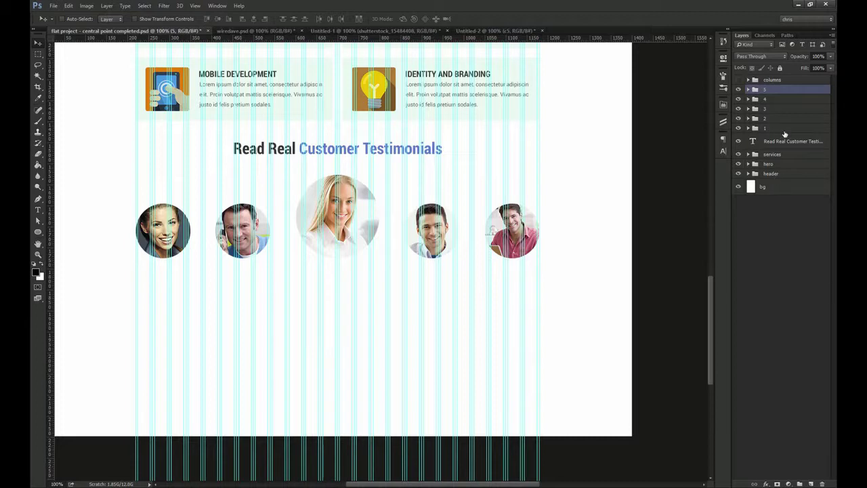
Group the testimonials heading and five portrait groups into a folder named 'testimonial area'
click(178, 239)
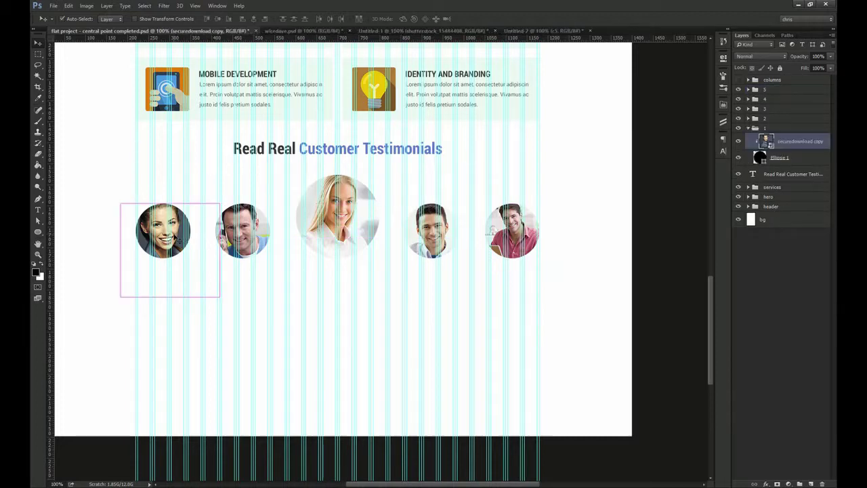
drag(286, 261, 318, 256)
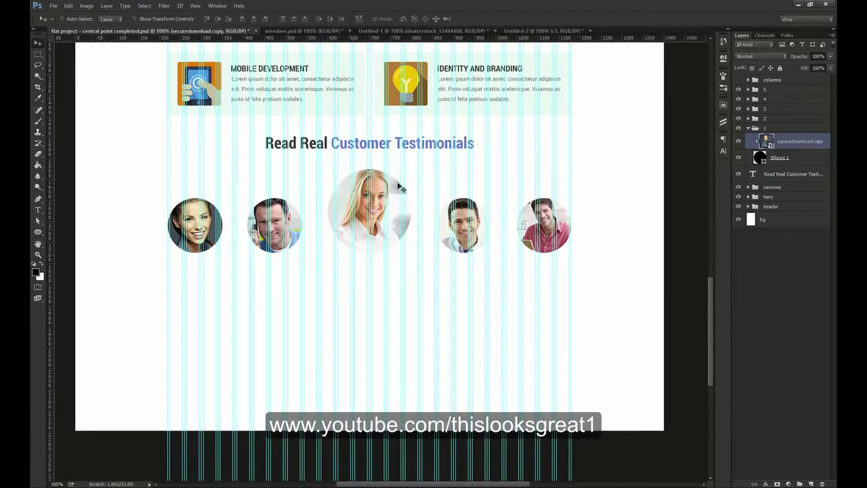
click(790, 174)
shift+click(771, 90)
key(ctrl+g)
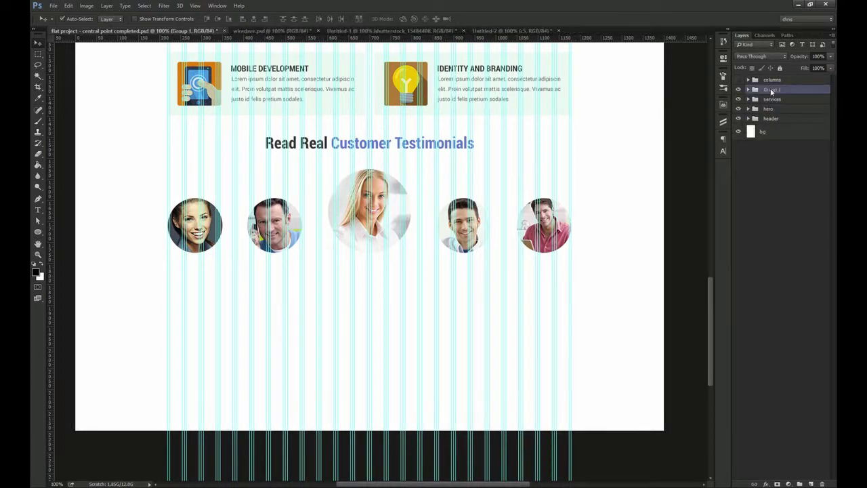
text(ea)
key(Return)
click(218, 236)
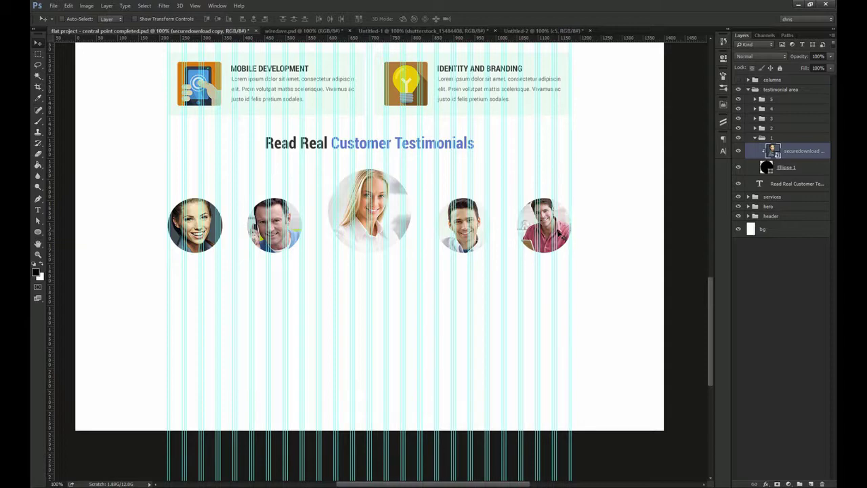
Bring the five company logos from Untitled-1 into the homepage mockup
click(427, 32)
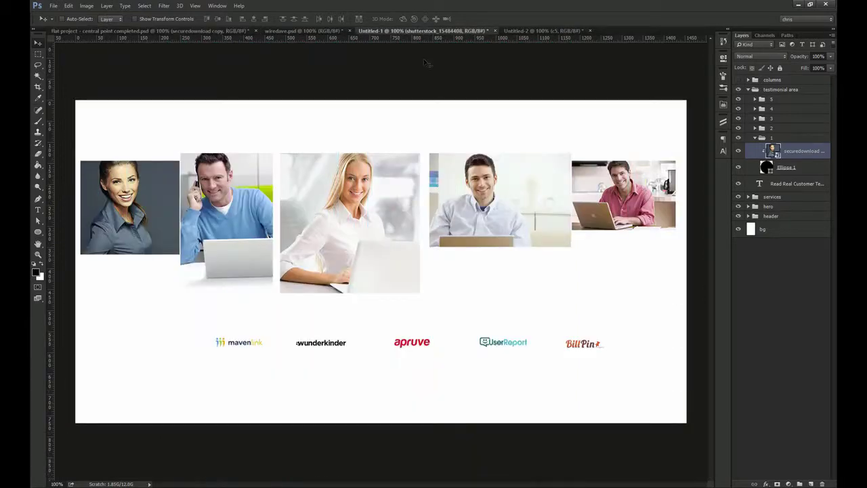
click(785, 151)
shift+click(784, 84)
drag(287, 356, 242, 290)
Reorder the logo layers above the testimonial area and nudge the BillPin logo into position
click(786, 202)
shift+click(784, 152)
drag(784, 153, 784, 94)
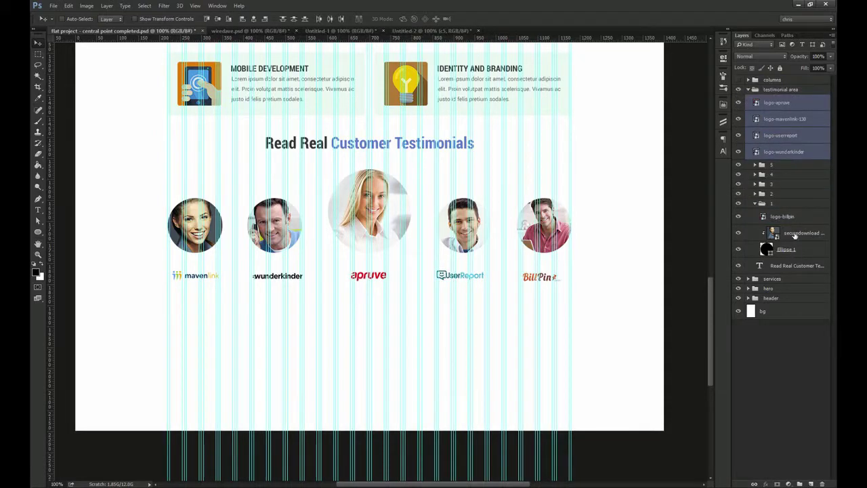
click(782, 217)
scroll(225, 261, up, 1)
scroll(231, 271, down, 1)
drag(441, 232, 443, 233)
scroll(443, 233, left, 3)
drag(782, 216, 784, 159)
Place the mavenlink logo in portrait group 1 and wunderkinder in group 2
click(764, 311)
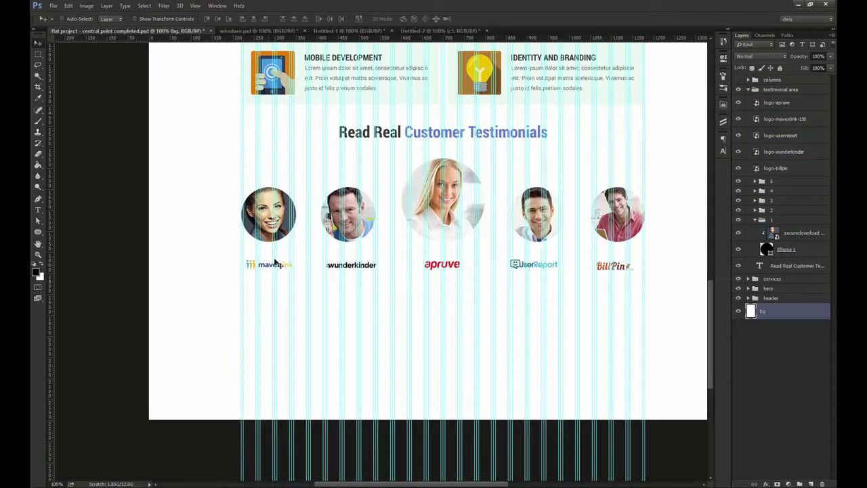
scroll(271, 261, up, 3)
drag(274, 280, 271, 280)
drag(819, 119, 819, 220)
key(ctrl+1)
drag(457, 148, 356, 145)
drag(786, 135, 764, 201)
Move the apruve logo into group 3 and centre it under its portrait circle
click(426, 270)
click(756, 167)
drag(786, 105, 788, 204)
ctrl+click(767, 181)
click(253, 19)
key(ctrl+d)
Move UserReport into group 4 and BillPin into group 5, centring them under their circles
click(755, 142)
click(752, 119)
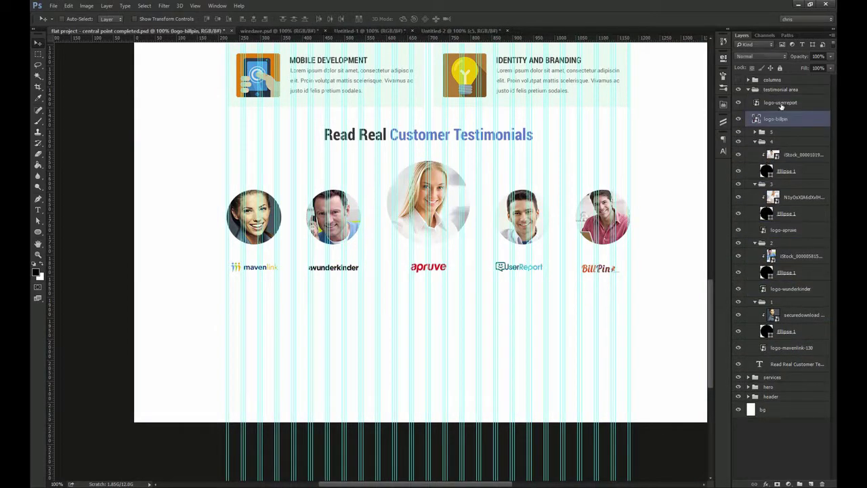
drag(782, 105, 779, 177)
ctrl+click(767, 157)
click(254, 19)
key(ctrl+d)
click(755, 115)
drag(783, 104, 788, 153)
ctrl+click(767, 129)
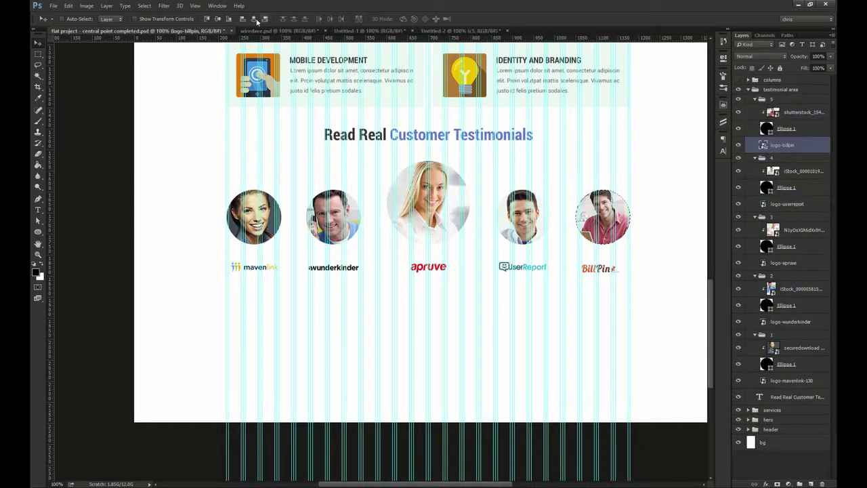
Nudge all five logos together to fine-tune their vertical position beneath the portraits
ctrl+click(786, 205)
ctrl+click(786, 262)
ctrl+click(789, 322)
ctrl+click(788, 380)
key(shift+Up)
key(shift+Up)
key(shift+Up)
scroll(248, 237, up, 7)
key(shift+Up)
key(shift+Up)
key(shift+Down)
key(shift+Down)
key(shift+Down)
Collapse the five portrait groups and hide the column guides
key(ctrl+1)
drag(522, 239, 367, 243)
click(756, 99)
click(756, 109)
click(755, 119)
click(756, 128)
click(755, 138)
click(784, 117)
key(ctrl+;)
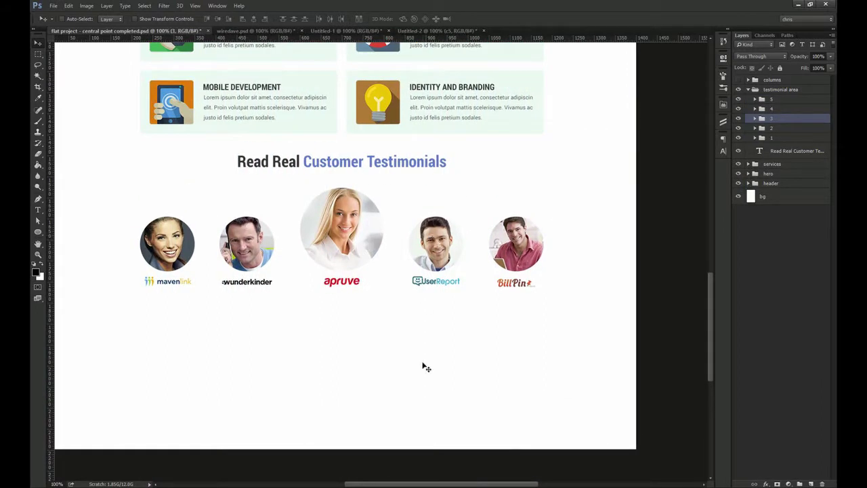
Draw a rectangular marquee around just the portraits, leaving the logos out
drag(421, 356, 434, 354)
click(779, 99)
drag(393, 271, 407, 265)
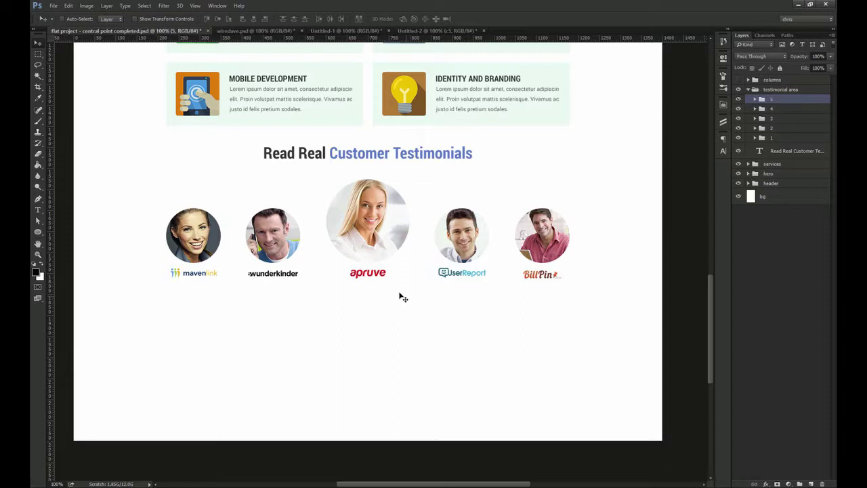
key(m)
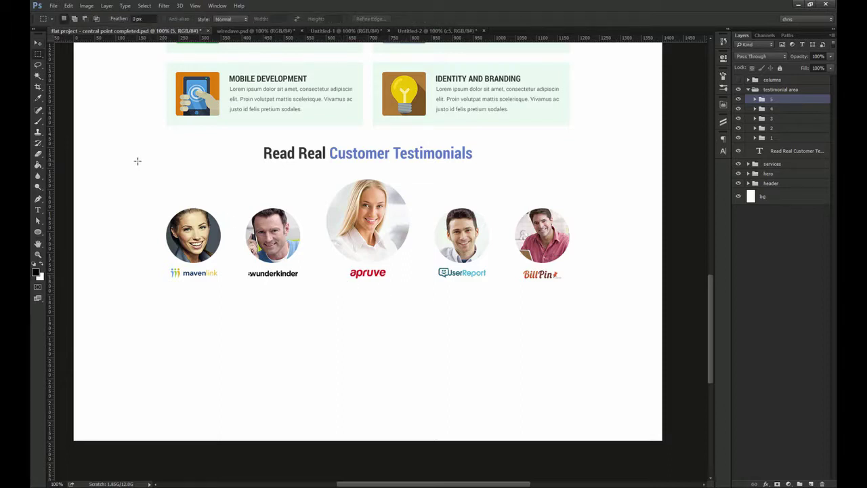
drag(222, 219, 594, 304)
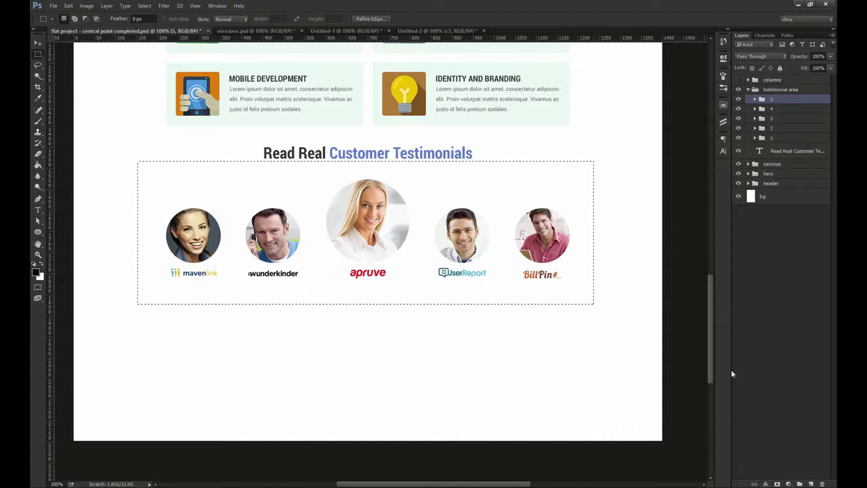
click(150, 176)
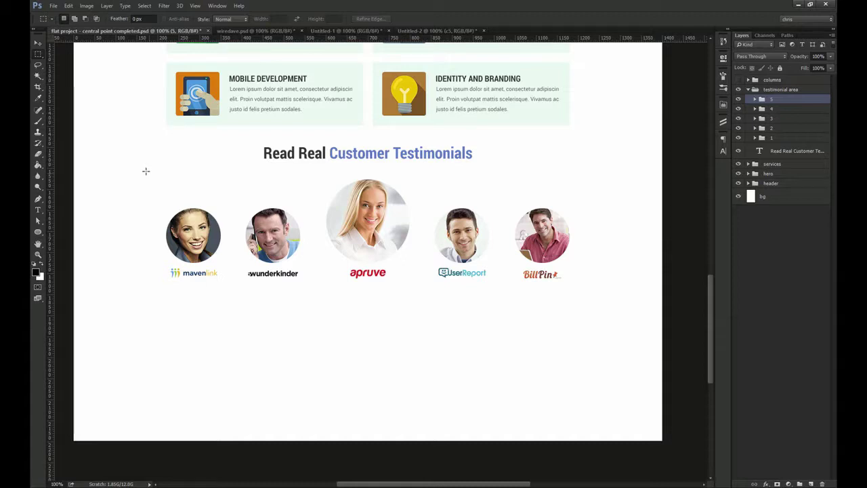
drag(363, 263, 591, 265)
Add a Black & White adjustment layer from the selection and target its mask
click(789, 483)
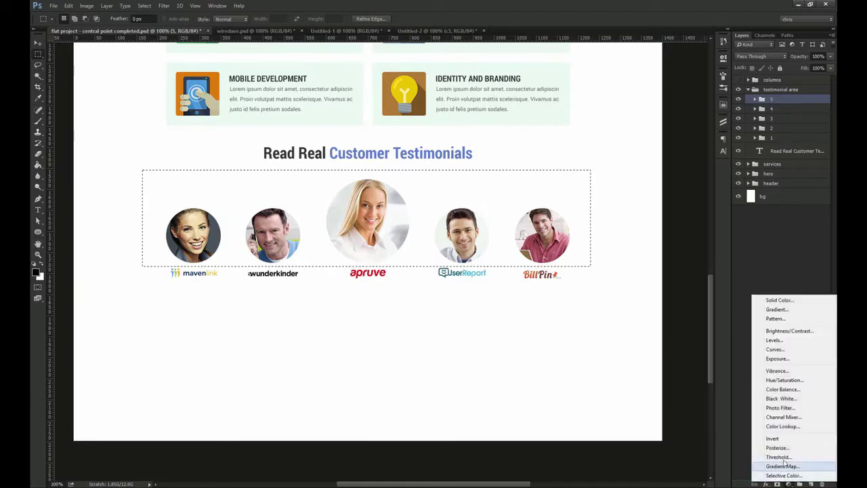
click(785, 399)
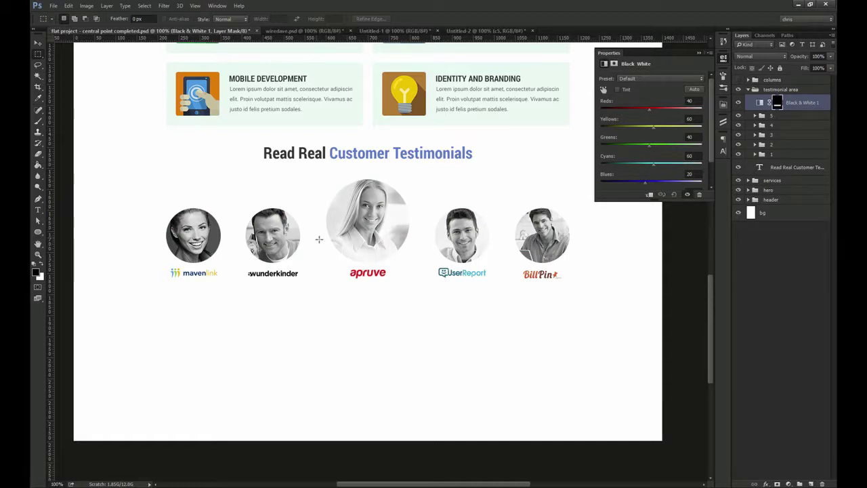
key(v)
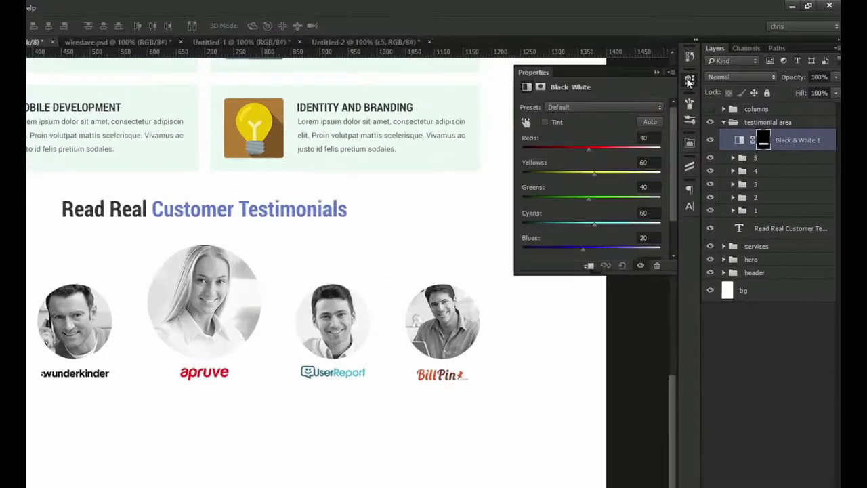
click(700, 53)
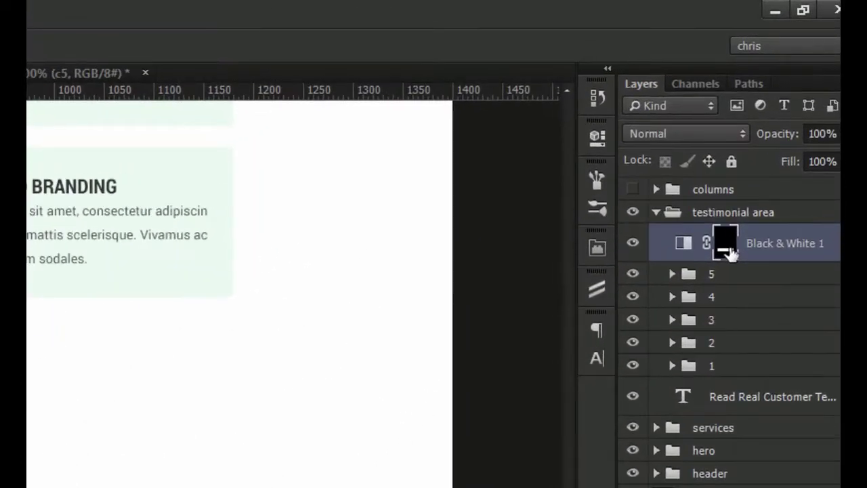
click(681, 244)
click(725, 248)
click(682, 250)
click(724, 251)
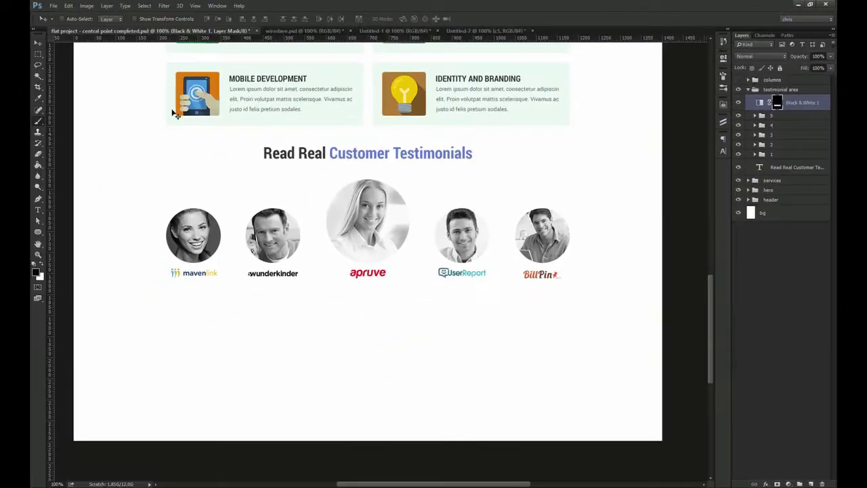
Choose the Brush tool and bring up the brush presets
click(37, 120)
right_click(38, 121)
click(75, 122)
click(727, 94)
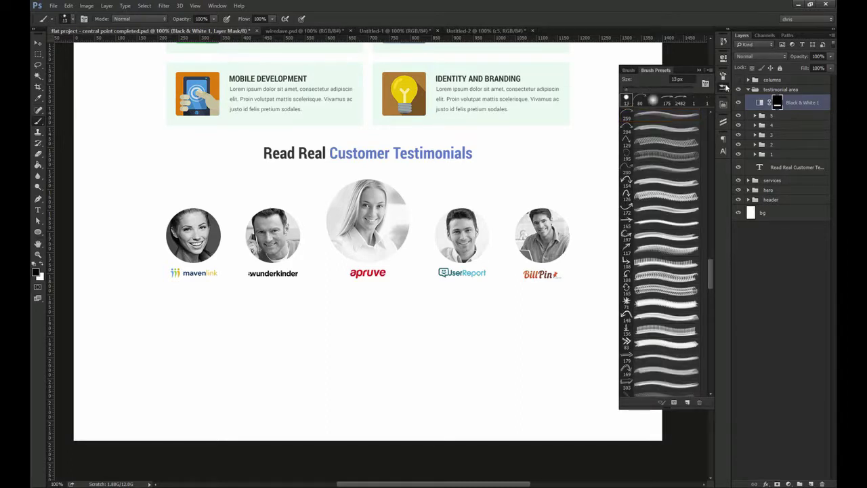
Enlarge the brush to 175 and paint the centre portrait back into colour
click(725, 87)
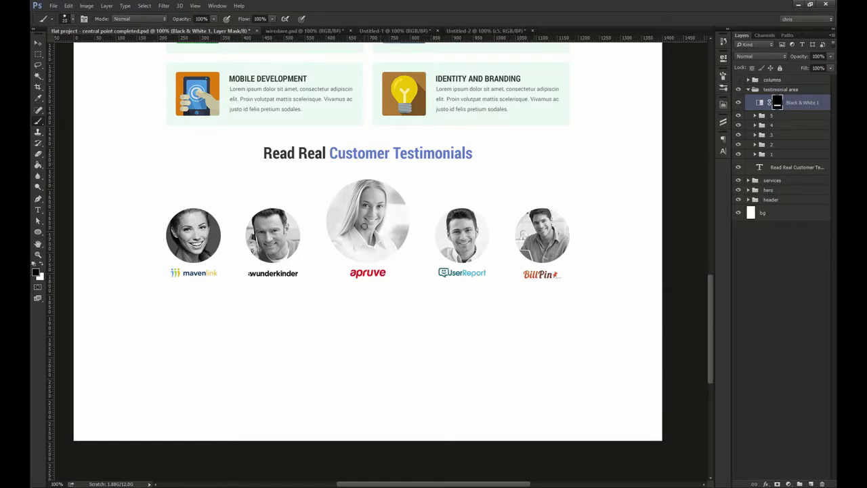
key(bracketright)
key(bracketright)
key(bracketright)
mouse_move(368, 216)
mouse_down()
mouse_move(398, 223)
mouse_move(368, 203)
mouse_move(351, 241)
mouse_move(355, 205)
mouse_up()
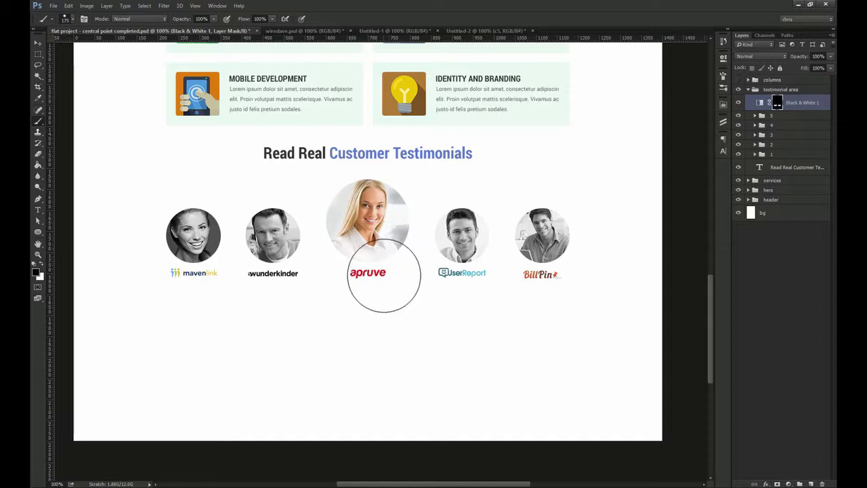
Draw an elliptical selection circling the centre portrait
drag(38, 55, 67, 65)
drag(370, 219, 315, 167)
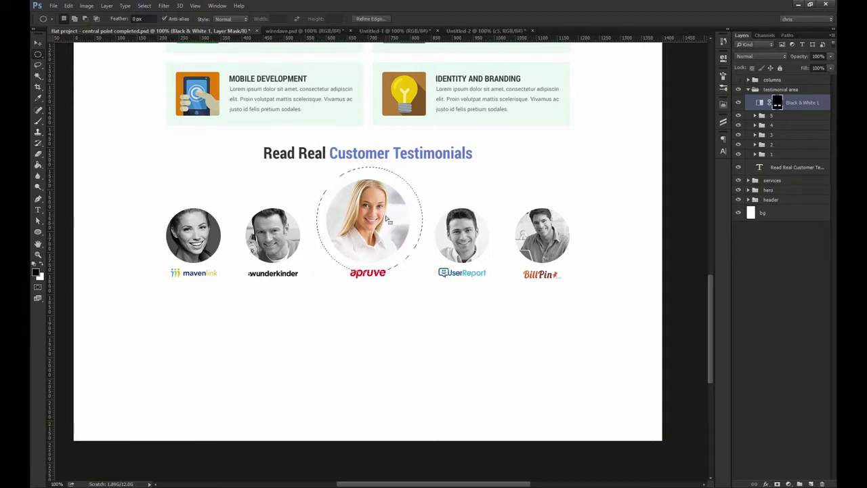
key(v)
key(m)
drag(314, 166, 413, 267)
Fill the circular mask selection with black, then undo it and delete the Black & White layer
key(shift+F5)
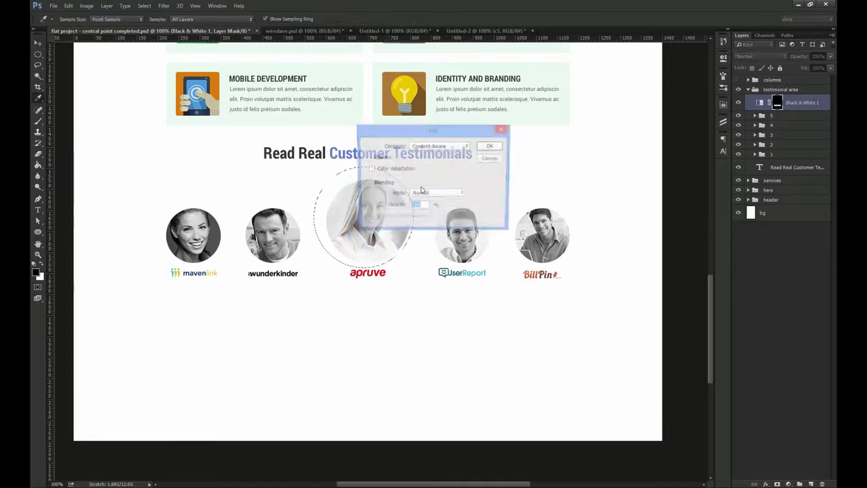
click(439, 146)
click(423, 201)
click(490, 145)
key(ctrl+d)
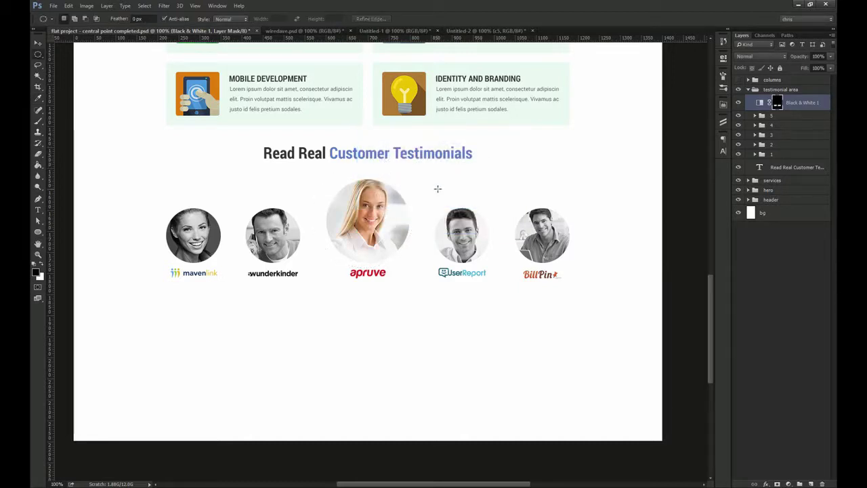
key(ctrl+i)
key(Delete)
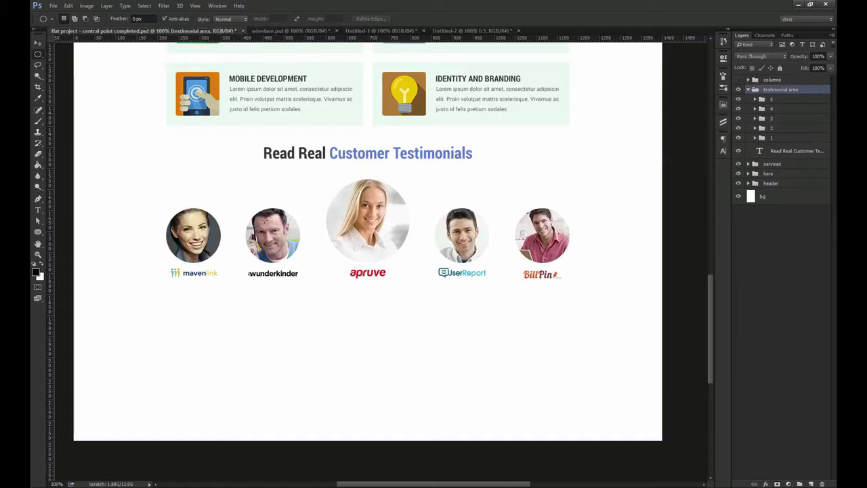
Marquee-select the two left and two right portraits, excluding the centre one
drag(148, 191, 299, 270)
key(ctrl+d)
drag(156, 201, 306, 266)
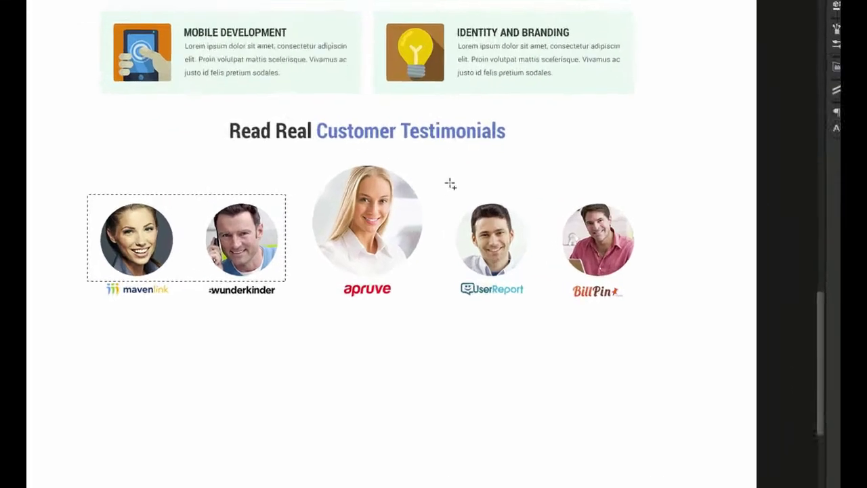
drag(429, 194, 571, 265)
drag(749, 300, 757, 304)
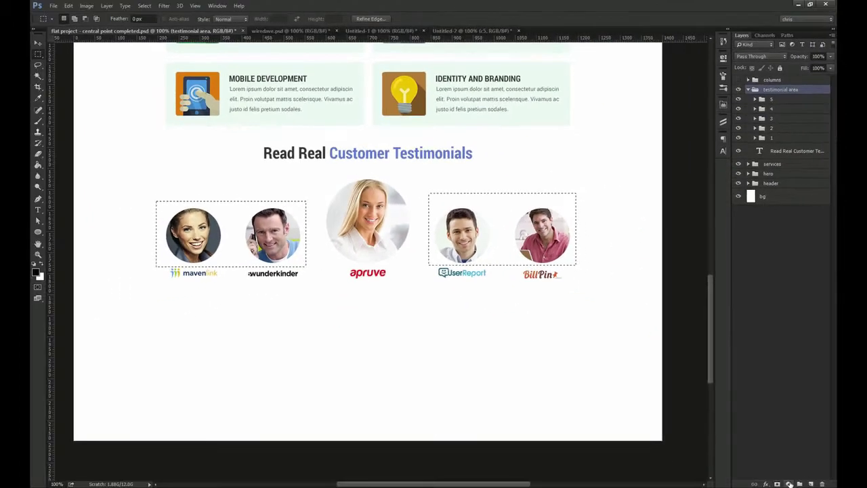
Add a new Black & White adjustment layer to the outer-portrait selection
click(788, 483)
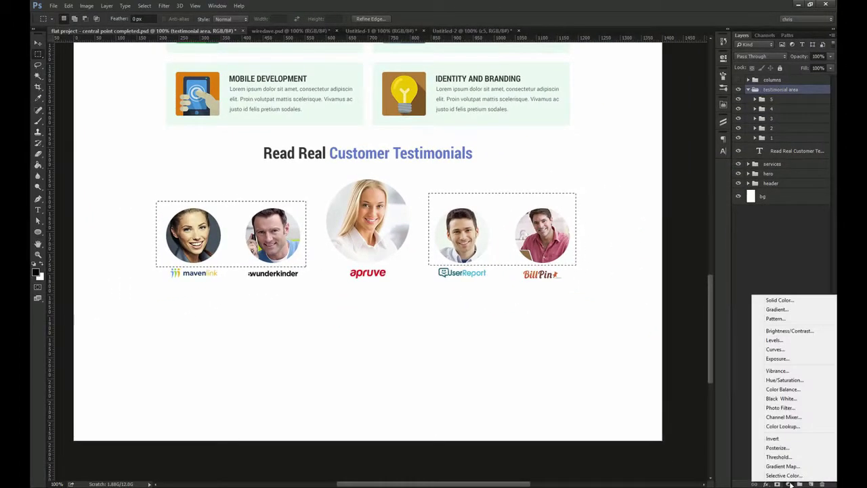
click(782, 399)
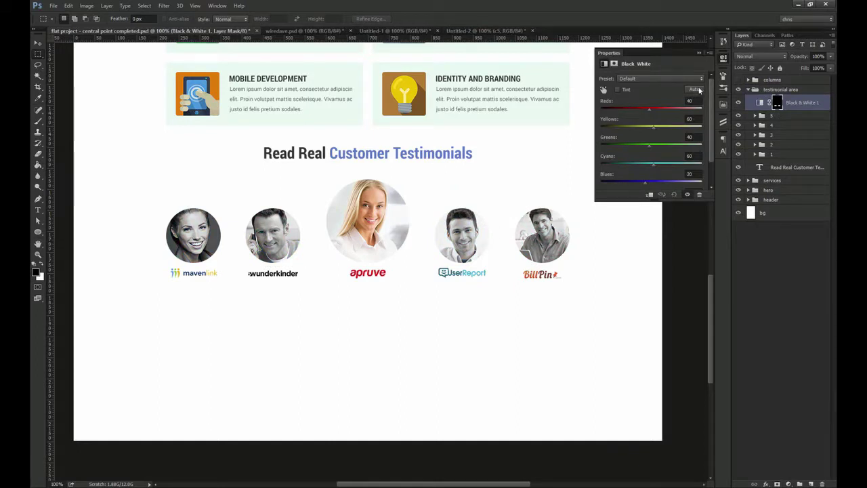
click(724, 57)
key(v)
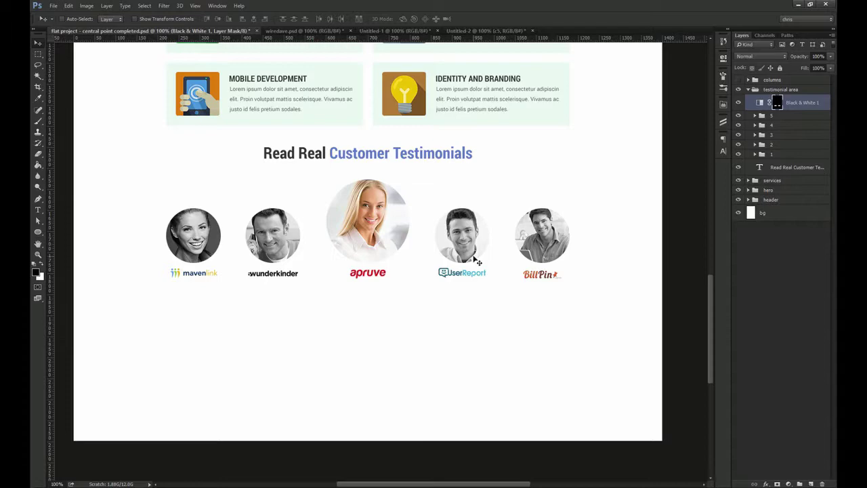
scroll(332, 161, up, 5)
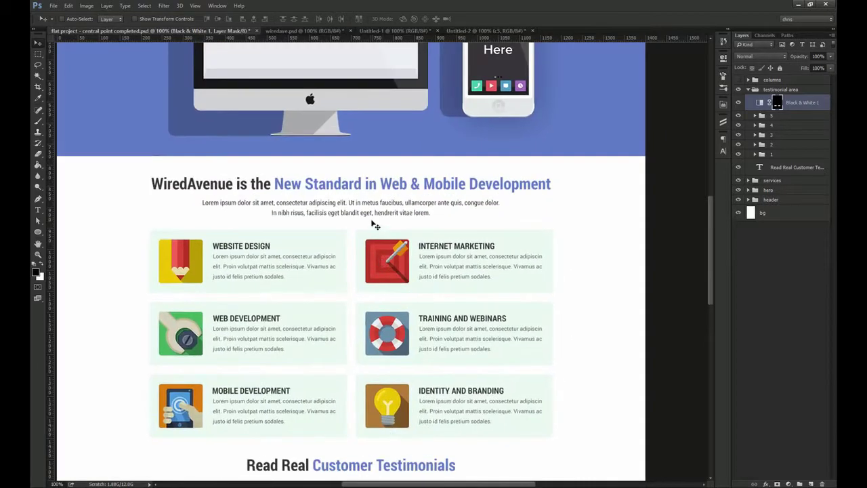
Duplicate the Lorem ipsum paragraph and move the copy below the testimonial logos
ctrl+click(373, 224)
scroll(573, 199, down, 3)
mouse_move(792, 167)
mouse_down()
mouse_move(794, 176)
mouse_move(794, 161)
mouse_up()
drag(420, 183, 431, 68)
drag(431, 68, 431, 352)
Set the copied paragraph's font size to 18 px
click(724, 151)
text(28)
key(Return)
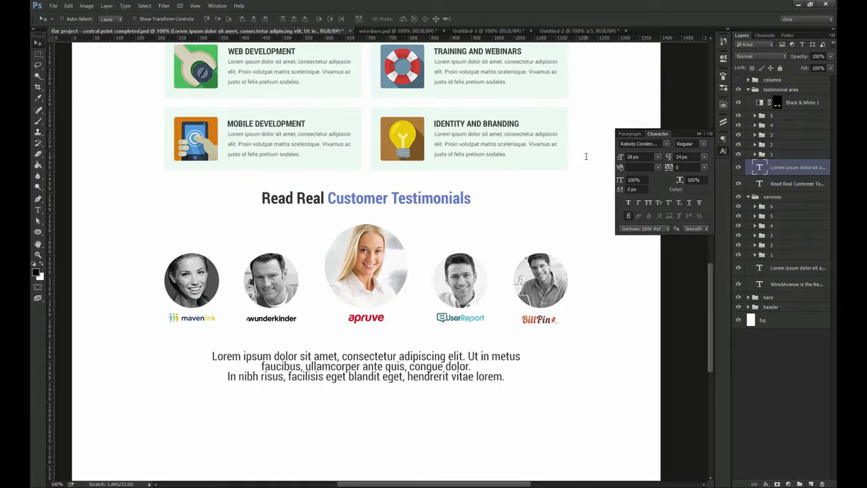
drag(401, 352, 393, 315)
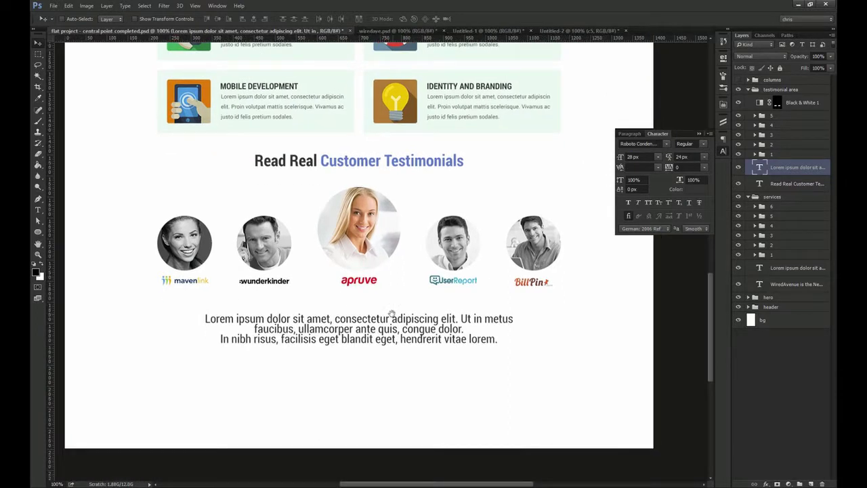
text(18)
key(Return)
Widen the text box to two lines and centre the paragraph horizontally on the page
double_click(356, 326)
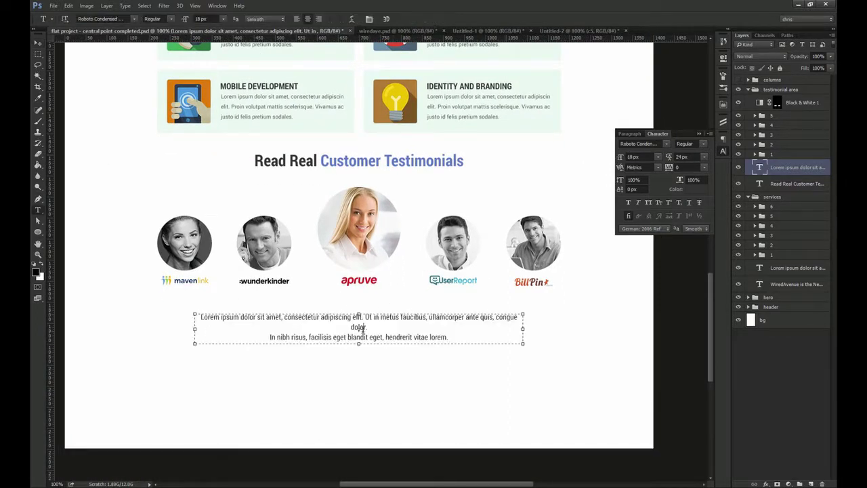
drag(527, 329, 556, 329)
key(ctrl+Return)
key(v)
key(ctrl+a)
click(252, 19)
key(Up)
key(Up)
key(Up)
key(Up)
key(Up)
key(Up)
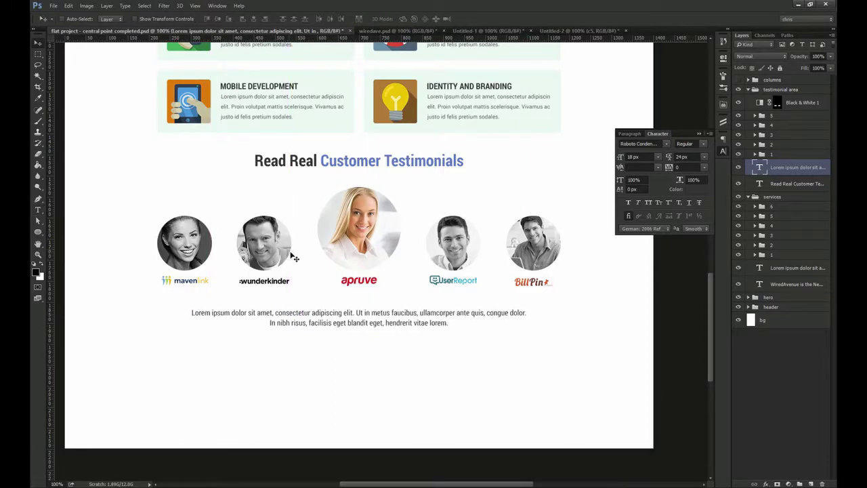
click(44, 233)
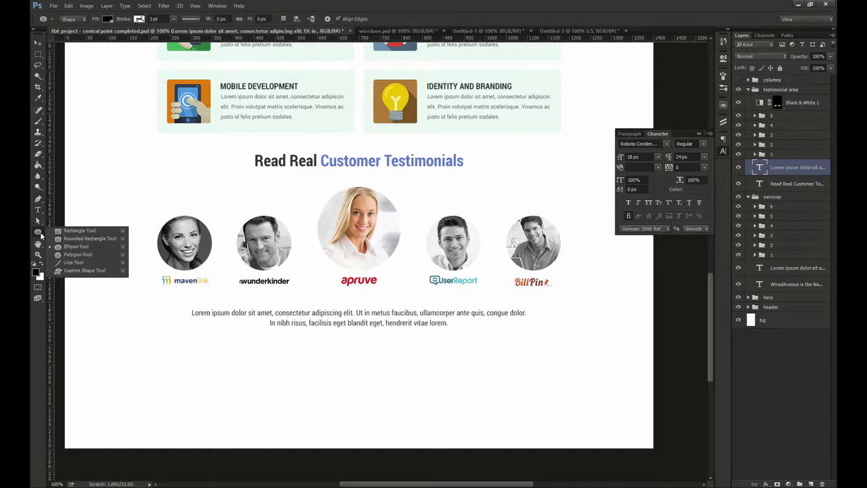
With column guides shown, draw a horizontal divider line below the testimonial logos
click(74, 262)
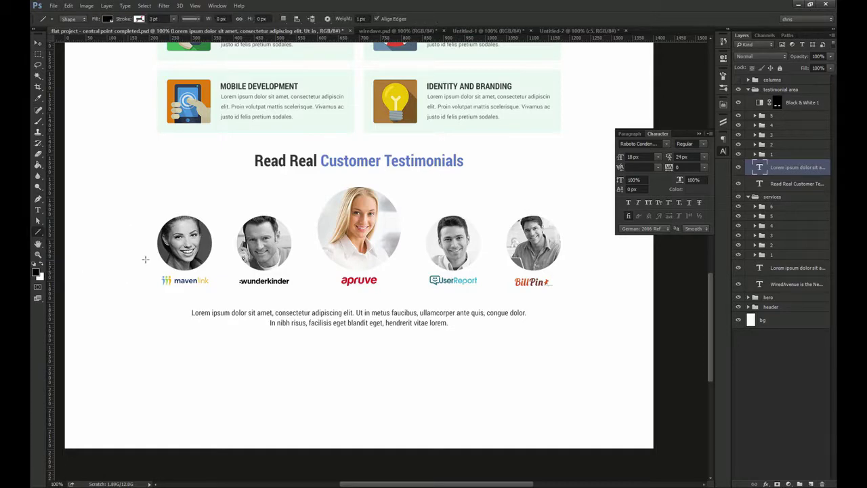
key(ctrl+semicolon)
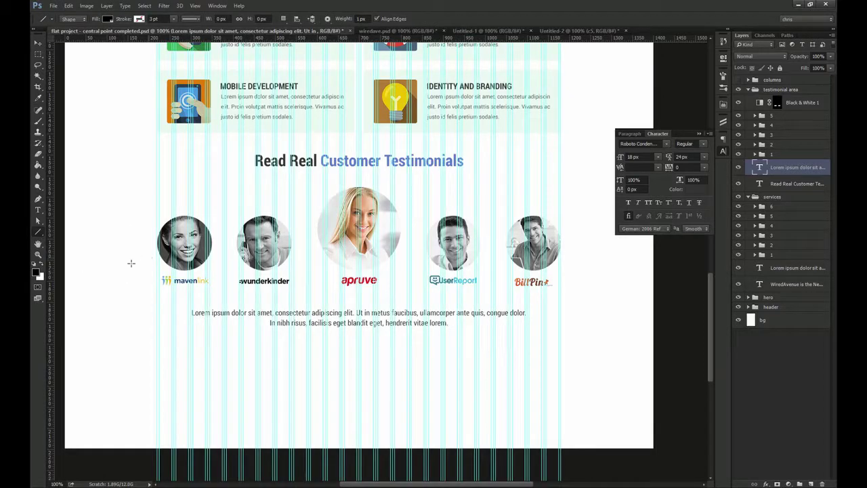
scroll(151, 298, up, 1)
drag(161, 305, 425, 303)
Draw a diagonal line down from the divider's end to start the V notch
key(v)
click(786, 170)
drag(502, 259, 388, 239)
drag(395, 239, 406, 251)
key(i)
key(u)
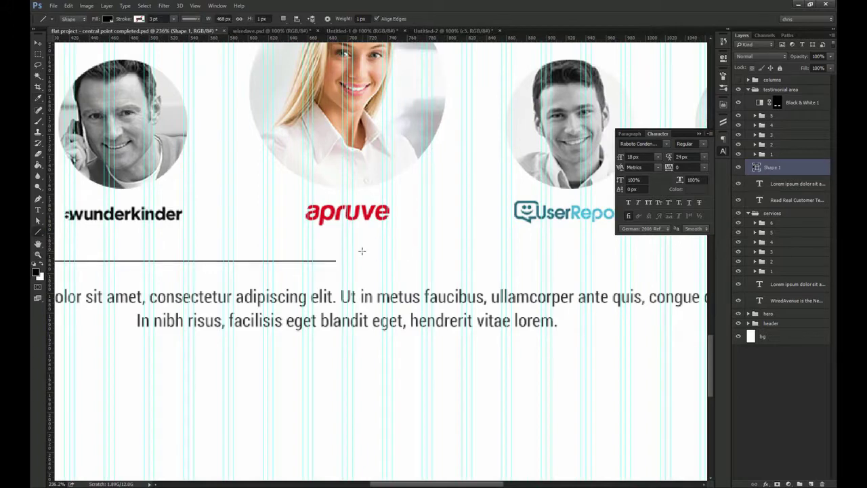
scroll(343, 260, up, 7)
mouse_move(314, 265)
mouse_down()
mouse_move(361, 318)
mouse_move(406, 276)
mouse_move(404, 265)
mouse_up()
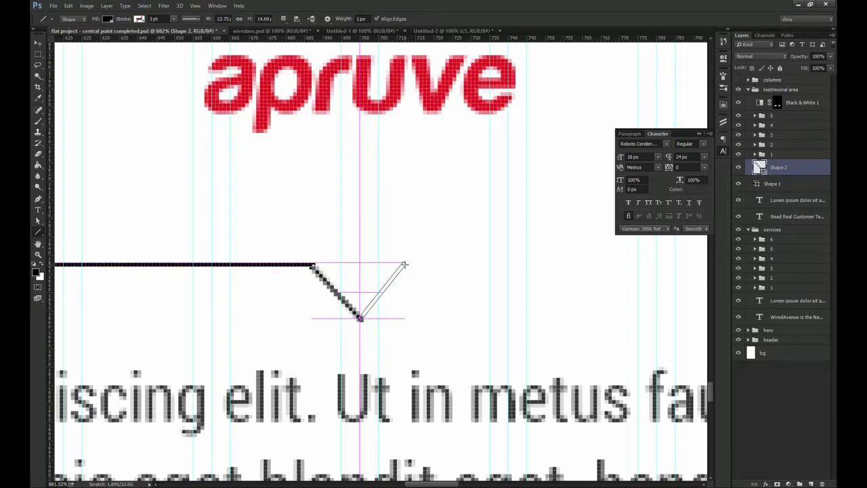
Duplicate the divider line and slide the copy to the right, past the notch
key(v)
click(808, 202)
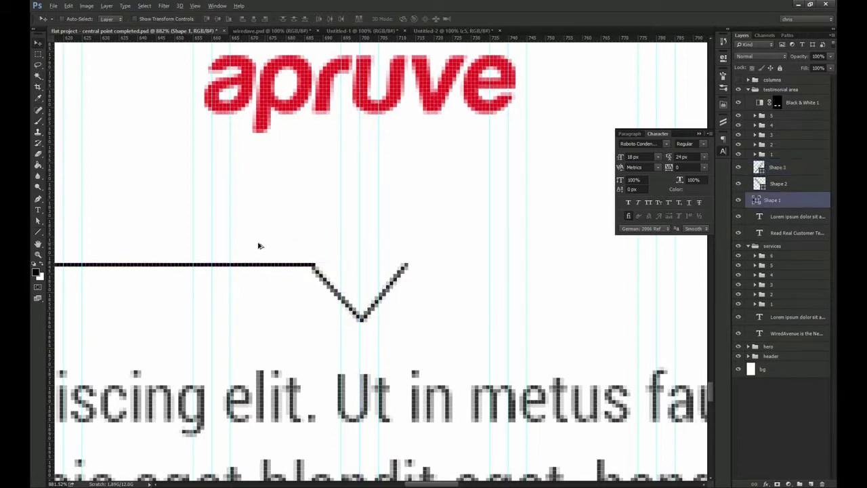
drag(267, 246, 462, 255)
key(ctrl+1)
drag(353, 252, 534, 259)
key(ctrl+space)
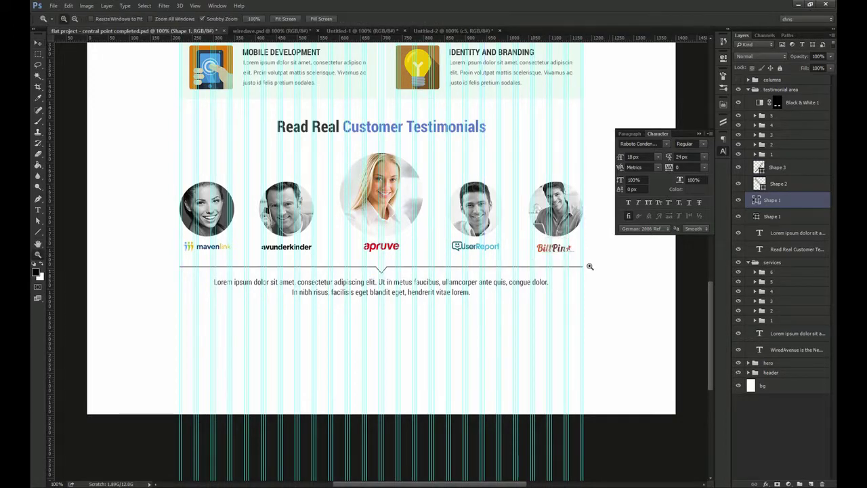
drag(589, 265, 631, 321)
drag(380, 271, 360, 313)
key(ctrl+1)
key(ctrl+space)
scroll(363, 293, up, 6)
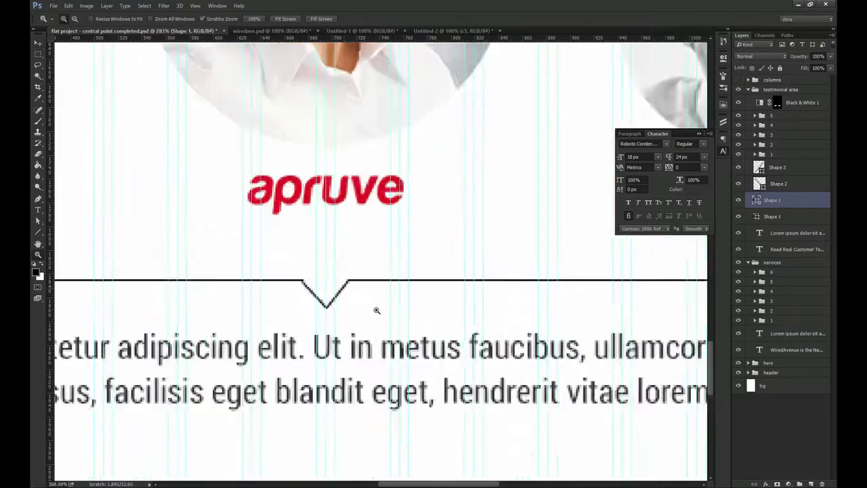
Merge all divider pieces into one shape and view it at 100%
click(773, 217)
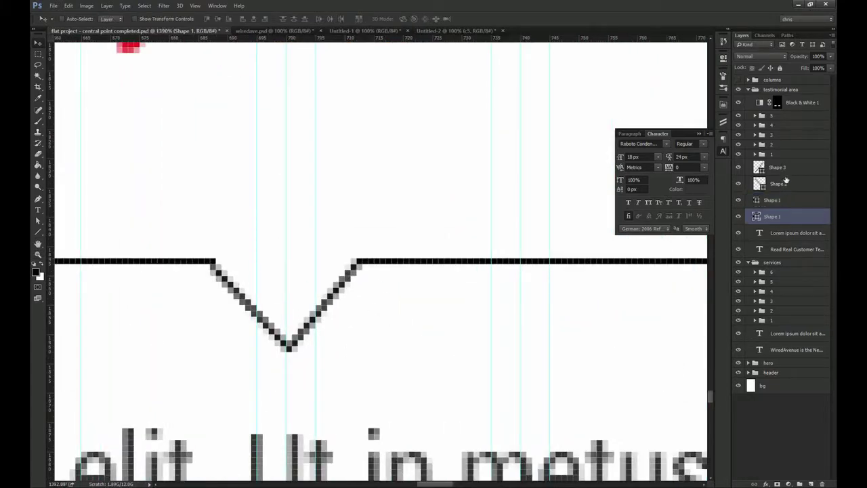
shift+click(779, 167)
key(ctrl+e)
key(ctrl+1)
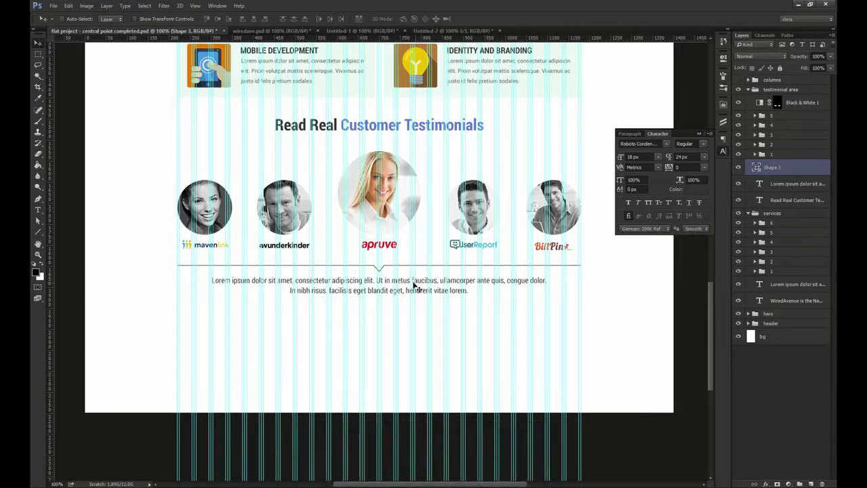
scroll(416, 288, up, 7)
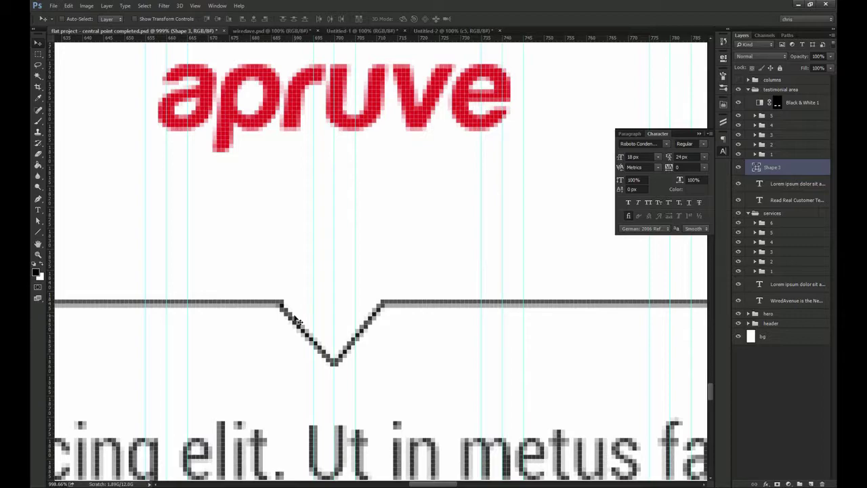
key(ctrl+1)
scroll(381, 271, up, 3)
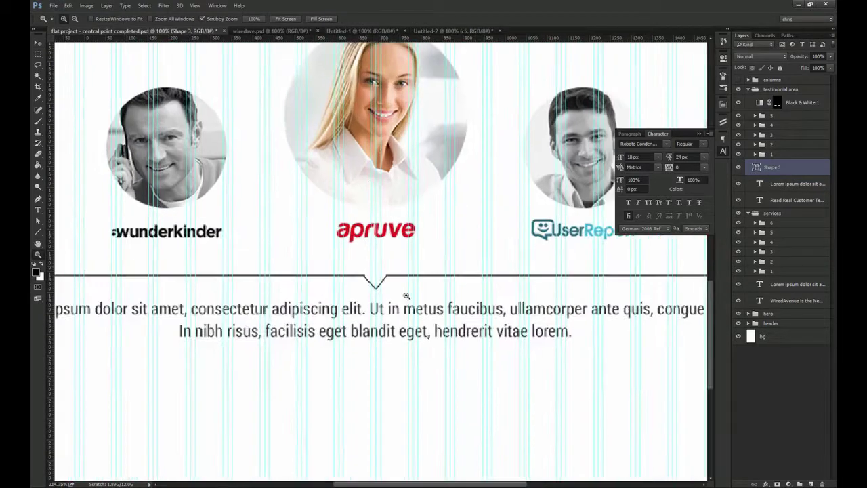
scroll(386, 251, up, 2)
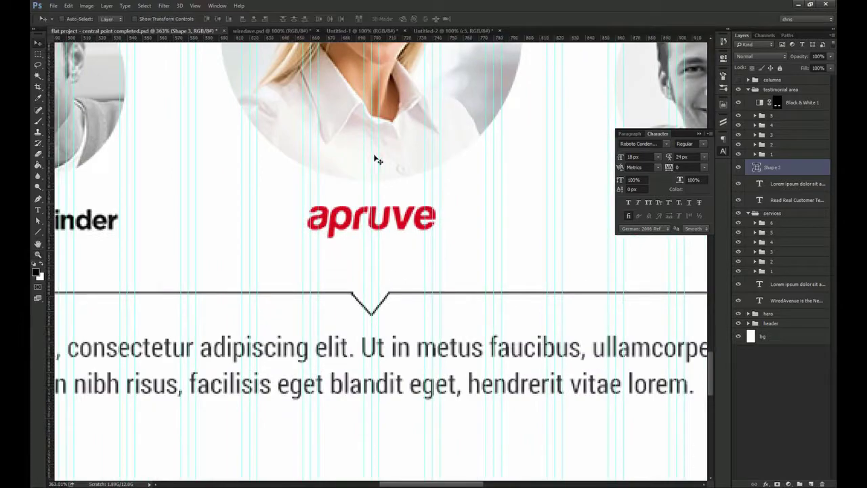
Compare the notch's position with the centre portrait's circle, then select the merged divider
ctrl+click(383, 168)
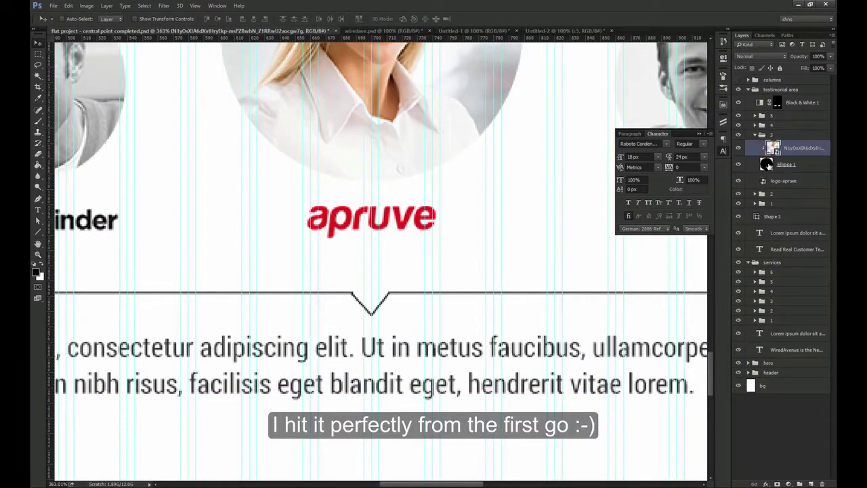
ctrl+click(550, 166)
key(ctrl+1)
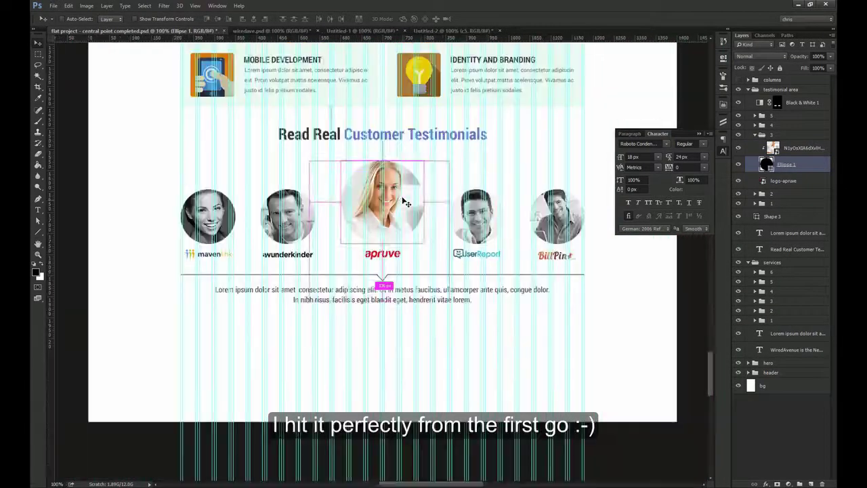
ctrl+drag(394, 197, 415, 197)
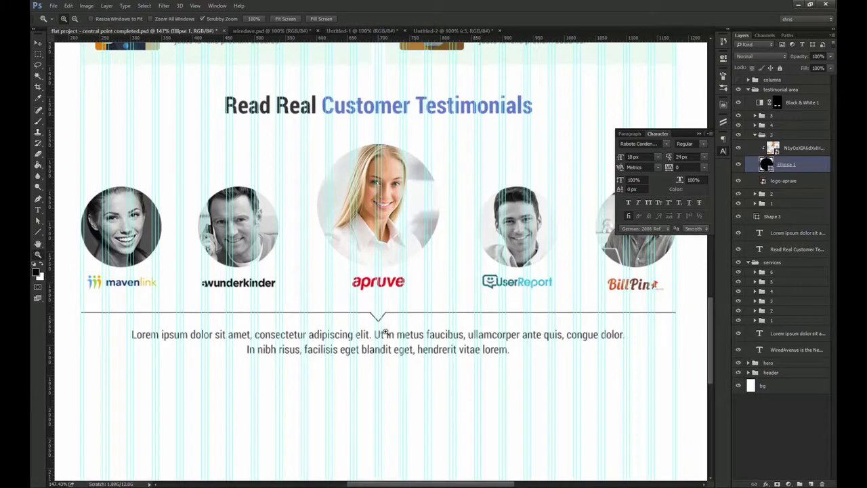
scroll(379, 316, up, 8)
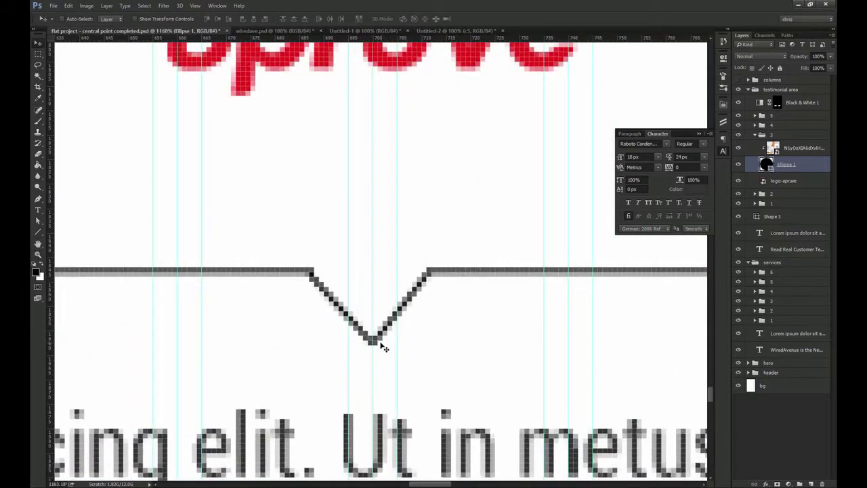
ctrl+click(380, 340)
ctrl+click(453, 273)
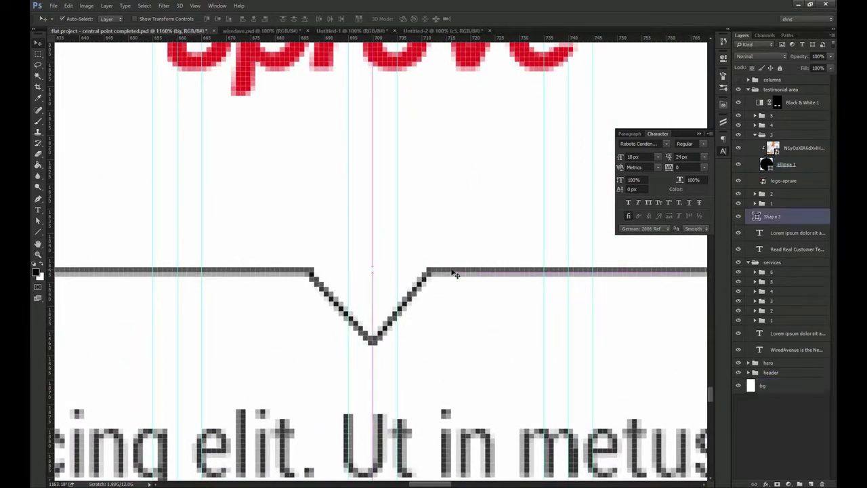
Nudge the V notch's anchor points to centre it under the portrait
key(a)
drag(273, 234, 450, 364)
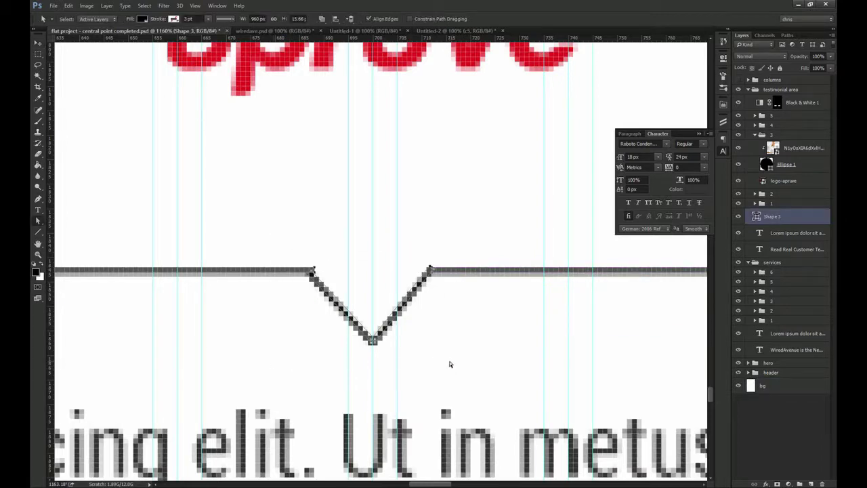
key(Right)
key(Right)
key(Right)
key(Left)
key(Left)
key(Left)
key(Left)
key(Left)
key(Right)
key(Right)
key(Right)
key(Left)
click(451, 363)
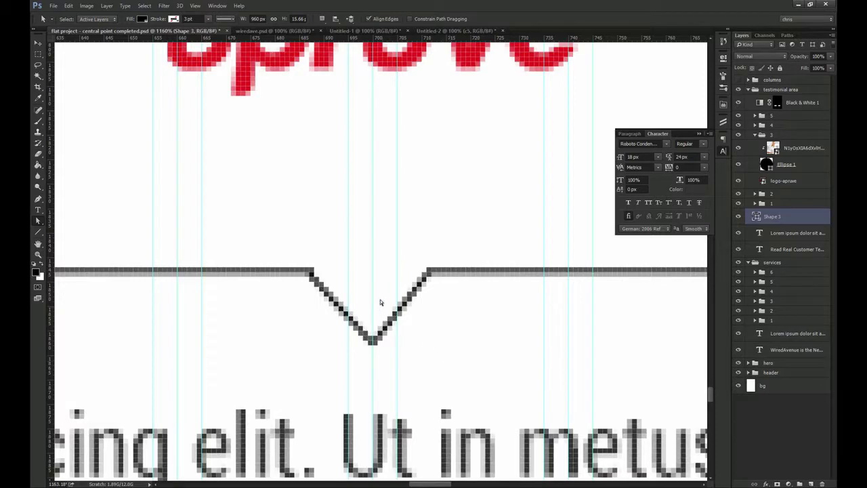
Check both ends of the divider at 100% zoom
key(ctrl+1)
key(v)
drag(183, 263, 271, 343)
key(a)
key(ctrl+1)
drag(585, 337, 344, 314)
drag(533, 248, 591, 296)
key(ctrl+1)
drag(375, 291, 473, 269)
key(v)
click(38, 232)
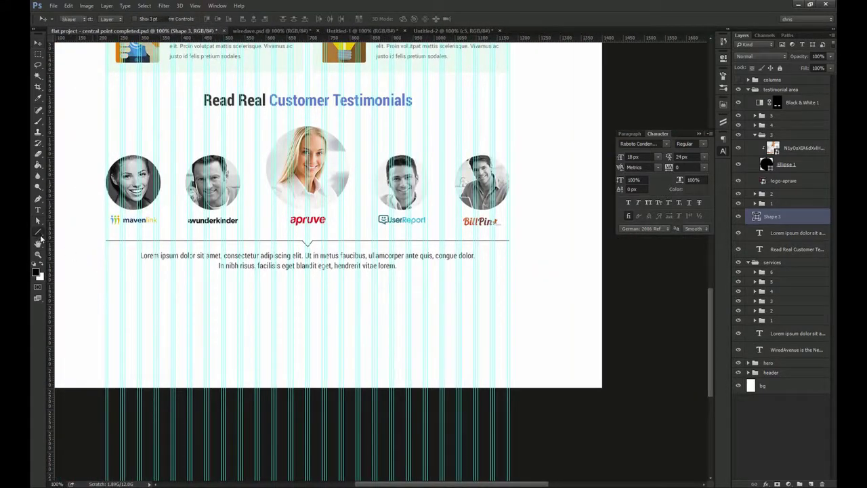
Draw a second horizontal line under the testimonial text
click(72, 264)
drag(100, 274, 532, 324)
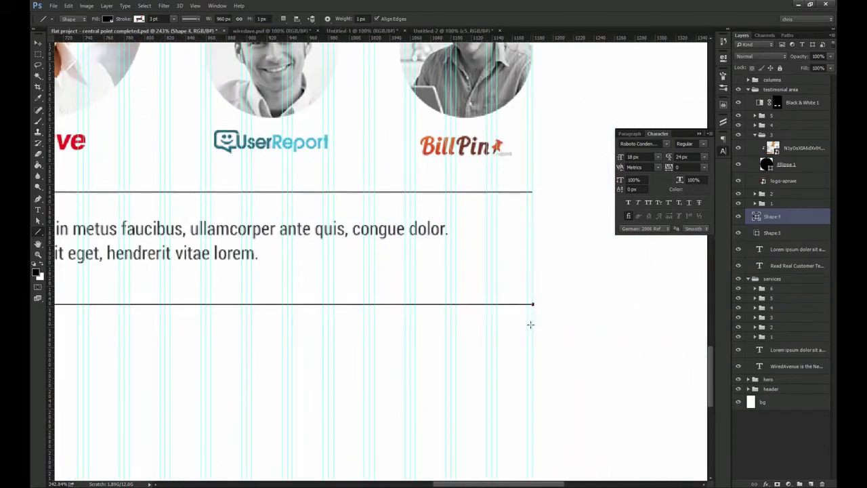
key(ctrl+1)
key(v)
drag(196, 242, 380, 321)
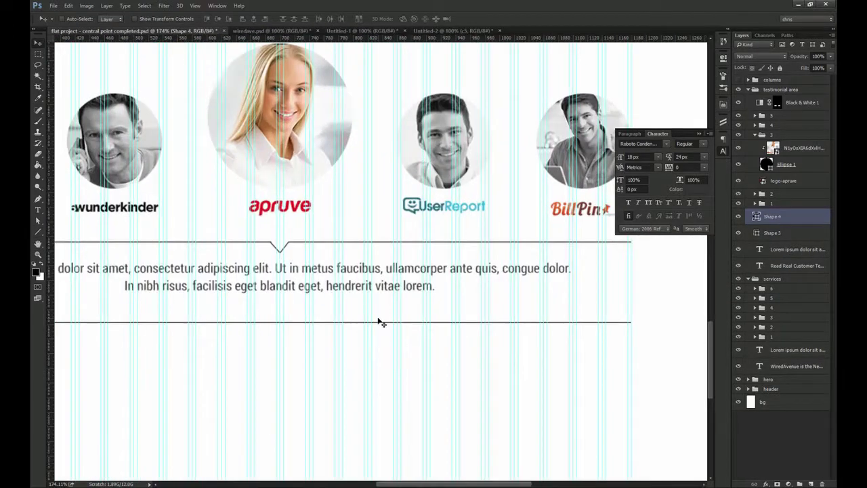
Fade both divider lines to 10% opacity and hide the column guides
shift+click(782, 233)
key(2)
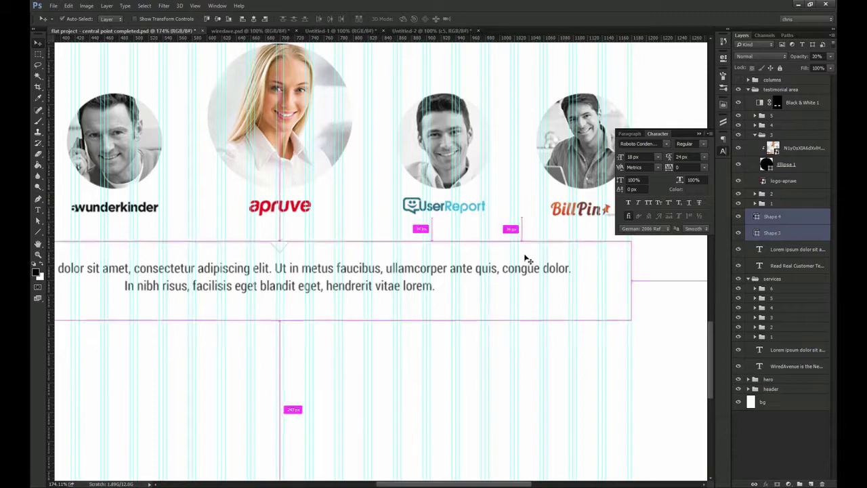
key(ctrl+1)
key(ctrl+semicolon)
key(1)
Set the testimonial paragraph's leading to 28 px and convert it to point text
click(364, 290)
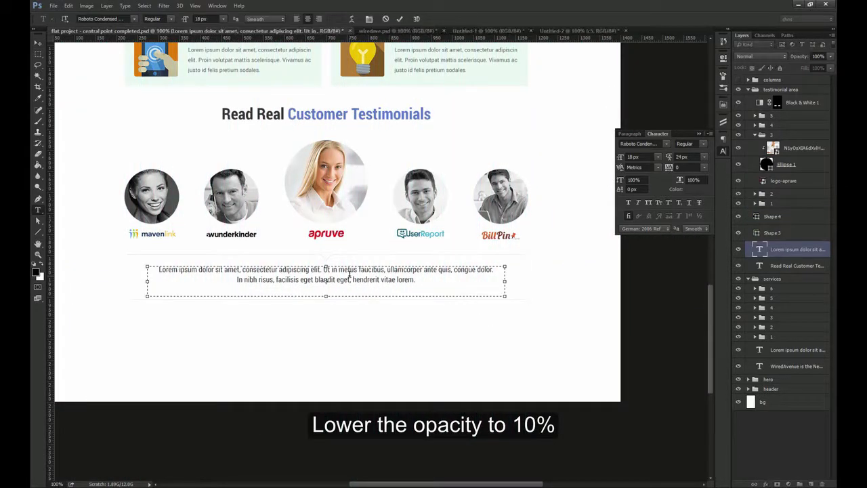
click(692, 157)
key(Up)
key(Return)
right_click(782, 249)
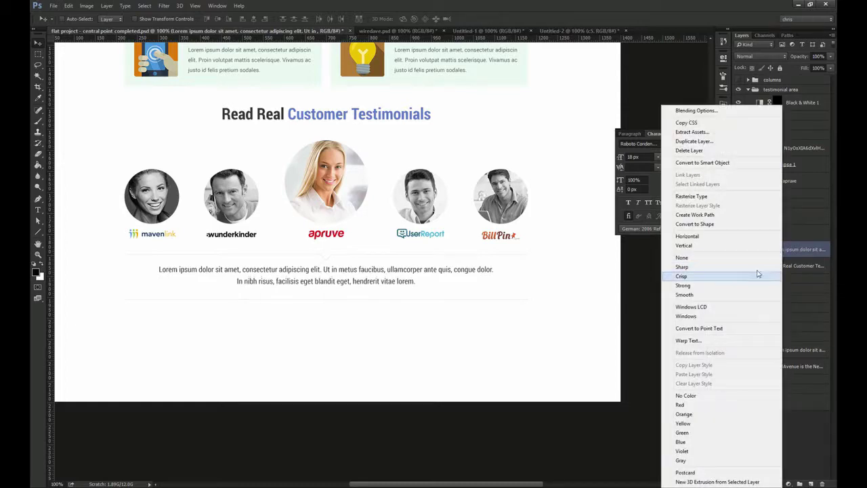
click(713, 329)
Measure the spacing between the two dividers around the paragraph
key(z)
key(m)
mouse_move(292, 255)
mouse_down()
mouse_move(328, 255)
mouse_move(253, 406)
mouse_up()
key(v)
key(ctrl+1)
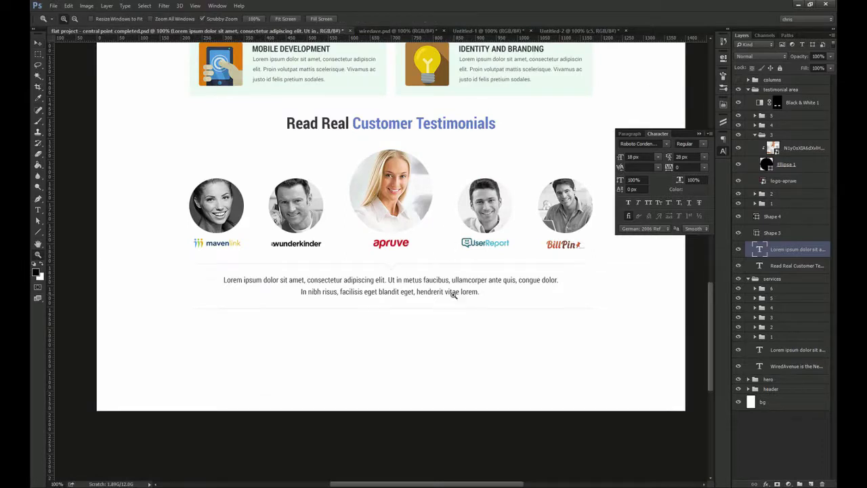
scroll(457, 292, up, 3)
Add the reviewer's name and company as a credit line, styled Bold at 16 px
key(t)
click(500, 289)
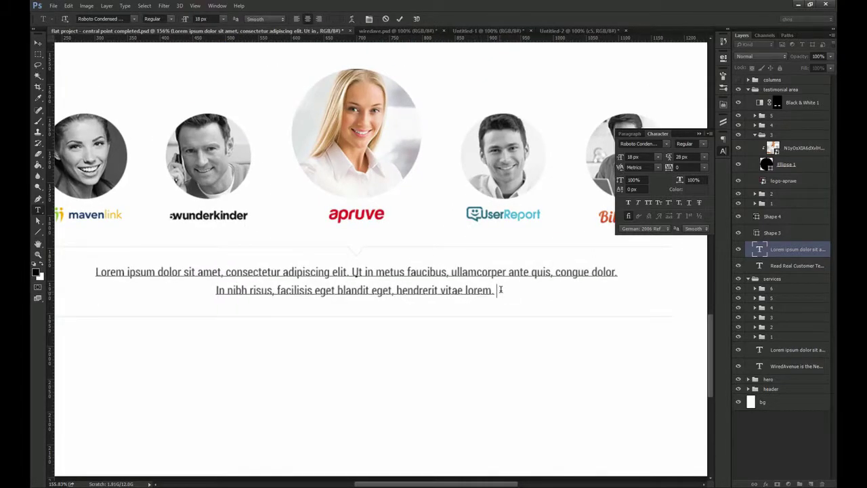
text(Christina, Apruve)
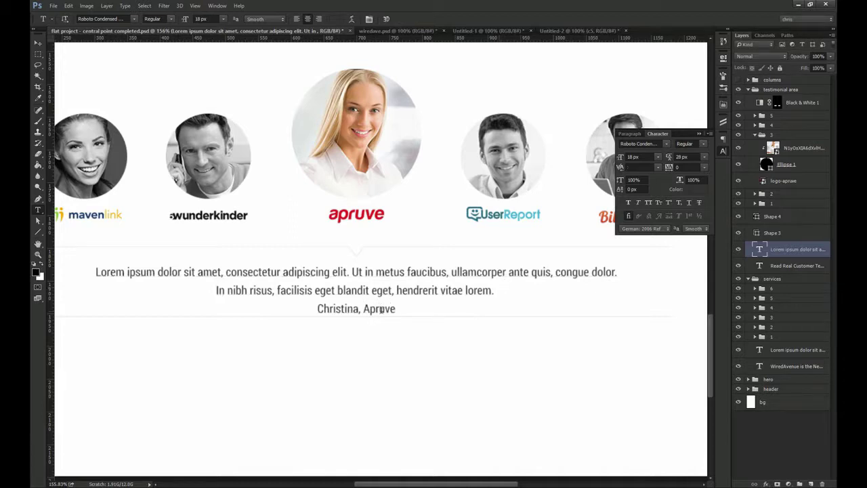
drag(397, 309, 319, 312)
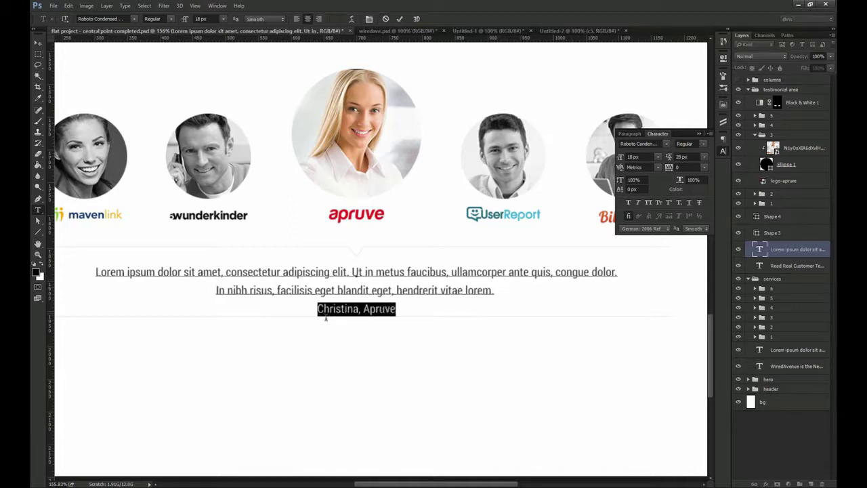
click(704, 144)
click(698, 181)
click(644, 157)
key(Down)
key(Down)
key(Return)
key(ctrl+Return)
Rename the two divider layers 'top' and 'bottom'
key(ctrl+1)
key(v)
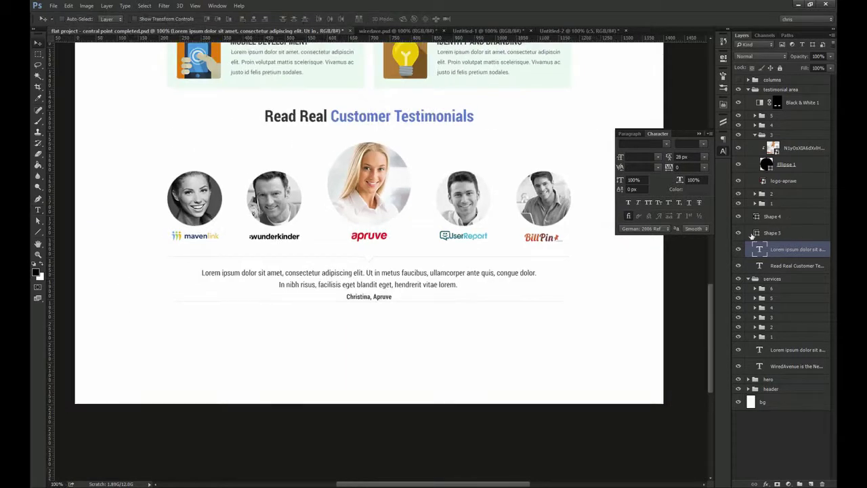
double_click(774, 234)
text(top)
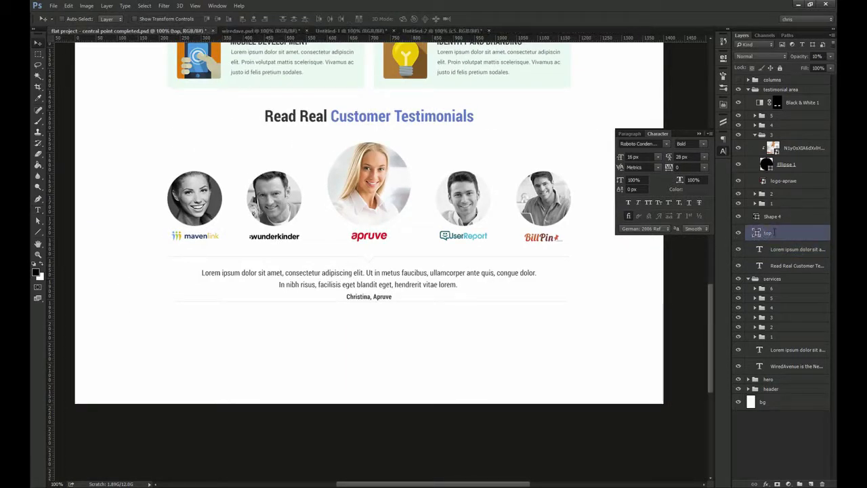
double_click(773, 215)
text(bottom)
key(Return)
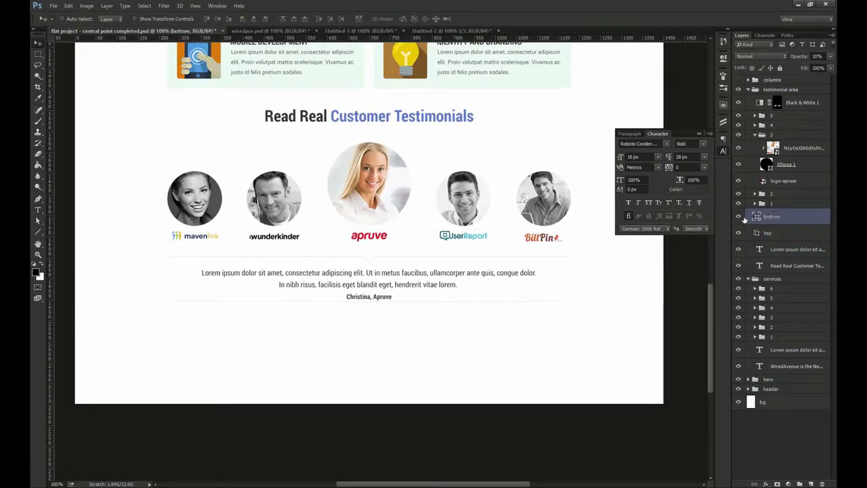
Measure the gap between the credit line and the bottom divider
drag(443, 301, 477, 324)
click(371, 232)
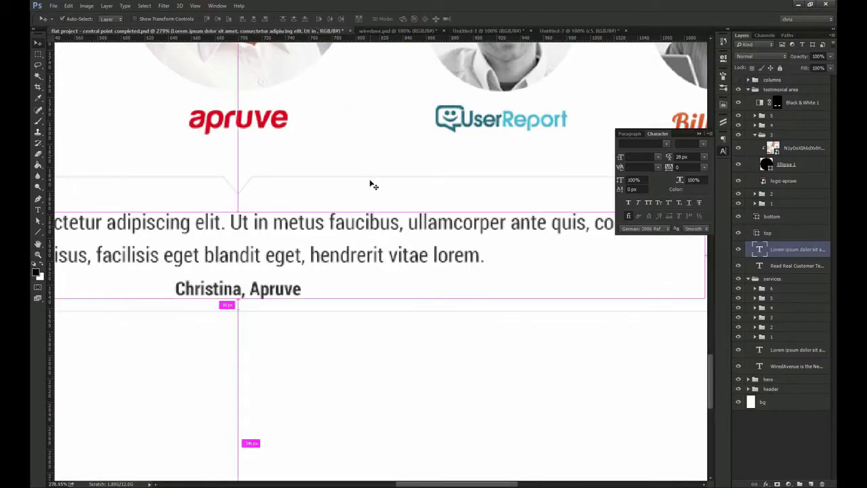
key(z)
drag(331, 178, 375, 205)
key(m)
drag(343, 175, 307, 291)
key(ctrl+d)
Move the bottom divider up 10 px
key(z)
drag(410, 298, 444, 301)
key(v)
ctrl+click(367, 294)
key(z)
drag(447, 310, 452, 189)
key(ctrl+1)
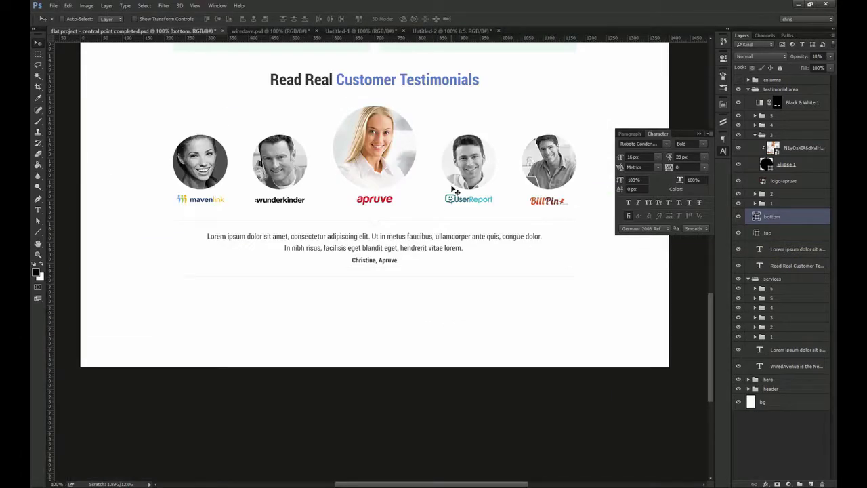
Move the Read Real Customer Testimonials heading layer out of the group and duplicate it below the section
click(756, 135)
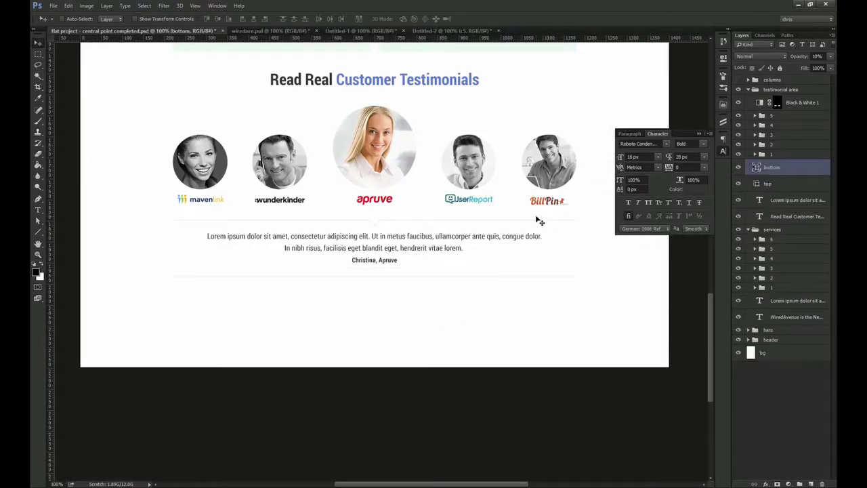
ctrl+click(385, 79)
drag(799, 217, 773, 95)
click(749, 107)
click(749, 115)
drag(416, 81, 416, 286)
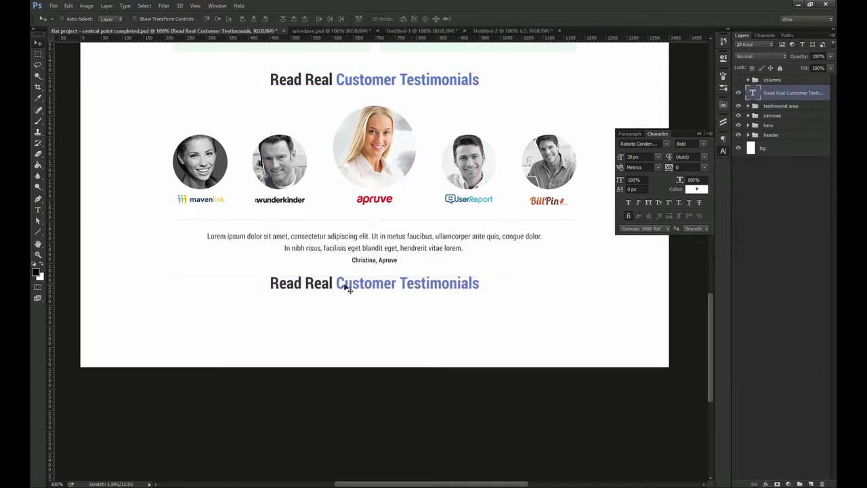
Nudge the copied heading down to make room below it
drag(316, 277, 350, 296)
key(Down)
key(shift+Down)
key(shift+Down)
key(shift+Down)
key(shift+Down)
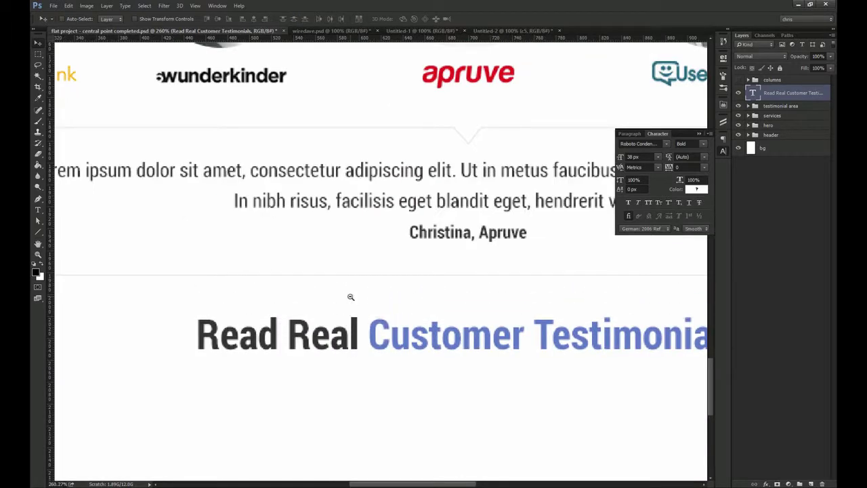
key(ctrl+1)
drag(38, 231, 66, 248)
click(69, 239)
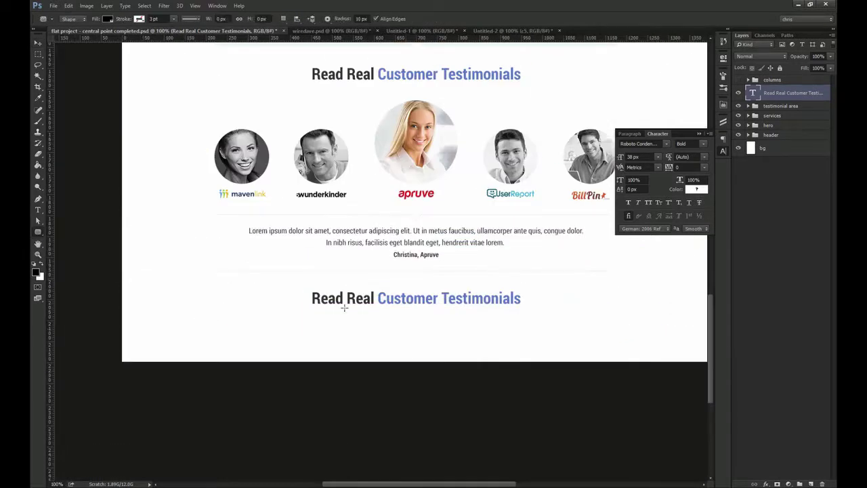
Extend the canvas downward and stretch the bg layer to the new bottom edge
key(c)
drag(465, 364, 473, 445)
key(Return)
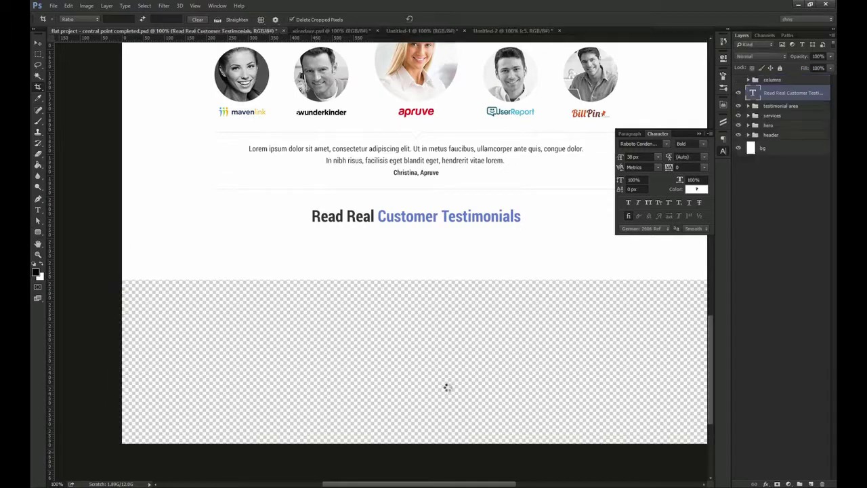
key(alt+comma)
key(ctrl+t)
drag(441, 280, 463, 447)
key(Return)
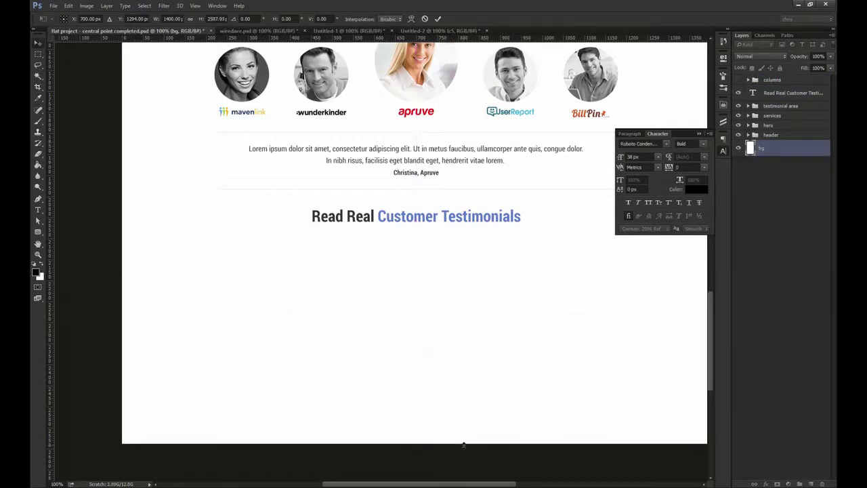
Create a 250 × 80 px rounded rectangle with 5 px corner radii below the heading
key(u)
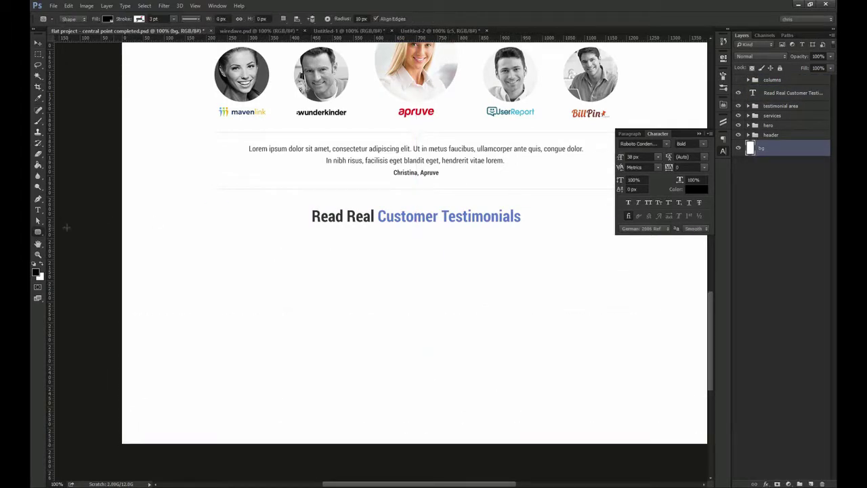
click(294, 264)
text(25)
key(Tab)
text(80)
key(Tab)
text(5)
key(Tab)
text(5)
key(Tab)
text(5)
key(Tab)
text(5)
key(Return)
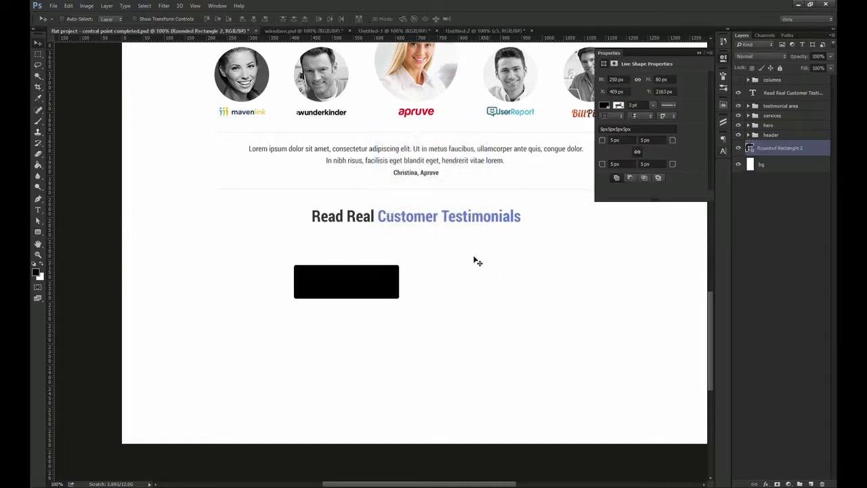
Fill the rectangle with red sampled from the header's GET QUOTE button
scroll(477, 261, up, 10)
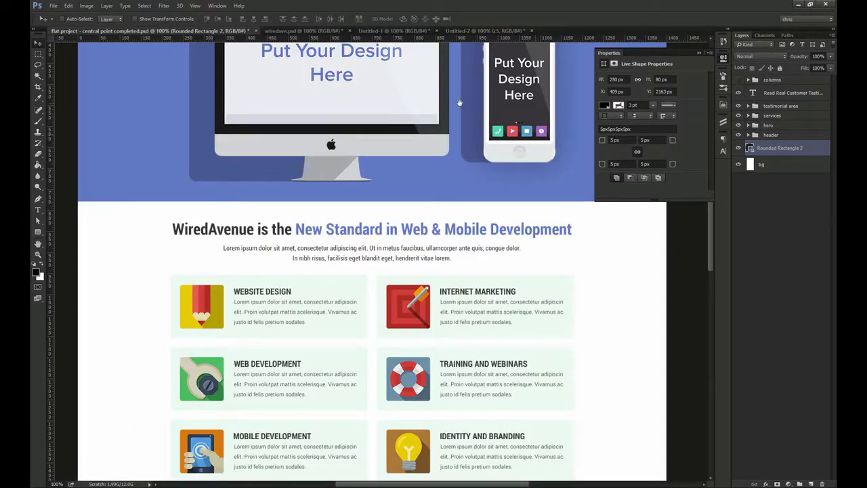
drag(459, 103, 438, 315)
double_click(750, 150)
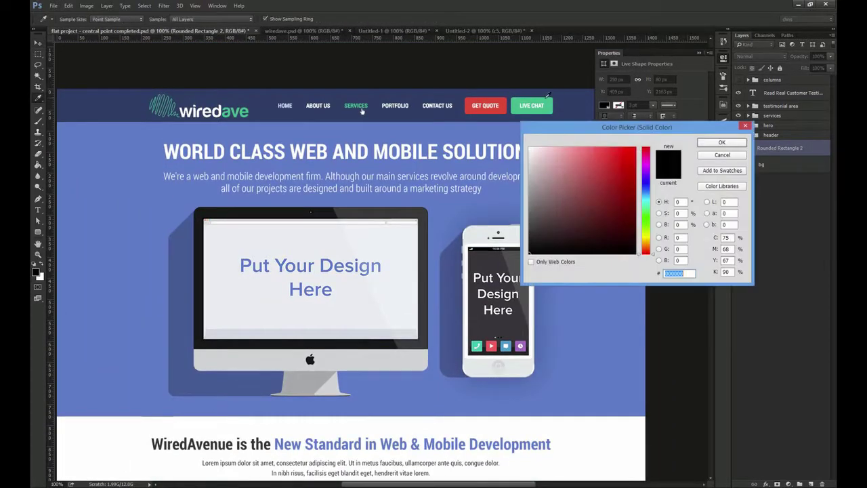
click(500, 101)
key(Return)
scroll(345, 250, down, 10)
scroll(346, 251, down, 5)
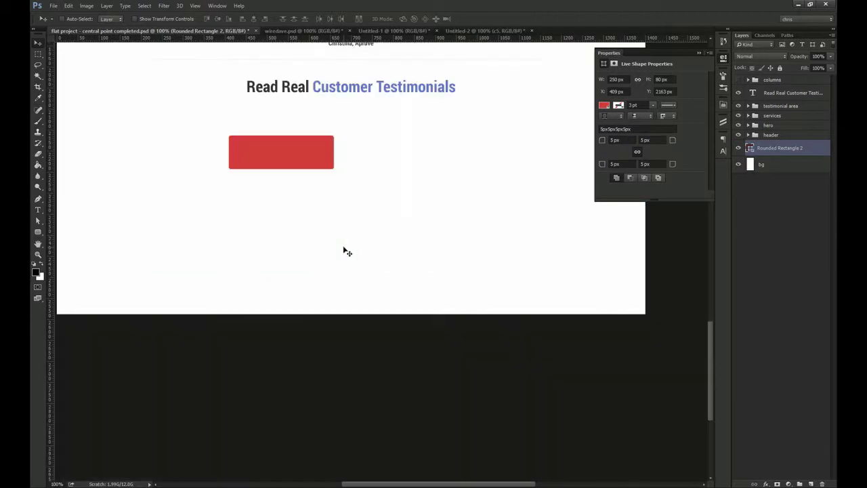
Move the red rectangle under the heading and retitle it 'Contact Us And Let's Get Started'
drag(358, 159, 330, 279)
key(t)
drag(293, 232, 184, 222)
text(Contact Us And)
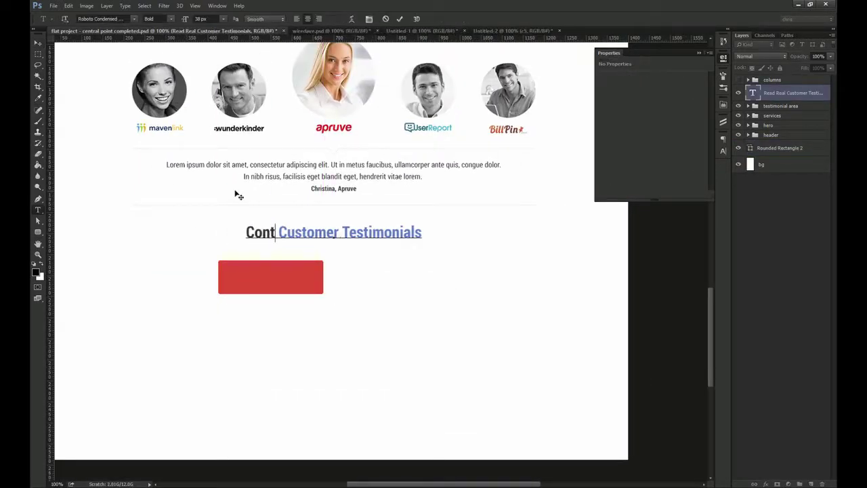
drag(313, 231, 586, 214)
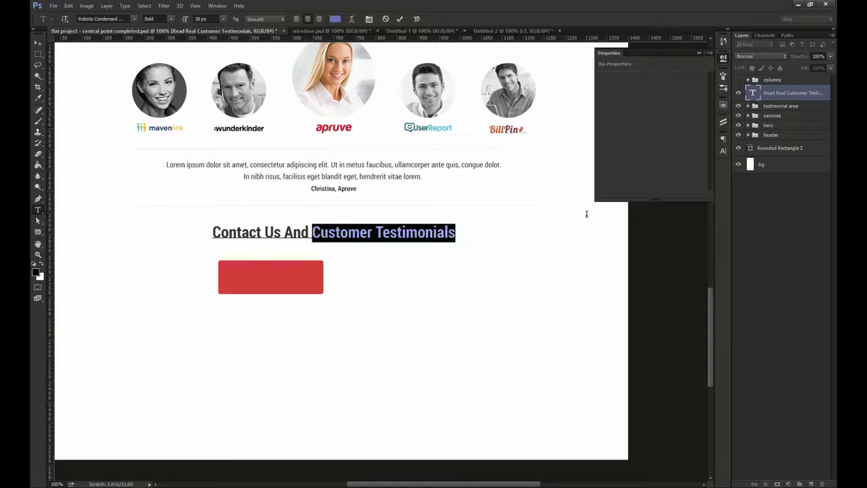
text(Let's ge)
key(BackSpace)
key(BackSpace)
text(Get Started)
key(ctrl+Return)
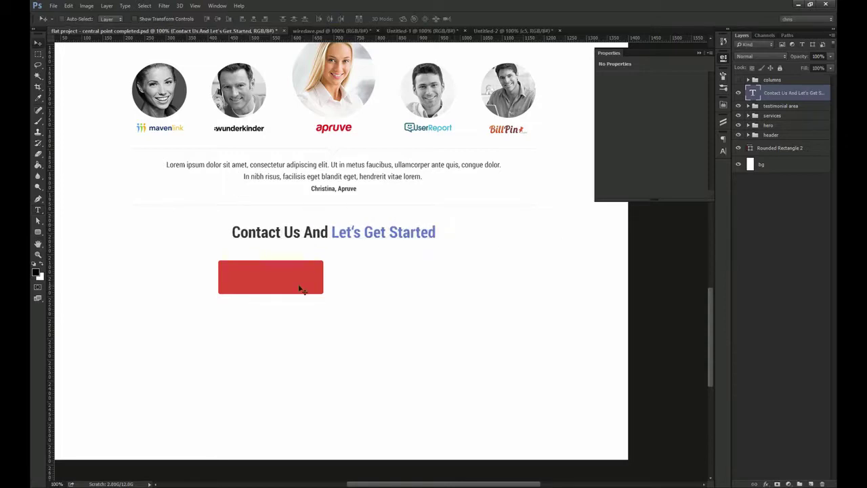
Add 'Get Quote' text centred on the red rectangle
click(301, 289)
key(t)
click(243, 280)
text(Get Quote)
key(ctrl+Return)
drag(292, 264, 307, 261)
ctrl+shift+click(309, 263)
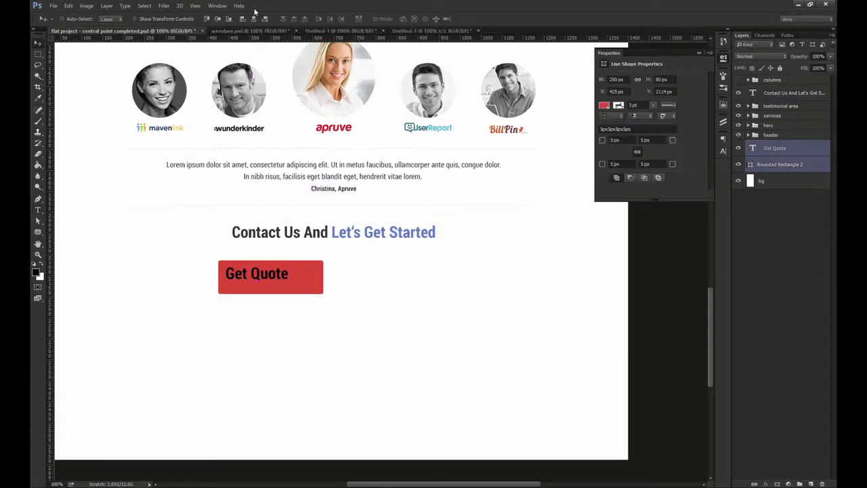
click(253, 19)
click(218, 19)
Style the label white (#ffffff), all caps, size 24, and recentre it on the button
click(759, 148)
click(723, 152)
click(696, 190)
text(ffffff)
key(Return)
click(649, 203)
click(620, 157)
text(30)
key(Return)
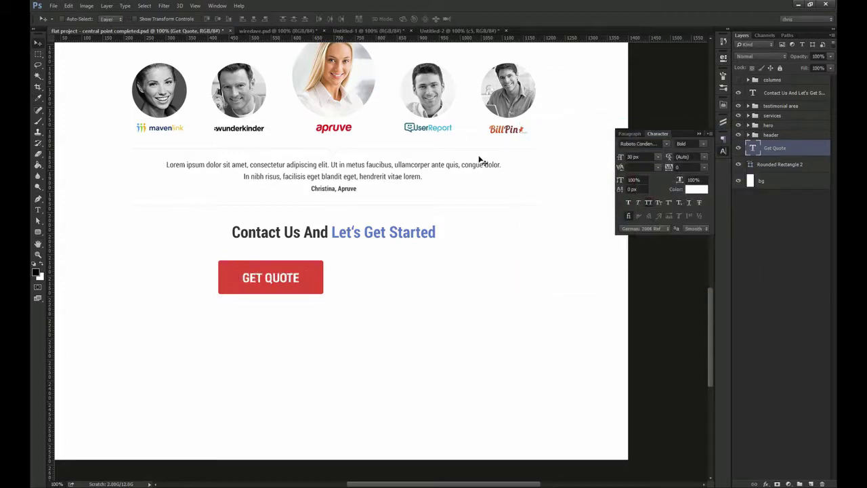
click(620, 158)
text(24)
key(Return)
ctrl+shift+click(305, 278)
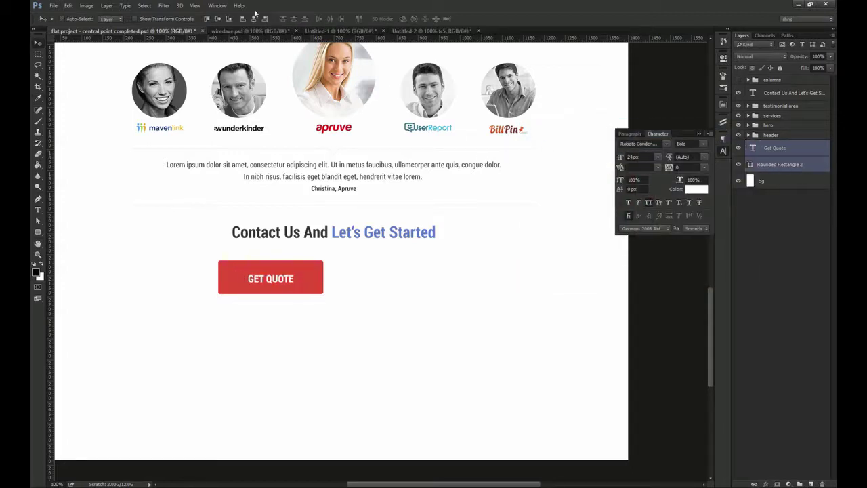
click(218, 19)
Group the button and label into a group named 'get quote'
key(ctrl+g)
double_click(769, 144)
text(get quote)
key(Return)
Duplicate the button to the right as 'Live Chat' with green sampled from the header
drag(279, 276, 392, 276)
double_click(387, 278)
text(Live Chat)
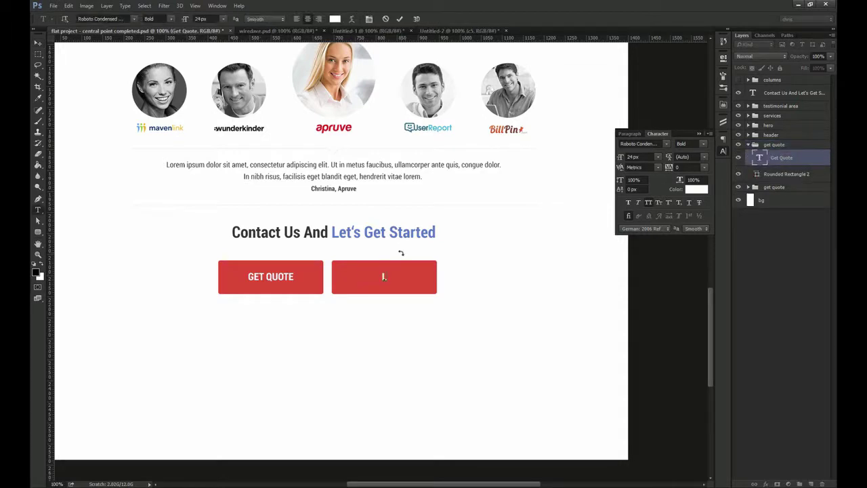
key(ctrl+Return)
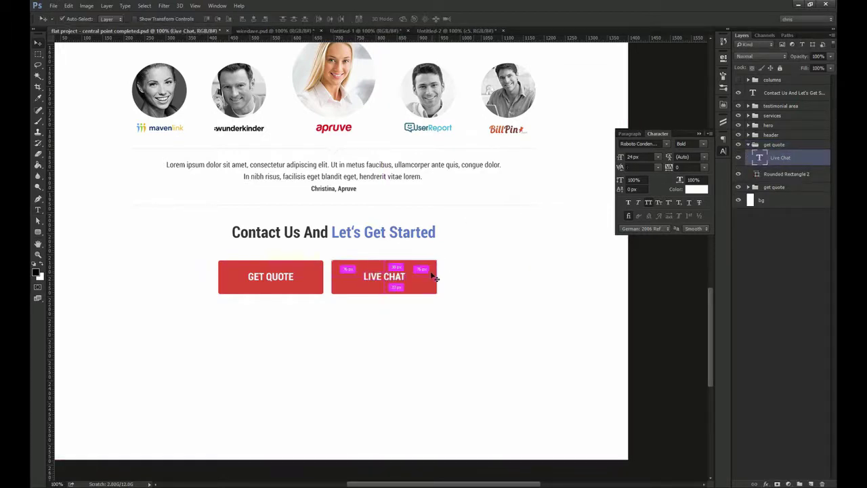
ctrl+click(432, 274)
scroll(480, 305, up, 10)
double_click(756, 178)
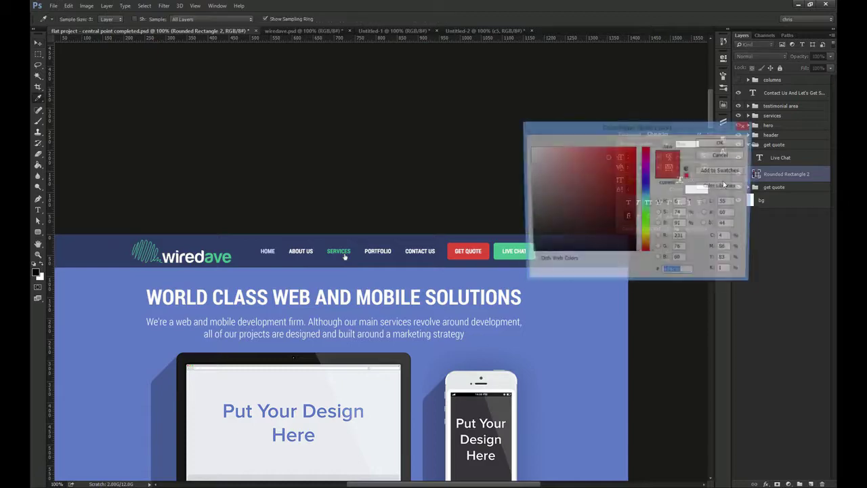
click(501, 252)
key(Return)
Rename the copied button group to 'live chat'
scroll(344, 256, down, 10)
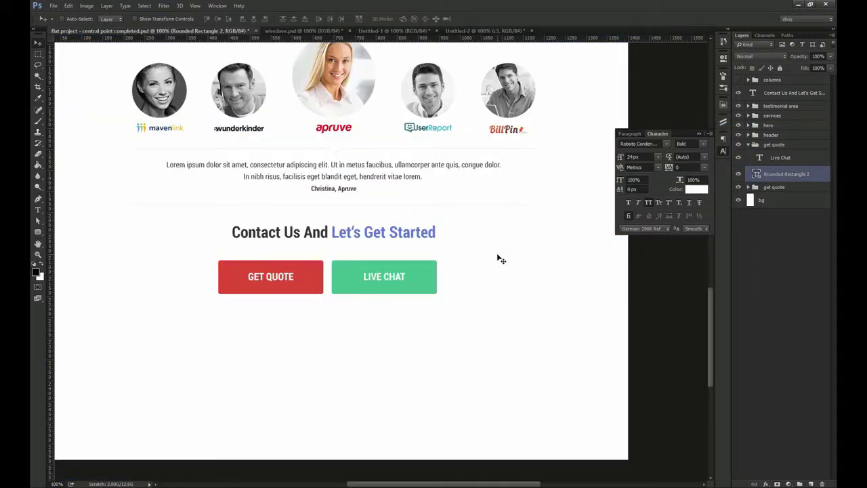
click(756, 145)
double_click(773, 145)
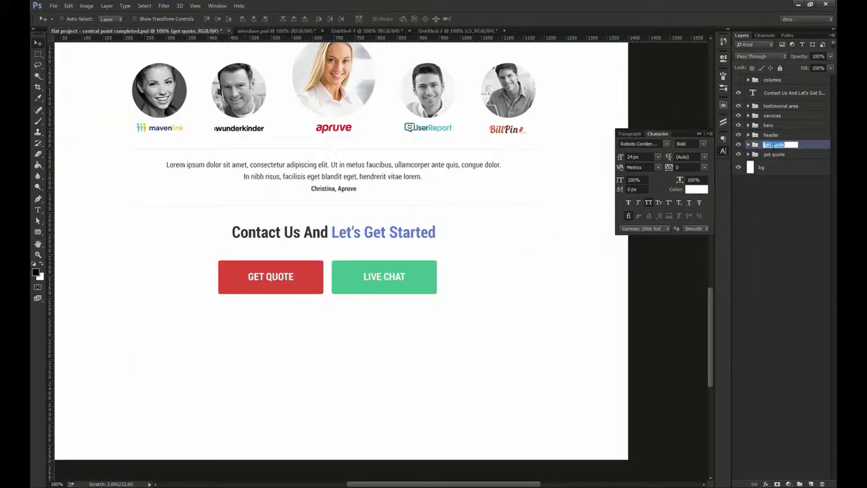
text(live chat)
key(Return)
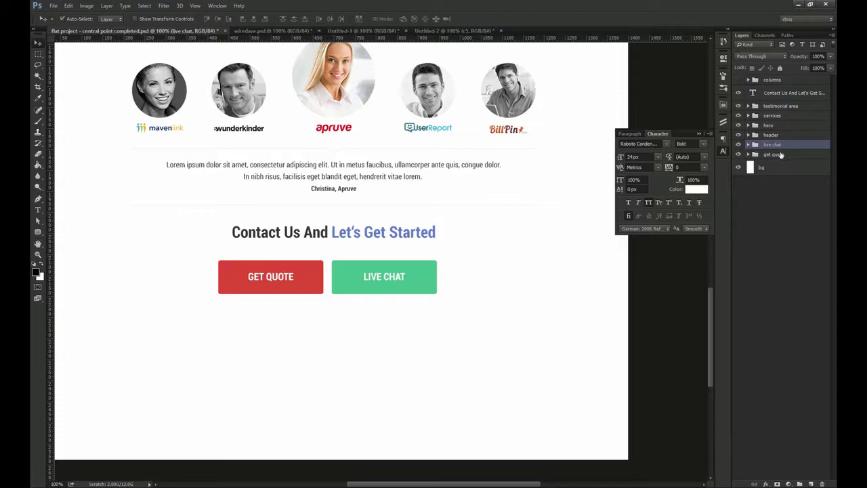
Move both button groups under the Contact Us heading layer and nudge them up
shift+click(781, 154)
drag(783, 152, 798, 104)
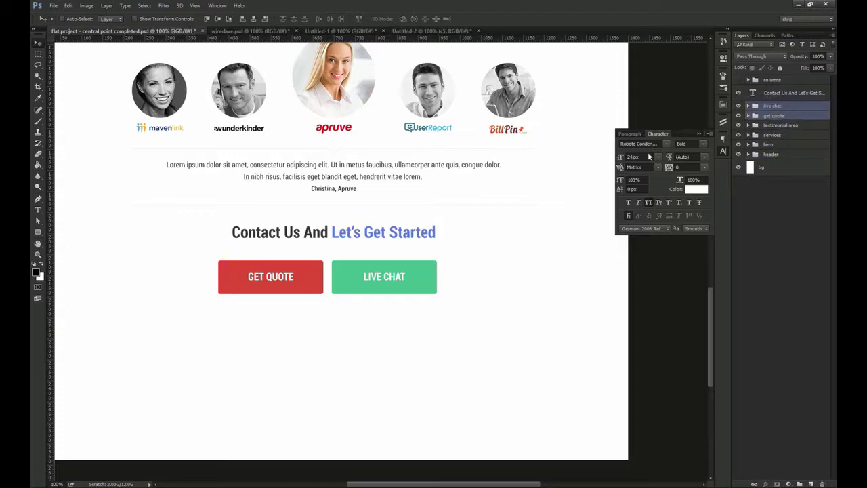
key(Up)
key(Up)
key(Up)
key(Up)
key(Up)
key(Up)
key(Up)
key(Up)
key(Up)
key(Up)
key(Up)
key(Up)
key(Up)
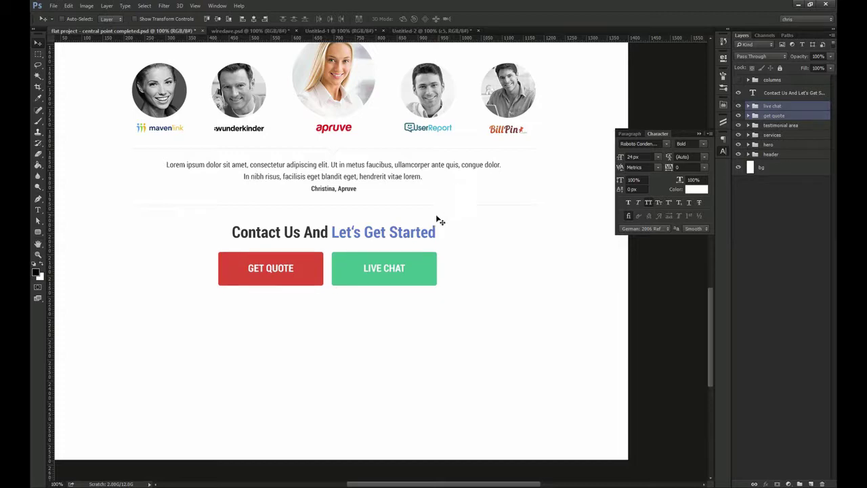
key(Up)
key(Up)
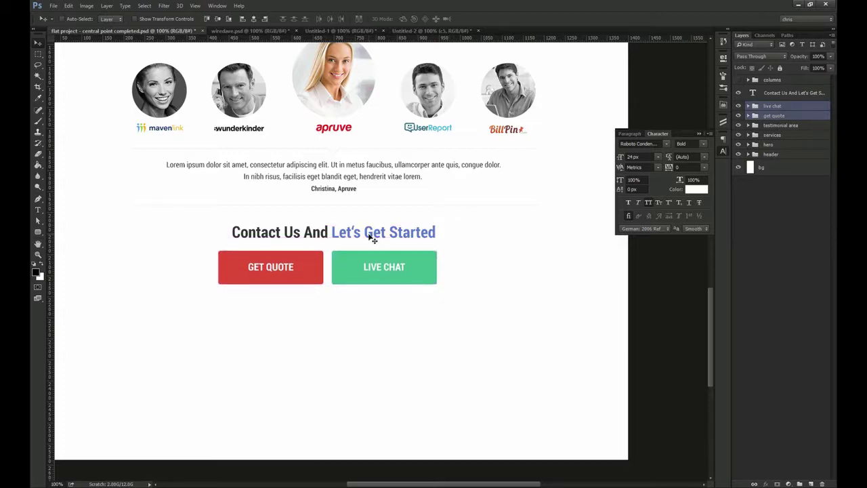
drag(191, 295, 219, 257)
Centre the buttons horizontally on the canvas and group them as 'contact us'
key(ctrl+g)
key(ctrl+a)
click(254, 19)
key(ctrl+d)
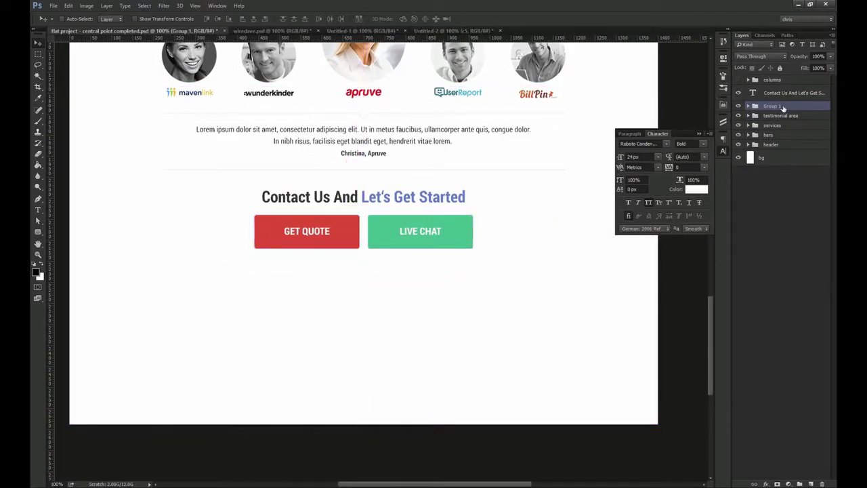
right_click(783, 108)
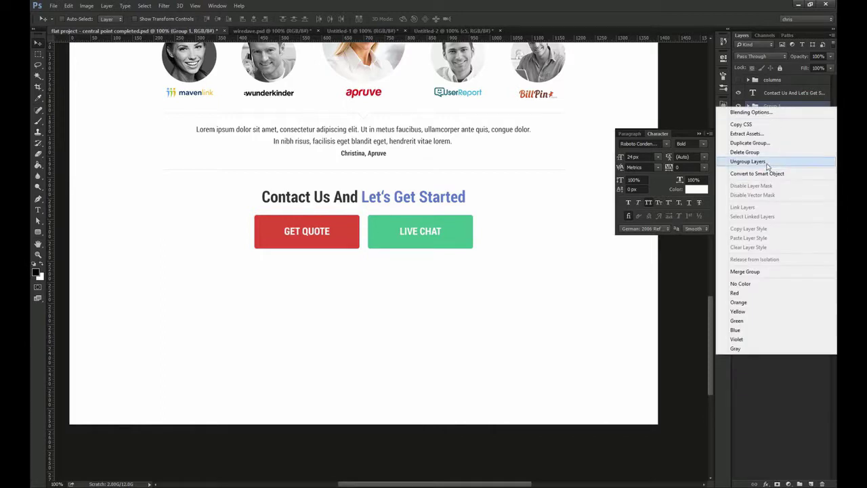
click(765, 162)
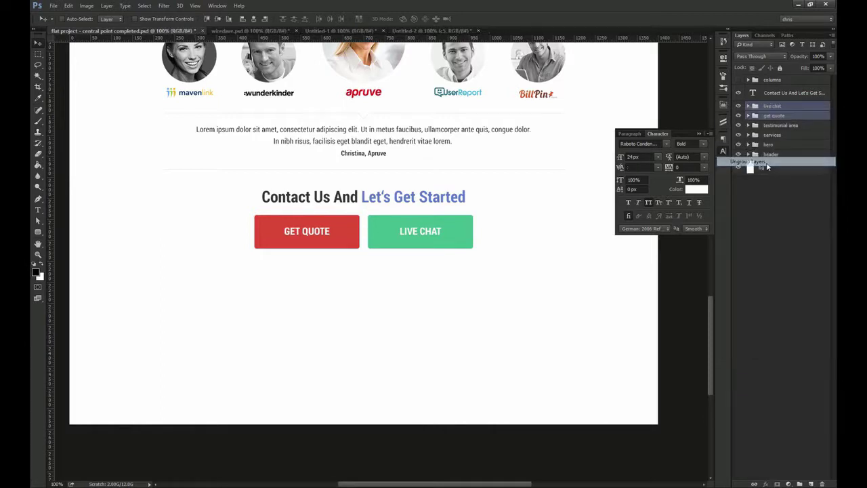
key(ctrl+g)
double_click(776, 90)
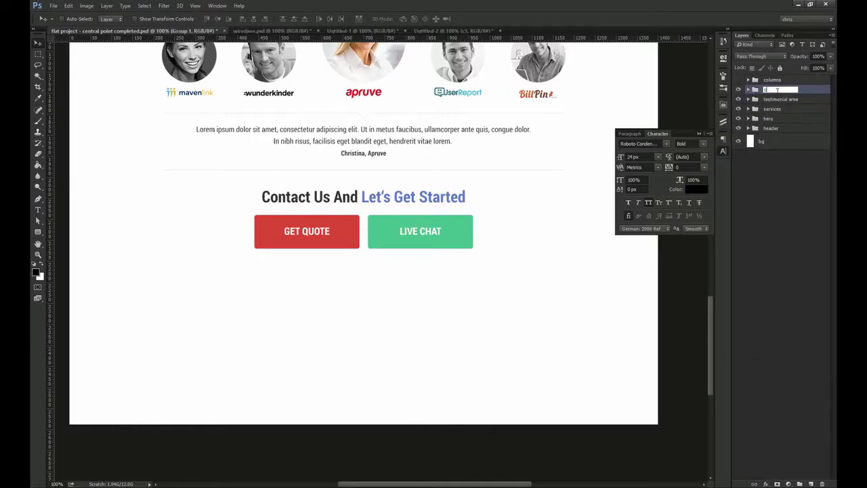
text(contact us)
key(Return)
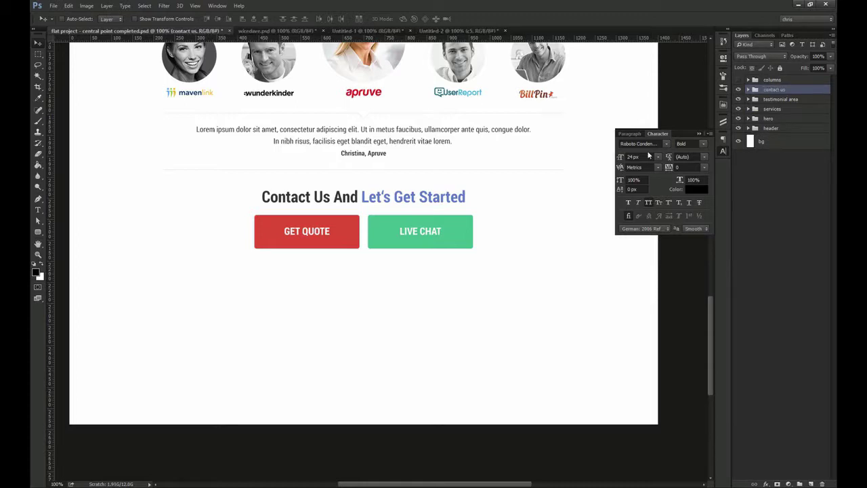
scroll(407, 325, down, 3)
Crop-extend the canvas further down below the Contact Us buttons
key(c)
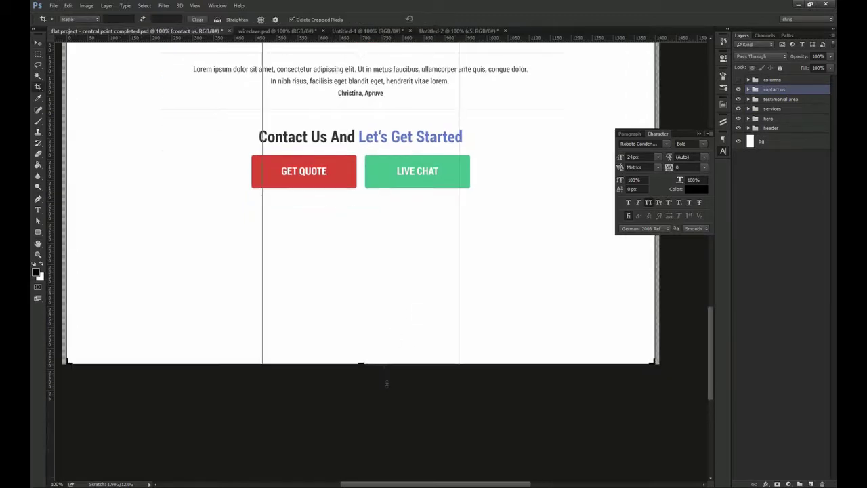
drag(386, 383, 390, 470)
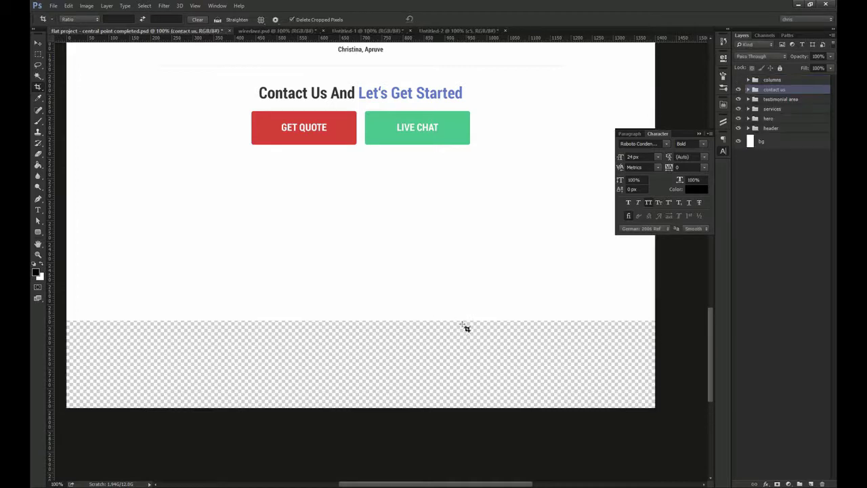
key(v)
Fill the new transparent strip on the bg layer with white using the Paint Bucket
ctrl+click(419, 231)
key(g)
key(x)
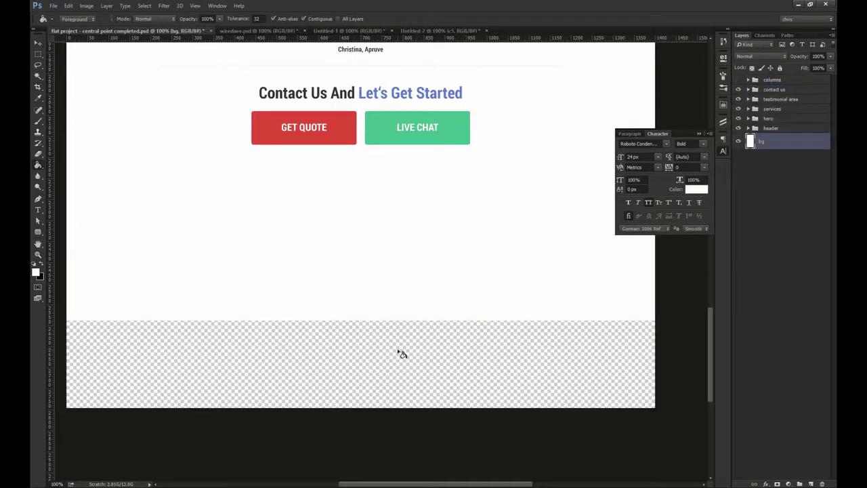
click(400, 352)
key(v)
drag(370, 192, 370, 284)
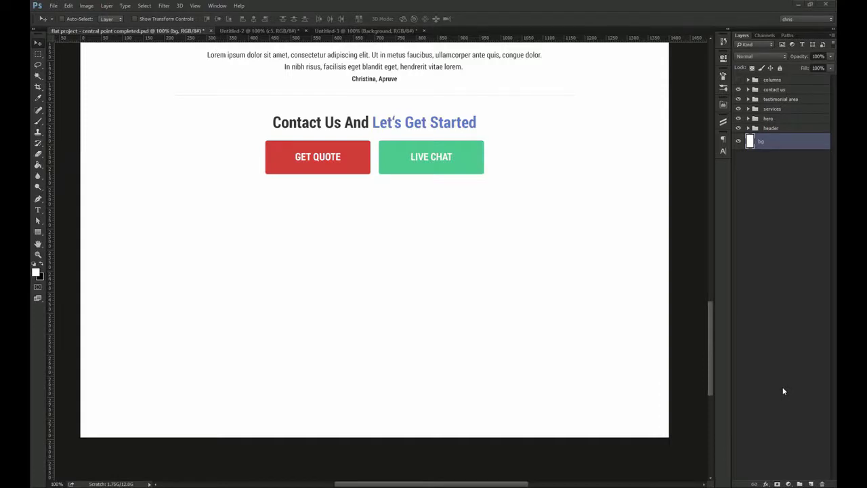
key(x)
drag(45, 234, 53, 229)
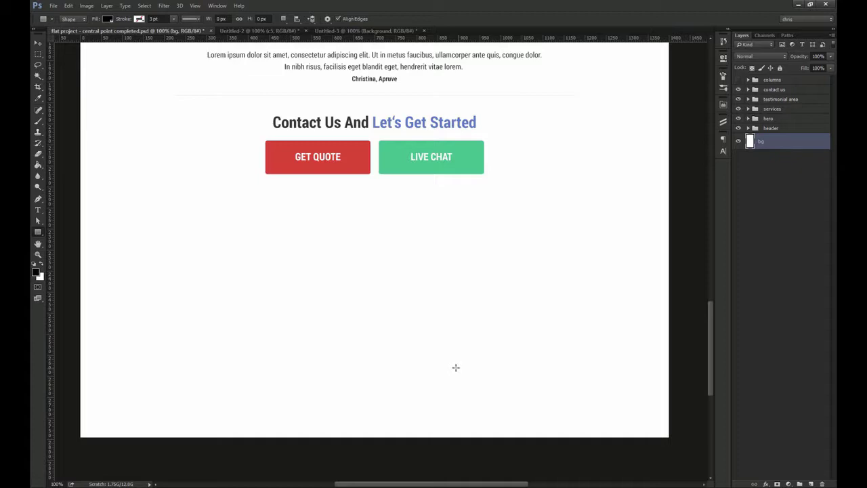
Draw a full-width band below the buttons filled with #304574
drag(81, 214, 678, 247)
key(v)
double_click(751, 142)
text(30)
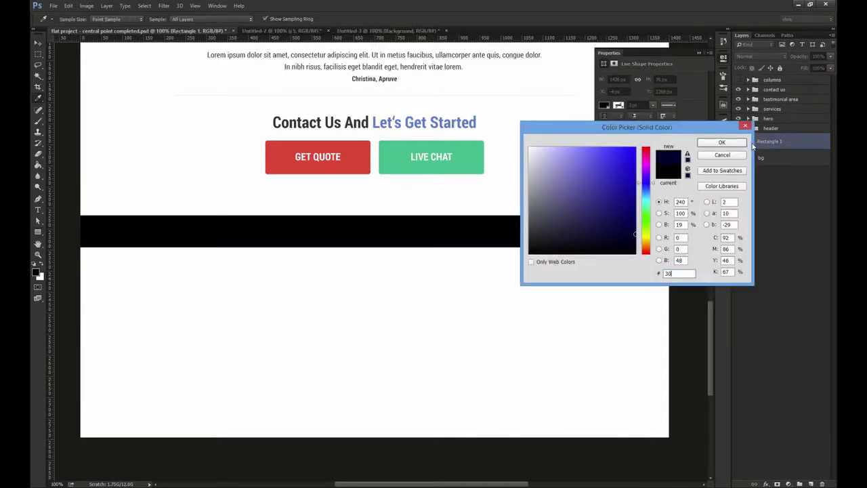
text(4574)
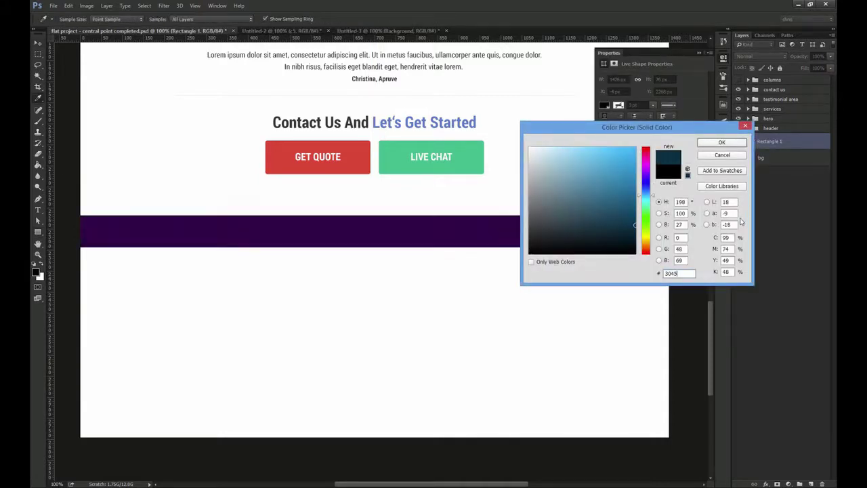
click(723, 143)
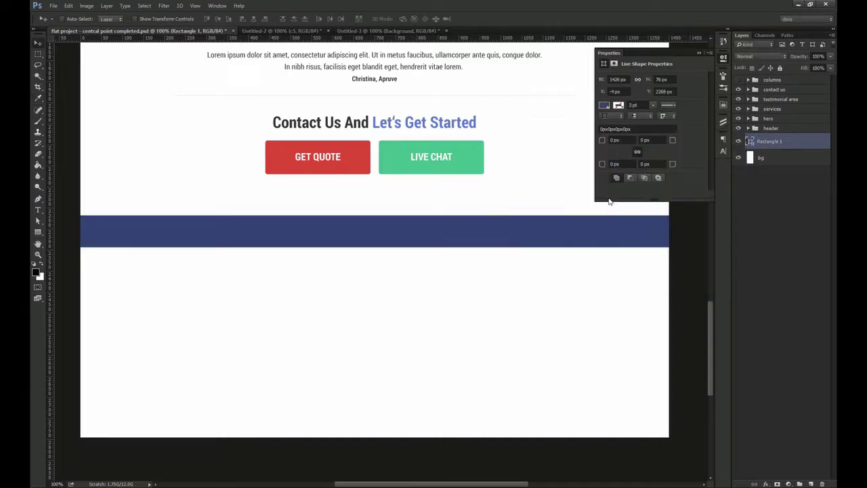
Bring the six logo layers from Untitled-2 and centre them vertically on the band
click(306, 32)
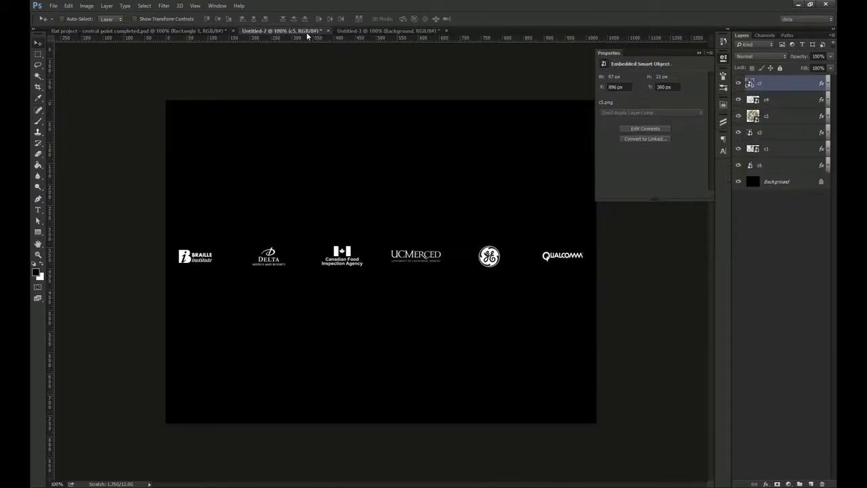
shift+click(771, 167)
drag(324, 246, 403, 290)
key(ctrl+semicolon)
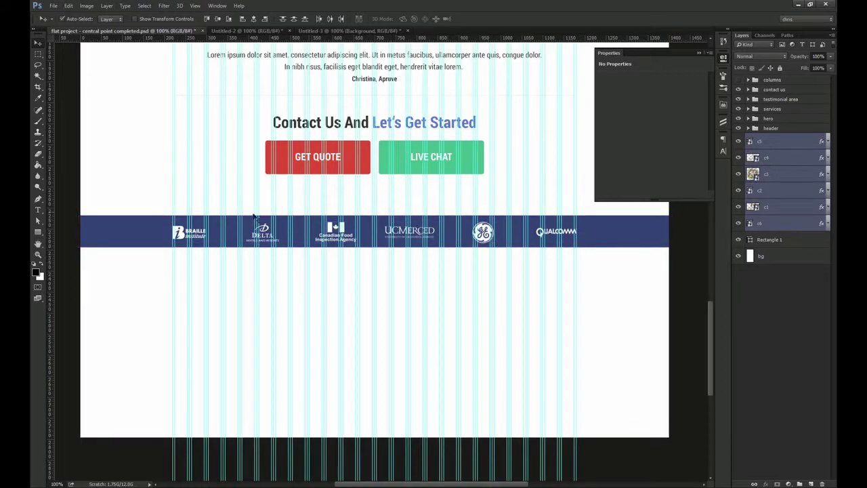
shift+click(155, 230)
click(217, 20)
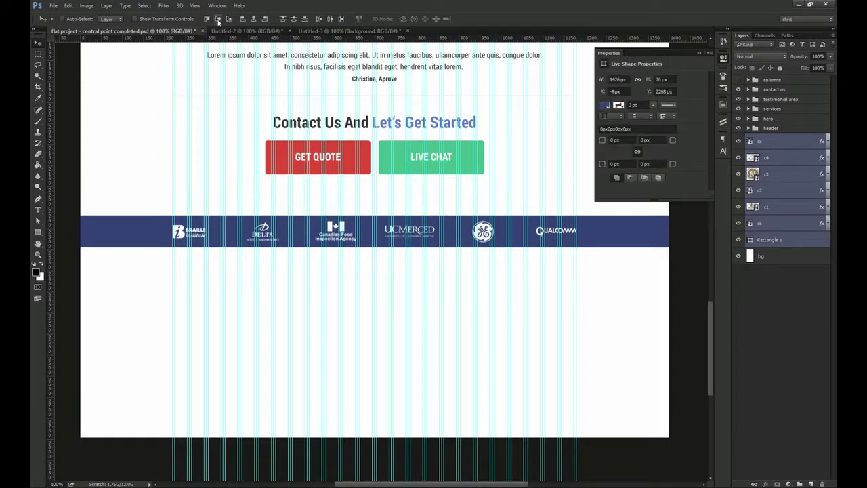
Group the logos with the band and name the group 'logos'
key(ctrl+g)
double_click(772, 138)
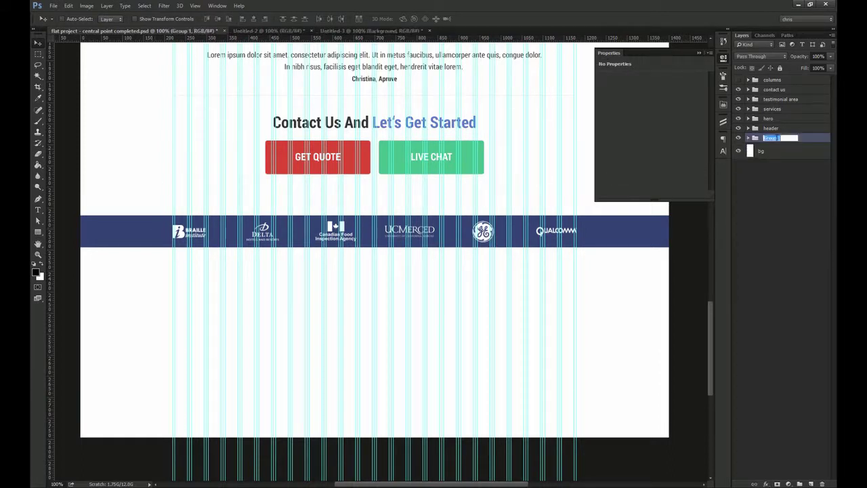
text(logos)
key(Return)
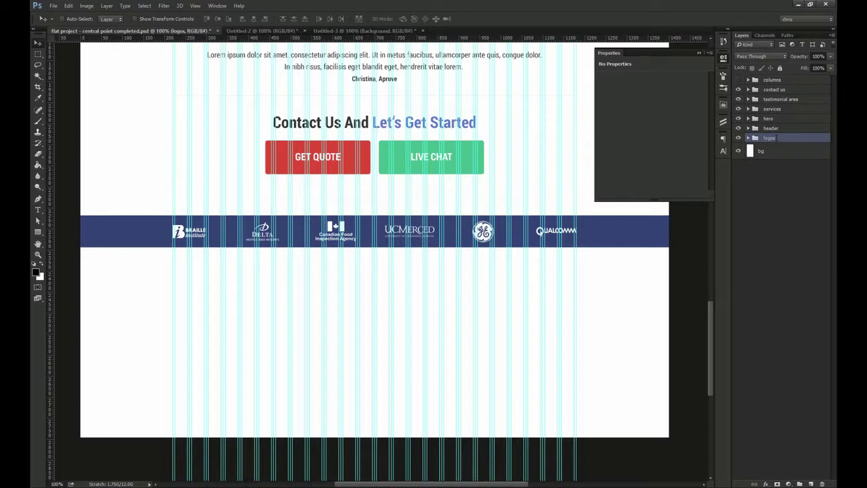
Duplicate the blue band under the logo bar as a 400 px tall footer rectangle
drag(344, 300, 346, 256)
ctrl+click(433, 195)
drag(777, 250, 784, 134)
drag(512, 171, 512, 200)
drag(672, 80, 577, 78)
text(400)
key(Return)
drag(465, 263, 466, 263)
Fill the footer rectangle with navy #2c3d63
double_click(751, 142)
key(Escape)
double_click(751, 143)
text(23cd63)
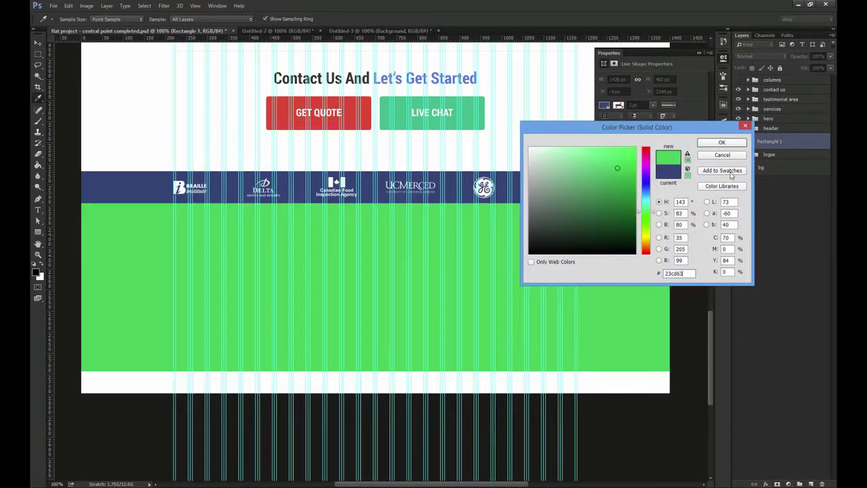
double_click(674, 273)
text(2)
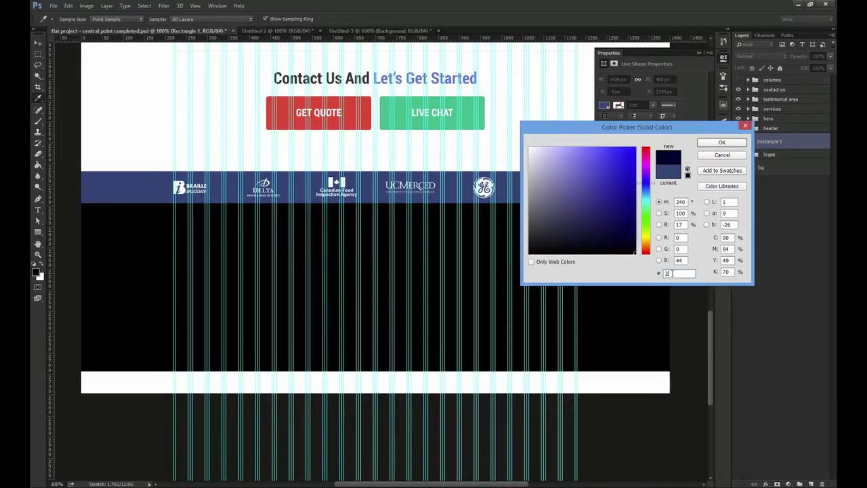
text(c3d63)
key(Return)
Type an 'About Us' heading on the navy footer
key(ctrl+semicolon)
drag(323, 250, 330, 272)
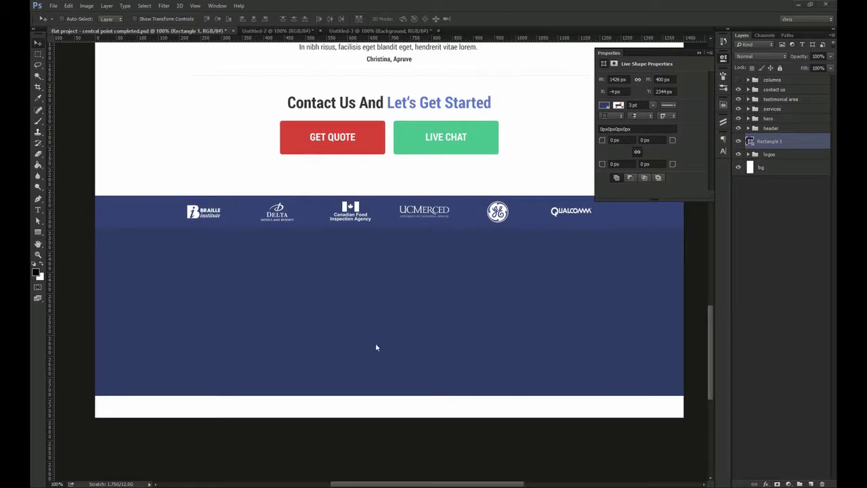
drag(272, 320, 269, 281)
click(722, 59)
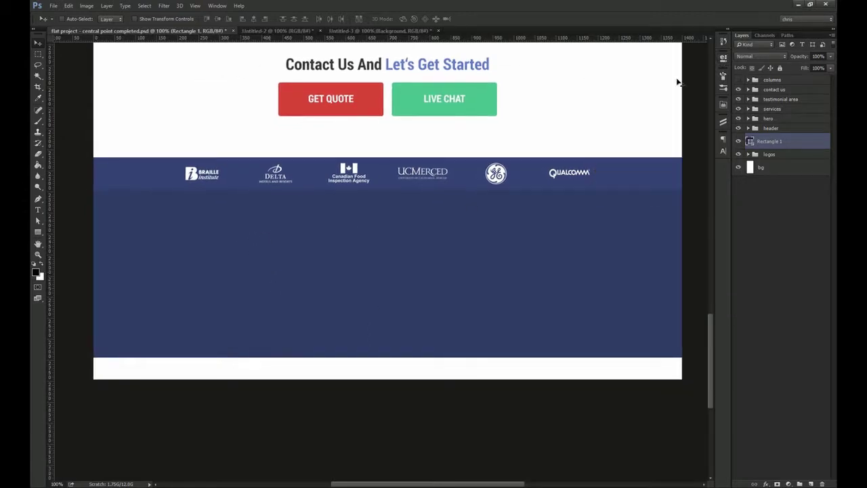
key(t)
click(191, 209)
text(About Us)
key(ctrl+Return)
key(v)
Style the About Us heading bold, 16 px, white and All Caps
click(723, 152)
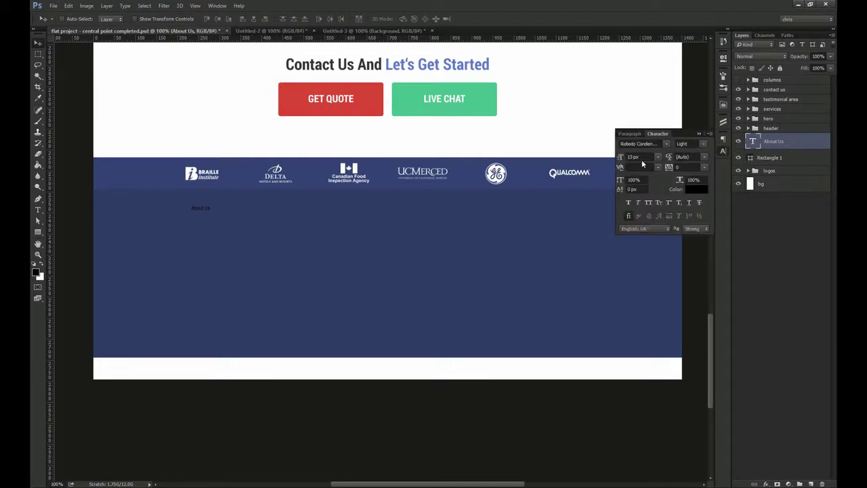
click(703, 143)
click(695, 181)
double_click(647, 157)
text(16)
key(Return)
click(696, 190)
click(532, 145)
click(722, 139)
click(649, 203)
key(ctrl+space)
drag(191, 201, 326, 226)
key(ctrl+semicolon)
key(ctrl+minus)
Change the duplicated heading's text to QUICK LINKS
key(t)
click(323, 226)
key(ctrl+a)
text(Our)
key(ctrl+Return)
key(v)
Add SERVICES and KEEP CONNECTED heading copies, shifting KEEP CONNECTED 48 px right
drag(329, 226, 472, 227)
key(t)
click(404, 226)
key(ctrl+a)
text(Ser)
key(ctrl+Return)
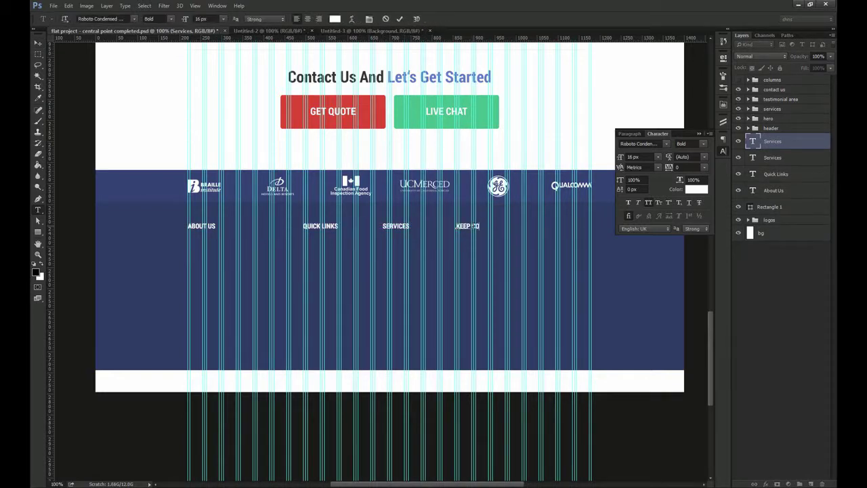
text(TED)
key(ctrl+Return)
key(v)
drag(474, 231, 506, 230)
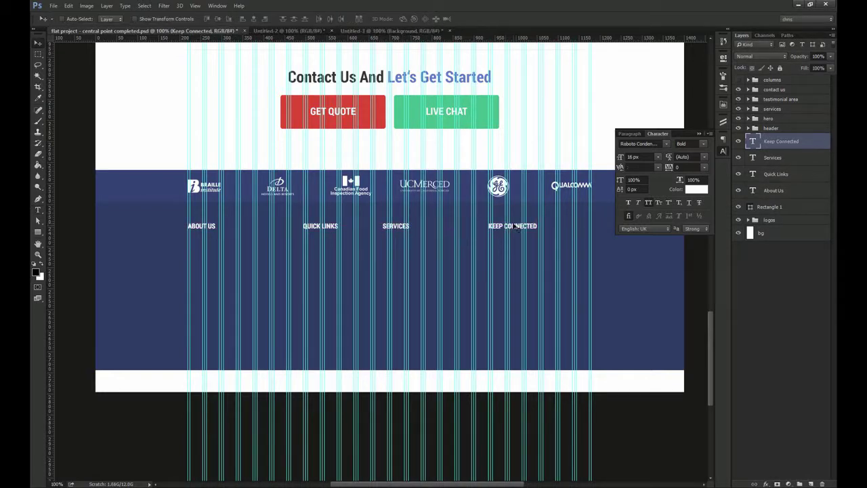
Drag a paragraph text box under the ABOUT US heading
drag(410, 244, 367, 259)
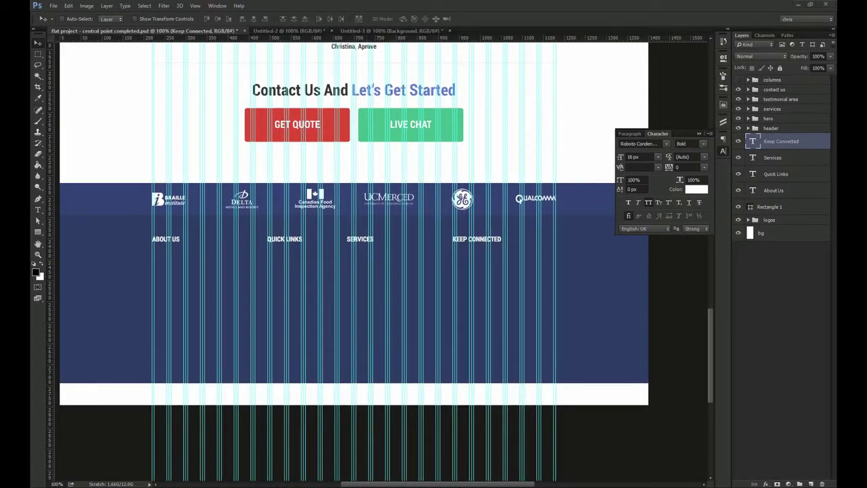
key(t)
drag(152, 251, 289, 342)
Make the About Us paragraph Light 12 px with All Caps turned off
key(ctrl+Return)
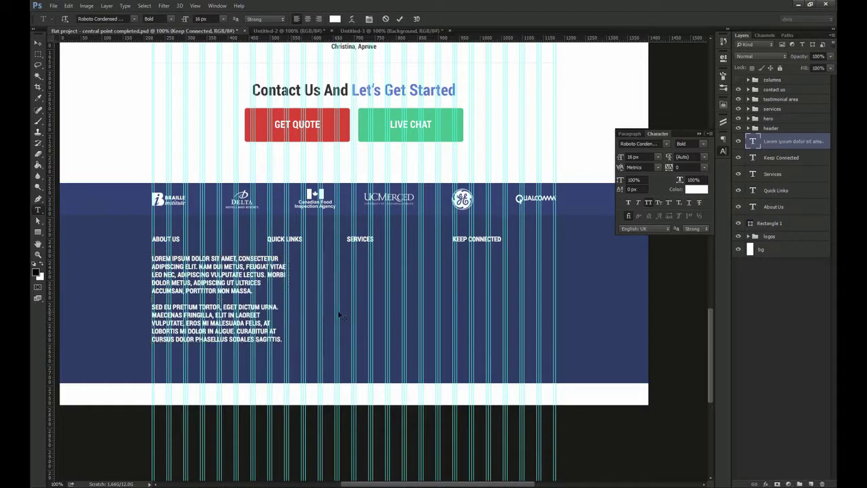
key(ctrl+semicolon)
drag(340, 316, 399, 261)
key(v)
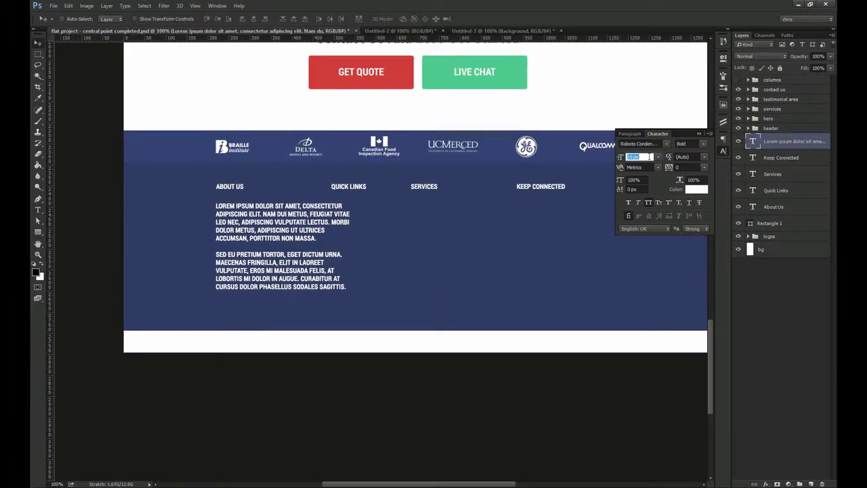
text(13)
key(Return)
click(691, 144)
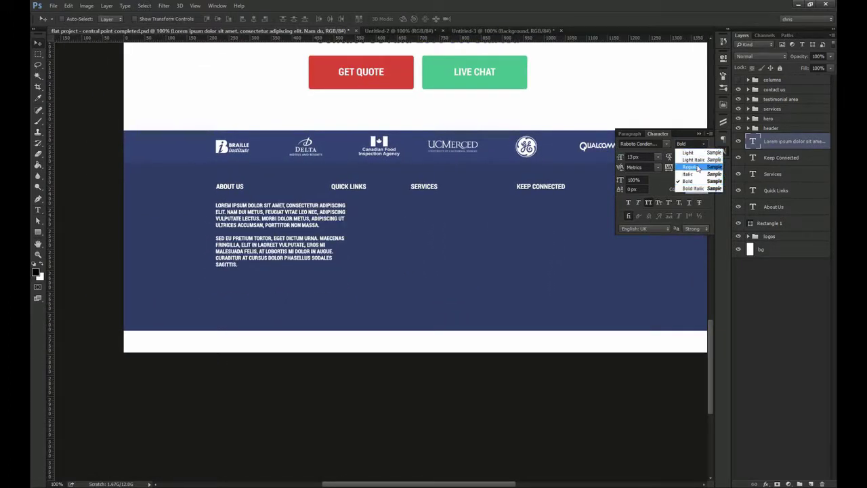
click(691, 160)
click(648, 204)
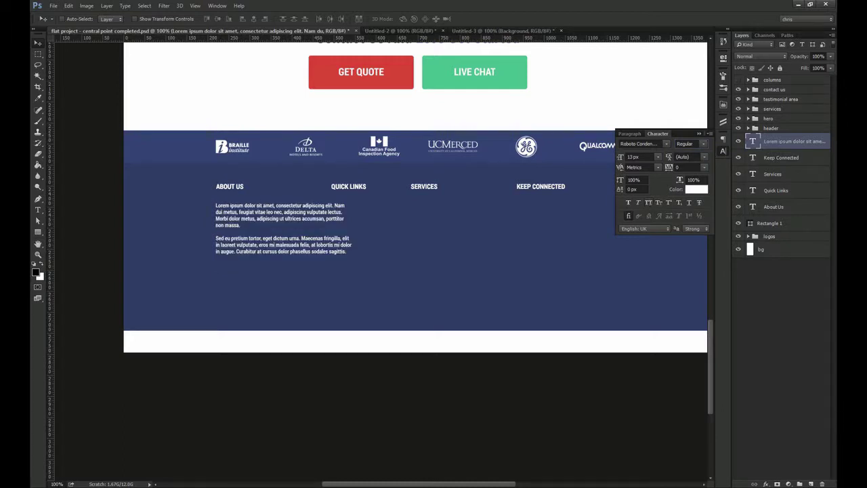
click(703, 144)
click(684, 153)
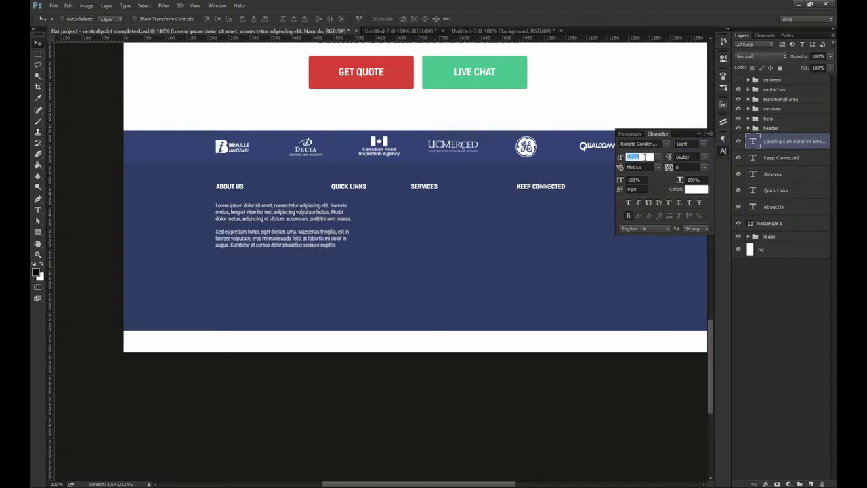
text(12)
key(Return)
key(Return)
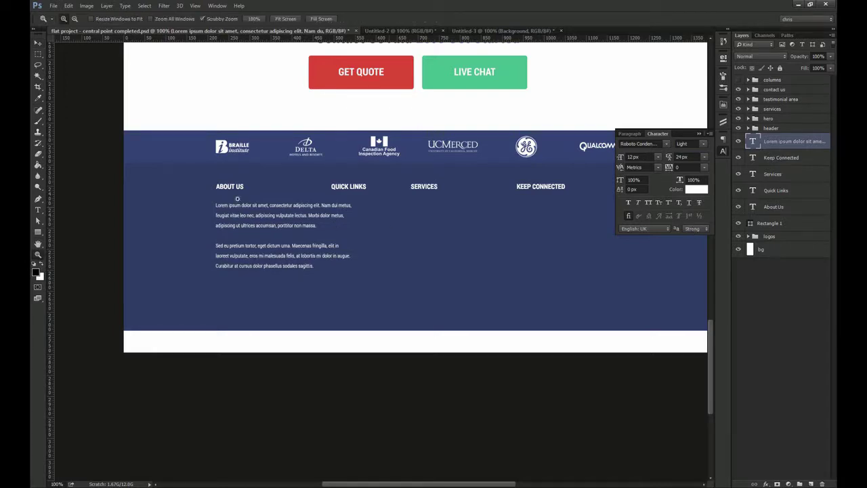
Move the Quick Links heading about 60 px to the right
drag(237, 199, 309, 206)
key(ctrl+;)
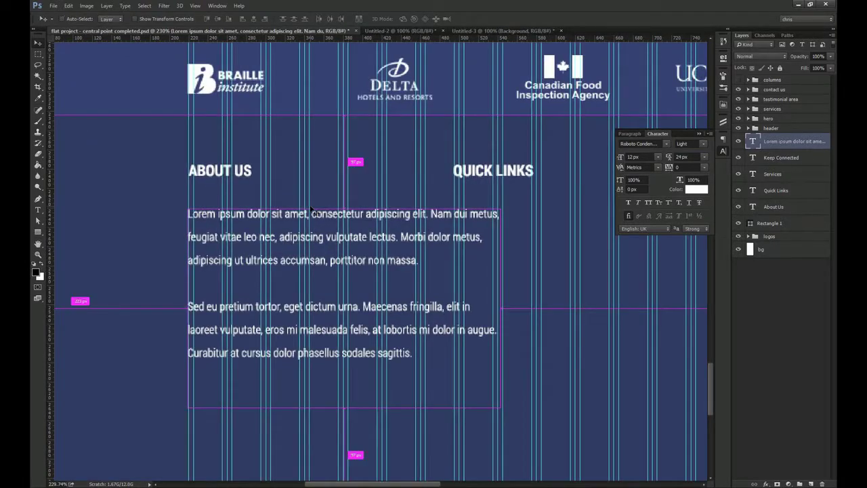
key(ctrl+;)
key(ctrl+1)
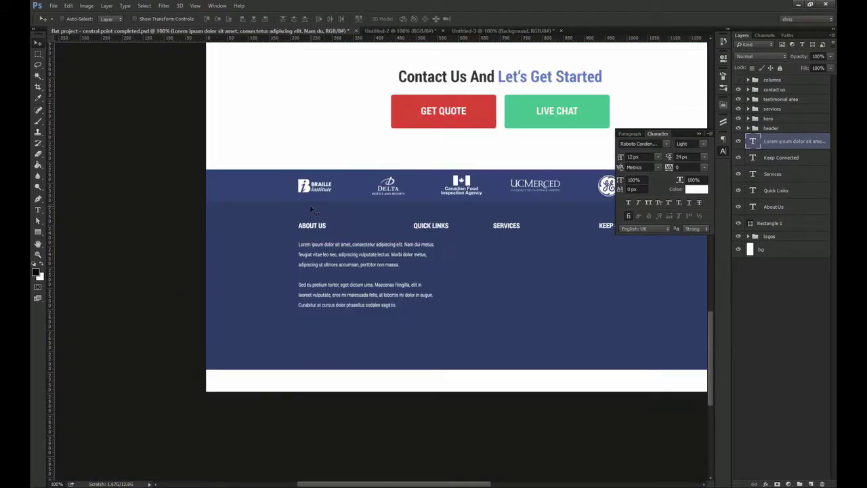
drag(344, 244, 261, 220)
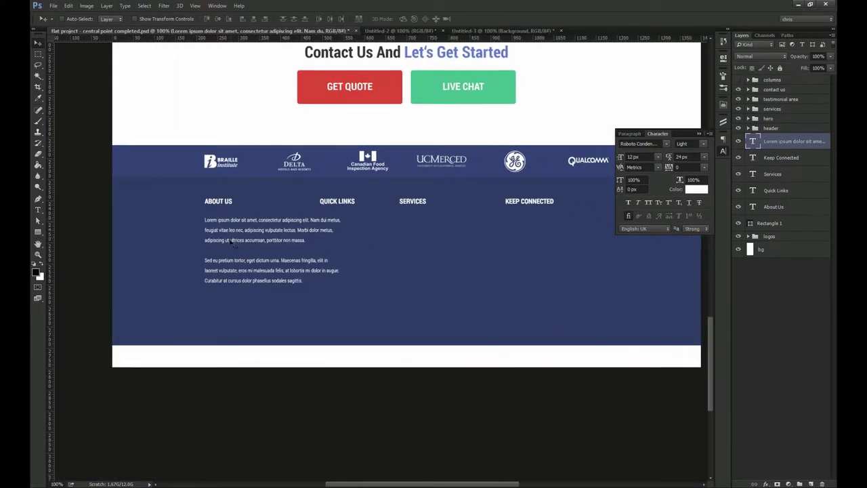
drag(345, 201, 439, 206)
ctrl+click(412, 202)
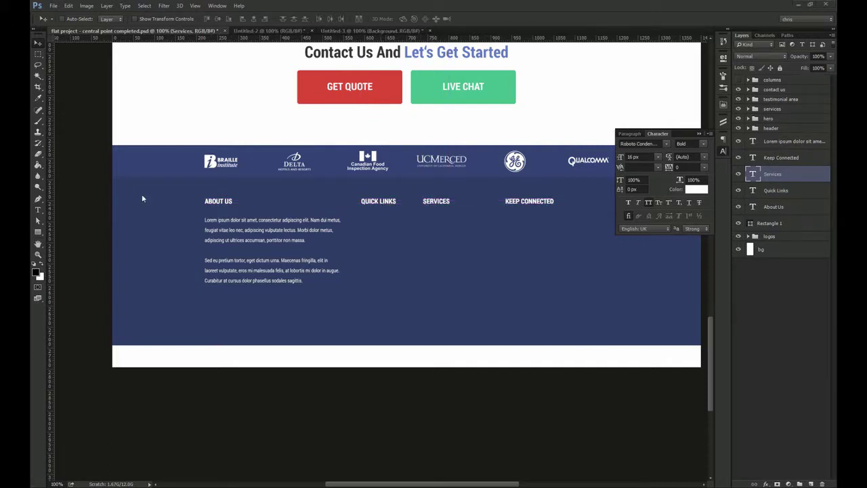
ctrl+click(378, 207)
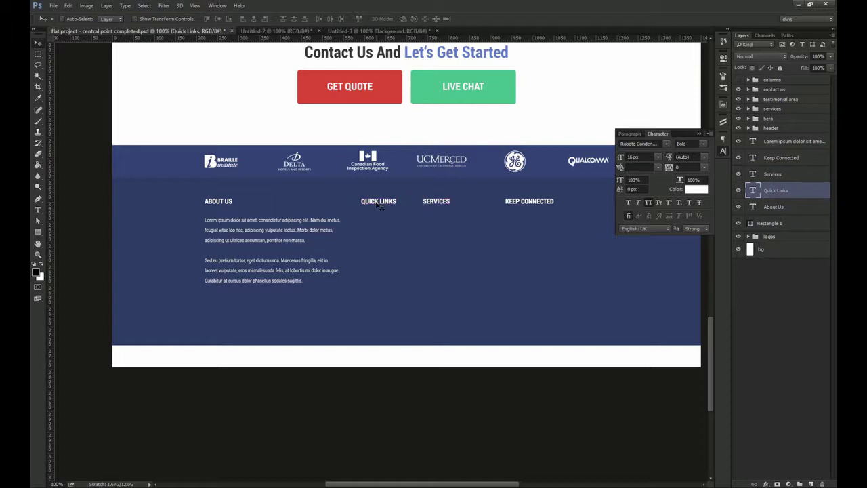
Duplicate the Quick Links heading below itself and paste in the six-item link list
drag(376, 217, 376, 235)
double_click(378, 221)
text(HOME ABOUT US SERVICES PORTFOLIO CONTACT US TEAM MEMBERS)
key(ctrl+Return)
key(v)
scroll(378, 222, up, 3)
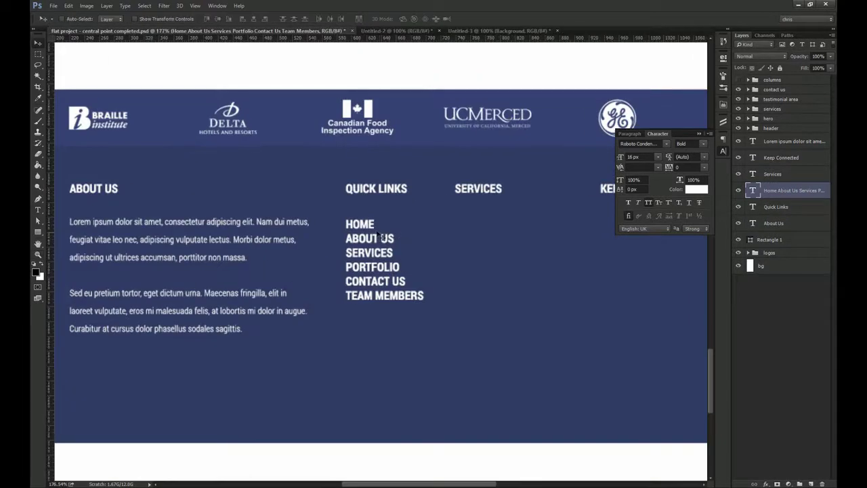
drag(375, 228, 375, 231)
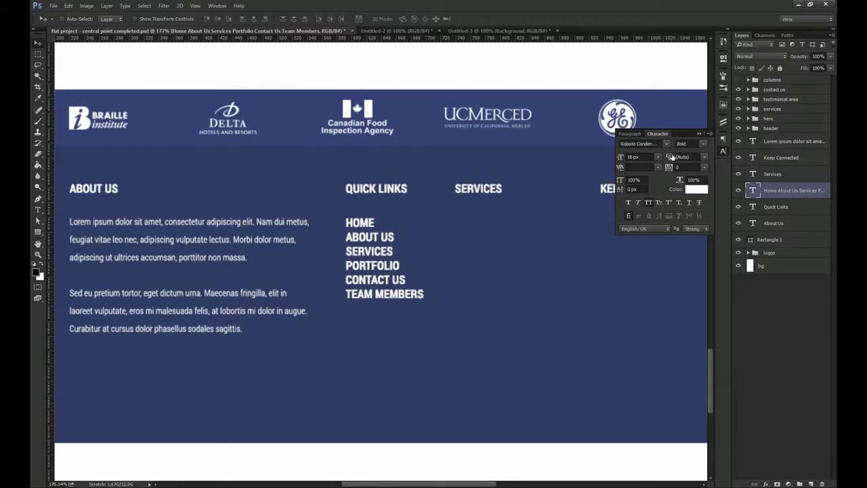
Set the link list to 13 px Regular with 30 px leading
text(13)
key(Return)
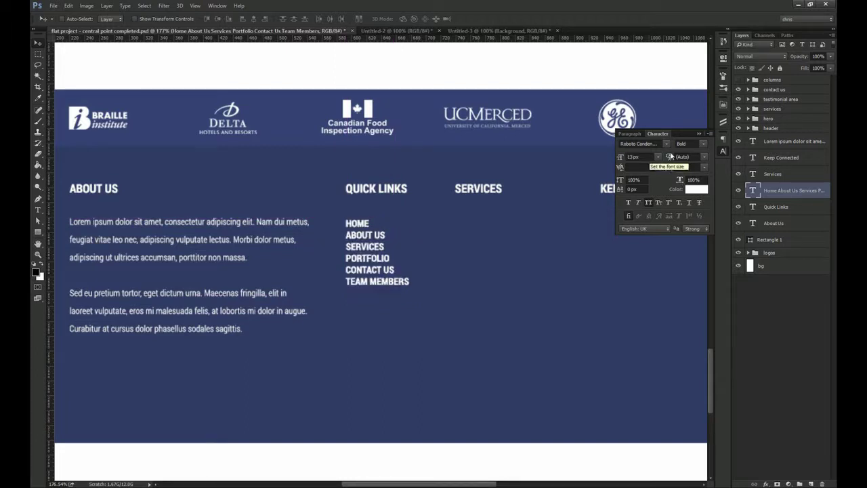
click(704, 145)
click(697, 165)
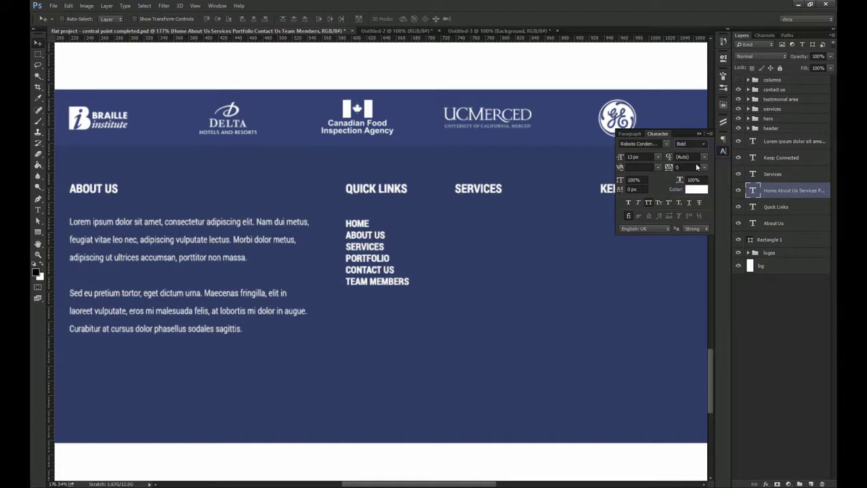
click(704, 158)
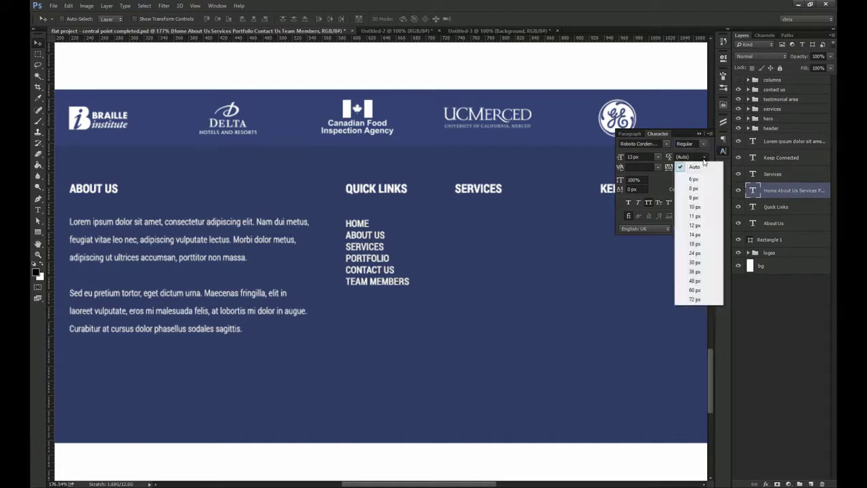
click(694, 262)
Align the link list's top edge with the About Us paragraph
key(ctrl+1)
drag(447, 243, 391, 221)
key(z)
drag(334, 210, 326, 229)
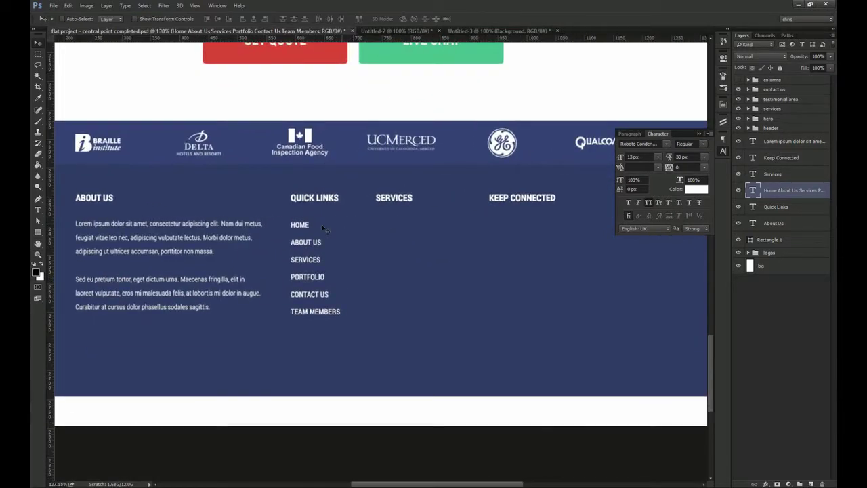
ctrl+shift+click(257, 227)
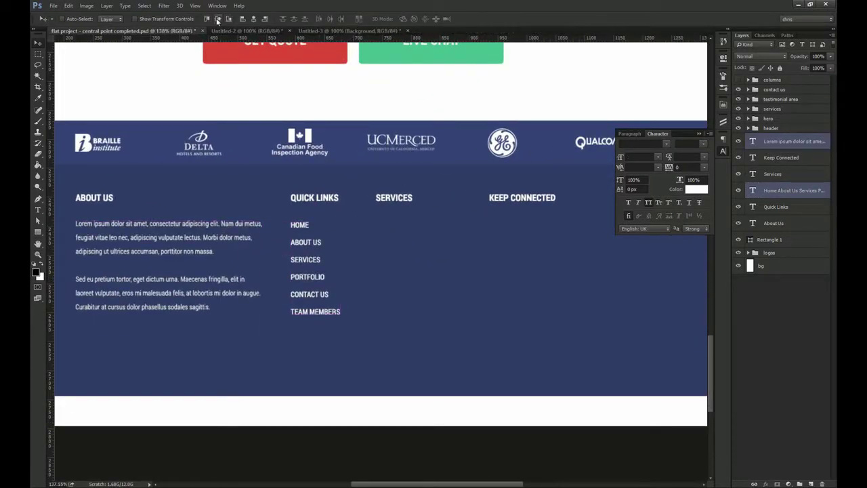
click(207, 20)
ctrl+click(365, 251)
ctrl+click(312, 242)
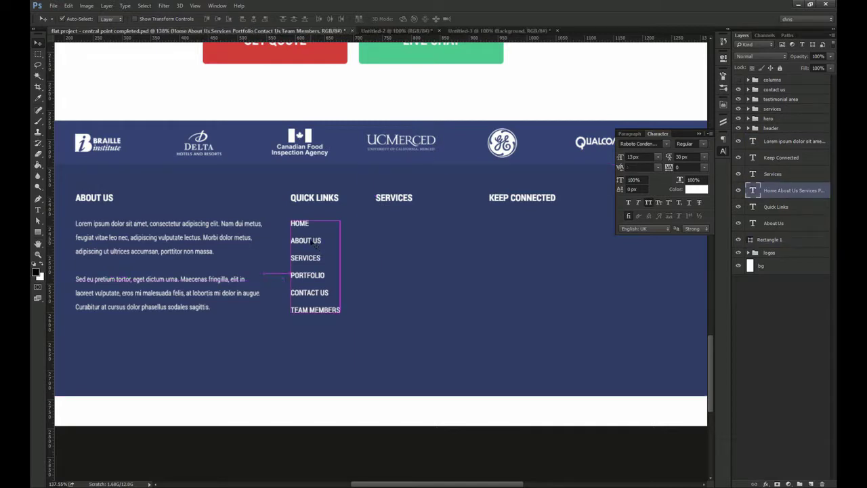
Copy the link list under SERVICES and replace it with the eight service names
drag(310, 240, 387, 239)
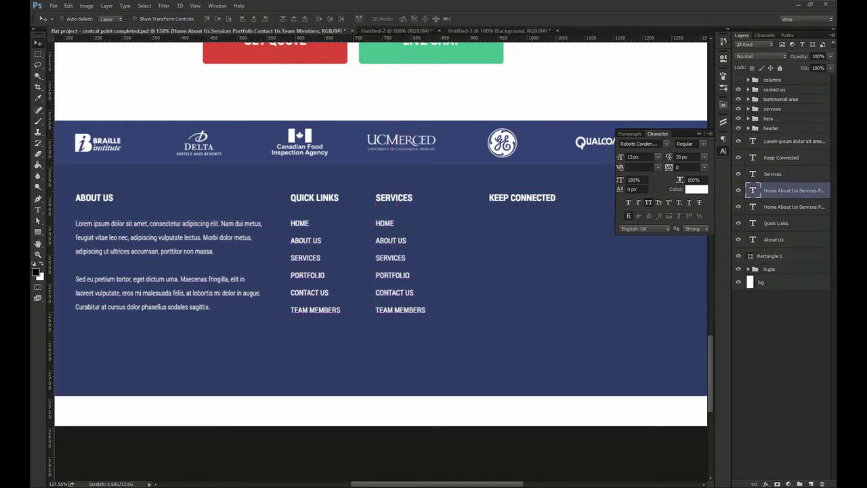
key(t)
click(398, 241)
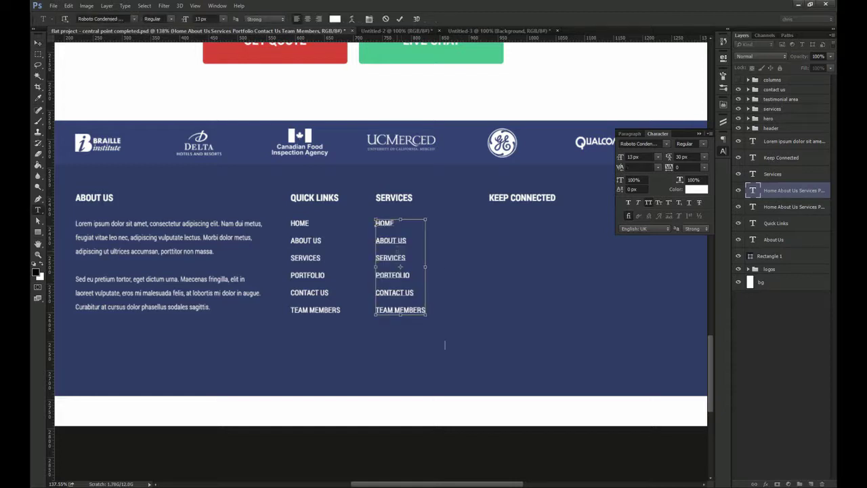
key(ctrl+a)
text(WEBSITE SOLUTIONS INTERNET MARKETING TRAINING AND SEMINARS HOSTING SOLUTIONS JOOMLA DEVELOPMENT DRUPAL DEVELOPMENT WORDPRESS DEVELOPMENT MOBILE DEVELOPMENT)
key(ctrl+Return)
key(ctrl+1)
key(v)
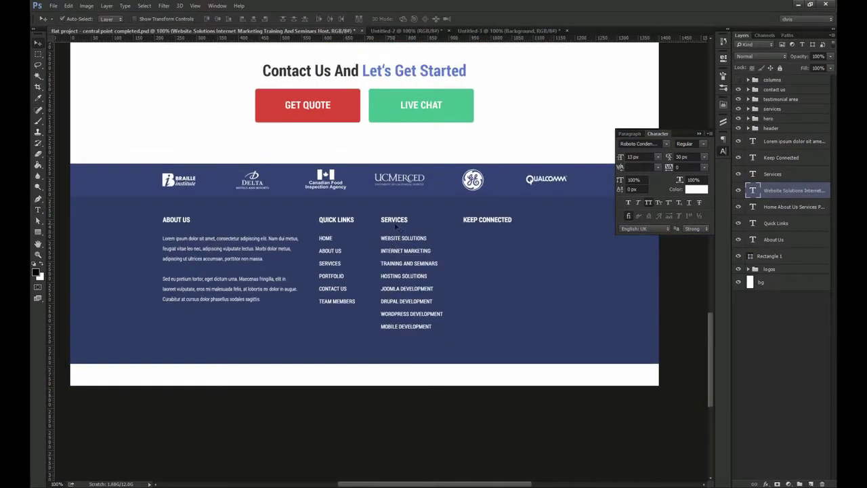
Move the Services heading and list about 9 px to the right
shift+click(396, 224)
drag(372, 193, 253, 175)
drag(317, 198, 323, 198)
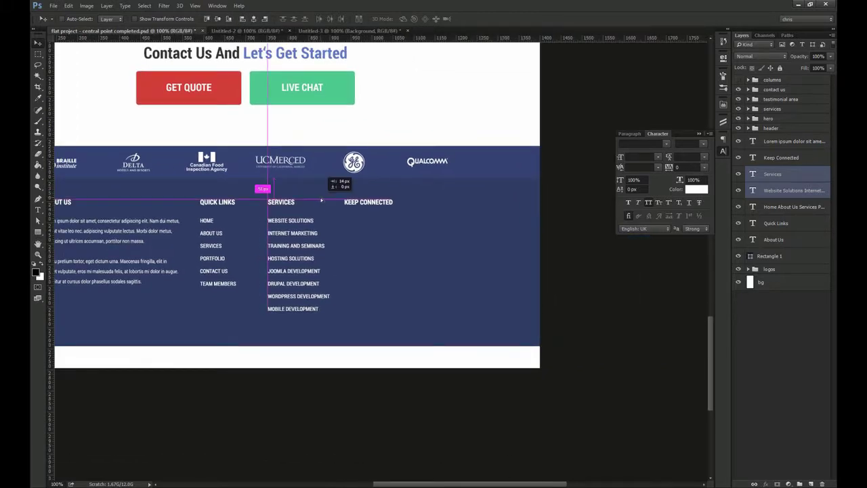
click(372, 208)
Bring the Twitter, Facebook, RSS and LinkedIn icons from Untitled-3 into the footer
click(359, 31)
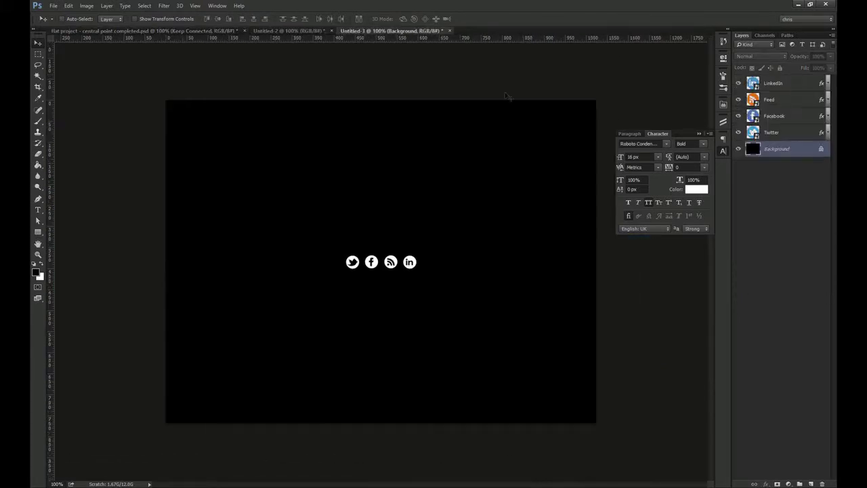
click(768, 132)
shift+click(773, 83)
drag(410, 262, 383, 218)
Group the four social icons as Group 1 under KEEP CONNECTED
ctrl+shift+click(261, 232)
click(217, 20)
key(ctrl+z)
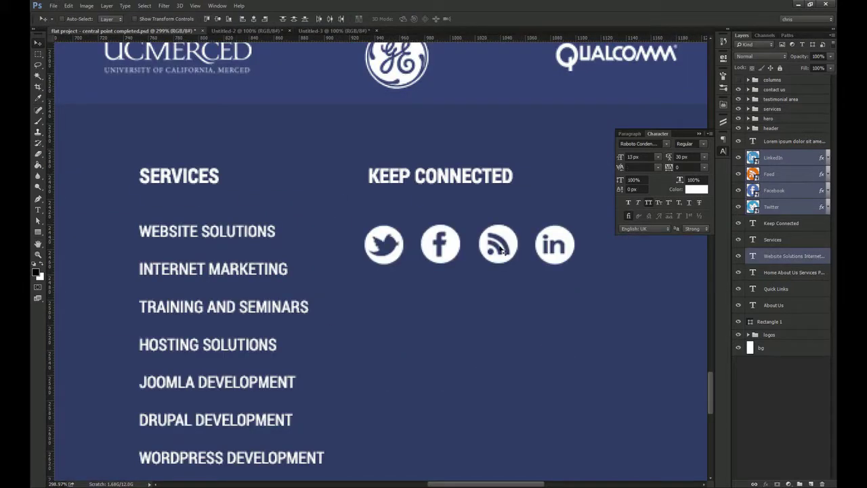
ctrl+click(793, 256)
key(ctrl+g)
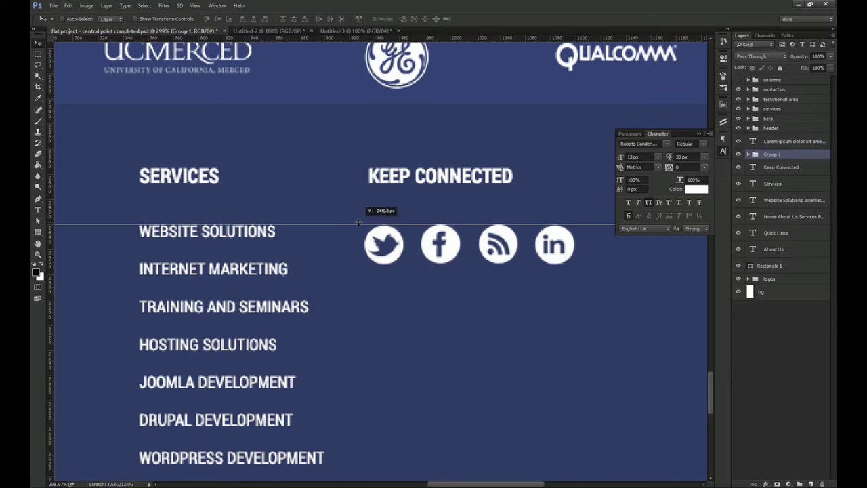
key(ctrl+1)
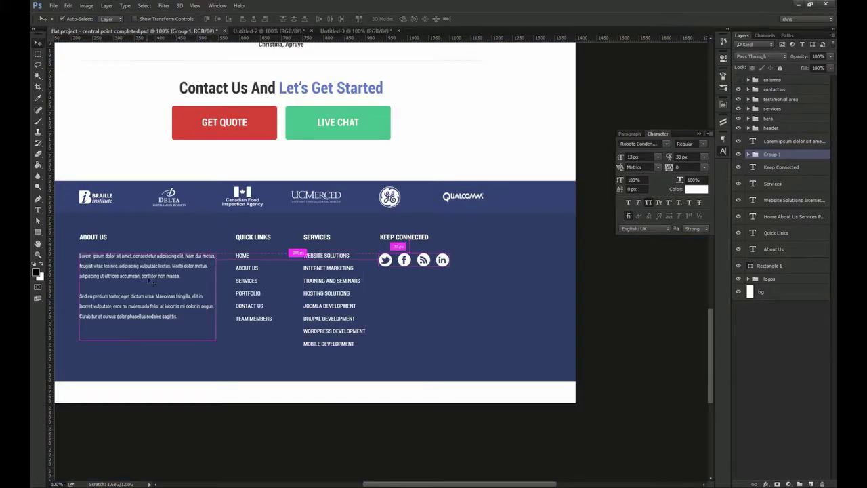
ctrl+click(128, 265)
Copy the paragraph under KEEP CONNECTED as contact text, left-aligned with the heading
drag(128, 265, 431, 286)
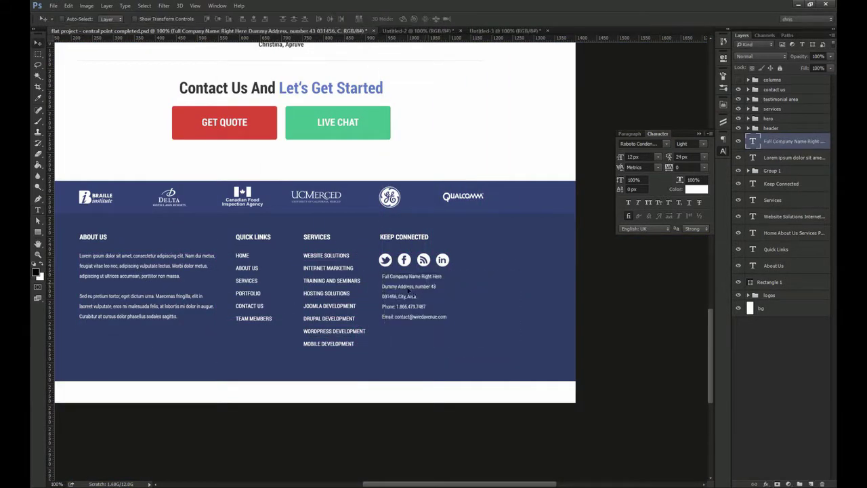
key(z)
drag(406, 287, 436, 294)
key(v)
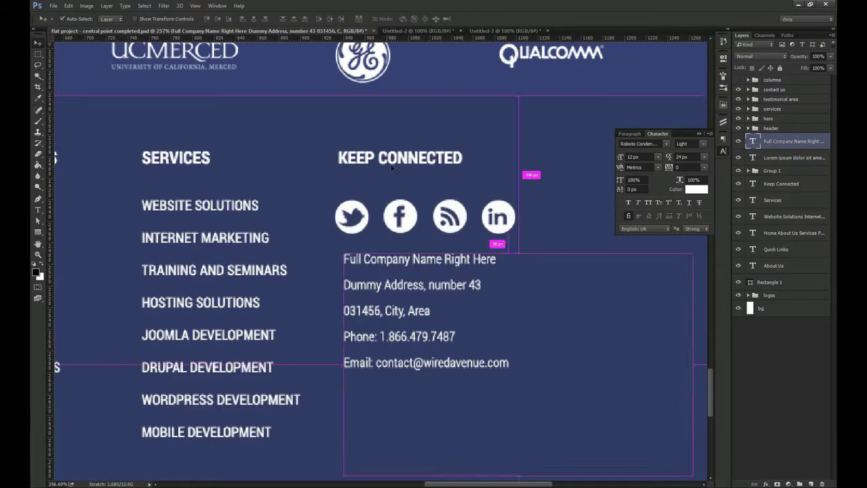
shift+click(400, 157)
click(252, 19)
Color the email address green, sampled from the Live Chat button
double_click(392, 364)
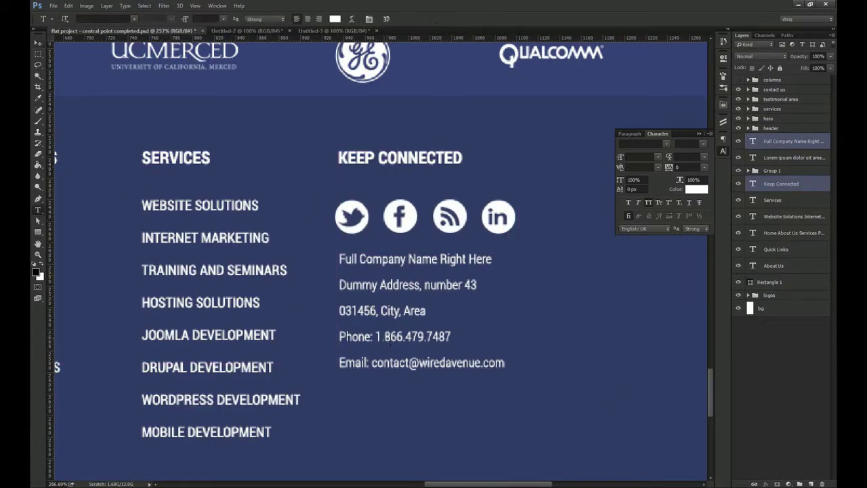
key(ctrl+Return)
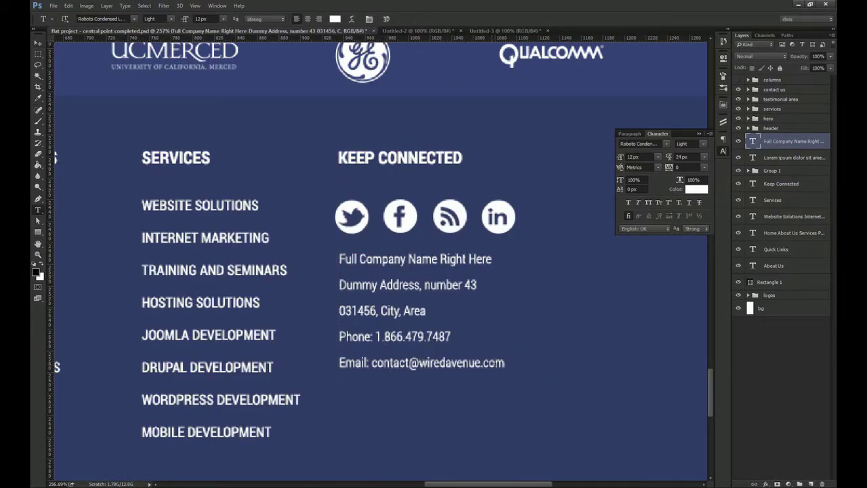
drag(506, 363, 384, 363)
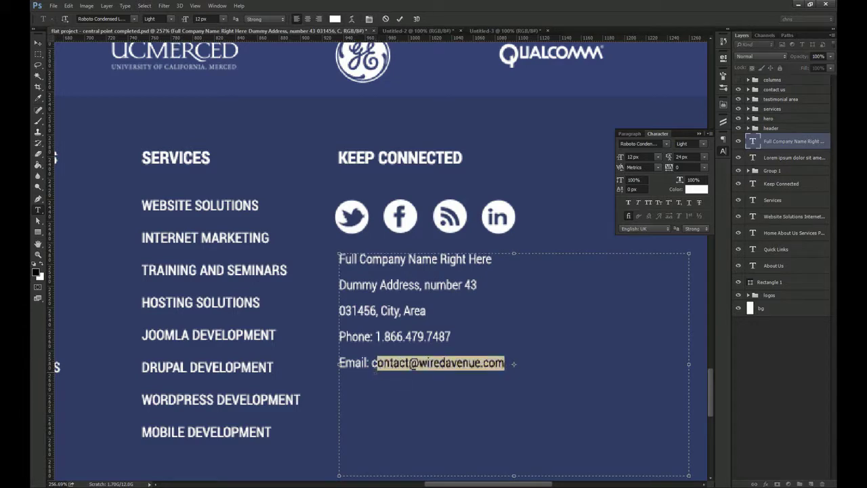
key(ctrl+minus)
key(ctrl+minus)
click(335, 19)
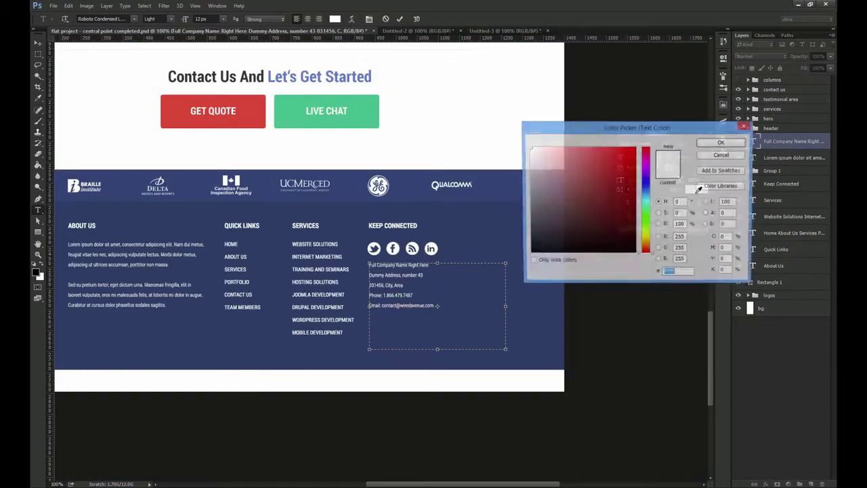
click(366, 111)
key(Return)
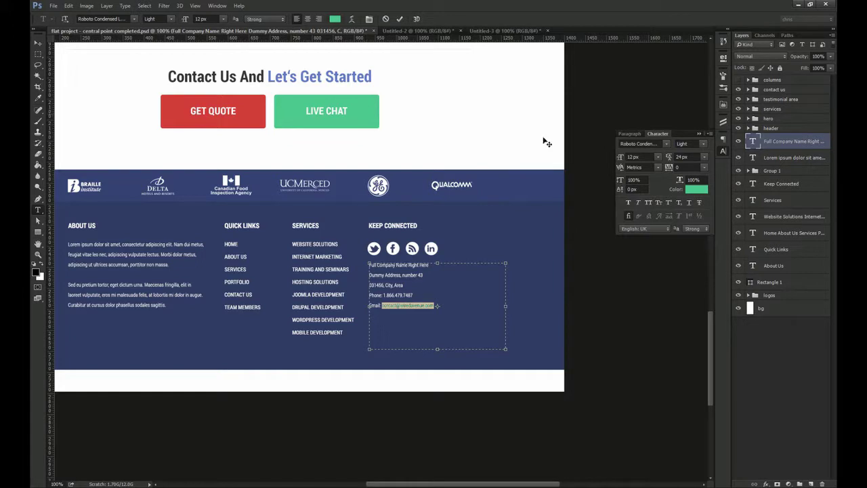
click(704, 144)
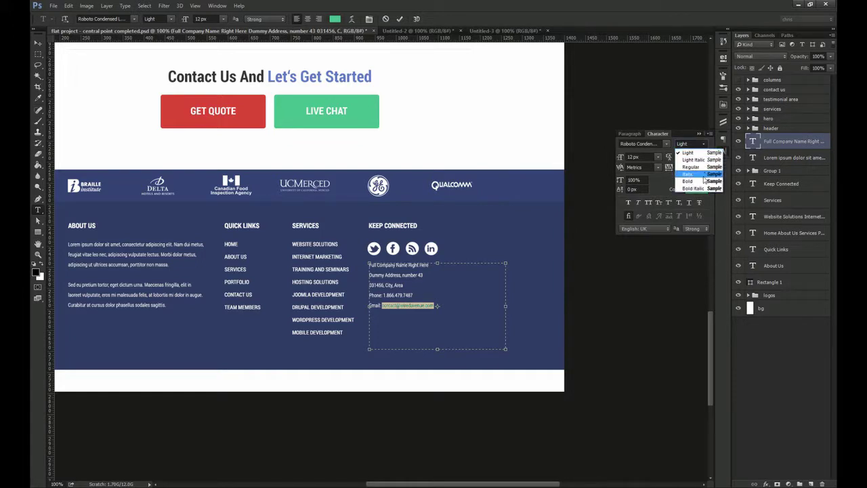
key(Escape)
key(ctrl+Return)
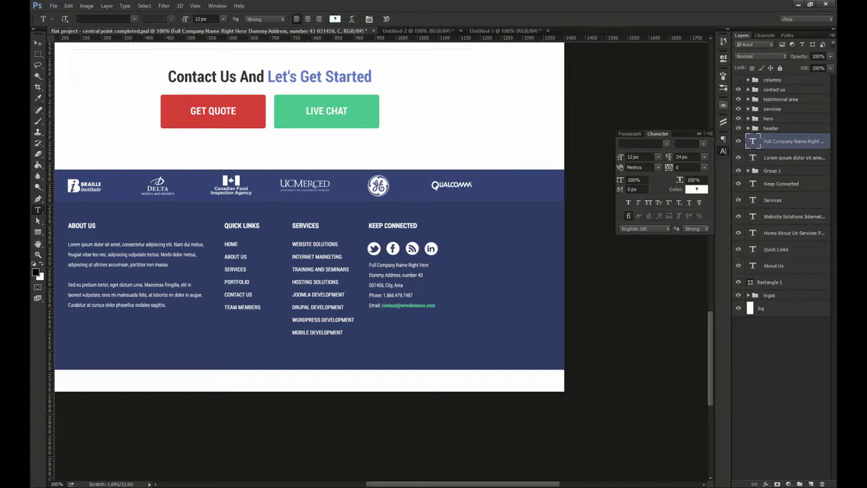
key(ctrl+;)
Group the Keep Connected layers as 'keep connected' and shift that column about 83 px right
key(v)
drag(461, 302, 484, 320)
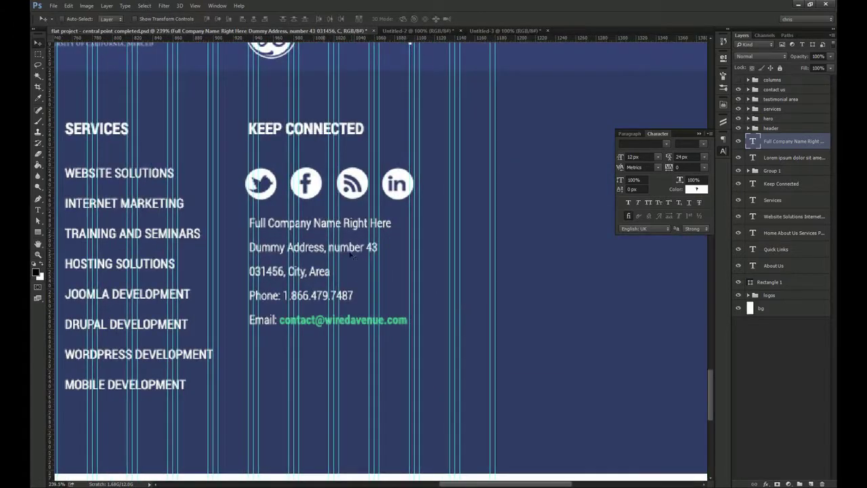
ctrl+shift+click(326, 128)
ctrl+click(794, 170)
key(ctrl+g)
drag(367, 184, 448, 182)
text(keep connected)
key(Return)
Group the Services heading and Website Solutions list as 'services' and shift it 34 px right
key(ctrl+minus)
key(ctrl+minus)
drag(364, 219, 465, 250)
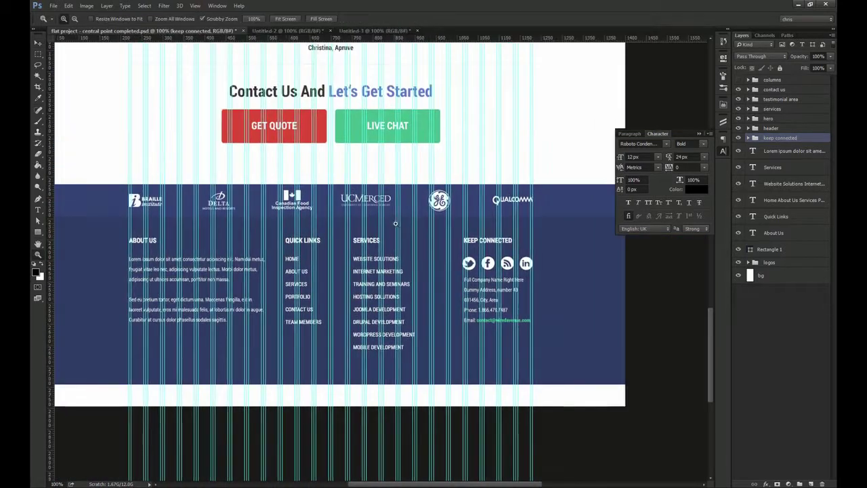
drag(396, 223, 407, 225)
ctrl+click(357, 246)
ctrl+shift+click(365, 288)
key(ctrl+g)
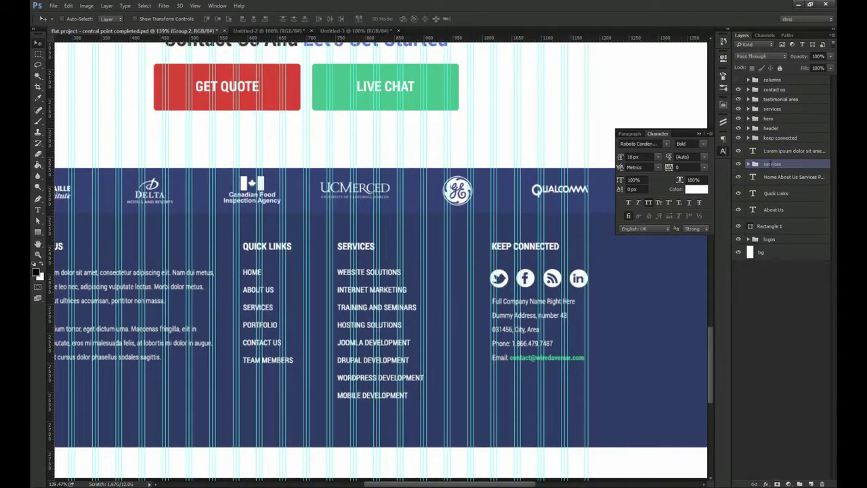
key(Return)
drag(301, 252, 324, 253)
Group the Quick Links heading and link list into a 'quick links' group
ctrl+click(271, 247)
ctrl+shift+click(261, 290)
click(242, 19)
key(ctrl+g)
click(778, 173)
text(quick links)
key(Return)
Group the About Us heading and Lorem ipsum paragraph as 'about us'
click(782, 187)
ctrl+click(788, 152)
key(ctrl+g)
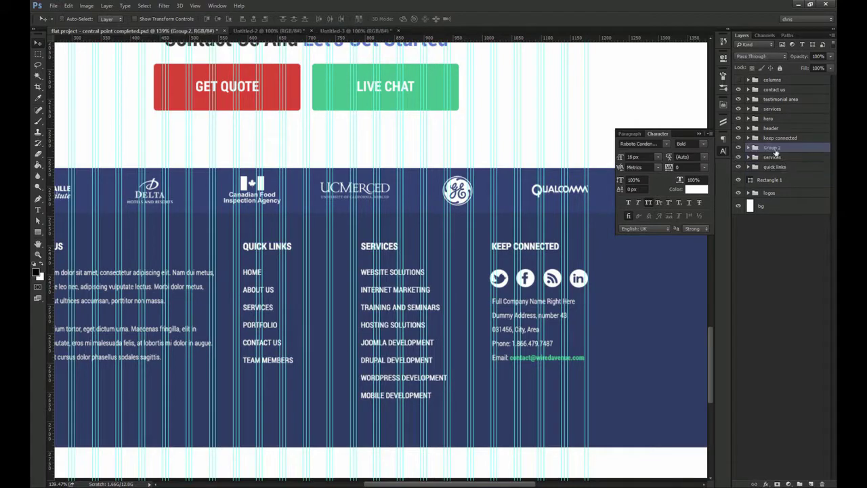
text(s)
key(Return)
Wrap all footer column groups and Rectangle 1 into one group named 'footer'
click(773, 180)
click(790, 138)
shift+click(774, 180)
key(ctrl+g)
double_click(777, 138)
text(footer)
key(Return)
Align the quick links column within a selection of the column gap, then hide the guides
key(ctrl+1)
drag(325, 284, 324, 261)
ctrl+click(303, 231)
click(755, 177)
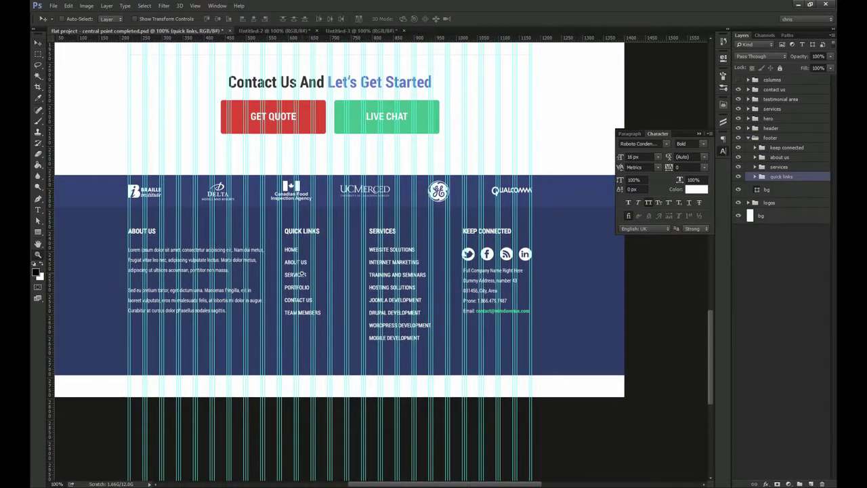
scroll(374, 258, up, 3)
key(m)
drag(228, 316, 368, 285)
key(v)
click(252, 19)
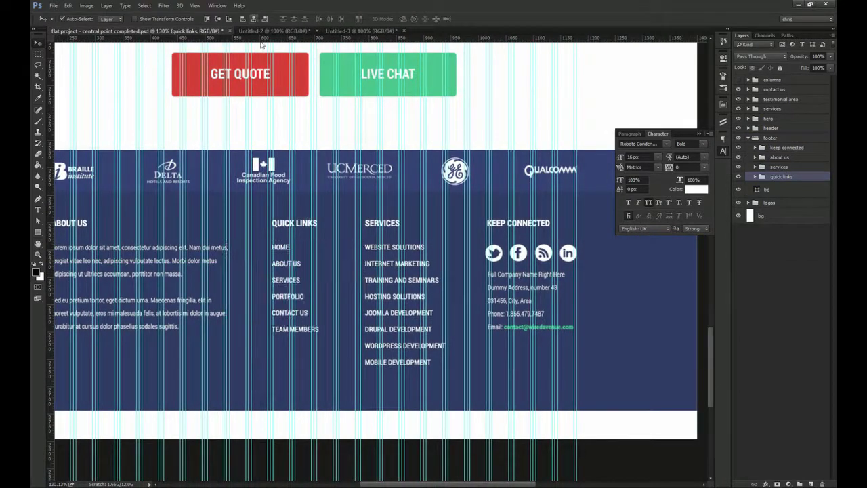
key(ctrl+d)
key(ctrl+1)
key(ctrl+;)
Duplicate the footer background into a 50 px bar at the canvas bottom, filled #233356
ctrl+click(332, 347)
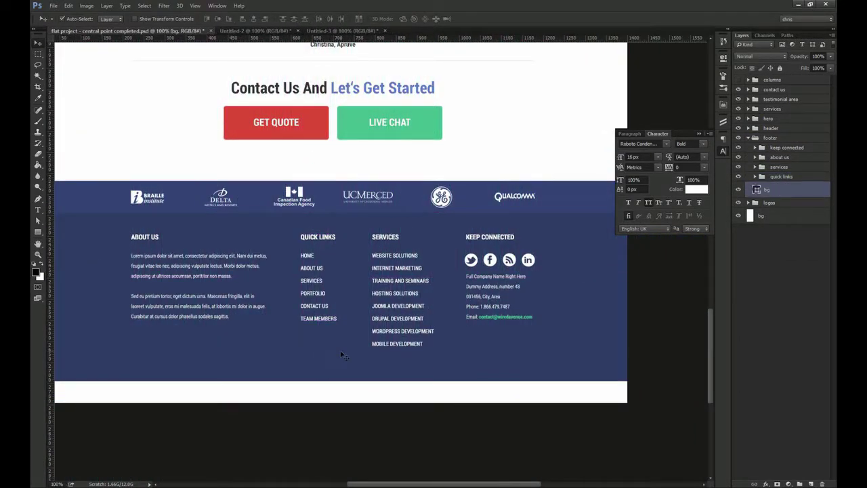
alt+drag(339, 343, 337, 367)
key(ctrl+t)
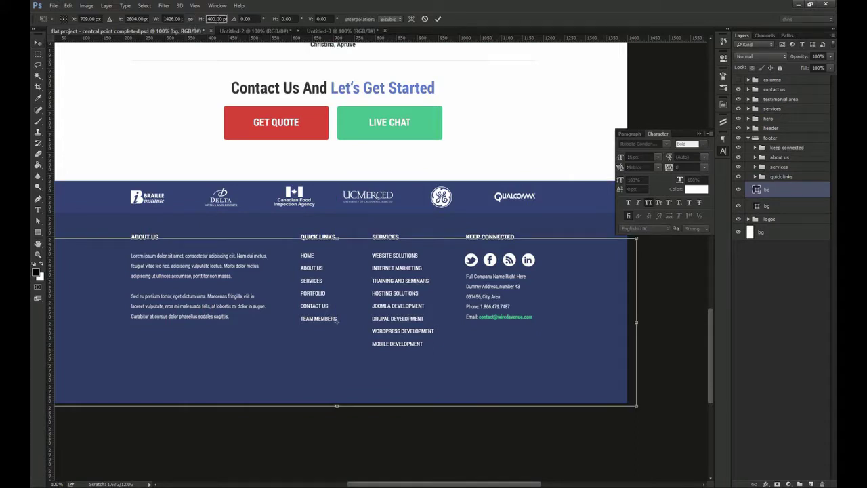
text(50)
key(Return)
key(Return)
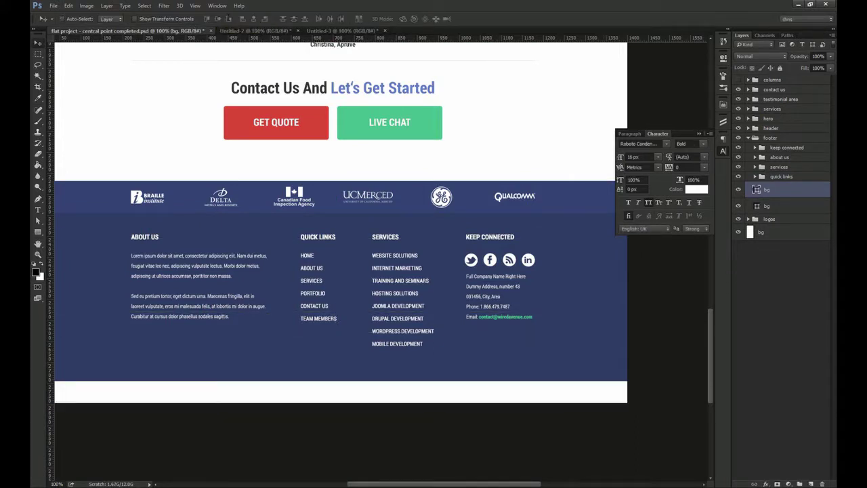
drag(305, 319, 309, 389)
key(ctrl+a)
click(229, 19)
key(ctrl+d)
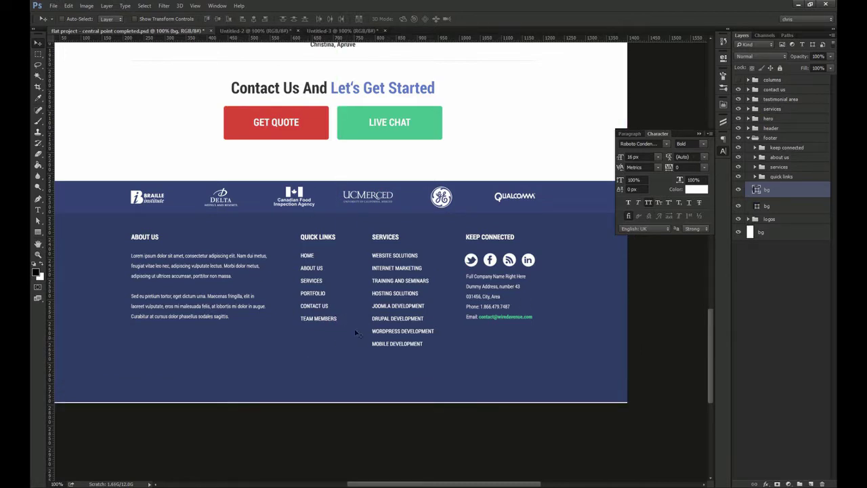
double_click(756, 191)
text(233356)
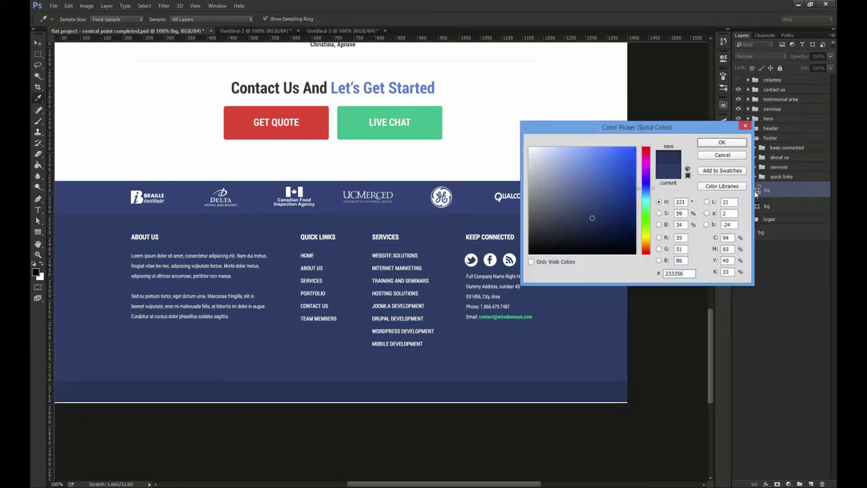
key(Return)
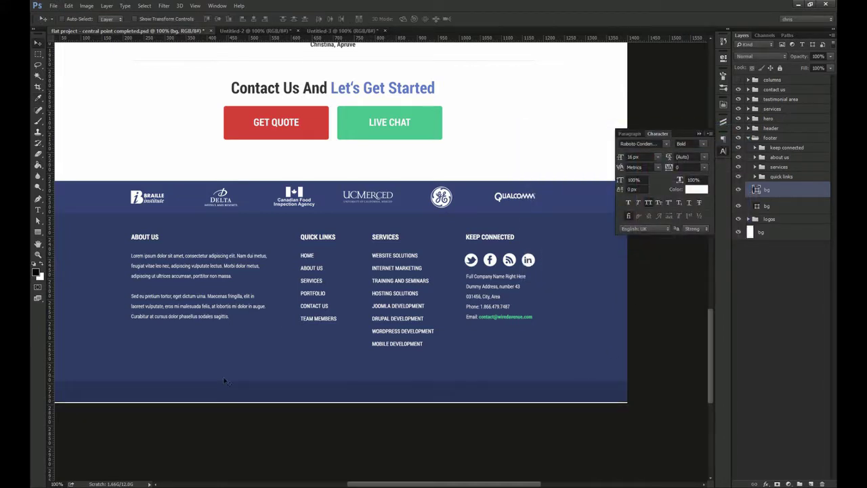
Paste the copyright text into the bar, in Regular without all caps, at a smaller size
key(t)
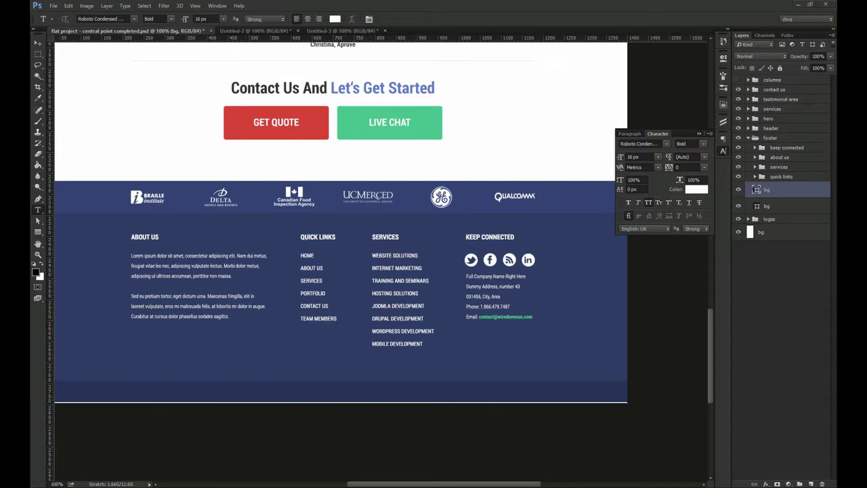
click(145, 393)
text(Copyright © 2014 Wiredavenue.com)
key(ctrl+Return)
key(v)
click(649, 203)
click(703, 143)
click(686, 166)
key(z)
mouse_move(169, 395)
mouse_down()
mouse_move(185, 395)
mouse_move(166, 404)
mouse_up()
click(652, 156)
key(Down)
Line the copyright text up with the guide and centre it horizontally on the canvas
key(ctrl+semicolon)
key(v)
drag(216, 393, 155, 393)
key(ctrl+1)
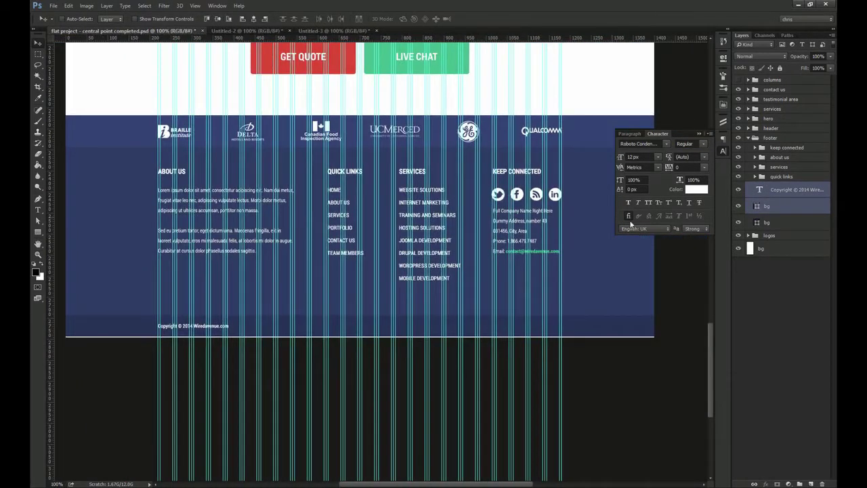
click(255, 20)
key(ctrl+d)
Crop the canvas bottom to remove the white strip below the copyright bar
key(z)
drag(373, 343, 448, 359)
key(c)
drag(373, 309, 372, 306)
key(Return)
key(v)
key(ctrl+1)
Change the copyright text to Light, hide the guides and collapse the footer group
click(703, 143)
click(701, 154)
key(c)
key(ctrl+semicolon)
key(v)
click(723, 152)
click(748, 138)
drag(567, 138, 548, 244)
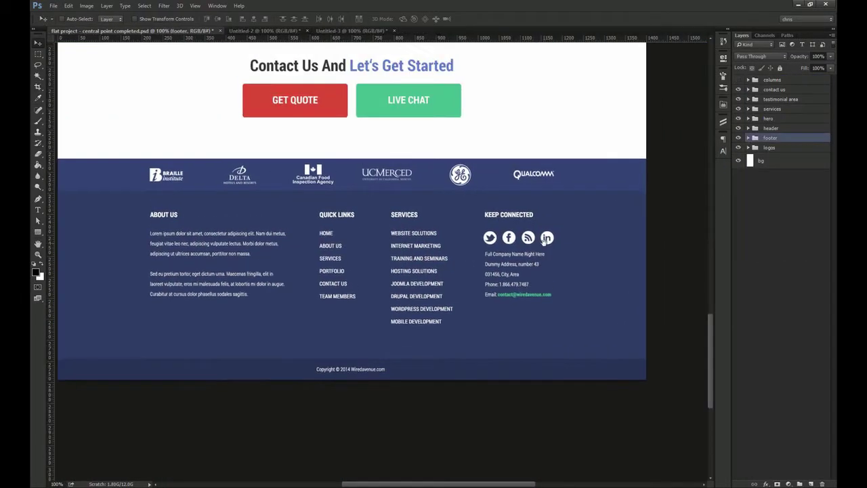
key(f)
key(f)
drag(519, 140, 492, 249)
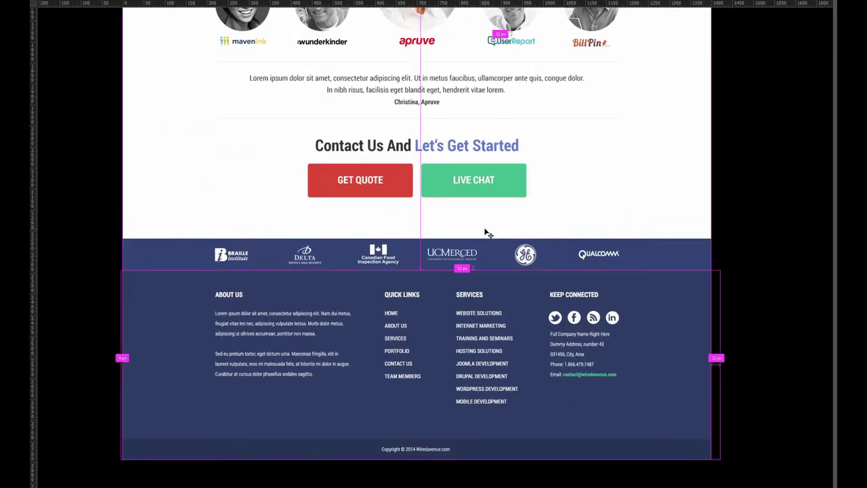
key(ctrl+0)
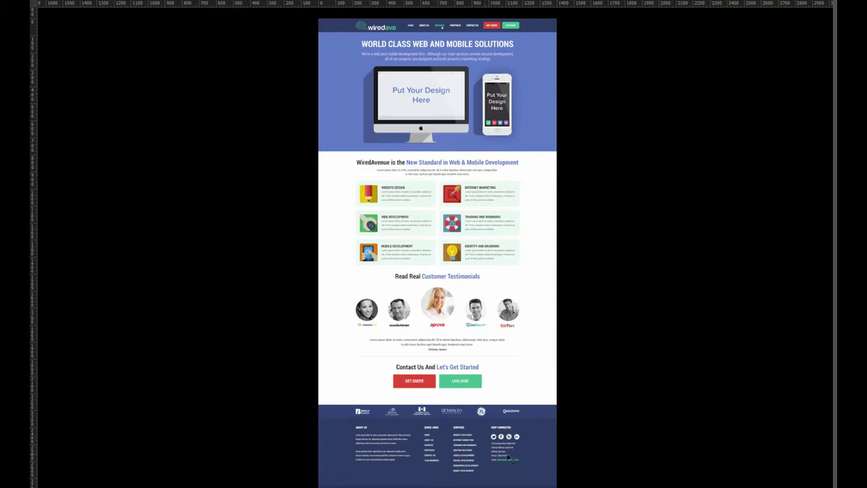
key(ctrl+1)
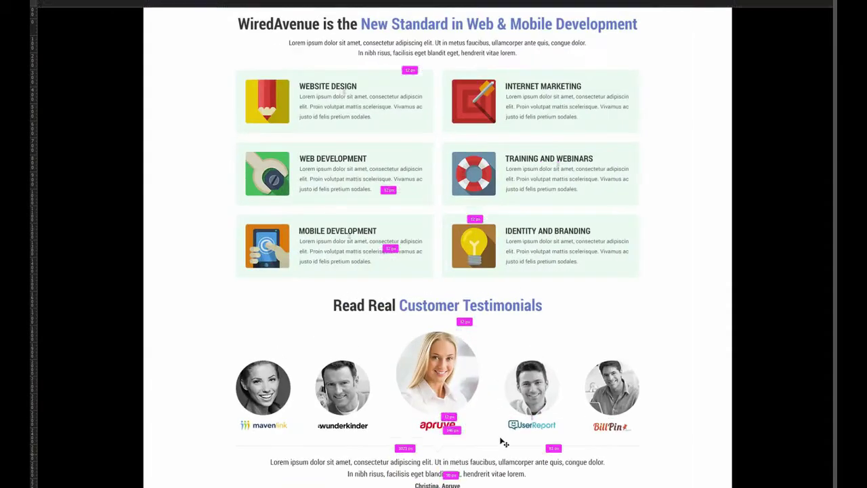
drag(488, 389, 483, 479)
drag(446, 255, 434, 402)
key(Page_Down)
key(Page_Down)
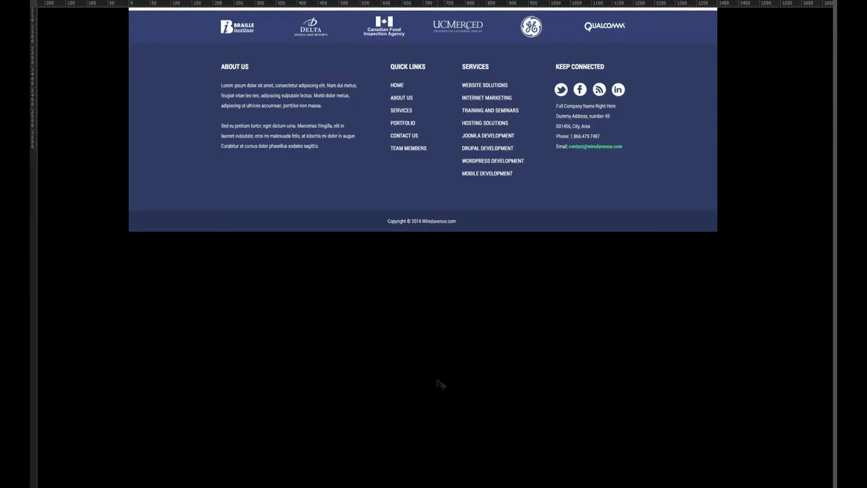
drag(420, 103, 443, 318)
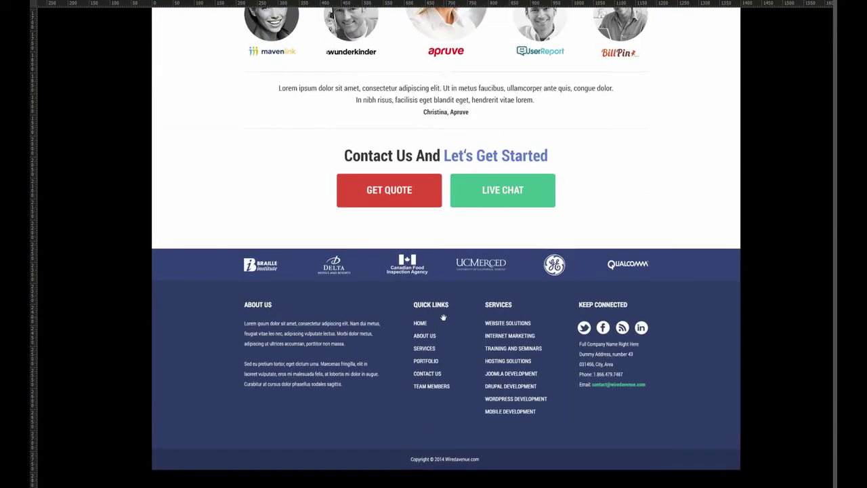